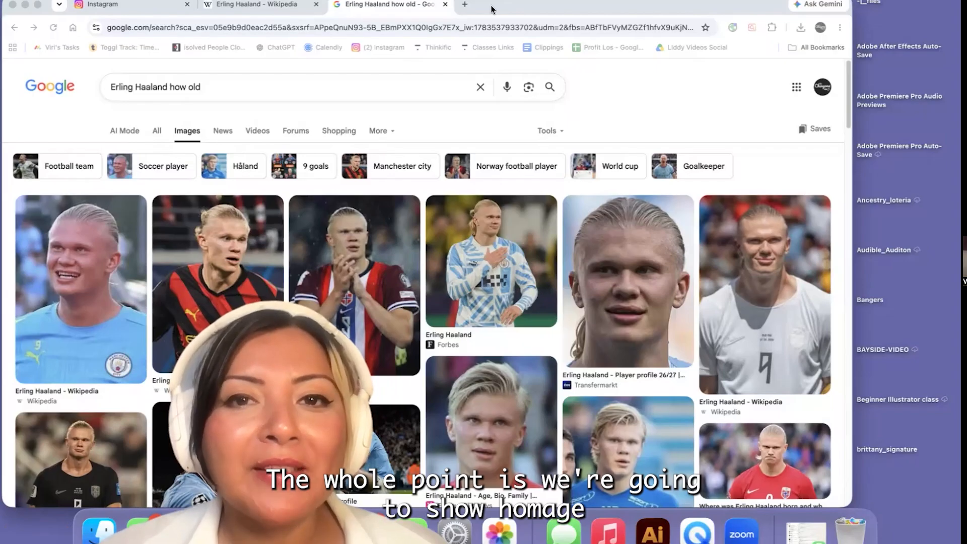
Review the Viking-themed Instagram post and the Erling Haaland Wikipedia article, and return to the Google image results
{"action": "left_click_drag", "start_coordinate": [493, 9], "coordinate": [527, 9]}
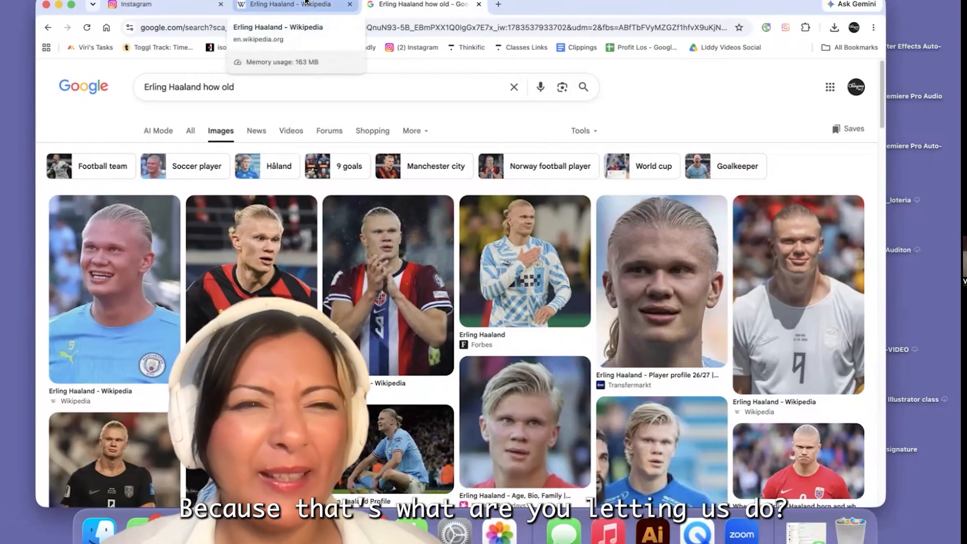
{"action": "left_click", "coordinate": [166, 5]}
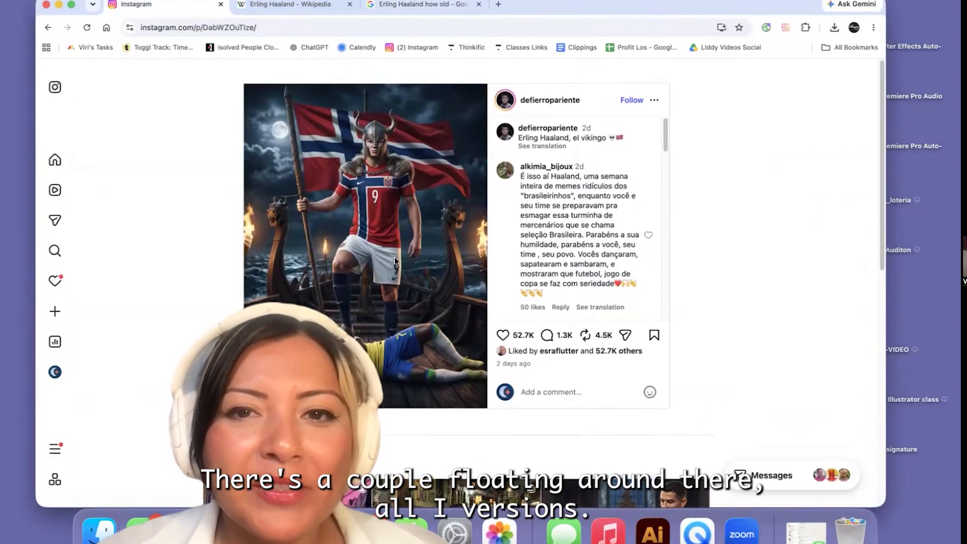
{"action": "scroll", "coordinate": [396, 262], "scroll_direction": "down", "scroll_amount": 1}
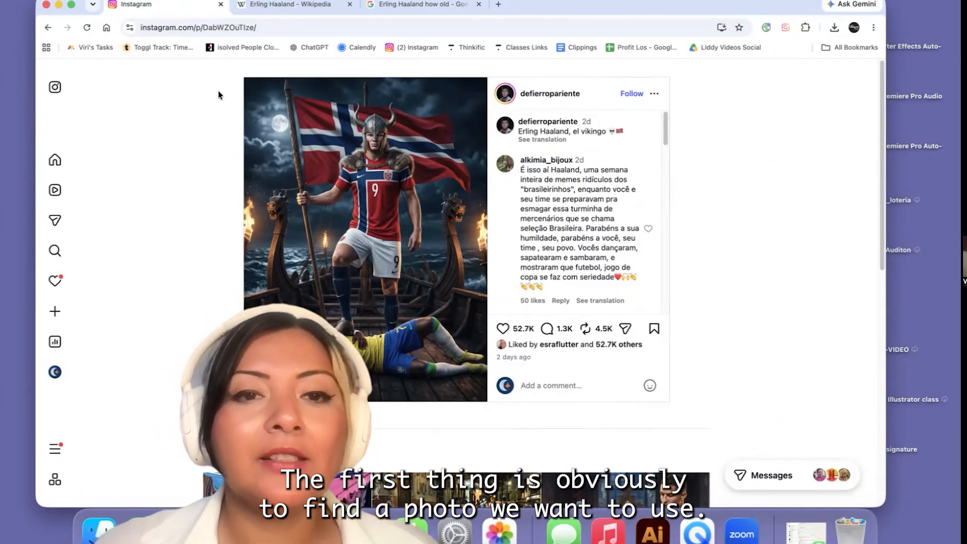
{"action": "left_click", "coordinate": [271, 10]}
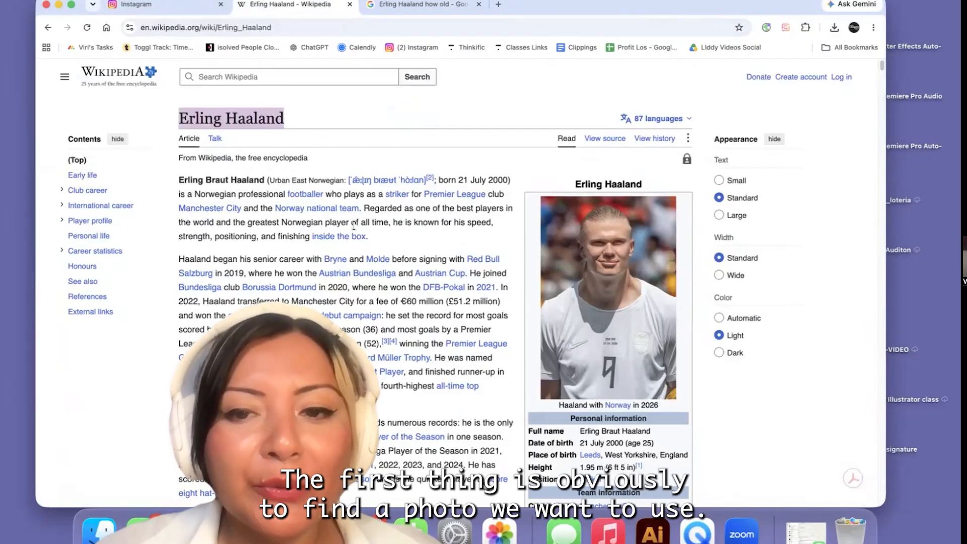
{"action": "left_click", "coordinate": [409, 5]}
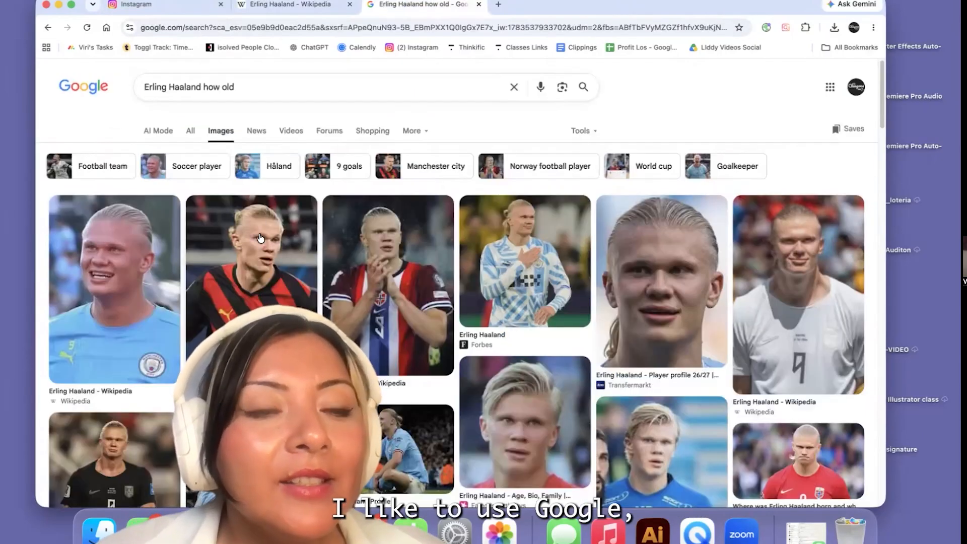
Shorten the image search to "Erling Haaland" and filter the results to Large size
{"action": "left_click_drag", "start_coordinate": [674, 6], "coordinate": [647, 0]}
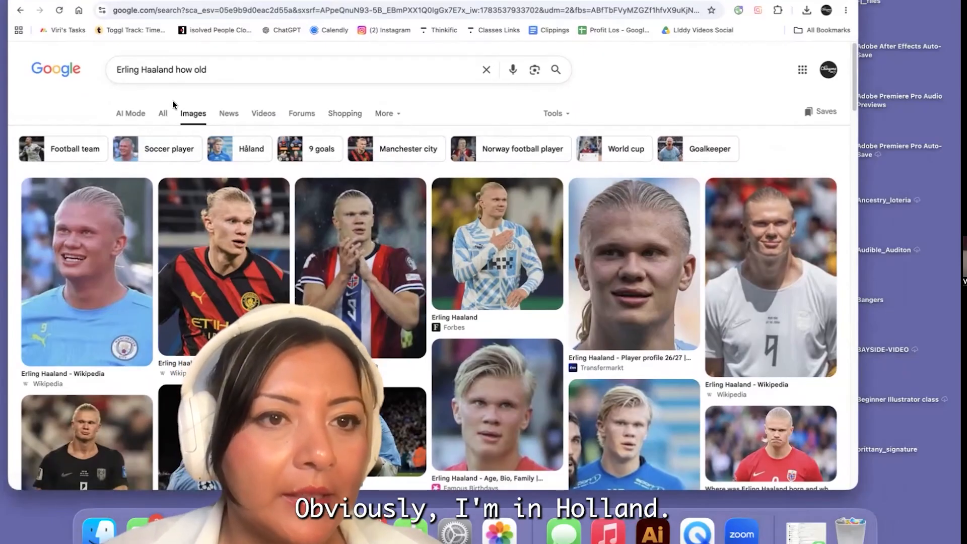
{"action": "key", "text": "BackSpace"}
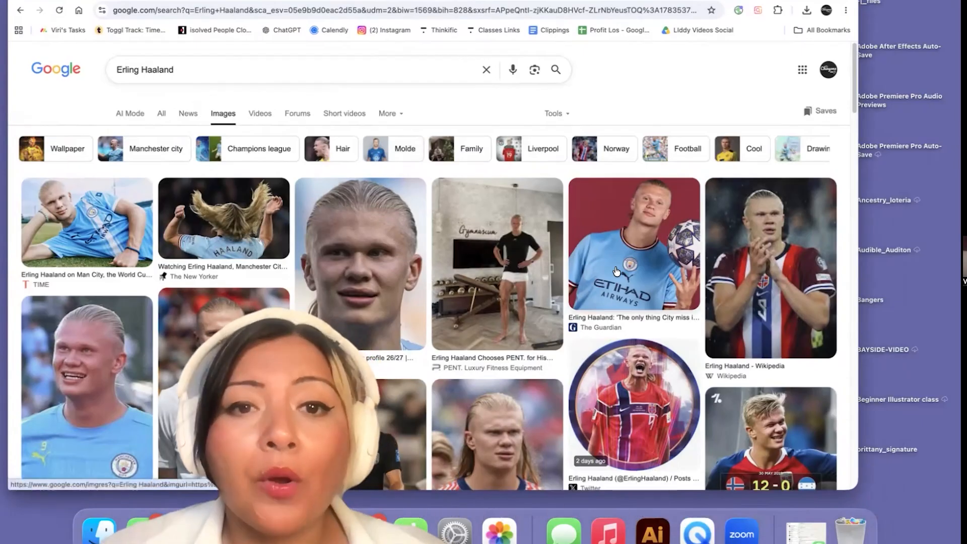
{"action": "left_click", "coordinate": [566, 116]}
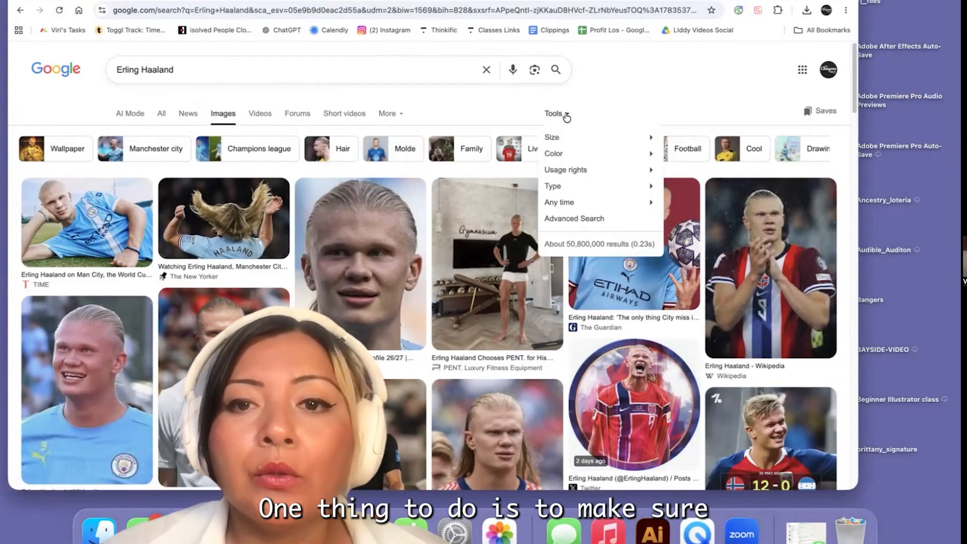
{"action": "mouse_move", "coordinate": [568, 192]}
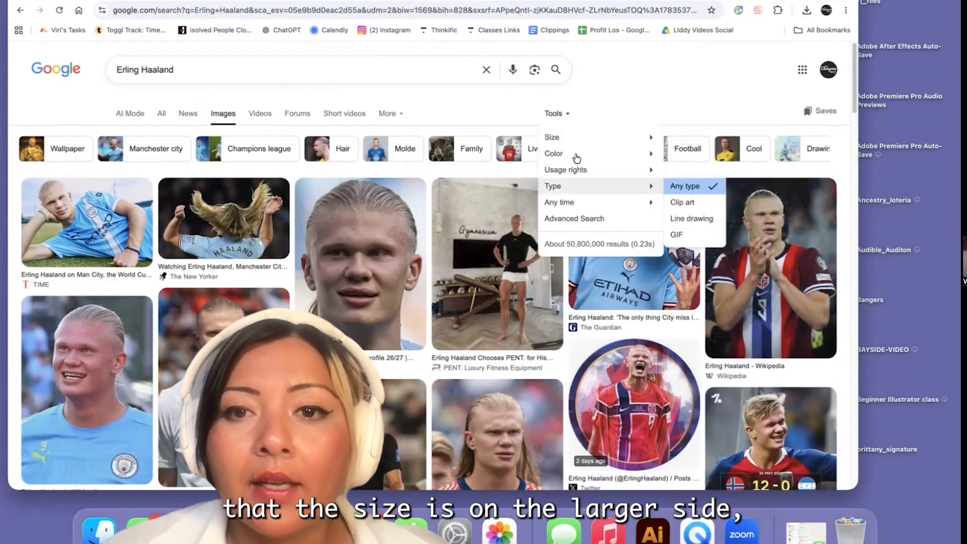
{"action": "mouse_move", "coordinate": [579, 148]}
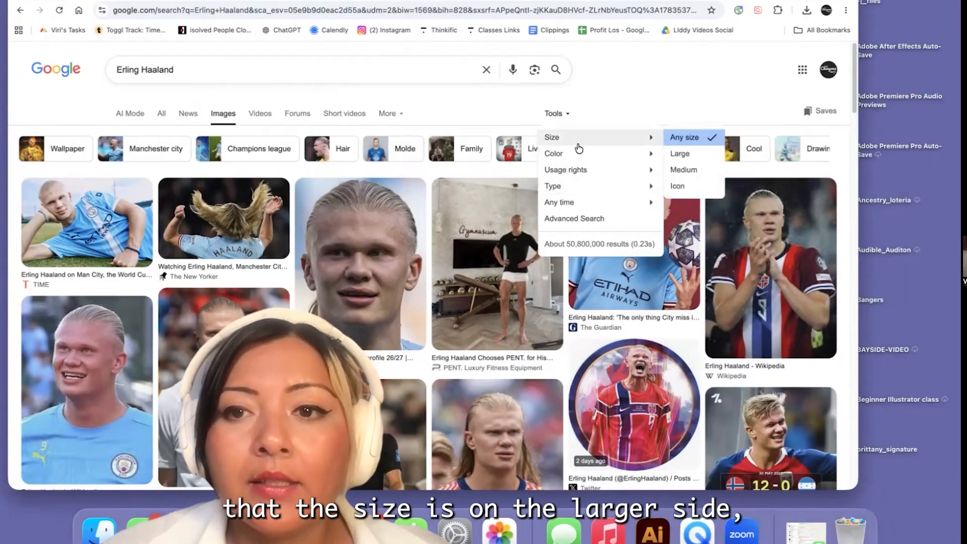
{"action": "left_click", "coordinate": [706, 159]}
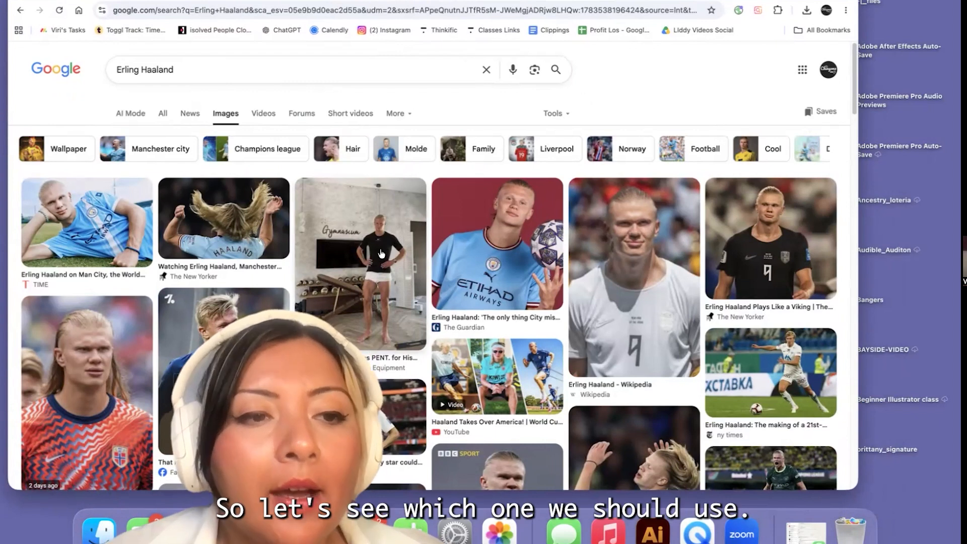
Browse the large image results and compare them with an enlarged view of the Viking artwork in the Instagram post
{"action": "scroll", "coordinate": [381, 253], "scroll_direction": "down", "scroll_amount": 3}
{"action": "scroll", "coordinate": [381, 254], "scroll_direction": "down", "scroll_amount": 6}
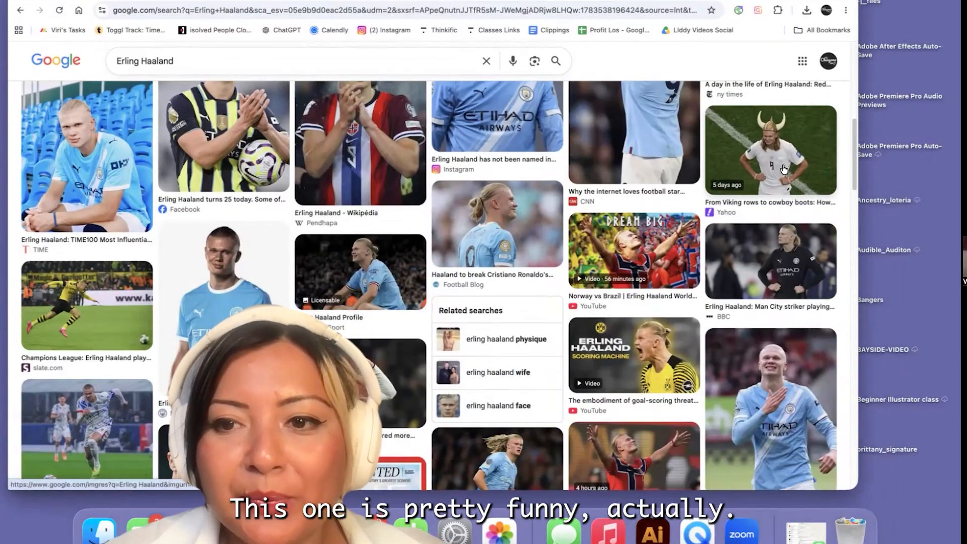
{"action": "scroll", "coordinate": [777, 171], "scroll_direction": "down", "scroll_amount": 1}
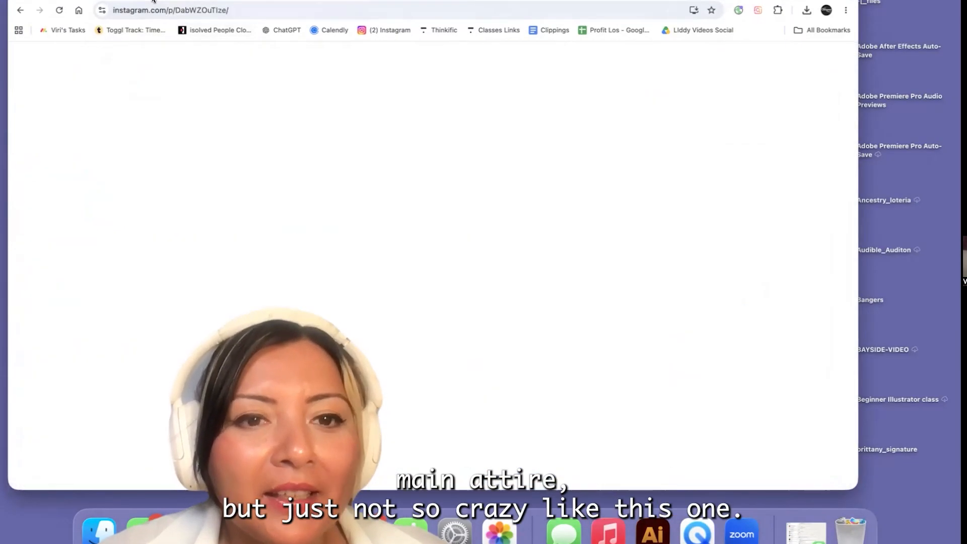
{"action": "scroll", "coordinate": [341, 138], "scroll_direction": "down", "scroll_amount": 1}
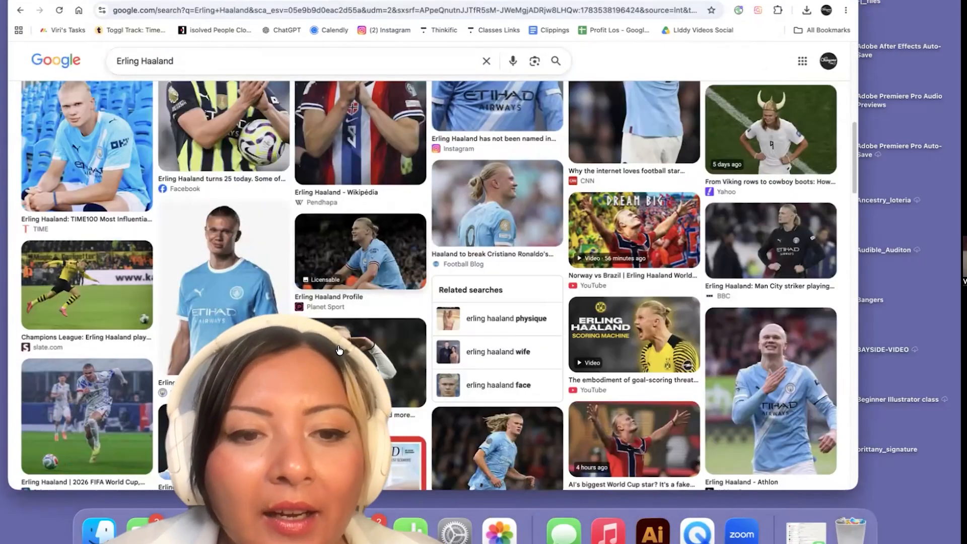
{"action": "scroll", "coordinate": [340, 350], "scroll_direction": "down", "scroll_amount": 3}
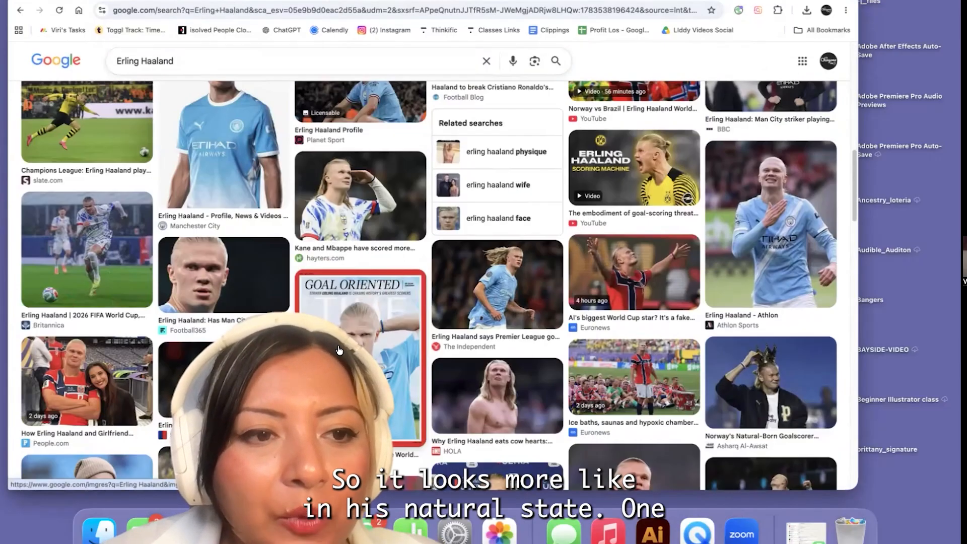
Examine further large image results for a natural-looking match photo of Haaland in his jersey
{"action": "scroll", "coordinate": [339, 349], "scroll_direction": "down", "scroll_amount": 6}
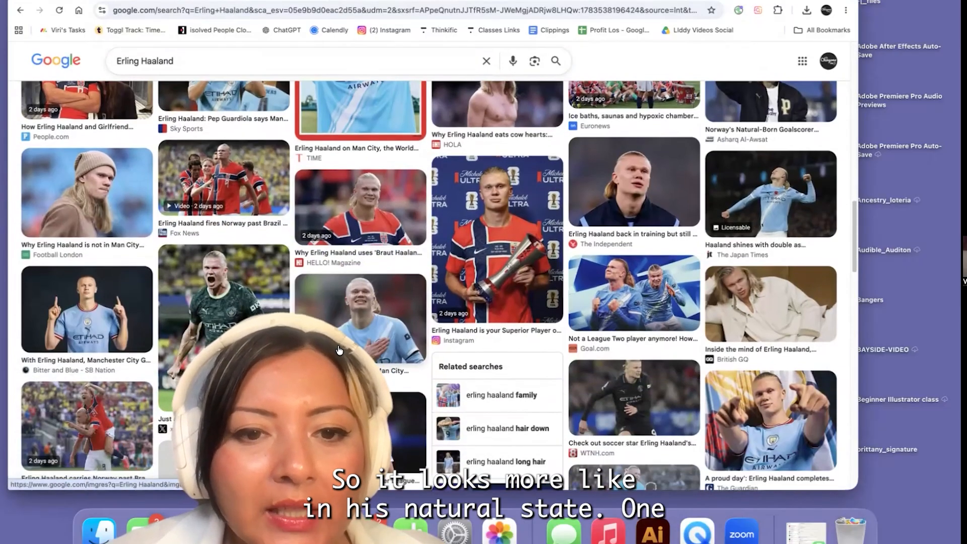
{"action": "scroll", "coordinate": [339, 350], "scroll_direction": "down", "scroll_amount": 2}
{"action": "scroll", "coordinate": [340, 350], "scroll_direction": "up", "scroll_amount": 4}
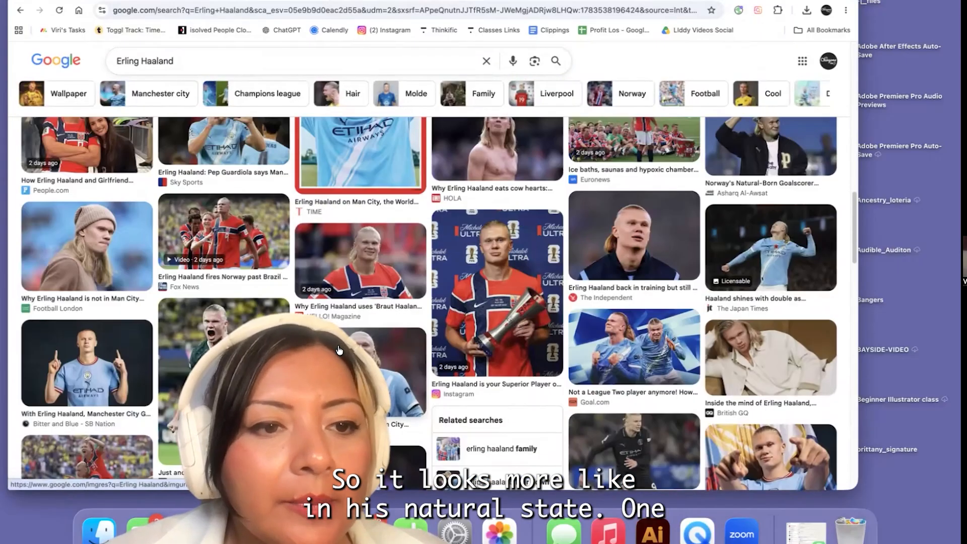
{"action": "scroll", "coordinate": [339, 349], "scroll_direction": "down", "scroll_amount": 10}
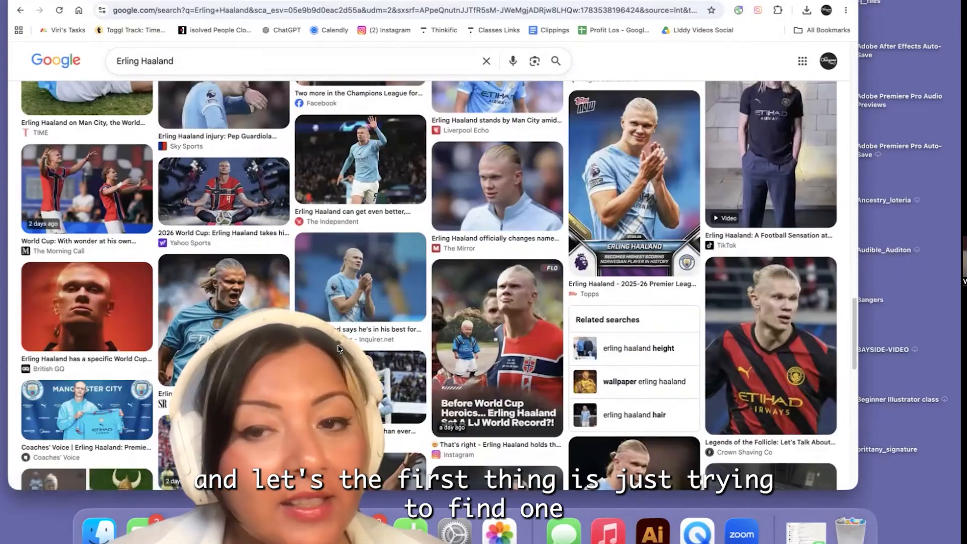
{"action": "scroll", "coordinate": [339, 333], "scroll_direction": "down", "scroll_amount": 6}
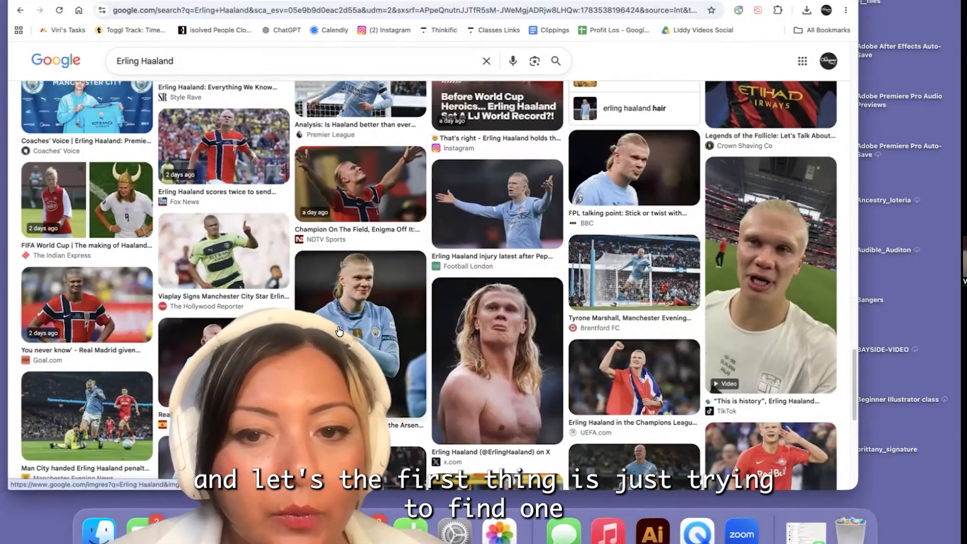
{"action": "scroll", "coordinate": [339, 331], "scroll_direction": "down", "scroll_amount": 4}
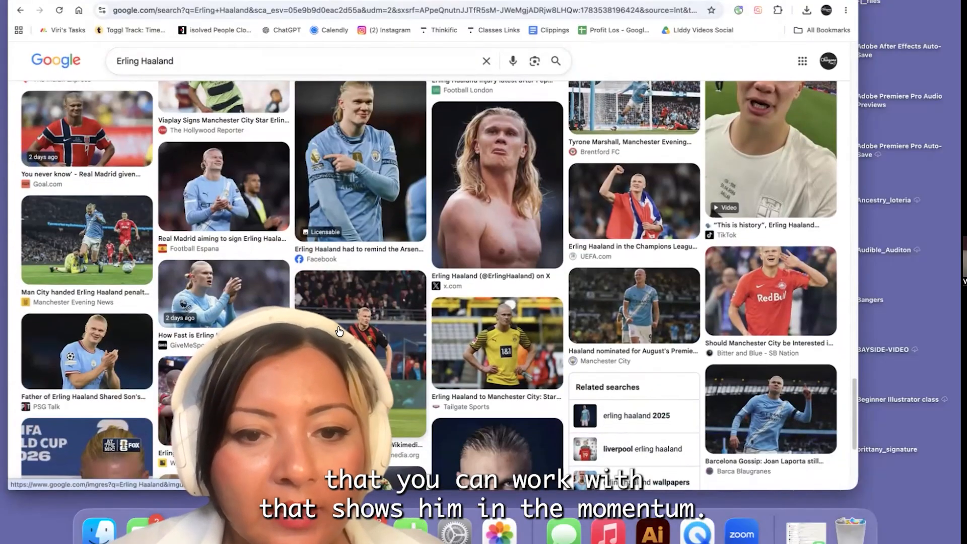
{"action": "scroll", "coordinate": [339, 331], "scroll_direction": "down", "scroll_amount": 4}
{"action": "scroll", "coordinate": [333, 338], "scroll_direction": "down", "scroll_amount": 6}
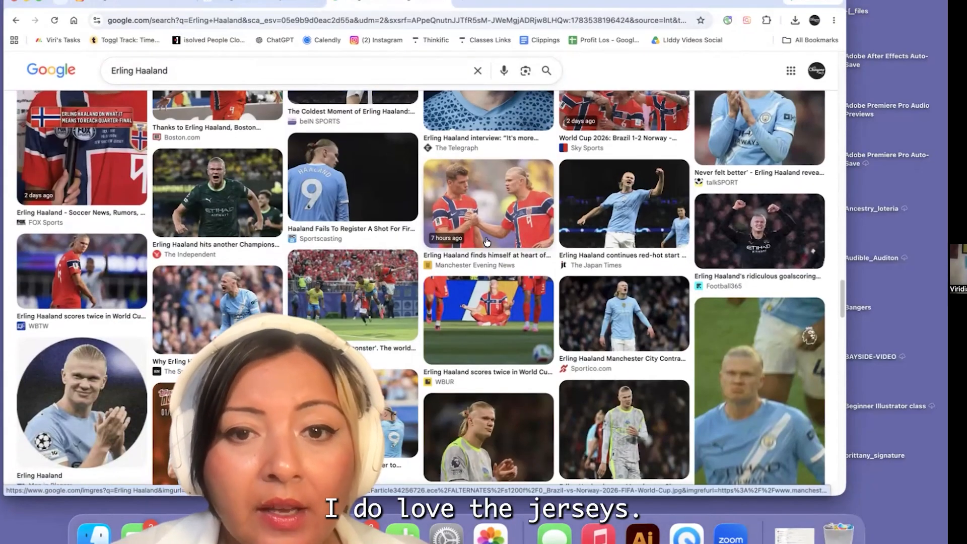
{"action": "scroll", "coordinate": [596, 328], "scroll_direction": "down", "scroll_amount": 12}
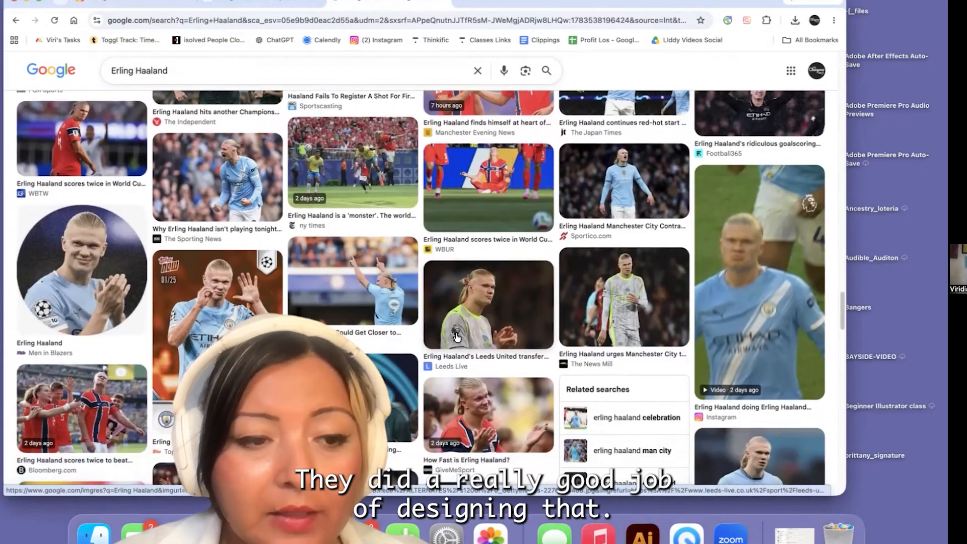
{"action": "scroll", "coordinate": [457, 337], "scroll_direction": "down", "scroll_amount": 15}
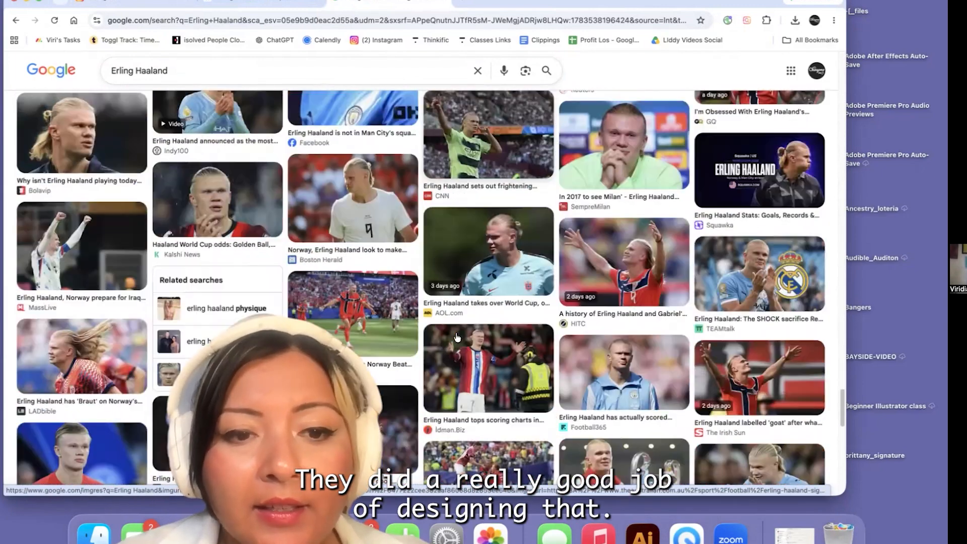
{"action": "scroll", "coordinate": [458, 337], "scroll_direction": "down", "scroll_amount": 15}
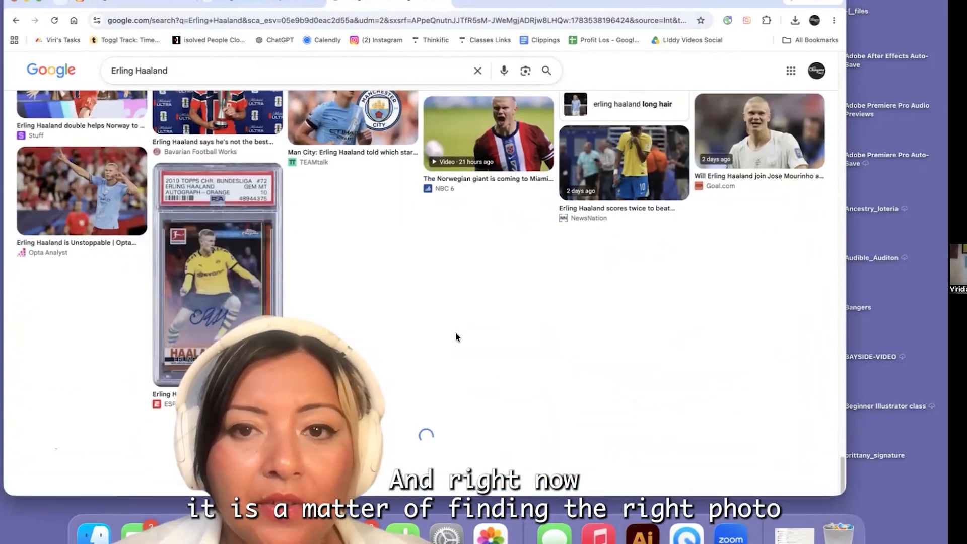
{"action": "scroll", "coordinate": [456, 335], "scroll_direction": "up", "scroll_amount": 20}
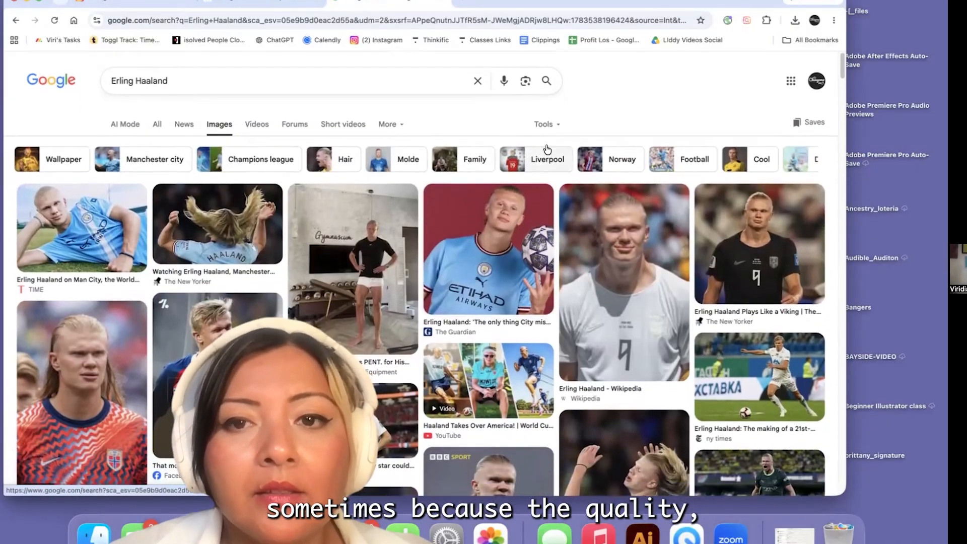
Change the image size filter to Medium
{"action": "left_click", "coordinate": [546, 123]}
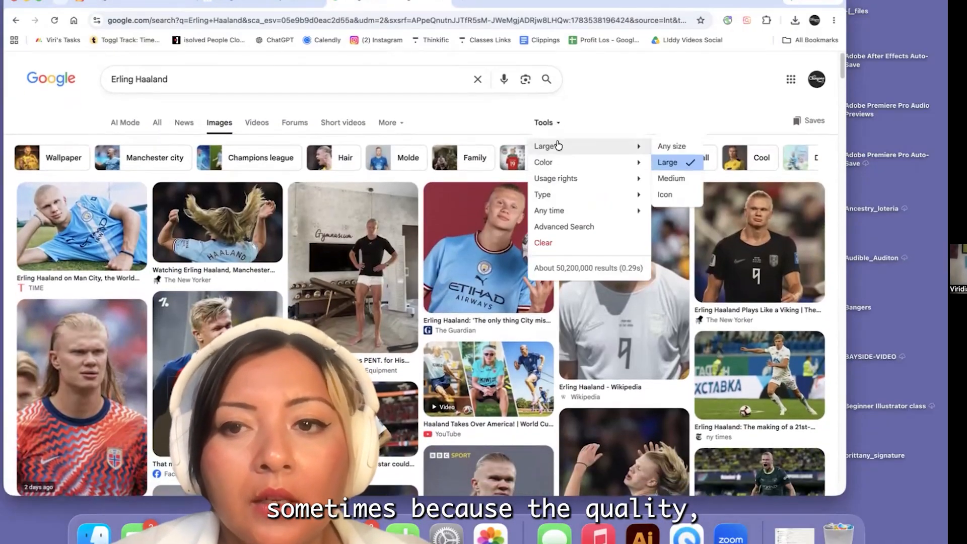
{"action": "mouse_move", "coordinate": [601, 152]}
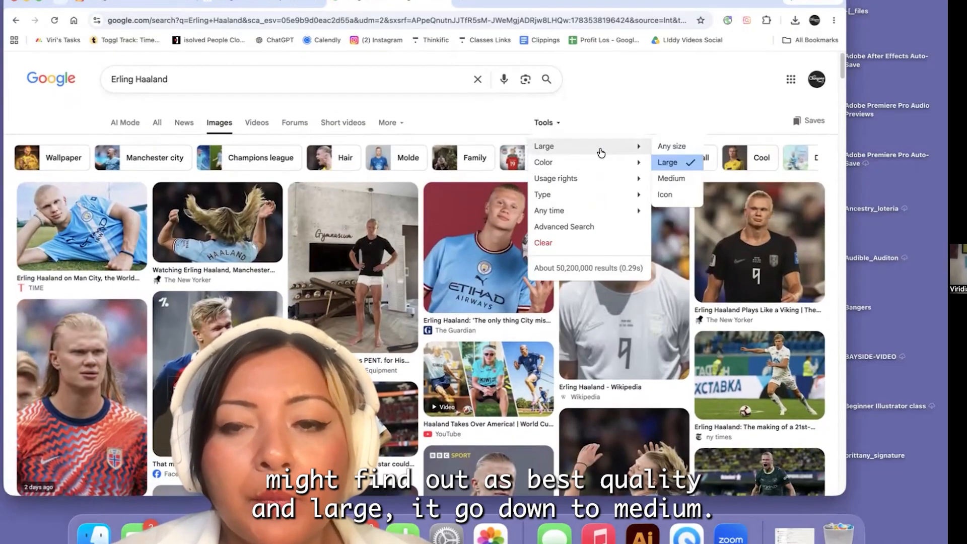
{"action": "left_click", "coordinate": [672, 179]}
Preview The Guardian's mid-air kick photo and the circular Twitter portrait, close the preview and browse more medium-size results
{"action": "scroll", "coordinate": [331, 282], "scroll_direction": "down", "scroll_amount": 2}
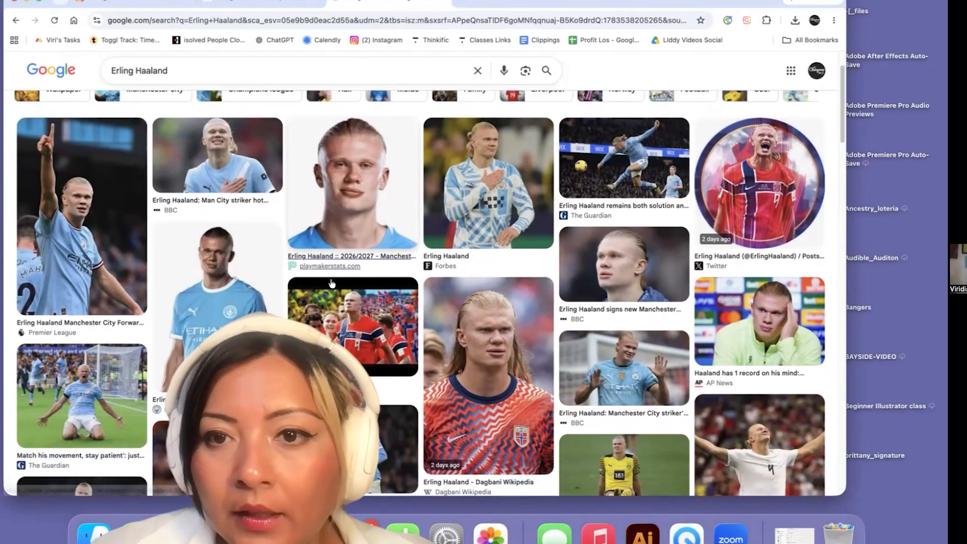
{"action": "left_click", "coordinate": [639, 174]}
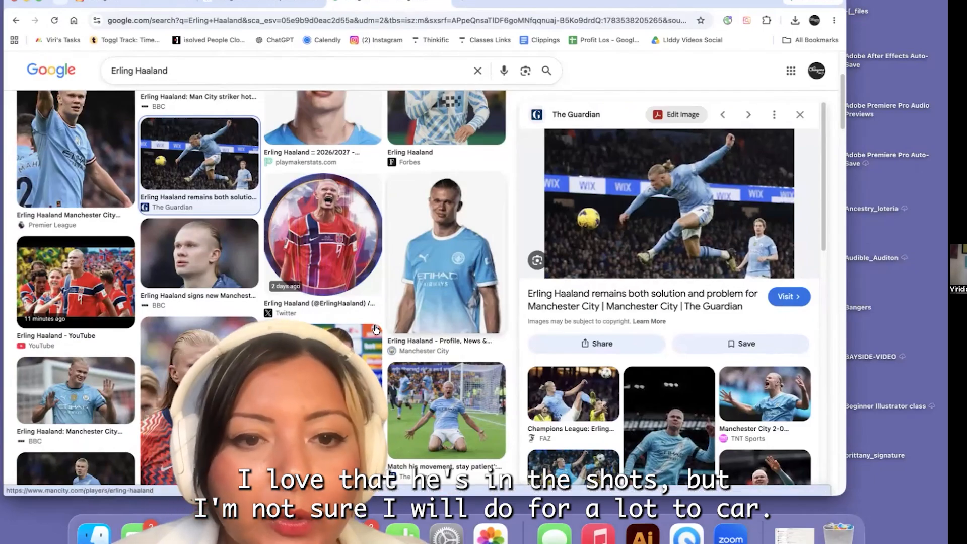
{"action": "left_click", "coordinate": [338, 237]}
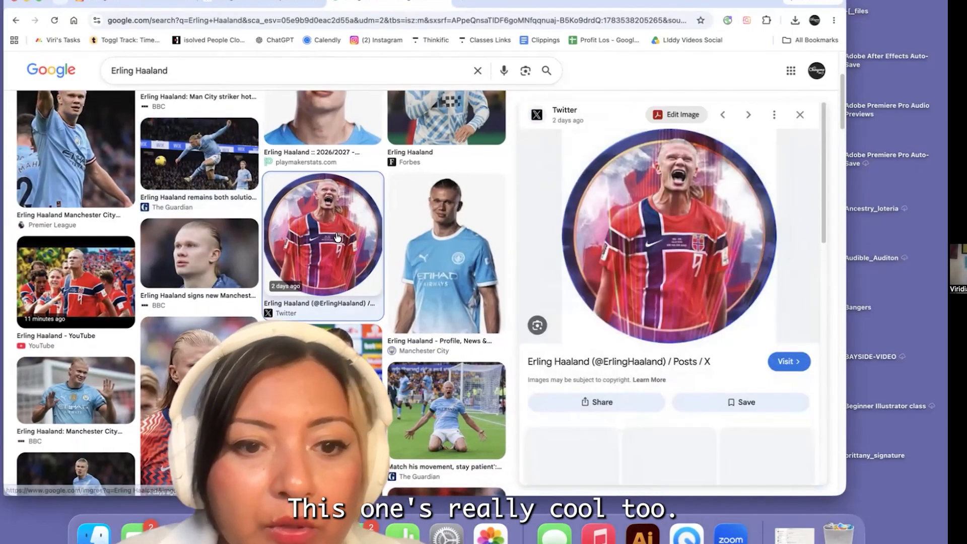
{"action": "left_click", "coordinate": [801, 115]}
{"action": "scroll", "coordinate": [371, 294], "scroll_direction": "down", "scroll_amount": 10}
{"action": "scroll", "coordinate": [371, 295], "scroll_direction": "down", "scroll_amount": 3}
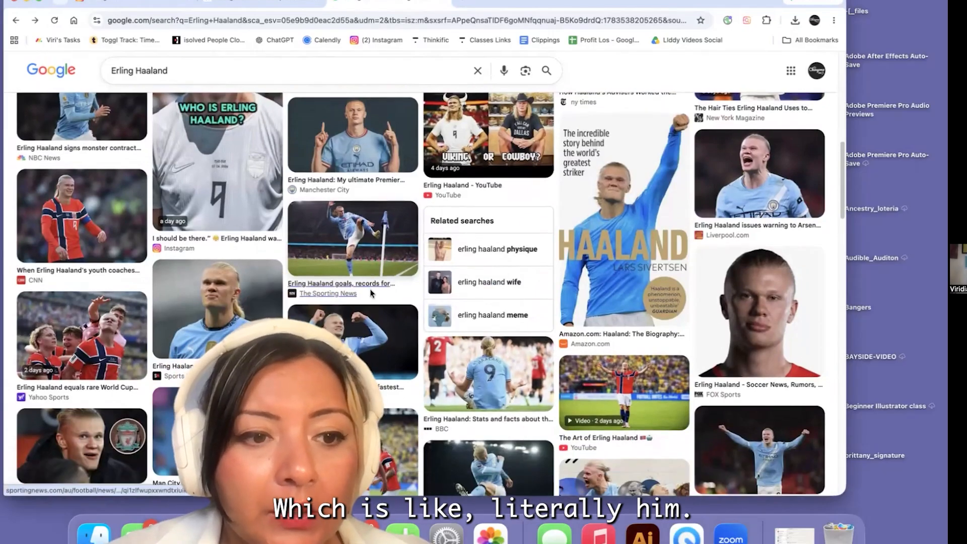
{"action": "scroll", "coordinate": [371, 295], "scroll_direction": "down", "scroll_amount": 4}
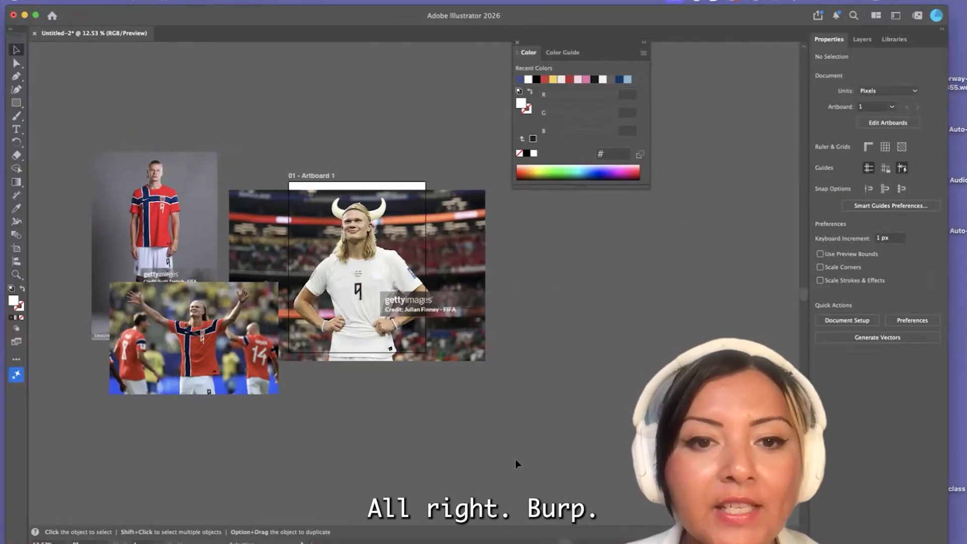
Switch to Illustrator, show the document's layers and move the photo of Haaland wearing horns to cover the artboard's full height
{"action": "left_click_drag", "start_coordinate": [761, 17], "coordinate": [691, 57]}
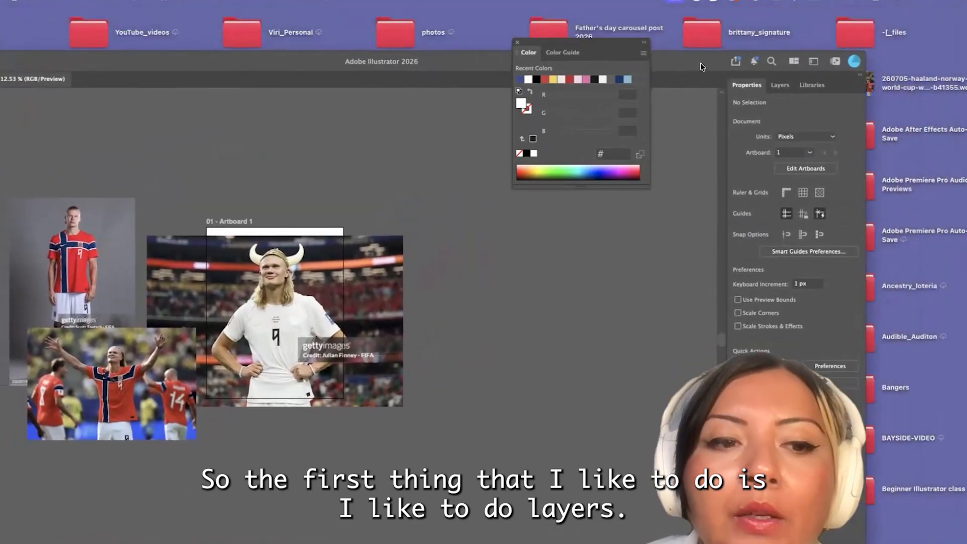
{"action": "left_click", "coordinate": [780, 86]}
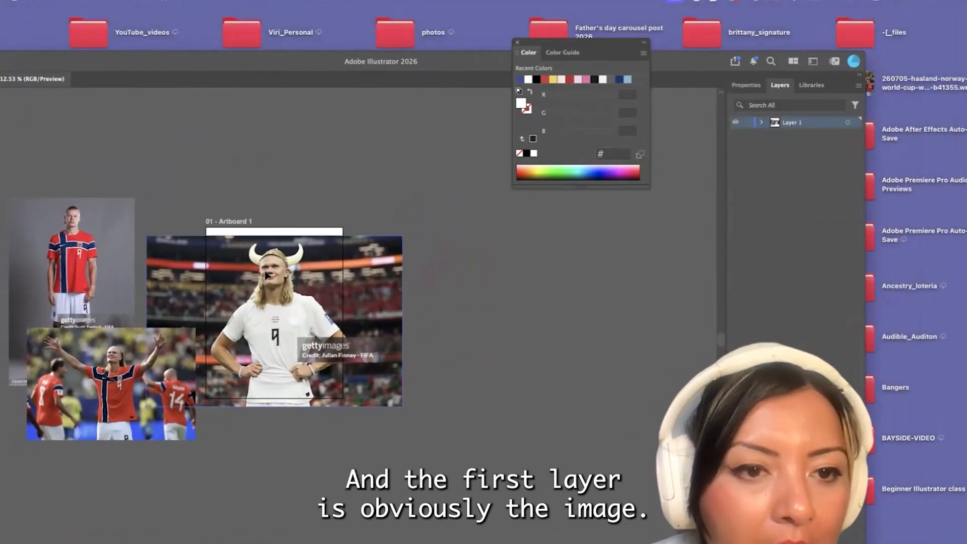
{"action": "left_click_drag", "start_coordinate": [265, 275], "coordinate": [261, 266]}
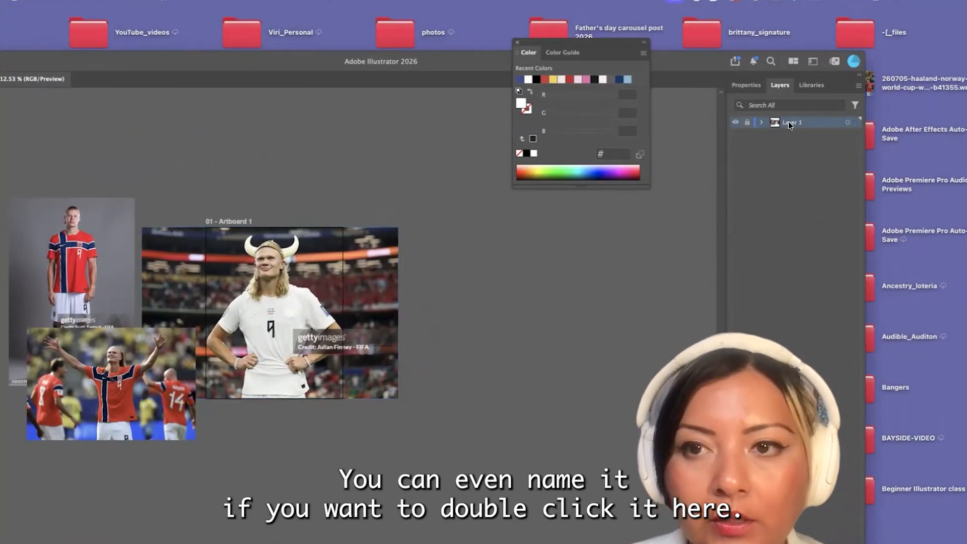
Rename the layer holding the reference photos as Background
{"action": "type", "text": "Back"}
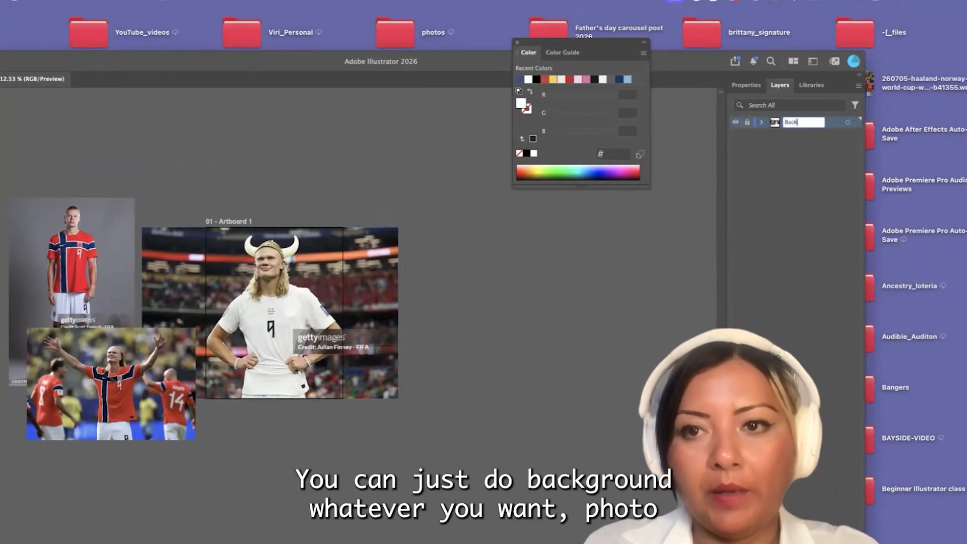
{"action": "type", "text": "ground"}
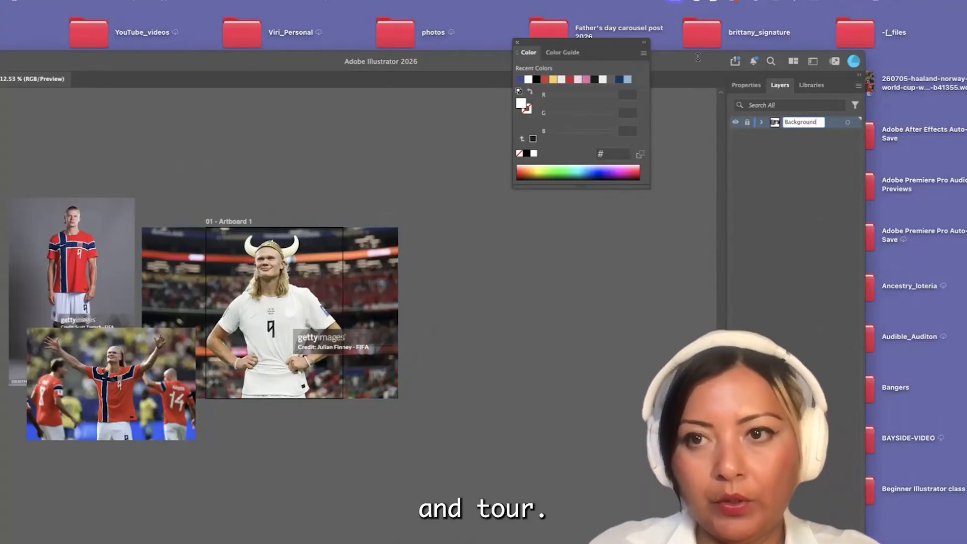
{"action": "left_click_drag", "start_coordinate": [690, 59], "coordinate": [653, 59]}
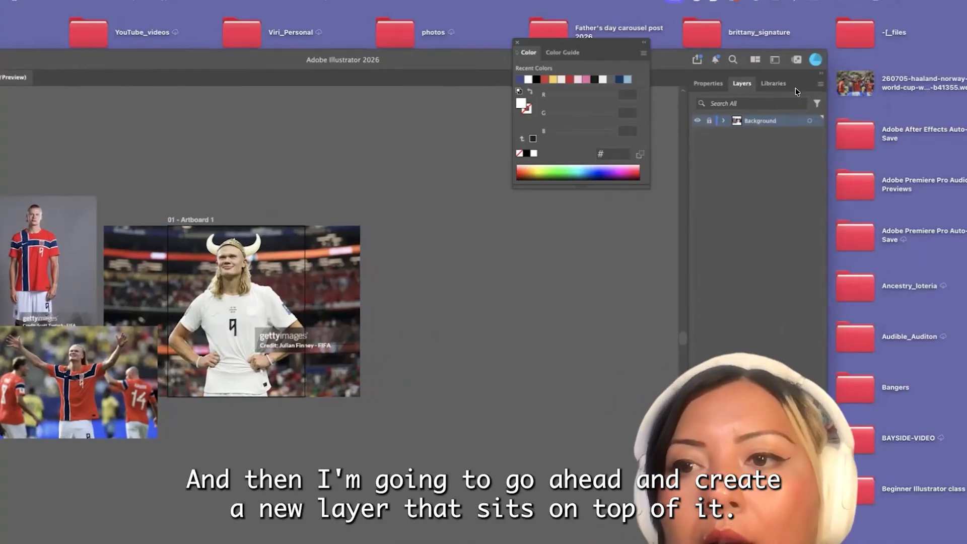
Create a new layer named working above the Background layer
{"action": "left_click", "coordinate": [820, 86]}
{"action": "left_click", "coordinate": [849, 86]}
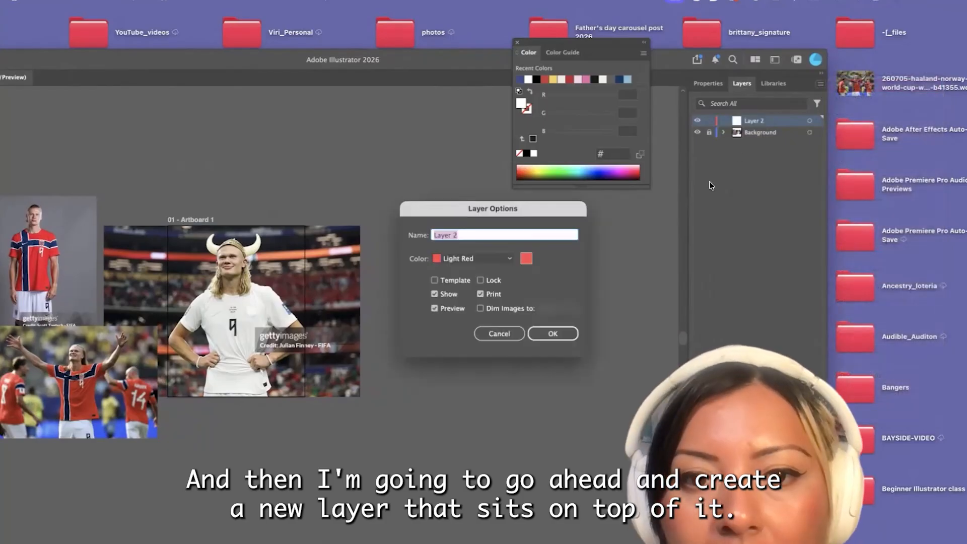
{"action": "key", "text": "BackSpace"}
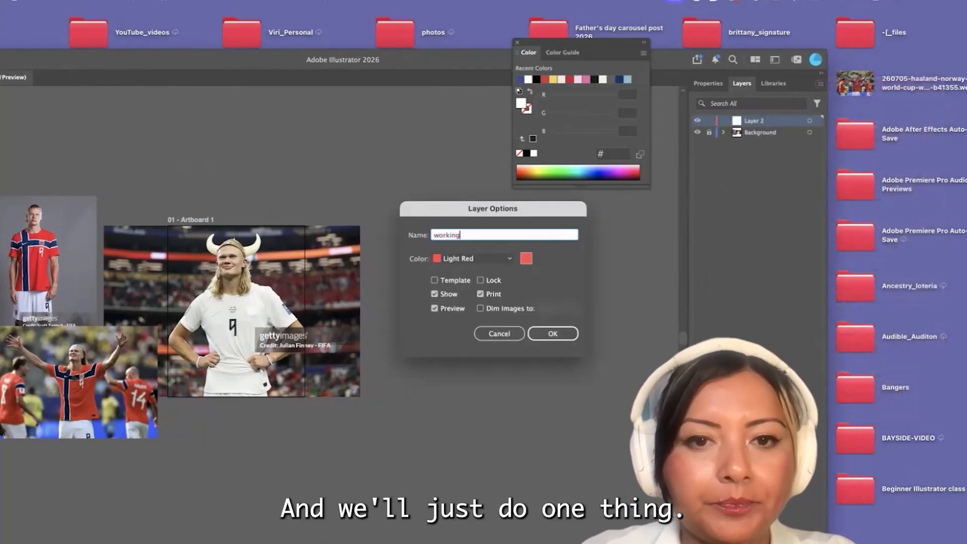
{"action": "left_click", "coordinate": [550, 335]}
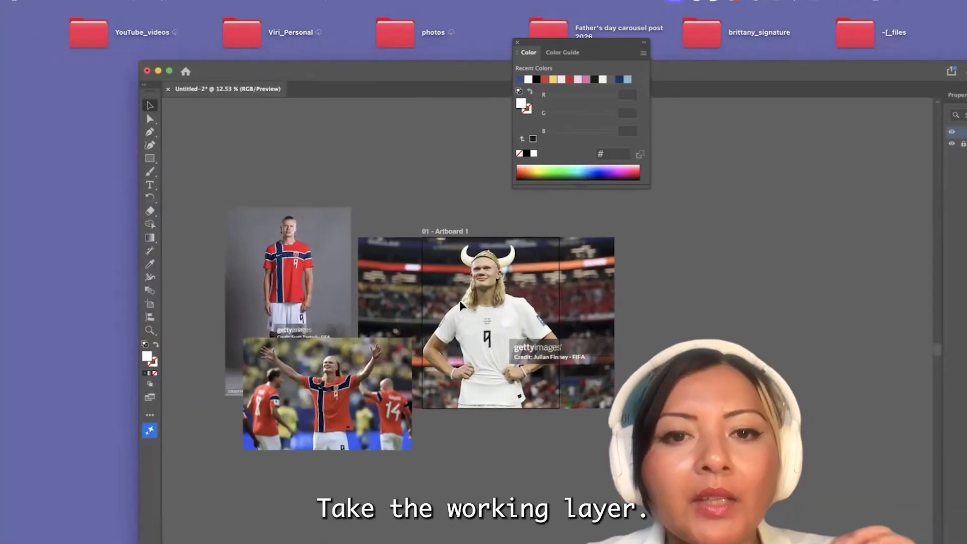
Save the document as Vikingo_loteria_card.ai
{"action": "scroll", "coordinate": [461, 301], "scroll_direction": "up", "scroll_amount": 6}
{"action": "scroll", "coordinate": [460, 301], "scroll_direction": "down", "scroll_amount": 2}
{"action": "left_click_drag", "start_coordinate": [449, 68], "coordinate": [311, 76]}
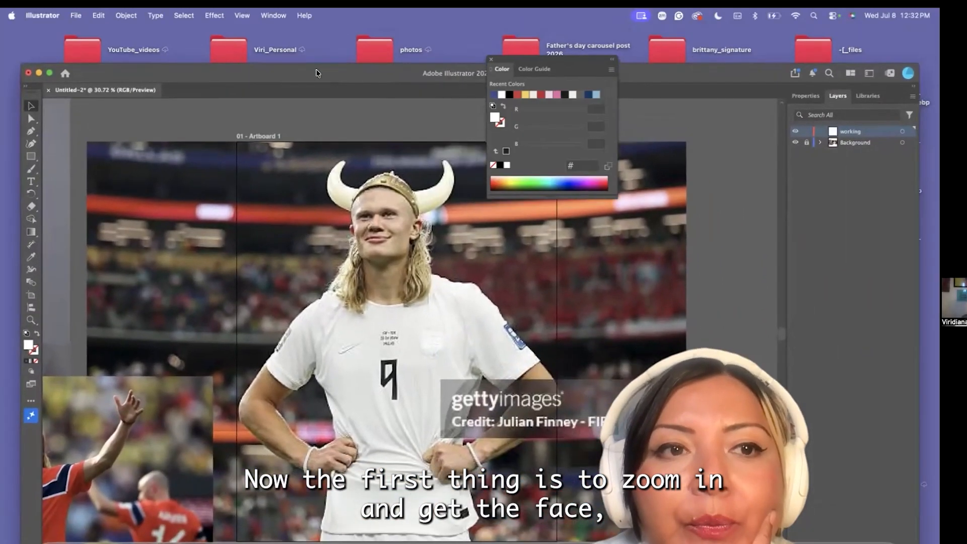
{"action": "left_click", "coordinate": [70, 14]}
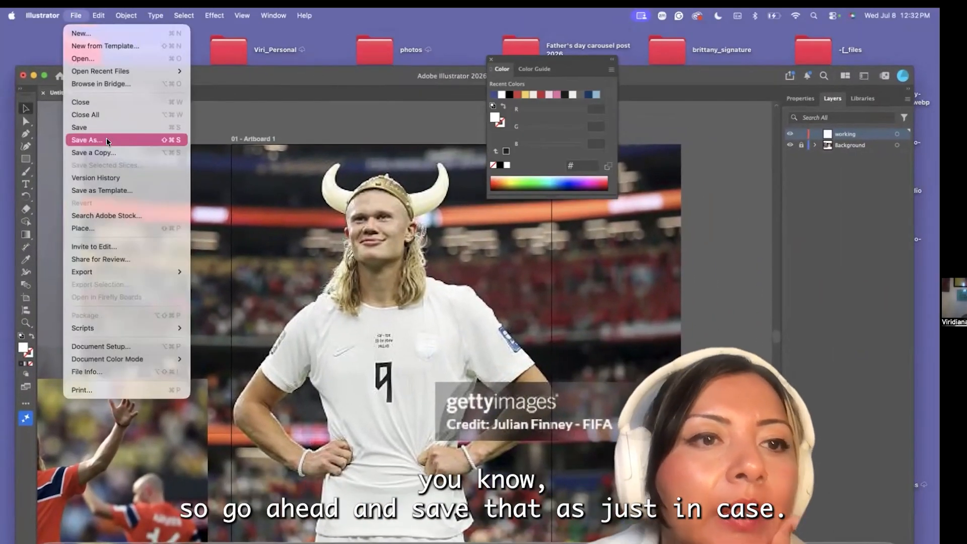
{"action": "left_click", "coordinate": [107, 142]}
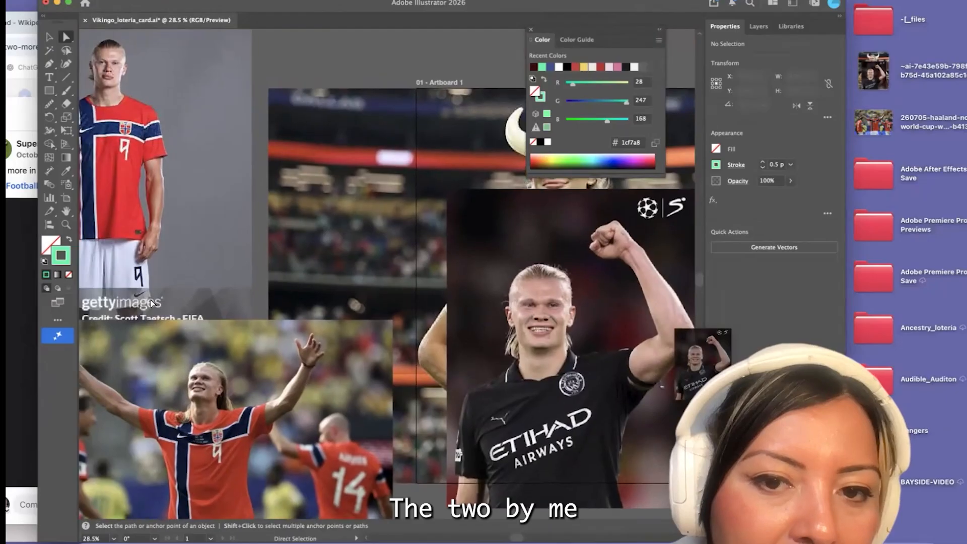
Inspect the red-jersey portrait up close, switch to the browser and preview The Telegraph's close-up portrait from the Erling Haaland image results
{"action": "scroll", "coordinate": [117, 132], "scroll_direction": "up", "scroll_amount": 6}
{"action": "scroll", "coordinate": [212, 132], "scroll_direction": "up", "scroll_amount": 2}
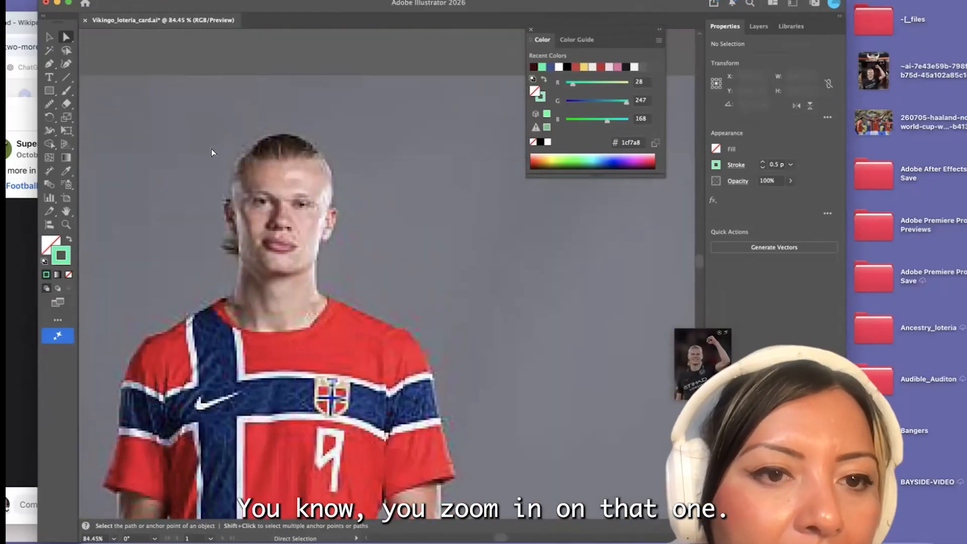
{"action": "left_click", "coordinate": [9, 335]}
{"action": "double_click", "coordinate": [505, 27]}
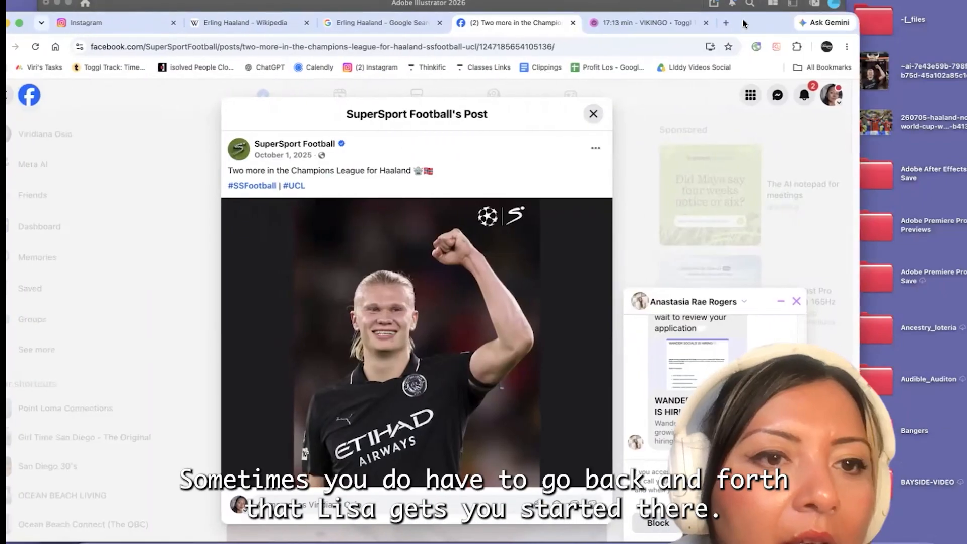
{"action": "left_click", "coordinate": [376, 22]}
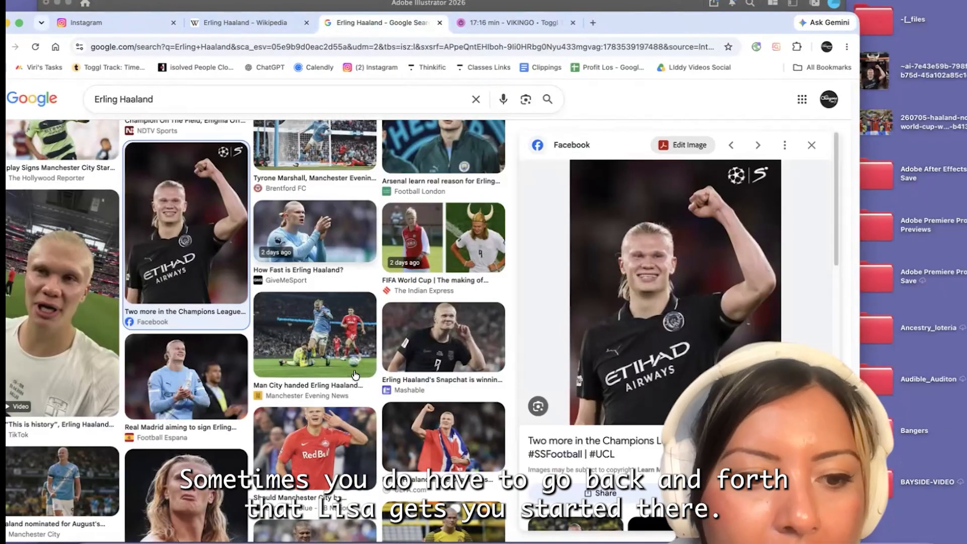
{"action": "scroll", "coordinate": [355, 245], "scroll_direction": "down", "scroll_amount": 20}
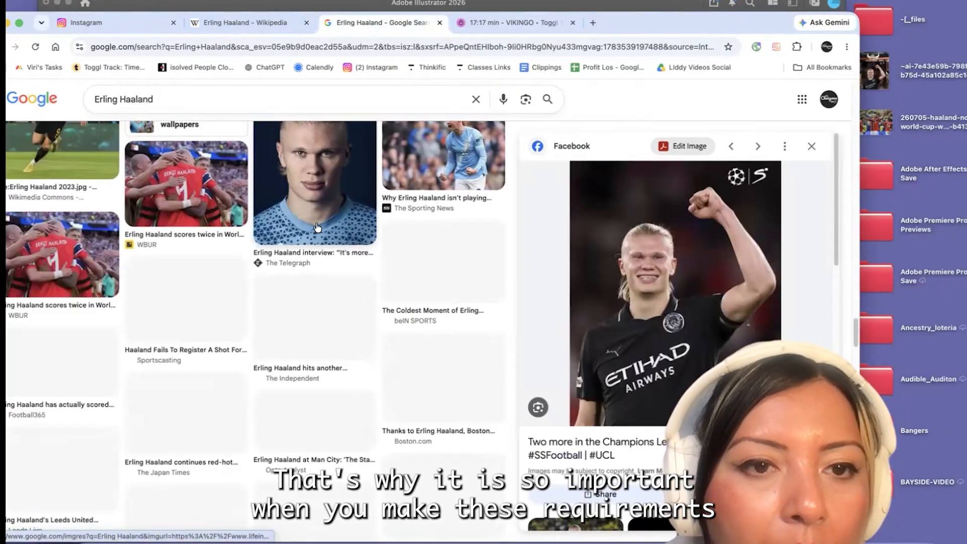
{"action": "left_click", "coordinate": [317, 233]}
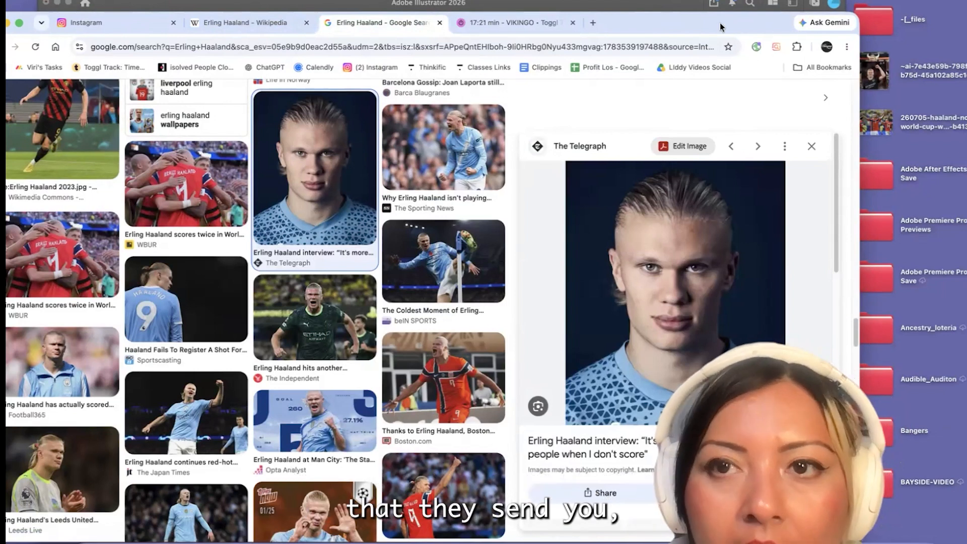
Bring The Telegraph's portrait from the browser into the Illustrator document and compare its resolution with the red-jersey photo
{"action": "left_click_drag", "start_coordinate": [719, 35], "coordinate": [339, 34]}
{"action": "left_click_drag", "start_coordinate": [313, 263], "coordinate": [577, 266]}
{"action": "scroll", "coordinate": [529, 298], "scroll_direction": "down", "scroll_amount": 3}
{"action": "scroll", "coordinate": [552, 373], "scroll_direction": "right", "scroll_amount": 10}
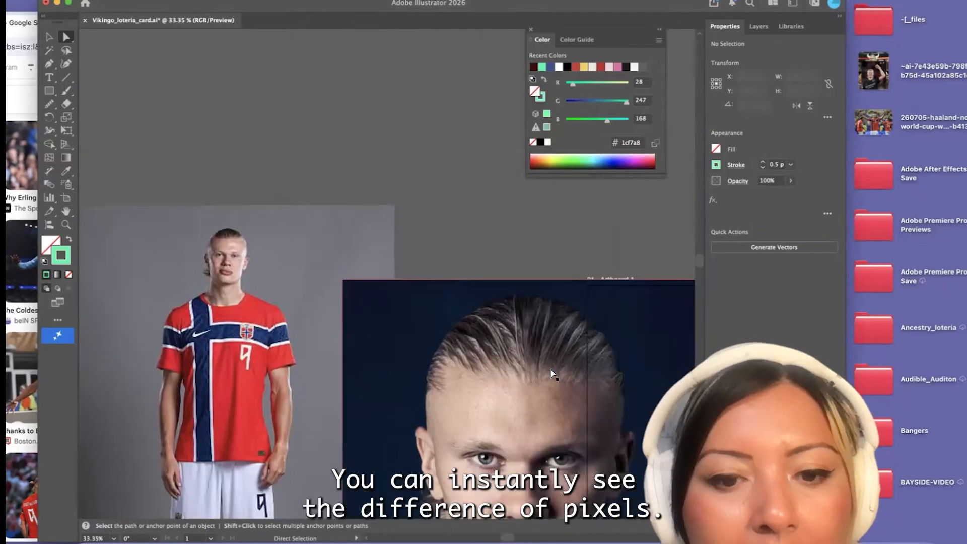
{"action": "scroll", "coordinate": [552, 373], "scroll_direction": "down", "scroll_amount": 6}
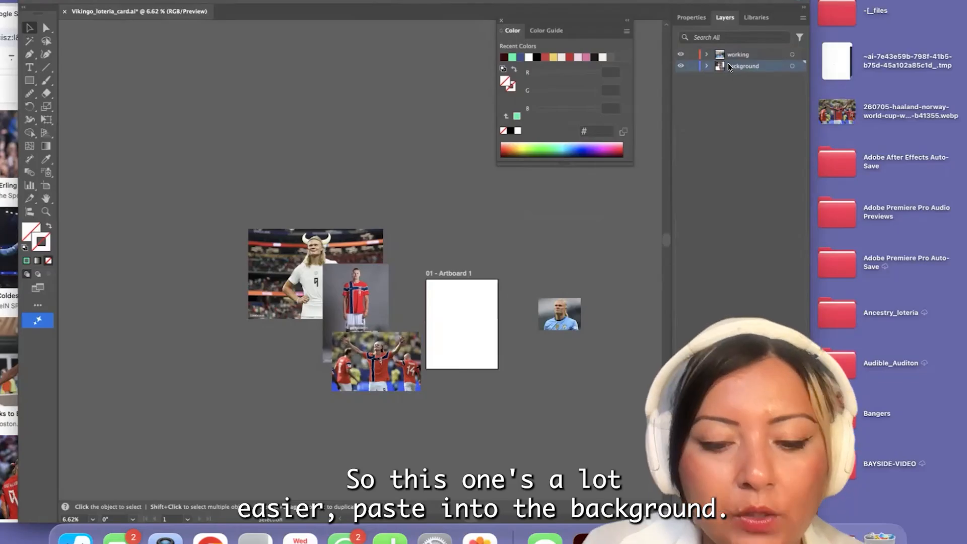
Paste the close-up portrait into the Background layer, position it over the artboard and lock the layer
{"action": "key", "text": "super+v"}
{"action": "left_click_drag", "start_coordinate": [357, 243], "coordinate": [461, 300]}
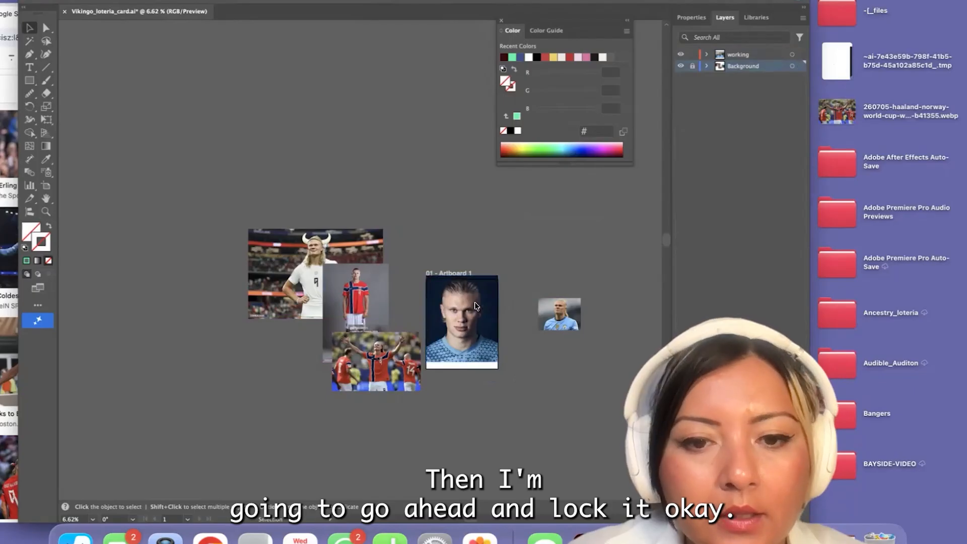
{"action": "scroll", "coordinate": [475, 306], "scroll_direction": "up", "scroll_amount": 5}
{"action": "scroll", "coordinate": [434, 326], "scroll_direction": "up", "scroll_amount": 3}
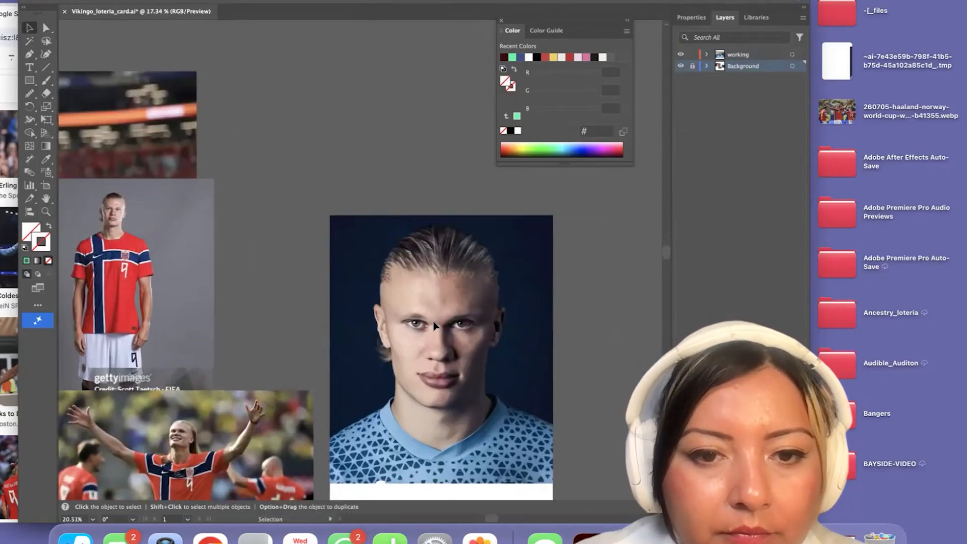
{"action": "scroll", "coordinate": [434, 326], "scroll_direction": "down", "scroll_amount": 1}
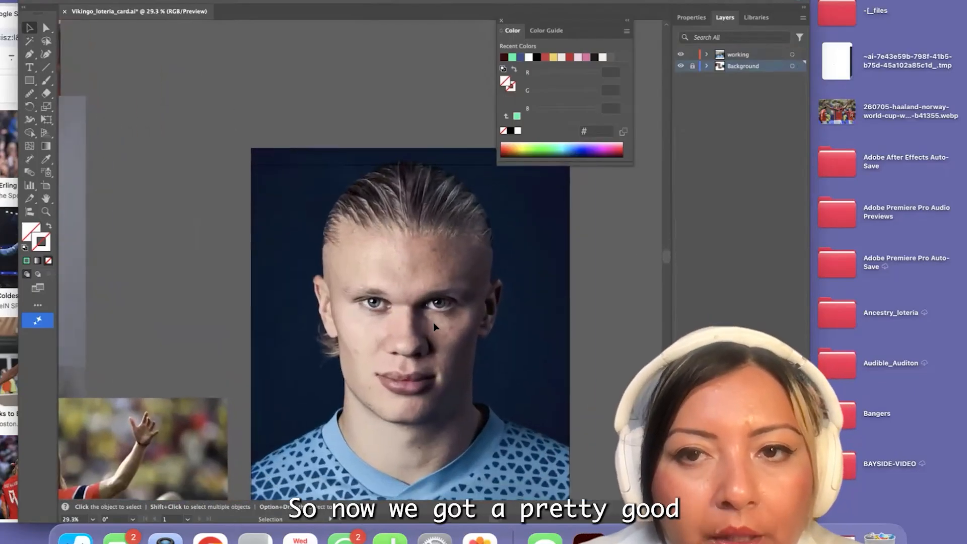
{"action": "scroll", "coordinate": [434, 326], "scroll_direction": "up", "scroll_amount": 4}
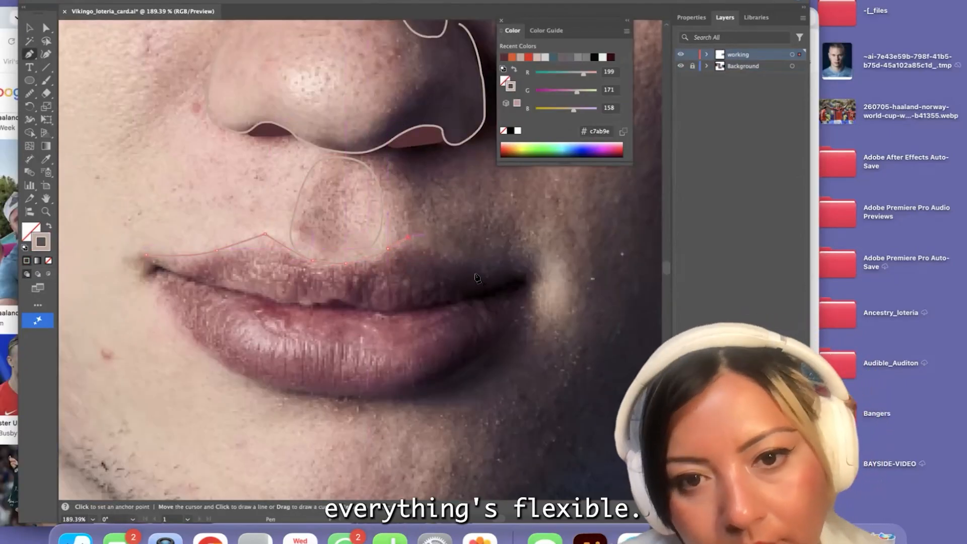
Trace the upper lip's edge to the shadowed mouth corner with the Pen tool and undo the segment drawn back along the lip line
{"action": "left_click", "coordinate": [502, 268]}
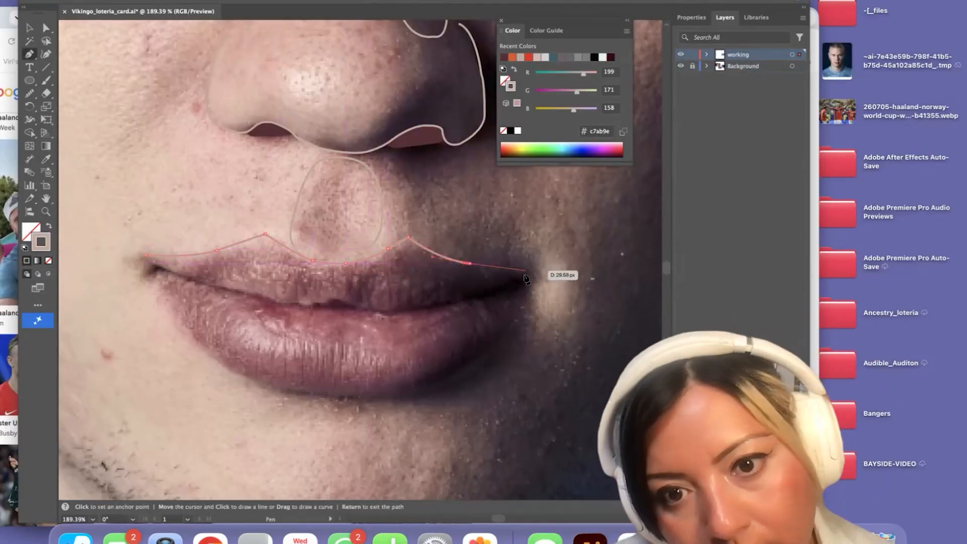
{"action": "left_click", "coordinate": [442, 305]}
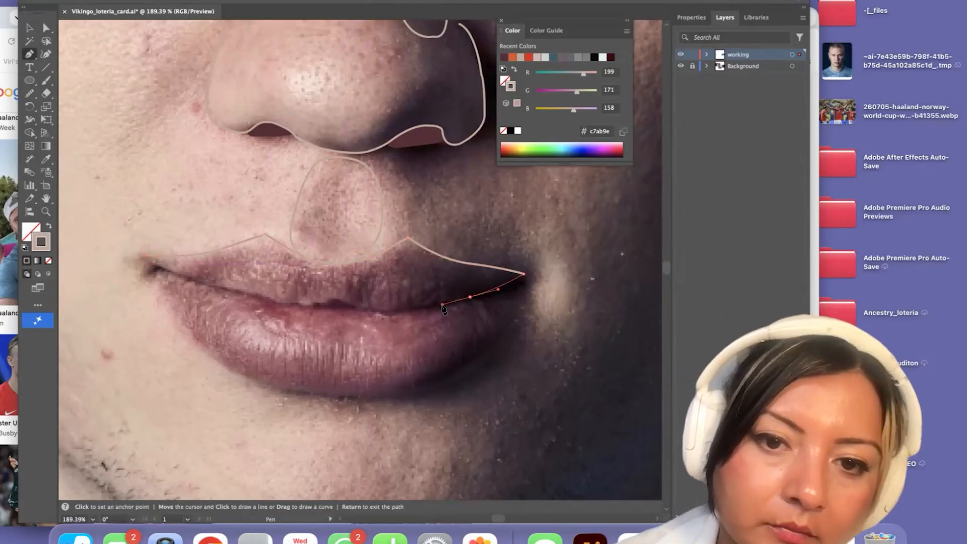
{"action": "scroll", "coordinate": [422, 315], "scroll_direction": "up", "scroll_amount": 3}
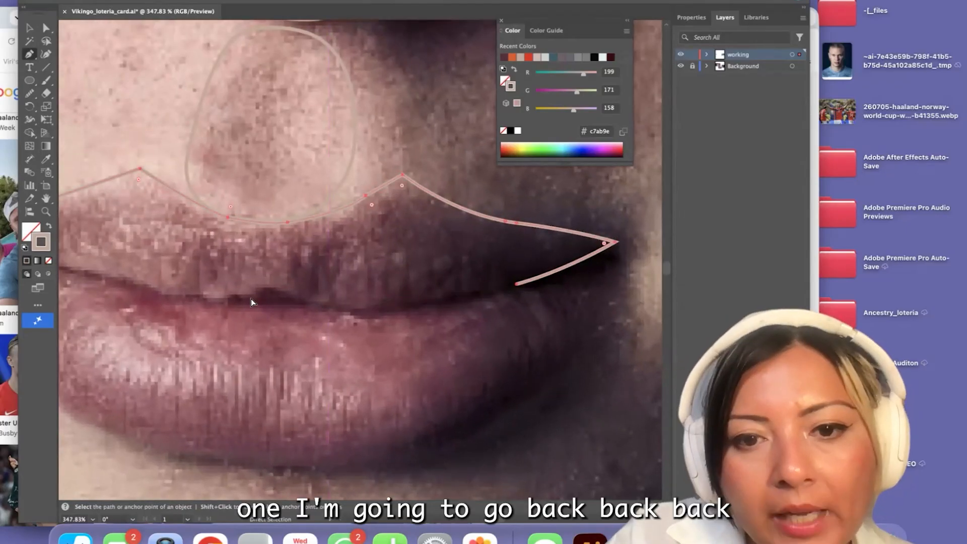
{"action": "scroll", "coordinate": [395, 317], "scroll_direction": "down", "scroll_amount": 5}
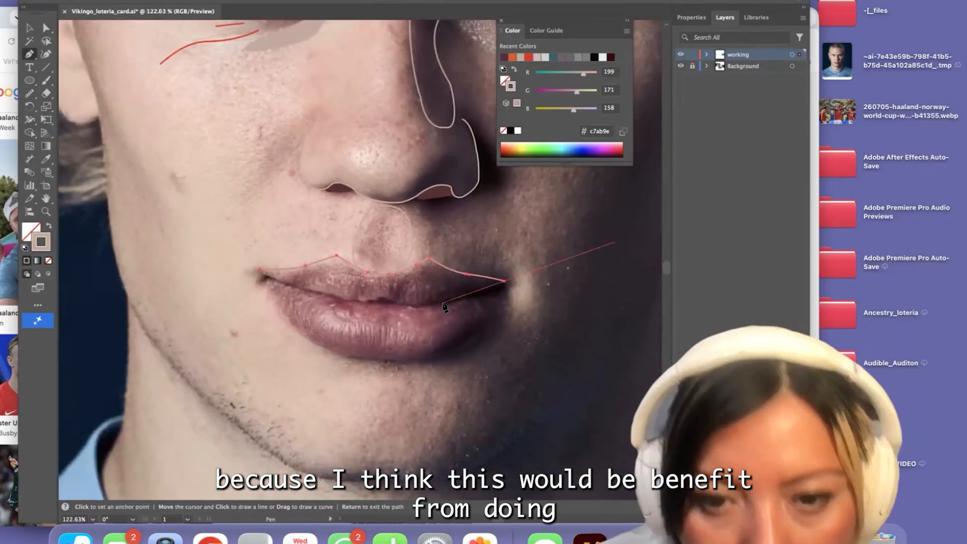
{"action": "scroll", "coordinate": [444, 307], "scroll_direction": "up", "scroll_amount": 3}
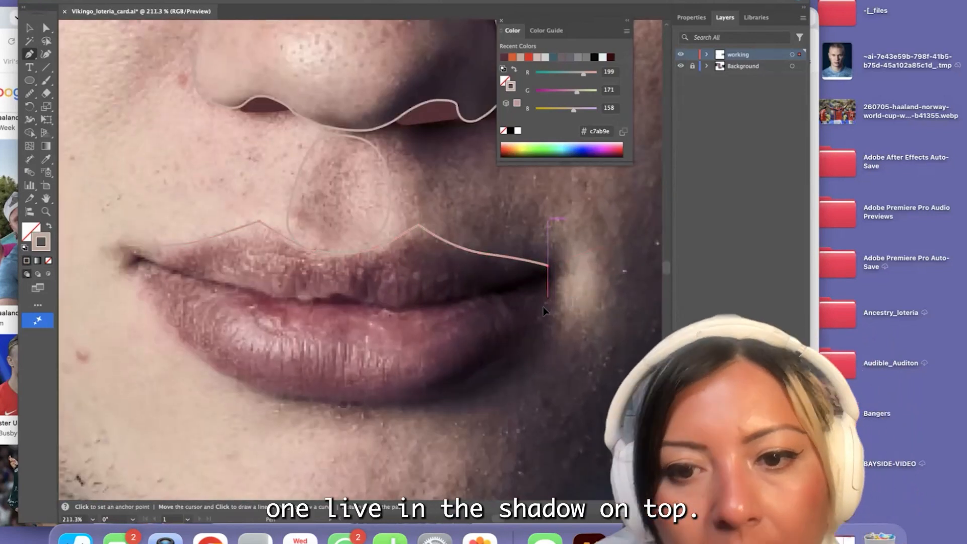
Continue the lip path around the shadowed corner and along the lower lip's edge, closing it at the opposite mouth corner
{"action": "left_click", "coordinate": [541, 314]}
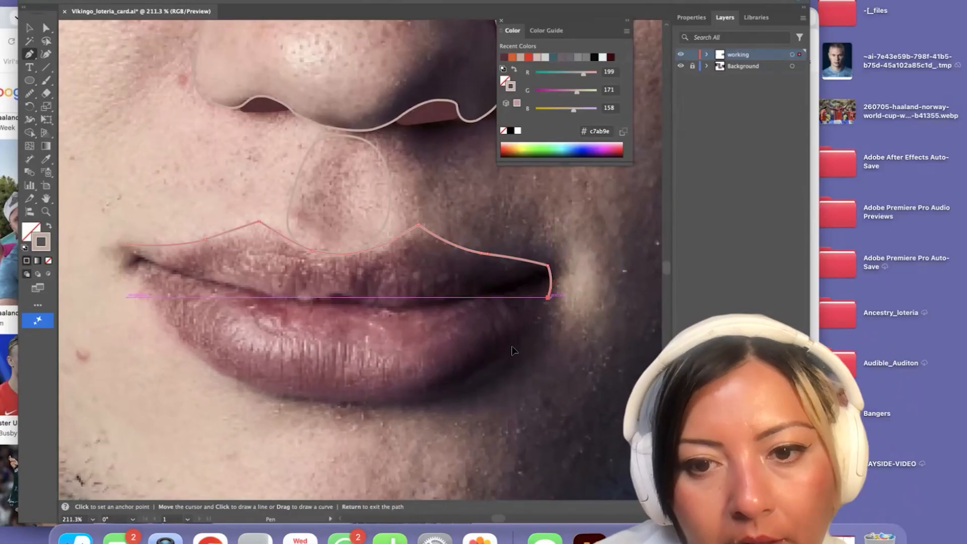
{"action": "left_click_drag", "start_coordinate": [450, 392], "coordinate": [439, 401]}
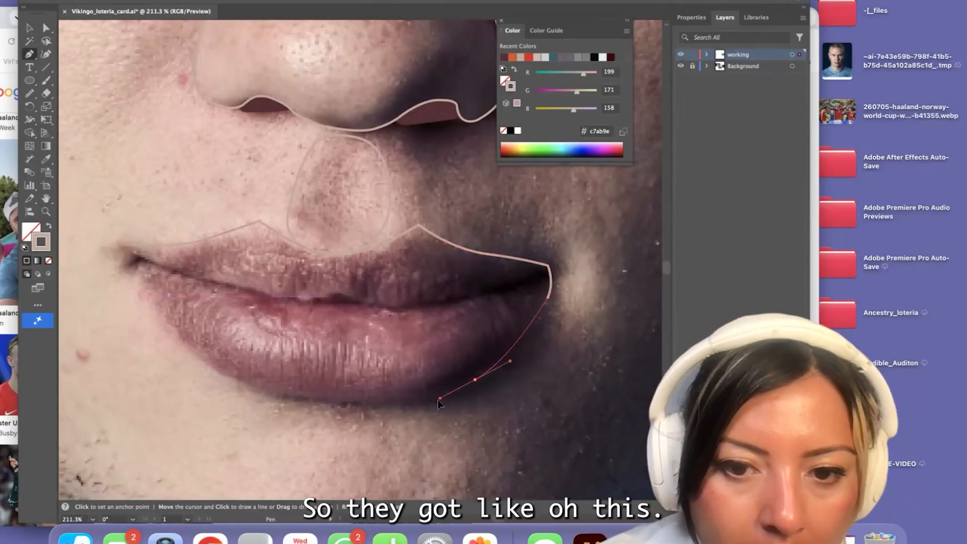
{"action": "left_click_drag", "start_coordinate": [377, 403], "coordinate": [334, 401]}
{"action": "left_click", "coordinate": [377, 403]}
{"action": "left_click_drag", "start_coordinate": [246, 384], "coordinate": [244, 384]}
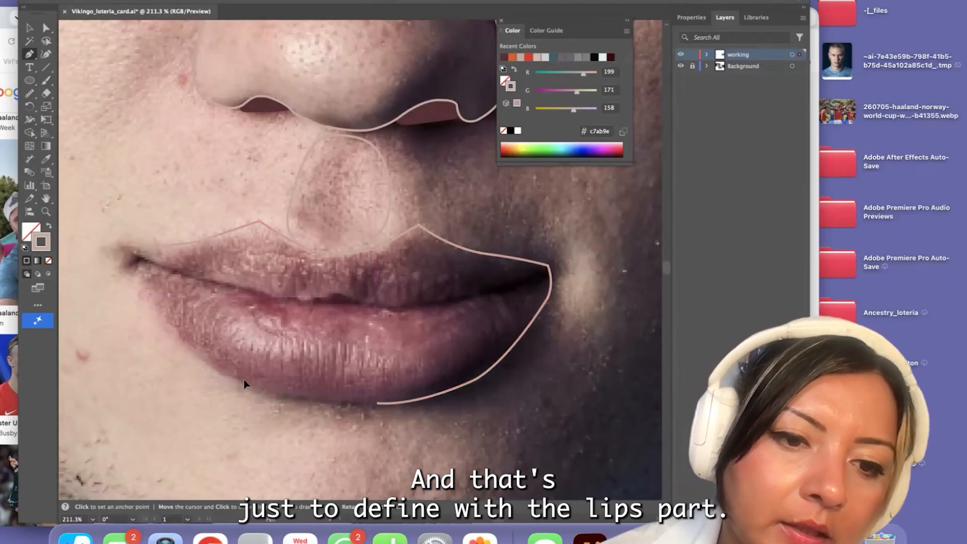
{"action": "left_click", "coordinate": [259, 390]}
{"action": "left_click", "coordinate": [159, 316]}
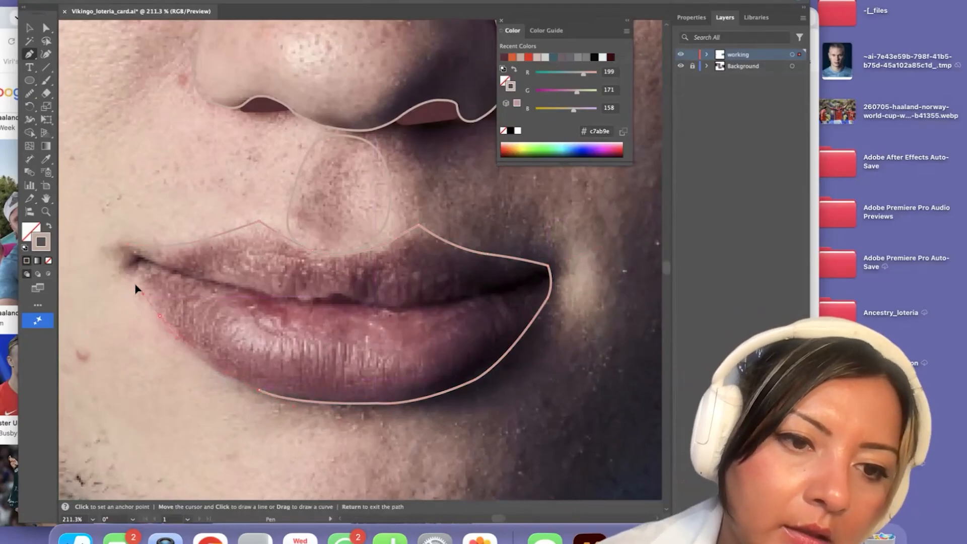
{"action": "left_click", "coordinate": [126, 246]}
{"action": "key", "text": "a"}
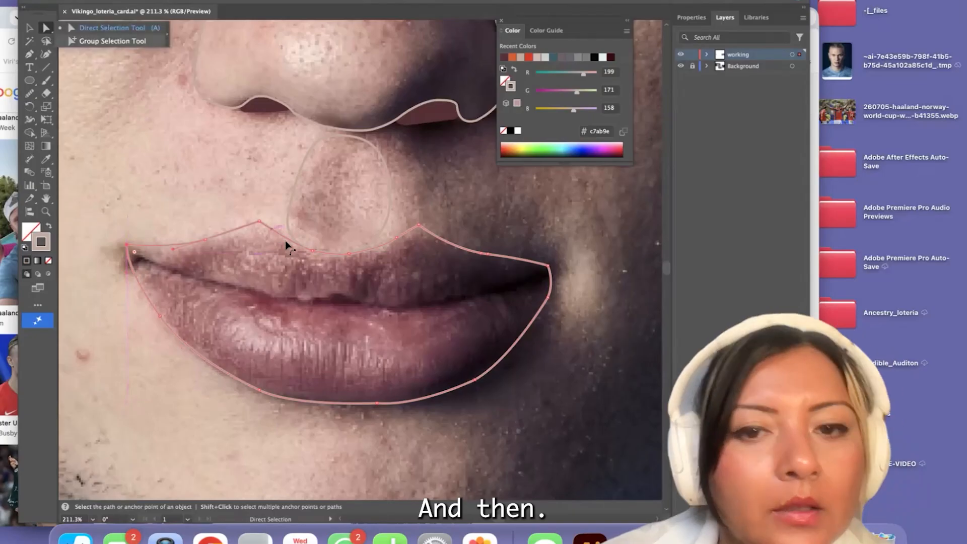
Start a head outline with the Pen tool at the top of the brightly lit ear and trace up the temple to the hairline
{"action": "scroll", "coordinate": [525, 280], "scroll_direction": "down", "scroll_amount": 8}
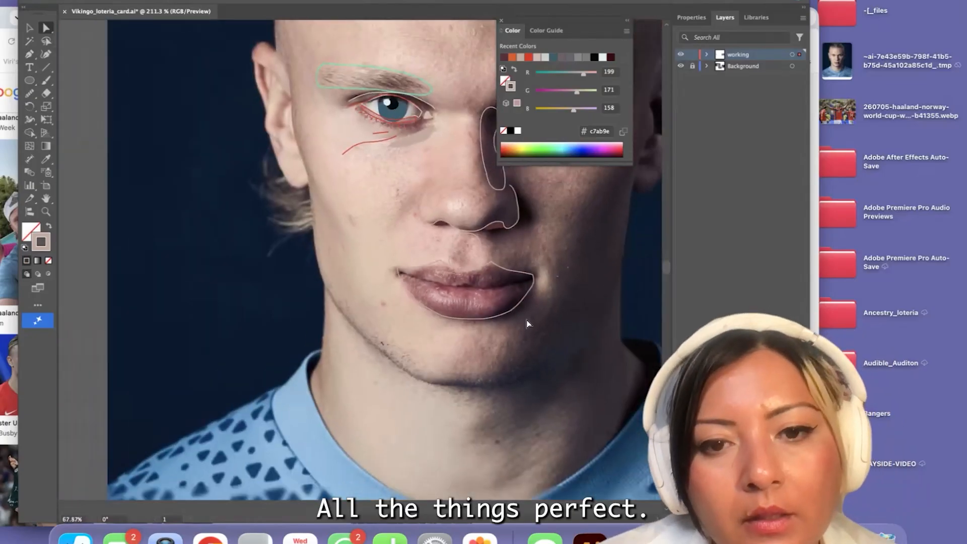
{"action": "scroll", "coordinate": [492, 319], "scroll_direction": "up", "scroll_amount": 2}
{"action": "scroll", "coordinate": [492, 319], "scroll_direction": "right", "scroll_amount": 2}
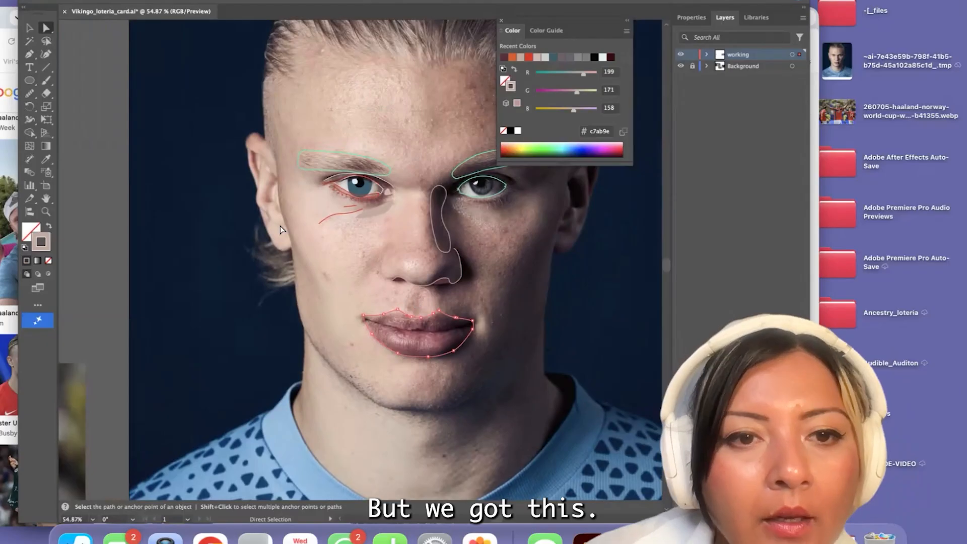
{"action": "scroll", "coordinate": [280, 226], "scroll_direction": "up", "scroll_amount": 5}
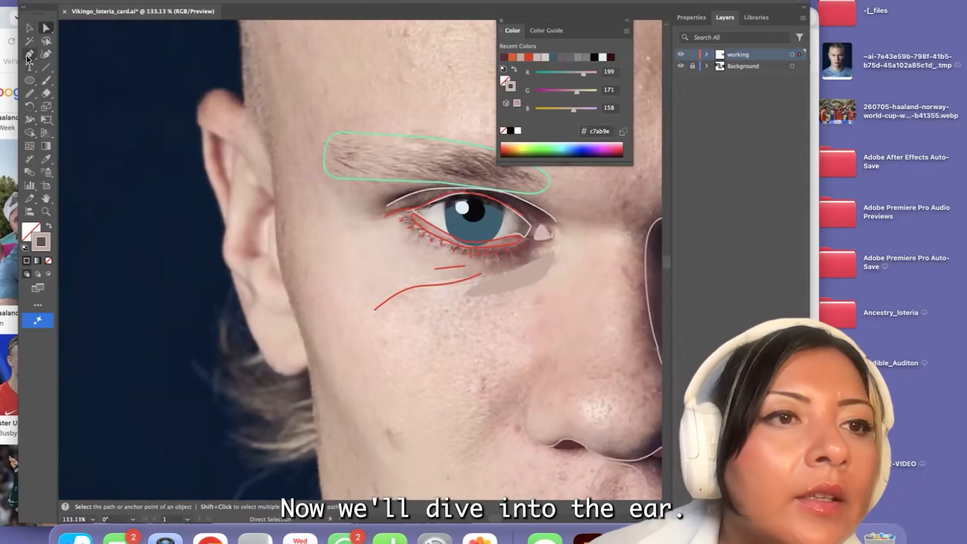
{"action": "left_click", "coordinate": [27, 55]}
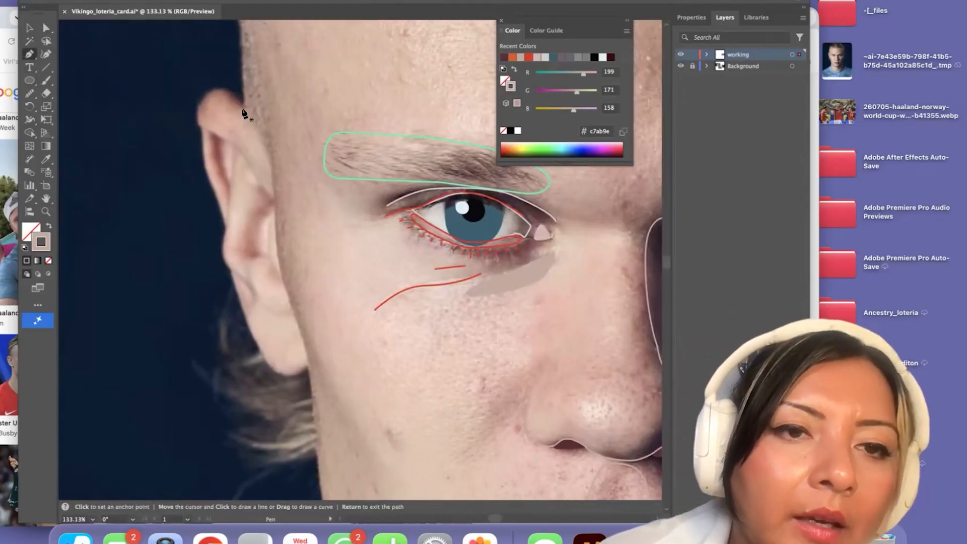
{"action": "scroll", "coordinate": [243, 113], "scroll_direction": "down", "scroll_amount": 3}
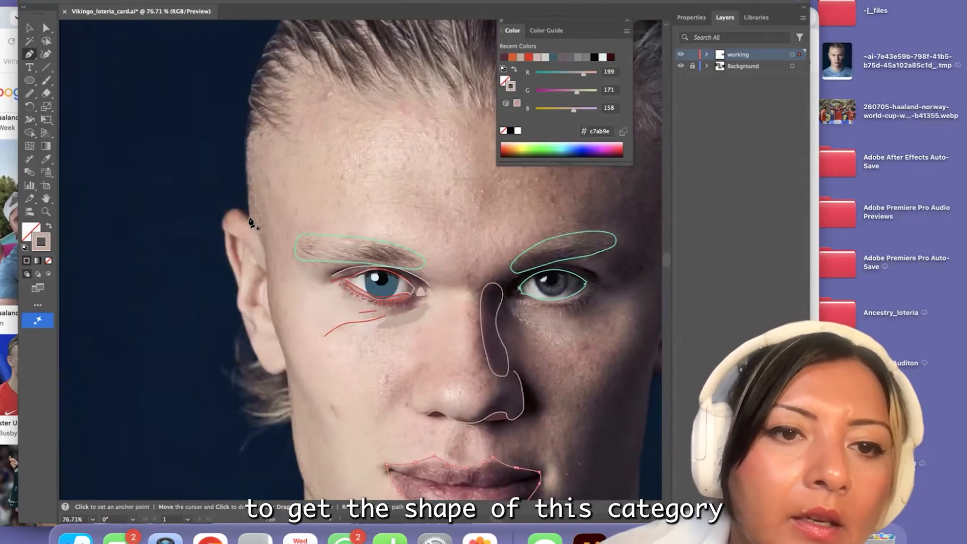
{"action": "left_click", "coordinate": [248, 218]}
{"action": "left_click_drag", "start_coordinate": [247, 134], "coordinate": [252, 112]}
{"action": "left_click", "coordinate": [246, 134]}
{"action": "scroll", "coordinate": [247, 134], "scroll_direction": "down", "scroll_amount": 3}
{"action": "left_click", "coordinate": [246, 95]}
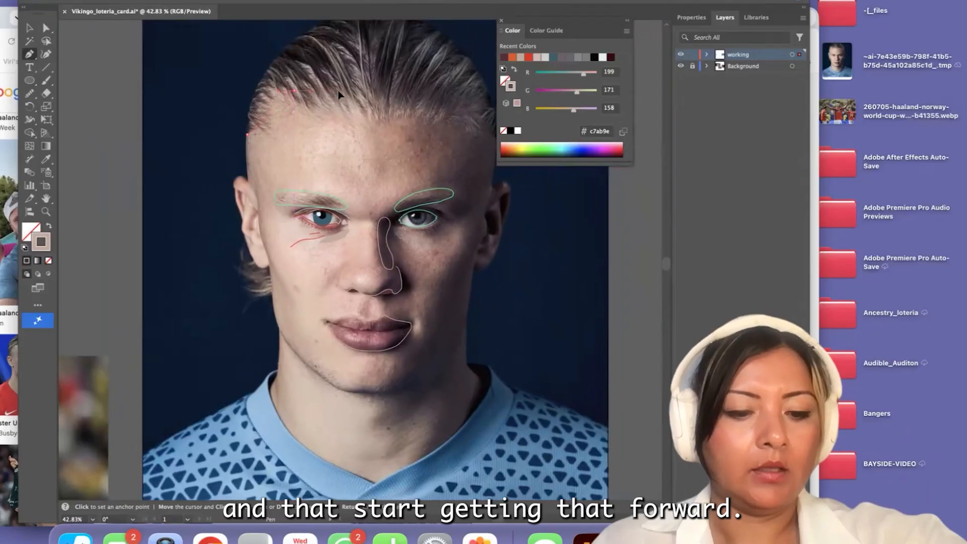
Continue the head outline over the slicked-back hair and down the shadowed temple towards the far ear
{"action": "left_click", "coordinate": [294, 91]}
{"action": "left_click_drag", "start_coordinate": [424, 70], "coordinate": [449, 77]}
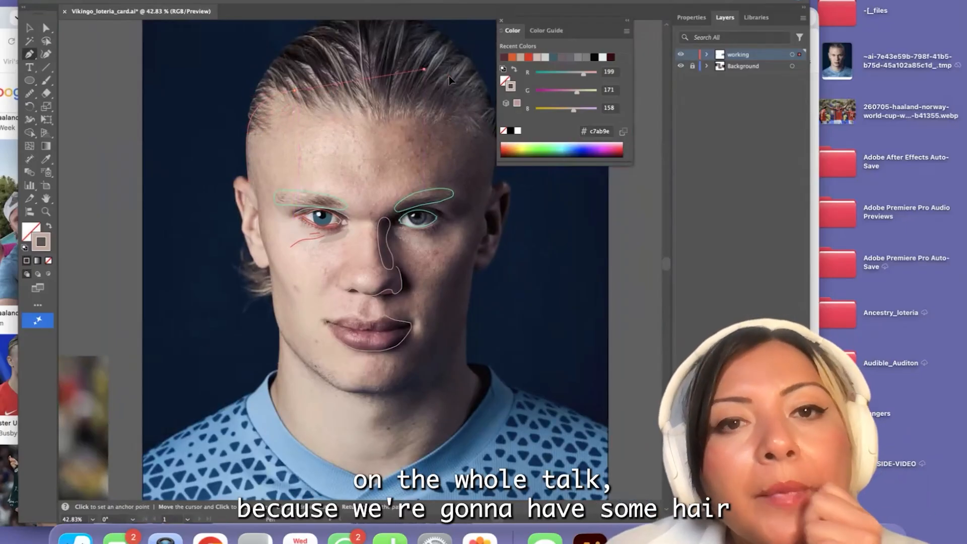
{"action": "left_click", "coordinate": [424, 69]}
{"action": "scroll", "coordinate": [439, 104], "scroll_direction": "right", "scroll_amount": 5}
{"action": "scroll", "coordinate": [375, 131], "scroll_direction": "up", "scroll_amount": 4}
{"action": "left_click_drag", "start_coordinate": [373, 147], "coordinate": [362, 239]}
{"action": "left_click", "coordinate": [374, 146]}
{"action": "left_click", "coordinate": [367, 215]}
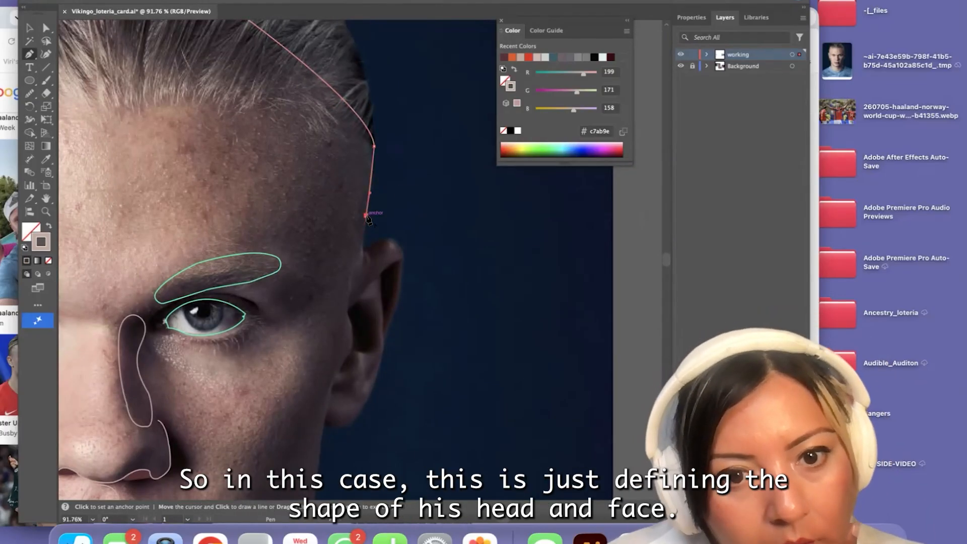
Carry the head outline down along the inner edge of the shadowed ear towards its lobe, undoing the misplaced segment
{"action": "scroll", "coordinate": [367, 216], "scroll_direction": "down", "scroll_amount": 3}
{"action": "left_click_drag", "start_coordinate": [368, 202], "coordinate": [362, 218]}
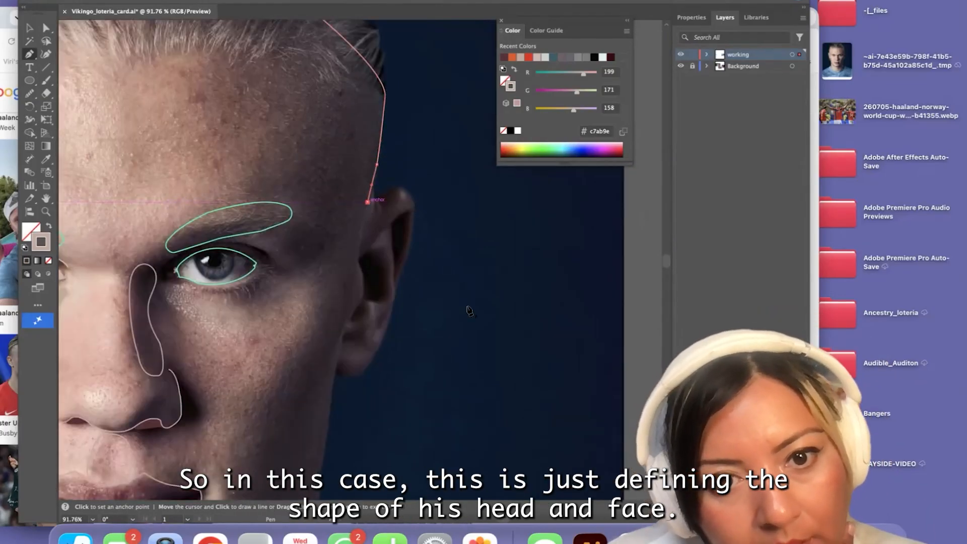
{"action": "left_click_drag", "start_coordinate": [361, 252], "coordinate": [365, 280]}
{"action": "left_click", "coordinate": [363, 276]}
{"action": "scroll", "coordinate": [362, 326], "scroll_direction": "down", "scroll_amount": 3}
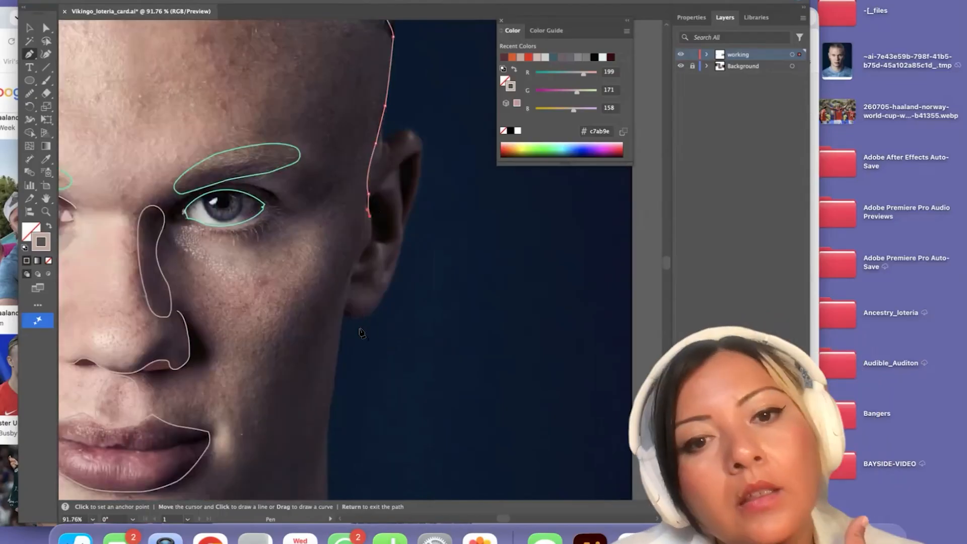
{"action": "left_click_drag", "start_coordinate": [367, 222], "coordinate": [355, 245]}
{"action": "key", "text": "ctrl+z"}
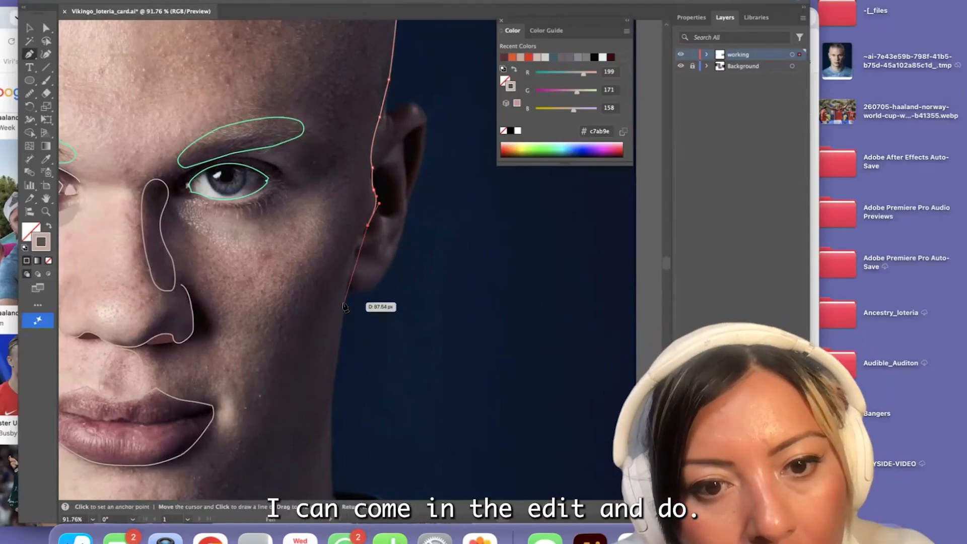
{"action": "left_click", "coordinate": [344, 277]}
Extend the head outline from the shadowed earlobe along the jaw to the near side of the chin
{"action": "scroll", "coordinate": [344, 302], "scroll_direction": "down", "scroll_amount": 5}
{"action": "scroll", "coordinate": [345, 305], "scroll_direction": "down", "scroll_amount": 1}
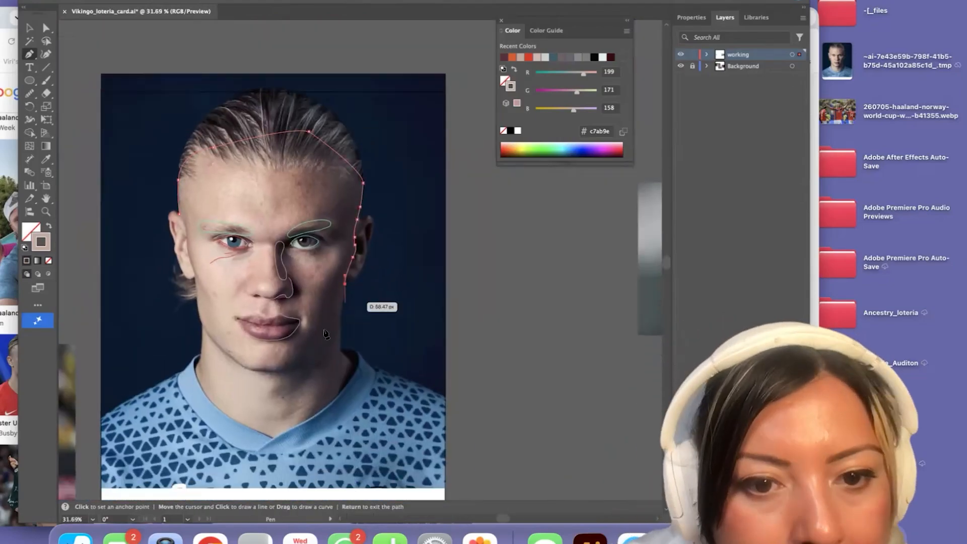
{"action": "scroll", "coordinate": [347, 308], "scroll_direction": "up", "scroll_amount": 4}
{"action": "left_click_drag", "start_coordinate": [352, 312], "coordinate": [342, 334]}
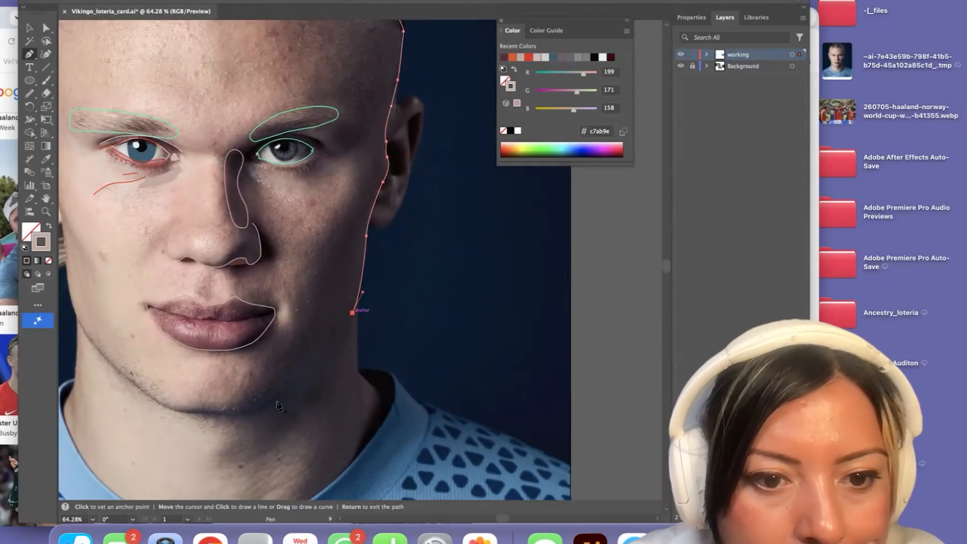
{"action": "left_click_drag", "start_coordinate": [275, 395], "coordinate": [219, 438]}
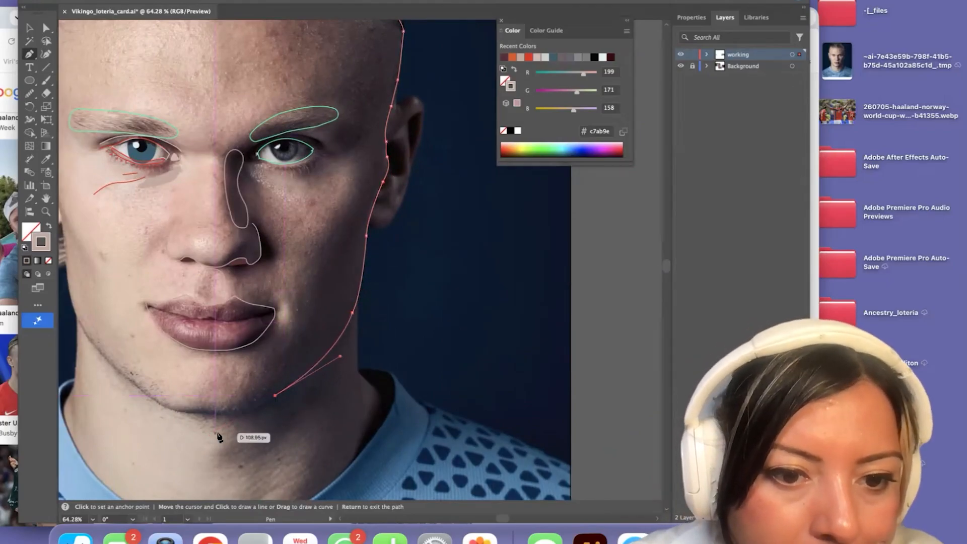
{"action": "scroll", "coordinate": [219, 433], "scroll_direction": "up", "scroll_amount": 5}
{"action": "left_click", "coordinate": [275, 393]}
Trace the head outline under the chin and around to the start of the lit jawline
{"action": "left_click_drag", "start_coordinate": [219, 402], "coordinate": [187, 403]}
{"action": "left_click", "coordinate": [219, 402]}
{"action": "left_click", "coordinate": [173, 401]}
{"action": "left_click_drag", "start_coordinate": [114, 380], "coordinate": [87, 357]}
{"action": "left_click", "coordinate": [113, 381]}
{"action": "scroll", "coordinate": [111, 383], "scroll_direction": "down", "scroll_amount": 4}
{"action": "scroll", "coordinate": [189, 364], "scroll_direction": "left", "scroll_amount": 4}
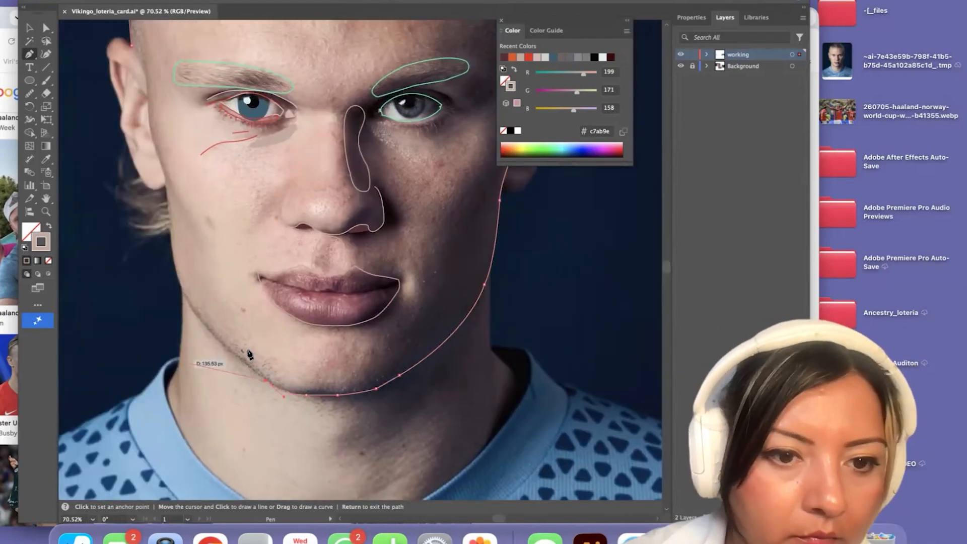
Continue the head outline up the lit jaw and cheek, past the ear, and close it at its starting point
{"action": "left_click", "coordinate": [238, 357]}
{"action": "left_click_drag", "start_coordinate": [178, 276], "coordinate": [172, 228]}
{"action": "left_click", "coordinate": [178, 276]}
{"action": "scroll", "coordinate": [172, 230], "scroll_direction": "up", "scroll_amount": 3}
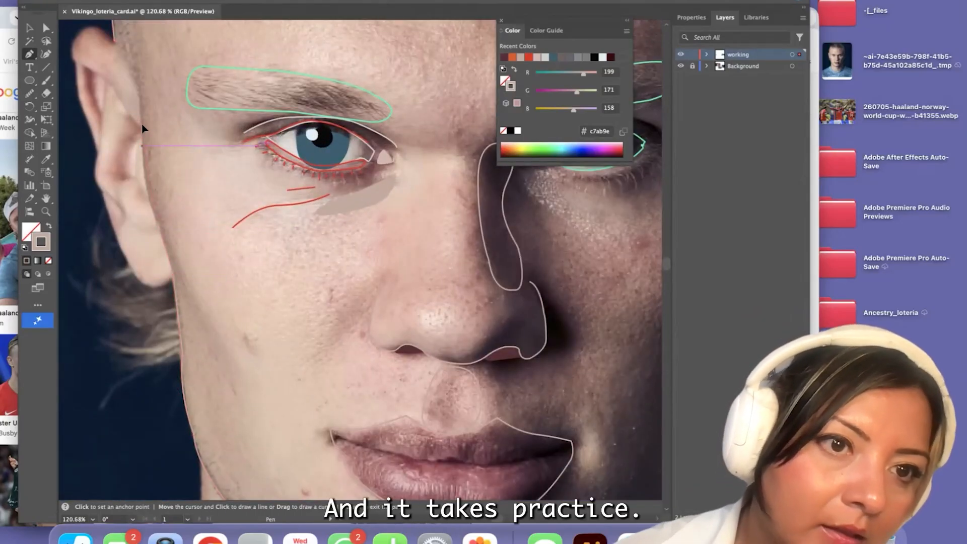
{"action": "left_click_drag", "start_coordinate": [133, 82], "coordinate": [124, 69]}
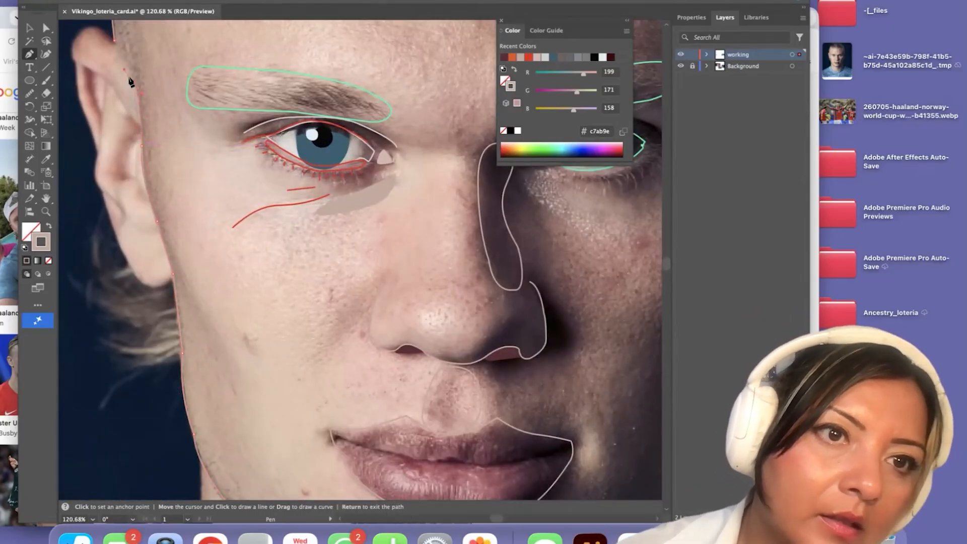
{"action": "left_click", "coordinate": [115, 41]}
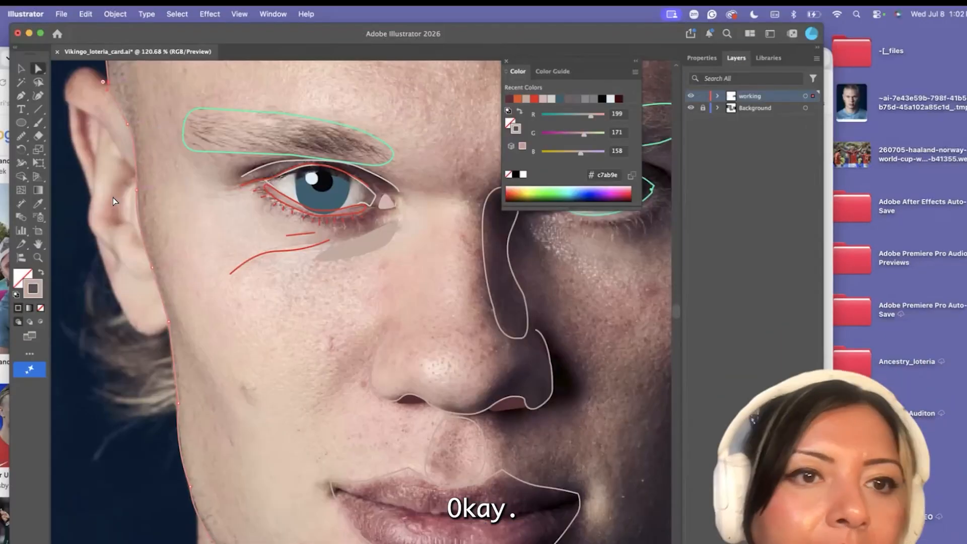
Start a separate Pen shape for the lit ear's upper fold, tracing its inner edge and back up along the head
{"action": "scroll", "coordinate": [113, 197], "scroll_direction": "down", "scroll_amount": 8}
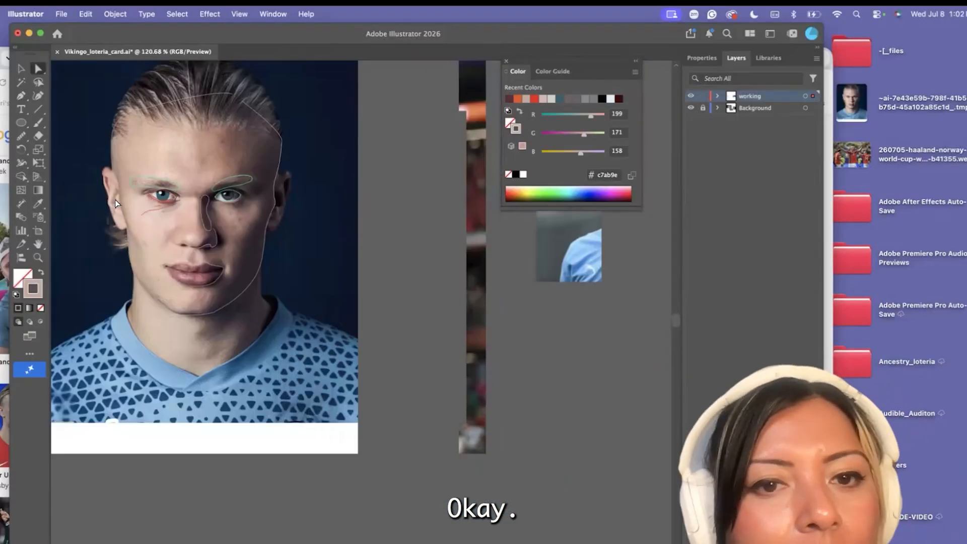
{"action": "scroll", "coordinate": [174, 111], "scroll_direction": "up", "scroll_amount": 5}
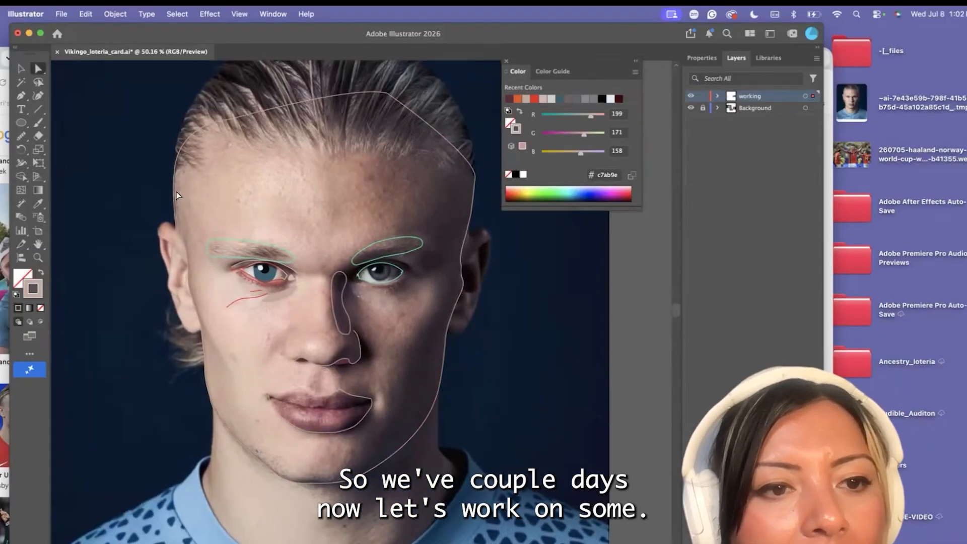
{"action": "key", "text": "p"}
{"action": "scroll", "coordinate": [93, 281], "scroll_direction": "up", "scroll_amount": 5}
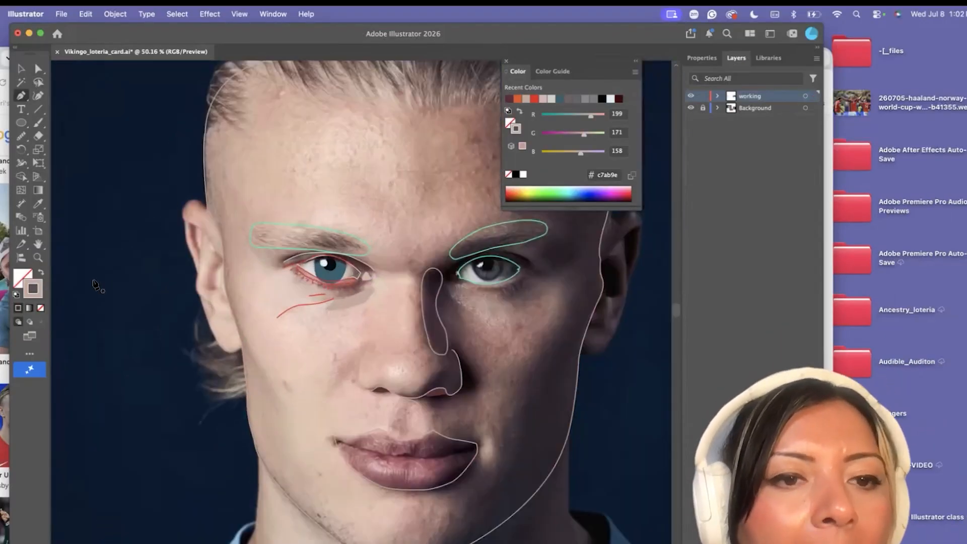
{"action": "left_click", "coordinate": [286, 198]}
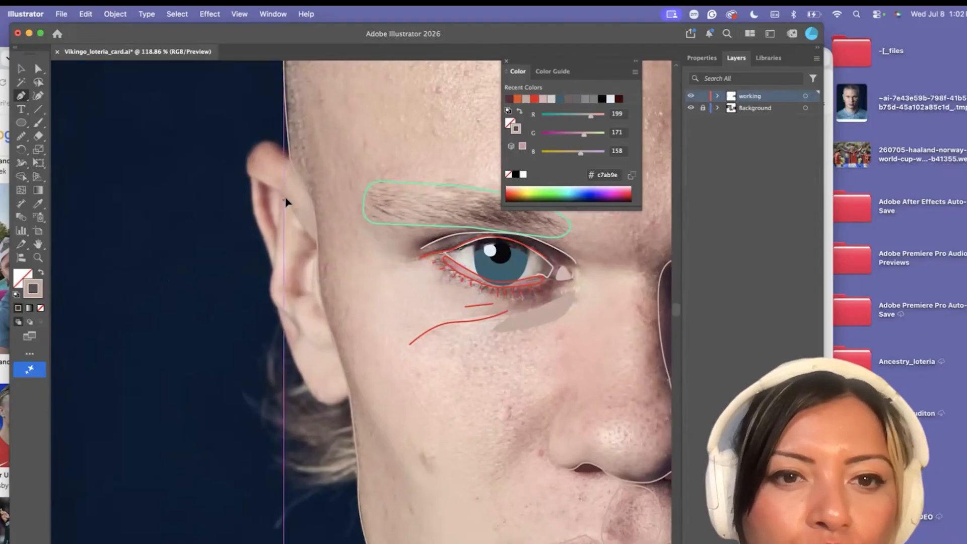
{"action": "left_click", "coordinate": [317, 244]}
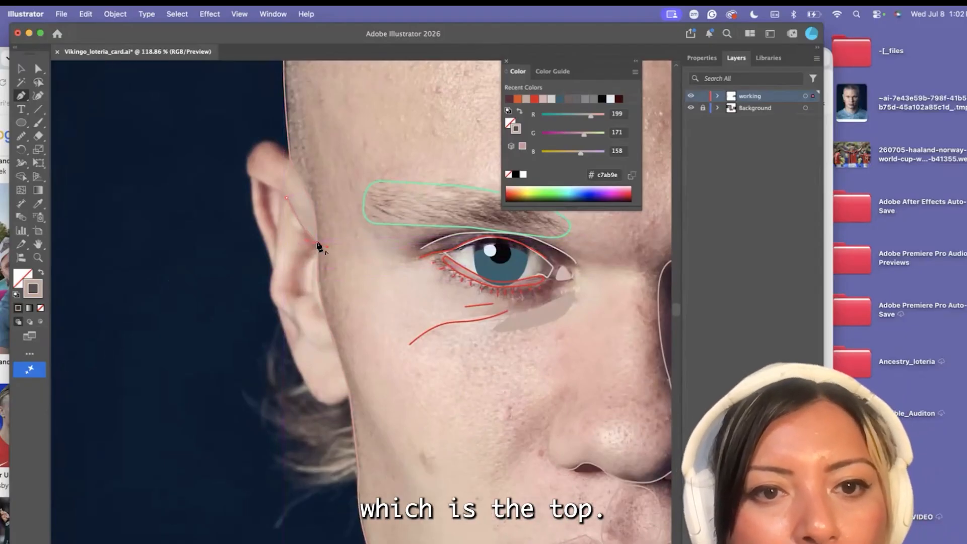
{"action": "left_click_drag", "start_coordinate": [310, 182], "coordinate": [307, 181]}
{"action": "left_click", "coordinate": [312, 204]}
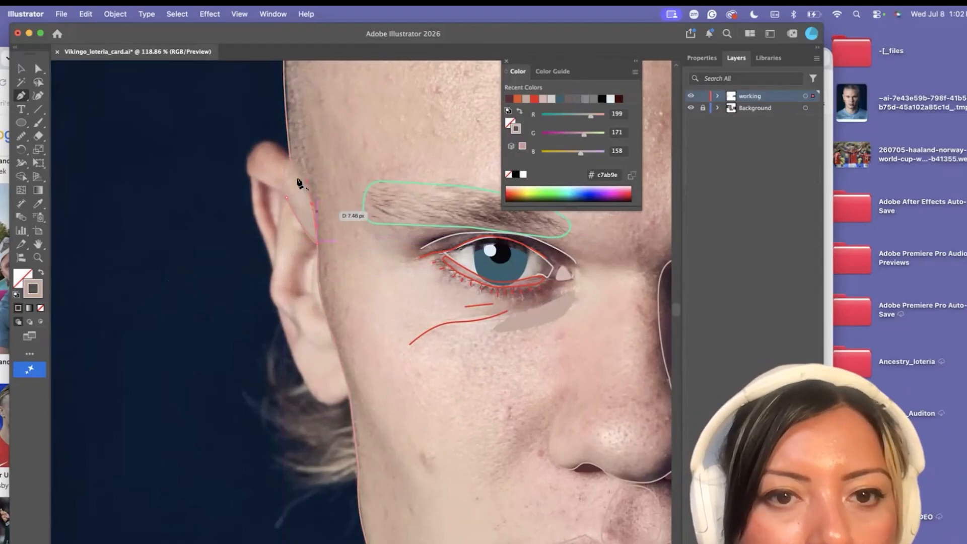
Trace the upper-fold shape around the ear's rounded tip and close it at the inner edge
{"action": "left_click", "coordinate": [283, 149]}
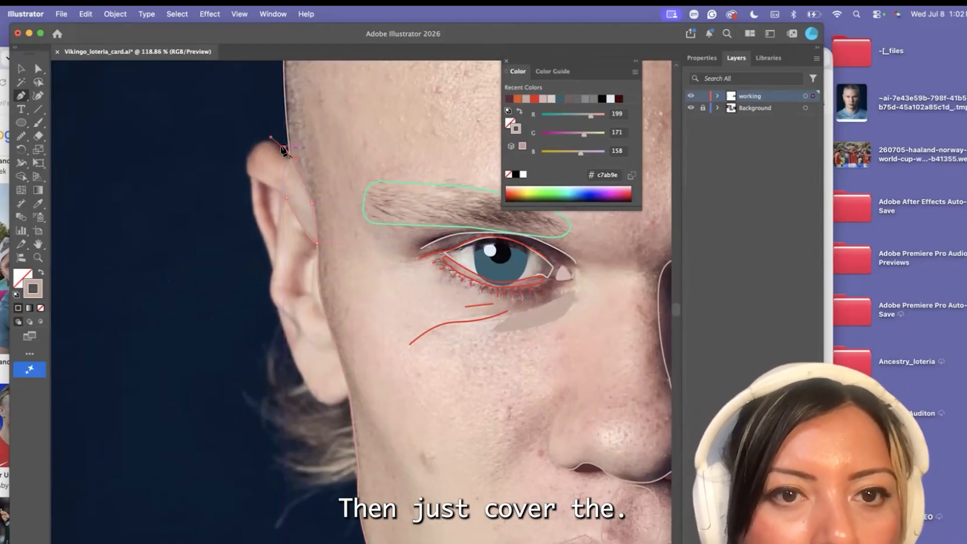
{"action": "left_click_drag", "start_coordinate": [254, 147], "coordinate": [259, 176]}
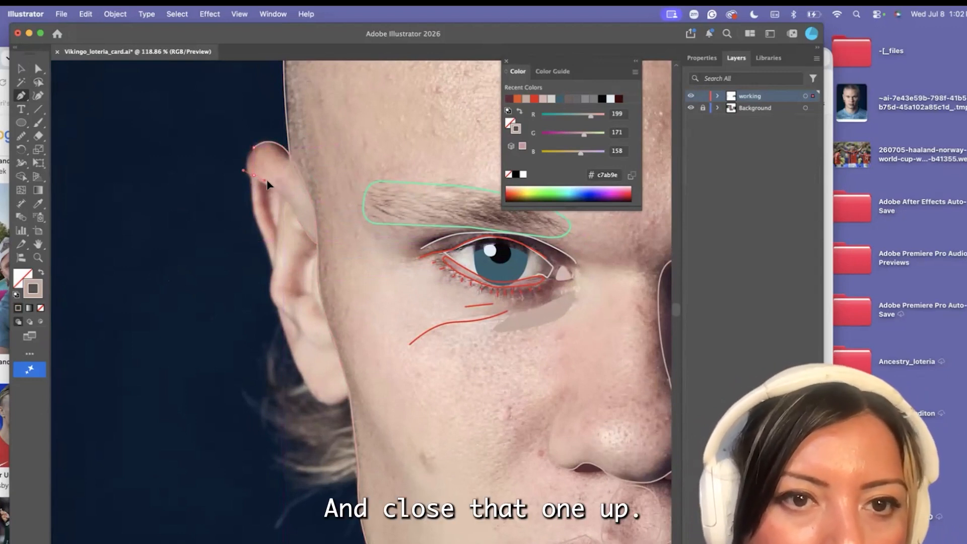
{"action": "left_click", "coordinate": [253, 177]}
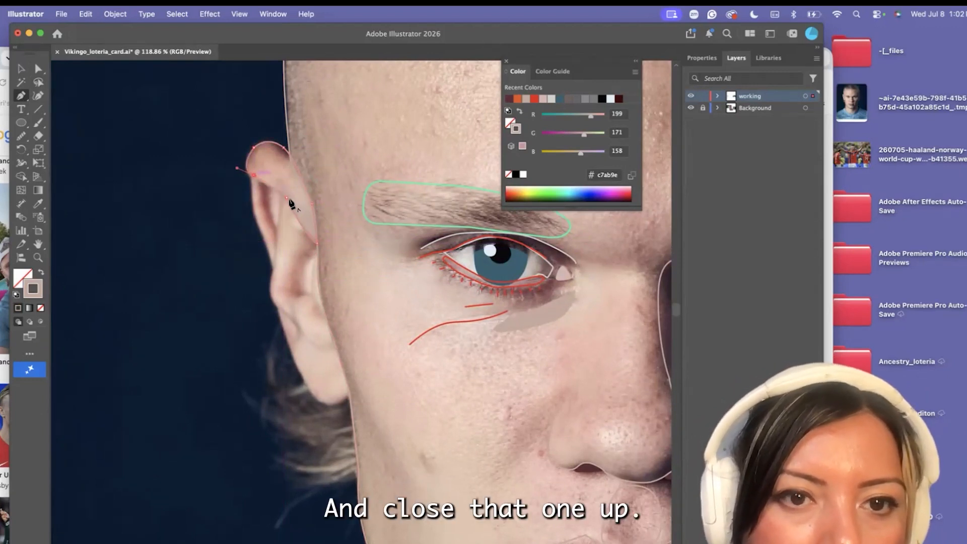
{"action": "left_click_drag", "start_coordinate": [287, 198], "coordinate": [295, 209]}
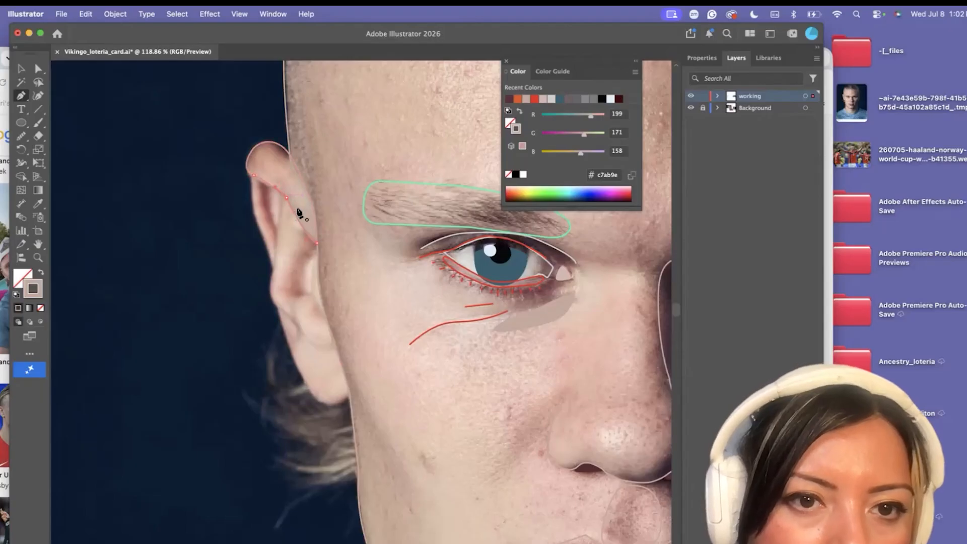
Round the corner on the upper ear shape's inner edge with the Direct Selection tool and deselect the shape
{"action": "scroll", "coordinate": [280, 234], "scroll_direction": "up", "scroll_amount": 5}
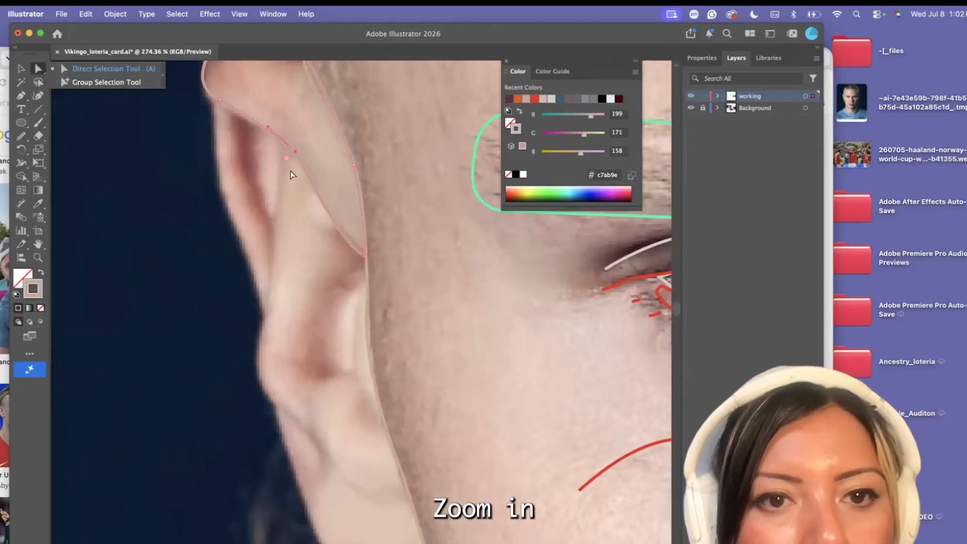
{"action": "left_click_drag", "start_coordinate": [273, 171], "coordinate": [276, 135]}
{"action": "left_click", "coordinate": [292, 235]}
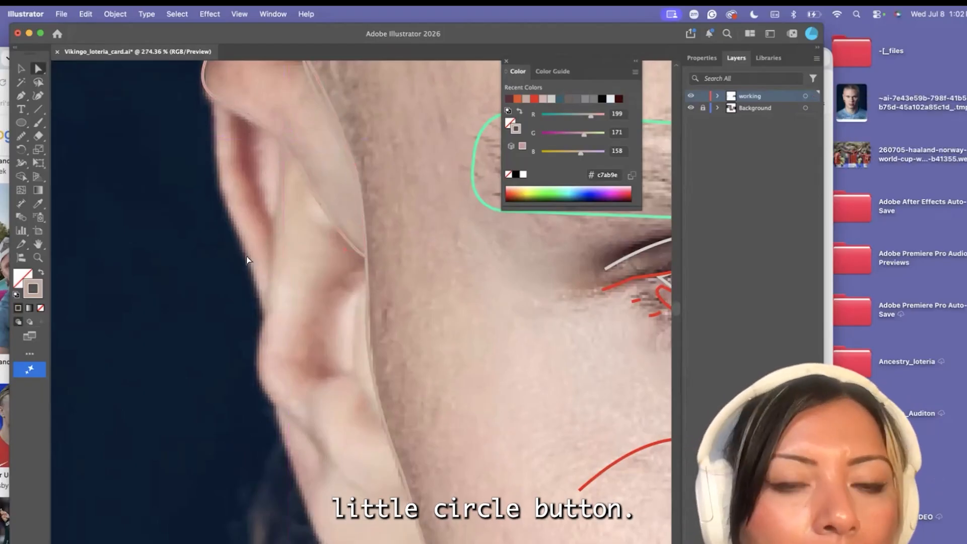
Draw a closed Pen shape for the lit ear's outer rim, overlapping the upper fold and following the outer edge to mid-ear
{"action": "left_click", "coordinate": [21, 95]}
{"action": "scroll", "coordinate": [222, 164], "scroll_direction": "down", "scroll_amount": 3}
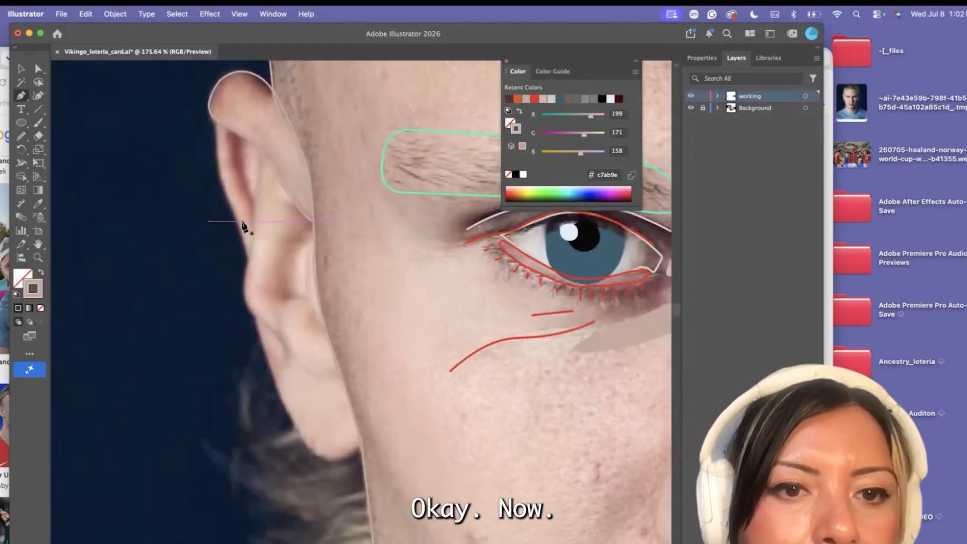
{"action": "left_click", "coordinate": [249, 256]}
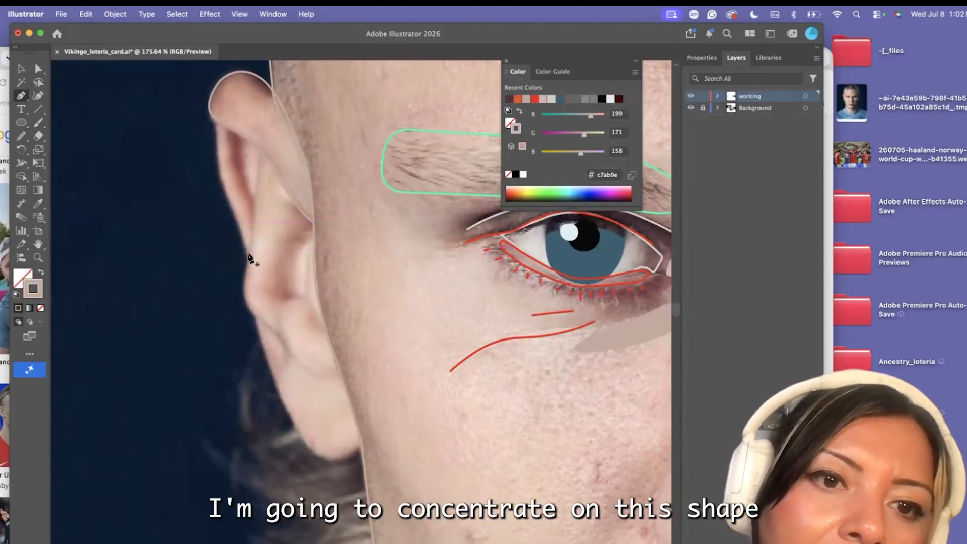
{"action": "left_click", "coordinate": [261, 137]}
{"action": "left_click", "coordinate": [216, 104]}
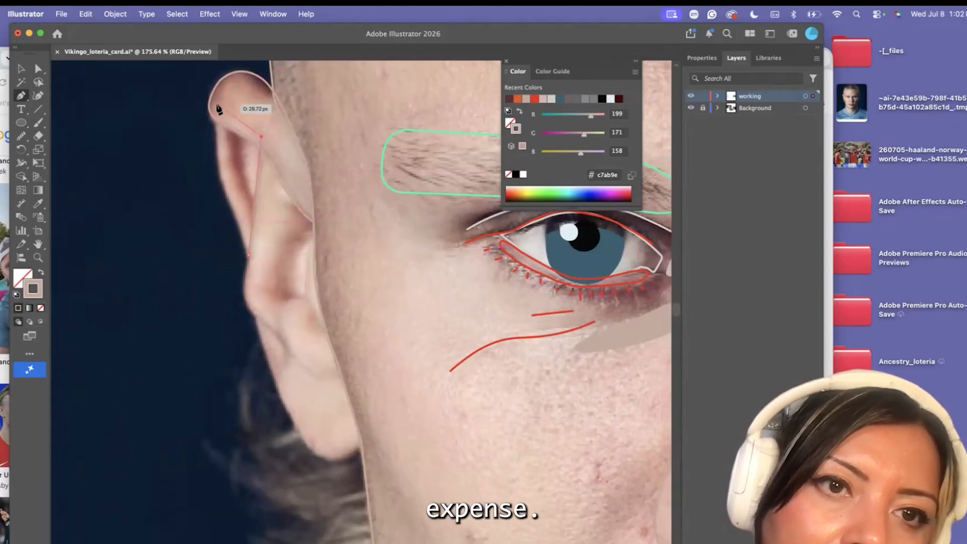
{"action": "left_click", "coordinate": [217, 143]}
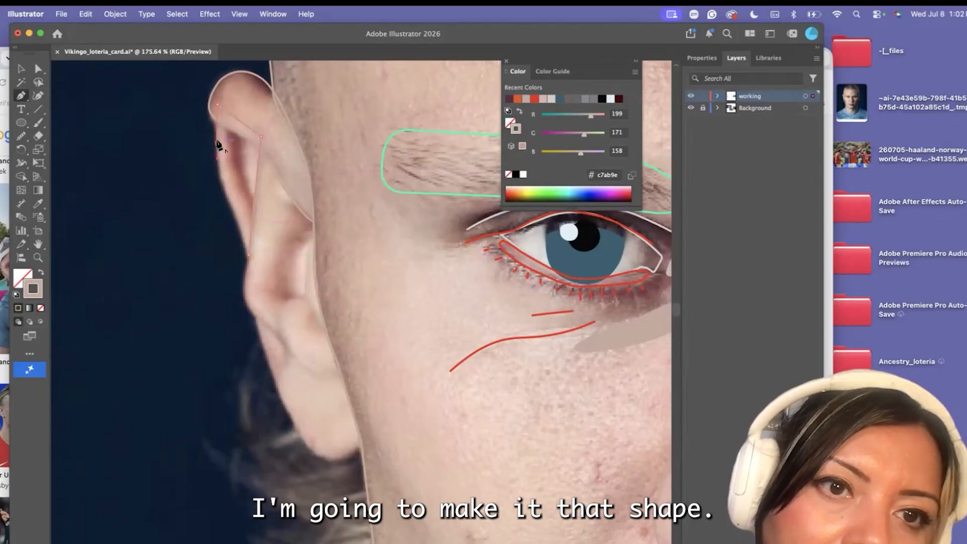
{"action": "left_click_drag", "start_coordinate": [227, 189], "coordinate": [235, 201]}
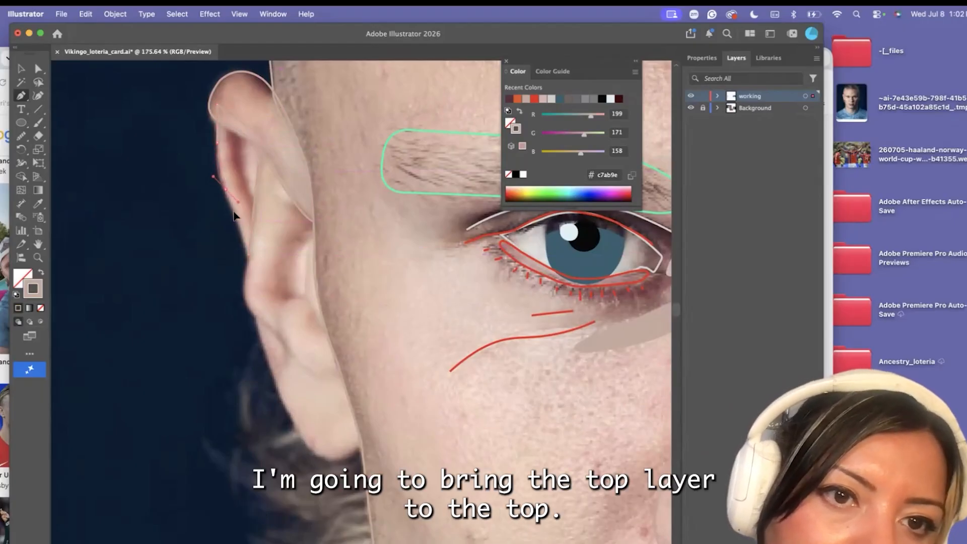
{"action": "left_click_drag", "start_coordinate": [250, 256], "coordinate": [249, 263]}
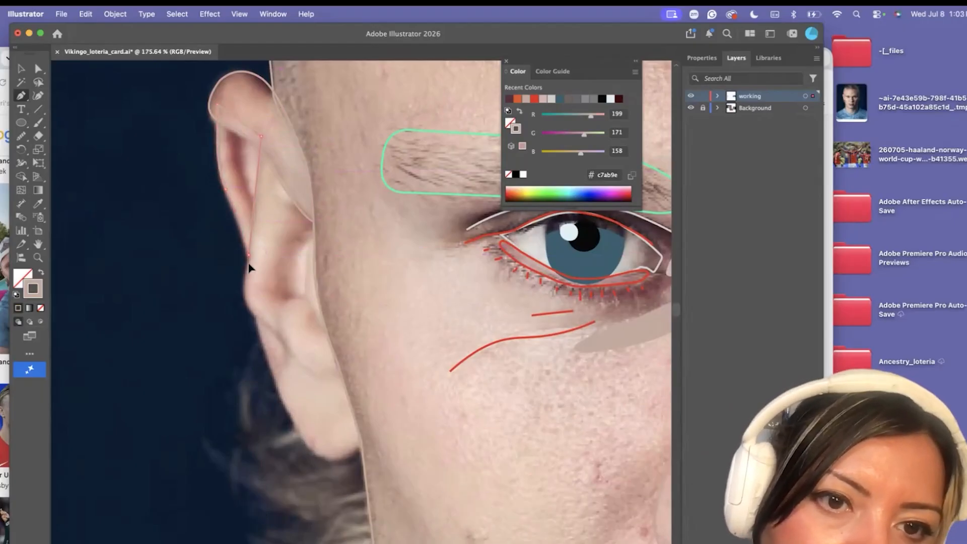
Select the lit ear's upper-fold shape and bring it to the front of the stacking order
{"action": "key", "text": "v"}
{"action": "left_click", "coordinate": [226, 83]}
{"action": "left_click", "coordinate": [116, 12]}
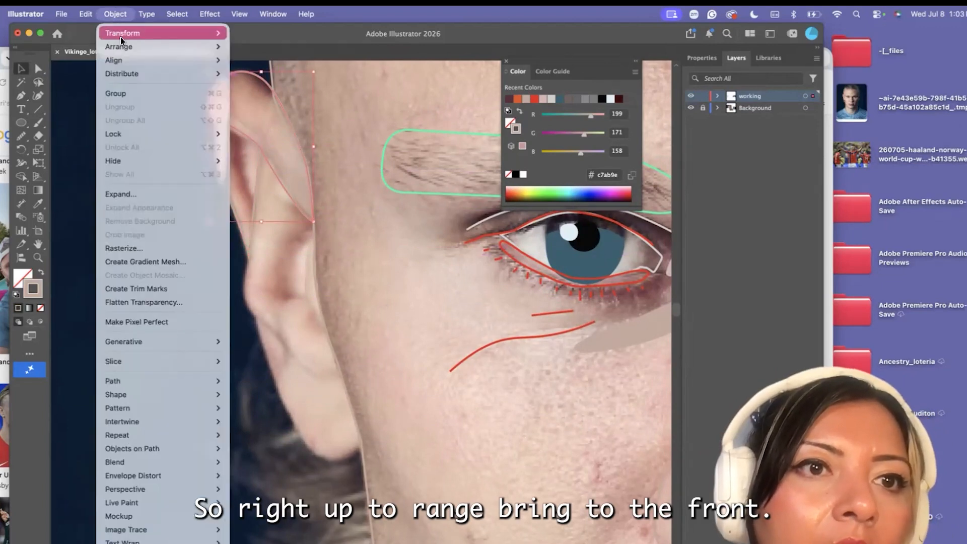
{"action": "mouse_move", "coordinate": [124, 46]}
{"action": "left_click", "coordinate": [261, 50]}
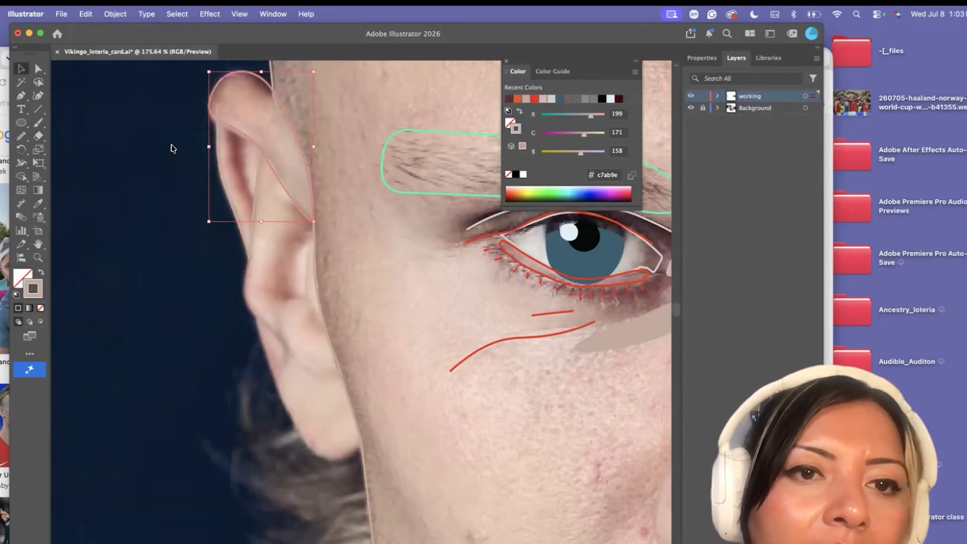
Draw a closed Pen shape over the dark shadow inside the ear's outer rim and fill it with the shadow's sampled reddish-brown
{"action": "scroll", "coordinate": [192, 148], "scroll_direction": "up", "scroll_amount": 3}
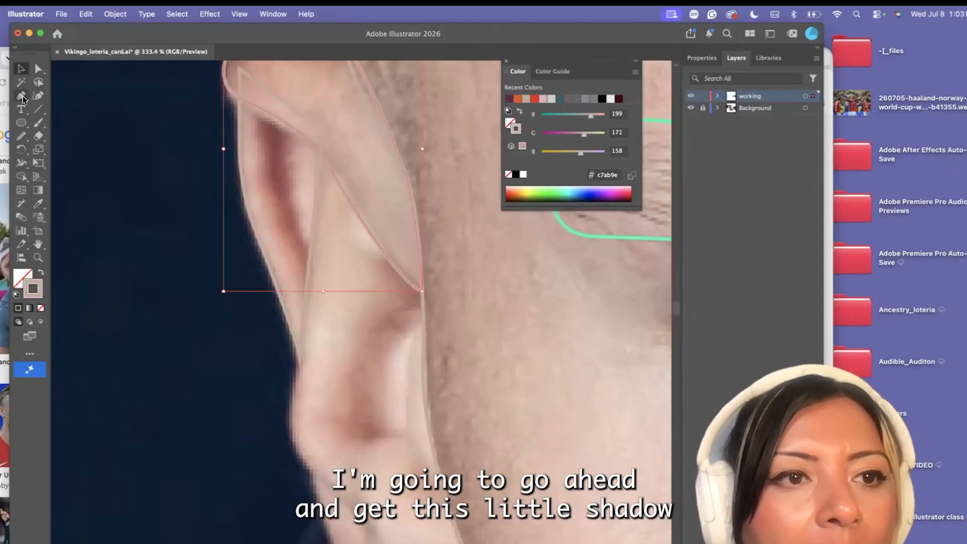
{"action": "key", "text": "p"}
{"action": "left_click_drag", "start_coordinate": [280, 225], "coordinate": [280, 218]}
{"action": "left_click", "coordinate": [286, 239]}
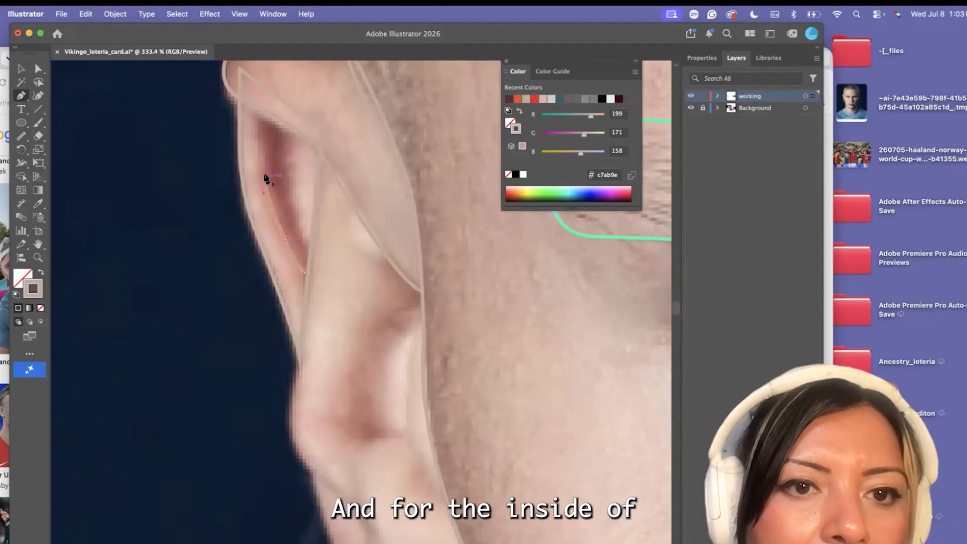
{"action": "left_click_drag", "start_coordinate": [264, 121], "coordinate": [269, 111]}
{"action": "left_click", "coordinate": [265, 117]}
{"action": "left_click", "coordinate": [291, 179]}
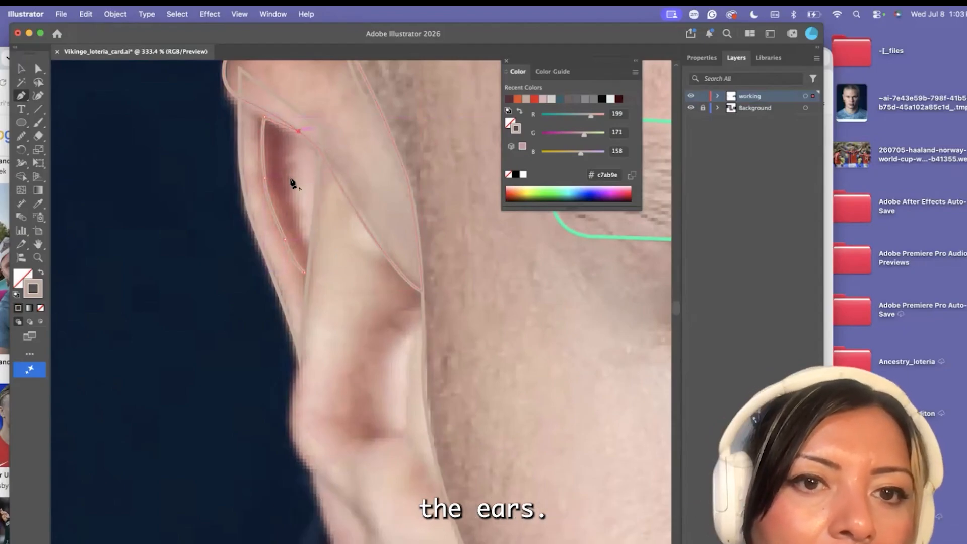
{"action": "left_click_drag", "start_coordinate": [309, 251], "coordinate": [318, 260]}
{"action": "left_click", "coordinate": [304, 273]}
{"action": "key", "text": "i"}
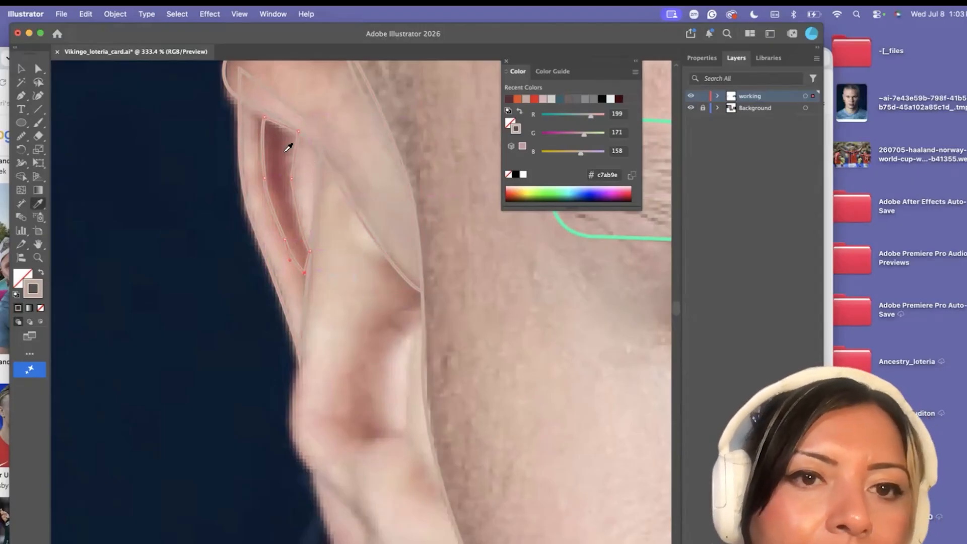
{"action": "left_click", "coordinate": [288, 148]}
Fill the ear's upper-fold shape with the light skin tone sampled from the fold in the photo
{"action": "left_click", "coordinate": [34, 66]}
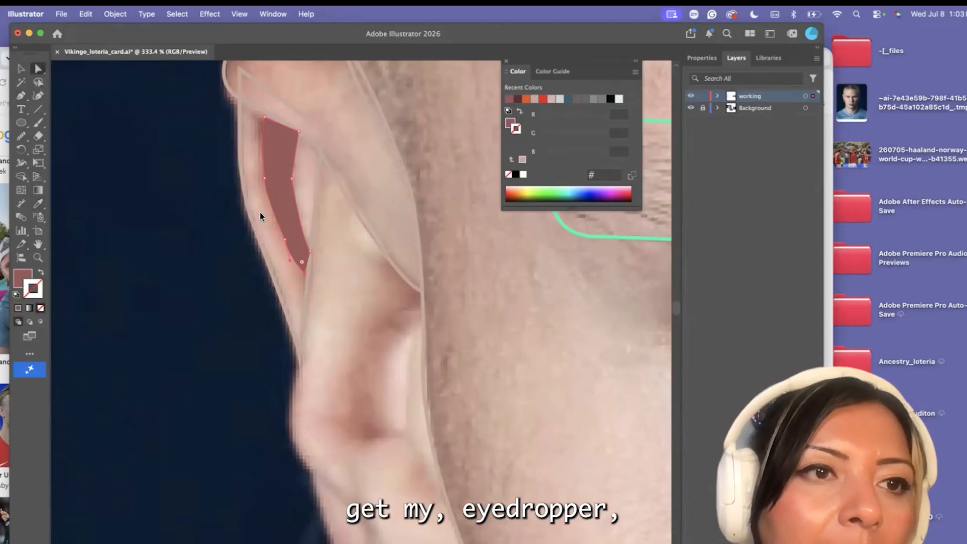
{"action": "scroll", "coordinate": [269, 169], "scroll_direction": "down", "scroll_amount": 3}
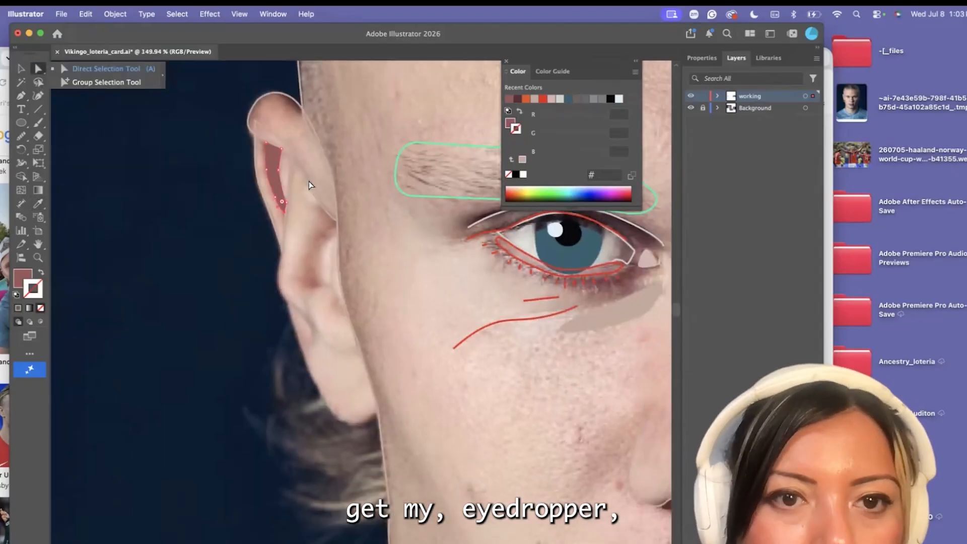
{"action": "left_click", "coordinate": [308, 182]}
{"action": "left_click", "coordinate": [39, 203]}
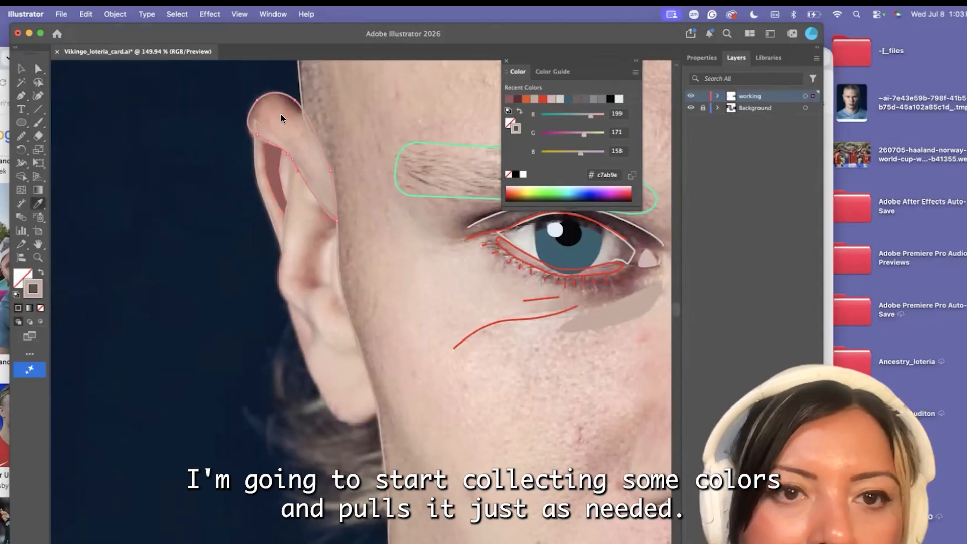
{"action": "left_click", "coordinate": [286, 119]}
{"action": "left_click", "coordinate": [35, 64]}
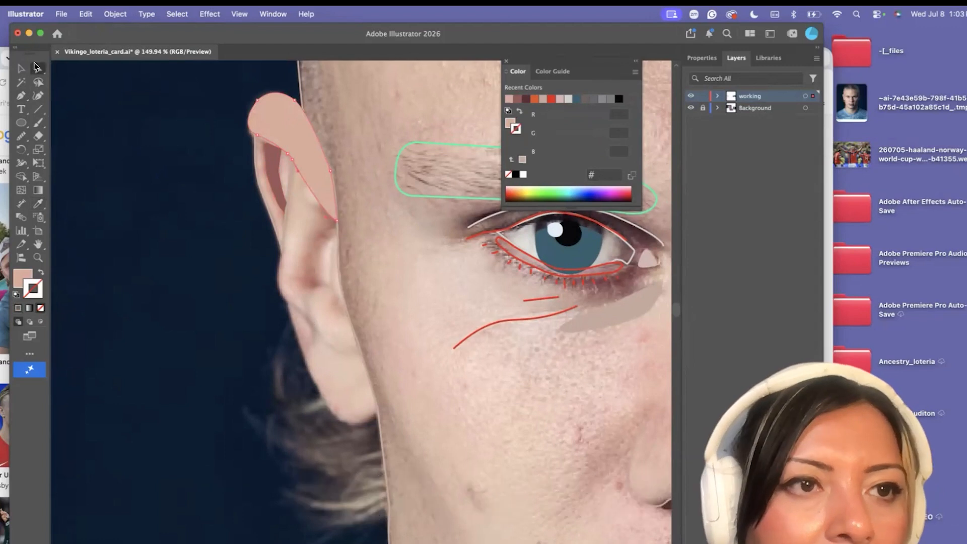
Start a Pen shape for the middle ear, tracing from the face edge above the lobe up the outer contour to beneath the upper fold
{"action": "left_click", "coordinate": [20, 96]}
{"action": "scroll", "coordinate": [304, 302], "scroll_direction": "up", "scroll_amount": 2}
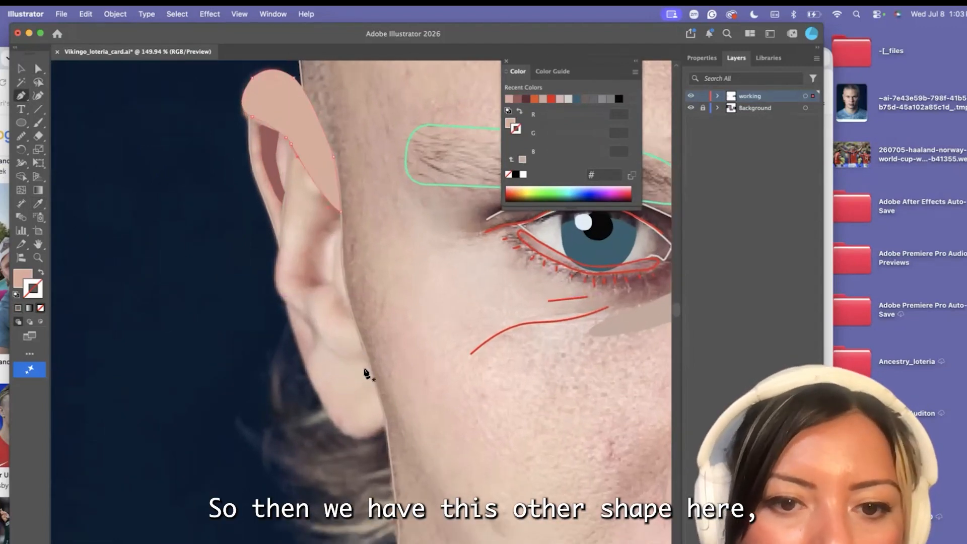
{"action": "left_click", "coordinate": [330, 357]}
{"action": "left_click", "coordinate": [318, 337]}
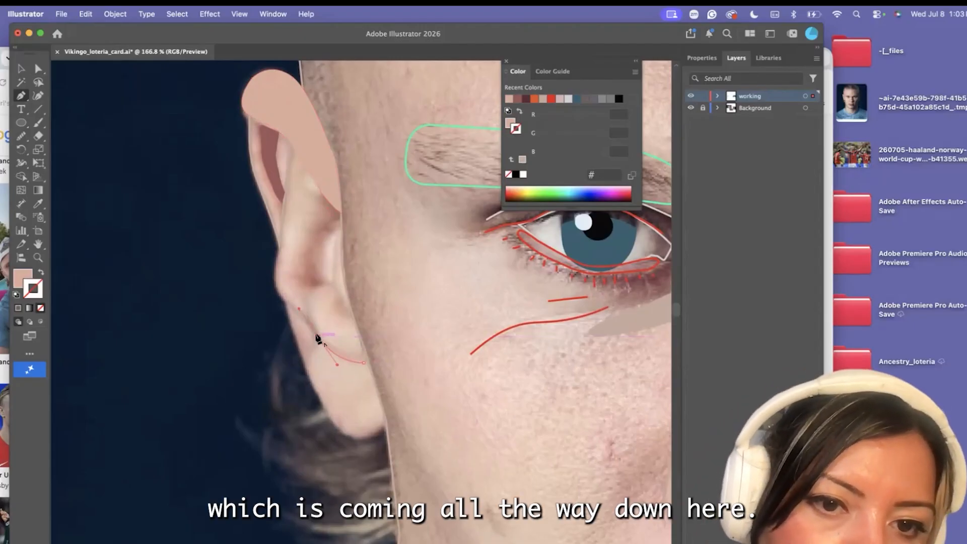
{"action": "left_click", "coordinate": [301, 313]}
{"action": "left_click_drag", "start_coordinate": [276, 269], "coordinate": [280, 241]}
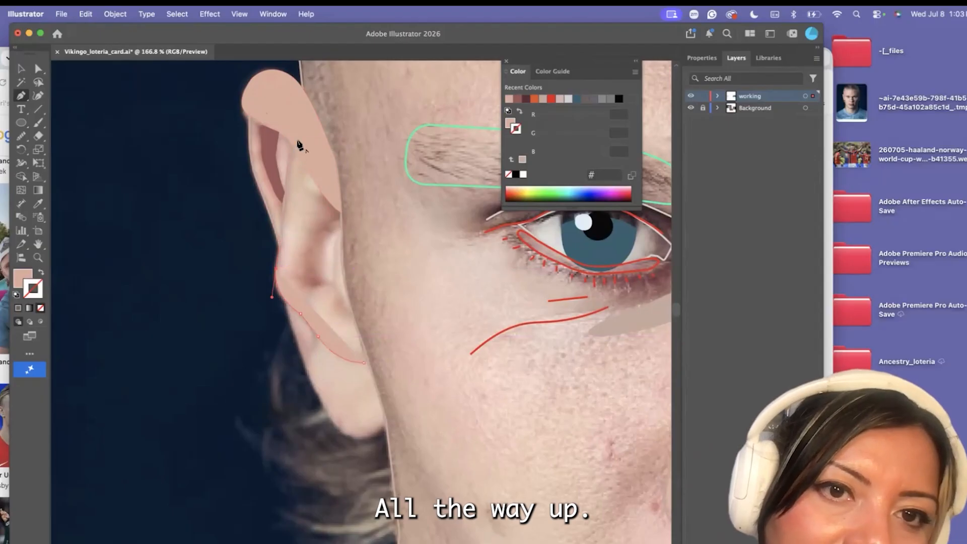
{"action": "left_click_drag", "start_coordinate": [298, 141], "coordinate": [331, 172]}
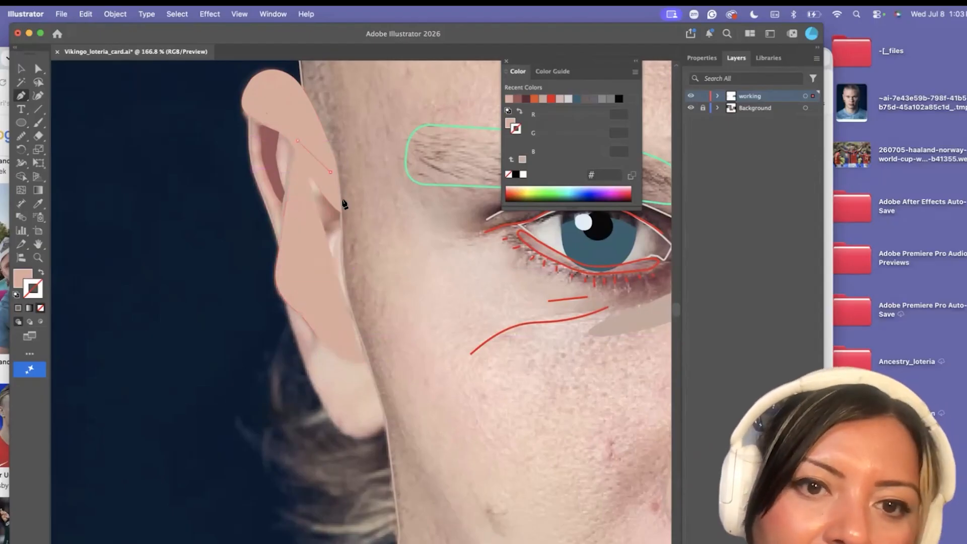
Swap the unfinished middle-ear path's fill and stroke, and set its stroke to a vivid orange, #e24d1a
{"action": "left_click", "coordinate": [41, 272]}
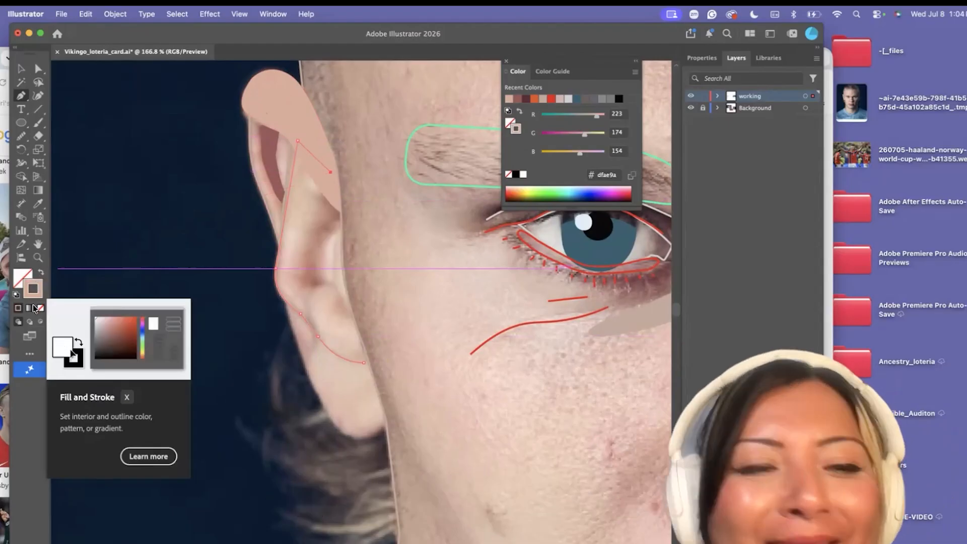
{"action": "double_click", "coordinate": [41, 288]}
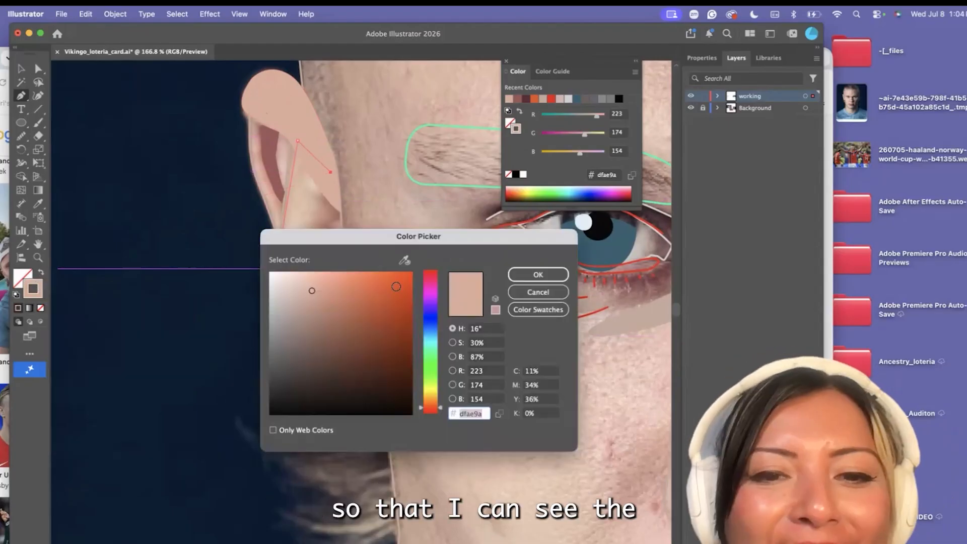
{"action": "left_click", "coordinate": [396, 286]}
{"action": "left_click", "coordinate": [538, 274]}
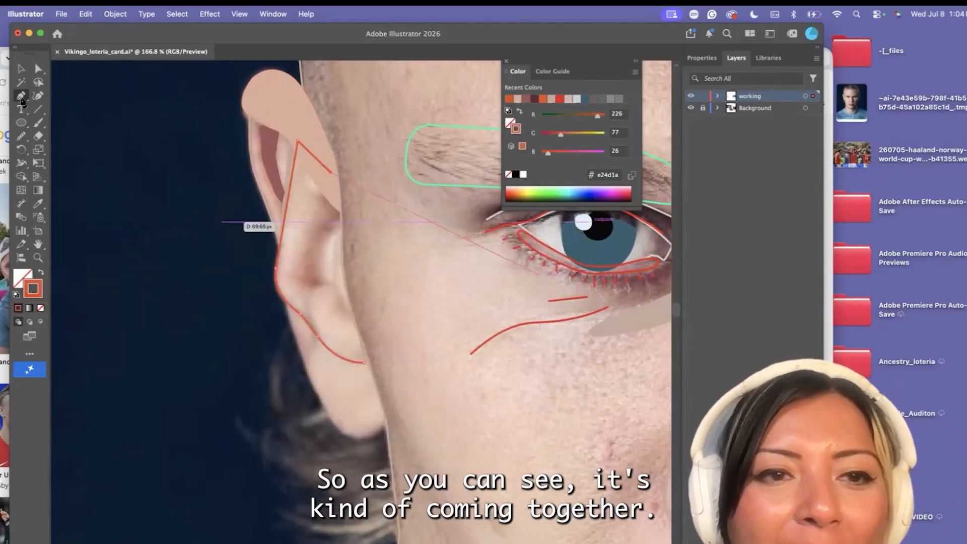
Continue the middle-ear path down along the face edge and close it at its starting point above the lobe
{"action": "left_click", "coordinate": [21, 97]}
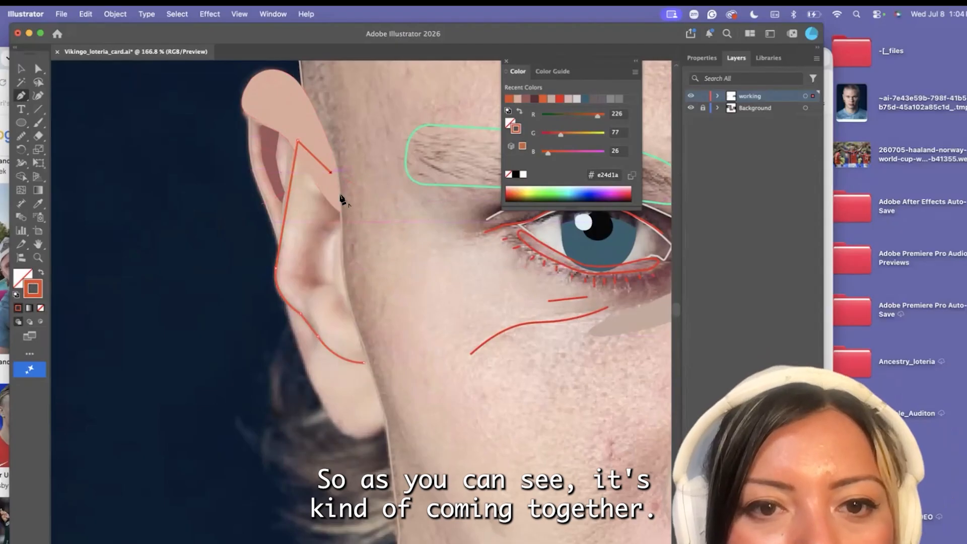
{"action": "scroll", "coordinate": [335, 272], "scroll_direction": "up", "scroll_amount": 2}
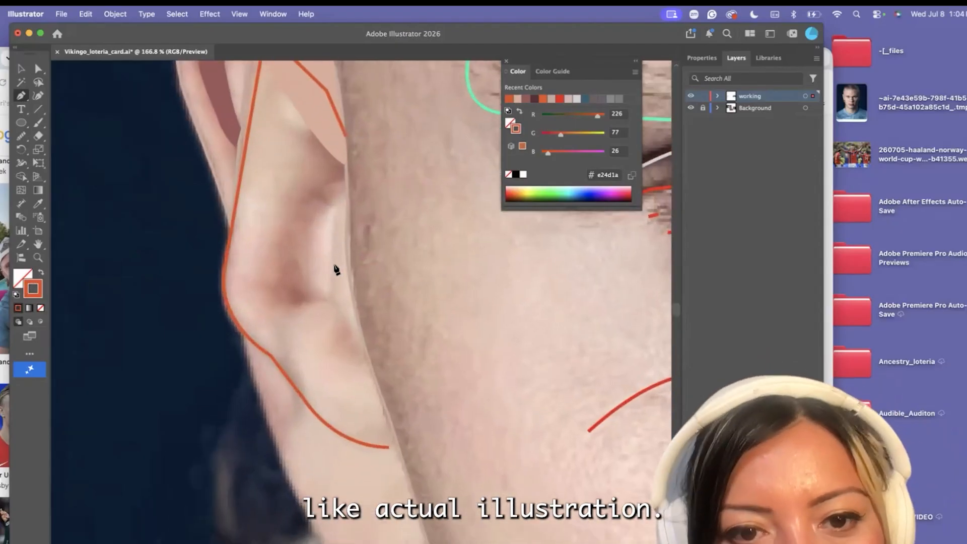
{"action": "left_click_drag", "start_coordinate": [352, 294], "coordinate": [361, 319]}
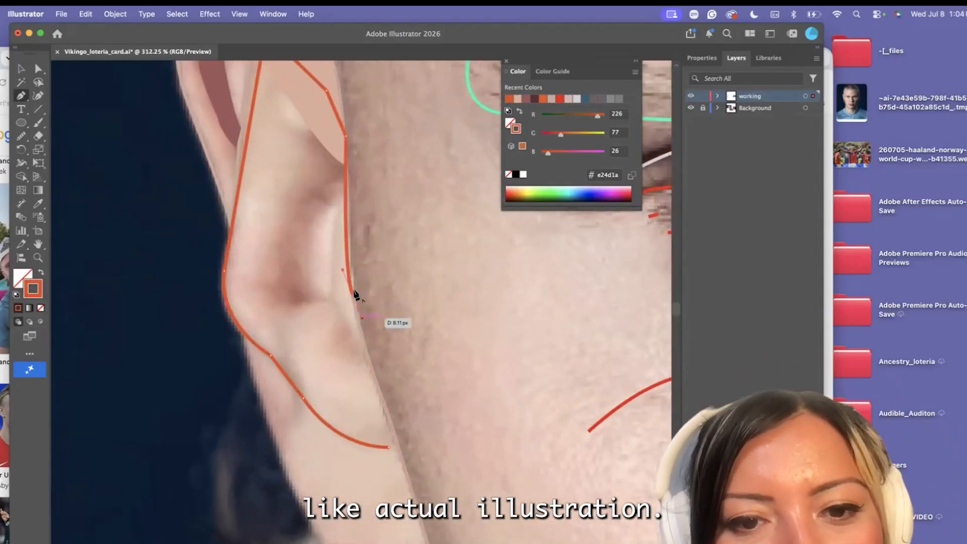
{"action": "left_click", "coordinate": [393, 439]}
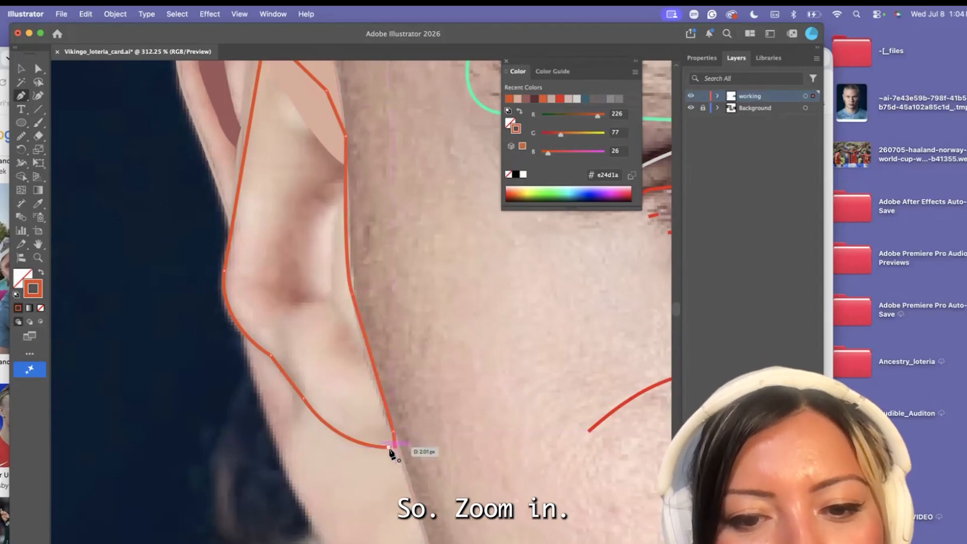
{"action": "left_click_drag", "start_coordinate": [388, 447], "coordinate": [387, 463]}
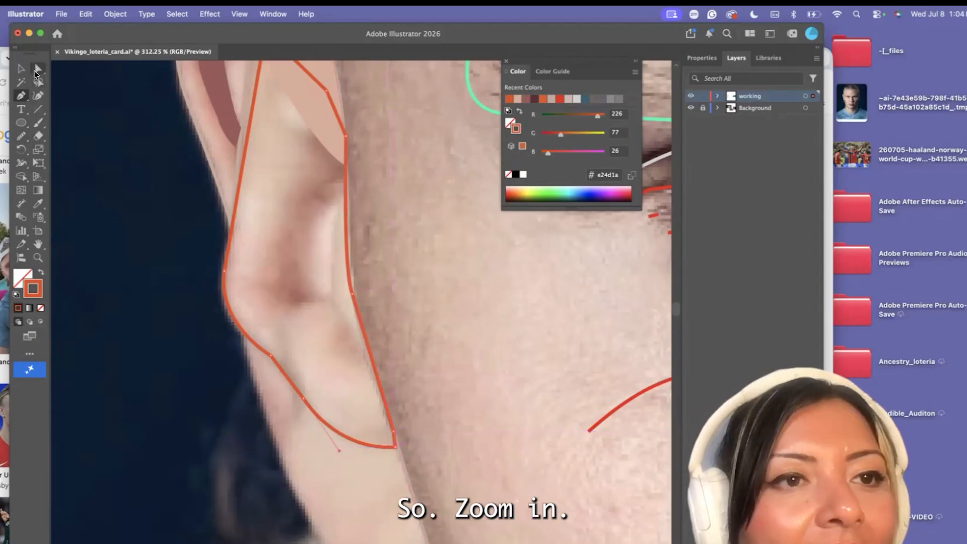
Nudge the middle-ear outline's lower corner slightly outward so it meets the face edge
{"action": "scroll", "coordinate": [299, 373], "scroll_direction": "up", "scroll_amount": 5}
{"action": "left_click_drag", "start_coordinate": [467, 504], "coordinate": [473, 503]}
{"action": "scroll", "coordinate": [317, 391], "scroll_direction": "down", "scroll_amount": 2}
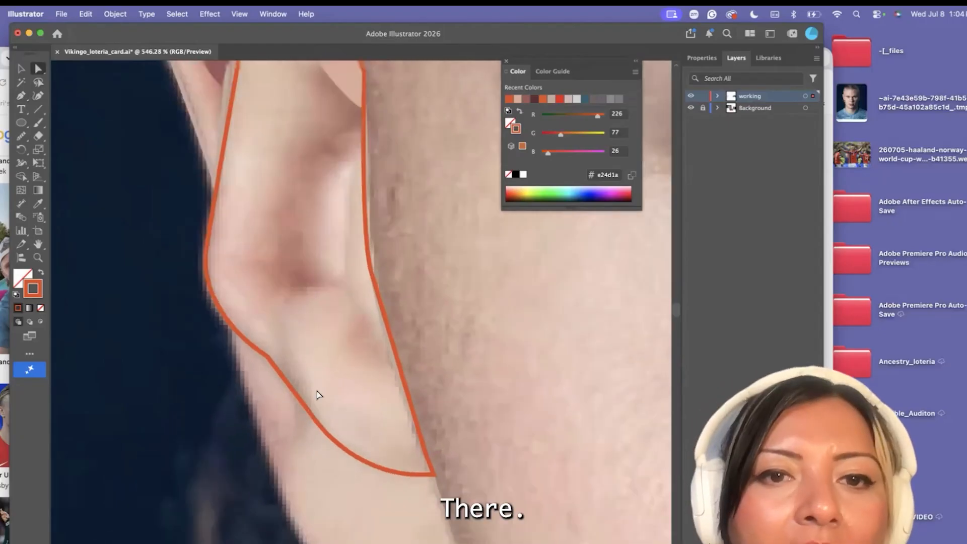
{"action": "scroll", "coordinate": [277, 306], "scroll_direction": "down", "scroll_amount": 3}
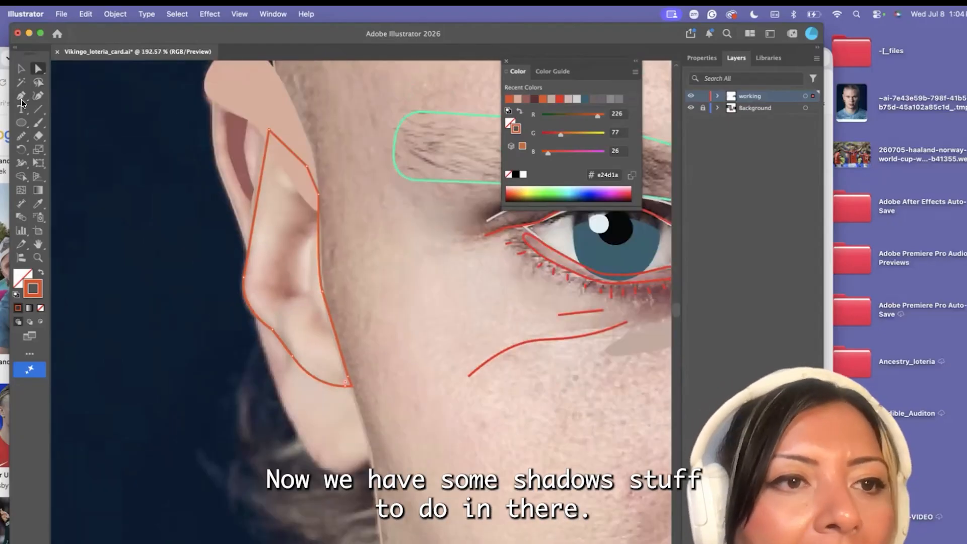
Draw a closed, curved Pen shape around the inner-ear shadow, from the ear hollow up to the underside of the upper fold
{"action": "key", "text": "p"}
{"action": "scroll", "coordinate": [289, 296], "scroll_direction": "up", "scroll_amount": 2}
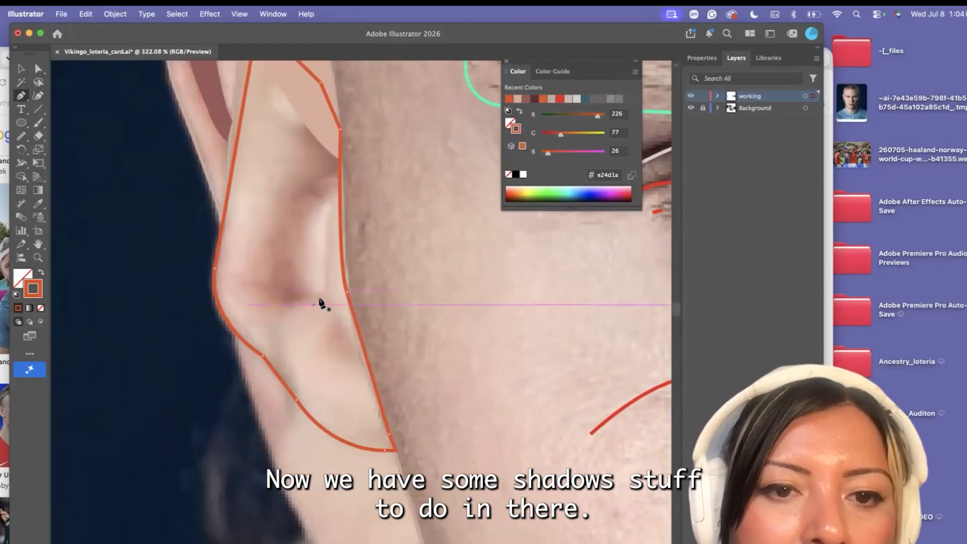
{"action": "mouse_move", "coordinate": [284, 302]}
{"action": "left_mouse_down"}
{"action": "mouse_move", "coordinate": [271, 294]}
{"action": "mouse_move", "coordinate": [281, 209]}
{"action": "left_mouse_up"}
{"action": "left_click_drag", "start_coordinate": [298, 166], "coordinate": [305, 135]}
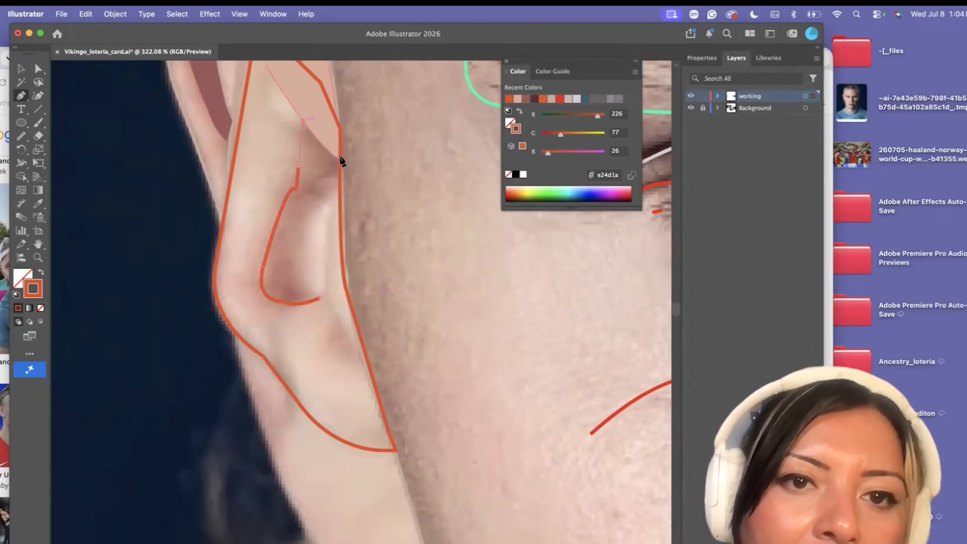
{"action": "left_click", "coordinate": [340, 157]}
{"action": "left_click", "coordinate": [324, 190]}
{"action": "left_click_drag", "start_coordinate": [298, 255], "coordinate": [316, 270]}
{"action": "left_click", "coordinate": [321, 299]}
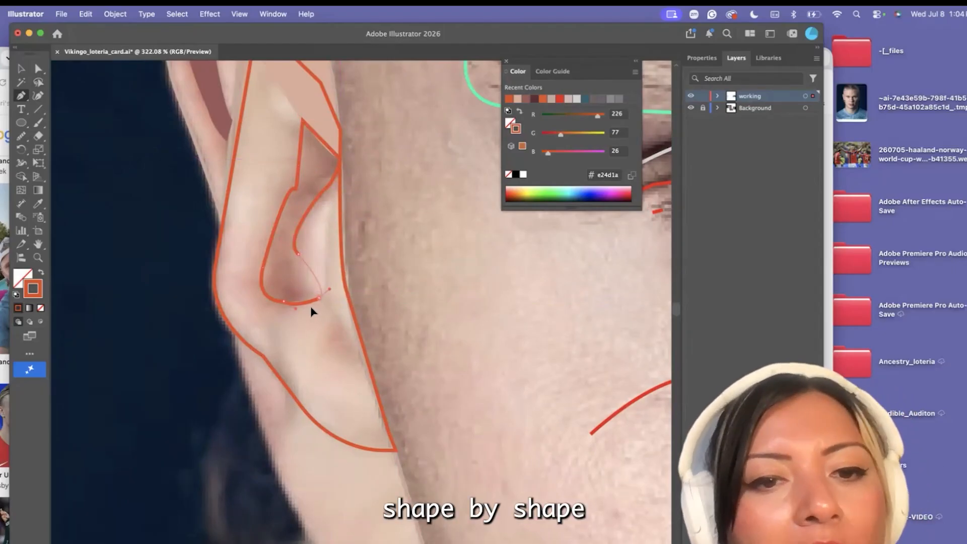
Fill the inner-ear shadow shape with its sampled brownish-pink tone and smooth its edges with the Smooth tool
{"action": "left_click", "coordinate": [37, 203]}
{"action": "left_click", "coordinate": [297, 204]}
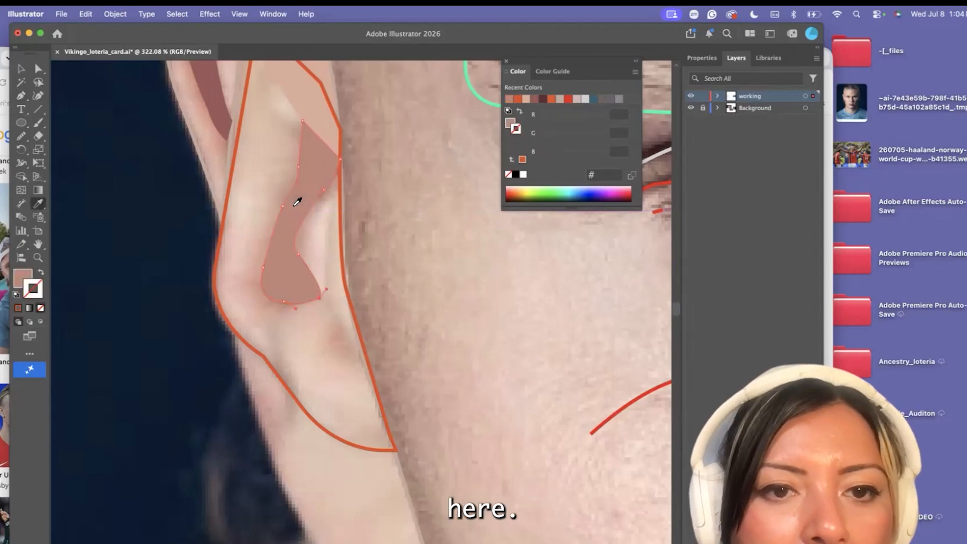
{"action": "left_click", "coordinate": [21, 135]}
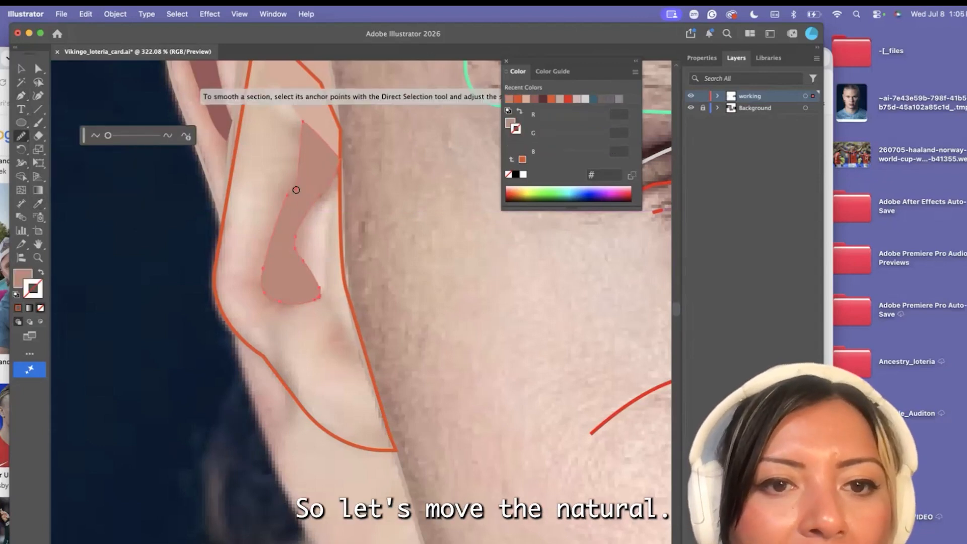
{"action": "left_click", "coordinate": [38, 69]}
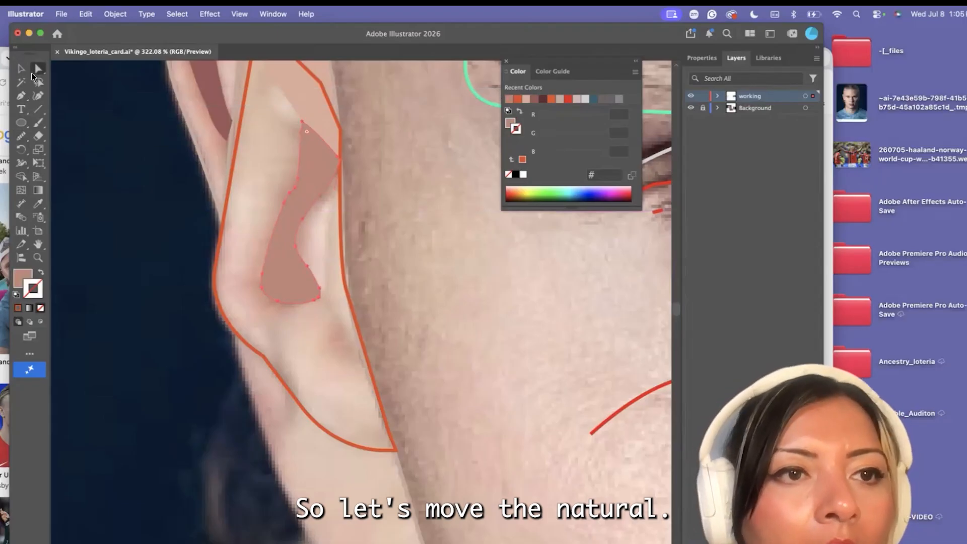
Fill the ear's outer-rim shape with the pinkish skin tone sampled from the rim, and deselect it
{"action": "scroll", "coordinate": [276, 278], "scroll_direction": "down", "scroll_amount": 2}
{"action": "scroll", "coordinate": [276, 278], "scroll_direction": "down", "scroll_amount": 4}
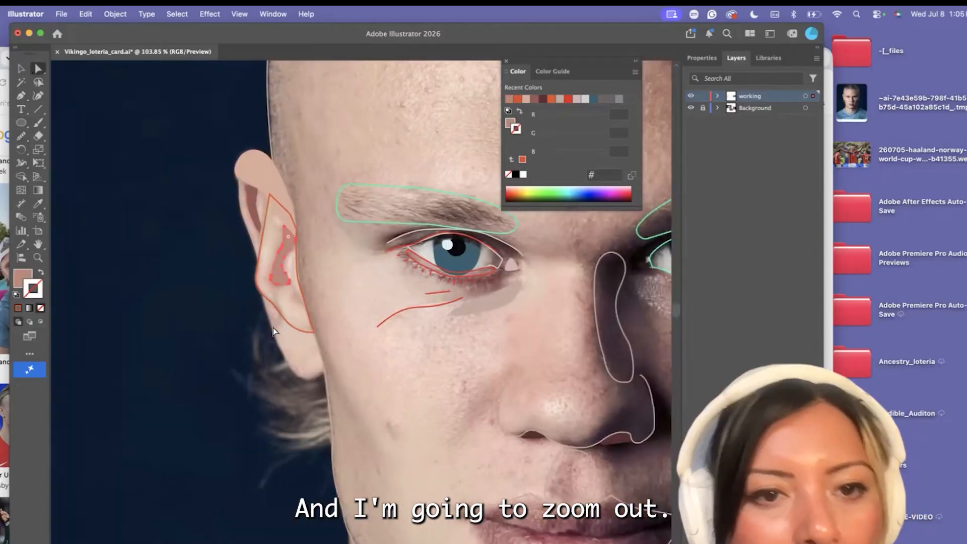
{"action": "scroll", "coordinate": [257, 302], "scroll_direction": "up", "scroll_amount": 5}
{"action": "left_click", "coordinate": [248, 204]}
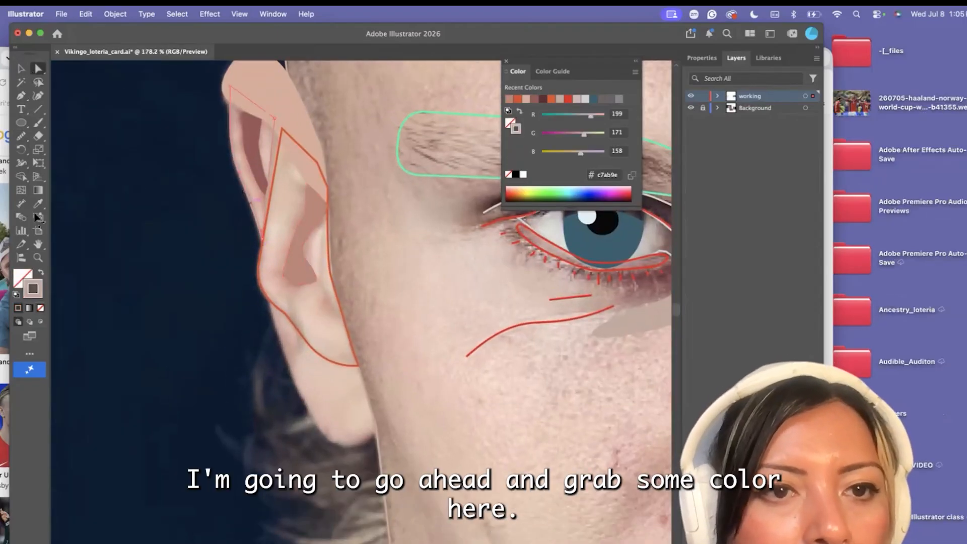
{"action": "left_click", "coordinate": [37, 204]}
{"action": "left_click", "coordinate": [236, 135]}
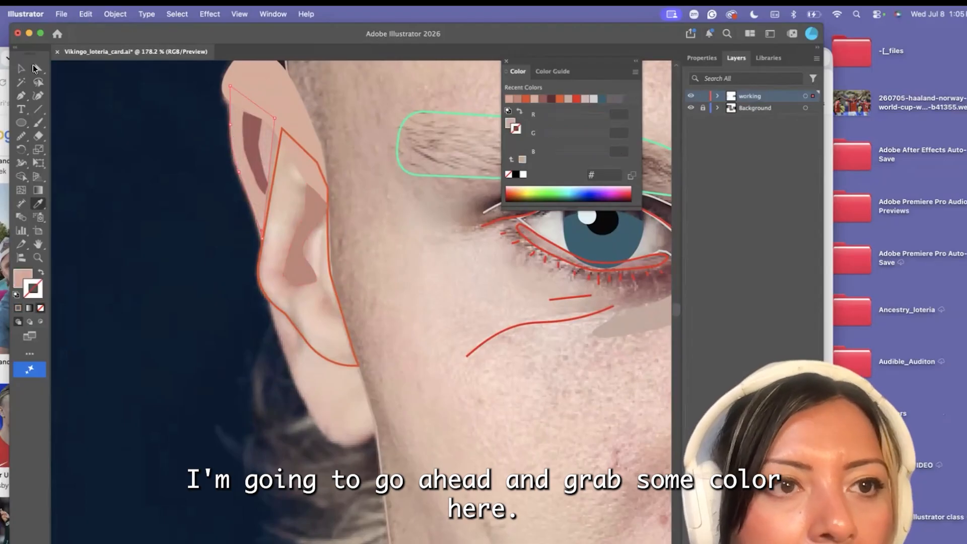
{"action": "left_click", "coordinate": [35, 67]}
{"action": "left_click", "coordinate": [164, 178]}
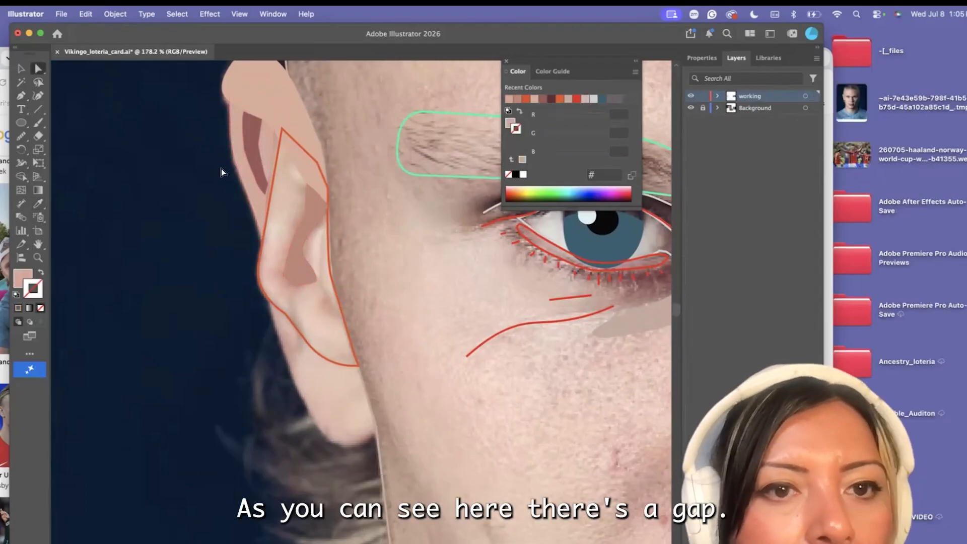
{"action": "scroll", "coordinate": [222, 168], "scroll_direction": "up", "scroll_amount": 3}
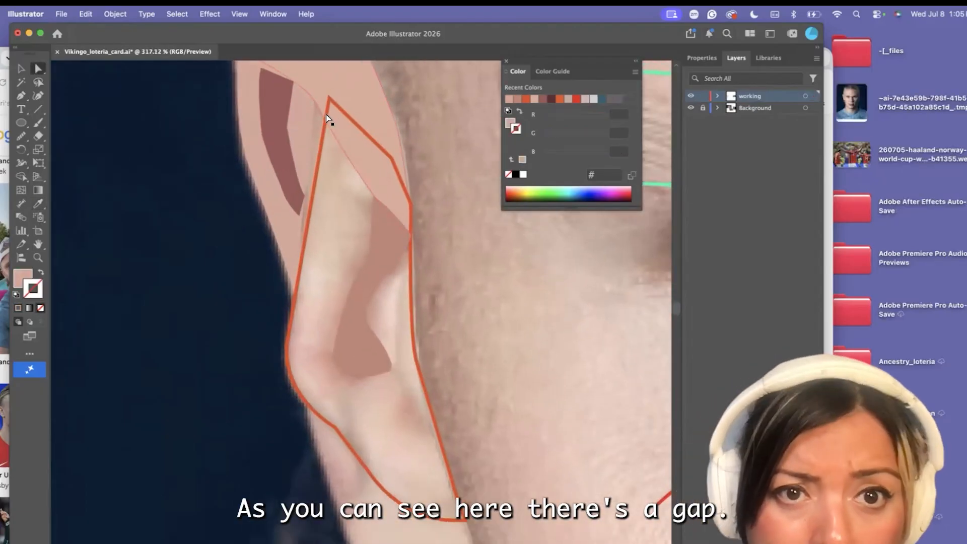
Move the middle-ear outline's top corner outward to cover the gap, and bring the upper ear fold shape to the front
{"action": "left_click", "coordinate": [322, 136]}
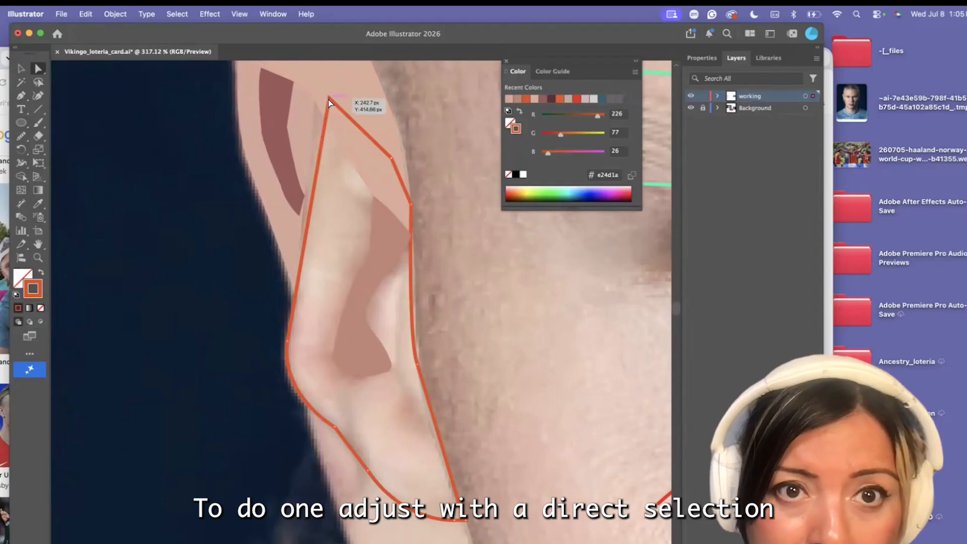
{"action": "left_click_drag", "start_coordinate": [329, 97], "coordinate": [315, 92]}
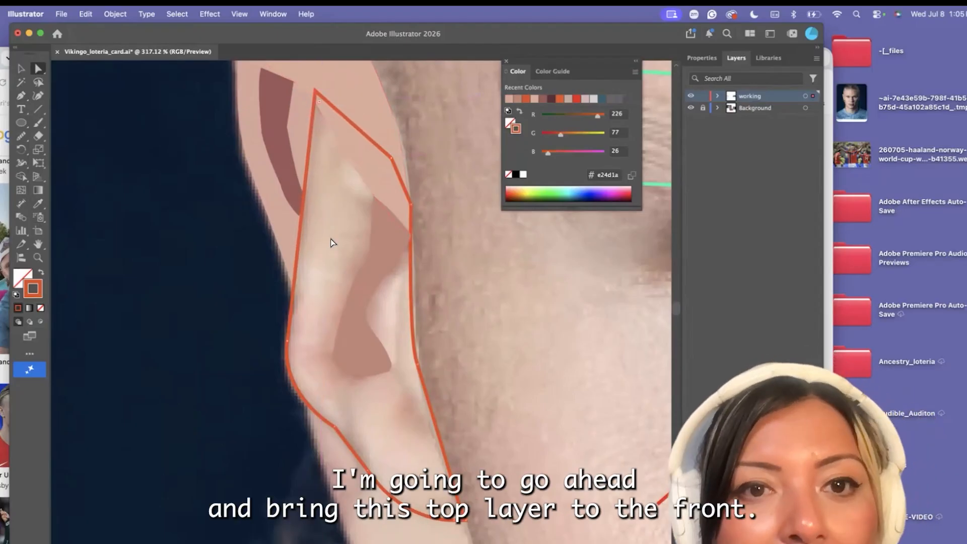
{"action": "scroll", "coordinate": [337, 114], "scroll_direction": "down", "scroll_amount": 5}
{"action": "left_click", "coordinate": [335, 94]}
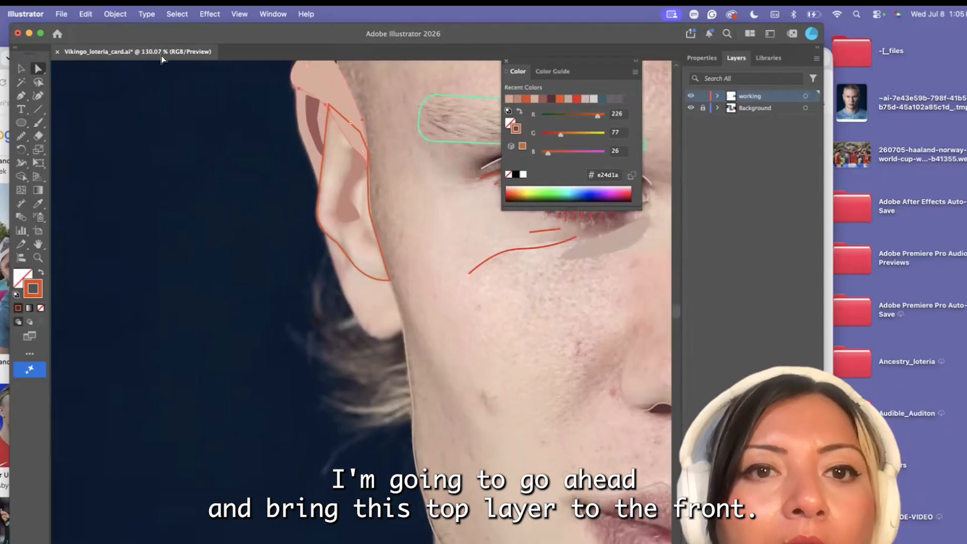
{"action": "left_click", "coordinate": [116, 13]}
{"action": "mouse_move", "coordinate": [151, 43]}
{"action": "left_click", "coordinate": [257, 43]}
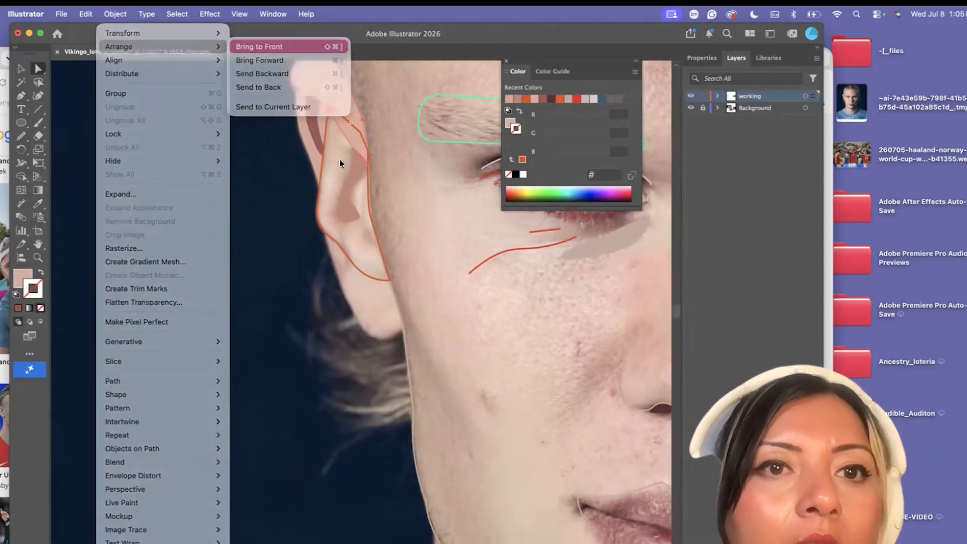
Fill the middle-ear outline with the light beige skin tone sampled from inside the ear in the photo
{"action": "left_click", "coordinate": [326, 231]}
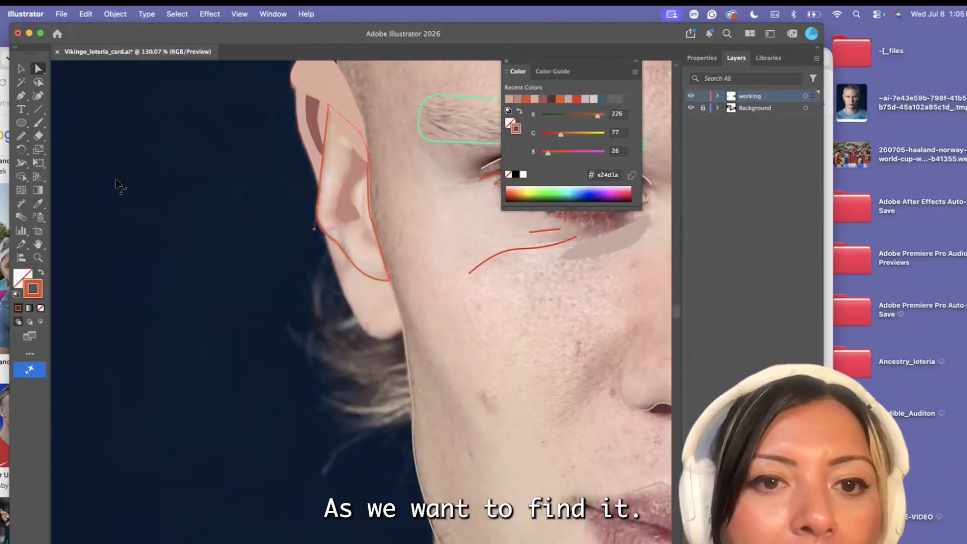
{"action": "left_click", "coordinate": [37, 202]}
{"action": "left_click", "coordinate": [337, 156]}
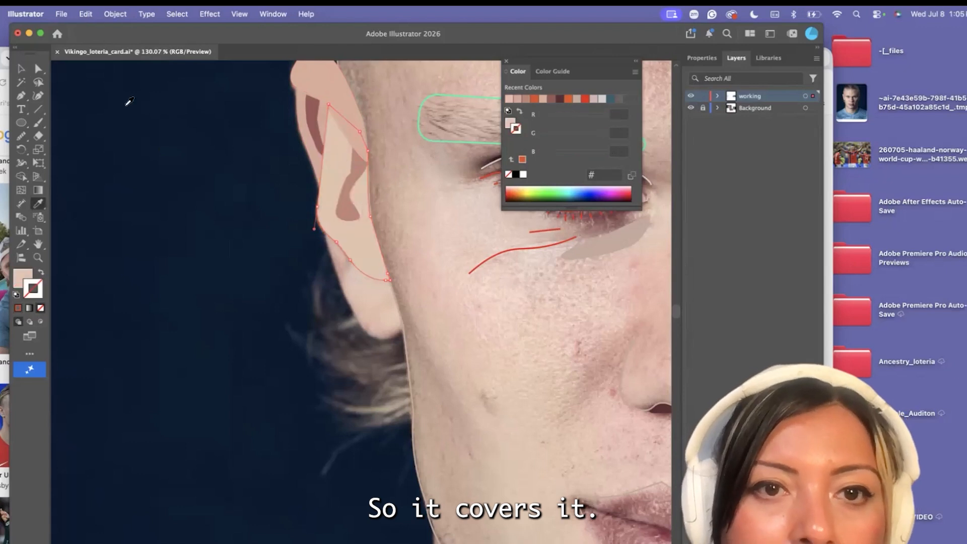
Draw a closed Pen shape around the earlobe, curving along its lower edge and overlapping the bottom of the middle-ear shape
{"action": "key", "text": "p"}
{"action": "scroll", "coordinate": [406, 339], "scroll_direction": "up", "scroll_amount": 3}
{"action": "left_click", "coordinate": [401, 315]}
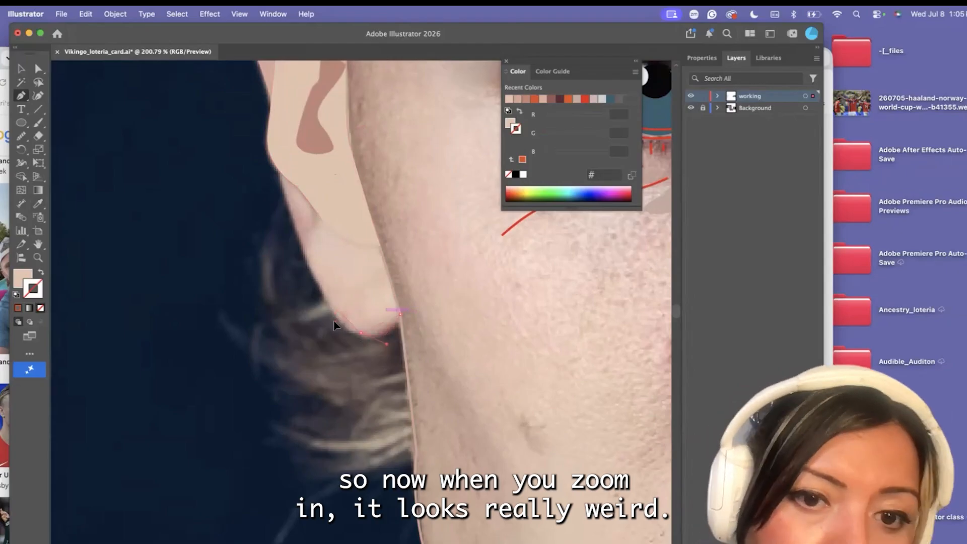
{"action": "left_click_drag", "start_coordinate": [361, 333], "coordinate": [335, 322]}
{"action": "left_click", "coordinate": [321, 294]}
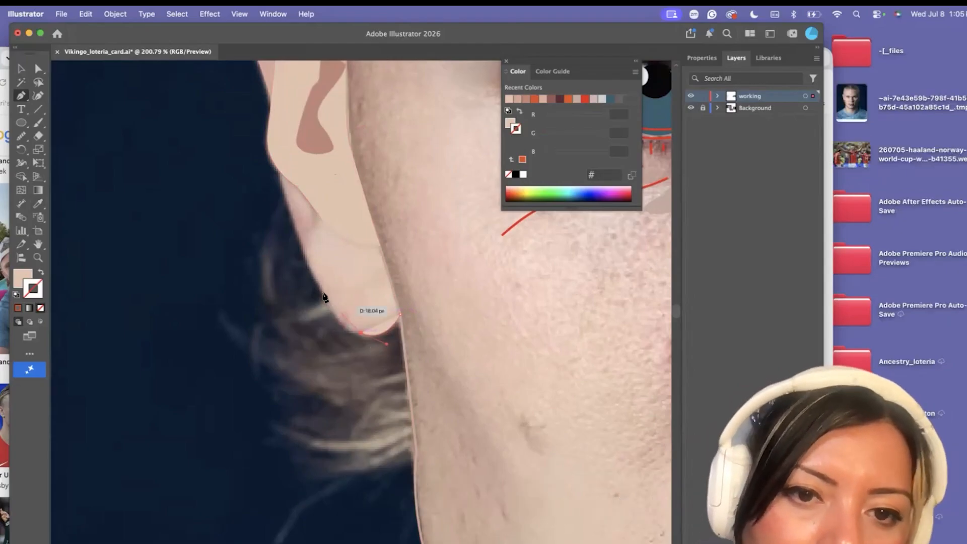
{"action": "left_click", "coordinate": [300, 252]}
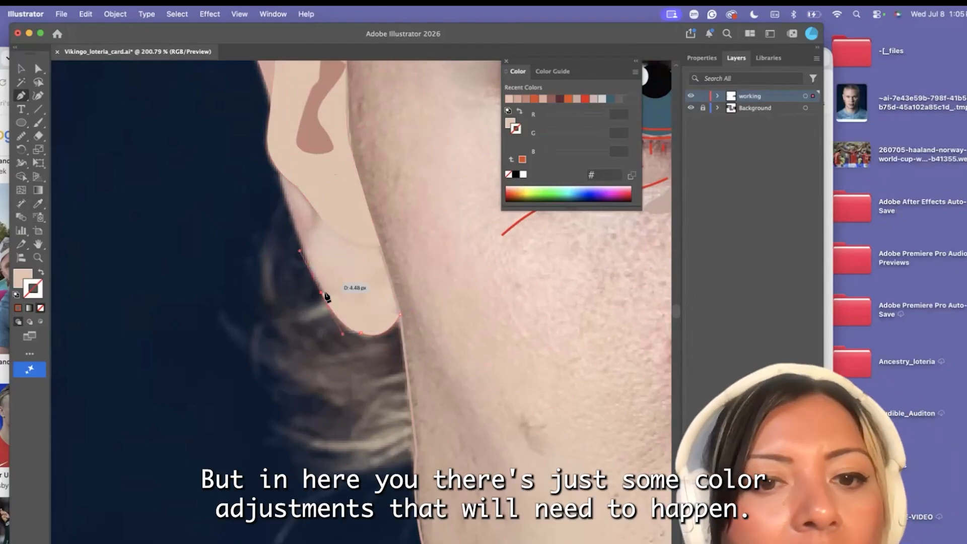
{"action": "left_click_drag", "start_coordinate": [279, 139], "coordinate": [278, 137]}
{"action": "left_click", "coordinate": [279, 161]}
{"action": "left_click", "coordinate": [353, 161]}
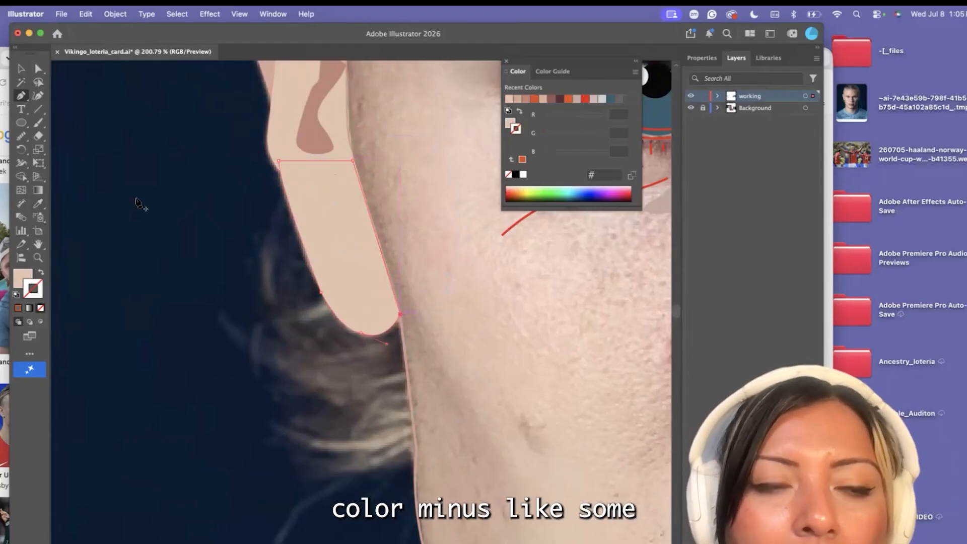
Fill the earlobe shape with the pinkish tone sampled from the ear's outer rim
{"action": "left_click", "coordinate": [35, 203]}
{"action": "scroll", "coordinate": [225, 222], "scroll_direction": "down", "scroll_amount": 5}
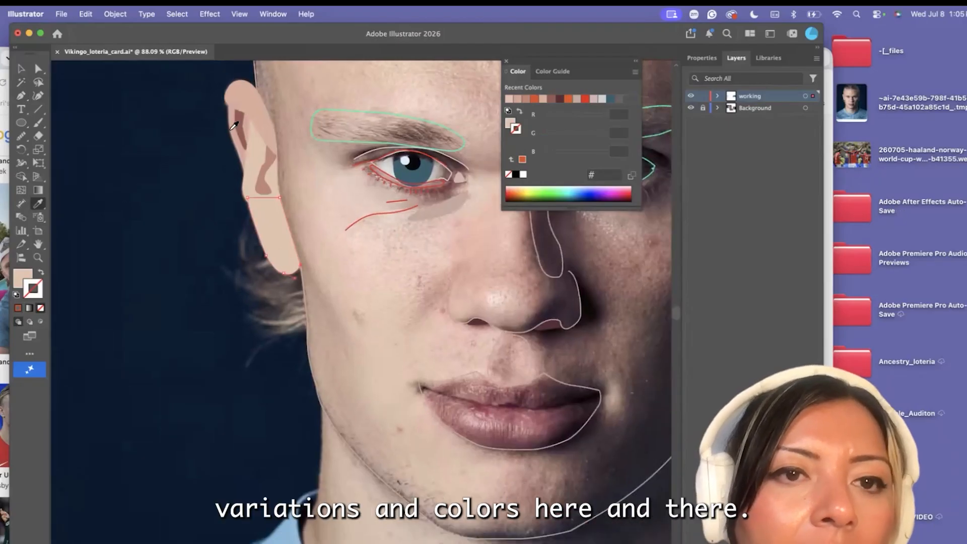
{"action": "left_click", "coordinate": [231, 125]}
Recolor the middle-ear shape with the skin tone sampled from the upper ear fold, and deselect it
{"action": "left_click", "coordinate": [39, 70]}
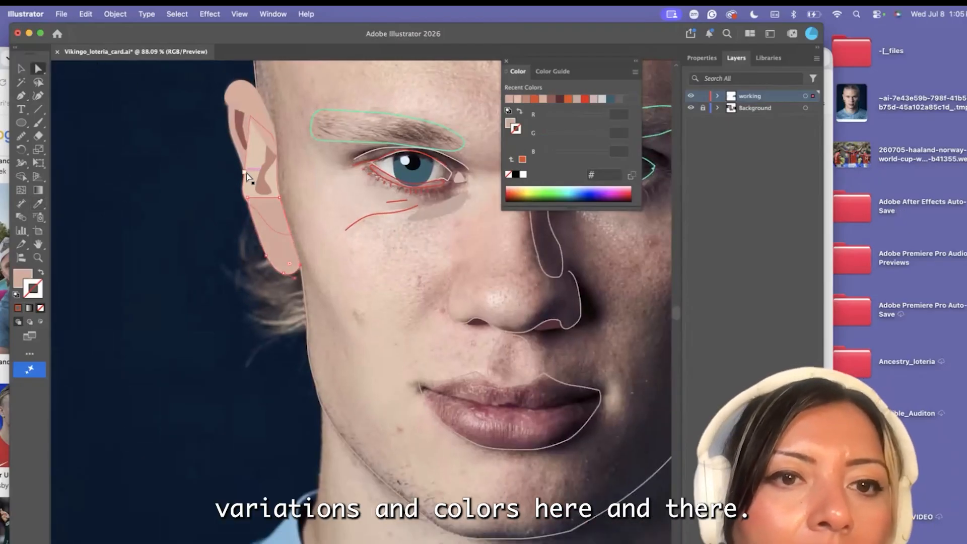
{"action": "left_click", "coordinate": [250, 176]}
{"action": "left_click", "coordinate": [38, 203]}
{"action": "left_click", "coordinate": [249, 98]}
{"action": "left_click", "coordinate": [36, 70]}
{"action": "left_click", "coordinate": [168, 223]}
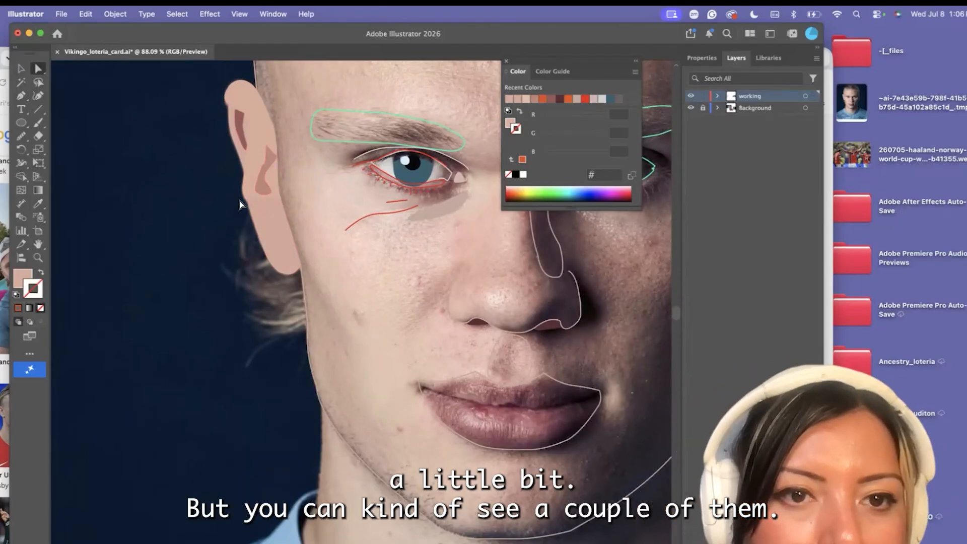
Darken the fill of the ear's outer-rim shape to #ce9c91
{"action": "scroll", "coordinate": [242, 204], "scroll_direction": "down", "scroll_amount": 6}
{"action": "scroll", "coordinate": [236, 227], "scroll_direction": "down", "scroll_amount": 3}
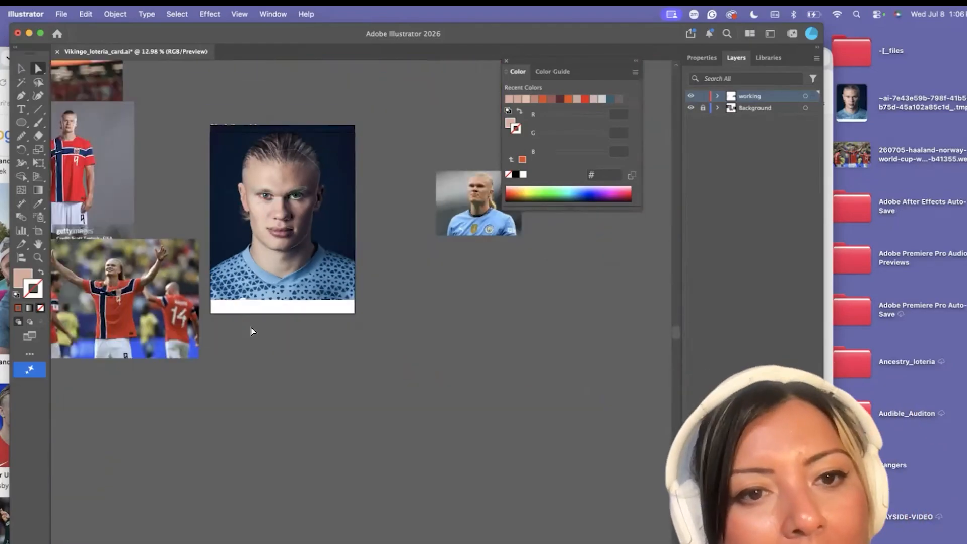
{"action": "scroll", "coordinate": [220, 220], "scroll_direction": "up", "scroll_amount": 5}
{"action": "scroll", "coordinate": [220, 220], "scroll_direction": "up", "scroll_amount": 4}
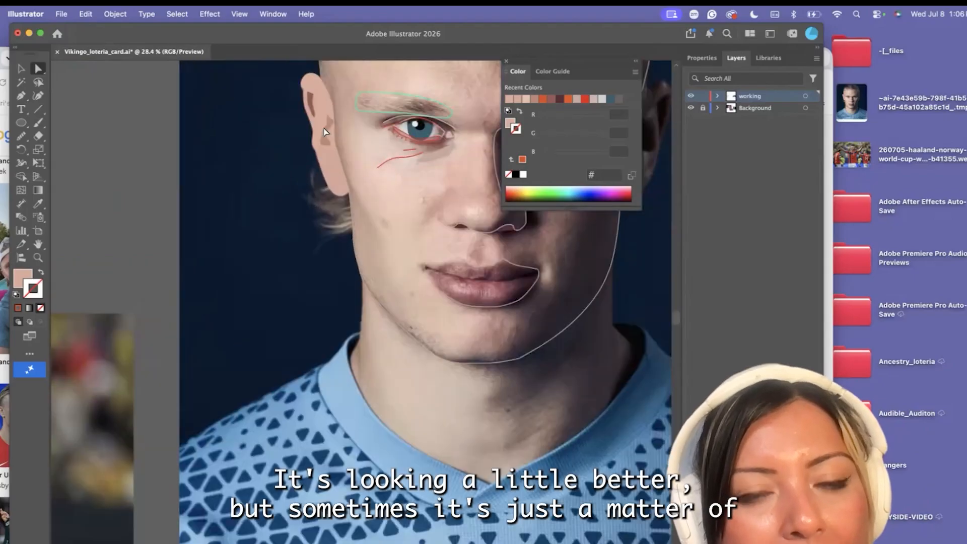
{"action": "scroll", "coordinate": [325, 133], "scroll_direction": "up", "scroll_amount": 3}
{"action": "scroll", "coordinate": [267, 180], "scroll_direction": "up", "scroll_amount": 3}
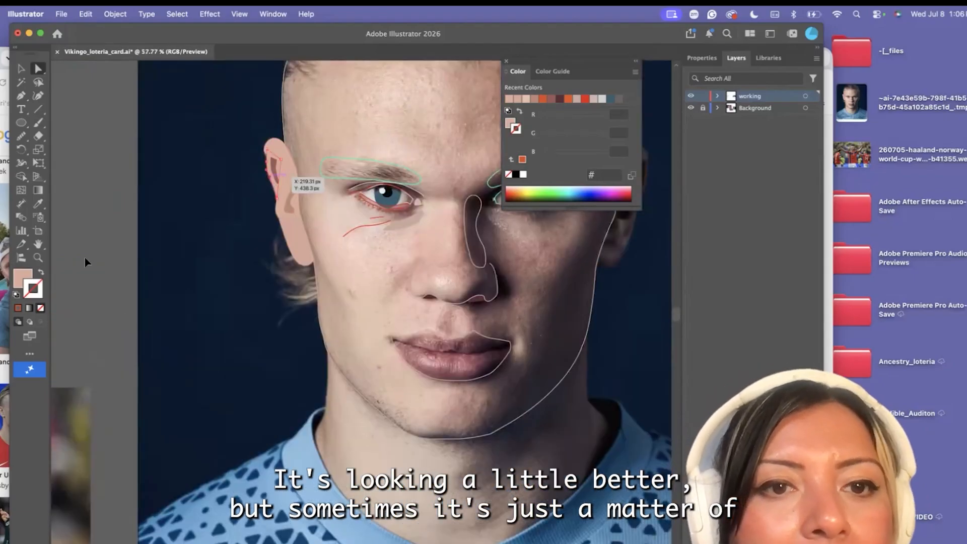
{"action": "double_click", "coordinate": [23, 277]}
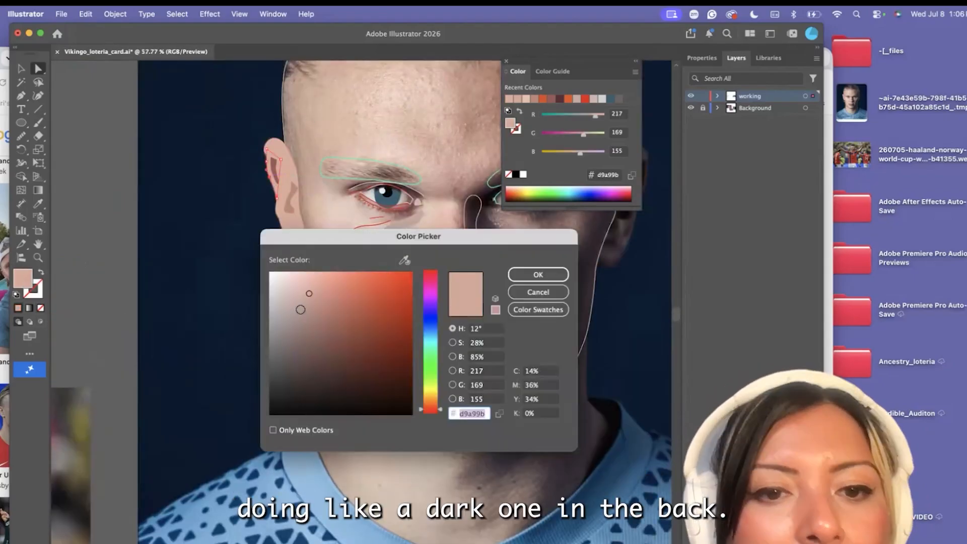
{"action": "left_click", "coordinate": [312, 300]}
{"action": "left_click", "coordinate": [538, 274]}
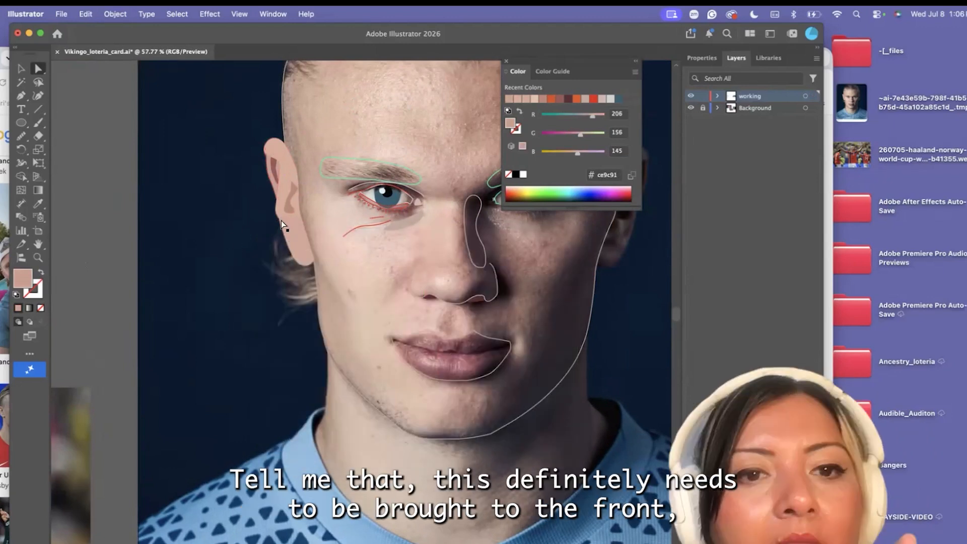
Group the middle-ear shape with the inner-ear shadow shape
{"action": "scroll", "coordinate": [281, 221], "scroll_direction": "right", "scroll_amount": 1}
{"action": "left_click", "coordinate": [273, 202]}
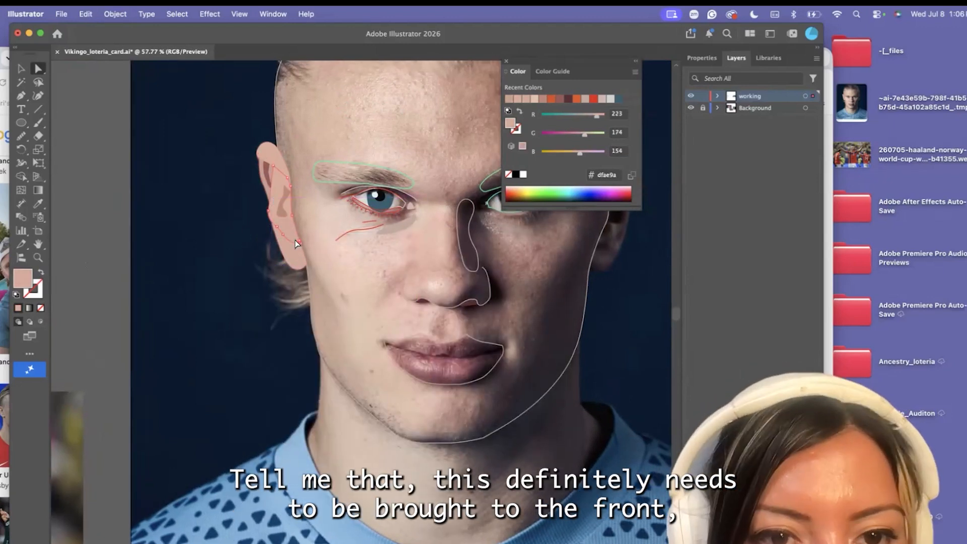
{"action": "scroll", "coordinate": [280, 257], "scroll_direction": "up", "scroll_amount": 5}
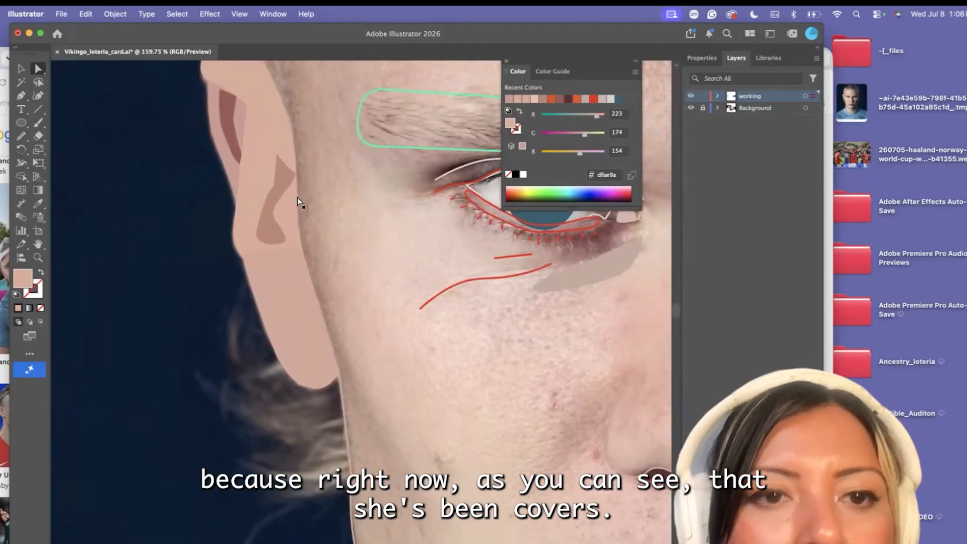
{"action": "scroll", "coordinate": [200, 189], "scroll_direction": "up", "scroll_amount": 1}
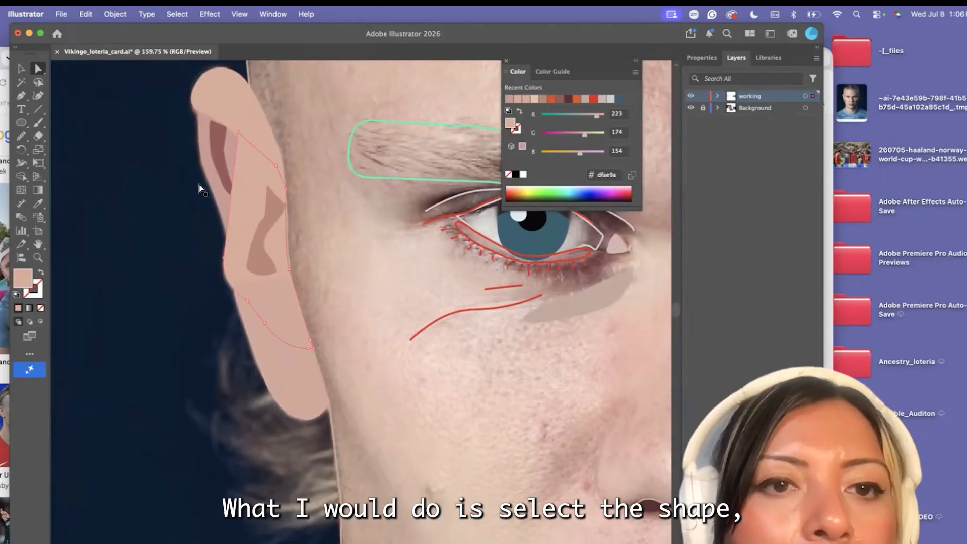
{"action": "left_click", "coordinate": [20, 67]}
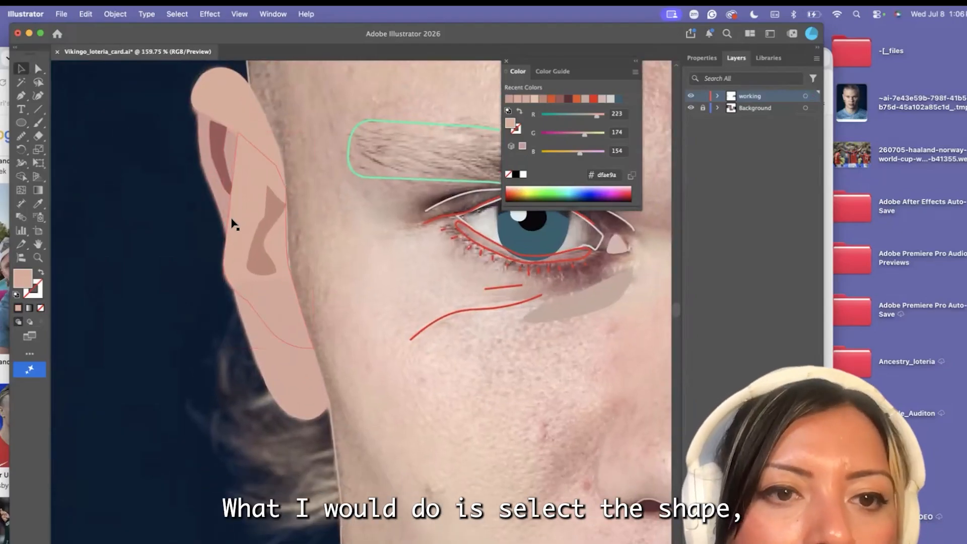
{"action": "left_click", "coordinate": [108, 11]}
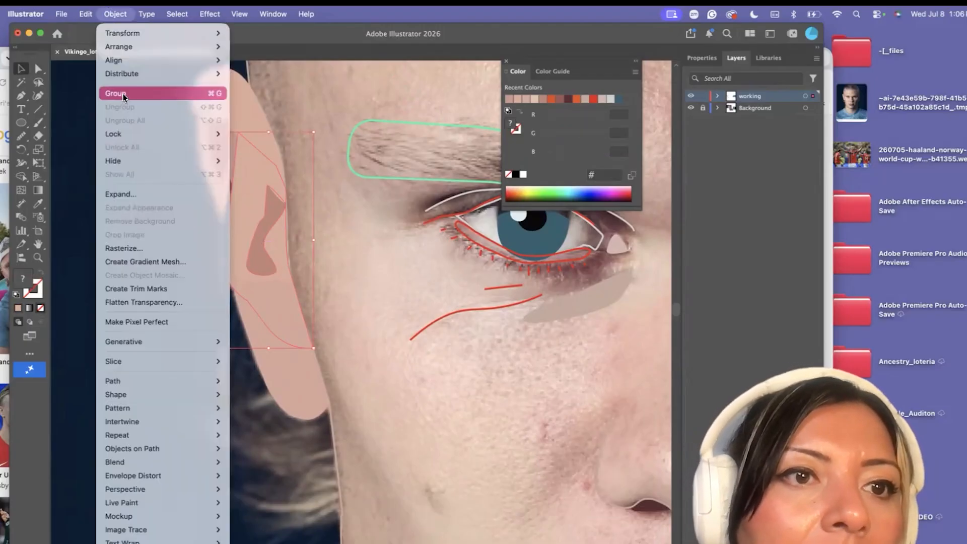
{"action": "left_click", "coordinate": [123, 94]}
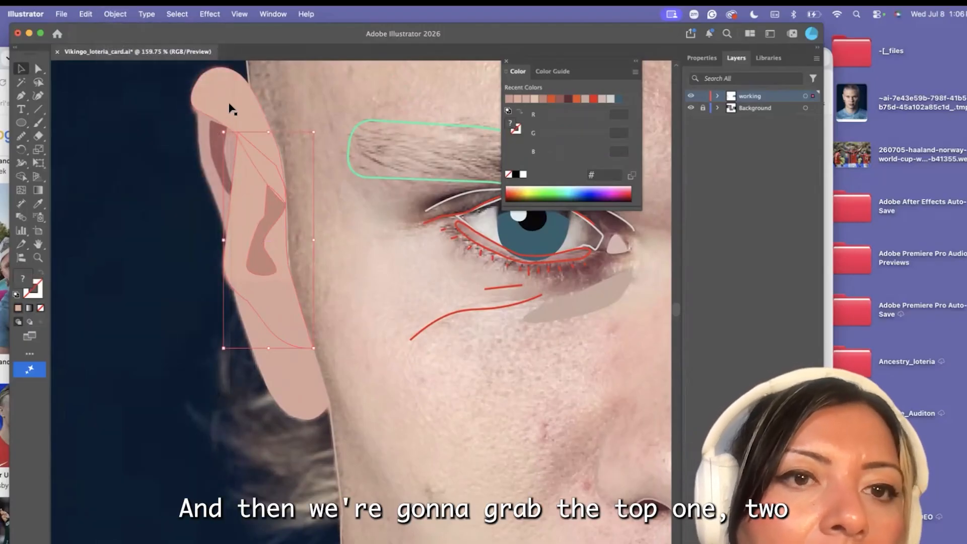
Bring the grouped middle-ear shapes and the upper ear fold to the front, and deselect them
{"action": "left_click", "coordinate": [115, 14]}
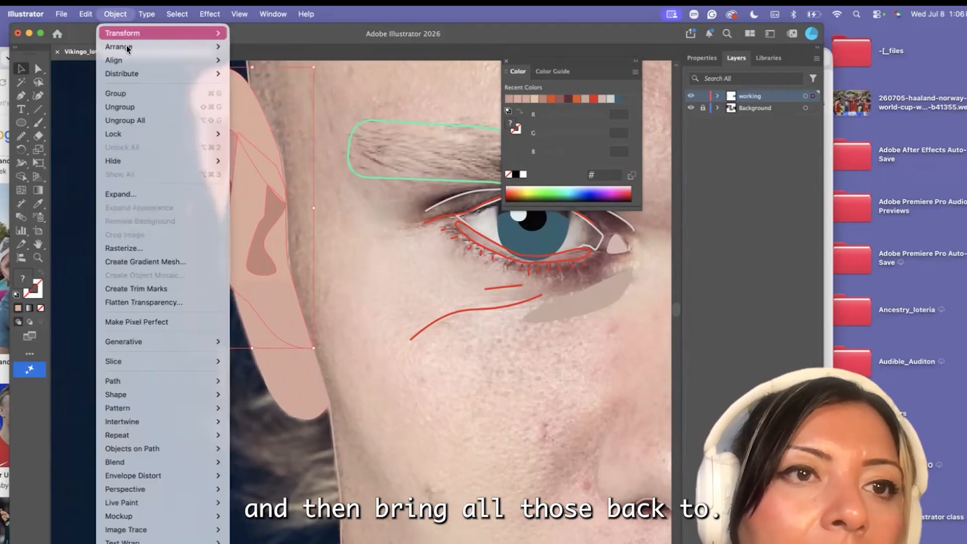
{"action": "mouse_move", "coordinate": [120, 46]}
{"action": "left_click", "coordinate": [254, 13]}
{"action": "left_click", "coordinate": [181, 282]}
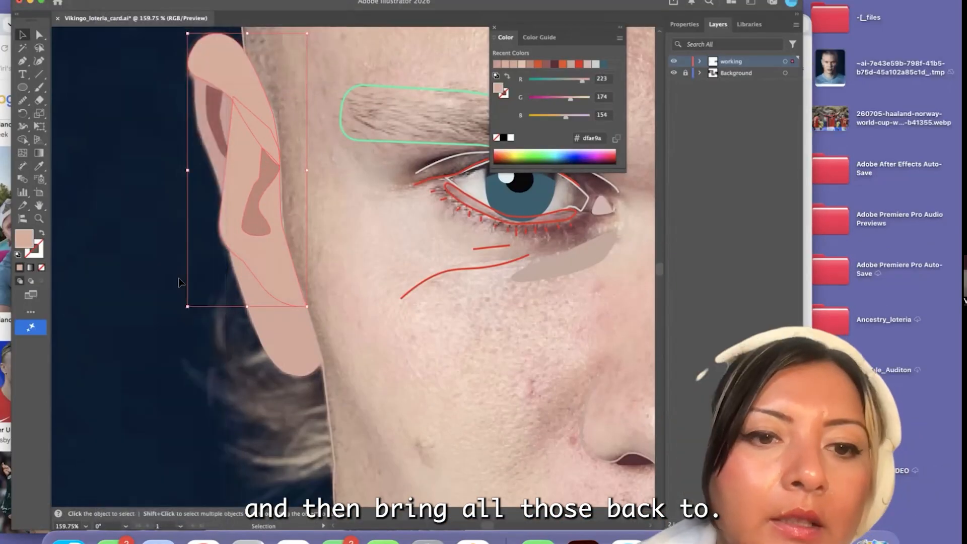
Recolor only the middle-ear shape with the darker #ce9c91 tone sampled from the outer rim, and deselect it
{"action": "scroll", "coordinate": [181, 282], "scroll_direction": "down", "scroll_amount": 7}
{"action": "scroll", "coordinate": [181, 282], "scroll_direction": "up", "scroll_amount": 1}
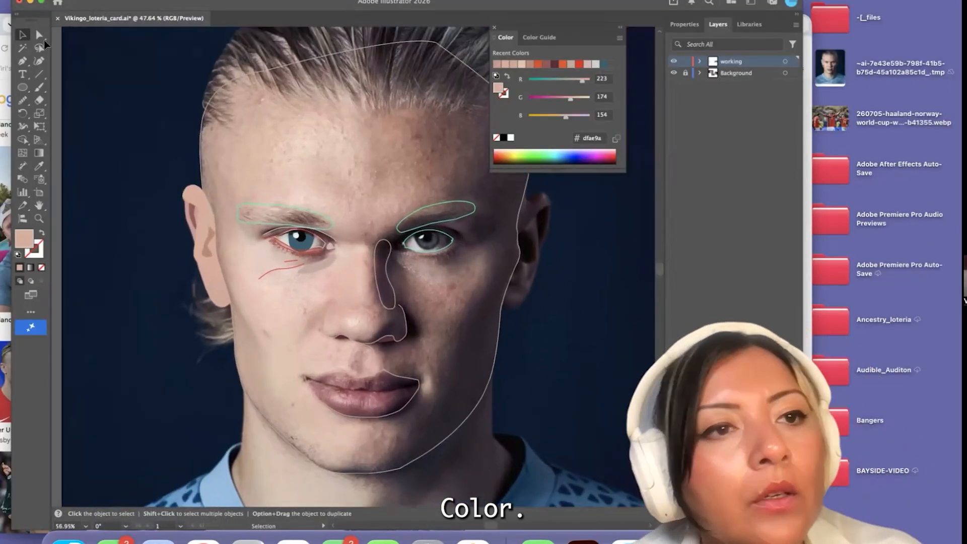
{"action": "left_click", "coordinate": [42, 38]}
{"action": "scroll", "coordinate": [204, 215], "scroll_direction": "up", "scroll_amount": 3}
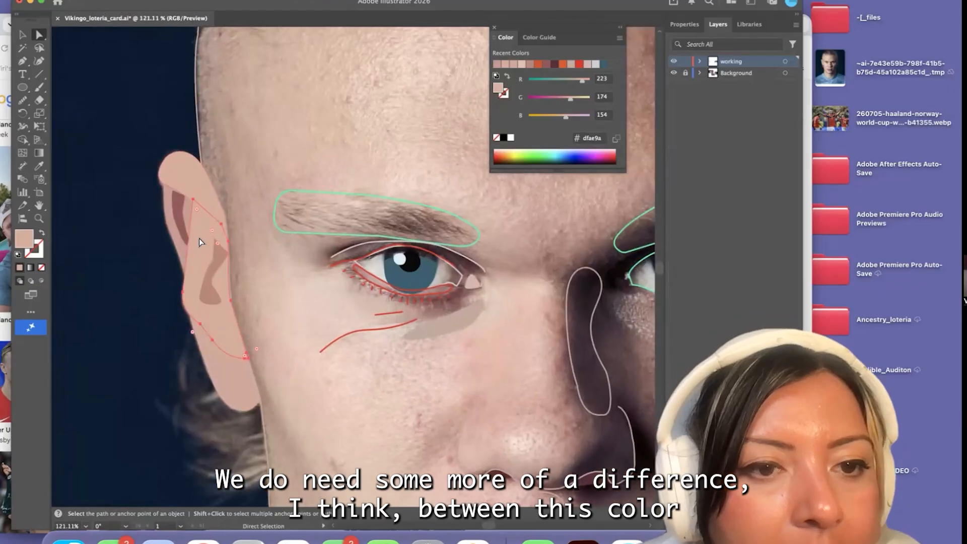
{"action": "left_click", "coordinate": [38, 167]}
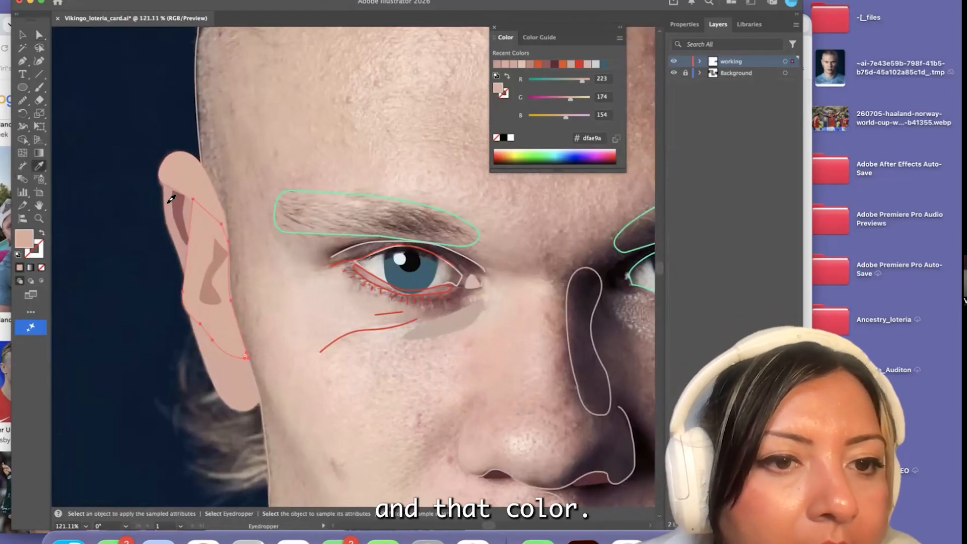
{"action": "left_click", "coordinate": [171, 199]}
{"action": "key", "text": "a"}
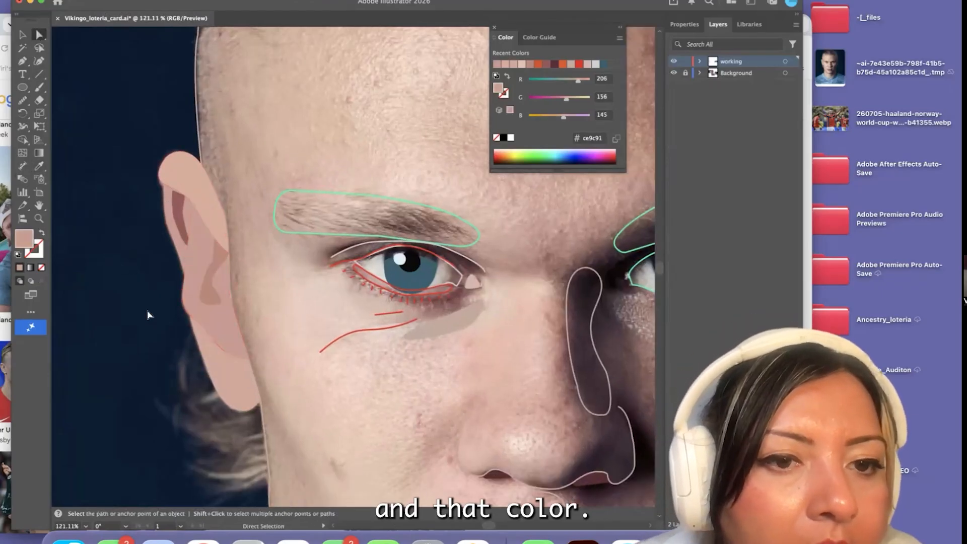
Recolor the lower ear shape with the #ce9c91 tone sampled from the ear above it, and darken that fill to #c4958d
{"action": "scroll", "coordinate": [147, 311], "scroll_direction": "down", "scroll_amount": 5}
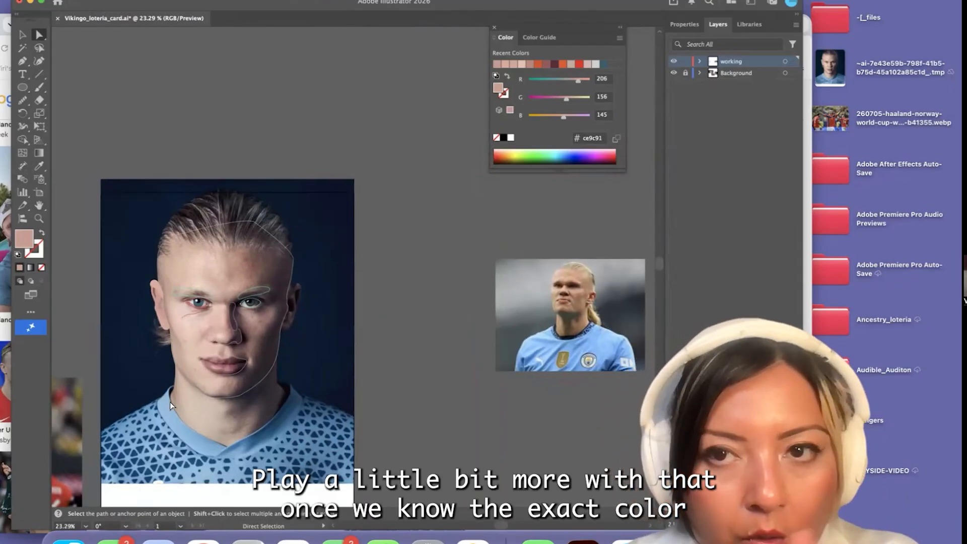
{"action": "scroll", "coordinate": [163, 361], "scroll_direction": "up", "scroll_amount": 2}
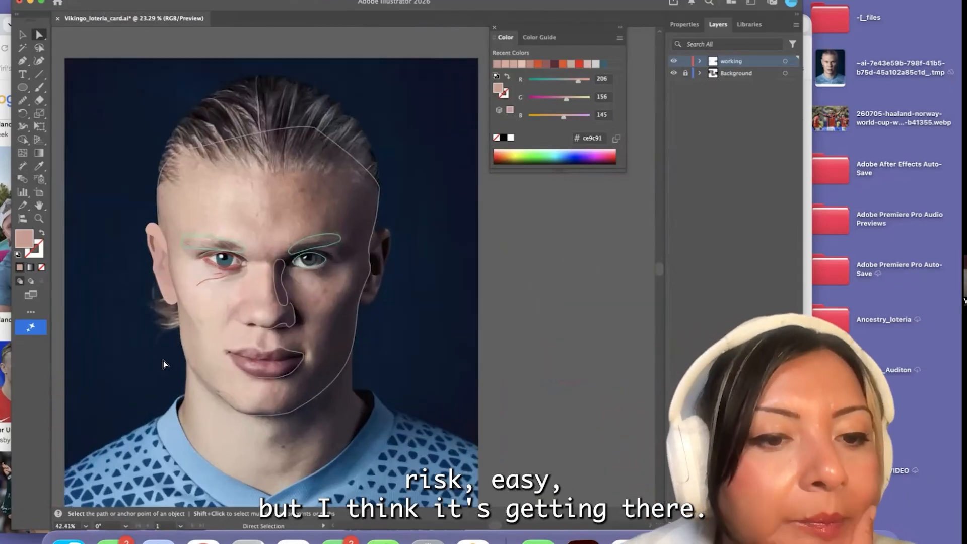
{"action": "left_click", "coordinate": [164, 285]}
{"action": "key", "text": "i"}
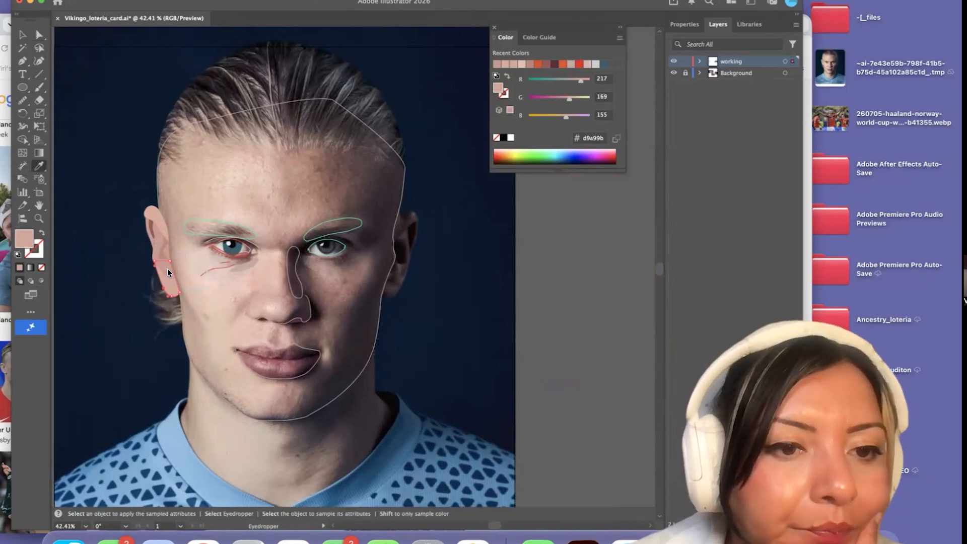
{"action": "left_click", "coordinate": [161, 240]}
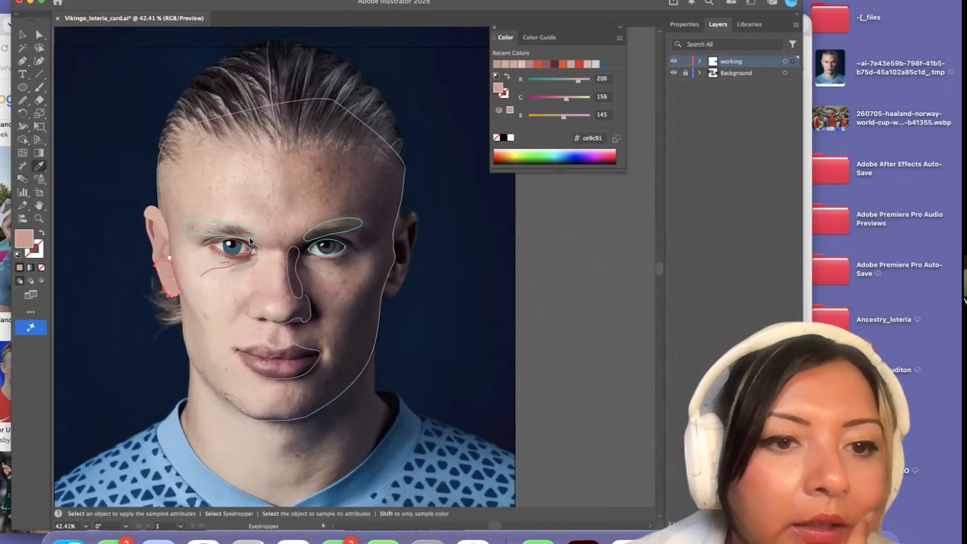
{"action": "type", "text": "c19087"}
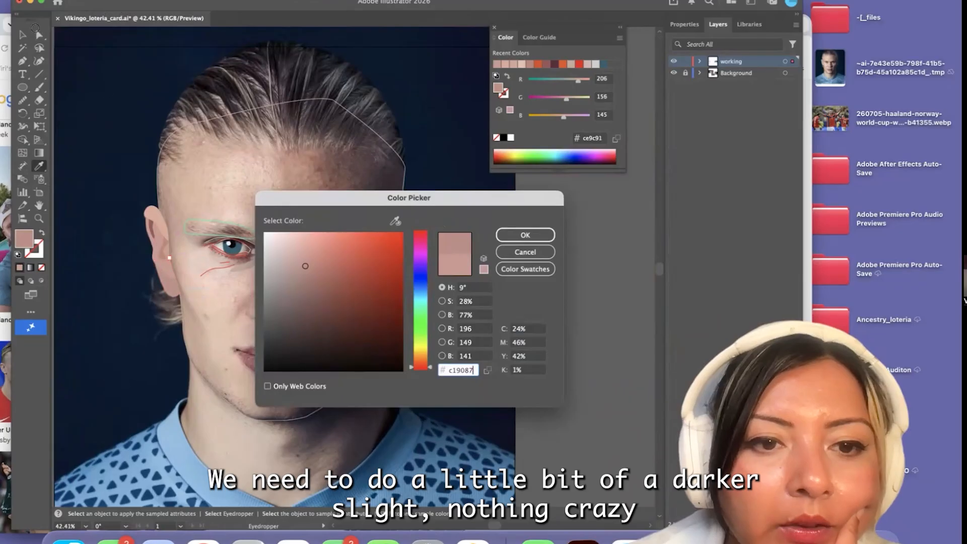
{"action": "key", "text": "Return"}
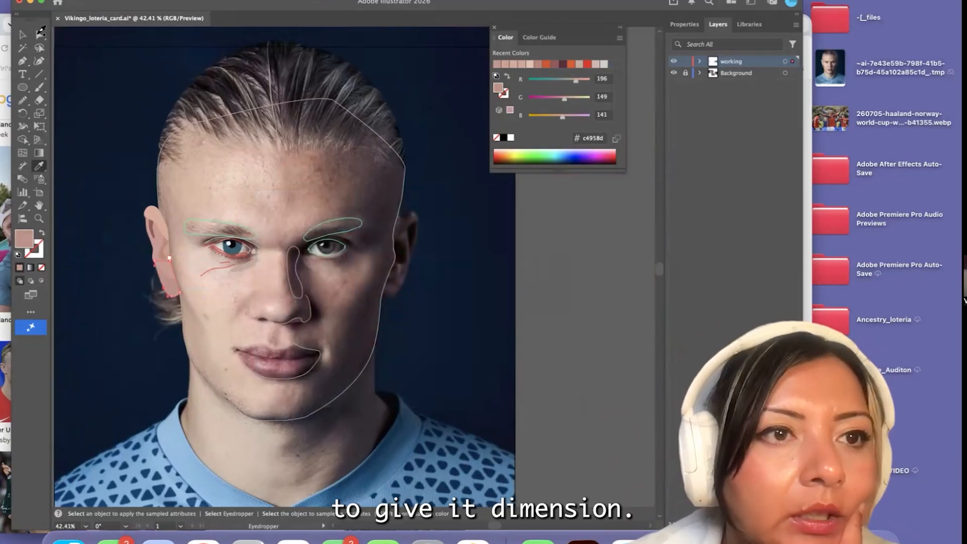
Sample the light skin tone #f1d5c1 as the face outline's fill, and swap it to the stroke so the outline has no fill
{"action": "key", "text": "a"}
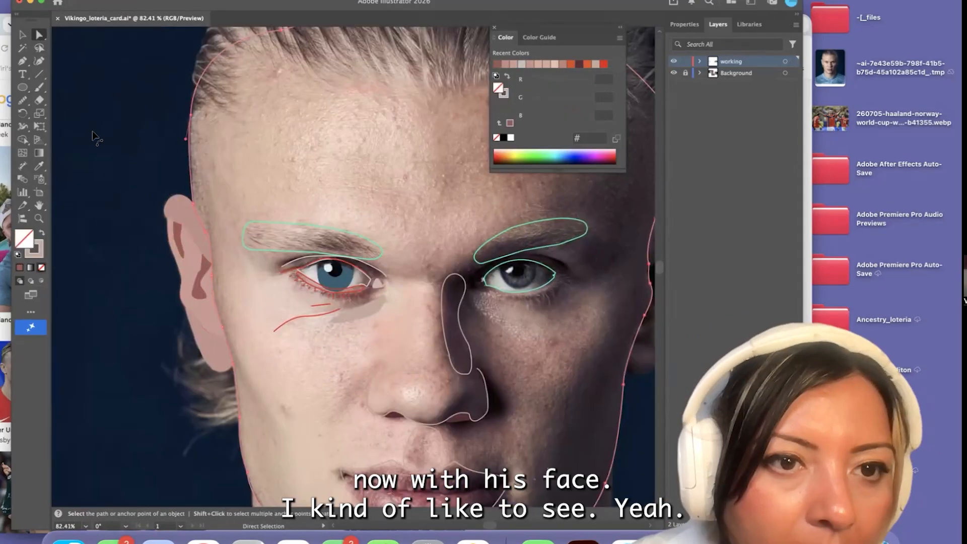
{"action": "left_click", "coordinate": [40, 166]}
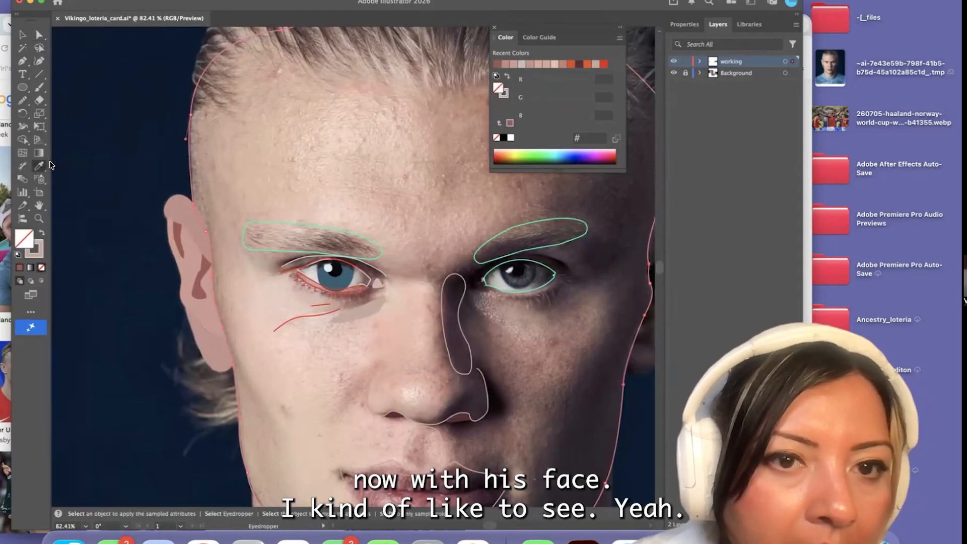
{"action": "left_click", "coordinate": [311, 168]}
{"action": "scroll", "coordinate": [311, 168], "scroll_direction": "down", "scroll_amount": 3}
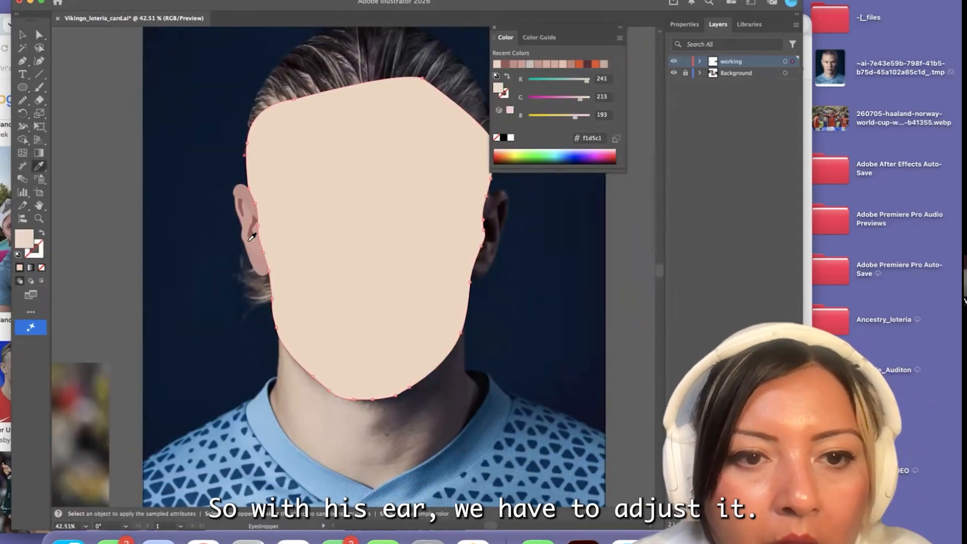
{"action": "left_click", "coordinate": [41, 234]}
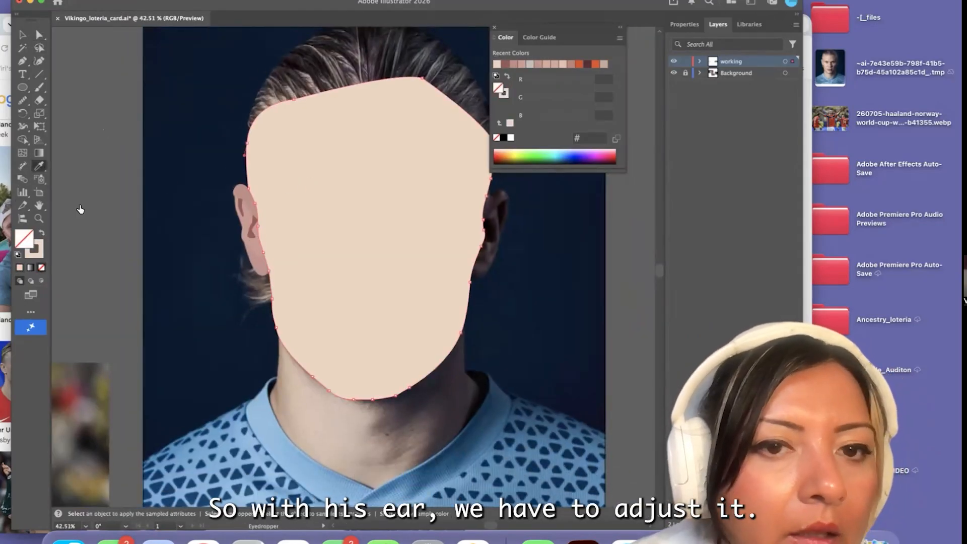
Draw a curved upper-eyelid line over the eye on the shadowed side of the face with the Pencil tool
{"action": "scroll", "coordinate": [322, 201], "scroll_direction": "right", "scroll_amount": 2}
{"action": "scroll", "coordinate": [283, 285], "scroll_direction": "up", "scroll_amount": 2}
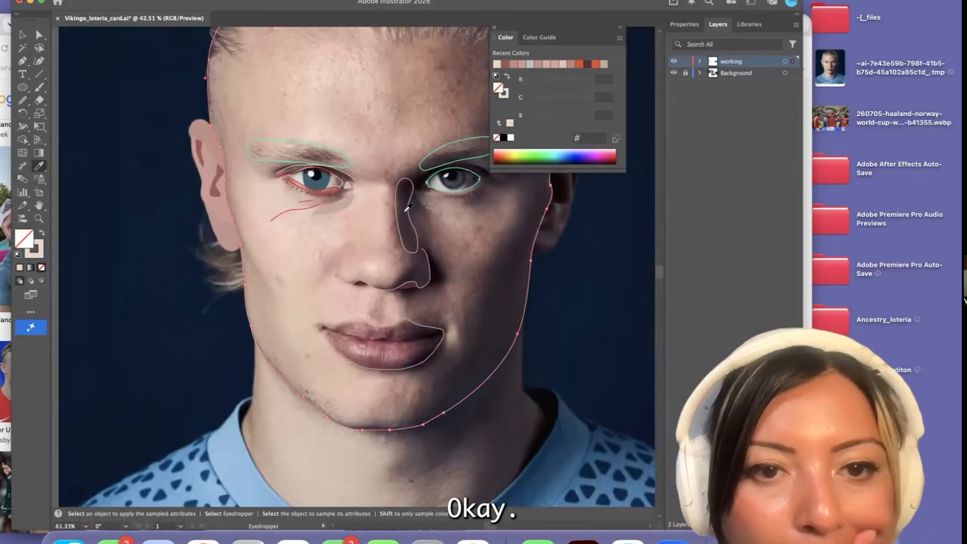
{"action": "scroll", "coordinate": [385, 204], "scroll_direction": "right", "scroll_amount": 2}
{"action": "left_click", "coordinate": [22, 61]}
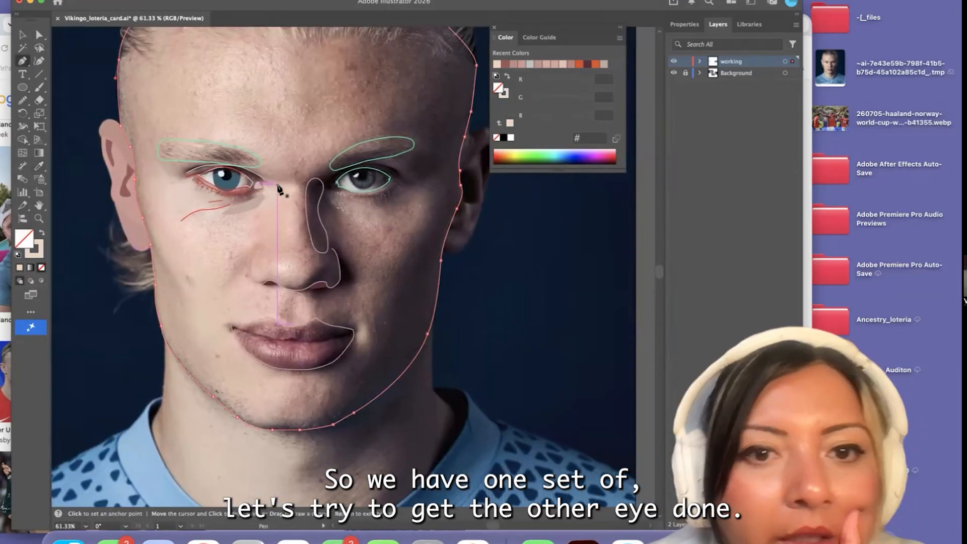
{"action": "scroll", "coordinate": [338, 312], "scroll_direction": "right", "scroll_amount": 2}
{"action": "scroll", "coordinate": [337, 312], "scroll_direction": "down", "scroll_amount": 2}
{"action": "scroll", "coordinate": [337, 313], "scroll_direction": "left", "scroll_amount": 1}
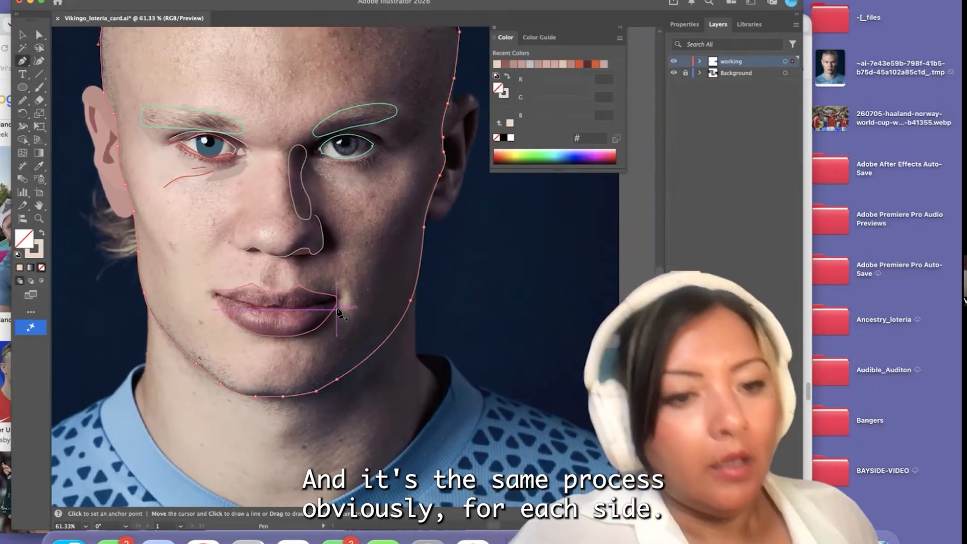
{"action": "scroll", "coordinate": [336, 179], "scroll_direction": "up", "scroll_amount": 3}
{"action": "scroll", "coordinate": [337, 180], "scroll_direction": "up", "scroll_amount": 5}
{"action": "scroll", "coordinate": [338, 180], "scroll_direction": "right", "scroll_amount": 2}
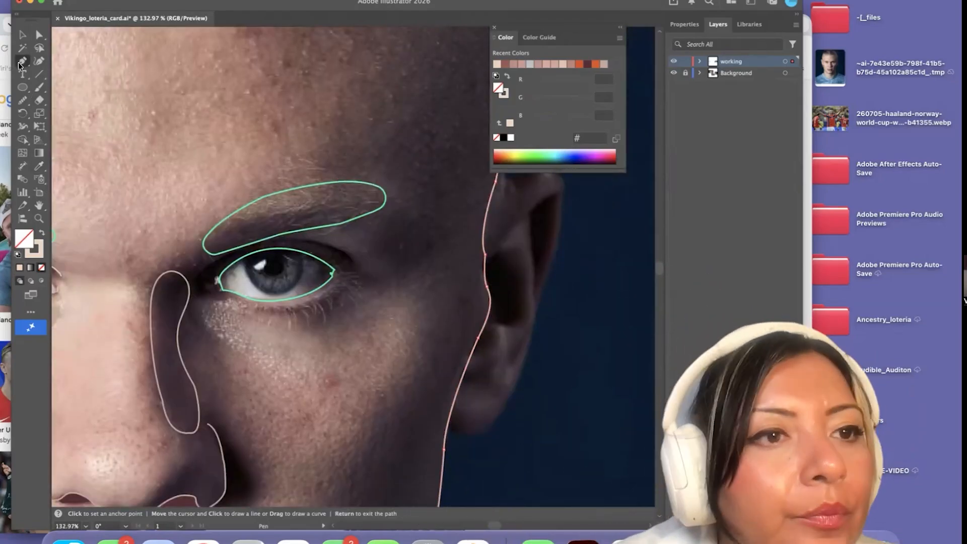
{"action": "scroll", "coordinate": [197, 267], "scroll_direction": "up", "scroll_amount": 2}
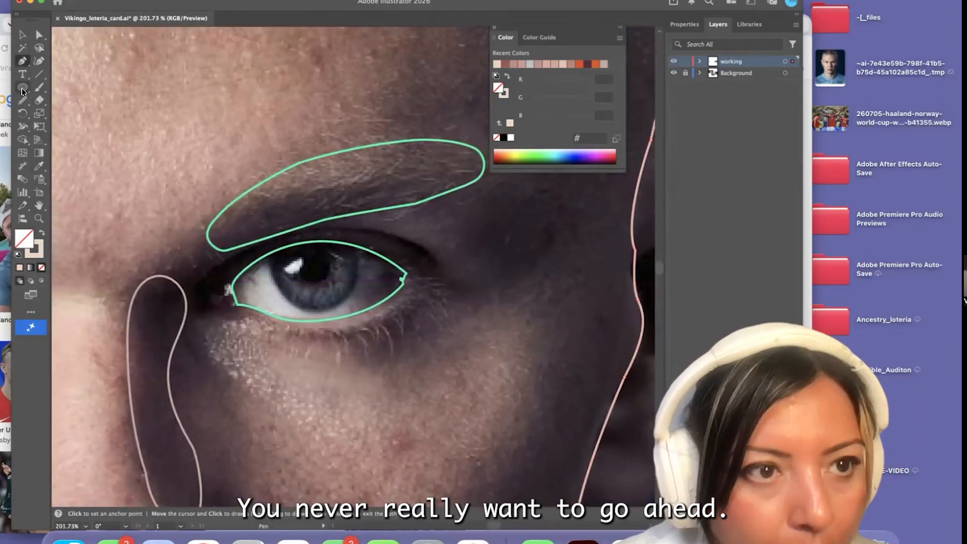
{"action": "left_click", "coordinate": [23, 101]}
{"action": "left_click", "coordinate": [24, 103]}
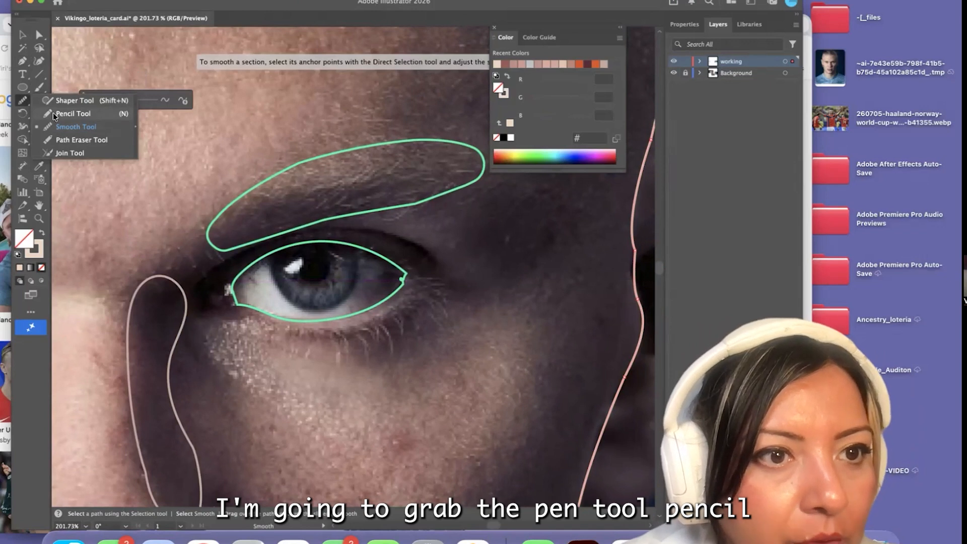
{"action": "left_click", "coordinate": [55, 114]}
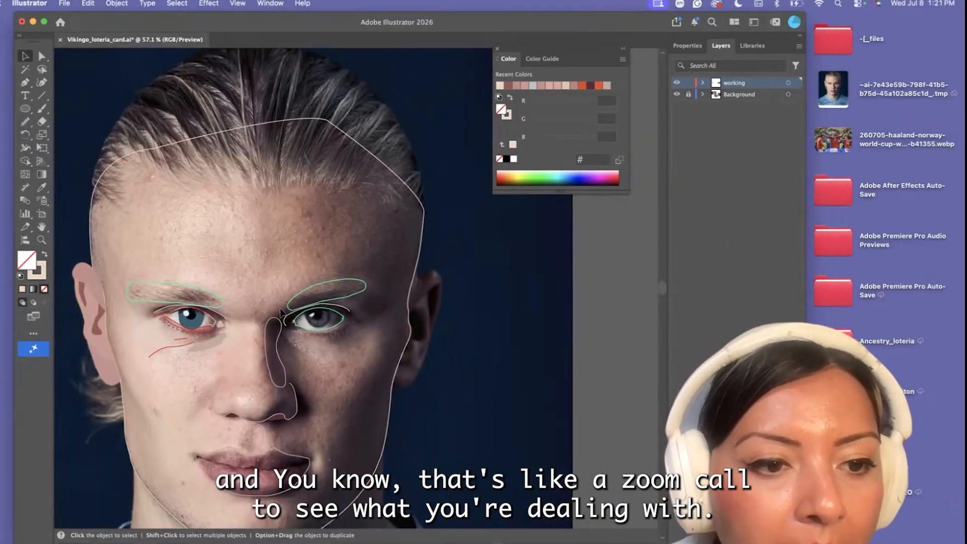
{"action": "left_click", "coordinate": [281, 313]}
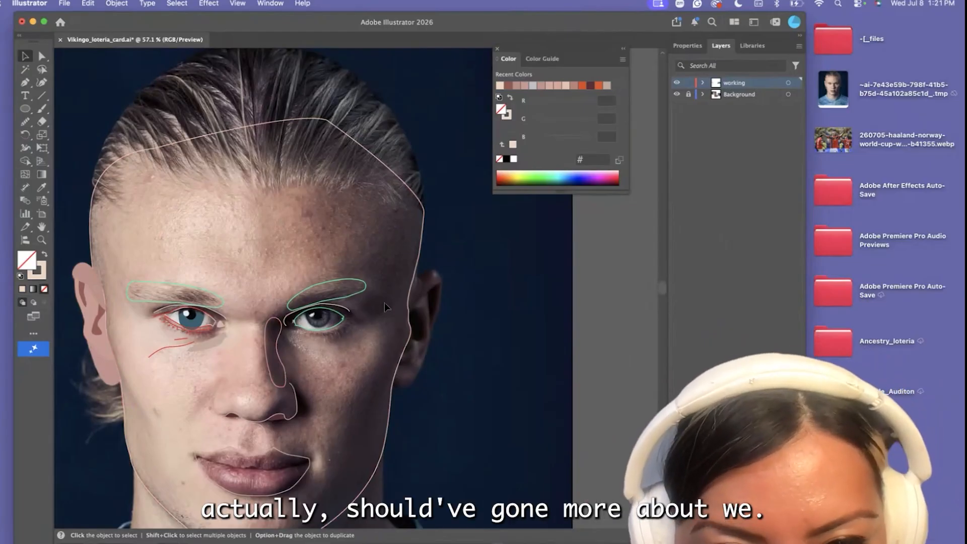
Trace a closed shape with the Pen tool that extends the outer end of the shadowed-side eyebrow toward the temple, using the eyebrow's green stroke
{"action": "scroll", "coordinate": [385, 302], "scroll_direction": "up", "scroll_amount": 3}
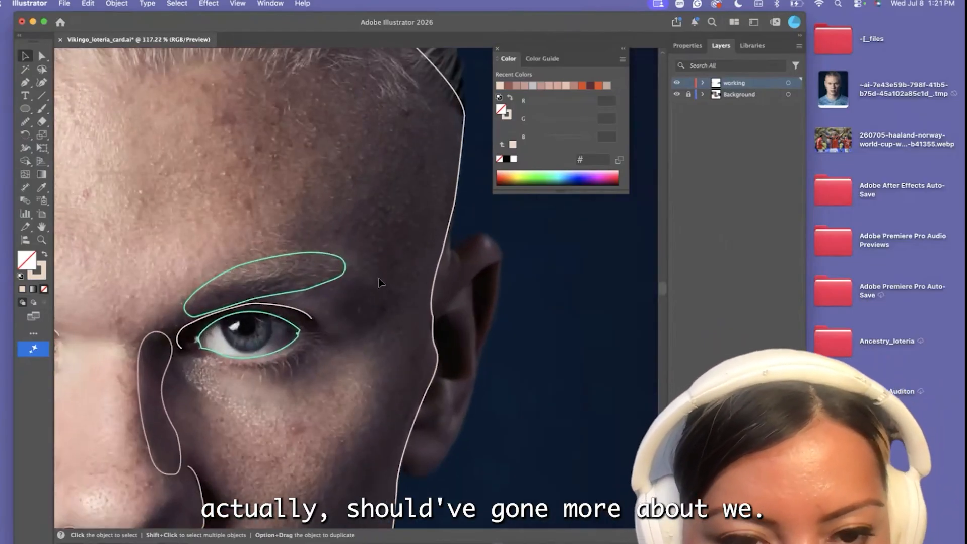
{"action": "scroll", "coordinate": [380, 283], "scroll_direction": "down", "scroll_amount": 2}
{"action": "left_click", "coordinate": [342, 284]}
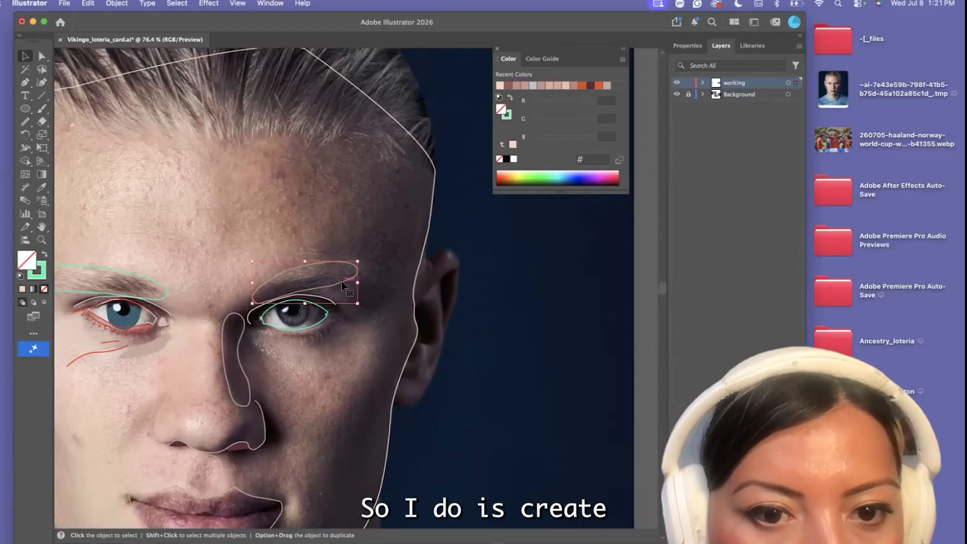
{"action": "key", "text": "p"}
{"action": "scroll", "coordinate": [333, 288], "scroll_direction": "up", "scroll_amount": 1}
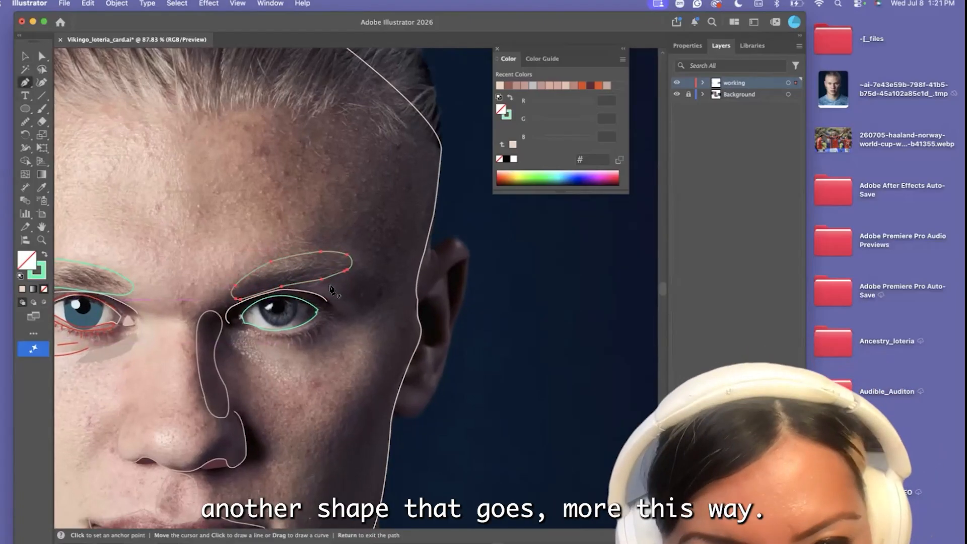
{"action": "left_click", "coordinate": [330, 283]}
{"action": "left_click_drag", "start_coordinate": [365, 295], "coordinate": [374, 306]}
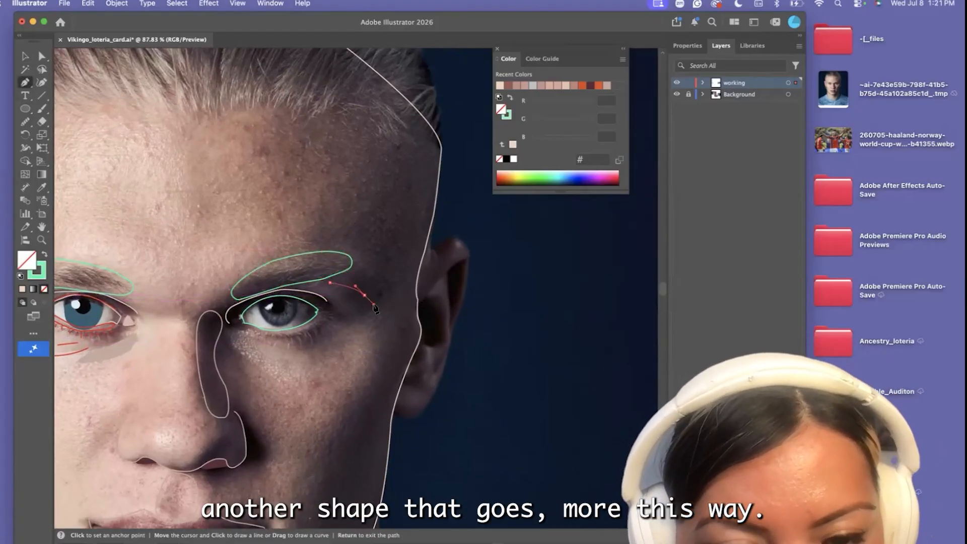
{"action": "left_click", "coordinate": [380, 291]}
{"action": "left_click", "coordinate": [365, 268]}
{"action": "left_click_drag", "start_coordinate": [358, 267], "coordinate": [324, 280]}
{"action": "left_click", "coordinate": [365, 268]}
{"action": "scroll", "coordinate": [309, 266], "scroll_direction": "up", "scroll_amount": 2}
{"action": "left_click", "coordinate": [304, 261]}
{"action": "left_click", "coordinate": [334, 285]}
Move the eyebrow's lower outer anchor to meet the corner of the extension shape, and adjust the curve at the extension's lower tip
{"action": "left_click", "coordinate": [40, 55]}
{"action": "scroll", "coordinate": [377, 300], "scroll_direction": "up", "scroll_amount": 3}
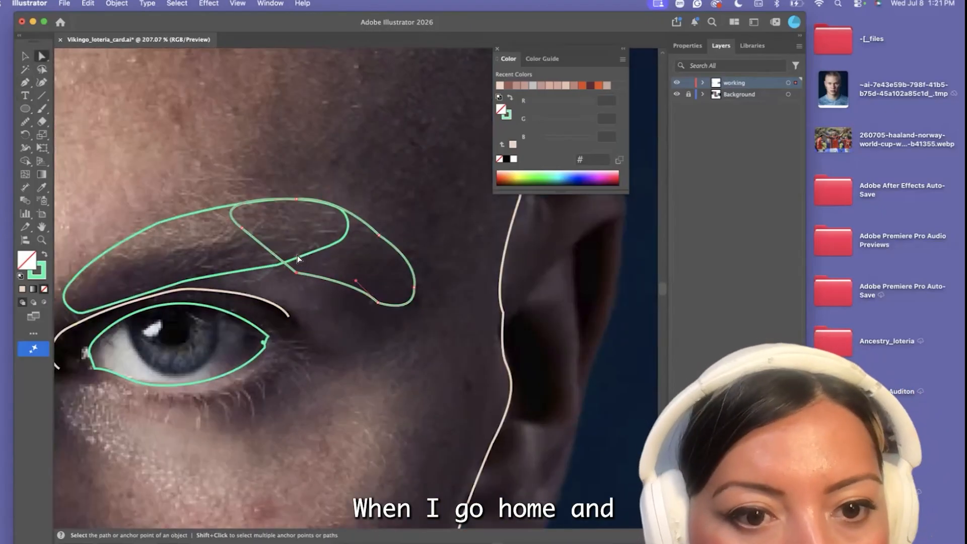
{"action": "left_click_drag", "start_coordinate": [280, 266], "coordinate": [296, 273]}
{"action": "left_click", "coordinate": [377, 303]}
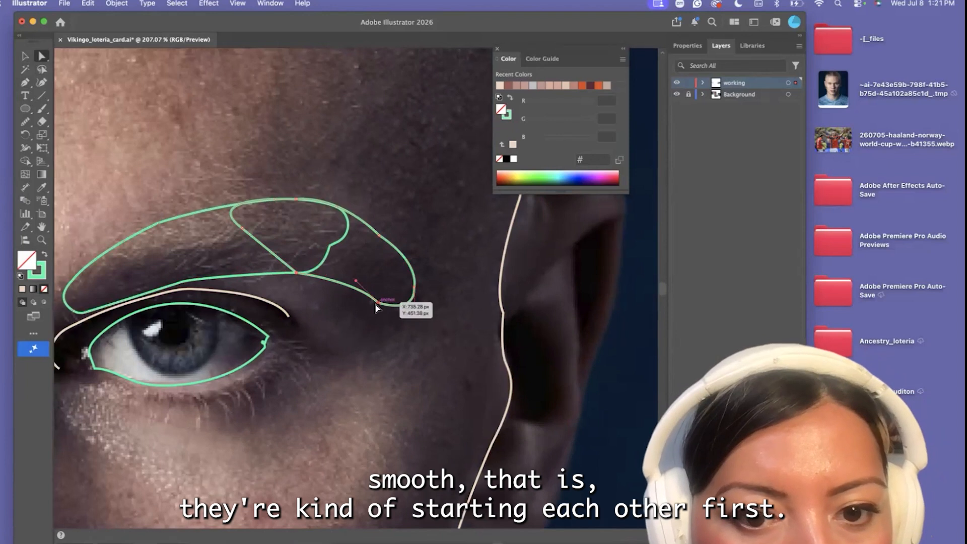
{"action": "left_click_drag", "start_coordinate": [383, 294], "coordinate": [389, 283]}
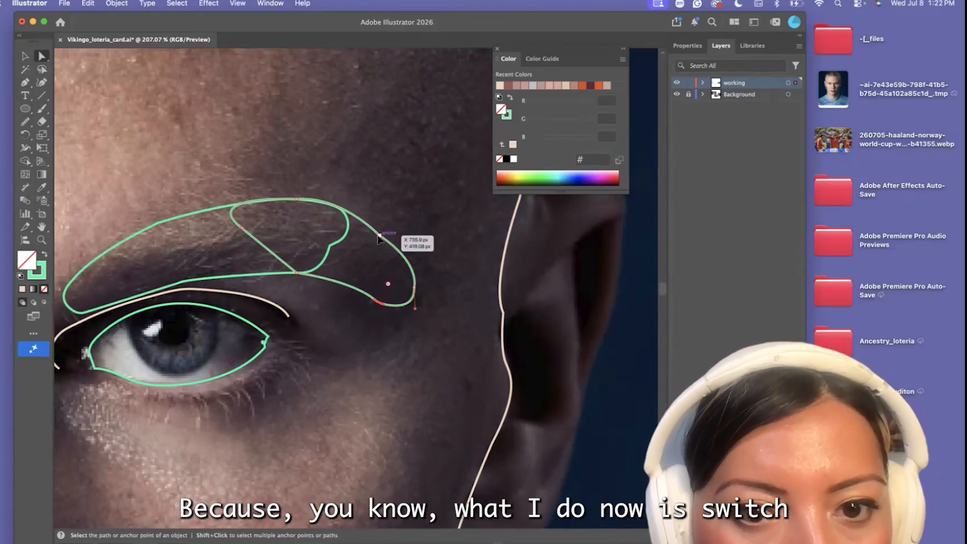
Turn the green strokes of the extension shape and the shadowed-side eyebrow into solid green #1cf7a8 fills, and deselect them
{"action": "scroll", "coordinate": [373, 313], "scroll_direction": "down", "scroll_amount": 3}
{"action": "key", "text": "v"}
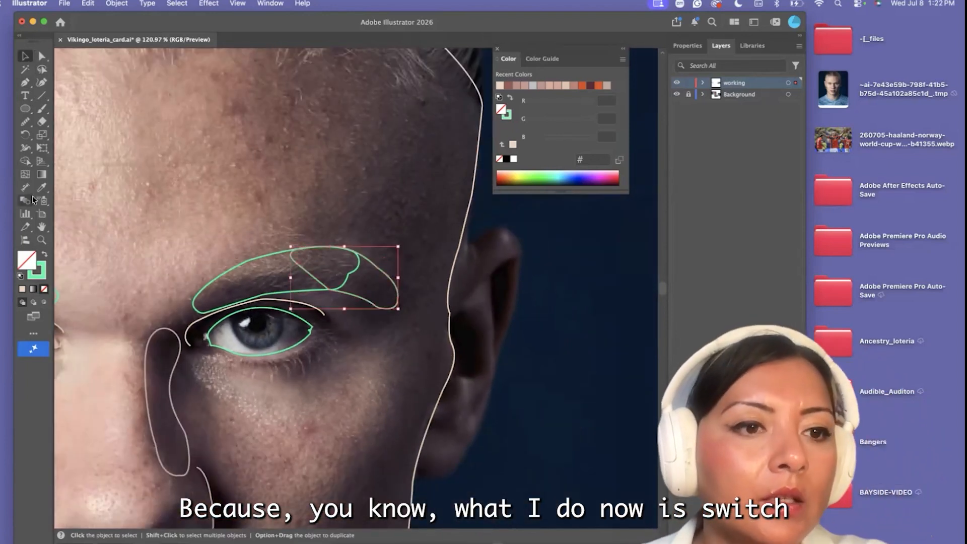
{"action": "left_click", "coordinate": [42, 258]}
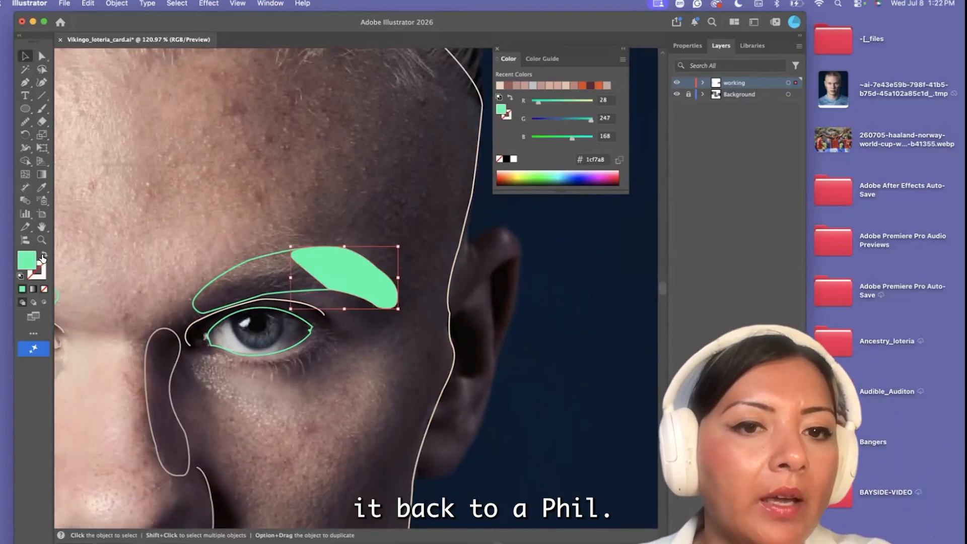
{"action": "left_click", "coordinate": [207, 286]}
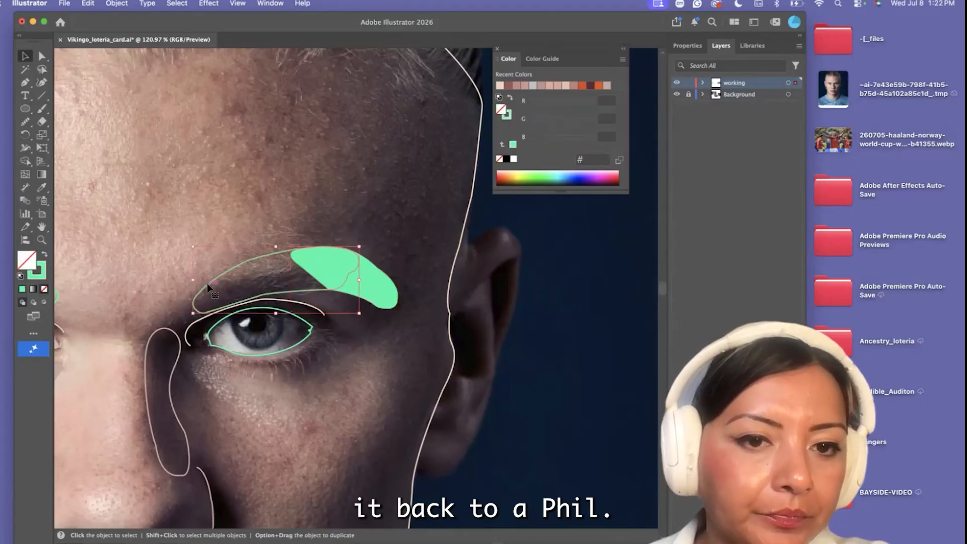
{"action": "left_click", "coordinate": [44, 253]}
{"action": "left_click", "coordinate": [178, 236]}
{"action": "scroll", "coordinate": [178, 236], "scroll_direction": "down", "scroll_amount": 3}
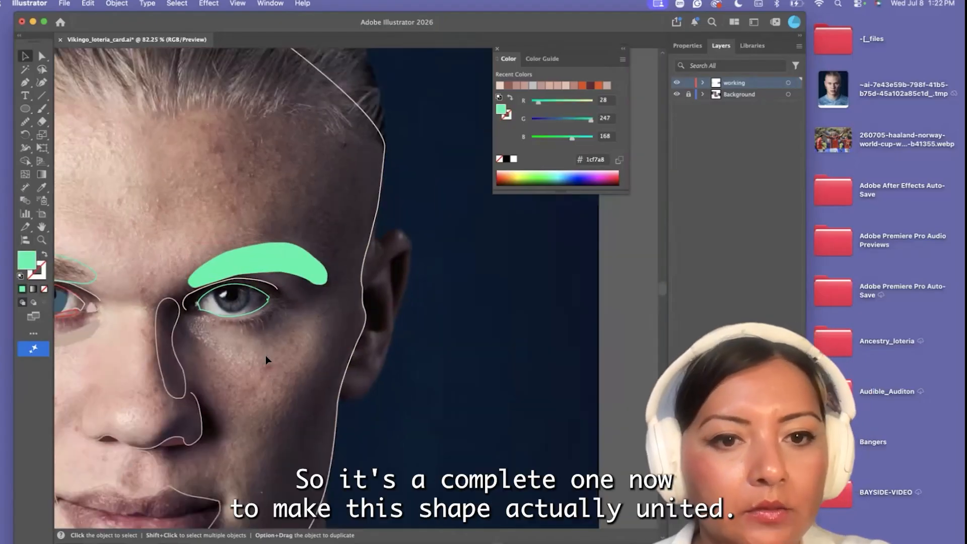
Refine the curve along the top edge of the eyebrow extension by adjusting its upper anchor's direction handle
{"action": "left_click", "coordinate": [42, 56]}
{"action": "scroll", "coordinate": [297, 277], "scroll_direction": "up", "scroll_amount": 5}
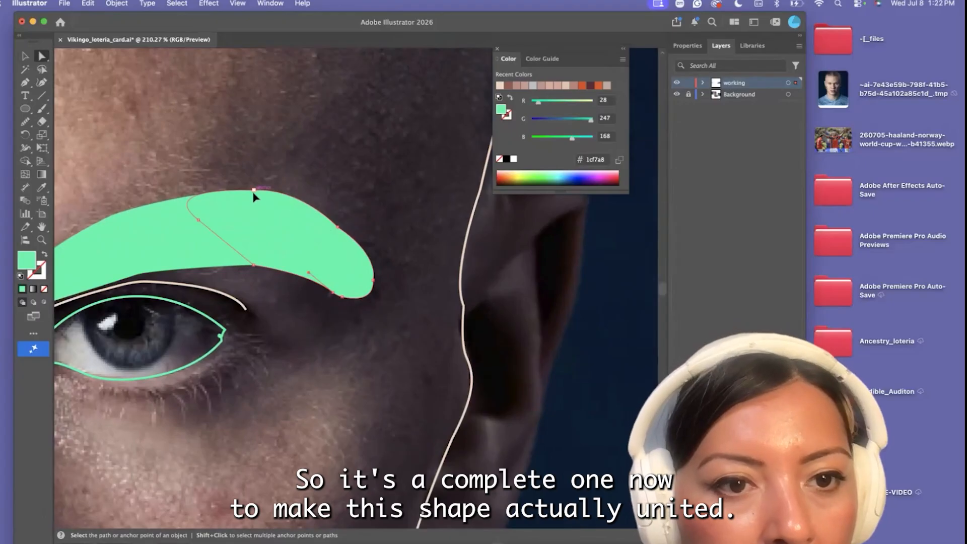
{"action": "left_click_drag", "start_coordinate": [298, 189], "coordinate": [294, 186]}
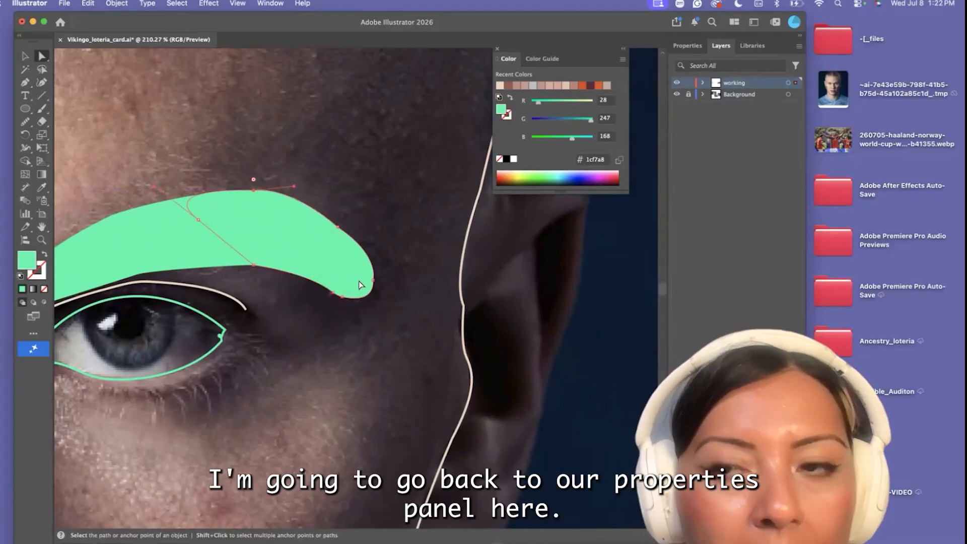
Select both the eyebrow and its extension as whole objects and unite them into a single shape
{"action": "left_click", "coordinate": [686, 46]}
{"action": "scroll", "coordinate": [477, 398], "scroll_direction": "down", "scroll_amount": 3}
{"action": "left_click", "coordinate": [25, 55]}
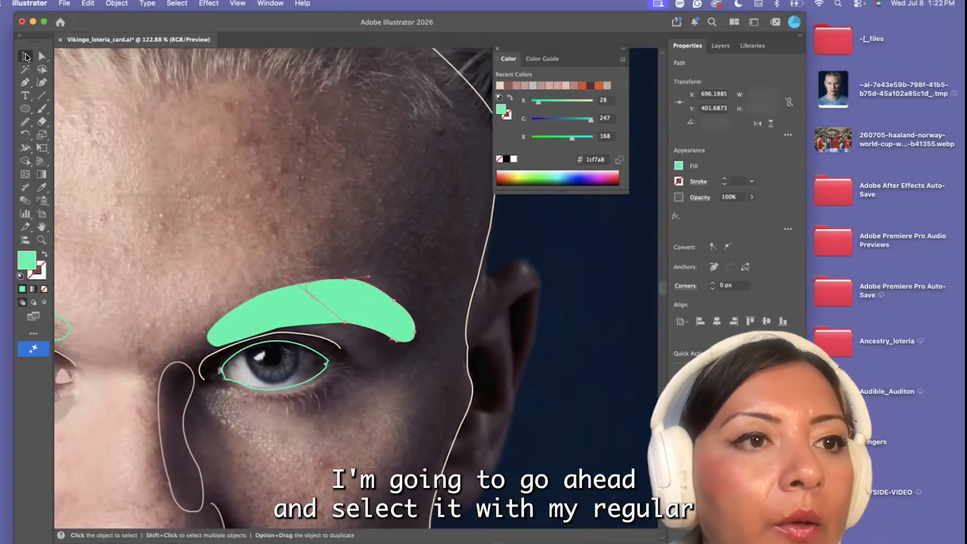
{"action": "left_click", "coordinate": [298, 292]}
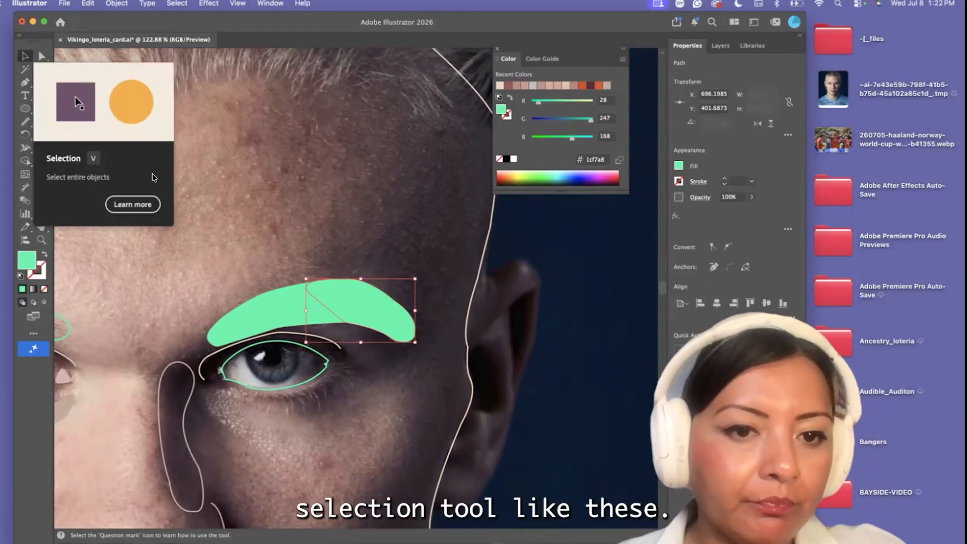
{"action": "left_click", "coordinate": [244, 309], "text": "shift"}
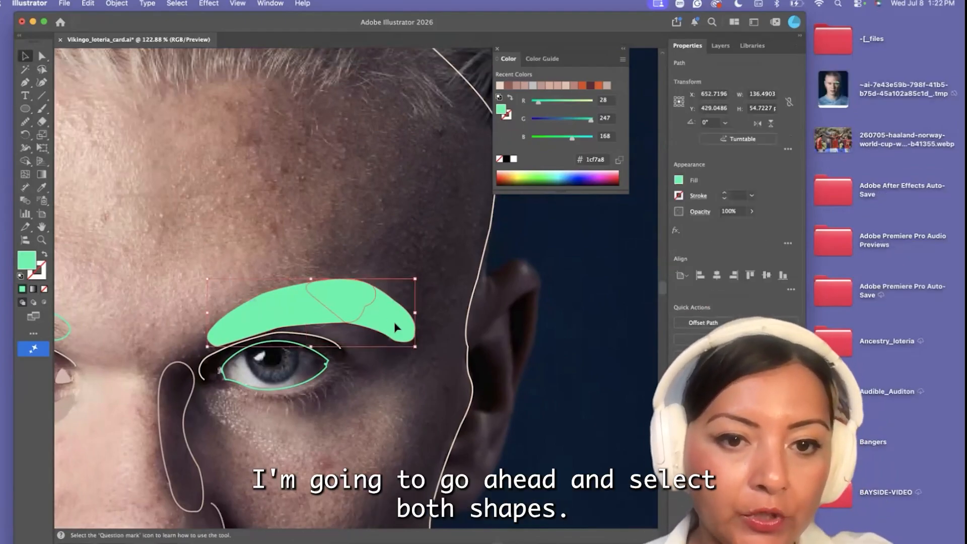
{"action": "left_click", "coordinate": [681, 321]}
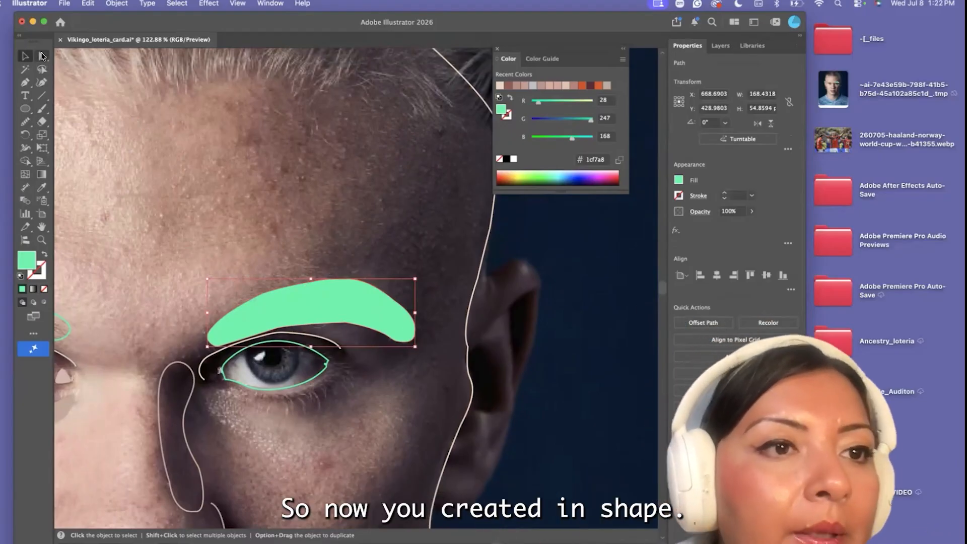
Fill the united eyebrow shape with the dark brown #563736 sampled from the other eyebrow in the photo
{"action": "left_click", "coordinate": [42, 56]}
{"action": "left_click", "coordinate": [42, 190]}
{"action": "scroll", "coordinate": [194, 112], "scroll_direction": "down", "scroll_amount": 5}
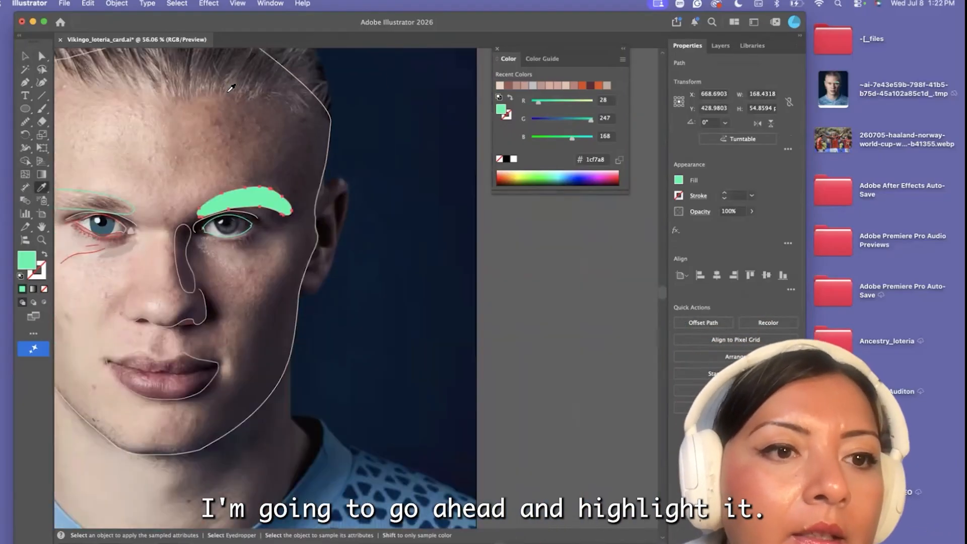
{"action": "left_click", "coordinate": [103, 204]}
{"action": "left_click", "coordinate": [42, 57]}
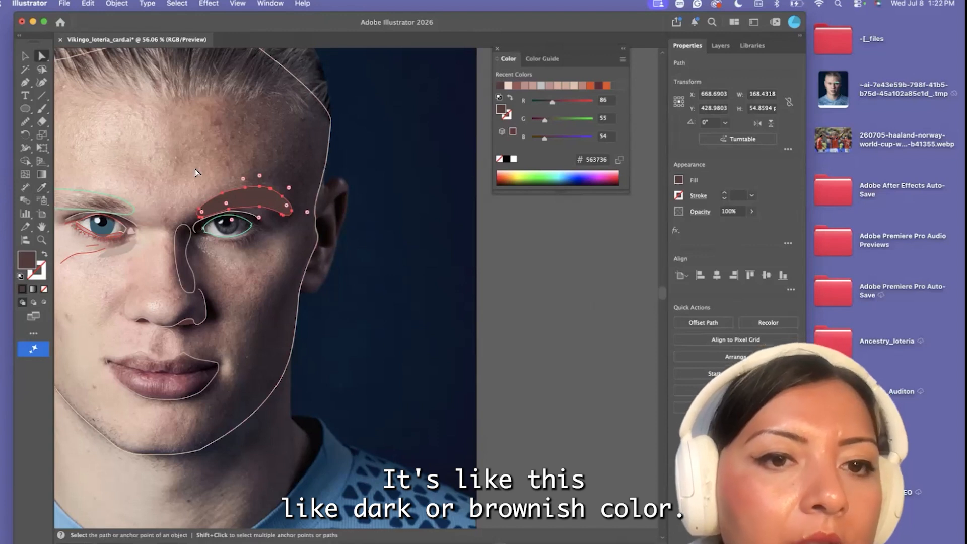
Refine the brown eyebrow's outline by adjusting anchors at its lower outer tip and midway along its lower and upper edges, and deselect it
{"action": "scroll", "coordinate": [218, 190], "scroll_direction": "up", "scroll_amount": 5}
{"action": "left_click", "coordinate": [432, 285]}
{"action": "left_click", "coordinate": [427, 267]}
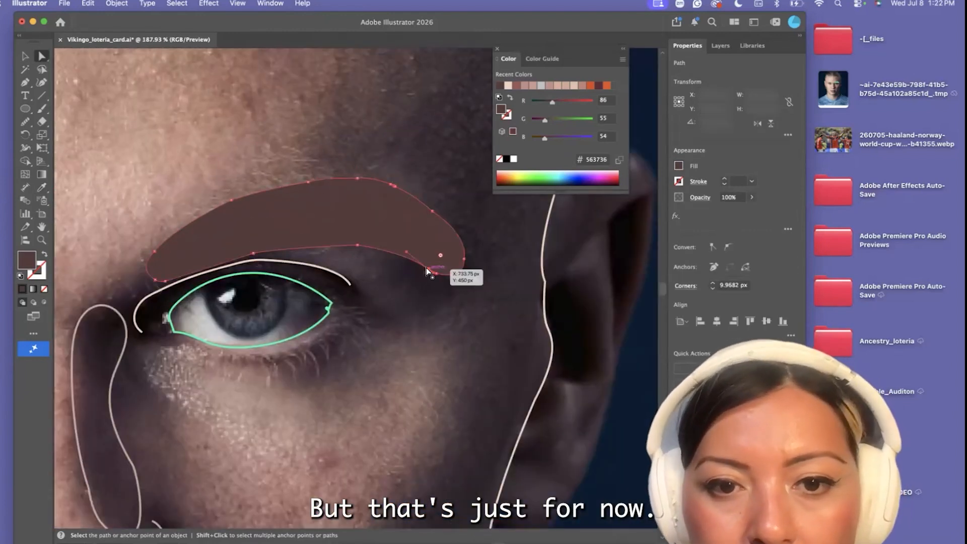
{"action": "left_click_drag", "start_coordinate": [352, 246], "coordinate": [349, 244]}
{"action": "left_click", "coordinate": [366, 184]}
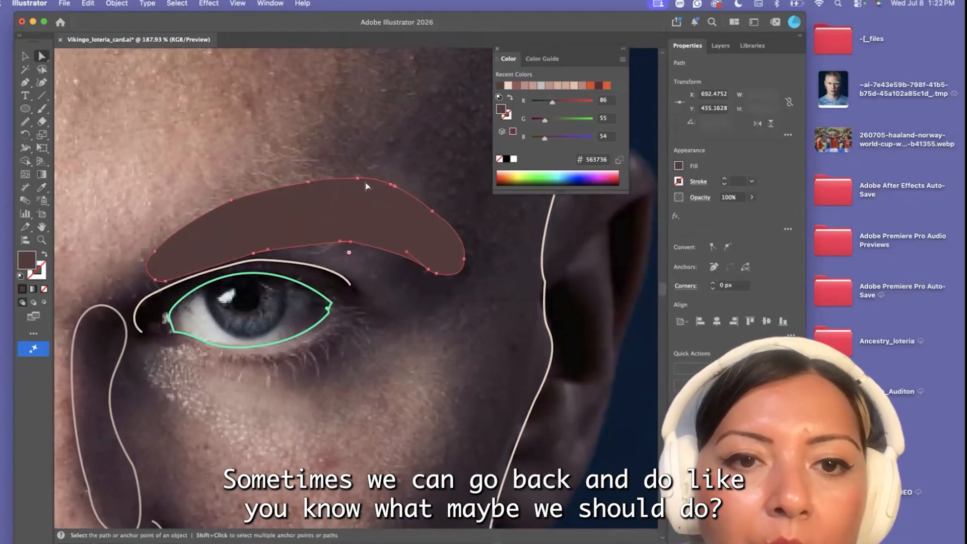
{"action": "left_click_drag", "start_coordinate": [355, 180], "coordinate": [350, 178]}
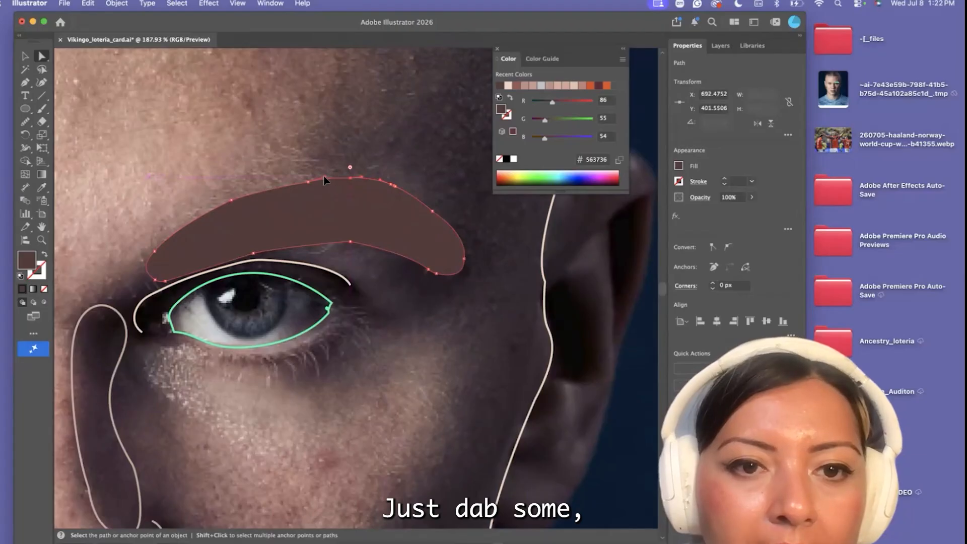
{"action": "scroll", "coordinate": [293, 262], "scroll_direction": "down", "scroll_amount": 5}
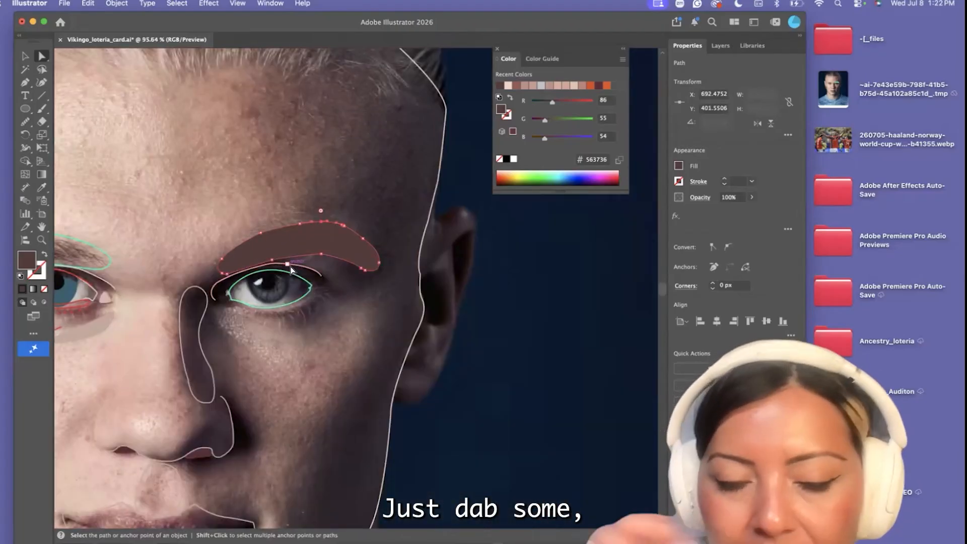
{"action": "scroll", "coordinate": [110, 321], "scroll_direction": "down", "scroll_amount": 3}
{"action": "left_click", "coordinate": [268, 226]}
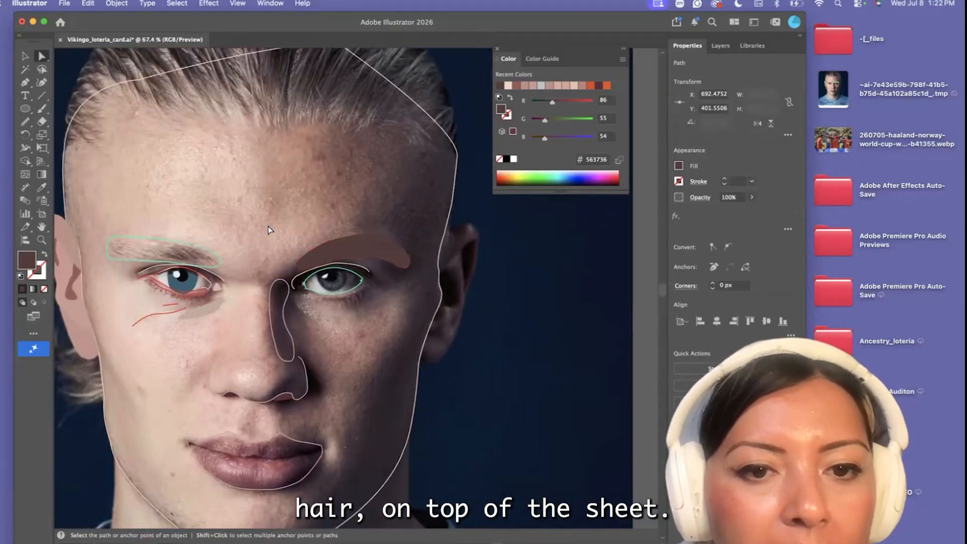
Smooth the crest of the cream upper-eyelid line above the shadowed-side eye
{"action": "scroll", "coordinate": [371, 266], "scroll_direction": "up", "scroll_amount": 4}
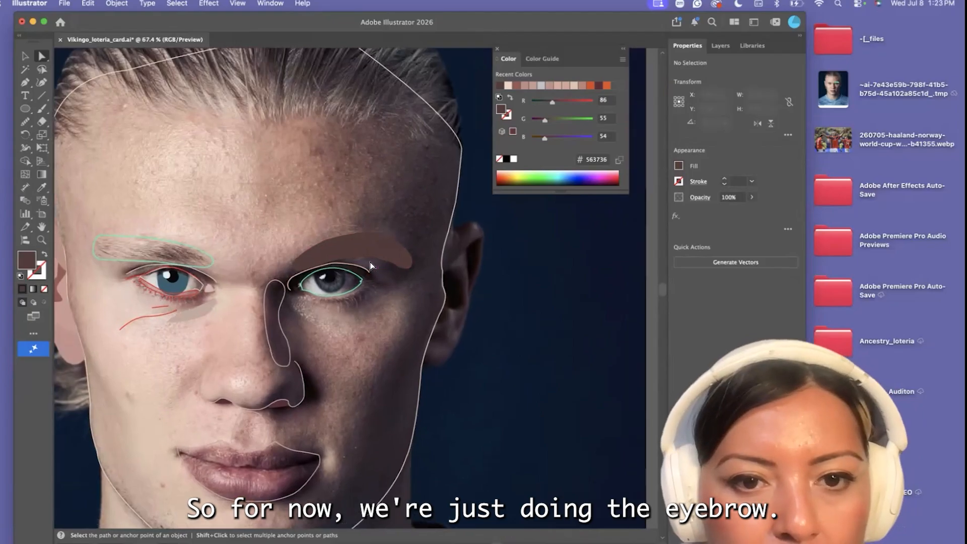
{"action": "left_click", "coordinate": [318, 266]}
{"action": "scroll", "coordinate": [318, 266], "scroll_direction": "up", "scroll_amount": 5}
{"action": "left_click", "coordinate": [274, 259]}
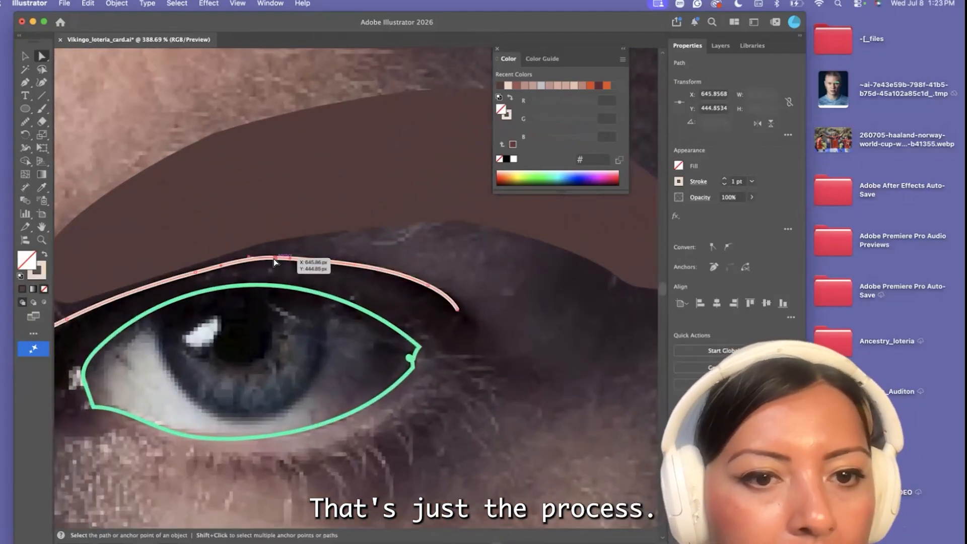
{"action": "left_click", "coordinate": [28, 123]}
{"action": "left_click", "coordinate": [76, 111]}
{"action": "left_click_drag", "start_coordinate": [235, 265], "coordinate": [316, 267]}
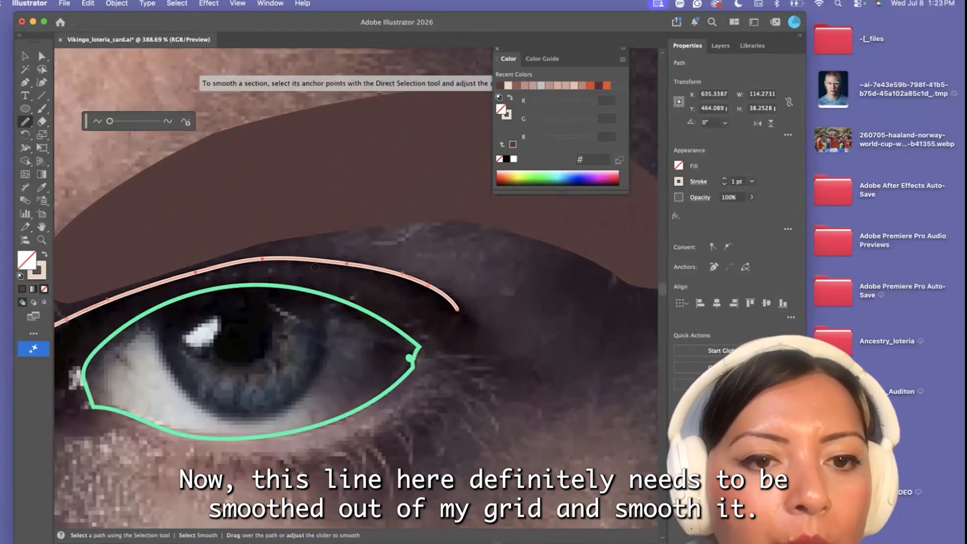
{"action": "scroll", "coordinate": [252, 264], "scroll_direction": "down", "scroll_amount": 5}
{"action": "left_click", "coordinate": [42, 56]}
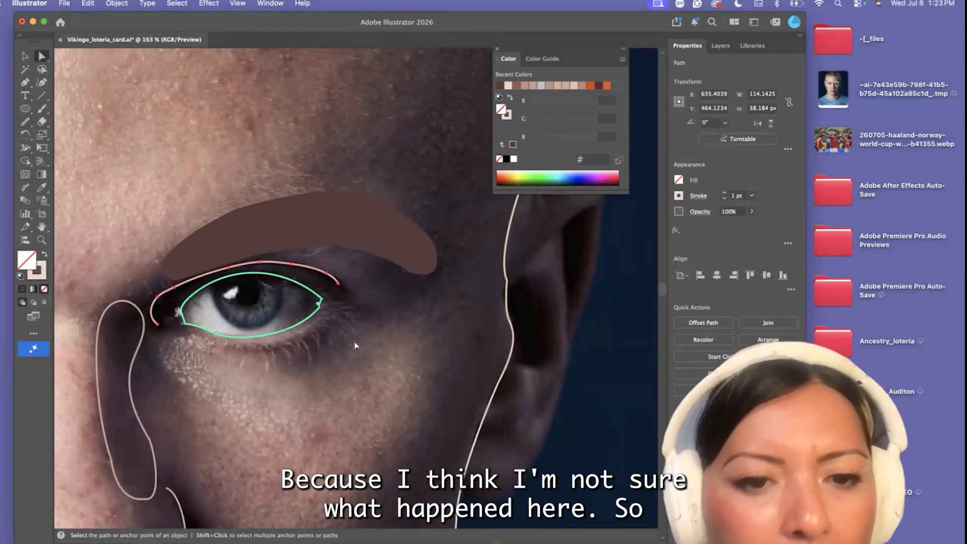
Delete the surplus anchor points forming the small loop at the outer corner of the green eye outline, and deselect it
{"action": "scroll", "coordinate": [313, 314], "scroll_direction": "up", "scroll_amount": 5}
{"action": "left_click", "coordinate": [335, 276]}
{"action": "scroll", "coordinate": [338, 291], "scroll_direction": "up", "scroll_amount": 8}
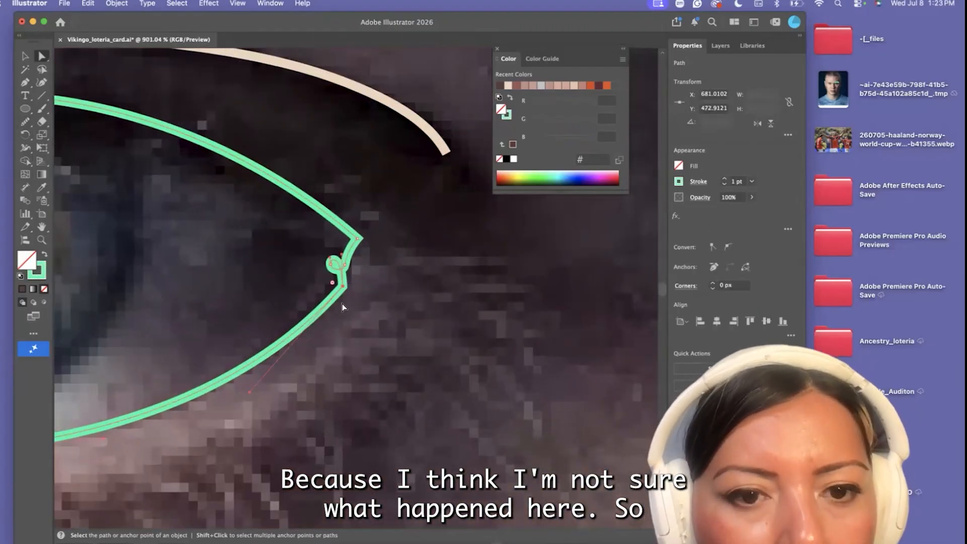
{"action": "left_click_drag", "start_coordinate": [22, 84], "coordinate": [66, 104]}
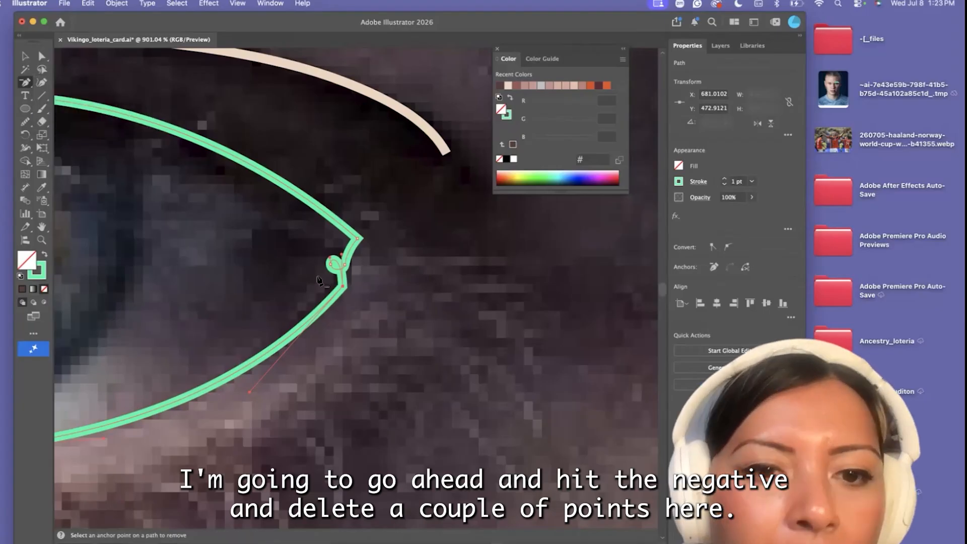
{"action": "left_click", "coordinate": [341, 340]}
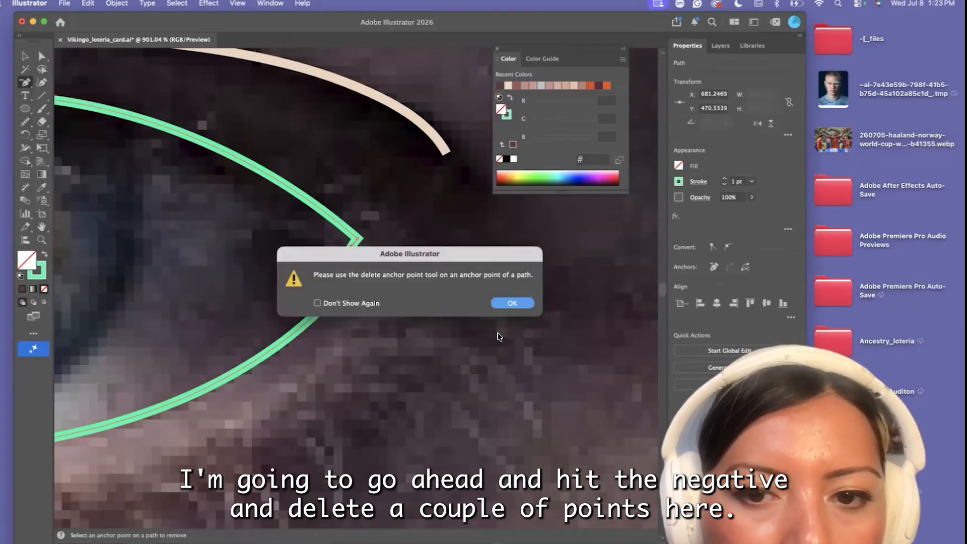
{"action": "key", "text": "Return"}
{"action": "scroll", "coordinate": [312, 264], "scroll_direction": "up", "scroll_amount": 8}
{"action": "left_click", "coordinate": [311, 263]}
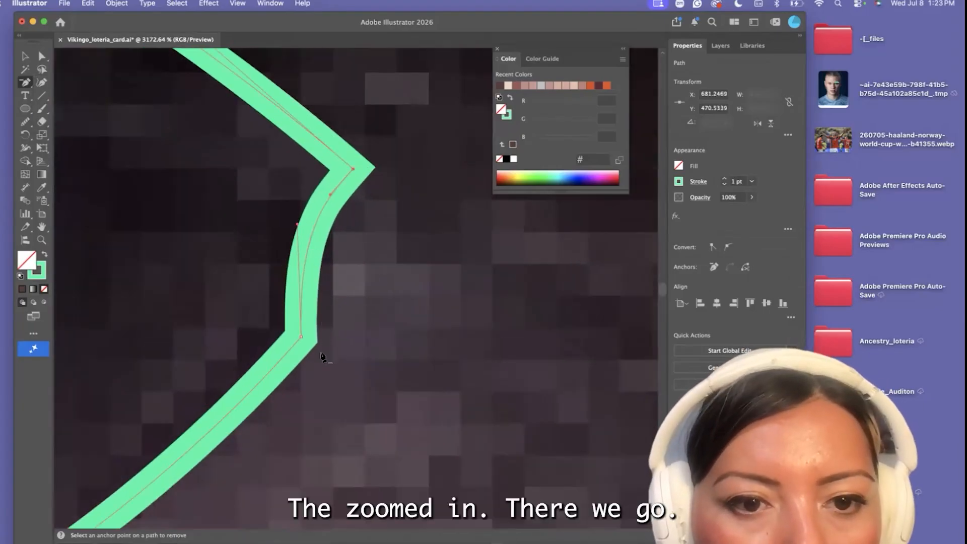
{"action": "scroll", "coordinate": [353, 313], "scroll_direction": "down", "scroll_amount": 8}
{"action": "key", "text": "a"}
{"action": "scroll", "coordinate": [378, 332], "scroll_direction": "down", "scroll_amount": 6}
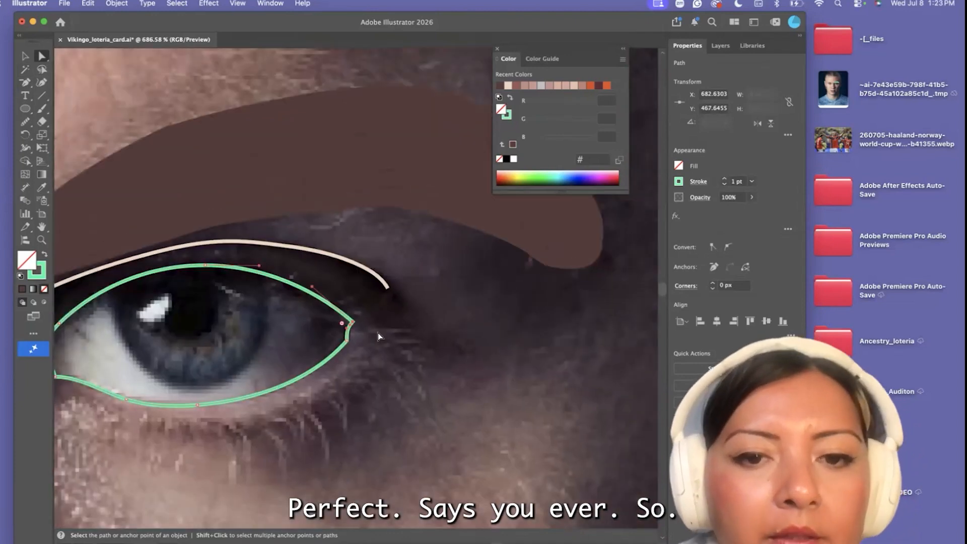
{"action": "scroll", "coordinate": [371, 350], "scroll_direction": "up", "scroll_amount": 3}
{"action": "left_click", "coordinate": [396, 362]}
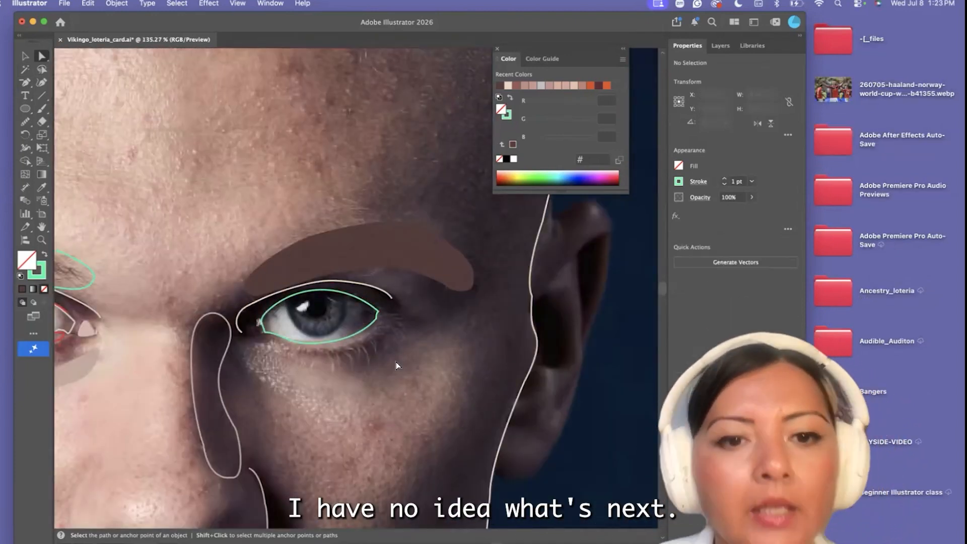
Start a lower-lid shape with the Pen tool, tracing along the eye outline's lower edge from its outer corner towards the inner corner
{"action": "scroll", "coordinate": [388, 393], "scroll_direction": "down", "scroll_amount": 4}
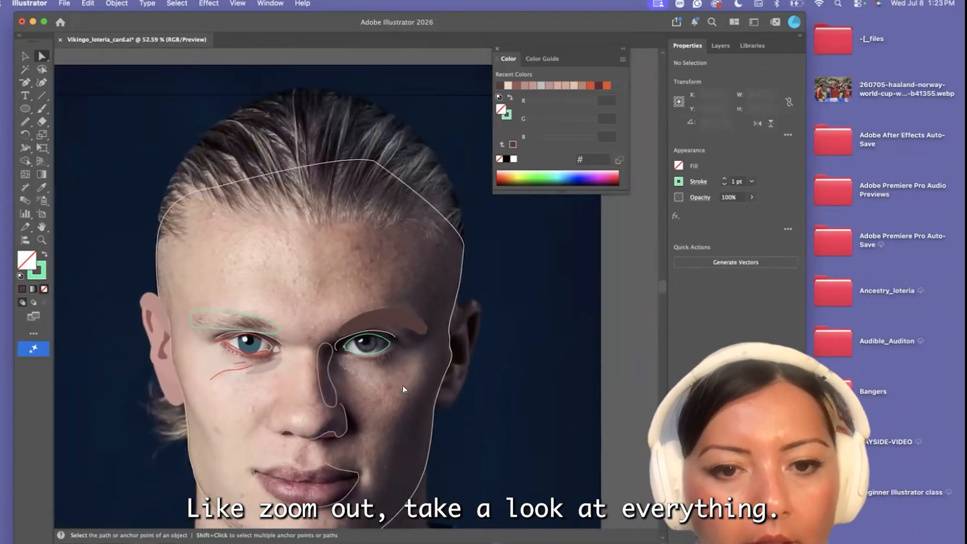
{"action": "scroll", "coordinate": [401, 375], "scroll_direction": "up", "scroll_amount": 5}
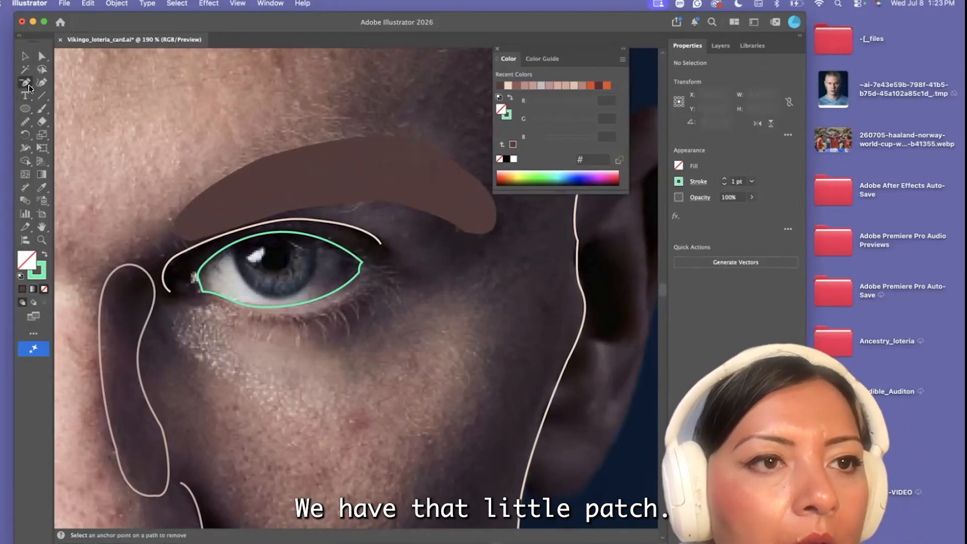
{"action": "left_click_drag", "start_coordinate": [29, 87], "coordinate": [68, 82]}
{"action": "scroll", "coordinate": [309, 253], "scroll_direction": "up", "scroll_amount": 2}
{"action": "left_click", "coordinate": [391, 292]}
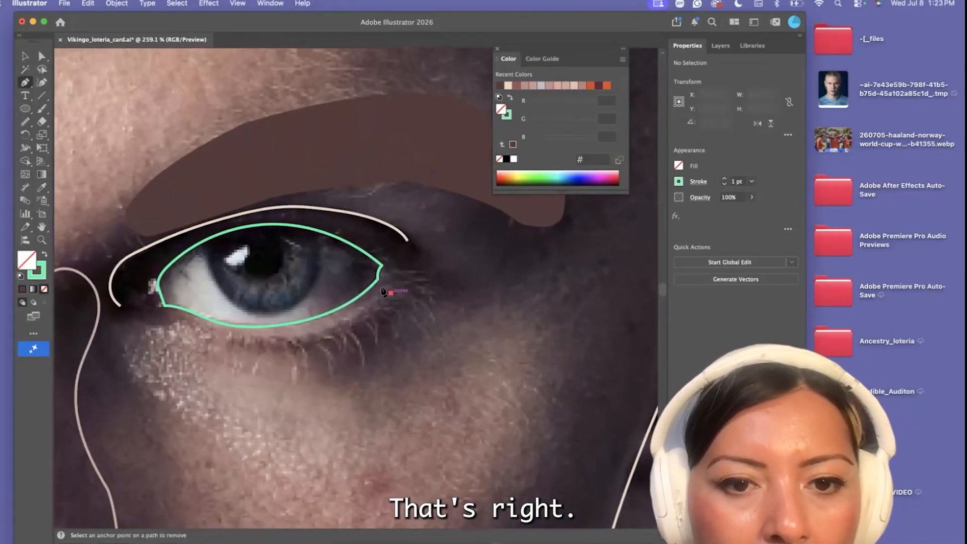
{"action": "left_click", "coordinate": [378, 278]}
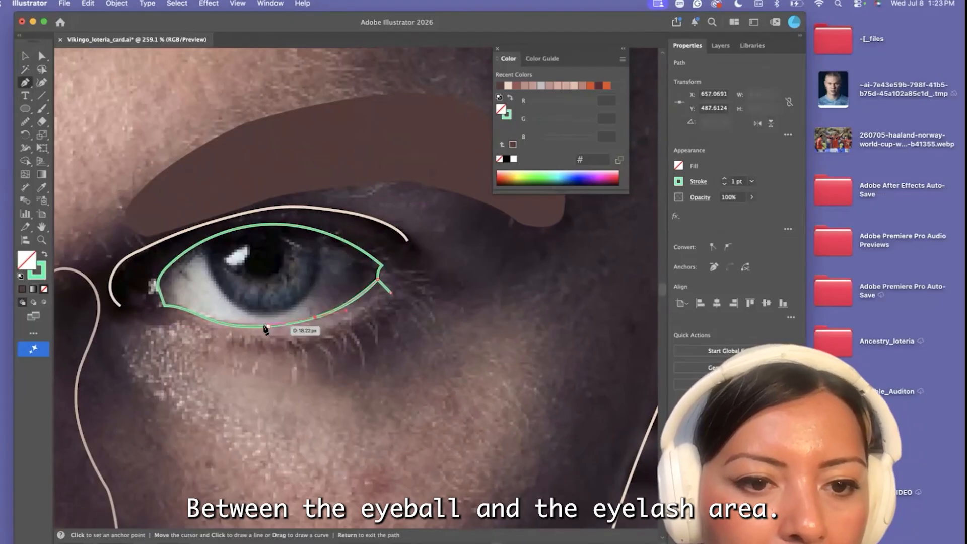
{"action": "left_click", "coordinate": [264, 327]}
{"action": "scroll", "coordinate": [182, 334], "scroll_direction": "up", "scroll_amount": 2}
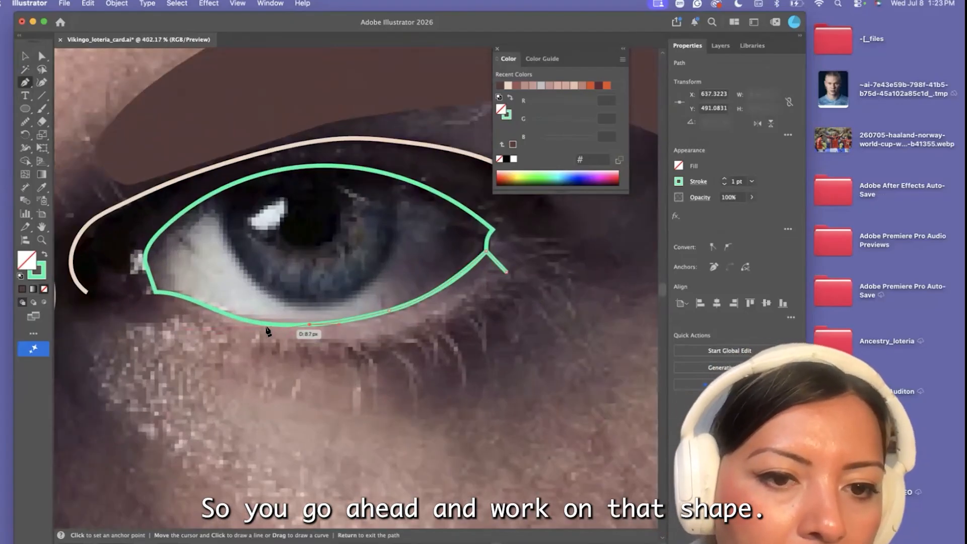
{"action": "left_click", "coordinate": [253, 325]}
{"action": "left_click_drag", "start_coordinate": [220, 312], "coordinate": [201, 304]}
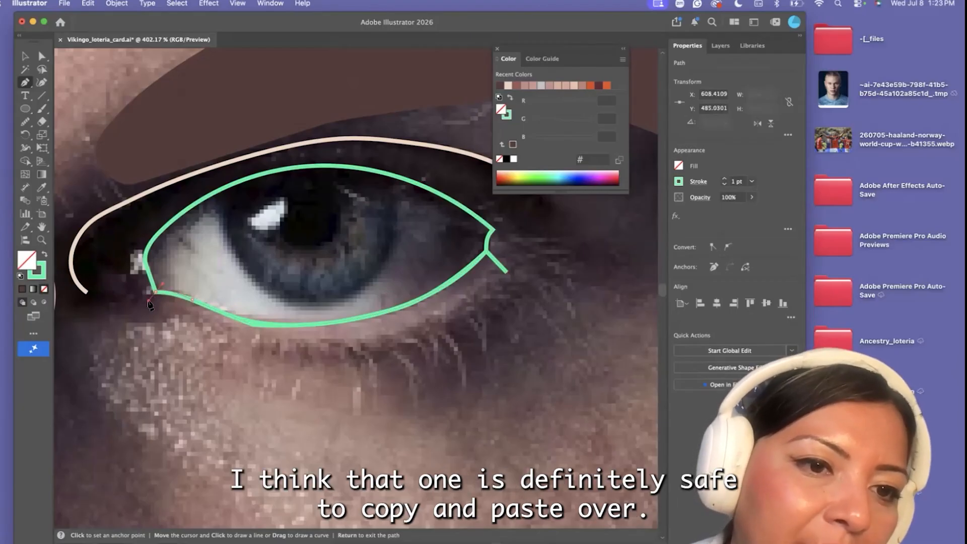
Trace the lower-lid shape's bottom edge along the lash line back to the outer corner, and close the path
{"action": "left_click_drag", "start_coordinate": [174, 314], "coordinate": [175, 319]}
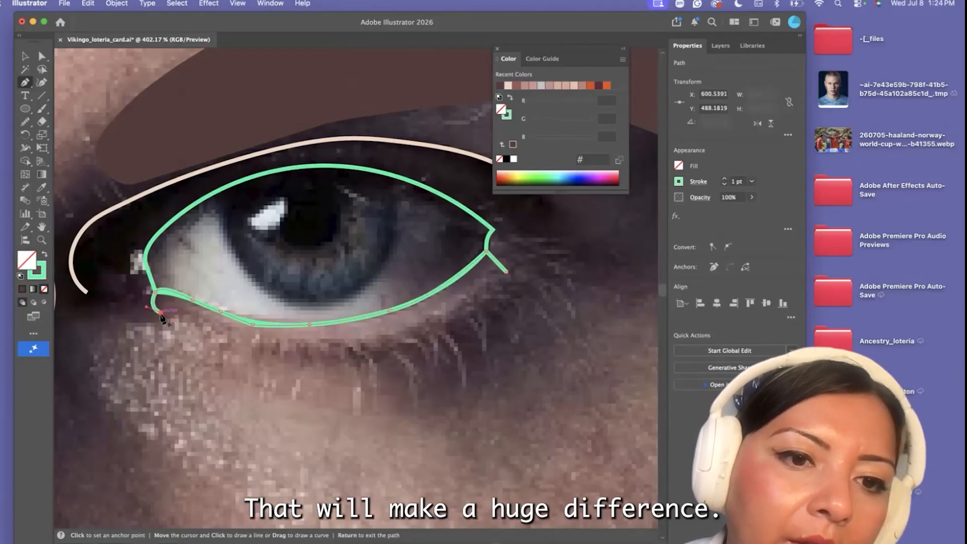
{"action": "left_click", "coordinate": [333, 342]}
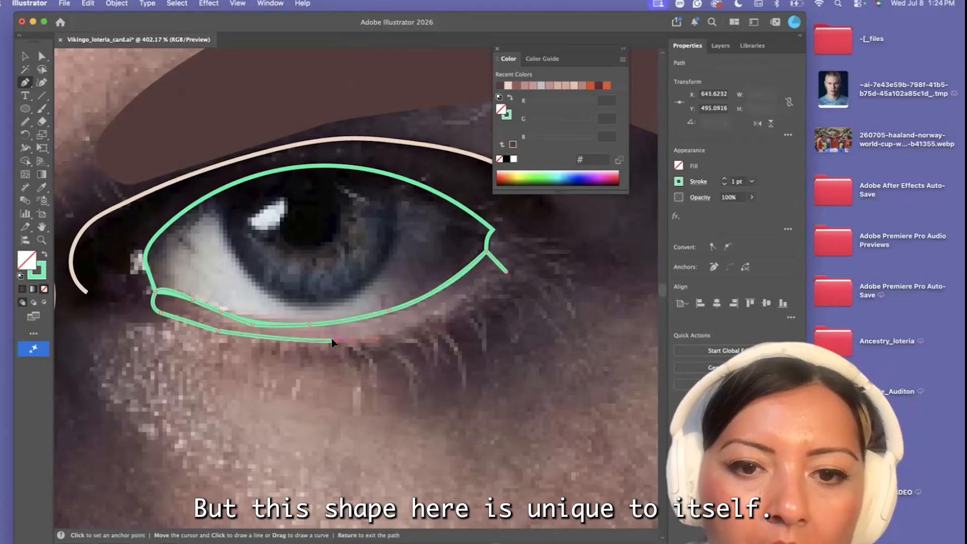
{"action": "left_click_drag", "start_coordinate": [468, 288], "coordinate": [469, 288]}
{"action": "left_click", "coordinate": [441, 312]}
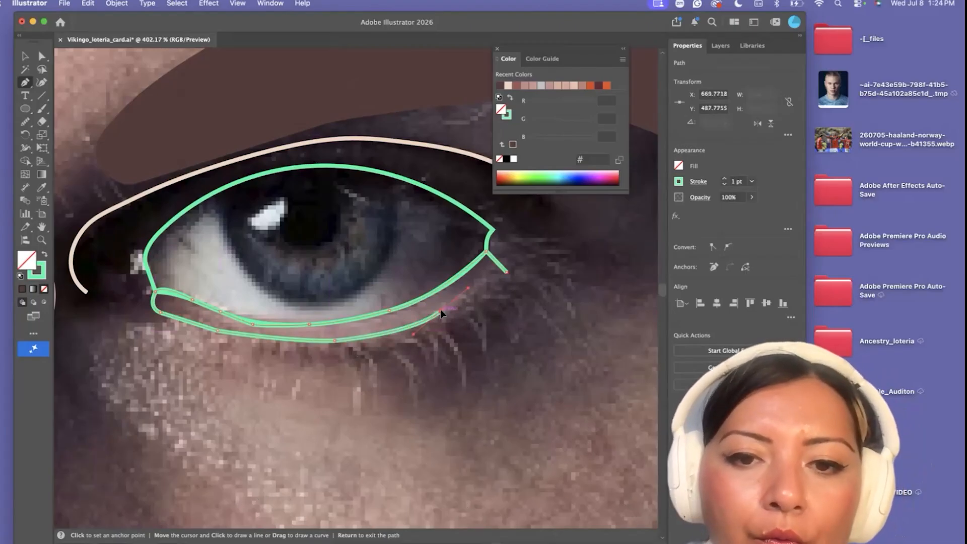
{"action": "left_click", "coordinate": [507, 273]}
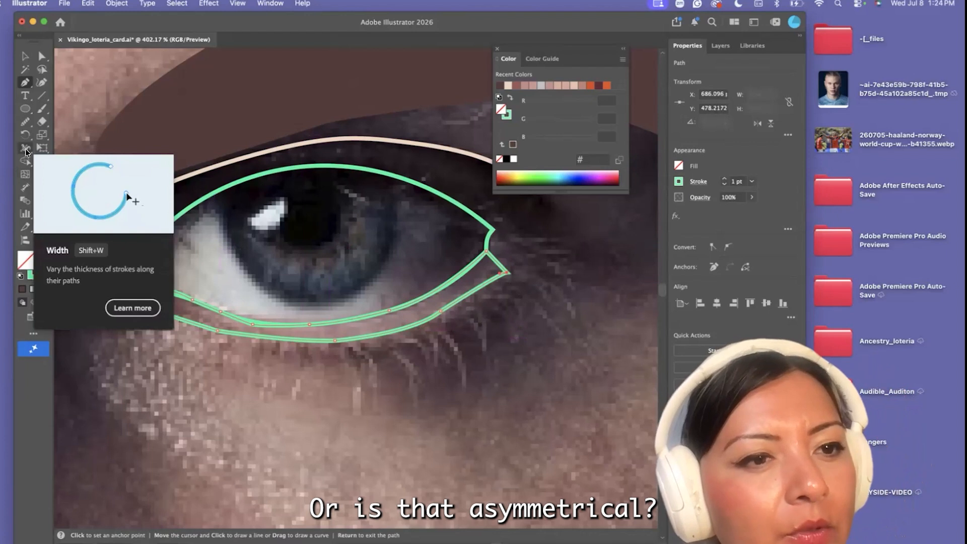
Smooth the lower-lid shape's edge, fill it with the sampled mauve #99797a, and deselect it
{"action": "left_click_drag", "start_coordinate": [21, 125], "coordinate": [100, 149]}
{"action": "left_click_drag", "start_coordinate": [265, 324], "coordinate": [404, 325]}
{"action": "scroll", "coordinate": [404, 324], "scroll_direction": "down", "scroll_amount": 5}
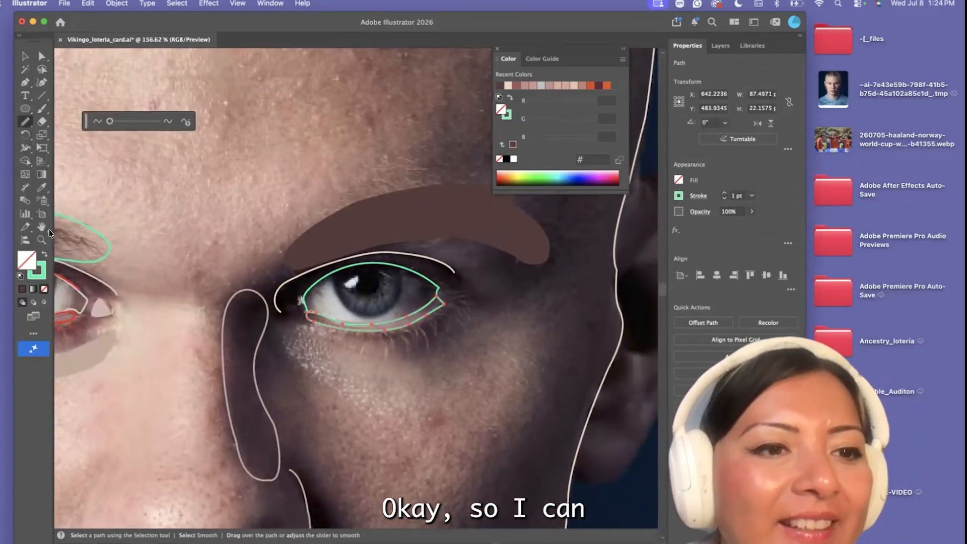
{"action": "left_click", "coordinate": [41, 188]}
{"action": "scroll", "coordinate": [380, 339], "scroll_direction": "up", "scroll_amount": 3}
{"action": "left_click", "coordinate": [412, 303]}
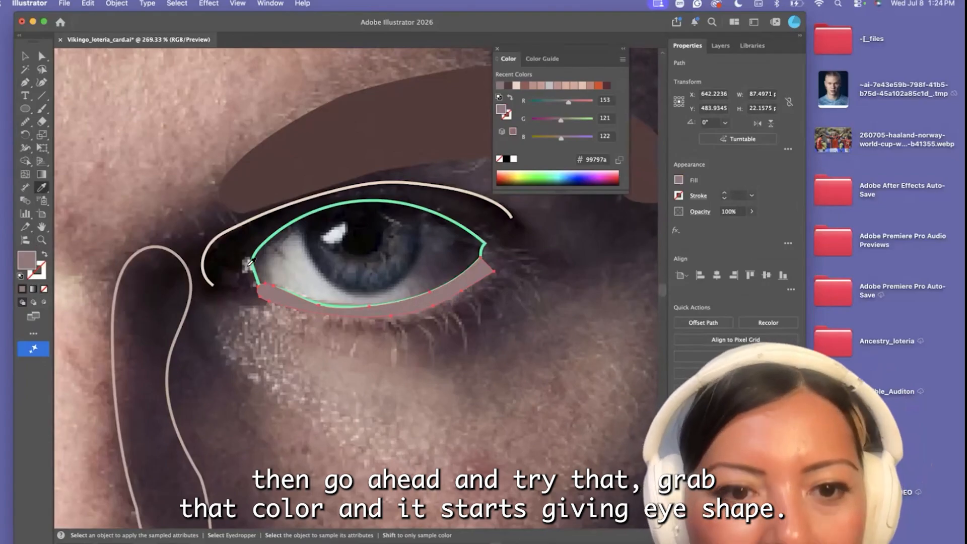
{"action": "scroll", "coordinate": [249, 262], "scroll_direction": "down", "scroll_amount": 4}
{"action": "key", "text": "a"}
Give the shadowed-side eye outline the same light stroke as the lit-side eye outline by sampling it
{"action": "scroll", "coordinate": [283, 325], "scroll_direction": "left", "scroll_amount": 5}
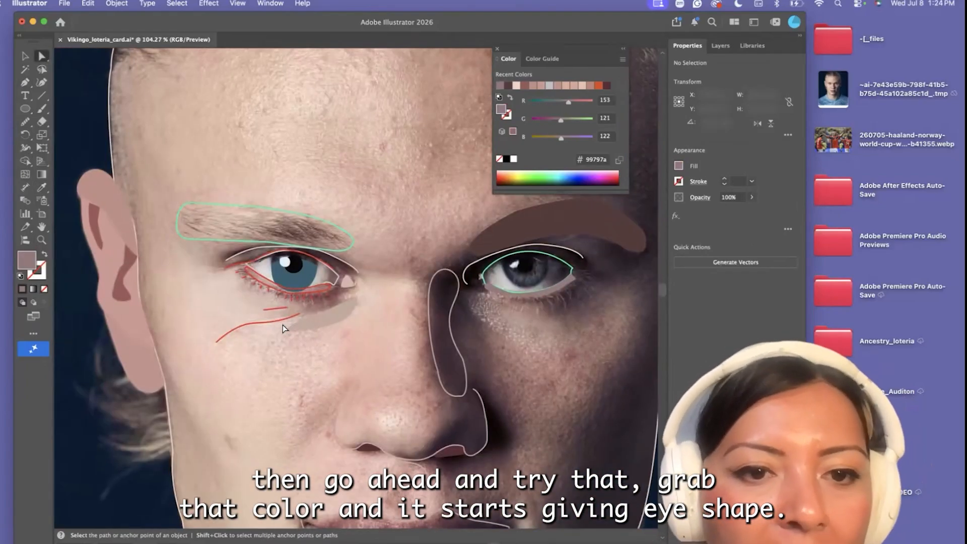
{"action": "left_click", "coordinate": [491, 265]}
{"action": "left_click", "coordinate": [41, 187]}
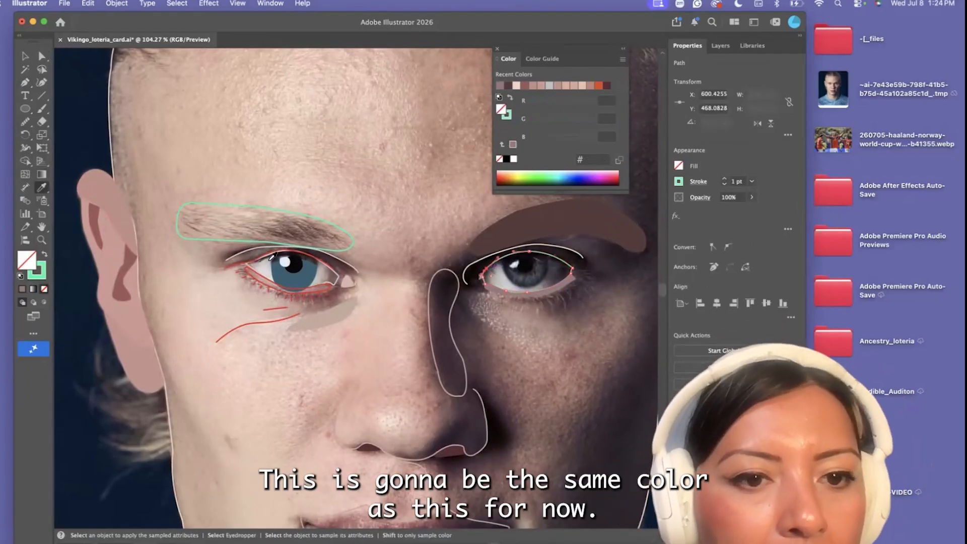
{"action": "scroll", "coordinate": [249, 264], "scroll_direction": "up", "scroll_amount": 5}
{"action": "left_click", "coordinate": [240, 262]}
{"action": "scroll", "coordinate": [239, 262], "scroll_direction": "down", "scroll_amount": 3}
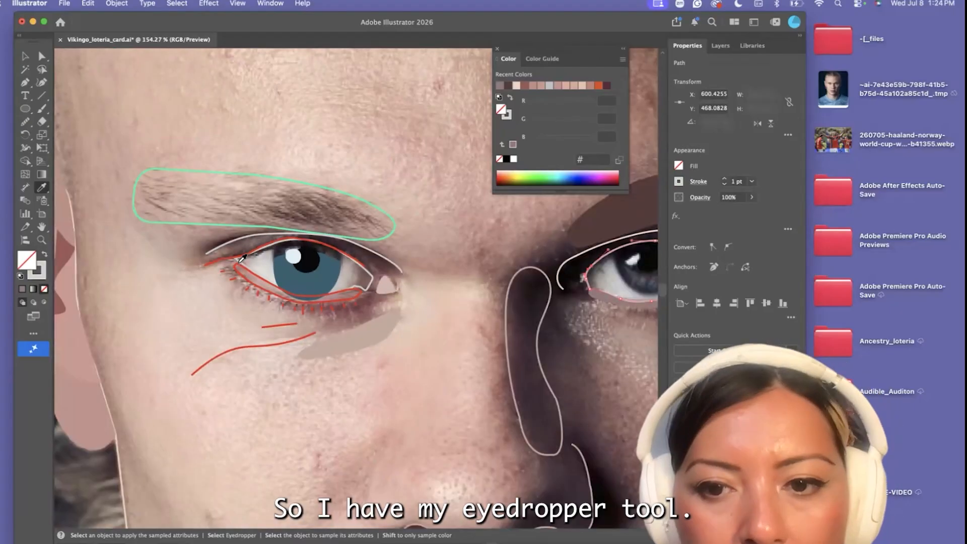
Swap the lit-side eye outline's stroke and fill so that the eye white is solid #d2d0cc without a stroke
{"action": "scroll", "coordinate": [240, 263], "scroll_direction": "right", "scroll_amount": 4}
{"action": "key", "text": "v"}
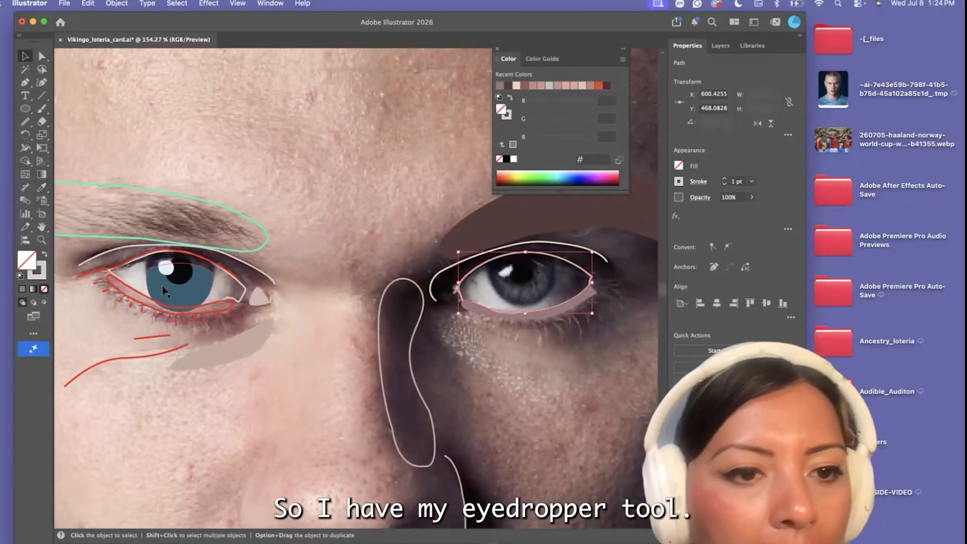
{"action": "scroll", "coordinate": [194, 297], "scroll_direction": "up", "scroll_amount": 4}
{"action": "left_click", "coordinate": [266, 304]}
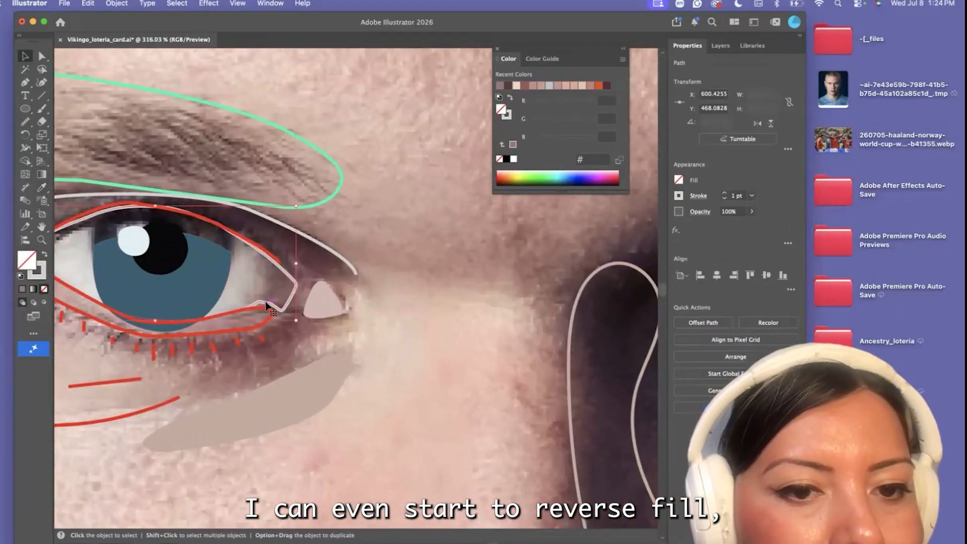
{"action": "left_click", "coordinate": [43, 256]}
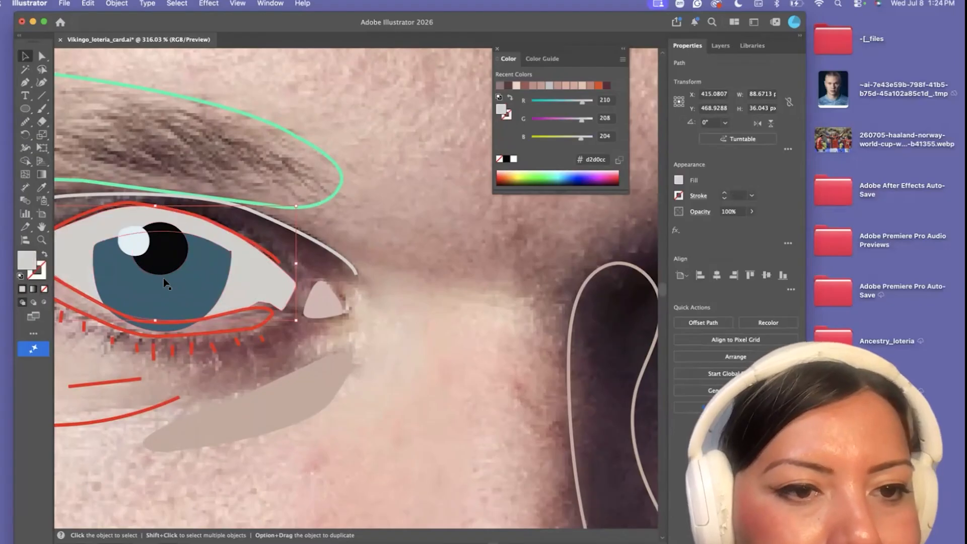
Swap the lit-side eye white's fill and stroke so that it is an unfilled outline
{"action": "scroll", "coordinate": [163, 278], "scroll_direction": "left", "scroll_amount": 4}
{"action": "left_click", "coordinate": [239, 255]}
{"action": "left_click_drag", "start_coordinate": [313, 277], "coordinate": [279, 256]}
{"action": "left_click", "coordinate": [363, 297]}
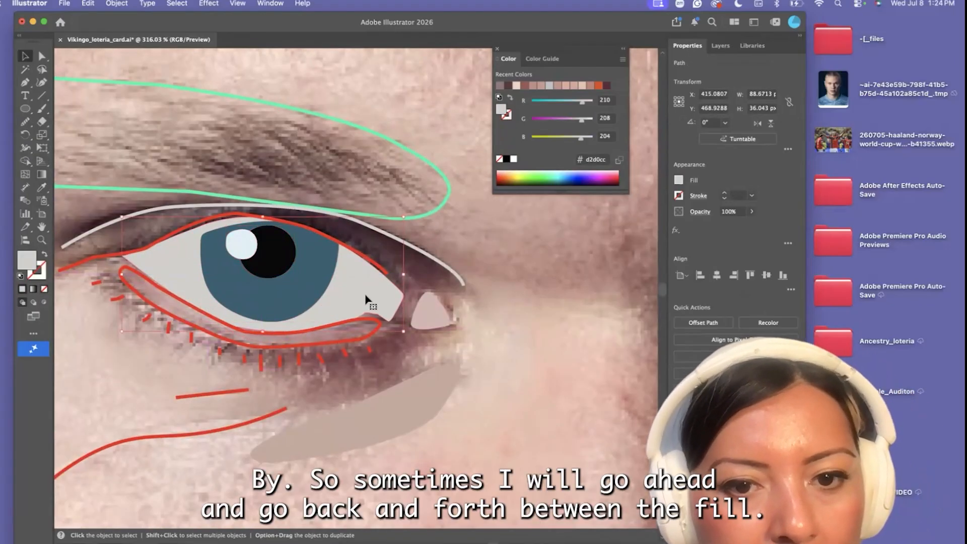
{"action": "left_click", "coordinate": [45, 256]}
Try to group the lit-side eye's blue iris with its pupil and highlight
{"action": "left_click_drag", "start_coordinate": [320, 305], "coordinate": [298, 382]}
{"action": "mouse_move", "coordinate": [270, 259]}
{"action": "left_mouse_down"}
{"action": "mouse_move", "coordinate": [272, 297]}
{"action": "mouse_move", "coordinate": [271, 263]}
{"action": "left_mouse_up"}
{"action": "left_click_drag", "start_coordinate": [283, 316], "coordinate": [290, 233]}
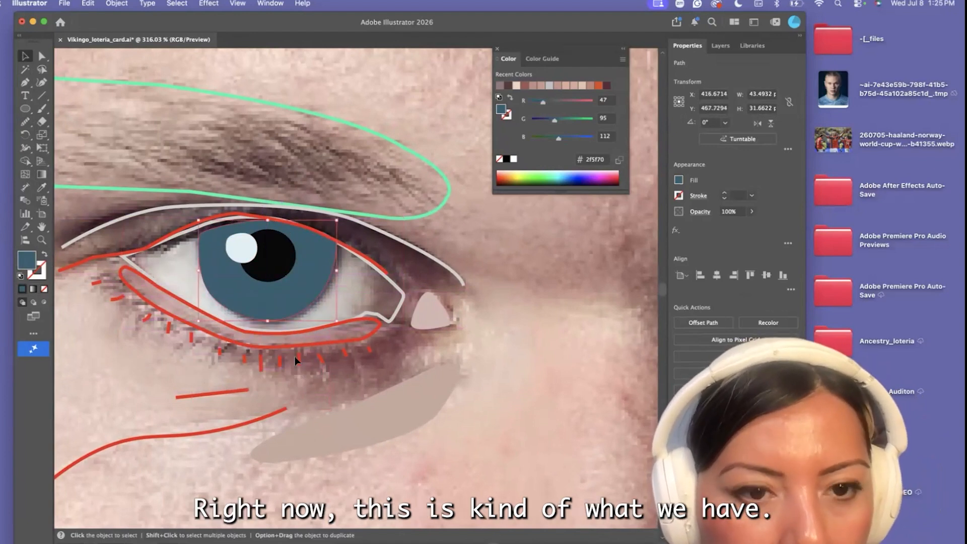
{"action": "left_click", "coordinate": [276, 270], "text": "shift"}
{"action": "left_click", "coordinate": [239, 257], "text": "shift"}
{"action": "left_click", "coordinate": [117, 3]}
{"action": "left_click", "coordinate": [130, 85]}
Try to duplicate the lit-side iris by copying and pasting it, and undo the paste
{"action": "scroll", "coordinate": [276, 280], "scroll_direction": "down", "scroll_amount": 5}
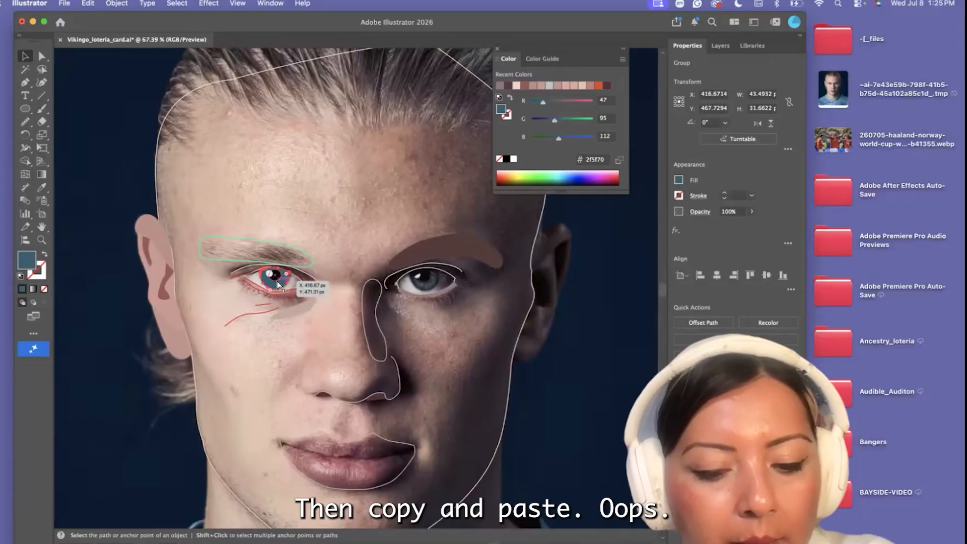
{"action": "key", "text": "super+c"}
{"action": "key", "text": "super+v"}
{"action": "left_click", "coordinate": [117, 3]}
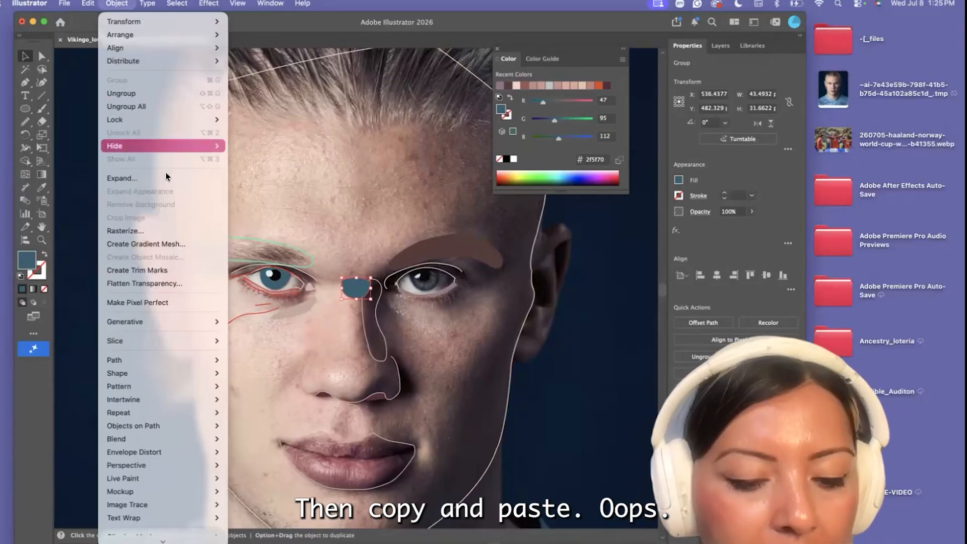
{"action": "key", "text": "super+z"}
Group the lit-side eye's blue iris together with its pupil and white highlight
{"action": "scroll", "coordinate": [162, 164], "scroll_direction": "up", "scroll_amount": 5}
{"action": "scroll", "coordinate": [449, 488], "scroll_direction": "down", "scroll_amount": 3}
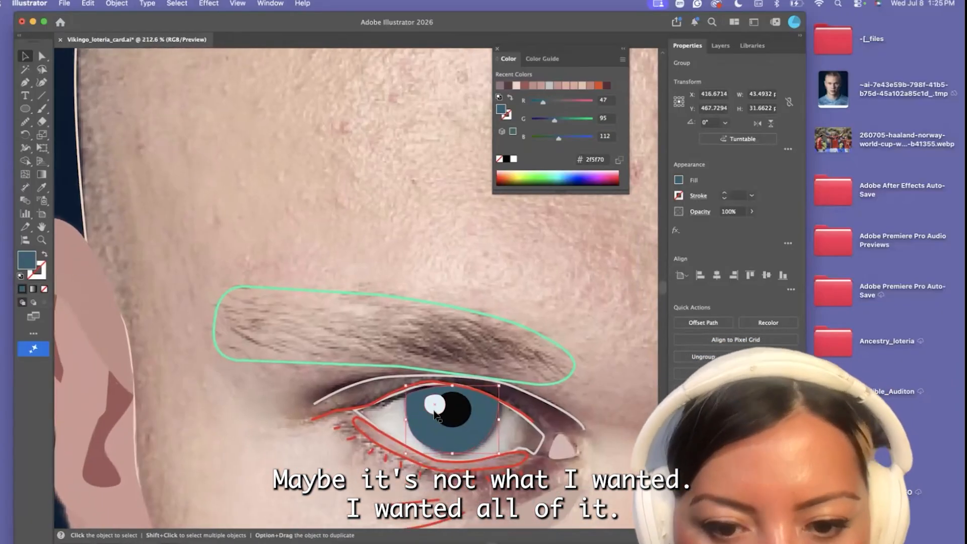
{"action": "left_click", "coordinate": [450, 419]}
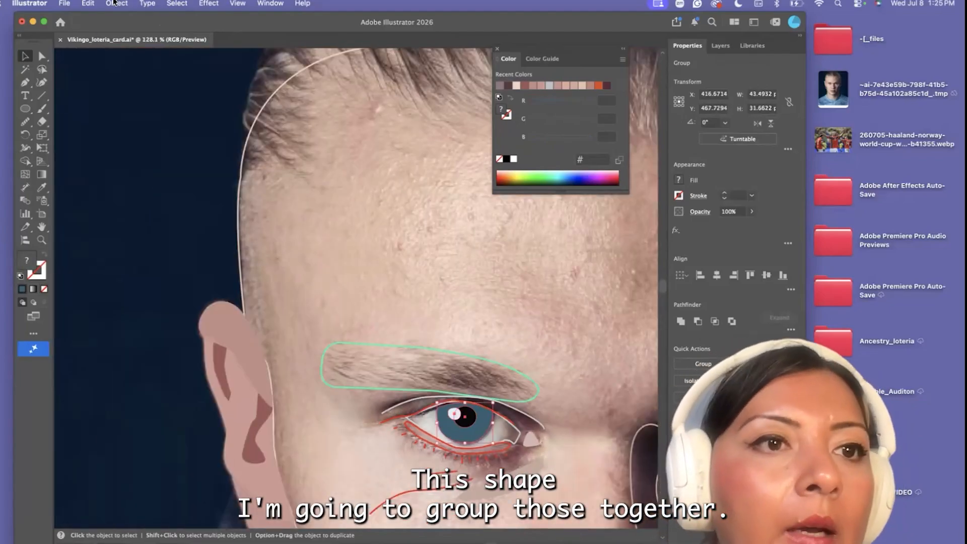
{"action": "left_click", "coordinate": [117, 3]}
{"action": "left_click", "coordinate": [126, 80]}
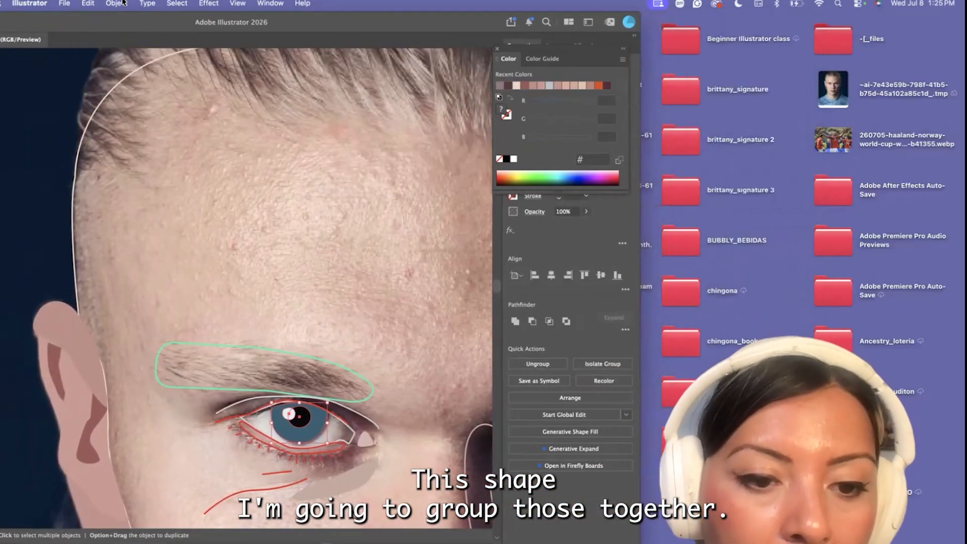
Widen the application window and close the floating Color panel
{"action": "key", "text": "super+minus"}
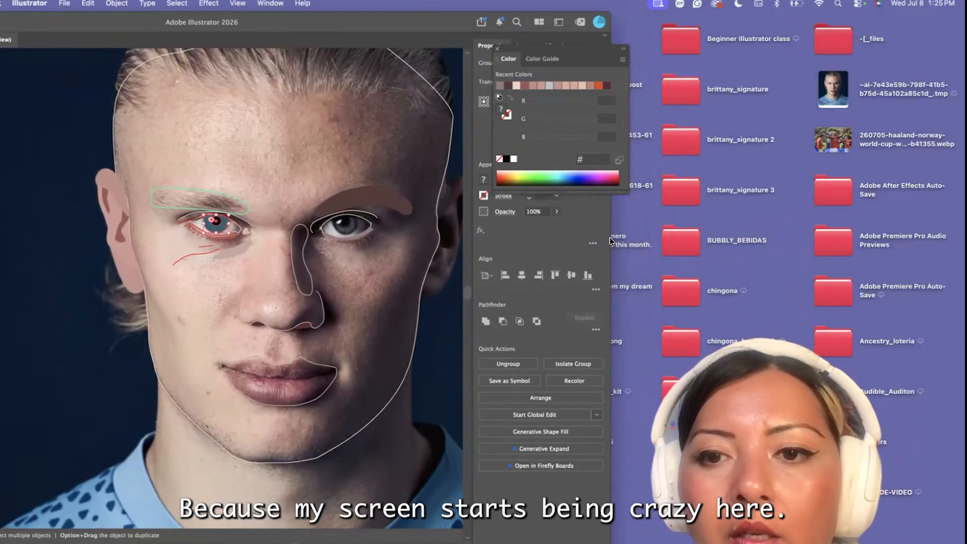
{"action": "left_click_drag", "start_coordinate": [611, 239], "coordinate": [939, 243]}
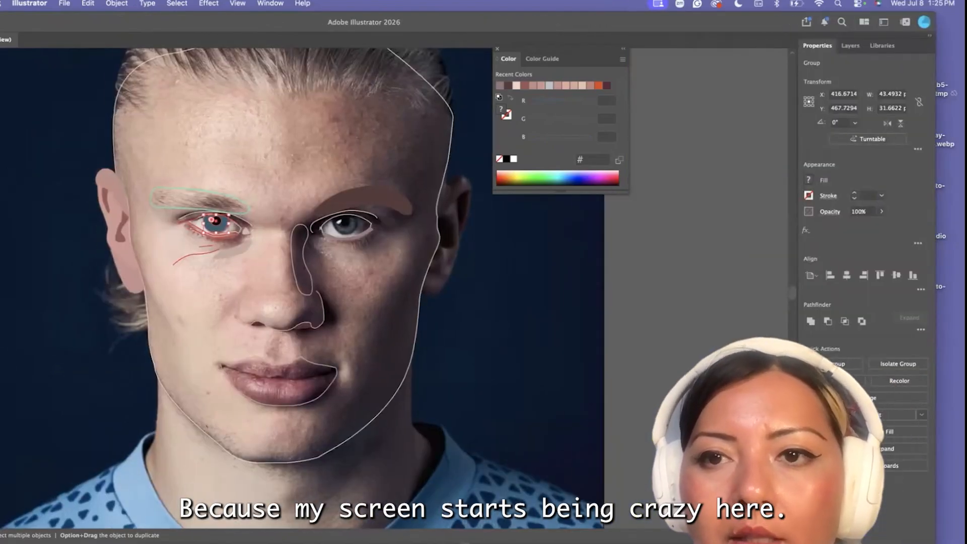
{"action": "left_click", "coordinate": [497, 49]}
{"action": "left_click_drag", "start_coordinate": [495, 22], "coordinate": [512, 20]}
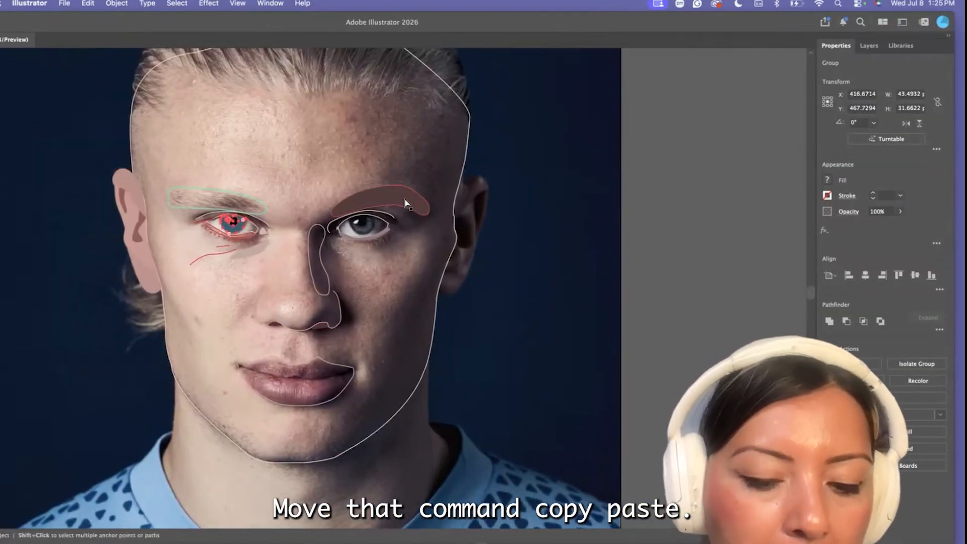
Paste a copy of the grouped iris and reflect it across the vertical axis
{"action": "key", "text": "super+c"}
{"action": "key", "text": "super+v"}
{"action": "left_click_drag", "start_coordinate": [167, 30], "coordinate": [198, 31]}
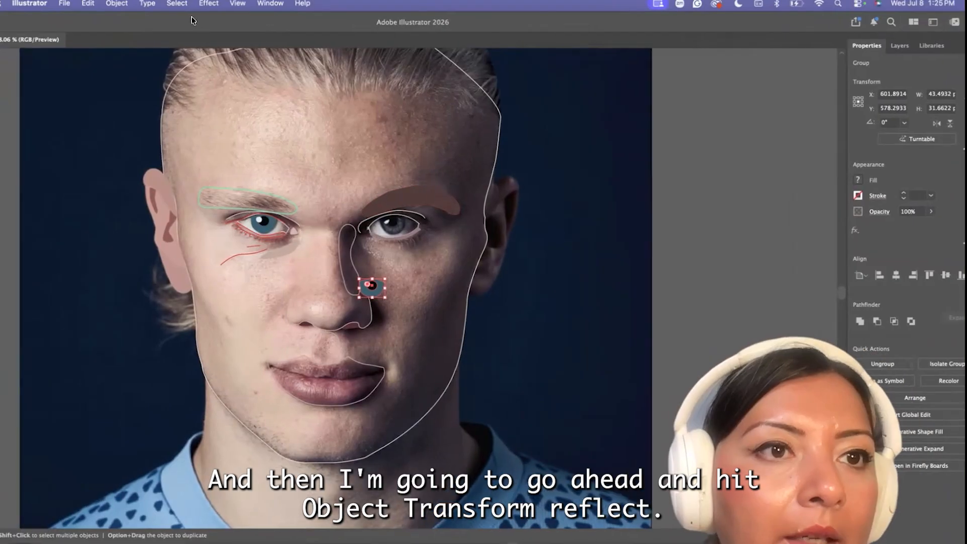
{"action": "left_click", "coordinate": [116, 4]}
{"action": "mouse_move", "coordinate": [119, 22]}
{"action": "left_click", "coordinate": [312, 67]}
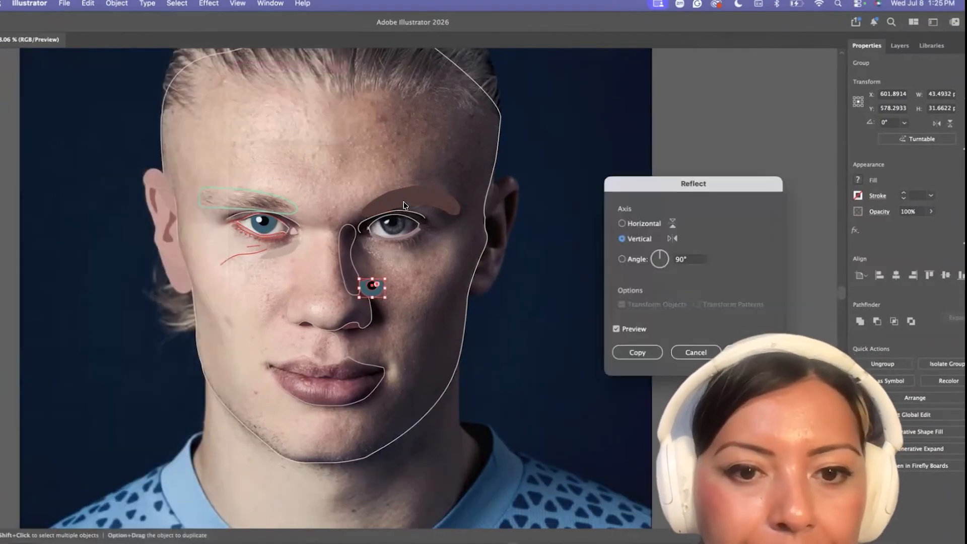
{"action": "key", "text": "Return"}
Move the reflected iris group onto the shadowed-side eye, aligned with the iris in the photo
{"action": "scroll", "coordinate": [375, 276], "scroll_direction": "up", "scroll_amount": 5}
{"action": "scroll", "coordinate": [375, 277], "scroll_direction": "down", "scroll_amount": 3}
{"action": "left_click_drag", "start_coordinate": [371, 298], "coordinate": [419, 145]}
{"action": "scroll", "coordinate": [417, 156], "scroll_direction": "up", "scroll_amount": 5}
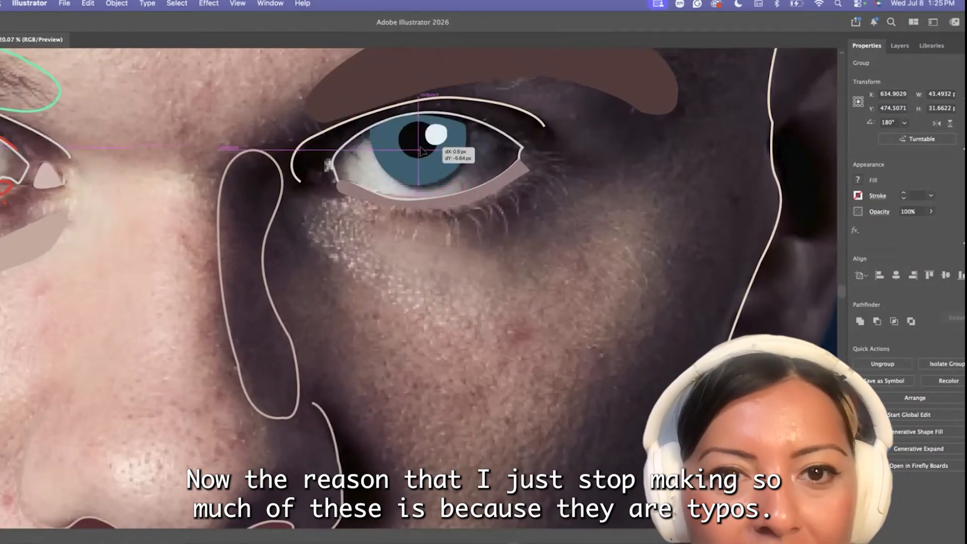
{"action": "left_click_drag", "start_coordinate": [466, 185], "coordinate": [465, 188]}
{"action": "scroll", "coordinate": [429, 166], "scroll_direction": "up", "scroll_amount": 3}
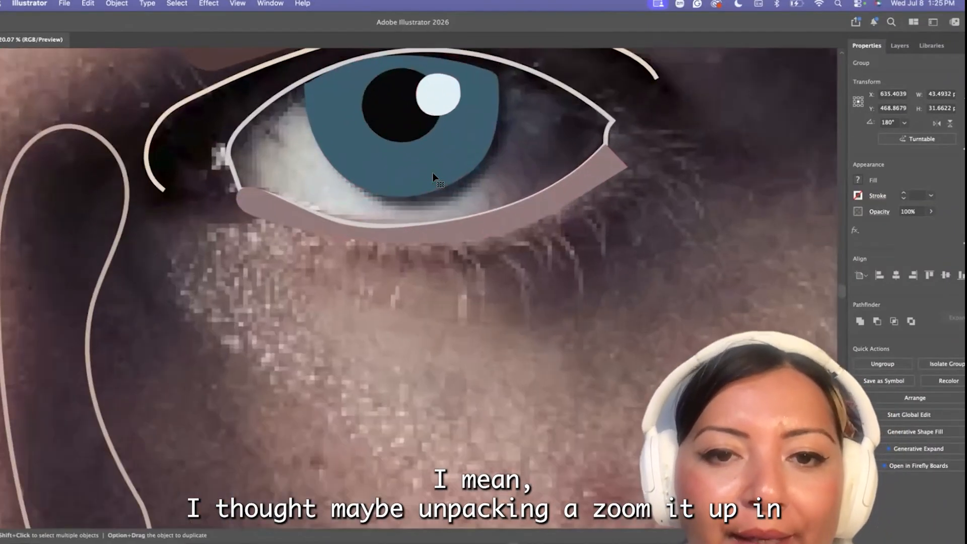
Reposition the application window so that its full set of drawing tools is back on screen
{"action": "left_click_drag", "start_coordinate": [159, 21], "coordinate": [321, 21]}
{"action": "left_click_drag", "start_coordinate": [29, 36], "coordinate": [171, 36]}
{"action": "left_click_drag", "start_coordinate": [416, 21], "coordinate": [247, 22]}
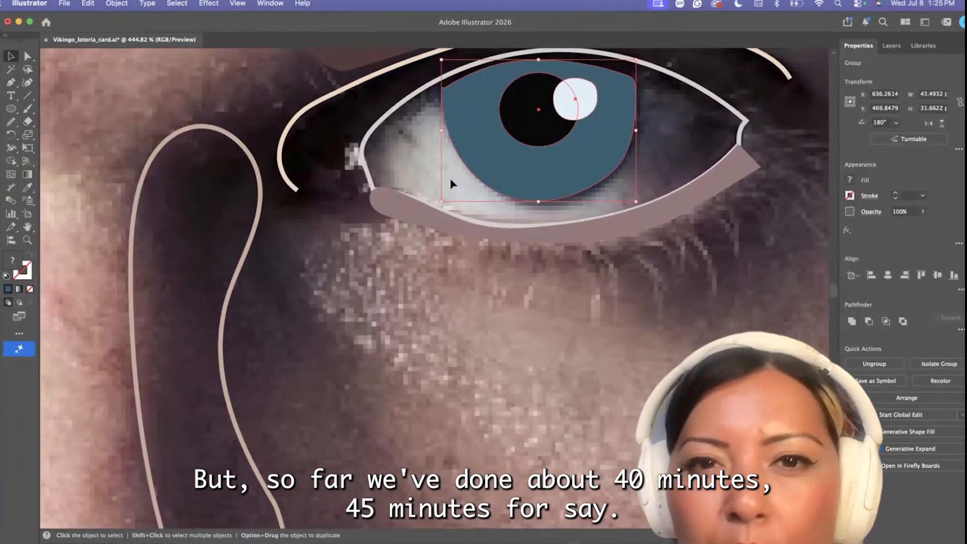
Reshape the shadowed-side iris by moving its upper inner corner point outward toward the eye outline
{"action": "scroll", "coordinate": [451, 179], "scroll_direction": "right", "scroll_amount": 5}
{"action": "scroll", "coordinate": [450, 180], "scroll_direction": "up", "scroll_amount": 2}
{"action": "key", "text": "a"}
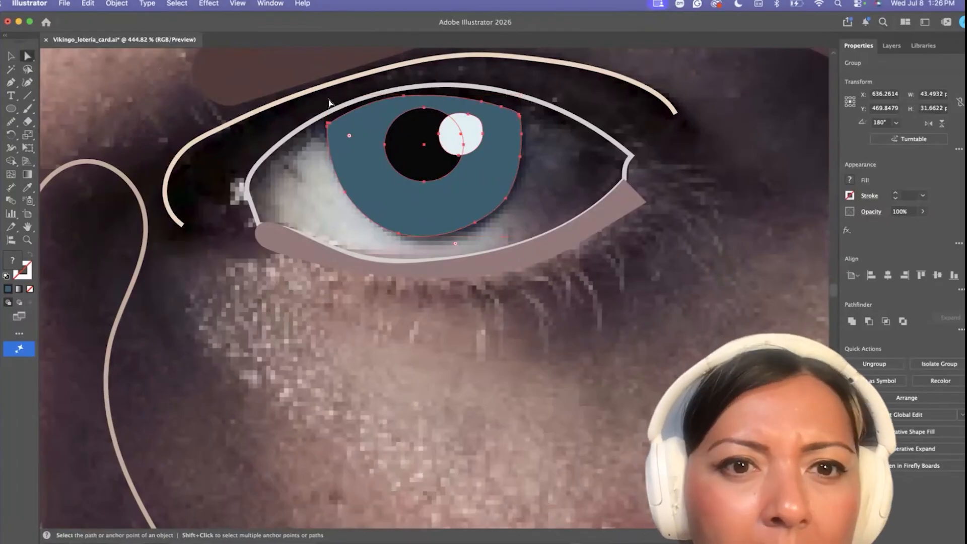
{"action": "scroll", "coordinate": [347, 140], "scroll_direction": "up", "scroll_amount": 3}
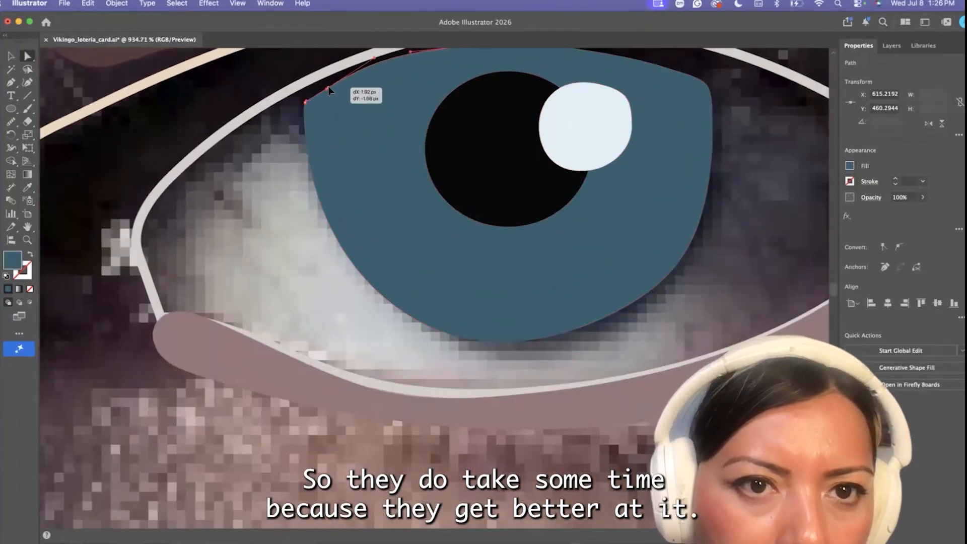
{"action": "left_click", "coordinate": [183, 199]}
Fill the shadowed-side eye outline with the light gray sampled from the photo's eye white, without a stroke, and deselect it
{"action": "left_click", "coordinate": [175, 174]}
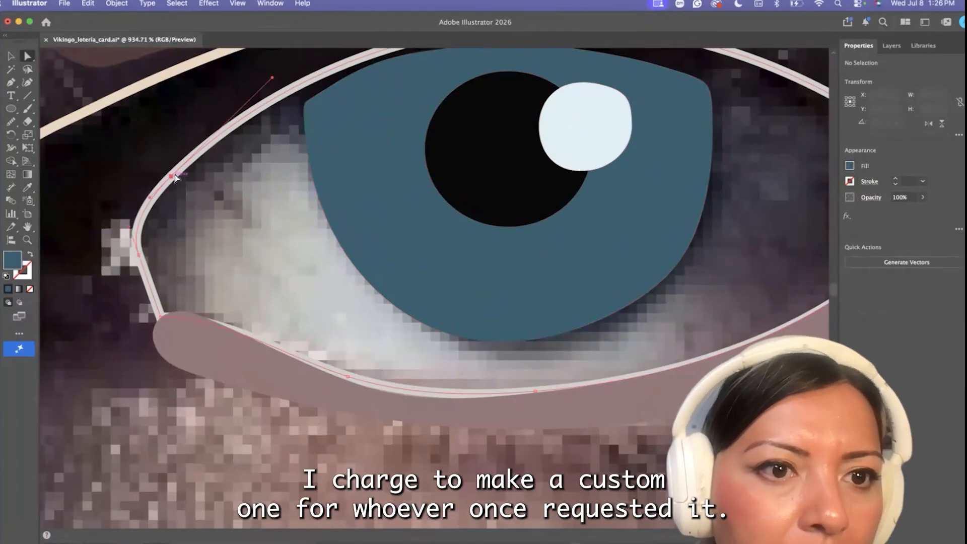
{"action": "scroll", "coordinate": [174, 175], "scroll_direction": "down", "scroll_amount": 4}
{"action": "key", "text": "i"}
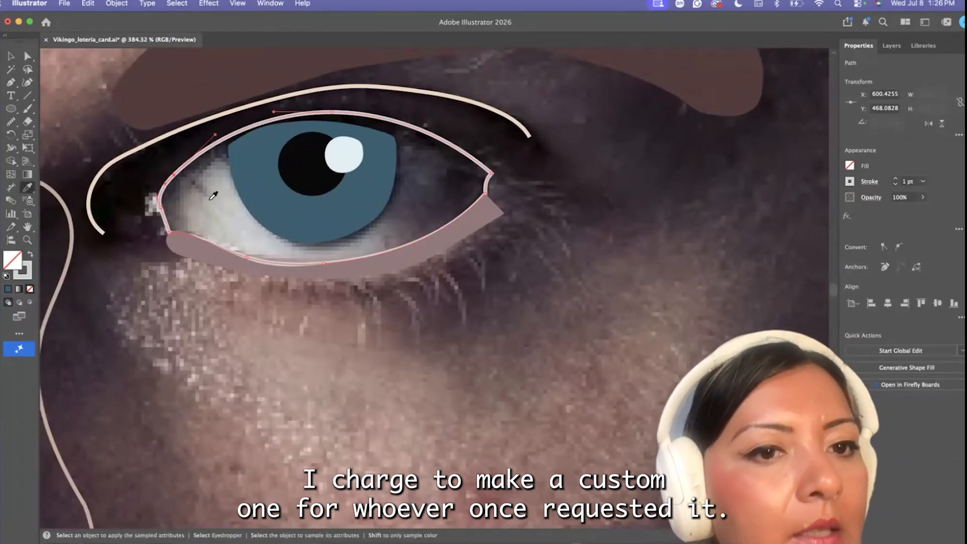
{"action": "left_click", "coordinate": [211, 191]}
{"action": "scroll", "coordinate": [213, 194], "scroll_direction": "down", "scroll_amount": 2}
{"action": "scroll", "coordinate": [213, 193], "scroll_direction": "down", "scroll_amount": 2}
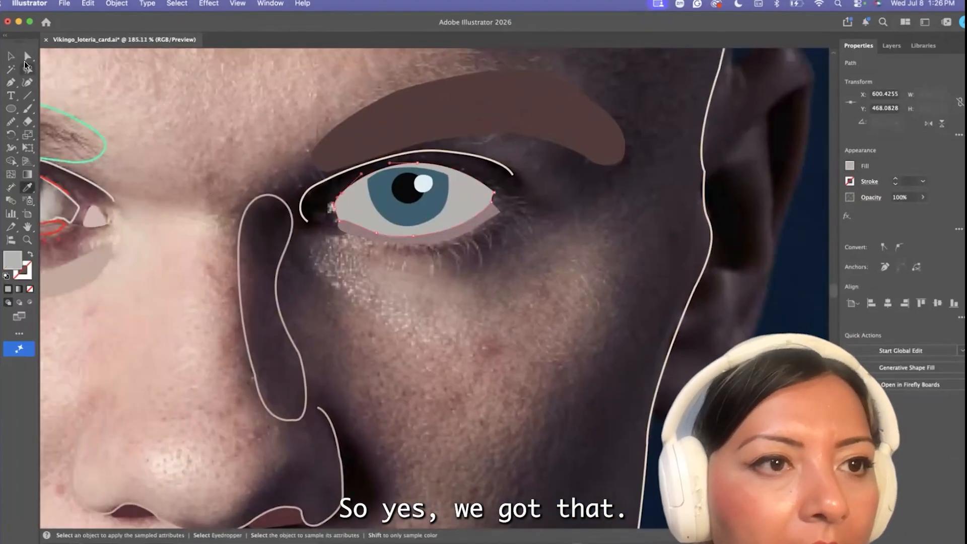
{"action": "key", "text": "v"}
{"action": "scroll", "coordinate": [248, 345], "scroll_direction": "down", "scroll_amount": 3}
{"action": "left_click", "coordinate": [223, 286]}
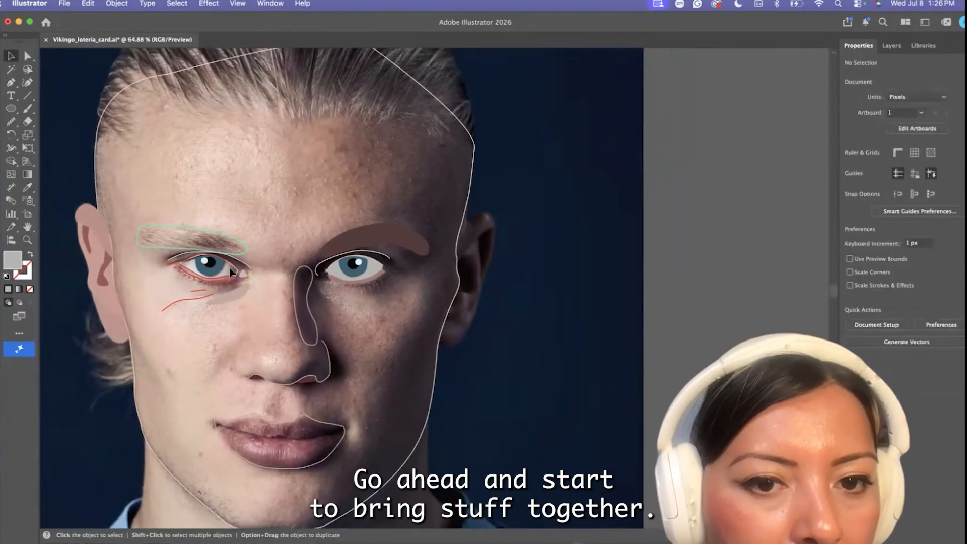
Swap the lit-side eye outline's stroke and fill so that the eye white is solid again
{"action": "scroll", "coordinate": [230, 270], "scroll_direction": "up", "scroll_amount": 3}
{"action": "left_click", "coordinate": [246, 270]}
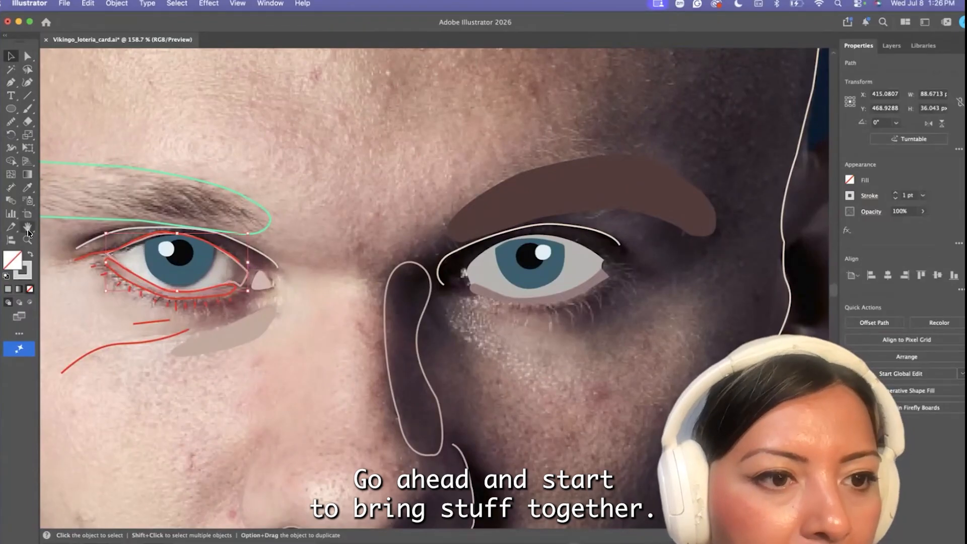
{"action": "left_click", "coordinate": [30, 254]}
Recolor the lit-side red lower-lid outline by sampling the mauve of the shadowed-side lower lid
{"action": "left_click", "coordinate": [122, 283]}
{"action": "left_click", "coordinate": [27, 187]}
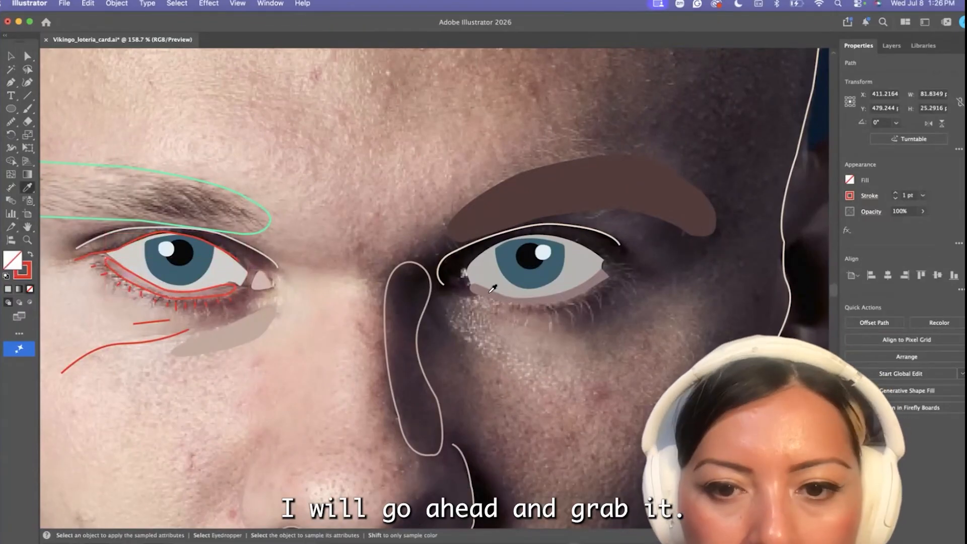
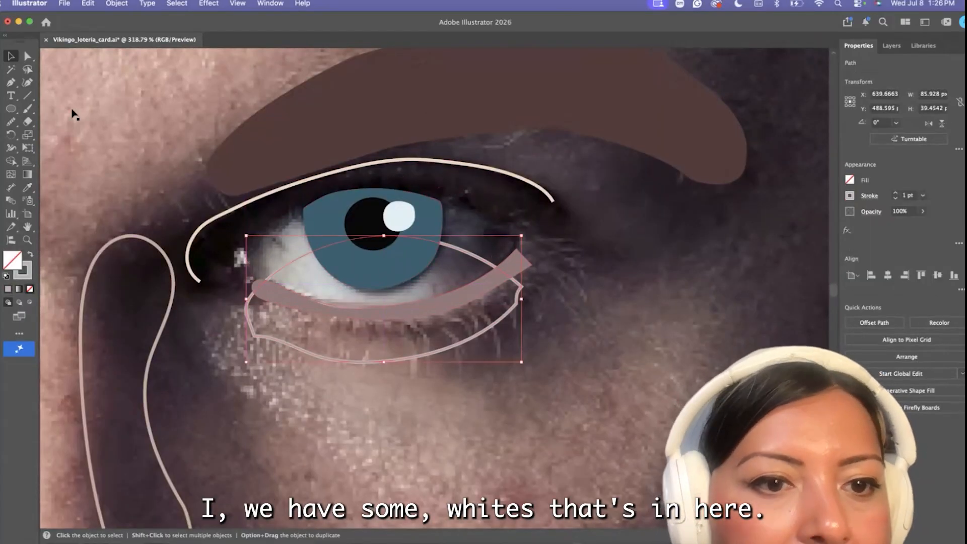
Draw a small closed tear-duct shape at the inner corner of the shadowed-side eye and prepare to smooth it
{"action": "left_click", "coordinate": [246, 275]}
{"action": "left_click_drag", "start_coordinate": [225, 251], "coordinate": [232, 229]}
{"action": "left_click", "coordinate": [225, 251]}
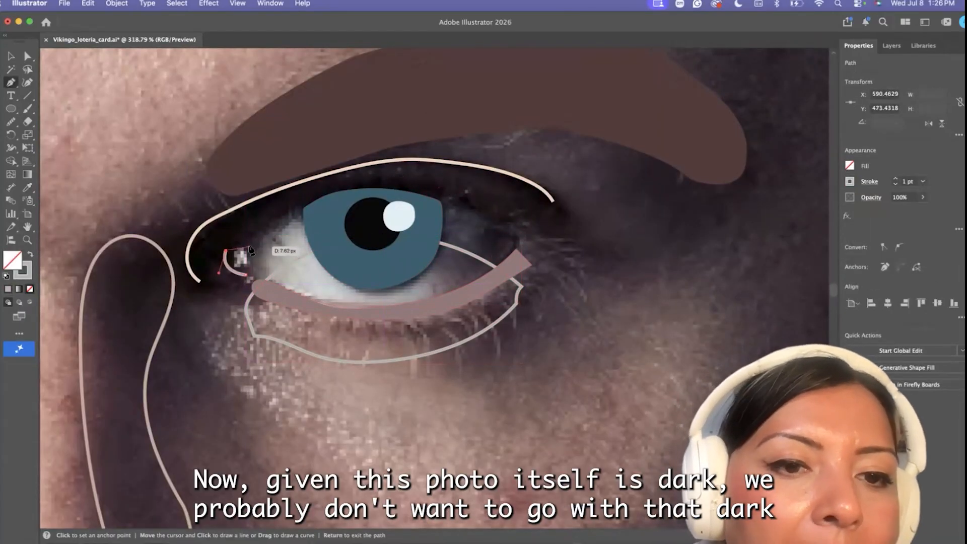
{"action": "left_click_drag", "start_coordinate": [11, 121], "coordinate": [64, 148]}
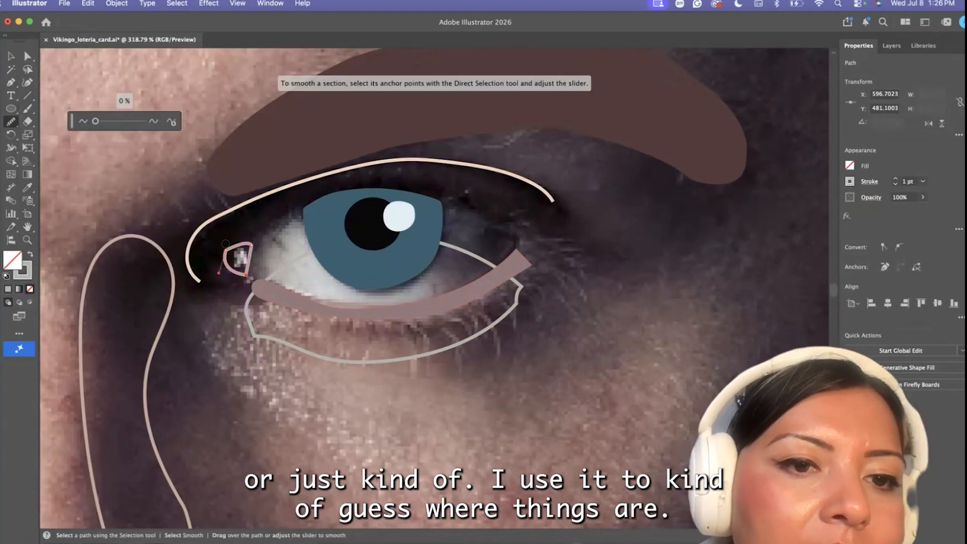
Fill the shadowed-side tear duct with the pink sampled from the lit-side tear duct and deselect it
{"action": "scroll", "coordinate": [222, 266], "scroll_direction": "down", "scroll_amount": 10}
{"action": "scroll", "coordinate": [222, 266], "scroll_direction": "left", "scroll_amount": 3}
{"action": "left_click", "coordinate": [29, 186]}
{"action": "left_click", "coordinate": [250, 252]}
{"action": "left_click", "coordinate": [27, 56]}
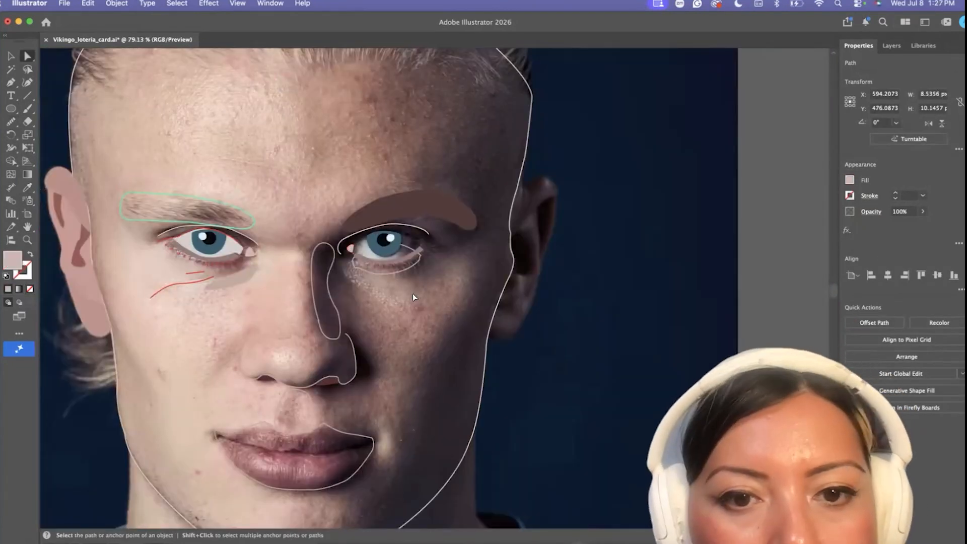
{"action": "left_click", "coordinate": [358, 283]}
Trace the lower edge of the shadowed-side upper lid with the Pen tool, from past the outer corner to the inner corner
{"action": "scroll", "coordinate": [358, 283], "scroll_direction": "up", "scroll_amount": 5}
{"action": "scroll", "coordinate": [426, 243], "scroll_direction": "up", "scroll_amount": 3}
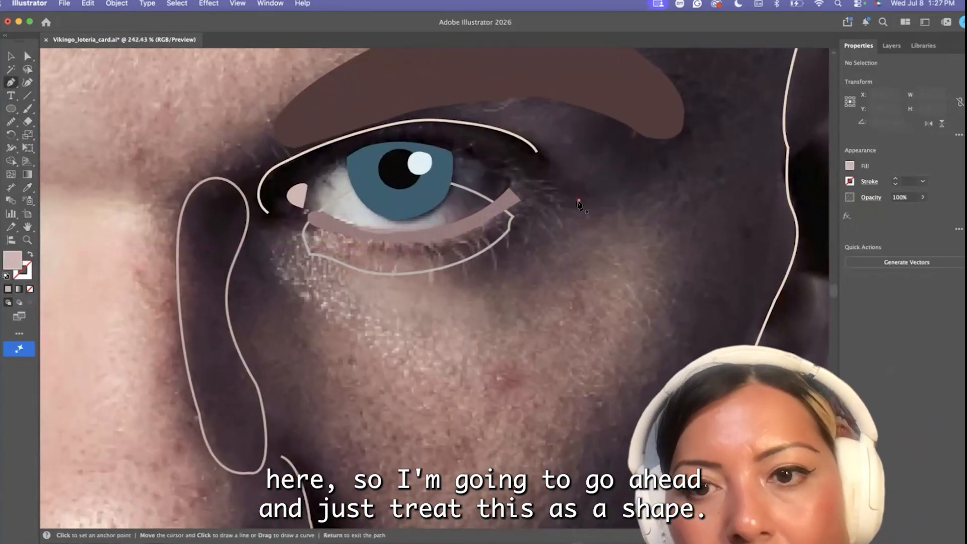
{"action": "key", "text": "p"}
{"action": "left_click", "coordinate": [524, 216]}
{"action": "left_click_drag", "start_coordinate": [486, 158], "coordinate": [491, 160]}
{"action": "left_click_drag", "start_coordinate": [400, 142], "coordinate": [374, 145]}
{"action": "mouse_move", "coordinate": [285, 207]}
{"action": "left_mouse_down"}
{"action": "mouse_move", "coordinate": [281, 220]}
{"action": "mouse_move", "coordinate": [273, 208]}
{"action": "left_mouse_up"}
Give the upper-lid path no fill and a red e23927 stroke
{"action": "left_click", "coordinate": [30, 254]}
{"action": "double_click", "coordinate": [22, 271]}
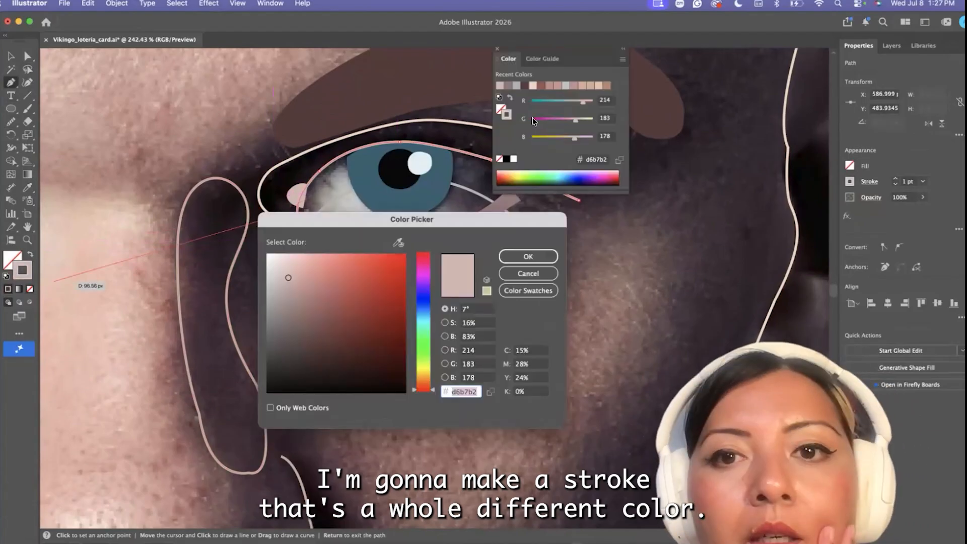
{"action": "type", "text": "e23927"}
{"action": "key", "text": "Return"}
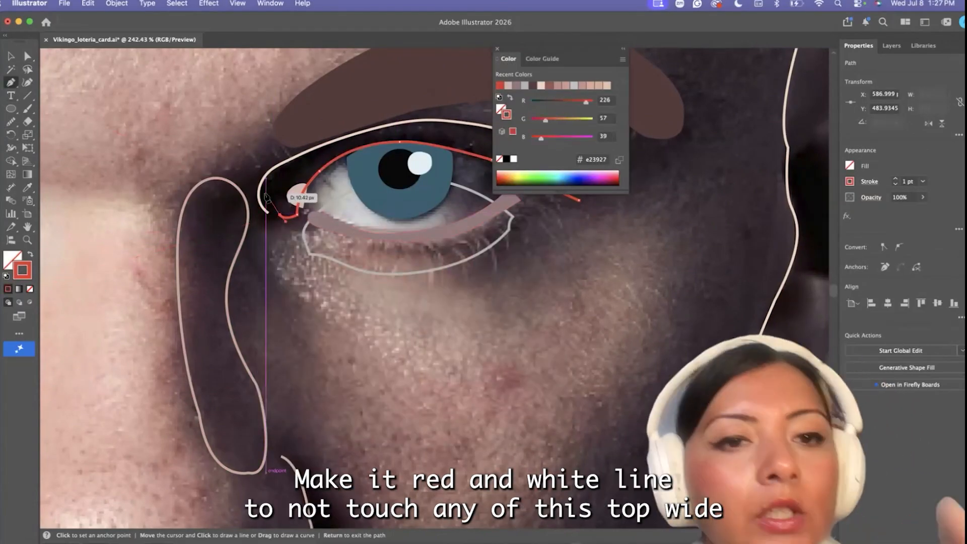
Continue the red upper-lid path around the inner corner and along the crease line to the outer corner of the eye
{"action": "scroll", "coordinate": [267, 199], "scroll_direction": "up", "scroll_amount": 5}
{"action": "left_click_drag", "start_coordinate": [321, 135], "coordinate": [174, 215]}
{"action": "left_click", "coordinate": [322, 135]}
{"action": "left_click_drag", "start_coordinate": [283, 171], "coordinate": [242, 209]}
{"action": "left_click", "coordinate": [283, 171]}
{"action": "left_click_drag", "start_coordinate": [342, 179], "coordinate": [394, 184]}
{"action": "left_click", "coordinate": [342, 179]}
{"action": "left_click_drag", "start_coordinate": [468, 205], "coordinate": [493, 219]}
{"action": "left_click_drag", "start_coordinate": [514, 264], "coordinate": [517, 276]}
{"action": "left_click", "coordinate": [513, 249]}
{"action": "scroll", "coordinate": [513, 256], "scroll_direction": "down", "scroll_amount": 5}
{"action": "scroll", "coordinate": [518, 263], "scroll_direction": "up", "scroll_amount": 4}
Close the red upper-lid outline at the outer eye corner and fill it with the dark tone sampled from the photo's lid
{"action": "left_click", "coordinate": [26, 57]}
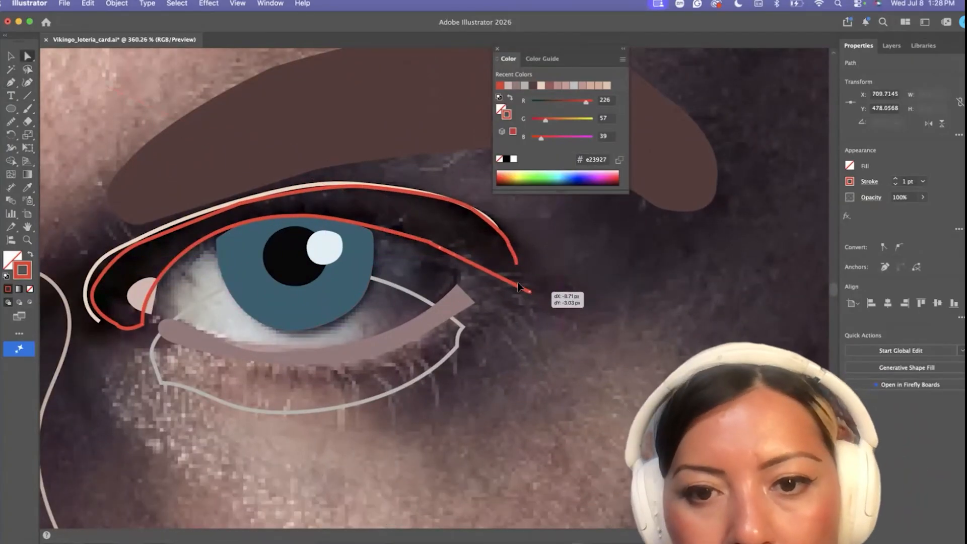
{"action": "left_click_drag", "start_coordinate": [562, 303], "coordinate": [507, 271]}
{"action": "scroll", "coordinate": [507, 272], "scroll_direction": "up", "scroll_amount": 5}
{"action": "key", "text": "p"}
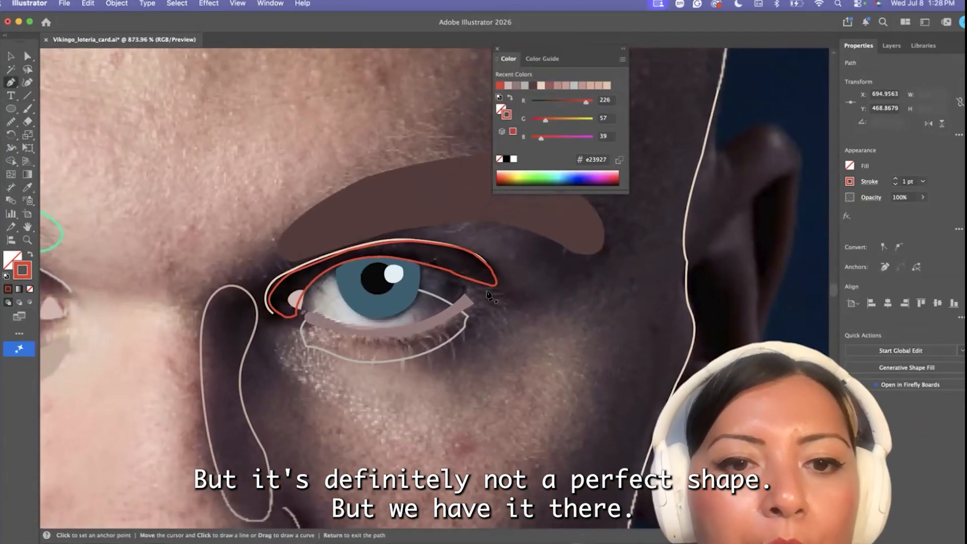
{"action": "key", "text": "i"}
{"action": "left_click", "coordinate": [419, 246]}
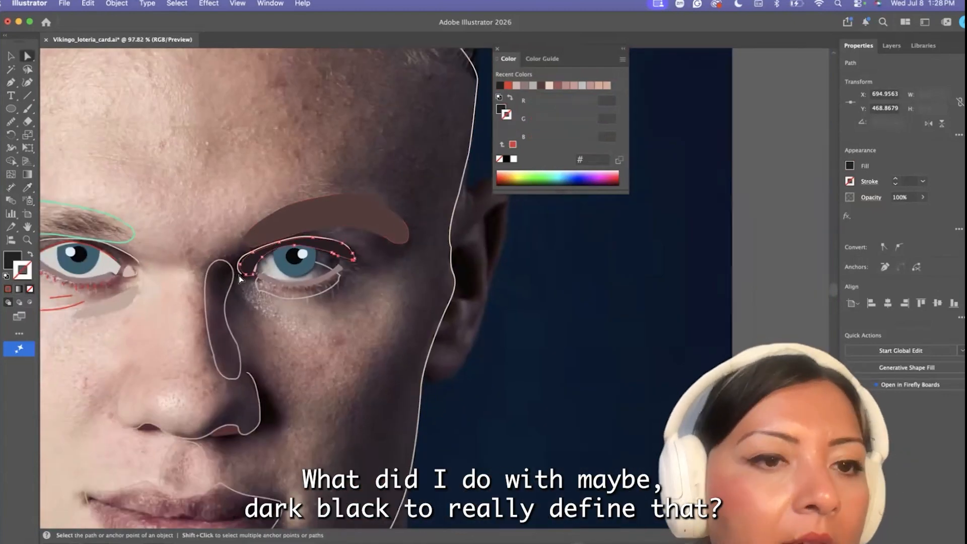
Recolor the crease line above the shadowed-side lid with a dark gray 2d2b29 stroke and bring it to the front
{"action": "scroll", "coordinate": [235, 252], "scroll_direction": "up", "scroll_amount": 5}
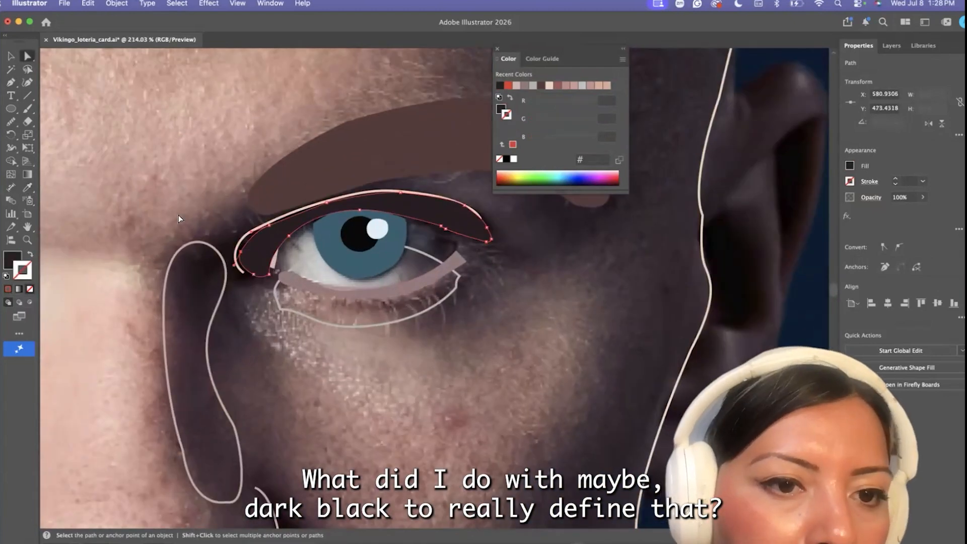
{"action": "key", "text": "shift+x"}
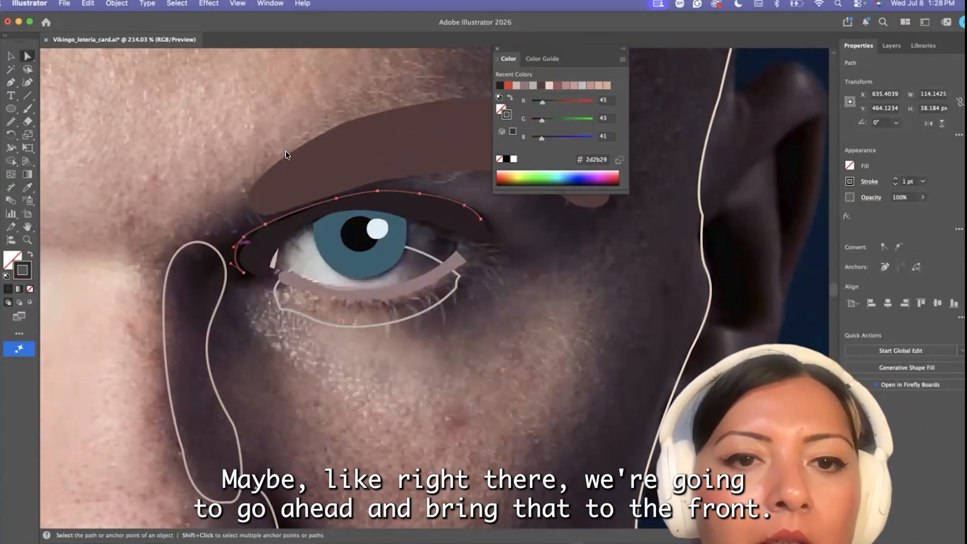
{"action": "left_click", "coordinate": [117, 3]}
{"action": "mouse_move", "coordinate": [129, 36]}
{"action": "left_click", "coordinate": [256, 36]}
{"action": "left_click", "coordinate": [178, 191]}
{"action": "scroll", "coordinate": [179, 190], "scroll_direction": "down", "scroll_amount": 10}
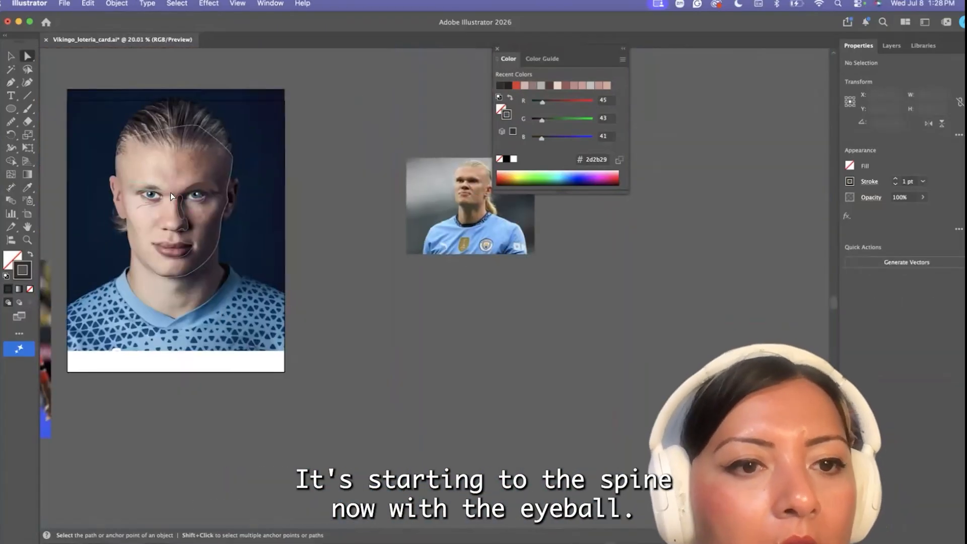
Fill the shadowed-side eye outline with the light gray sampled from the lit-side eye white
{"action": "scroll", "coordinate": [170, 193], "scroll_direction": "up", "scroll_amount": 10}
{"action": "key", "text": "v"}
{"action": "left_click", "coordinate": [351, 290]}
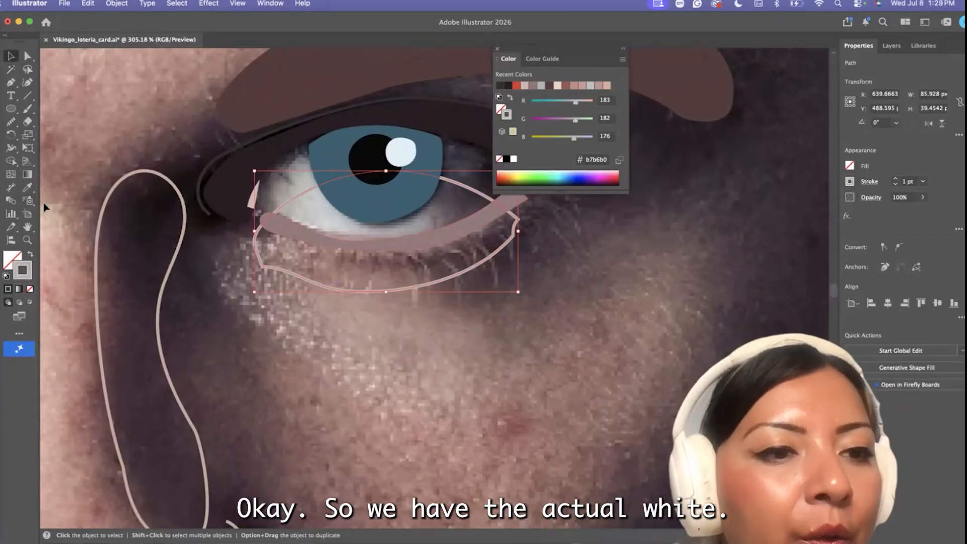
{"action": "scroll", "coordinate": [203, 262], "scroll_direction": "down", "scroll_amount": 5}
{"action": "left_click", "coordinate": [50, 178]}
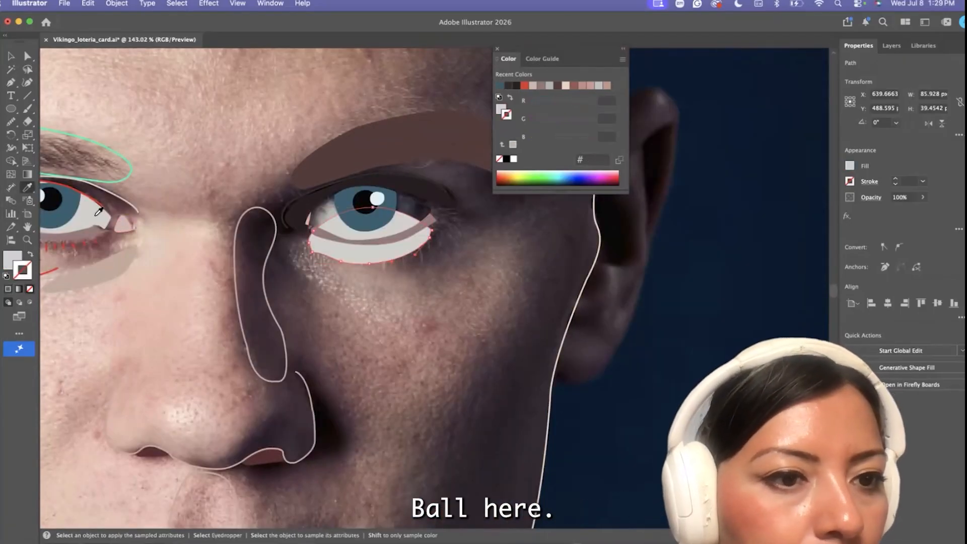
Give the shadowed-side eye white a thin black stroke of 0.25 pt
{"action": "left_click", "coordinate": [506, 160]}
{"action": "left_click_drag", "start_coordinate": [732, 19], "coordinate": [710, 22]}
{"action": "left_click", "coordinate": [872, 187]}
{"action": "left_click", "coordinate": [872, 187]}
{"action": "mouse_move", "coordinate": [788, 28]}
{"action": "left_mouse_down"}
{"action": "mouse_move", "coordinate": [657, 47]}
{"action": "mouse_move", "coordinate": [756, 40]}
{"action": "mouse_move", "coordinate": [856, 15]}
{"action": "left_mouse_up"}
{"action": "left_click", "coordinate": [828, 186]}
Move the shadowed-side eye white up into the opening between the upper and lower lids
{"action": "left_click", "coordinate": [34, 56]}
{"action": "scroll", "coordinate": [370, 232], "scroll_direction": "up", "scroll_amount": 3}
{"action": "left_click_drag", "start_coordinate": [392, 262], "coordinate": [394, 216]}
{"action": "left_click", "coordinate": [388, 278]}
Rotate and reposition the pink tear duct to fit the eye's inner corner, and bring it to the front
{"action": "scroll", "coordinate": [387, 278], "scroll_direction": "up", "scroll_amount": 4}
{"action": "left_click", "coordinate": [50, 54]}
{"action": "left_click_drag", "start_coordinate": [267, 183], "coordinate": [268, 261]}
{"action": "left_click", "coordinate": [263, 164]}
{"action": "left_click", "coordinate": [35, 56]}
{"action": "left_click_drag", "start_coordinate": [265, 174], "coordinate": [278, 116]}
{"action": "left_click", "coordinate": [93, 3]}
{"action": "mouse_move", "coordinate": [117, 3]}
{"action": "mouse_move", "coordinate": [159, 33]}
{"action": "left_click", "coordinate": [252, 34]}
{"action": "key", "text": "super+shift+a"}
Bring the shadowed-side eye white, iris, pupil and highlight to the front together
{"action": "left_click", "coordinate": [290, 115]}
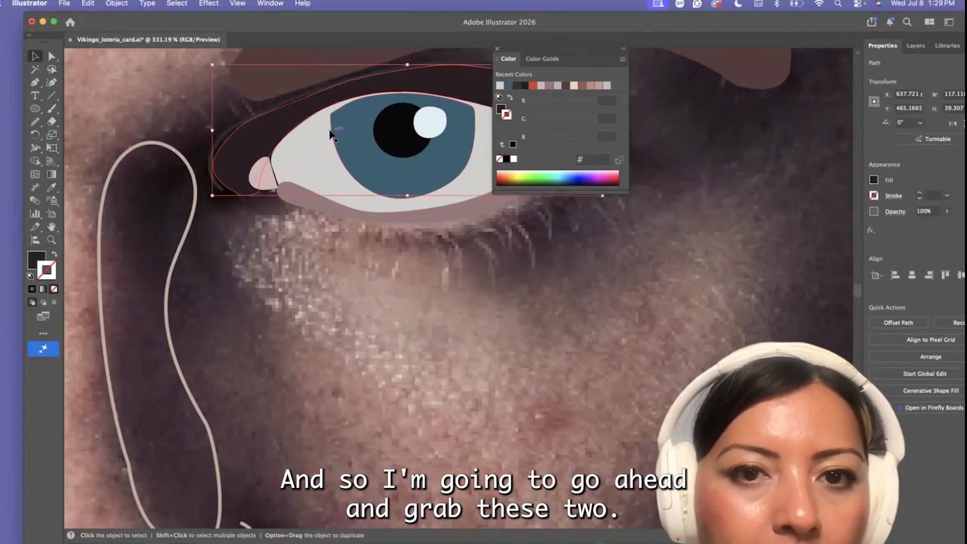
{"action": "left_click", "coordinate": [289, 170]}
{"action": "left_click", "coordinate": [376, 153], "text": "shift"}
{"action": "left_click", "coordinate": [117, 3]}
{"action": "mouse_move", "coordinate": [151, 35]}
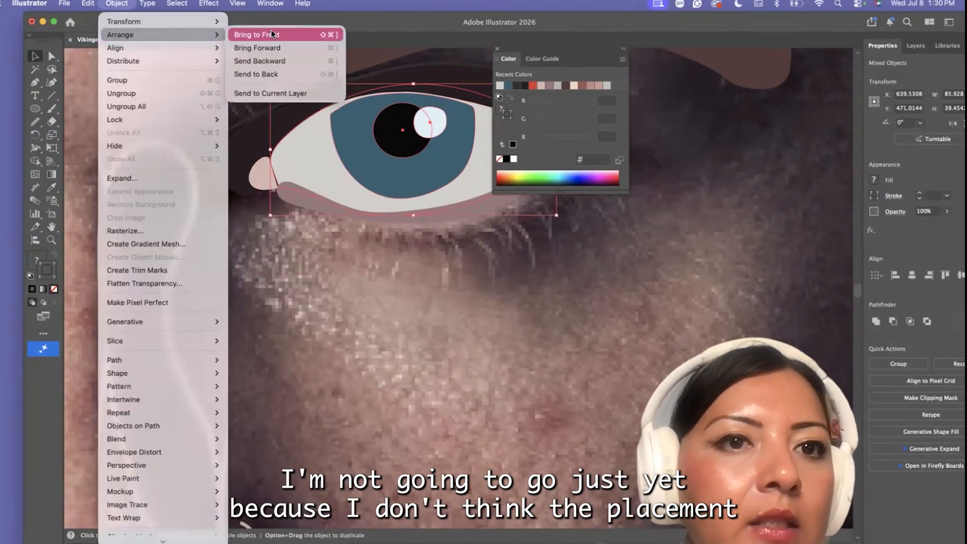
{"action": "left_click", "coordinate": [271, 34]}
Bring the mauve lower lid to the front and nudge the tear duct slightly toward the eye white
{"action": "left_click", "coordinate": [312, 220]}
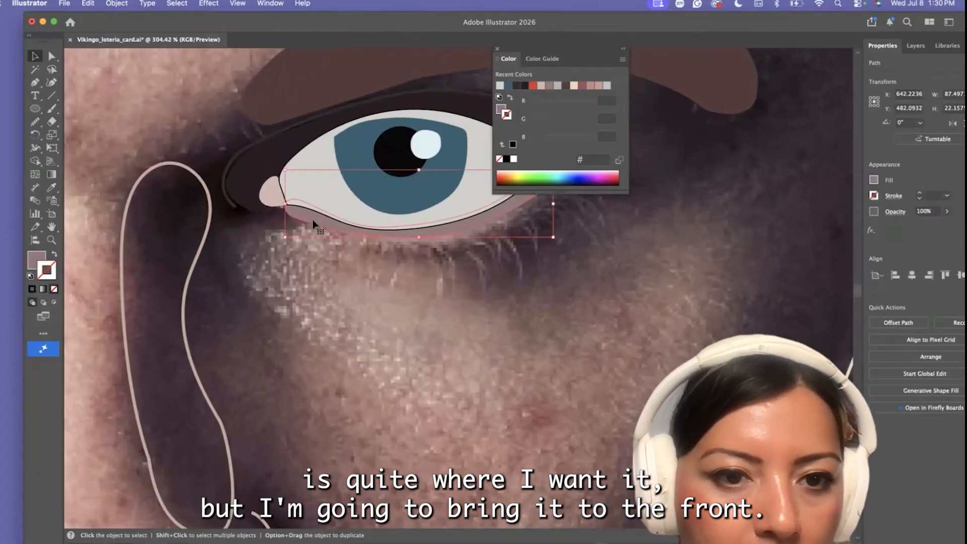
{"action": "left_click", "coordinate": [117, 3]}
{"action": "mouse_move", "coordinate": [151, 33]}
{"action": "left_click", "coordinate": [267, 33]}
{"action": "left_click", "coordinate": [315, 331]}
{"action": "left_click_drag", "start_coordinate": [276, 199], "coordinate": [280, 200]}
Reshape the dark upper lid's inner end and top edge to meet the crease line
{"action": "key", "text": "a"}
{"action": "scroll", "coordinate": [244, 168], "scroll_direction": "up", "scroll_amount": 5}
{"action": "left_click", "coordinate": [225, 191]}
{"action": "scroll", "coordinate": [230, 180], "scroll_direction": "up", "scroll_amount": 5}
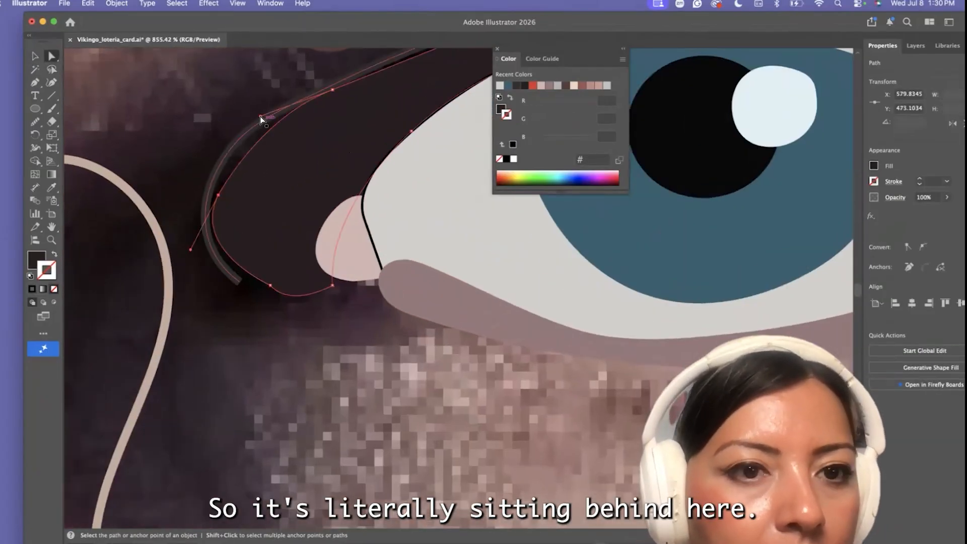
{"action": "left_click_drag", "start_coordinate": [218, 196], "coordinate": [205, 206]}
{"action": "left_click", "coordinate": [271, 286]}
{"action": "left_click_drag", "start_coordinate": [178, 263], "coordinate": [209, 289]}
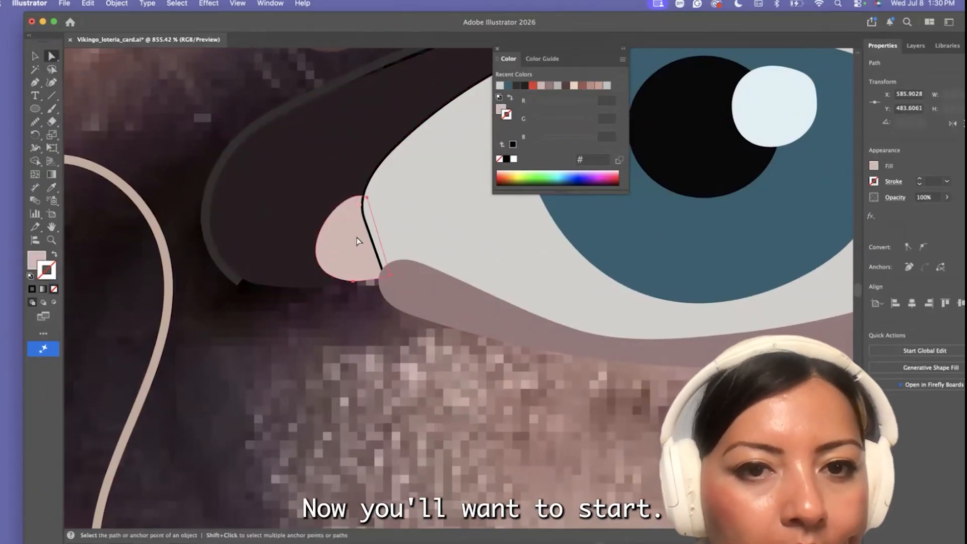
{"action": "scroll", "coordinate": [305, 294], "scroll_direction": "up", "scroll_amount": 10}
{"action": "scroll", "coordinate": [305, 295], "scroll_direction": "right", "scroll_amount": 10}
{"action": "left_click", "coordinate": [402, 144]}
{"action": "left_click_drag", "start_coordinate": [333, 169], "coordinate": [286, 168]}
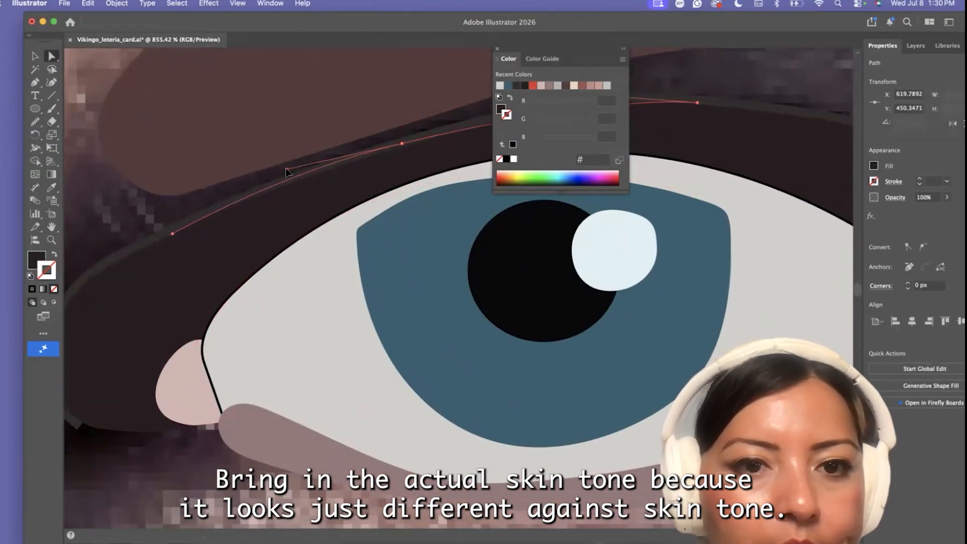
Remove the eye white's fill to expose the photo and nudge the iris to fit the eye beneath
{"action": "scroll", "coordinate": [358, 252], "scroll_direction": "down", "scroll_amount": 10}
{"action": "left_click", "coordinate": [353, 267]}
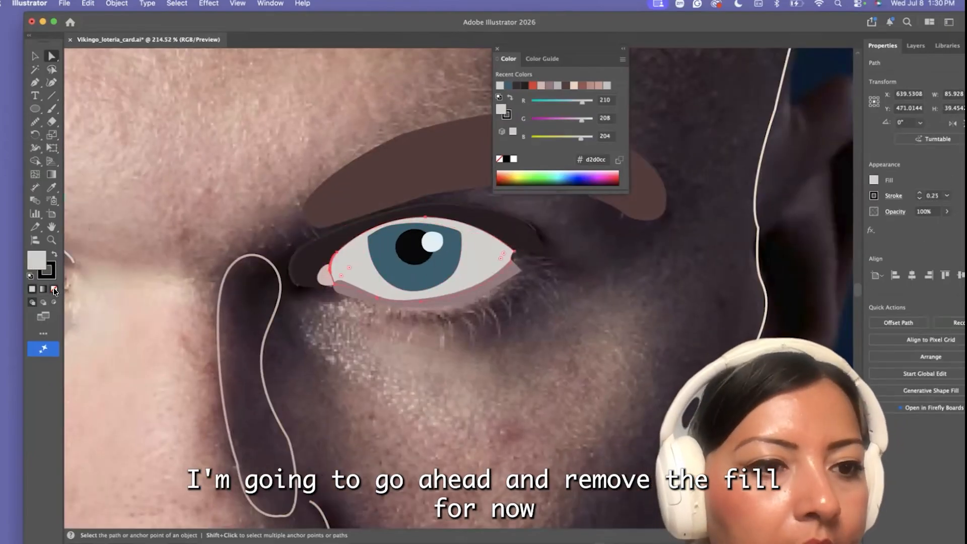
{"action": "left_click", "coordinate": [55, 291]}
{"action": "scroll", "coordinate": [426, 304], "scroll_direction": "up", "scroll_amount": 3}
{"action": "key", "text": "v"}
{"action": "left_click", "coordinate": [358, 209]}
{"action": "mouse_move", "coordinate": [358, 209]}
{"action": "left_mouse_down"}
{"action": "mouse_move", "coordinate": [371, 258]}
{"action": "mouse_move", "coordinate": [357, 206]}
{"action": "left_mouse_up"}
{"action": "key", "text": "super+shift+a"}
{"action": "left_click_drag", "start_coordinate": [407, 270], "coordinate": [411, 276]}
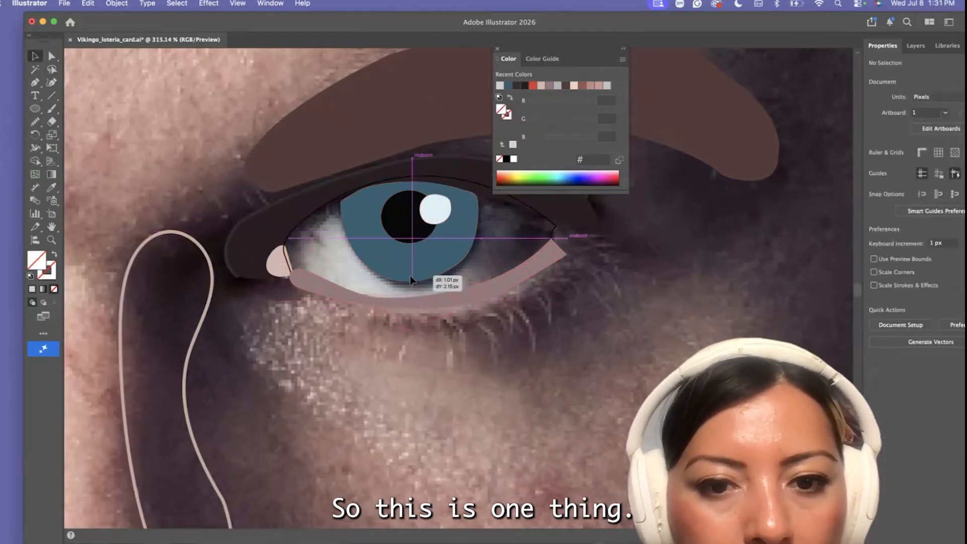
Restore the eye outline's light gray fill and black stroke by sampling, and deselect it
{"action": "left_click", "coordinate": [292, 234]}
{"action": "left_click", "coordinate": [52, 187]}
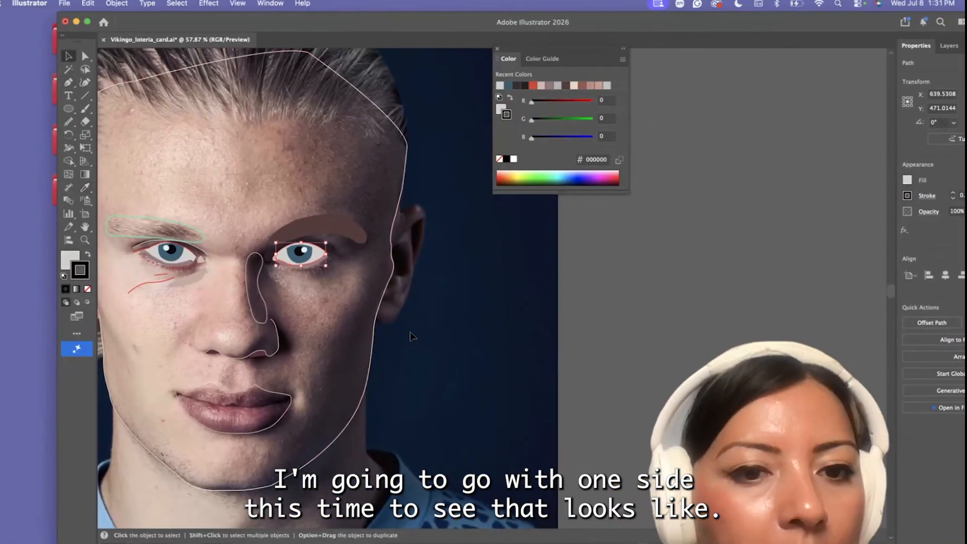
{"action": "left_click", "coordinate": [410, 332]}
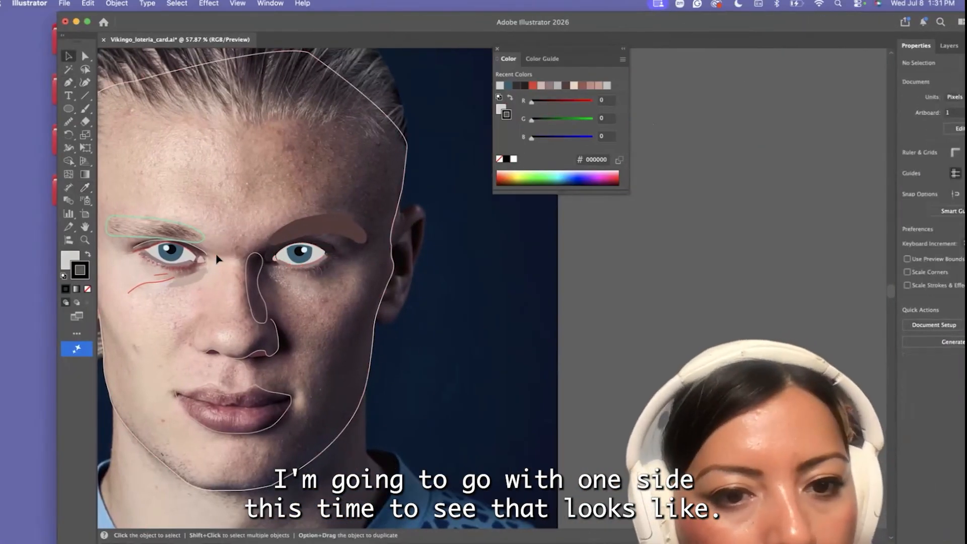
Raise the shadowed-side iris's upper corner points and top edge so that it reaches under the upper lid
{"action": "scroll", "coordinate": [217, 258], "scroll_direction": "up", "scroll_amount": 5}
{"action": "scroll", "coordinate": [402, 225], "scroll_direction": "up", "scroll_amount": 5}
{"action": "left_click", "coordinate": [382, 256]}
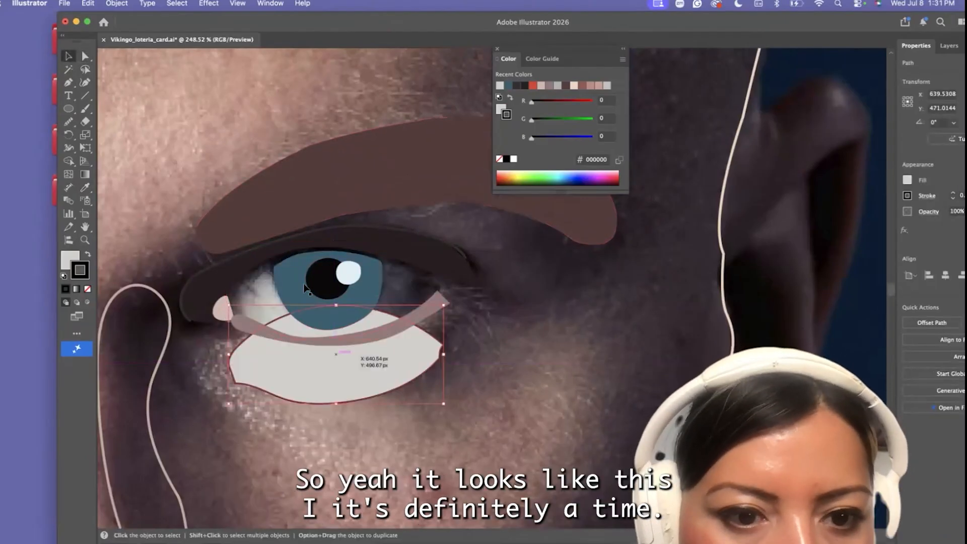
{"action": "scroll", "coordinate": [303, 307], "scroll_direction": "up", "scroll_amount": 3}
{"action": "left_click_drag", "start_coordinate": [283, 273], "coordinate": [273, 245]}
{"action": "key", "text": "a"}
{"action": "scroll", "coordinate": [275, 267], "scroll_direction": "up", "scroll_amount": 4}
{"action": "left_click_drag", "start_coordinate": [374, 225], "coordinate": [381, 222]}
{"action": "left_click_drag", "start_coordinate": [444, 225], "coordinate": [479, 225]}
{"action": "left_click_drag", "start_coordinate": [527, 247], "coordinate": [503, 230]}
Bring the dark upper lid and its crease line to the front together
{"action": "key", "text": "v"}
{"action": "left_click_drag", "start_coordinate": [435, 523], "coordinate": [436, 368]}
{"action": "left_click", "coordinate": [411, 190]}
{"action": "left_click", "coordinate": [390, 178], "text": "shift"}
{"action": "left_click", "coordinate": [116, 3]}
{"action": "mouse_move", "coordinate": [119, 34]}
{"action": "left_click", "coordinate": [267, 35]}
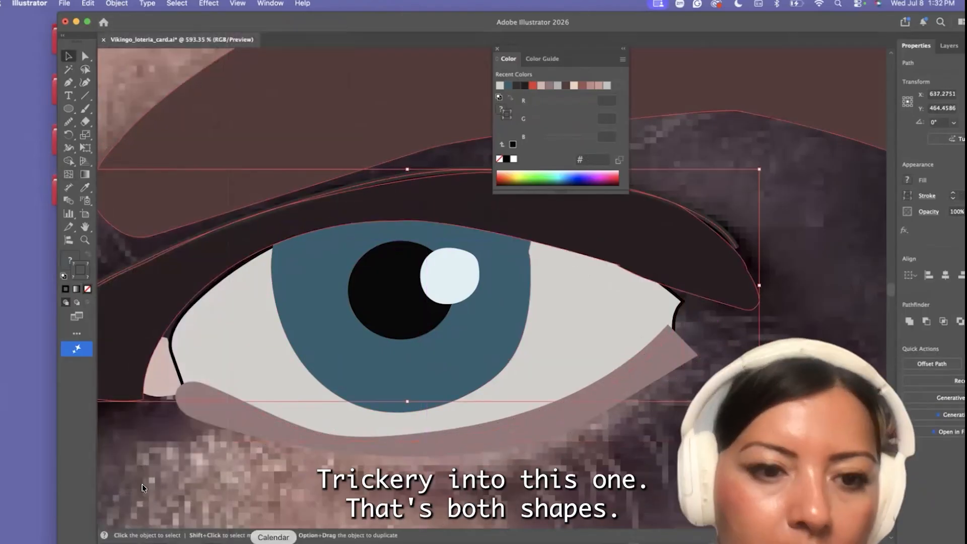
Bring the pink tear duct in front of the upper lid
{"action": "left_click", "coordinate": [158, 370]}
{"action": "left_click", "coordinate": [122, 3]}
{"action": "left_click", "coordinate": [269, 35]}
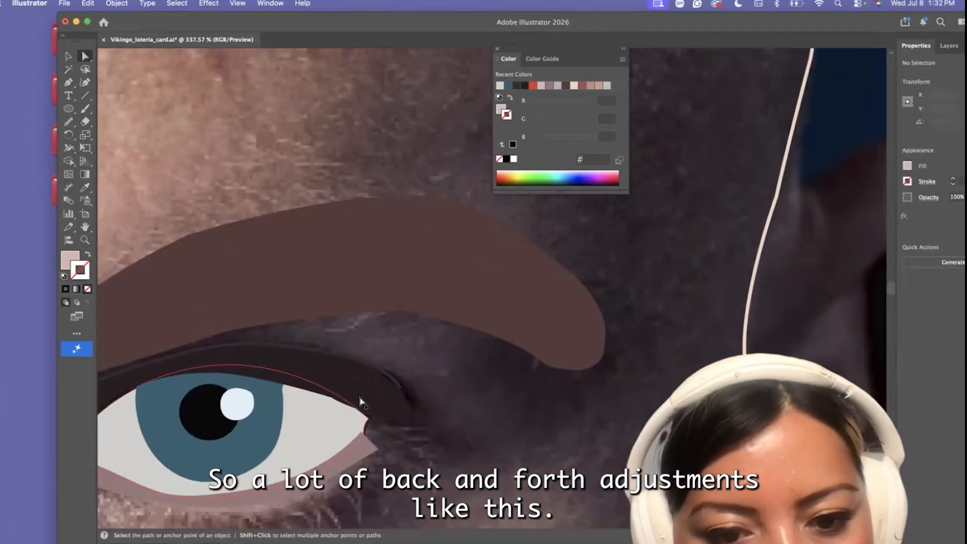
Smooth out the outline of the dark upper lid with the Smooth tool
{"action": "left_click", "coordinate": [361, 402]}
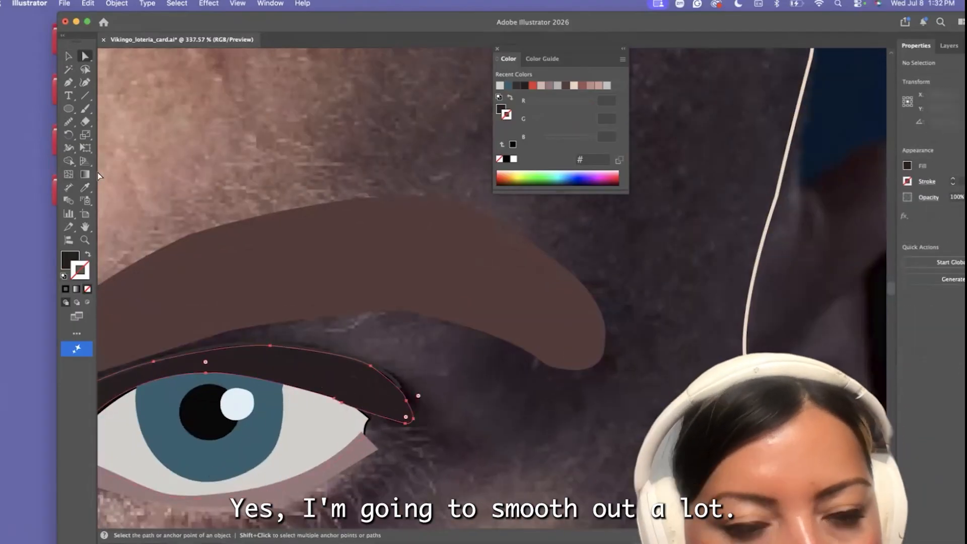
{"action": "left_click", "coordinate": [69, 122]}
{"action": "left_click", "coordinate": [131, 148]}
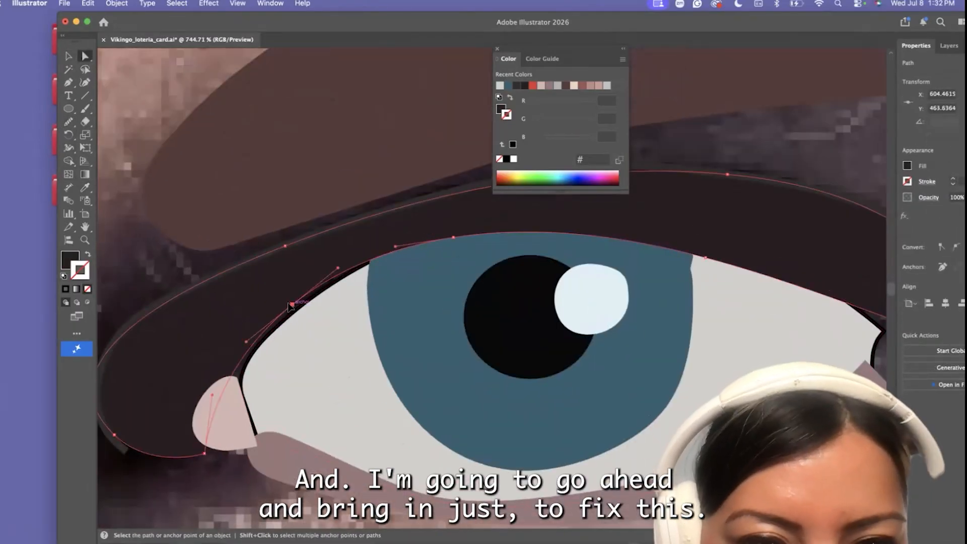
Refine the upper lid's lower edge above the iris and raise the iris's outer upper corner beneath it
{"action": "left_click_drag", "start_coordinate": [291, 305], "coordinate": [296, 312]}
{"action": "left_click", "coordinate": [454, 238]}
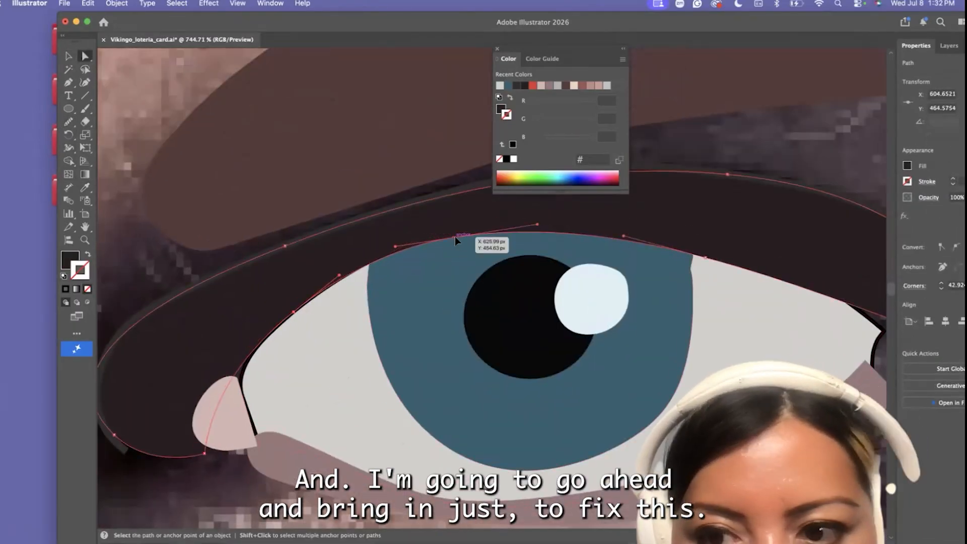
{"action": "left_click", "coordinate": [691, 270]}
{"action": "left_click_drag", "start_coordinate": [688, 251], "coordinate": [681, 236]}
Round off the squared outer end of the mauve lower lid and clean up its bottom edge points
{"action": "scroll", "coordinate": [736, 346], "scroll_direction": "right", "scroll_amount": 5}
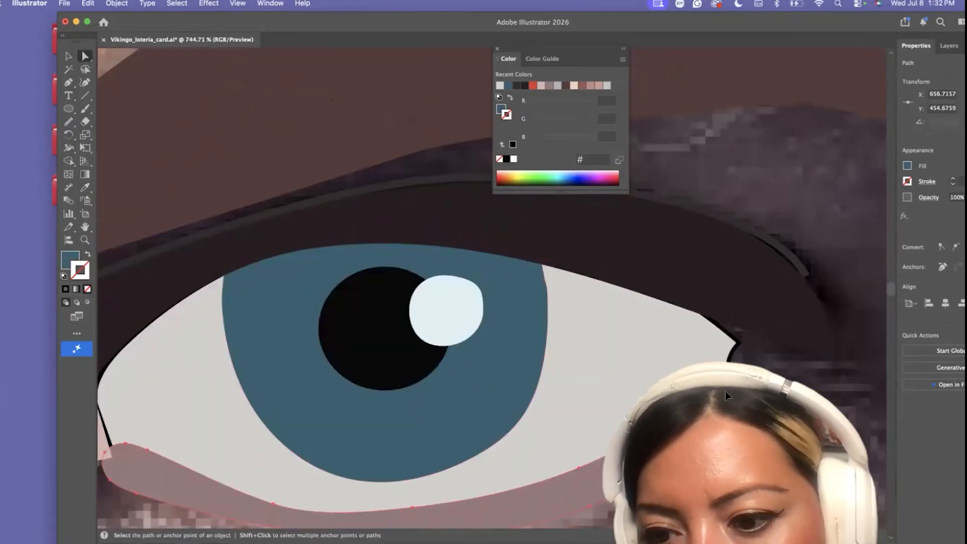
{"action": "left_click", "coordinate": [727, 384]}
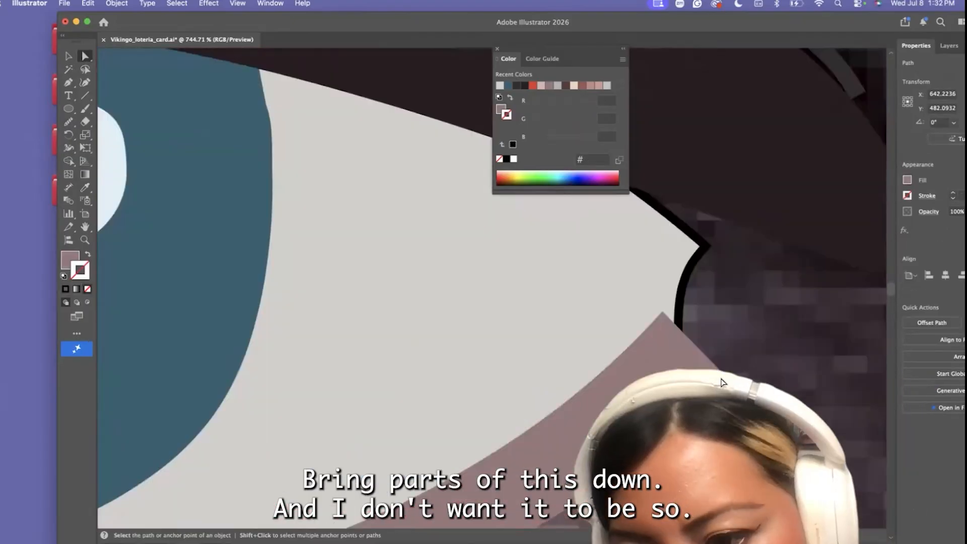
{"action": "left_click_drag", "start_coordinate": [659, 314], "coordinate": [665, 322]}
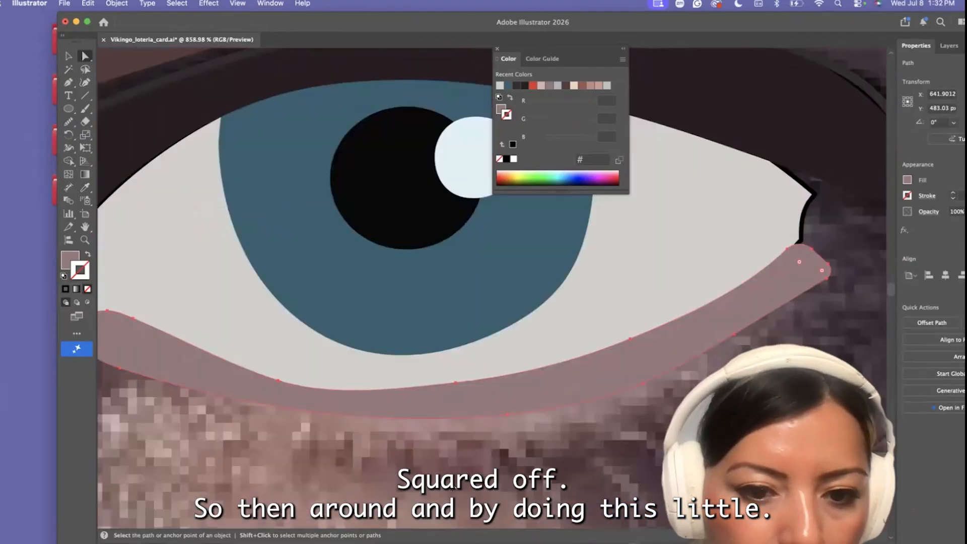
{"action": "left_click", "coordinate": [530, 409]}
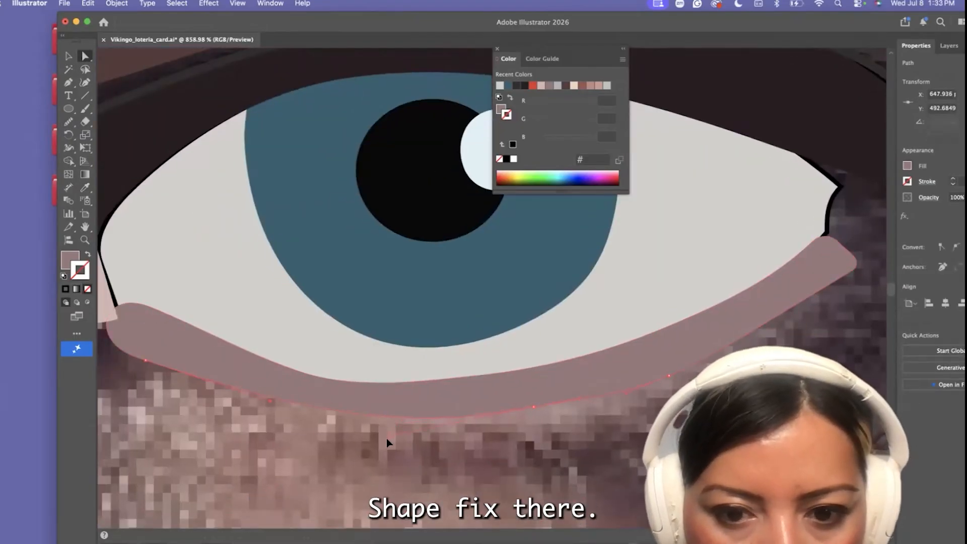
Bring the reshaped lower lid to the front and deselect it
{"action": "scroll", "coordinate": [424, 467], "scroll_direction": "down", "scroll_amount": 5}
{"action": "left_click", "coordinate": [322, 418]}
{"action": "left_click", "coordinate": [68, 56]}
{"action": "left_click", "coordinate": [116, 4]}
{"action": "mouse_move", "coordinate": [151, 35]}
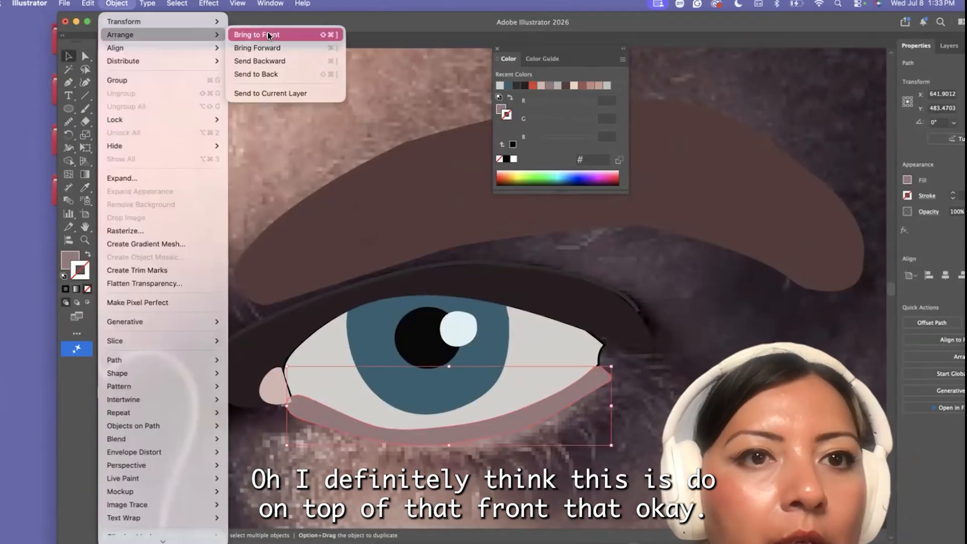
{"action": "left_click", "coordinate": [268, 35]}
{"action": "left_click", "coordinate": [313, 468]}
{"action": "scroll", "coordinate": [353, 468], "scroll_direction": "down", "scroll_amount": 10}
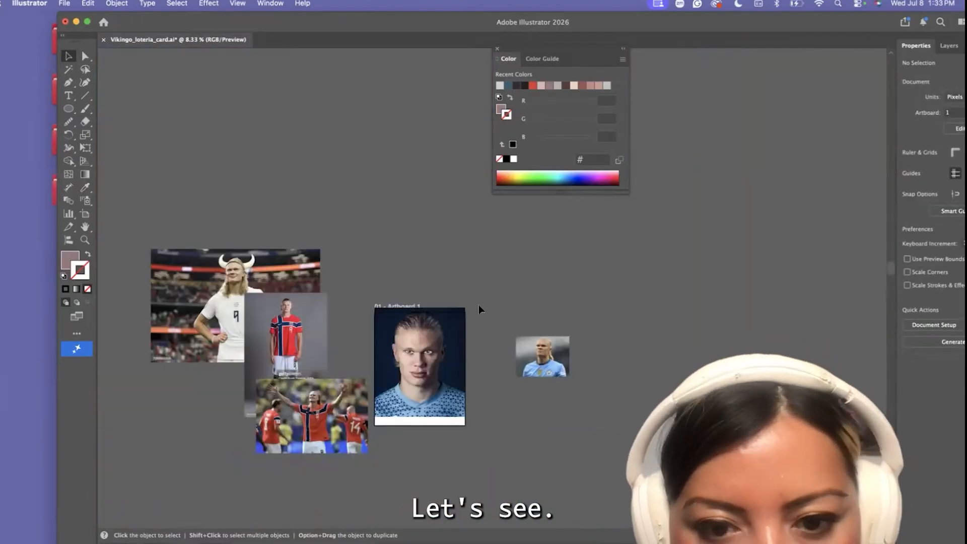
Pencil a row of short red (#ef220c) lower lashes beneath the shadowed eye, from its outer corner to its inner corner
{"action": "scroll", "coordinate": [480, 310], "scroll_direction": "up", "scroll_amount": 12}
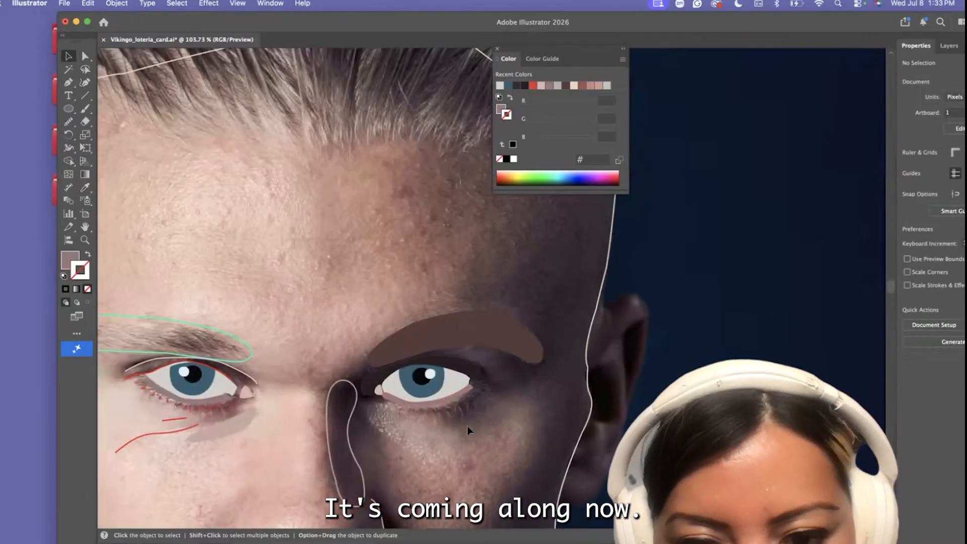
{"action": "scroll", "coordinate": [469, 431], "scroll_direction": "up", "scroll_amount": 2}
{"action": "left_click", "coordinate": [157, 408]}
{"action": "left_click", "coordinate": [69, 121]}
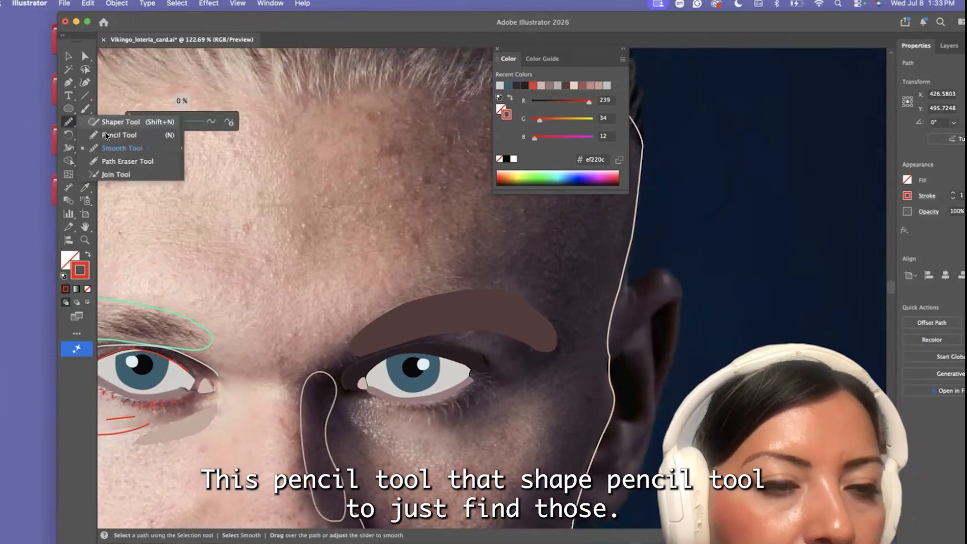
{"action": "left_click", "coordinate": [105, 125]}
{"action": "left_click", "coordinate": [73, 122]}
{"action": "left_click", "coordinate": [106, 135]}
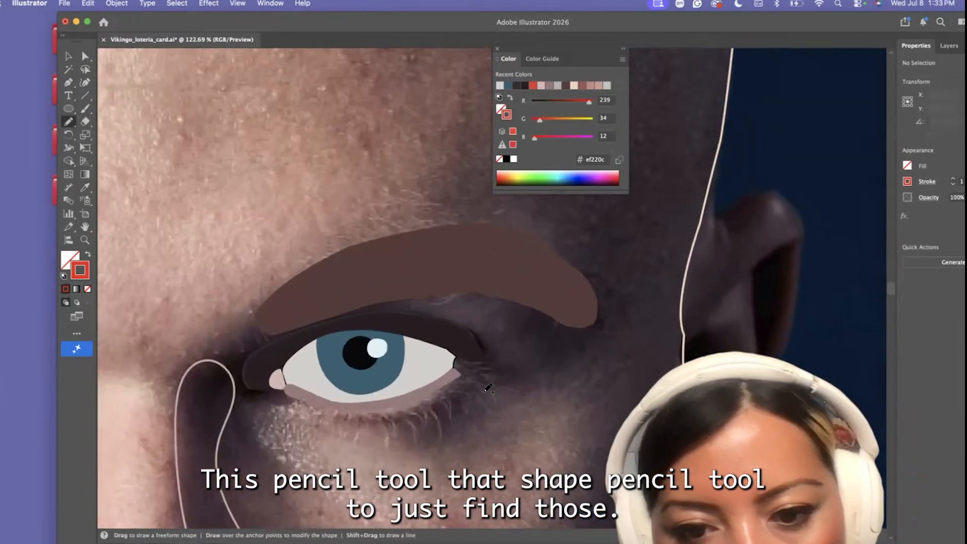
{"action": "mouse_move", "coordinate": [472, 384]}
{"action": "left_mouse_down"}
{"action": "mouse_move", "coordinate": [482, 401]}
{"action": "mouse_move", "coordinate": [440, 423]}
{"action": "left_mouse_up"}
{"action": "left_click_drag", "start_coordinate": [425, 412], "coordinate": [423, 419]}
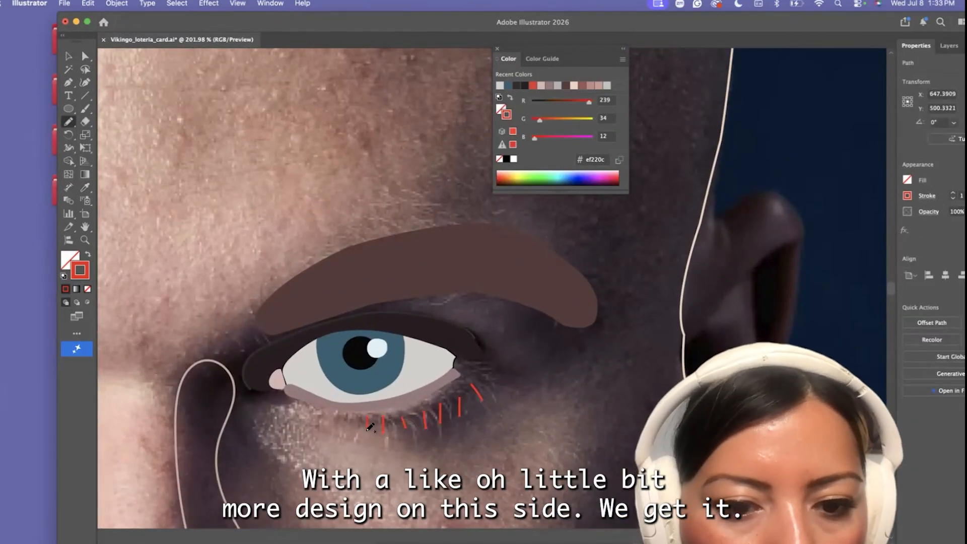
{"action": "left_click_drag", "start_coordinate": [337, 414], "coordinate": [334, 428]}
{"action": "mouse_move", "coordinate": [323, 411]}
{"action": "left_mouse_down"}
{"action": "mouse_move", "coordinate": [320, 425]}
{"action": "mouse_move", "coordinate": [304, 421]}
{"action": "left_mouse_up"}
Fill the face outline with a light skin tone (#e8c6b4) sampled from the lit cheek in the portrait
{"action": "key", "text": "a"}
{"action": "scroll", "coordinate": [451, 364], "scroll_direction": "down", "scroll_amount": 8}
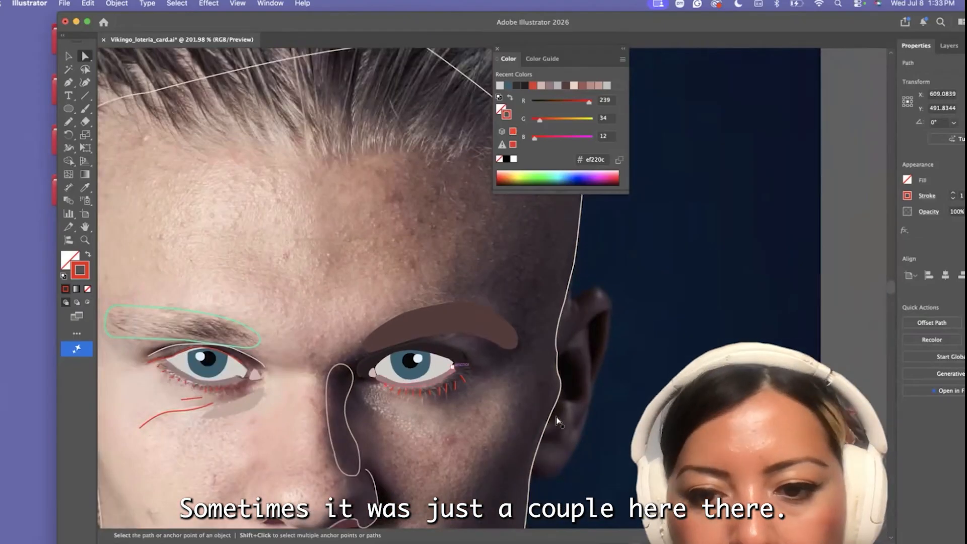
{"action": "left_click", "coordinate": [554, 411]}
{"action": "scroll", "coordinate": [201, 282], "scroll_direction": "down", "scroll_amount": 6}
{"action": "left_click", "coordinate": [85, 188]}
{"action": "left_click", "coordinate": [172, 336]}
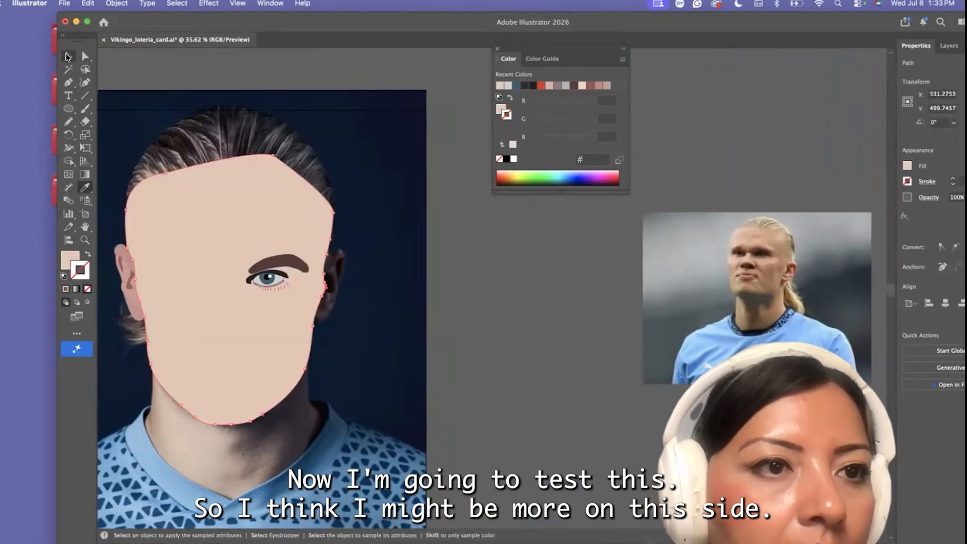
Send the filled face shape behind the eye, brow and nose paths
{"action": "left_click", "coordinate": [68, 57]}
{"action": "scroll", "coordinate": [239, 258], "scroll_direction": "down", "scroll_amount": 5}
{"action": "scroll", "coordinate": [239, 258], "scroll_direction": "up", "scroll_amount": 3}
{"action": "mouse_move", "coordinate": [206, 279]}
{"action": "left_mouse_down"}
{"action": "mouse_move", "coordinate": [205, 385]}
{"action": "mouse_move", "coordinate": [205, 281]}
{"action": "left_mouse_up"}
{"action": "left_click", "coordinate": [116, 3]}
{"action": "mouse_move", "coordinate": [152, 35]}
{"action": "left_click", "coordinate": [256, 74]}
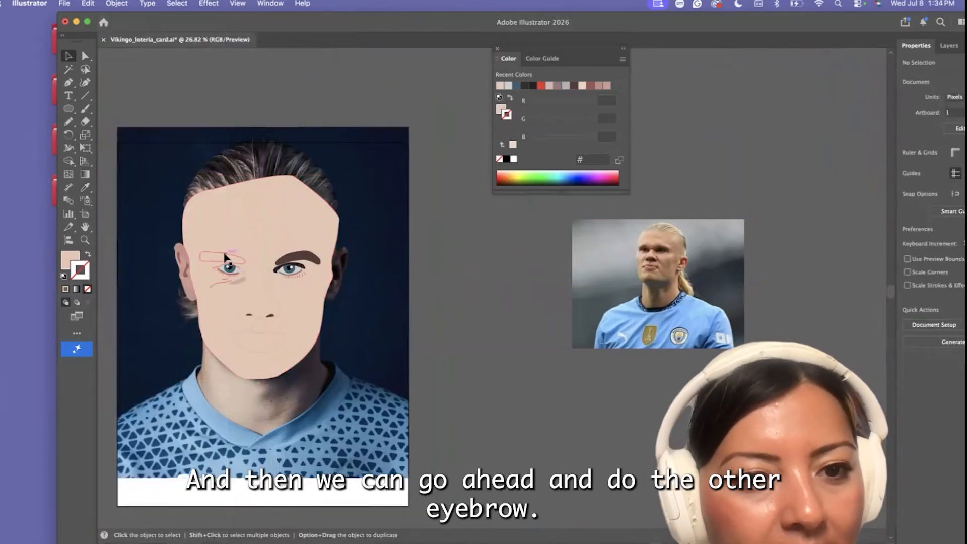
Fill the lit-side eyebrow with the dark brown sampled from the finished eyebrow
{"action": "key", "text": "i"}
{"action": "left_click", "coordinate": [318, 261]}
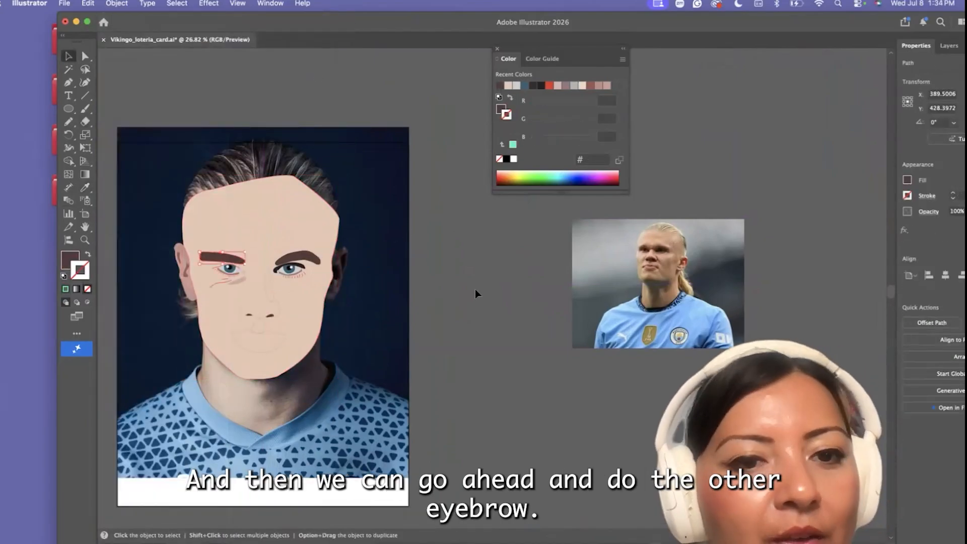
{"action": "scroll", "coordinate": [411, 347], "scroll_direction": "down", "scroll_amount": 3}
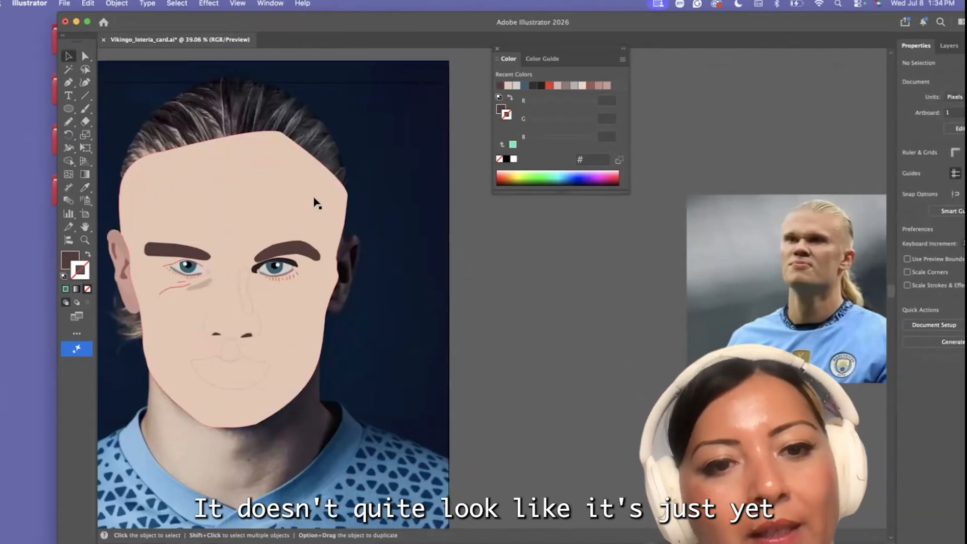
Swap the face shape's fill and stroke so the portrait photo shows through
{"action": "left_click", "coordinate": [316, 203]}
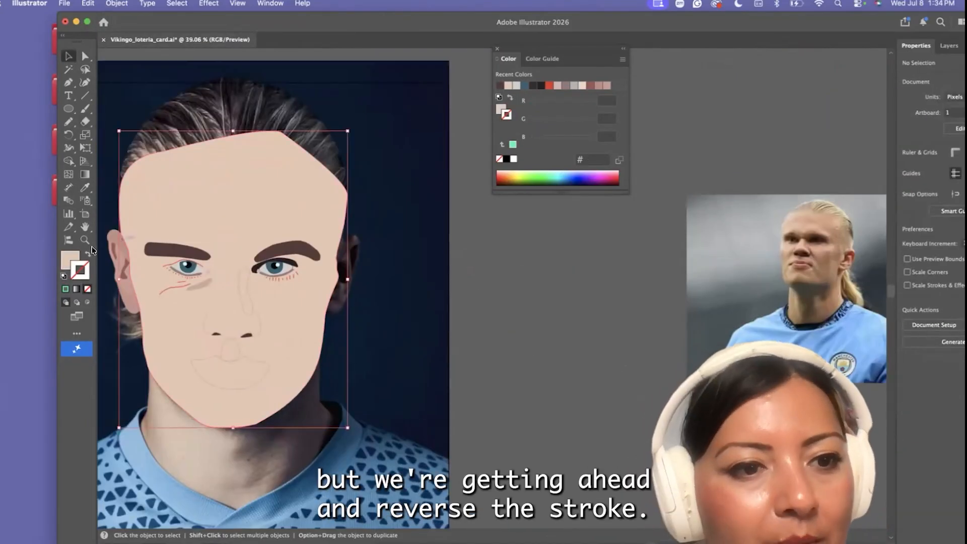
{"action": "left_click", "coordinate": [88, 255]}
{"action": "scroll", "coordinate": [151, 198], "scroll_direction": "up", "scroll_amount": 2}
Trace the outer edge of the hair with the Pen tool from the lit-side temple up and over the crown
{"action": "left_click", "coordinate": [69, 82]}
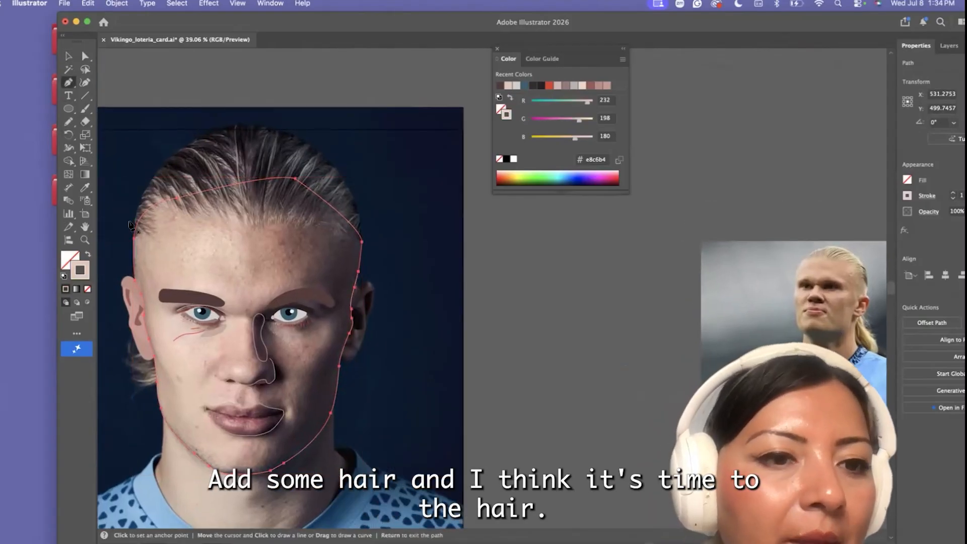
{"action": "scroll", "coordinate": [129, 221], "scroll_direction": "up", "scroll_amount": 5}
{"action": "left_click_drag", "start_coordinate": [139, 258], "coordinate": [145, 229]}
{"action": "left_click_drag", "start_coordinate": [149, 198], "coordinate": [153, 187]}
{"action": "left_click_drag", "start_coordinate": [164, 152], "coordinate": [206, 99]}
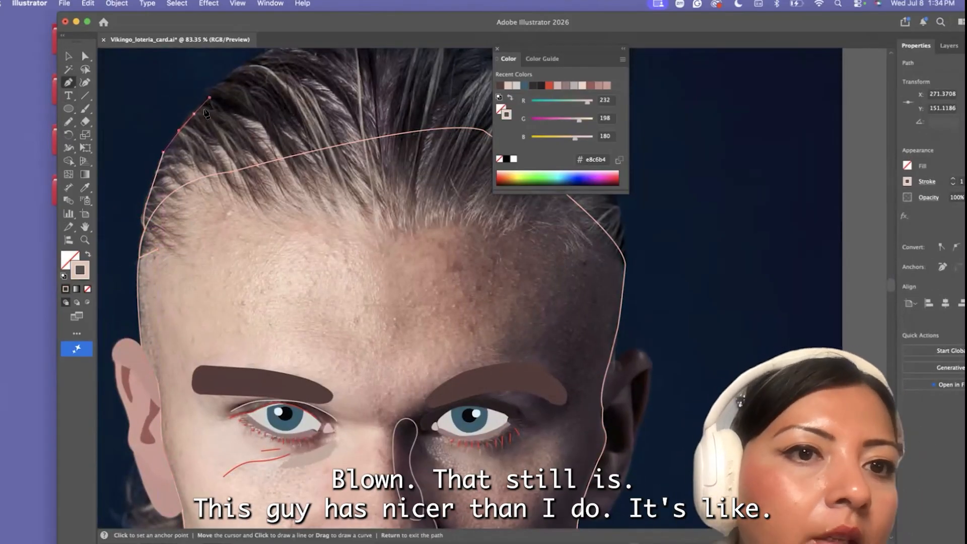
{"action": "left_click", "coordinate": [194, 114]}
{"action": "scroll", "coordinate": [194, 113], "scroll_direction": "up", "scroll_amount": 2}
{"action": "scroll", "coordinate": [194, 113], "scroll_direction": "right", "scroll_amount": 1}
{"action": "left_click_drag", "start_coordinate": [173, 160], "coordinate": [386, 134]}
{"action": "left_click", "coordinate": [173, 161]}
{"action": "left_click", "coordinate": [210, 132]}
{"action": "left_click", "coordinate": [254, 108]}
{"action": "left_click", "coordinate": [302, 92]}
{"action": "scroll", "coordinate": [305, 94], "scroll_direction": "right", "scroll_amount": 2}
{"action": "key", "text": "super+z"}
{"action": "left_click", "coordinate": [290, 97]}
{"action": "left_click", "coordinate": [333, 106]}
{"action": "scroll", "coordinate": [334, 106], "scroll_direction": "right", "scroll_amount": 1}
{"action": "left_click", "coordinate": [371, 125]}
Continue the hair outline with curved segments down the shadowed side of the head to the temple
{"action": "left_click_drag", "start_coordinate": [423, 162], "coordinate": [461, 222]}
{"action": "left_click", "coordinate": [424, 163]}
{"action": "scroll", "coordinate": [439, 191], "scroll_direction": "right", "scroll_amount": 1}
{"action": "scroll", "coordinate": [439, 191], "scroll_direction": "down", "scroll_amount": 1}
{"action": "left_click", "coordinate": [448, 200]}
{"action": "left_click_drag", "start_coordinate": [474, 272], "coordinate": [461, 320]}
{"action": "left_click", "coordinate": [474, 272]}
{"action": "scroll", "coordinate": [475, 271], "scroll_direction": "right", "scroll_amount": 1}
{"action": "scroll", "coordinate": [475, 270], "scroll_direction": "down", "scroll_amount": 1}
{"action": "left_click", "coordinate": [464, 306]}
Trace the hairline across the forehead back to the lit-side temple to complete the hair outline
{"action": "left_click_drag", "start_coordinate": [434, 273], "coordinate": [411, 267]}
{"action": "left_click_drag", "start_coordinate": [301, 249], "coordinate": [144, 217]}
{"action": "left_click", "coordinate": [302, 249]}
{"action": "scroll", "coordinate": [249, 256], "scroll_direction": "left", "scroll_amount": 2}
{"action": "scroll", "coordinate": [250, 257], "scroll_direction": "down", "scroll_amount": 1}
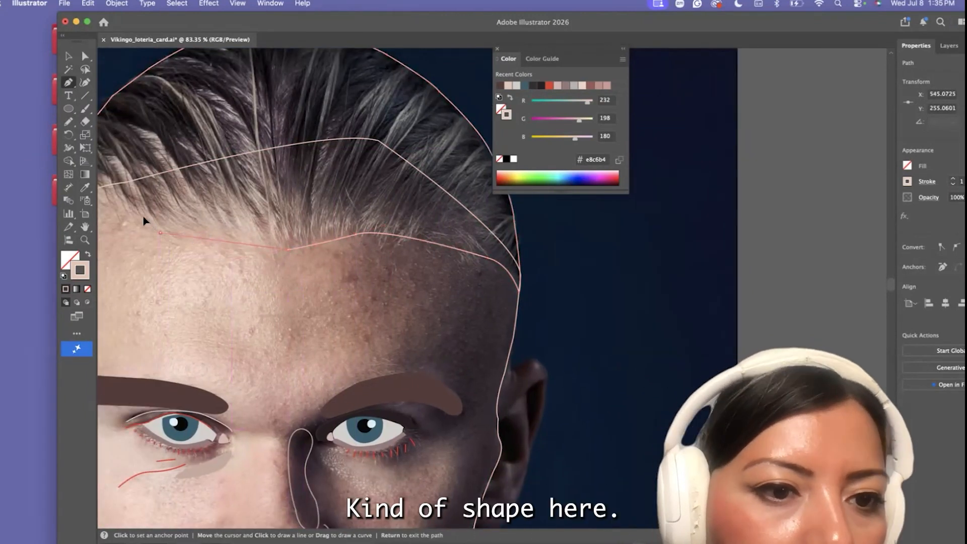
{"action": "left_click", "coordinate": [160, 234]}
{"action": "left_click_drag", "start_coordinate": [177, 275], "coordinate": [271, 264]}
{"action": "left_click", "coordinate": [164, 235]}
{"action": "left_click_drag", "start_coordinate": [140, 261], "coordinate": [141, 268]}
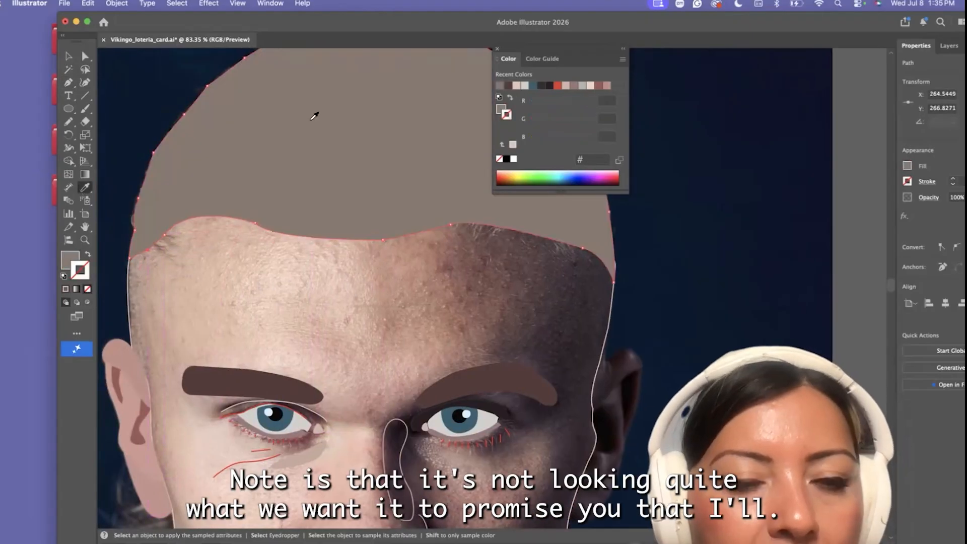
Soften the newly drawn hair outline with the Smooth tool
{"action": "key", "text": "super+alt+0"}
{"action": "left_click_drag", "start_coordinate": [68, 121], "coordinate": [92, 147]}
{"action": "left_click", "coordinate": [92, 148]}
{"action": "left_click_drag", "start_coordinate": [296, 141], "coordinate": [277, 146]}
Fill the hair shape with blond (#c9bb86) sampled from the hair in the reference photos, and deselect it
{"action": "key", "text": "i"}
{"action": "scroll", "coordinate": [424, 248], "scroll_direction": "down", "scroll_amount": 2}
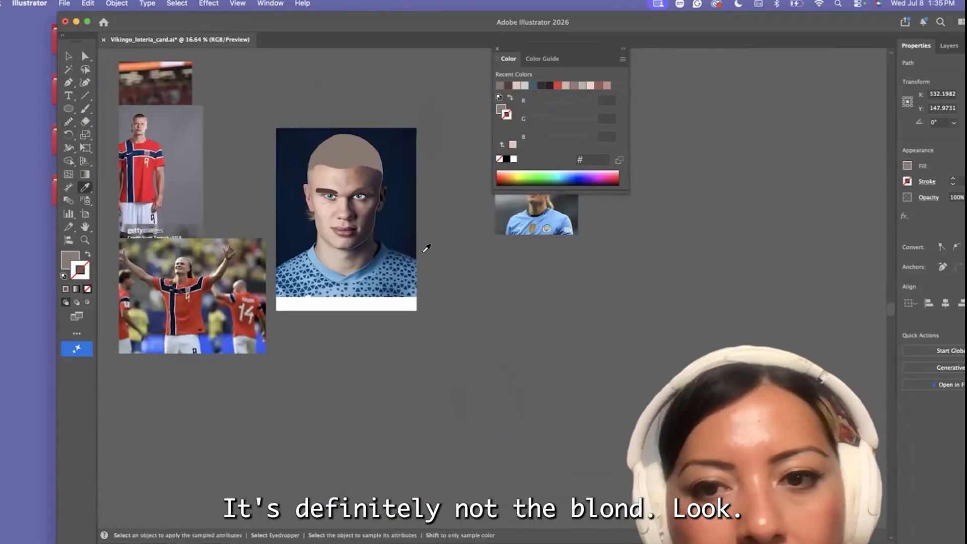
{"action": "scroll", "coordinate": [425, 248], "scroll_direction": "right", "scroll_amount": 4}
{"action": "scroll", "coordinate": [424, 248], "scroll_direction": "up", "scroll_amount": 3}
{"action": "left_click", "coordinate": [411, 251]}
{"action": "scroll", "coordinate": [413, 250], "scroll_direction": "up", "scroll_amount": 5}
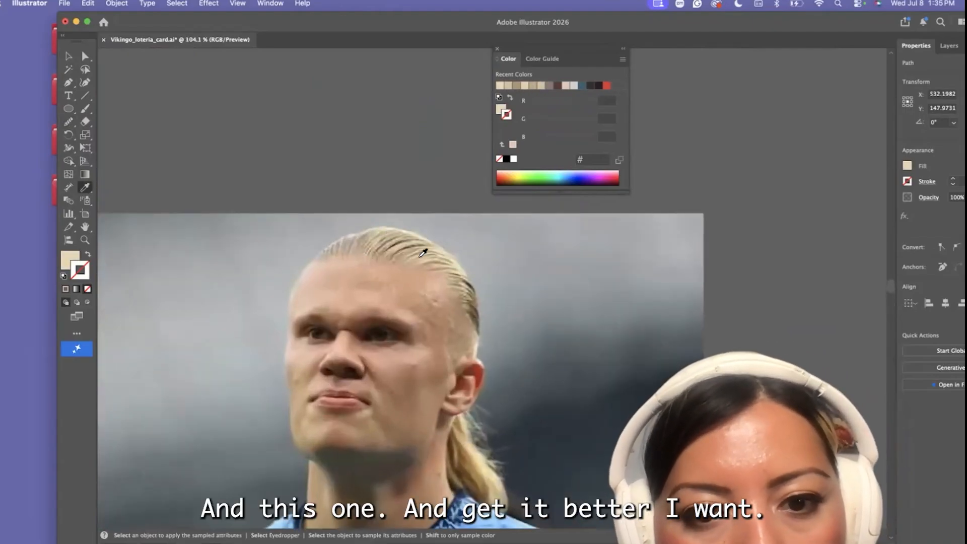
{"action": "left_click", "coordinate": [421, 256]}
{"action": "scroll", "coordinate": [421, 256], "scroll_direction": "down", "scroll_amount": 6}
{"action": "scroll", "coordinate": [164, 198], "scroll_direction": "up", "scroll_amount": 2}
{"action": "left_click", "coordinate": [188, 235]}
{"action": "key", "text": "v"}
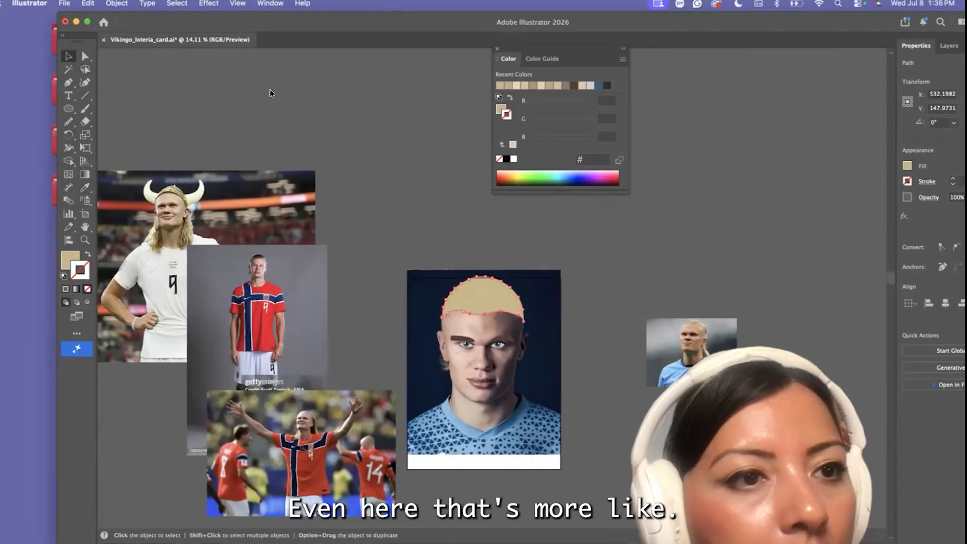
{"action": "left_click", "coordinate": [272, 94]}
Fill the face shape with its skin tone to check it against the blond hair, and revert it to an outline
{"action": "scroll", "coordinate": [555, 350], "scroll_direction": "up", "scroll_amount": 4}
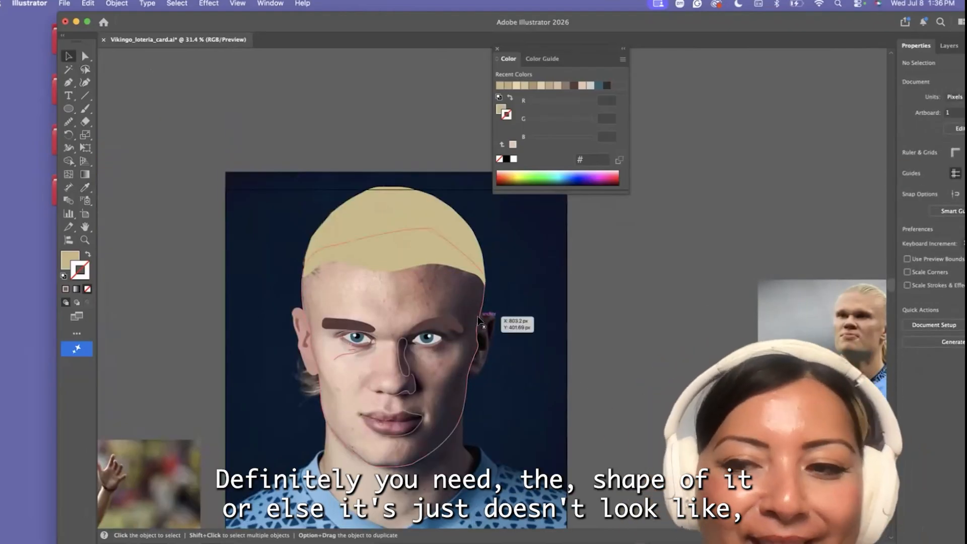
{"action": "left_click", "coordinate": [478, 317]}
{"action": "left_click", "coordinate": [88, 254]}
{"action": "left_click", "coordinate": [205, 165]}
{"action": "left_click", "coordinate": [382, 260]}
{"action": "left_click", "coordinate": [347, 303]}
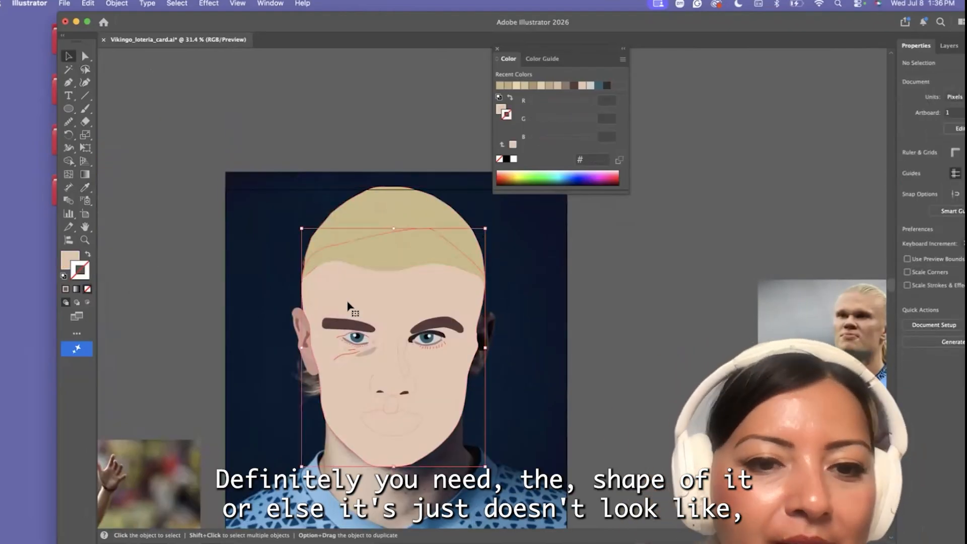
{"action": "key", "text": "shift+x"}
Smooth the edges of the blond hair shape with the Smooth tool, reducing its anchor points
{"action": "scroll", "coordinate": [373, 255], "scroll_direction": "up", "scroll_amount": 4}
{"action": "left_click", "coordinate": [404, 256]}
{"action": "left_click", "coordinate": [436, 281]}
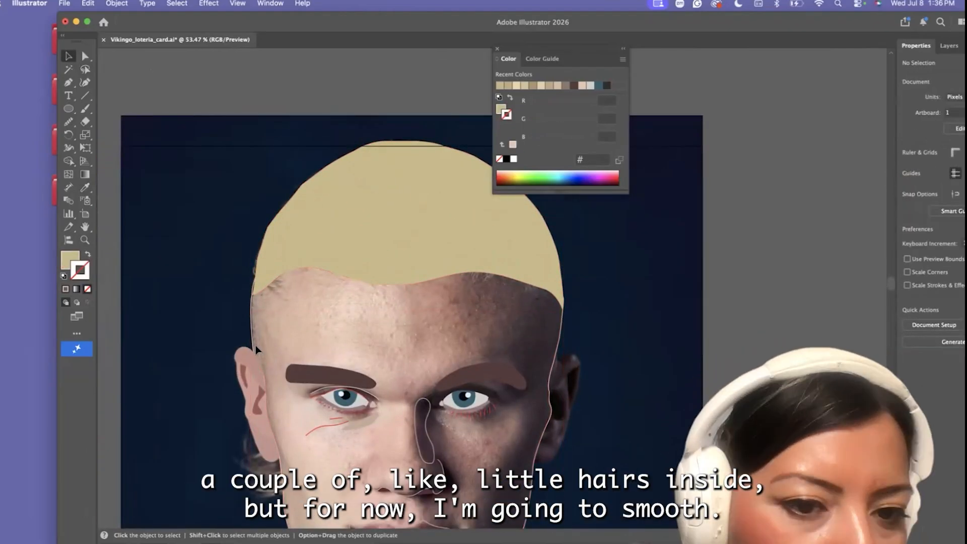
{"action": "left_click", "coordinate": [371, 232]}
{"action": "left_click", "coordinate": [69, 121]}
{"action": "left_click", "coordinate": [115, 135]}
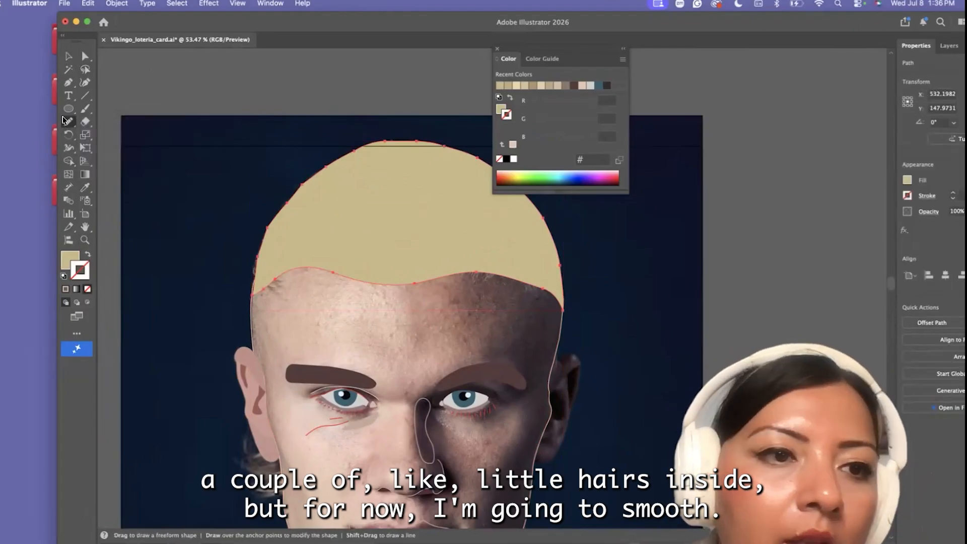
{"action": "left_click", "coordinate": [67, 121]}
{"action": "left_click", "coordinate": [117, 148]}
{"action": "key", "text": "v"}
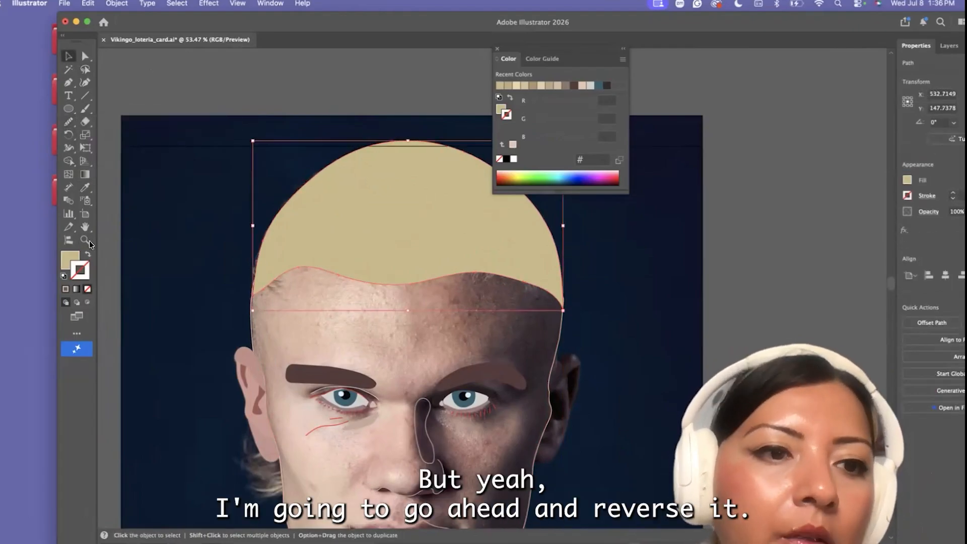
Turn the blond hair shape into an unfilled outline and set its stroke to the darker shade #b7a97b
{"action": "left_click", "coordinate": [89, 255]}
{"action": "left_click", "coordinate": [68, 122]}
{"action": "left_click", "coordinate": [115, 135]}
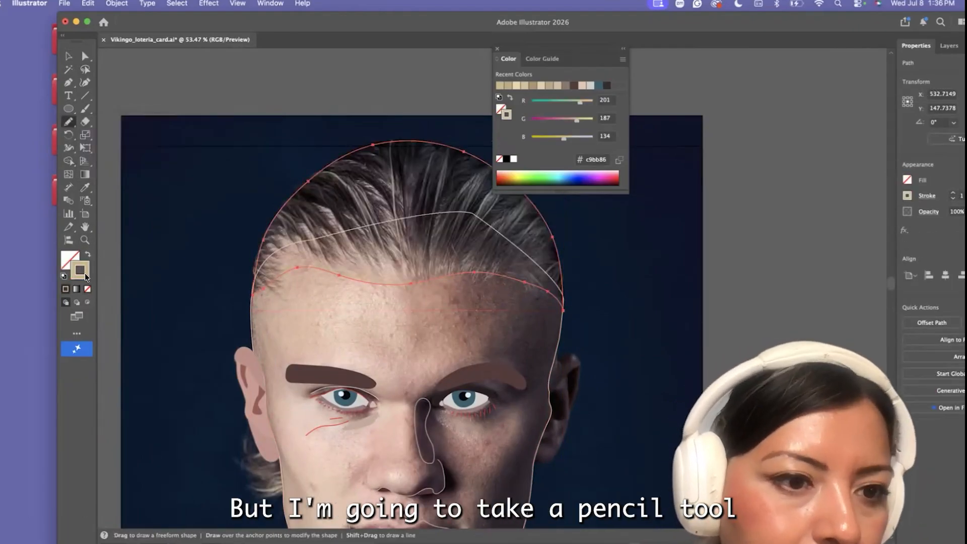
{"action": "double_click", "coordinate": [80, 270]}
{"action": "key", "text": "Return"}
{"action": "scroll", "coordinate": [428, 214], "scroll_direction": "up", "scroll_amount": 1}
{"action": "scroll", "coordinate": [406, 216], "scroll_direction": "up", "scroll_amount": 2}
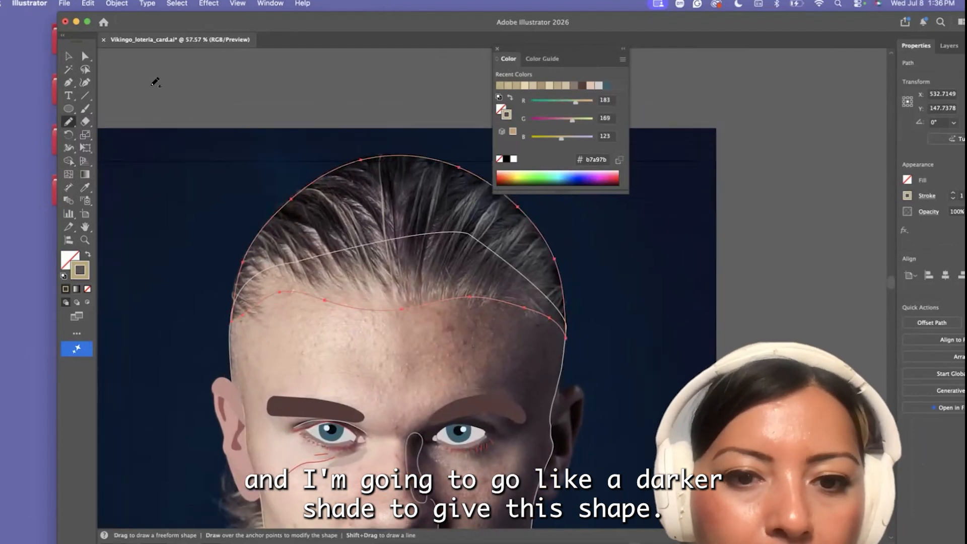
Adjust the anchor point at the middle of the hairline and deselect the hair outline
{"action": "left_click", "coordinate": [85, 55]}
{"action": "left_click_drag", "start_coordinate": [404, 306], "coordinate": [405, 305]}
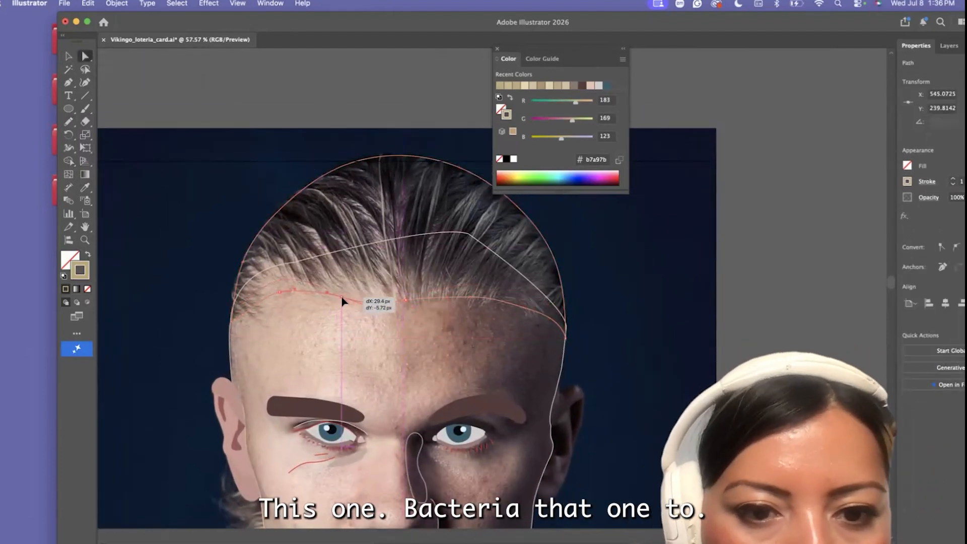
{"action": "key", "text": "super+shift+a"}
Set the stroke to #9b8d67 and pencil hair strands from the hairline up through the shadowed side of the hair
{"action": "double_click", "coordinate": [87, 267]}
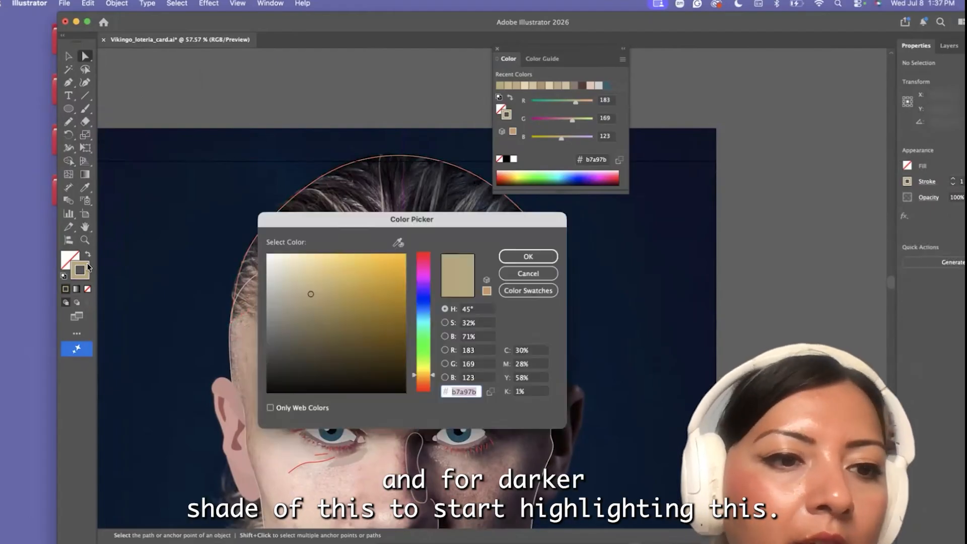
{"action": "left_click", "coordinate": [528, 256]}
{"action": "left_click_drag", "start_coordinate": [68, 122], "coordinate": [116, 133]}
{"action": "mouse_move", "coordinate": [400, 294]}
{"action": "left_mouse_down"}
{"action": "mouse_move", "coordinate": [389, 186]}
{"action": "mouse_move", "coordinate": [409, 297]}
{"action": "mouse_move", "coordinate": [438, 189]}
{"action": "left_mouse_up"}
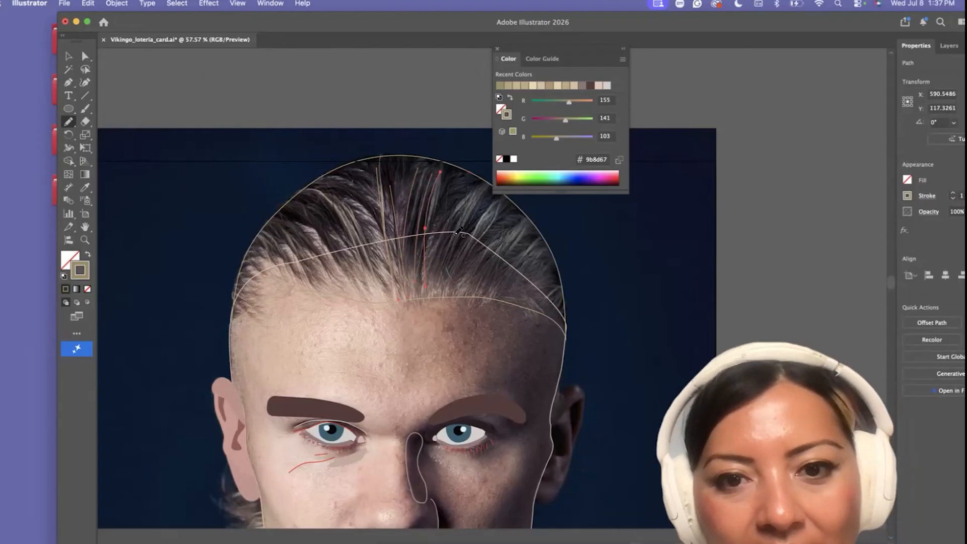
{"action": "left_click_drag", "start_coordinate": [436, 287], "coordinate": [479, 195]}
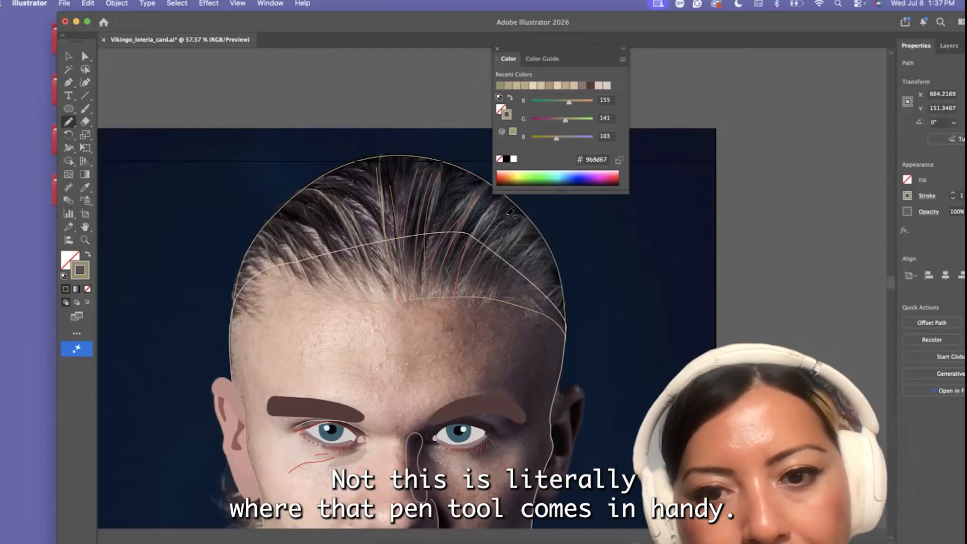
{"action": "left_click_drag", "start_coordinate": [512, 296], "coordinate": [530, 267]}
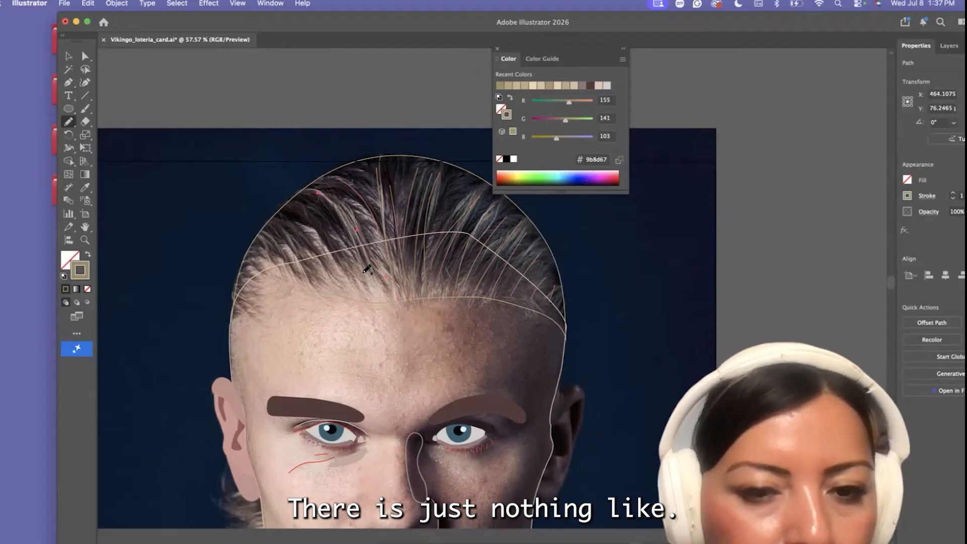
Pencil swept-back strands through the lit side of the hair down to the temple
{"action": "left_click_drag", "start_coordinate": [367, 270], "coordinate": [348, 232]}
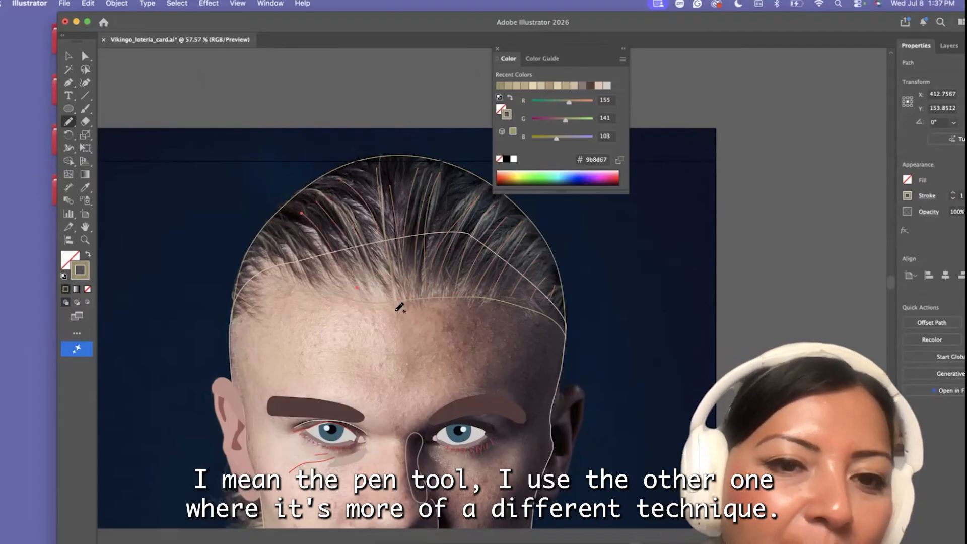
{"action": "left_click_drag", "start_coordinate": [283, 258], "coordinate": [305, 289]}
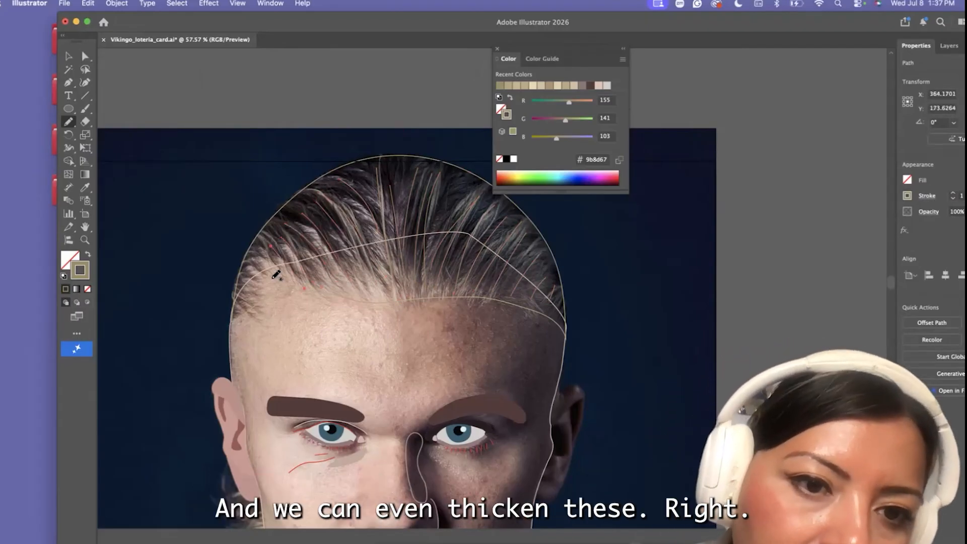
{"action": "left_click_drag", "start_coordinate": [250, 305], "coordinate": [257, 303]}
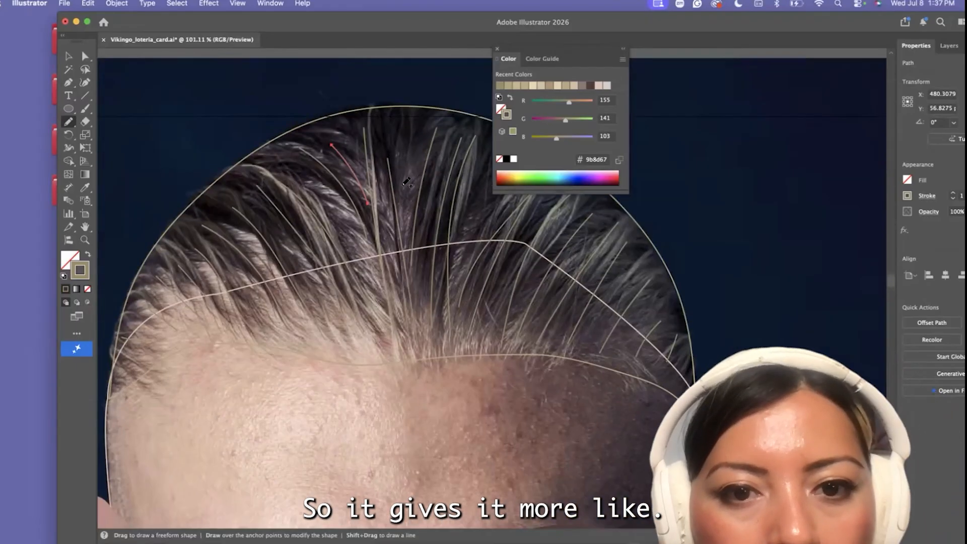
Add volume with more pencil strands over the crown, along the shadowed side and near the lit-side temple
{"action": "left_click_drag", "start_coordinate": [408, 113], "coordinate": [403, 205]}
{"action": "scroll", "coordinate": [400, 253], "scroll_direction": "right", "scroll_amount": 2}
{"action": "left_click_drag", "start_coordinate": [510, 208], "coordinate": [478, 248]}
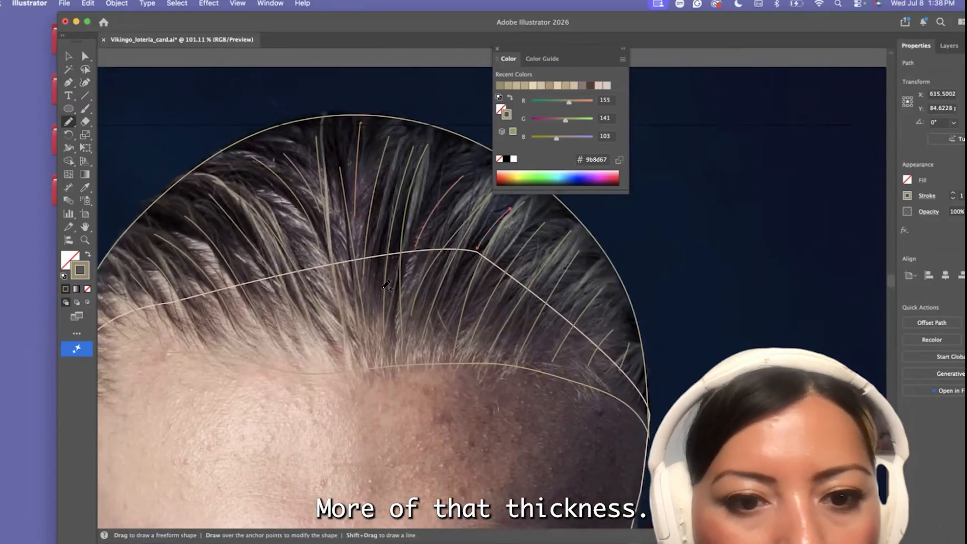
{"action": "left_click_drag", "start_coordinate": [278, 203], "coordinate": [342, 347]}
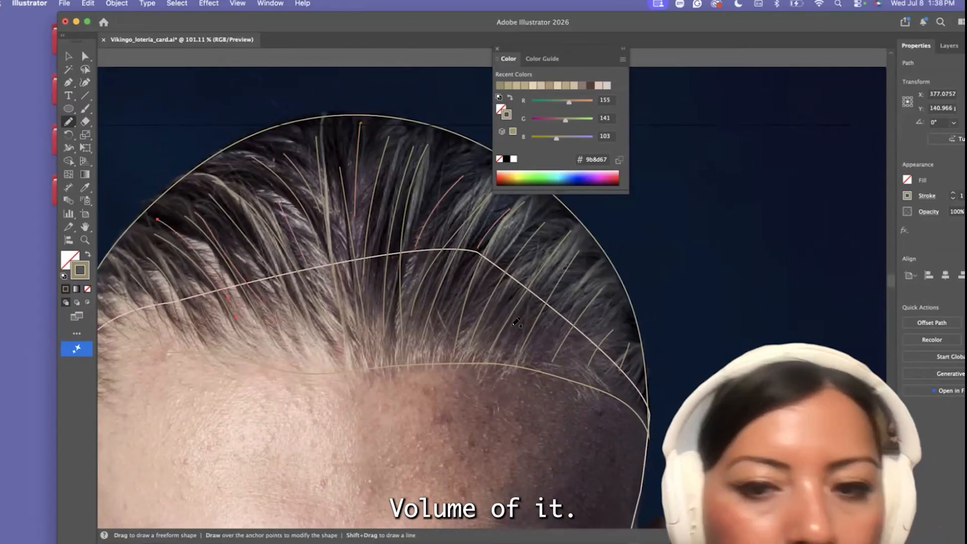
{"action": "left_click_drag", "start_coordinate": [625, 330], "coordinate": [605, 378]}
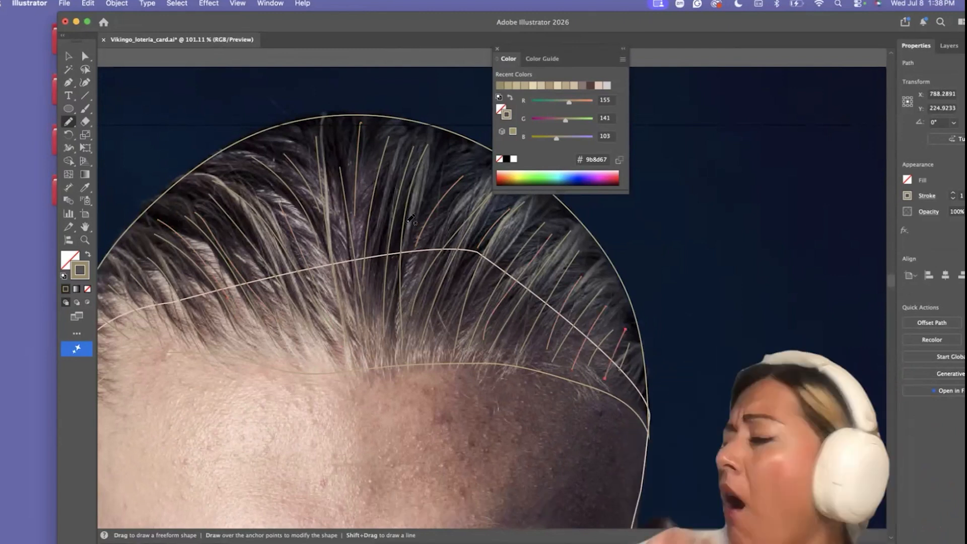
{"action": "left_click_drag", "start_coordinate": [287, 176], "coordinate": [291, 180]}
{"action": "scroll", "coordinate": [221, 297], "scroll_direction": "left", "scroll_amount": 3}
{"action": "scroll", "coordinate": [222, 297], "scroll_direction": "down", "scroll_amount": 1}
{"action": "left_click_drag", "start_coordinate": [192, 269], "coordinate": [221, 298]}
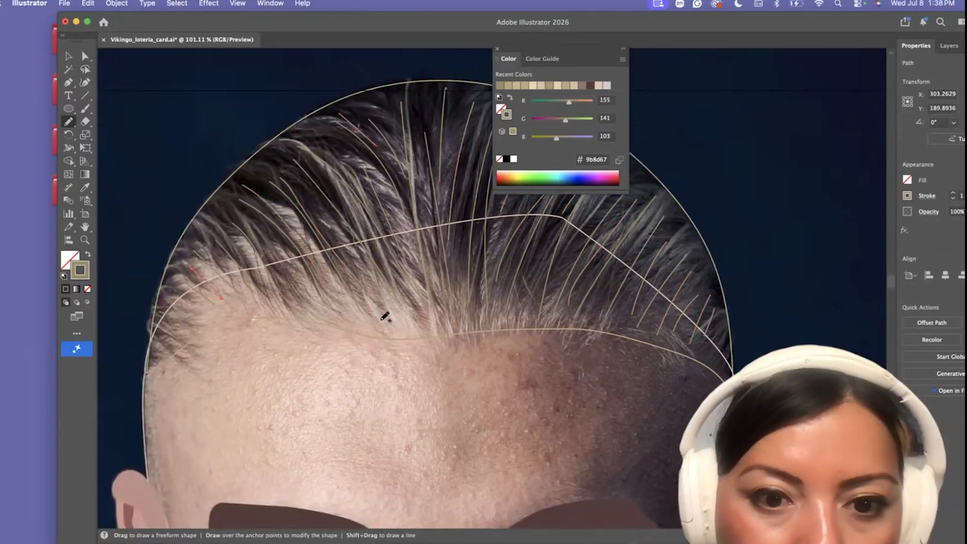
Move the hair outline off the artboard to the empty area on the right of the portrait
{"action": "scroll", "coordinate": [386, 218], "scroll_direction": "down", "scroll_amount": 10}
{"action": "key", "text": "v"}
{"action": "left_click_drag", "start_coordinate": [349, 228], "coordinate": [540, 255]}
{"action": "left_click", "coordinate": [345, 244]}
{"action": "scroll", "coordinate": [346, 244], "scroll_direction": "up", "scroll_amount": 4}
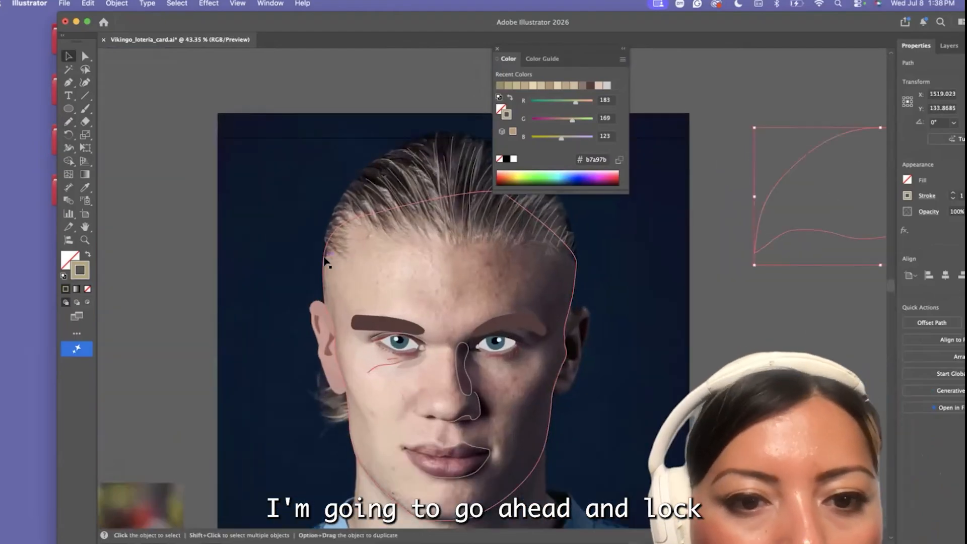
Lock the face outline so it cannot be changed
{"action": "left_click", "coordinate": [117, 3]}
{"action": "mouse_move", "coordinate": [218, 120]}
{"action": "left_click", "coordinate": [256, 122]}
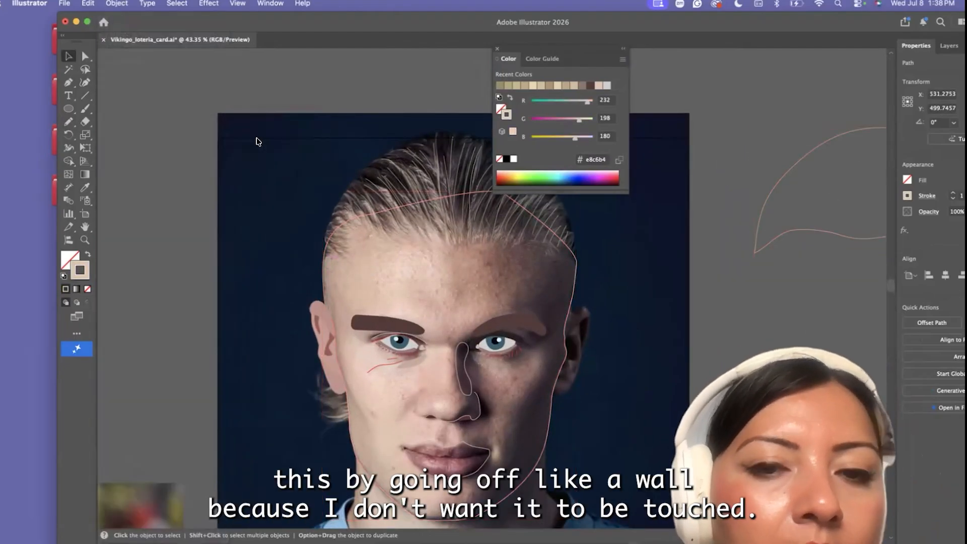
Bring the hair outline back over the head as a solid blond fill, keeping the pencil strands in front
{"action": "scroll", "coordinate": [291, 158], "scroll_direction": "right", "scroll_amount": 2}
{"action": "scroll", "coordinate": [290, 161], "scroll_direction": "right", "scroll_amount": 2}
{"action": "left_click_drag", "start_coordinate": [183, 185], "coordinate": [470, 304]}
{"action": "mouse_move", "coordinate": [779, 24]}
{"action": "left_mouse_down"}
{"action": "mouse_move", "coordinate": [730, 24]}
{"action": "mouse_move", "coordinate": [682, 53]}
{"action": "left_mouse_up"}
{"action": "scroll", "coordinate": [756, 101], "scroll_direction": "down", "scroll_amount": 4}
{"action": "left_click", "coordinate": [811, 215]}
{"action": "left_click_drag", "start_coordinate": [297, 49], "coordinate": [363, 59]}
{"action": "scroll", "coordinate": [448, 227], "scroll_direction": "up", "scroll_amount": 5}
{"action": "scroll", "coordinate": [452, 322], "scroll_direction": "right", "scroll_amount": 2}
{"action": "left_click", "coordinate": [453, 321]}
{"action": "scroll", "coordinate": [452, 320], "scroll_direction": "down", "scroll_amount": 1}
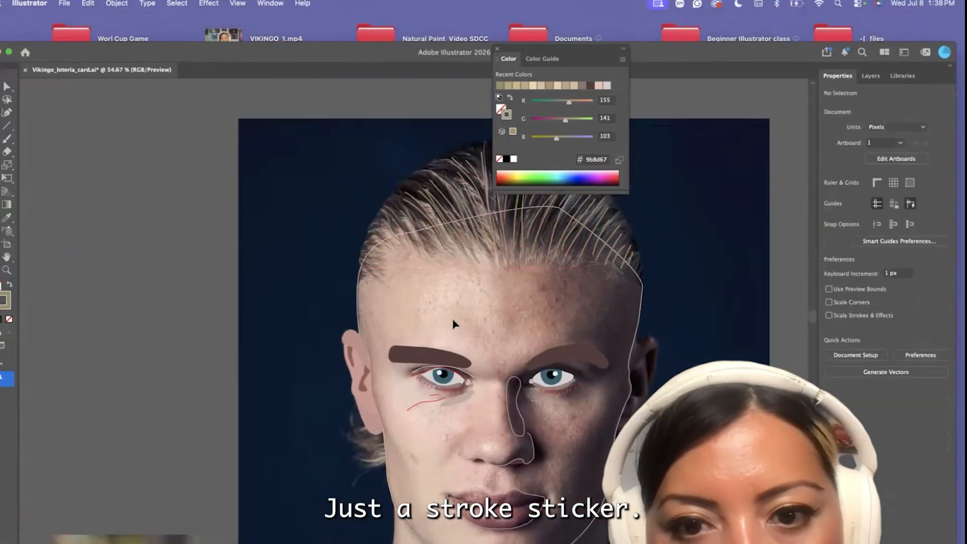
{"action": "scroll", "coordinate": [453, 323], "scroll_direction": "down", "scroll_amount": 2}
{"action": "left_click_drag", "start_coordinate": [448, 264], "coordinate": [376, 249]}
{"action": "scroll", "coordinate": [158, 340], "scroll_direction": "down", "scroll_amount": 5}
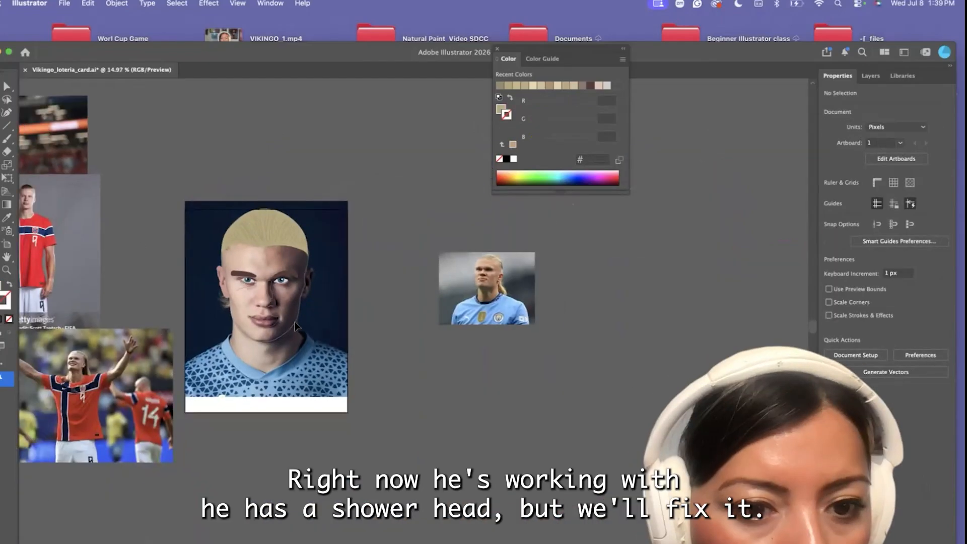
Unlock the face outline and turn its skin-tone stroke into a fill
{"action": "left_click_drag", "start_coordinate": [299, 52], "coordinate": [374, 36]}
{"action": "scroll", "coordinate": [153, 235], "scroll_direction": "left", "scroll_amount": 2}
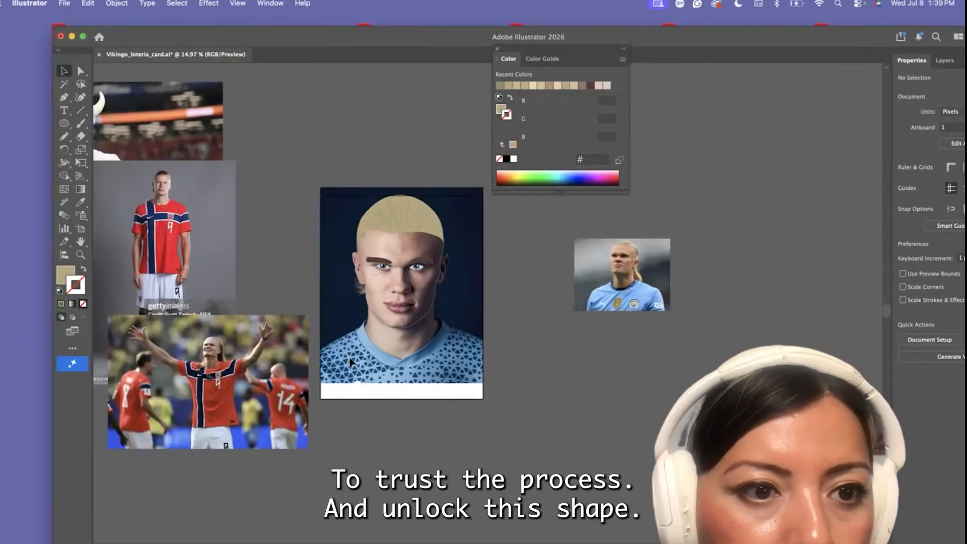
{"action": "left_click", "coordinate": [117, 4]}
{"action": "left_click", "coordinate": [131, 135]}
{"action": "left_click", "coordinate": [362, 106]}
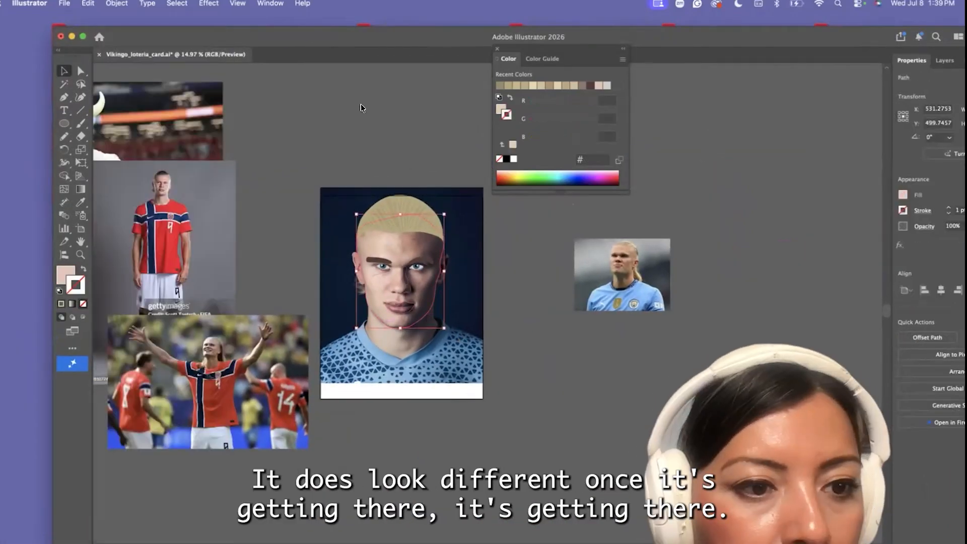
Convert the long strand at the center of the crown into an editable shape with Outline Stroke
{"action": "scroll", "coordinate": [373, 334], "scroll_direction": "up", "scroll_amount": 7}
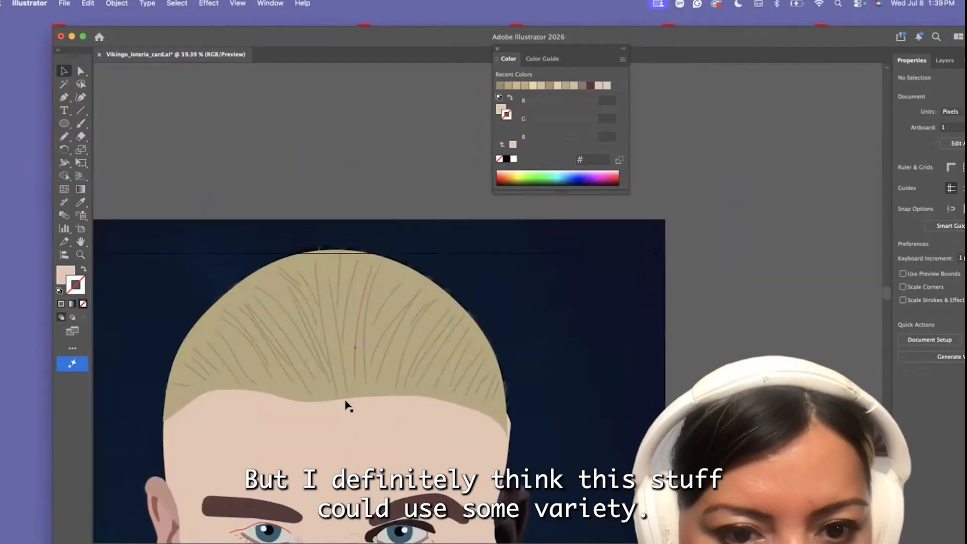
{"action": "left_click", "coordinate": [317, 279]}
{"action": "left_click", "coordinate": [117, 4]}
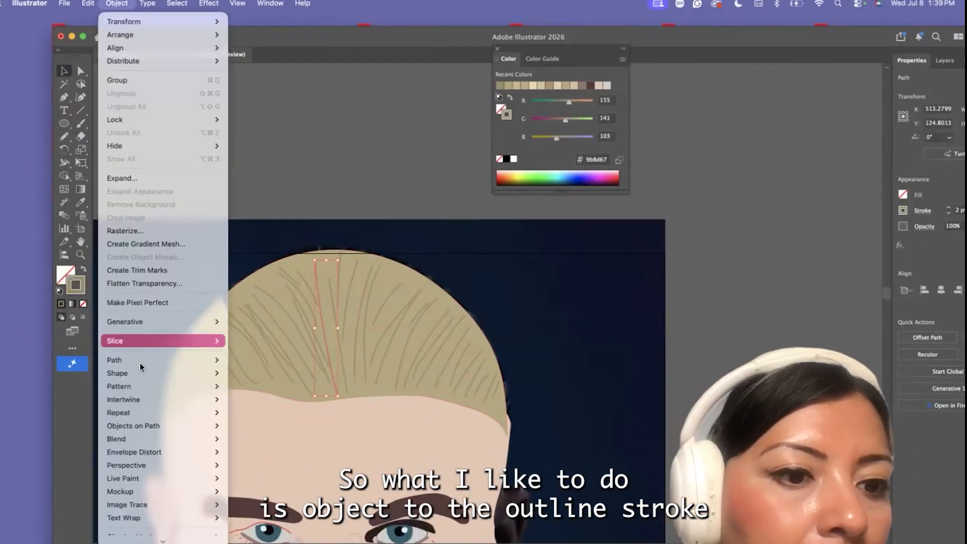
{"action": "left_click", "coordinate": [257, 392]}
{"action": "key", "text": "a"}
{"action": "scroll", "coordinate": [331, 352], "scroll_direction": "up", "scroll_amount": 6}
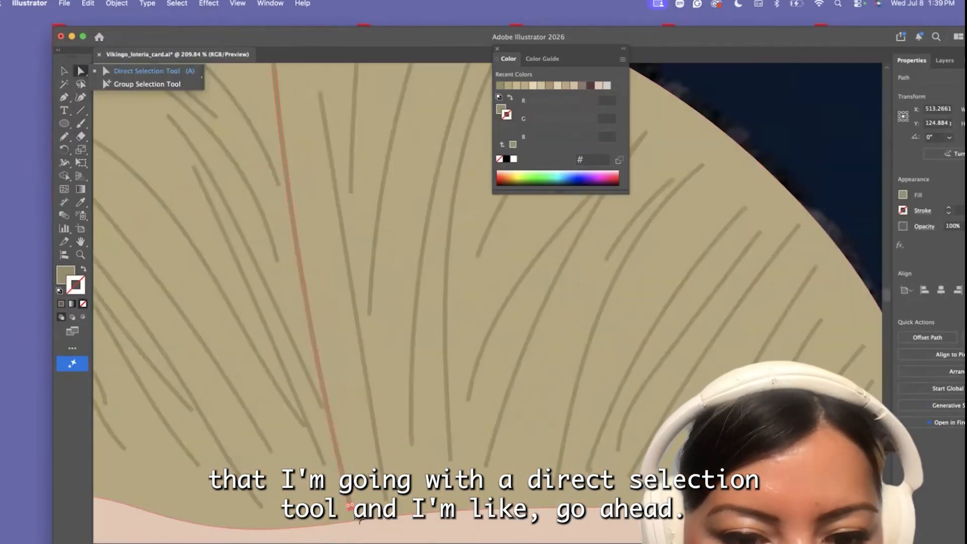
Try to reshape the outlined central strand by nudging its end anchors and deleting one at the hairline
{"action": "left_click_drag", "start_coordinate": [352, 516], "coordinate": [352, 518]}
{"action": "scroll", "coordinate": [348, 453], "scroll_direction": "down", "scroll_amount": 3}
{"action": "scroll", "coordinate": [292, 177], "scroll_direction": "up", "scroll_amount": 4}
{"action": "left_click_drag", "start_coordinate": [280, 177], "coordinate": [282, 198]}
{"action": "scroll", "coordinate": [313, 332], "scroll_direction": "up", "scroll_amount": 2}
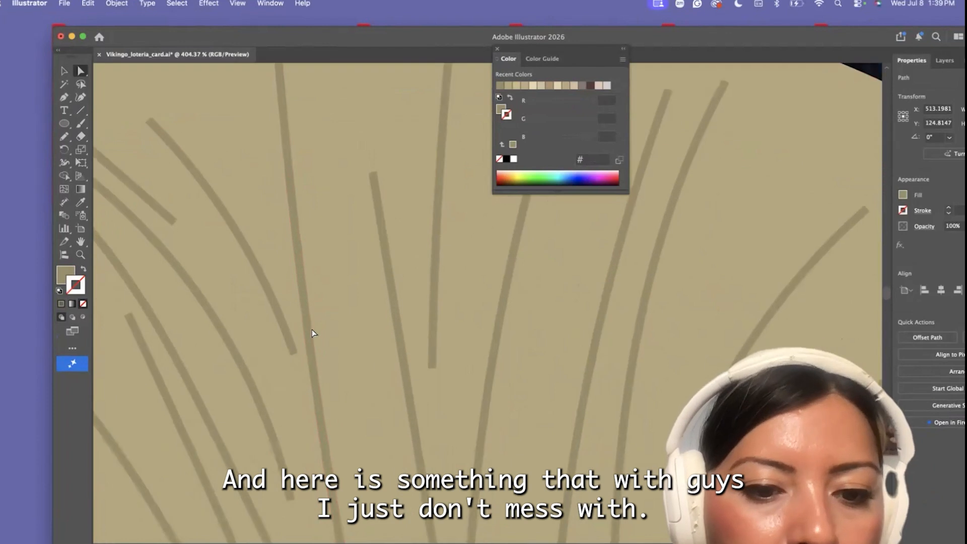
{"action": "scroll", "coordinate": [340, 380], "scroll_direction": "down", "scroll_amount": 4}
{"action": "scroll", "coordinate": [340, 384], "scroll_direction": "down", "scroll_amount": 5}
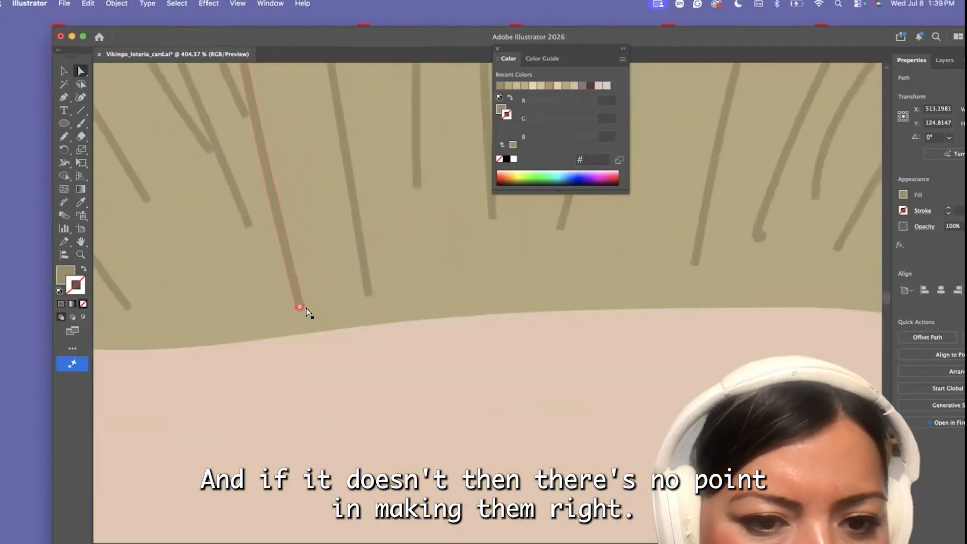
{"action": "left_click", "coordinate": [304, 308]}
{"action": "key", "text": "Delete"}
{"action": "key", "text": "super+z"}
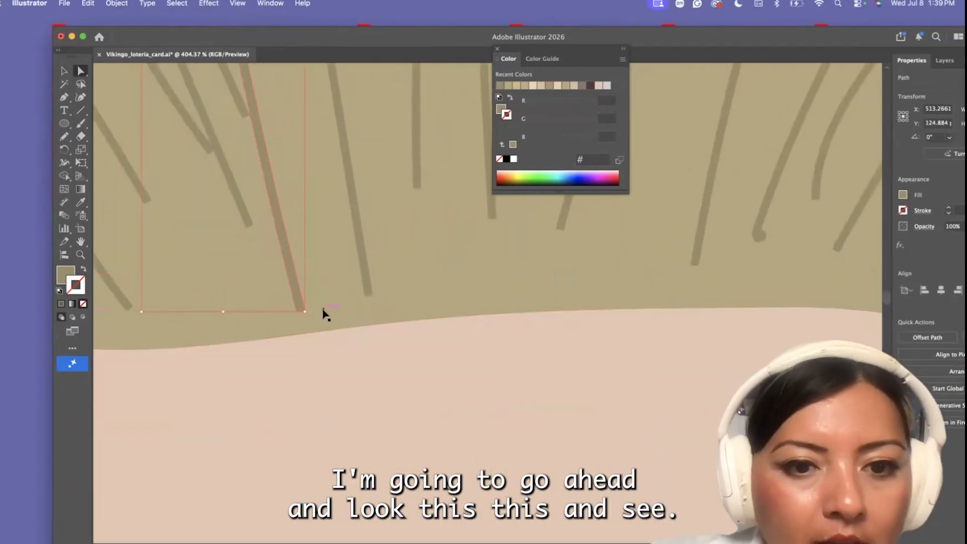
Widen the central strand by moving the corner anchors at its hairline and crown ends outward
{"action": "left_click", "coordinate": [323, 312]}
{"action": "left_click", "coordinate": [302, 309]}
{"action": "scroll", "coordinate": [327, 309], "scroll_direction": "up", "scroll_amount": 3}
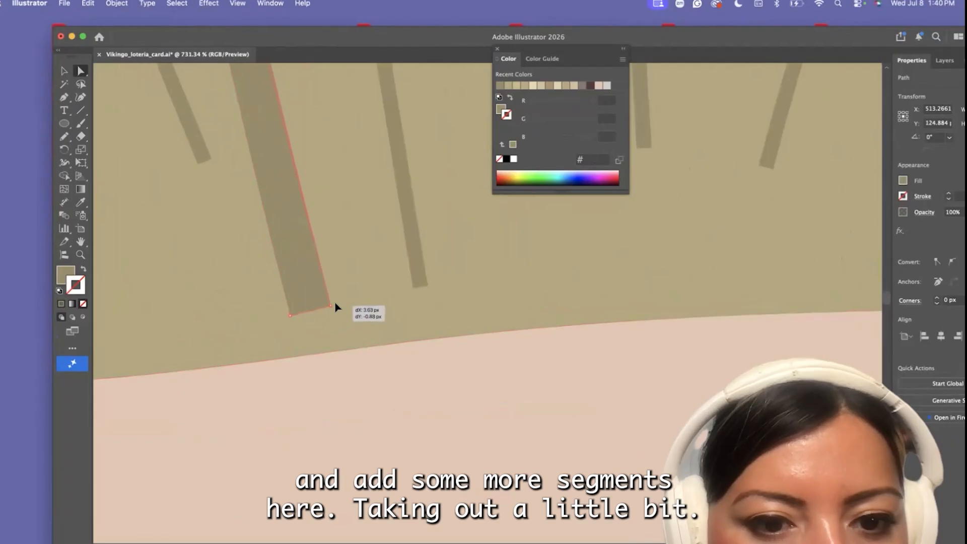
{"action": "scroll", "coordinate": [322, 335], "scroll_direction": "down", "scroll_amount": 5}
{"action": "mouse_move", "coordinate": [234, 265]}
{"action": "left_mouse_down"}
{"action": "mouse_move", "coordinate": [249, 263]}
{"action": "mouse_move", "coordinate": [234, 262]}
{"action": "left_mouse_up"}
Outline the stroke of the straight strand just right of the thickened central one
{"action": "left_click", "coordinate": [290, 342]}
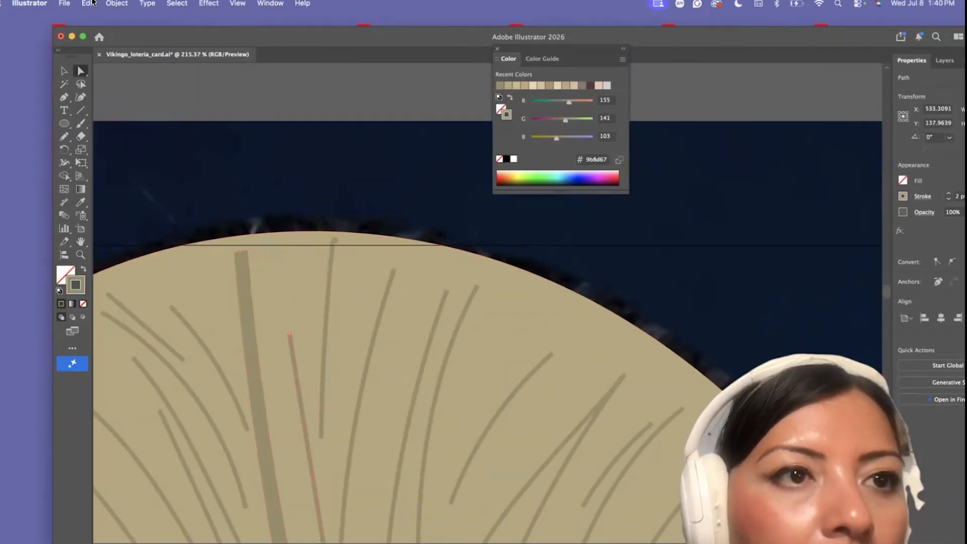
{"action": "left_click", "coordinate": [117, 4]}
{"action": "mouse_move", "coordinate": [144, 360]}
{"action": "left_click", "coordinate": [257, 393]}
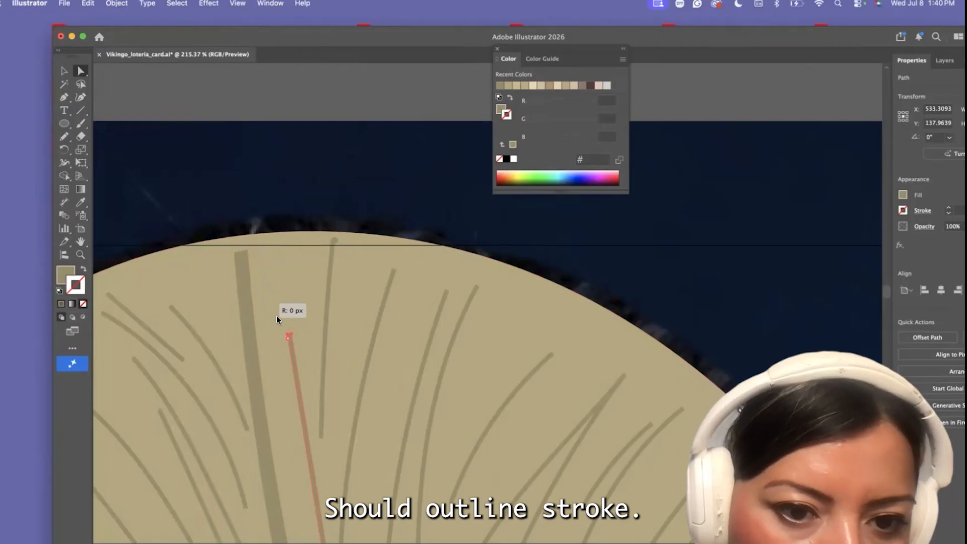
Thicken and lengthen the upper end of the second strand by moving its two top anchors
{"action": "double_click", "coordinate": [290, 337]}
{"action": "left_click", "coordinate": [454, 323]}
{"action": "left_click", "coordinate": [275, 405]}
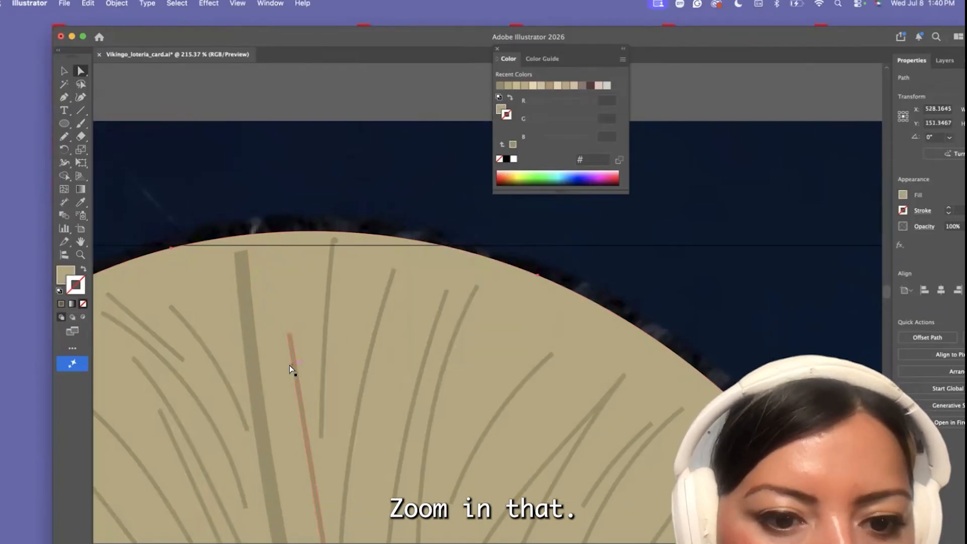
{"action": "scroll", "coordinate": [295, 373], "scroll_direction": "up", "scroll_amount": 3}
{"action": "scroll", "coordinate": [293, 303], "scroll_direction": "up", "scroll_amount": 4}
{"action": "left_click", "coordinate": [284, 263]}
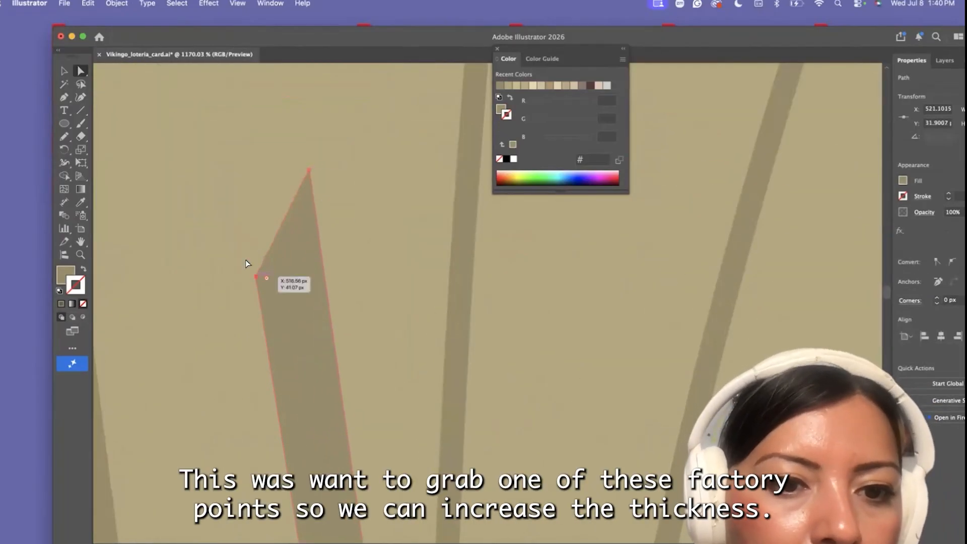
{"action": "left_click_drag", "start_coordinate": [257, 276], "coordinate": [212, 158]}
{"action": "scroll", "coordinate": [275, 199], "scroll_direction": "down", "scroll_amount": 2}
{"action": "left_click_drag", "start_coordinate": [299, 181], "coordinate": [294, 118]}
{"action": "left_click_drag", "start_coordinate": [235, 173], "coordinate": [235, 118]}
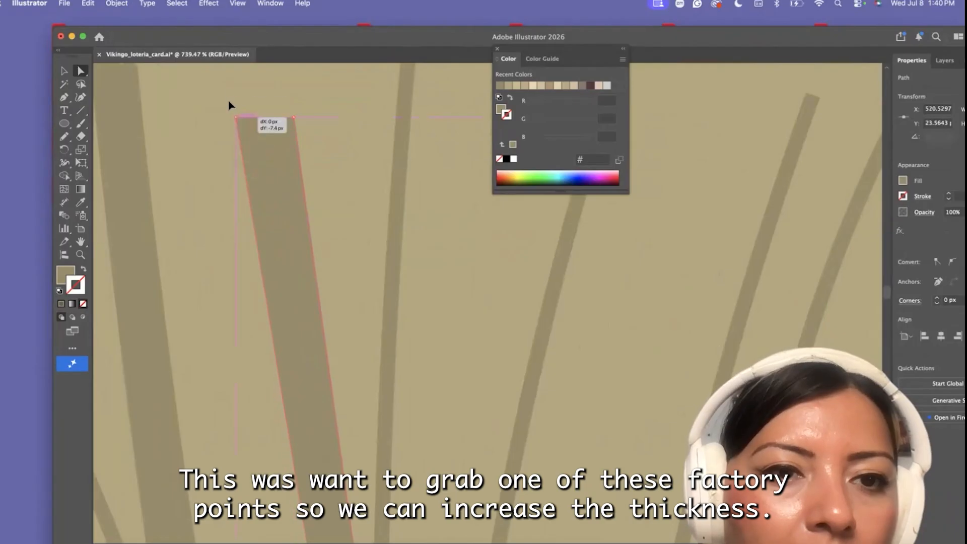
{"action": "scroll", "coordinate": [252, 151], "scroll_direction": "down", "scroll_amount": 4}
{"action": "left_click_drag", "start_coordinate": [266, 167], "coordinate": [244, 150]}
Extend the lower ends of the two thickened central strands down to the hairline
{"action": "scroll", "coordinate": [299, 262], "scroll_direction": "down", "scroll_amount": 5}
{"action": "scroll", "coordinate": [295, 348], "scroll_direction": "up", "scroll_amount": 6}
{"action": "left_click_drag", "start_coordinate": [280, 344], "coordinate": [301, 367]}
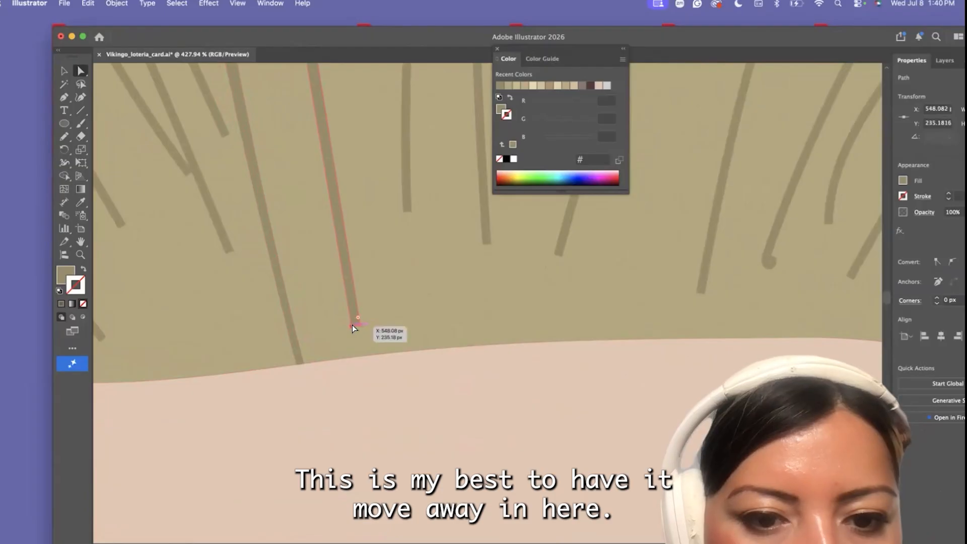
{"action": "left_click_drag", "start_coordinate": [353, 329], "coordinate": [331, 360]}
{"action": "left_click_drag", "start_coordinate": [361, 326], "coordinate": [347, 365]}
{"action": "scroll", "coordinate": [346, 365], "scroll_direction": "down", "scroll_amount": 6}
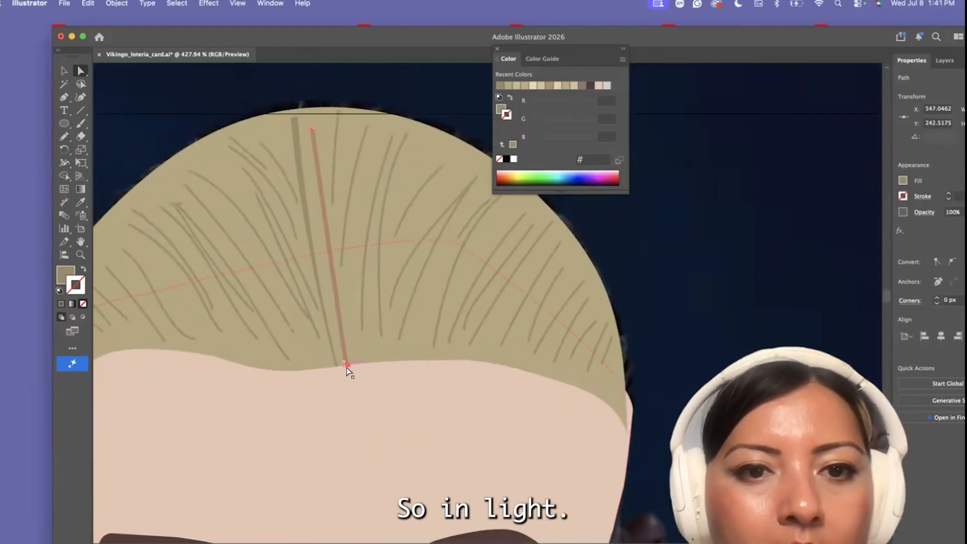
Outline the short curved strand left of the central one and reshape it so its middle is thicker
{"action": "left_click", "coordinate": [341, 141]}
{"action": "scroll", "coordinate": [275, 159], "scroll_direction": "up", "scroll_amount": 3}
{"action": "left_click", "coordinate": [276, 159]}
{"action": "left_click", "coordinate": [117, 4]}
{"action": "mouse_move", "coordinate": [121, 361]}
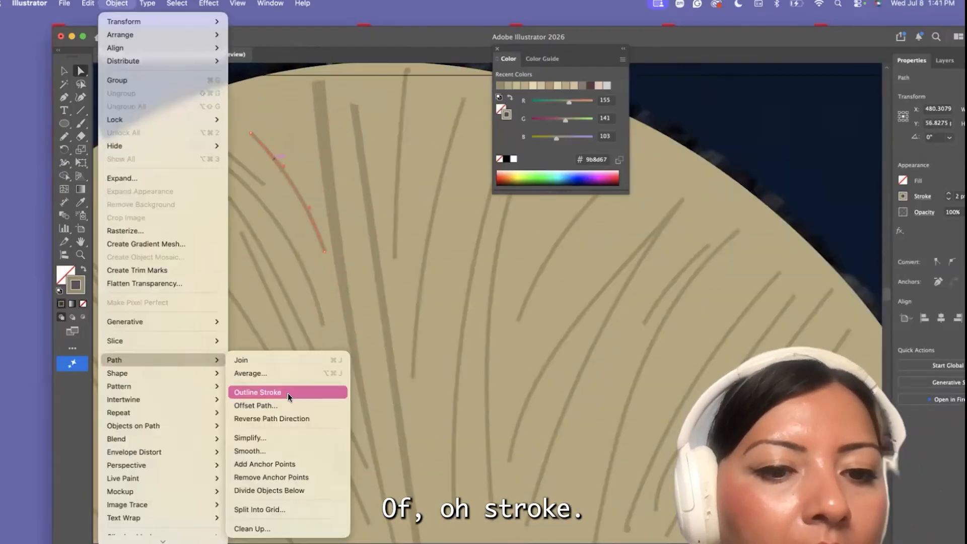
{"action": "left_click", "coordinate": [287, 393]}
{"action": "scroll", "coordinate": [295, 193], "scroll_direction": "up", "scroll_amount": 3}
{"action": "left_click", "coordinate": [349, 293]}
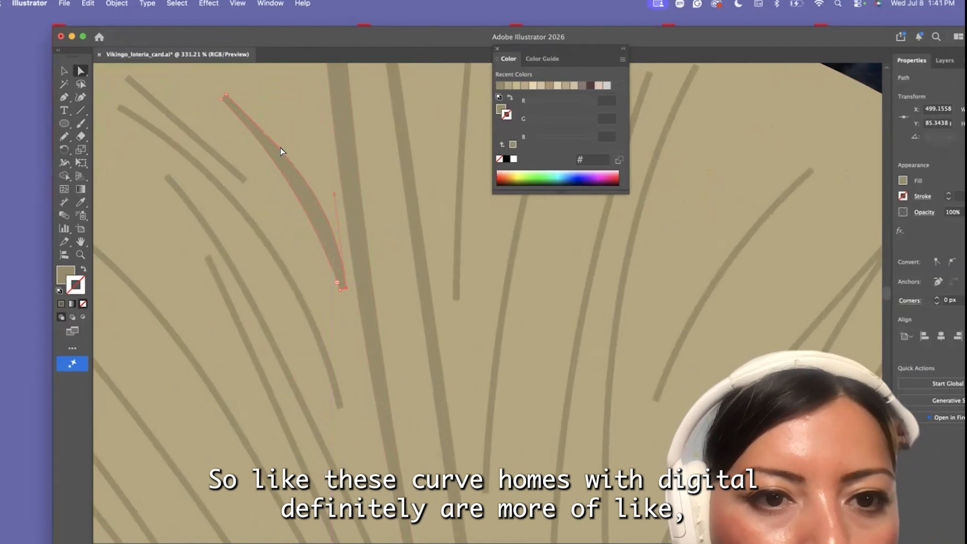
Outline the next short curved strand to the left and move its end anchors to give it a tapered shape
{"action": "left_click", "coordinate": [205, 146]}
{"action": "left_click", "coordinate": [116, 3]}
{"action": "mouse_move", "coordinate": [121, 360]}
{"action": "left_click", "coordinate": [236, 392]}
{"action": "scroll", "coordinate": [253, 189], "scroll_direction": "up", "scroll_amount": 3}
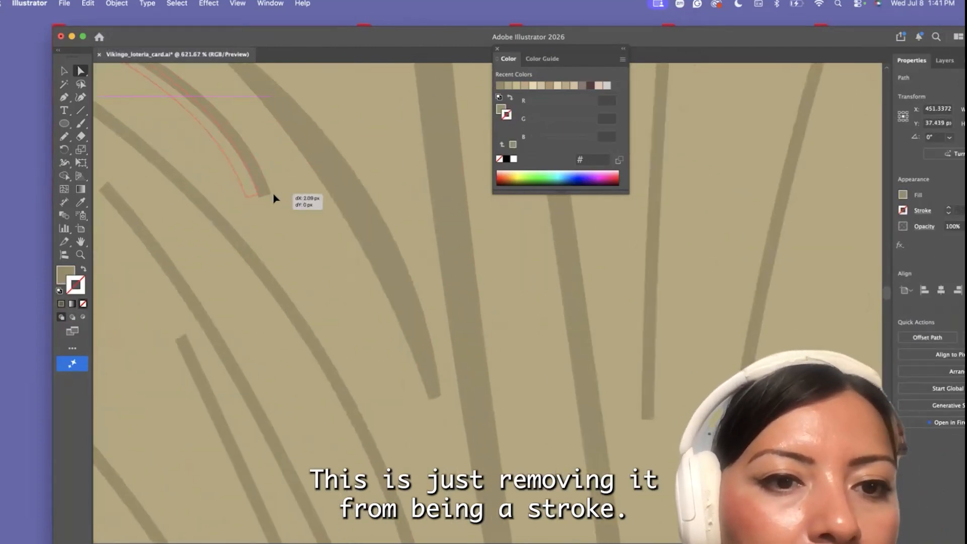
{"action": "left_click_drag", "start_coordinate": [258, 193], "coordinate": [280, 199]}
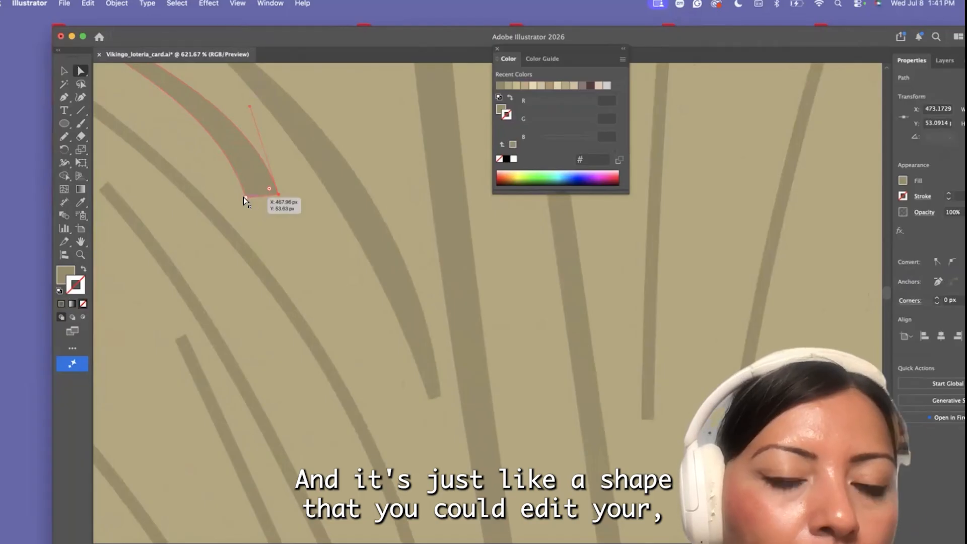
{"action": "scroll", "coordinate": [276, 203], "scroll_direction": "up", "scroll_amount": 5}
{"action": "scroll", "coordinate": [277, 203], "scroll_direction": "left", "scroll_amount": 5}
{"action": "left_click_drag", "start_coordinate": [168, 147], "coordinate": [125, 127]}
{"action": "left_click", "coordinate": [170, 229]}
{"action": "scroll", "coordinate": [169, 228], "scroll_direction": "down", "scroll_amount": 4}
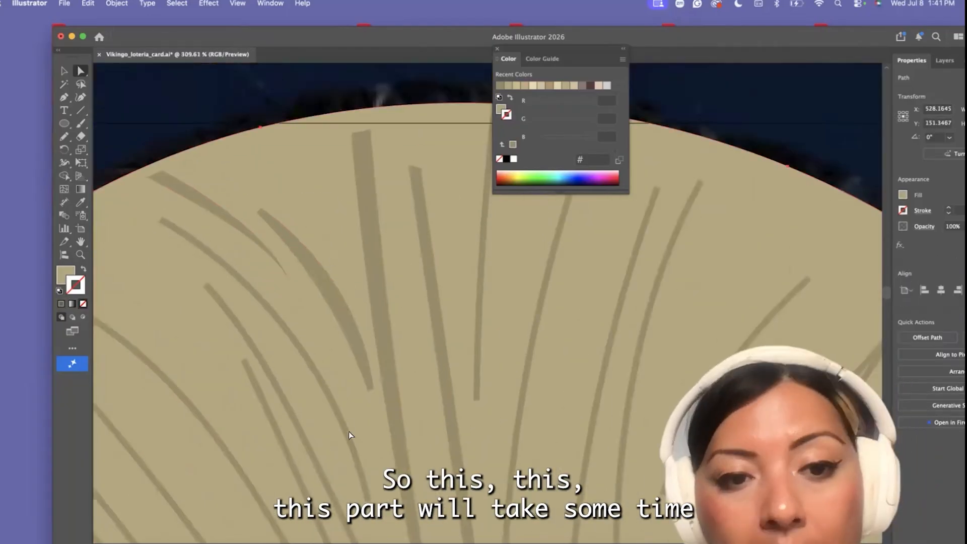
Save the document
{"action": "scroll", "coordinate": [351, 435], "scroll_direction": "down", "scroll_amount": 2}
{"action": "scroll", "coordinate": [359, 450], "scroll_direction": "up", "scroll_amount": 3}
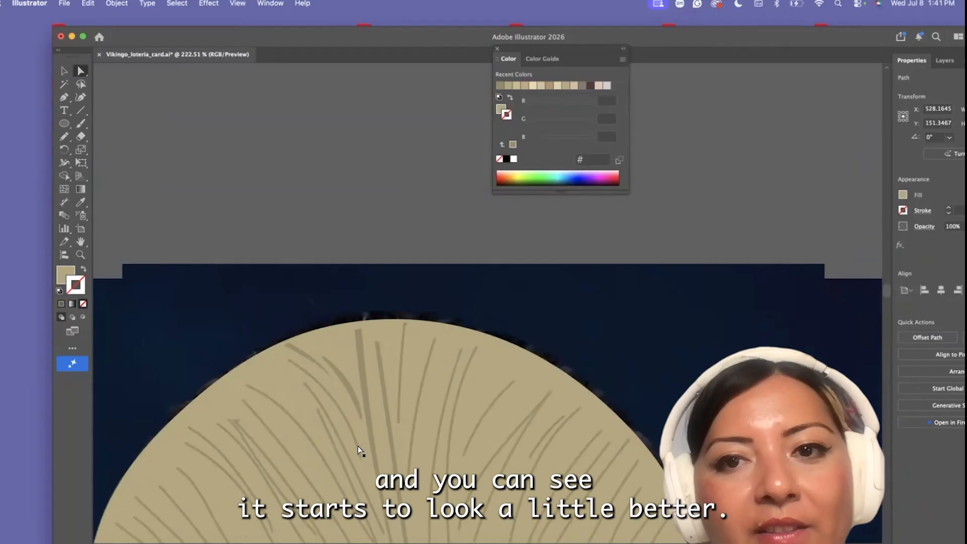
{"action": "scroll", "coordinate": [343, 454], "scroll_direction": "down", "scroll_amount": 5}
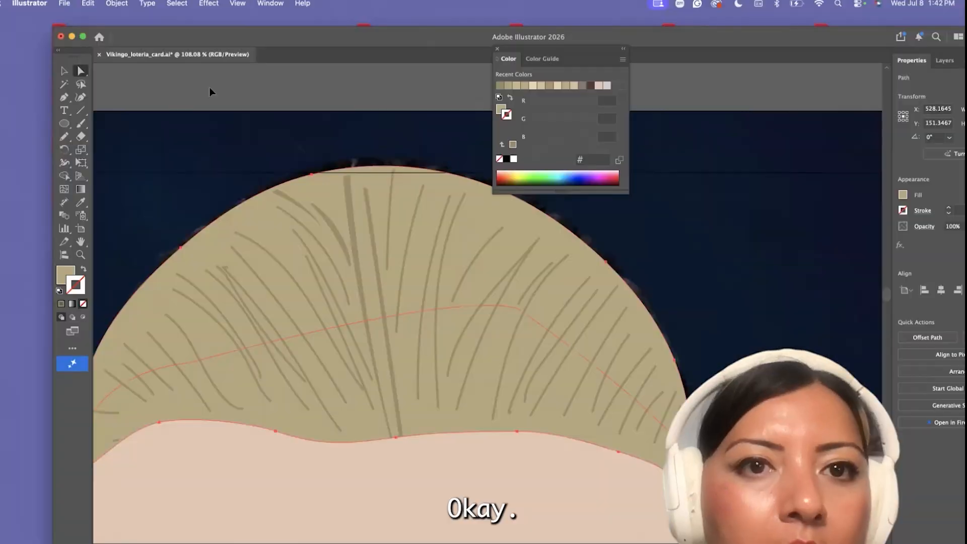
{"action": "scroll", "coordinate": [209, 92], "scroll_direction": "down", "scroll_amount": 3}
{"action": "left_click", "coordinate": [177, 86]}
{"action": "left_click", "coordinate": [248, 22]}
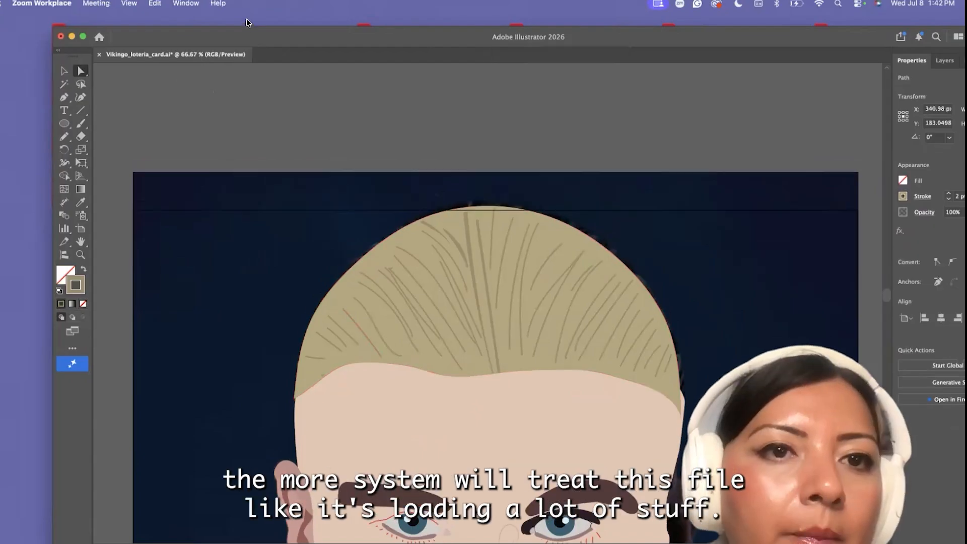
{"action": "key", "text": "super+minus"}
{"action": "left_click", "coordinate": [203, 41]}
{"action": "double_click", "coordinate": [149, 40]}
{"action": "left_click", "coordinate": [64, 3]}
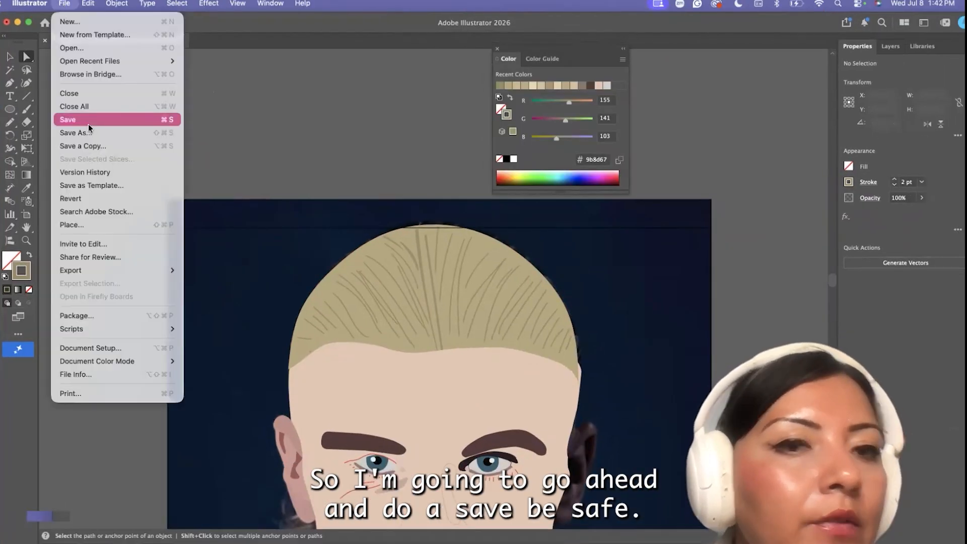
{"action": "left_click", "coordinate": [85, 119]}
Darken the face fill to the less intense skin tone #d8b6a7
{"action": "scroll", "coordinate": [217, 281], "scroll_direction": "down", "scroll_amount": 3}
{"action": "scroll", "coordinate": [217, 281], "scroll_direction": "down", "scroll_amount": 3}
{"action": "left_click", "coordinate": [345, 286]}
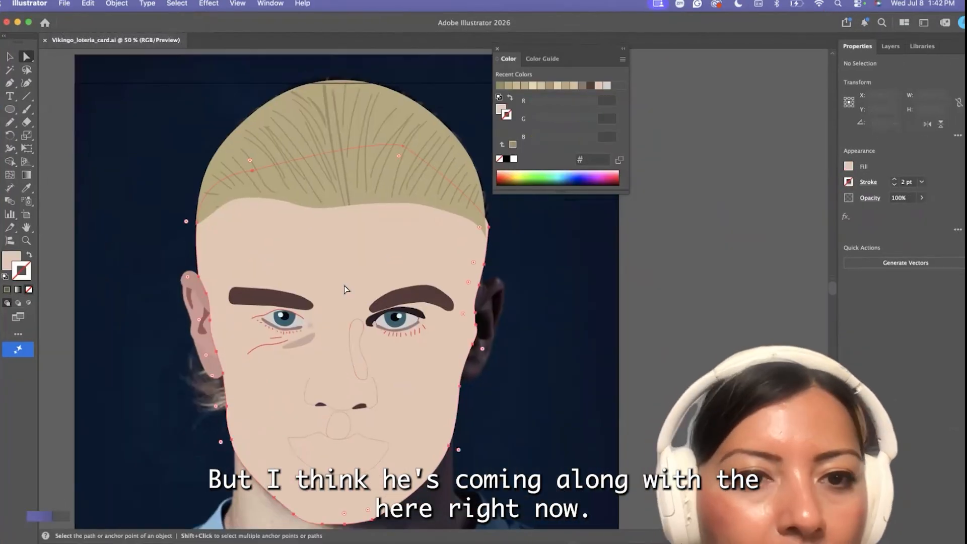
{"action": "left_click", "coordinate": [29, 256]}
{"action": "left_click", "coordinate": [29, 256]}
{"action": "double_click", "coordinate": [11, 260]}
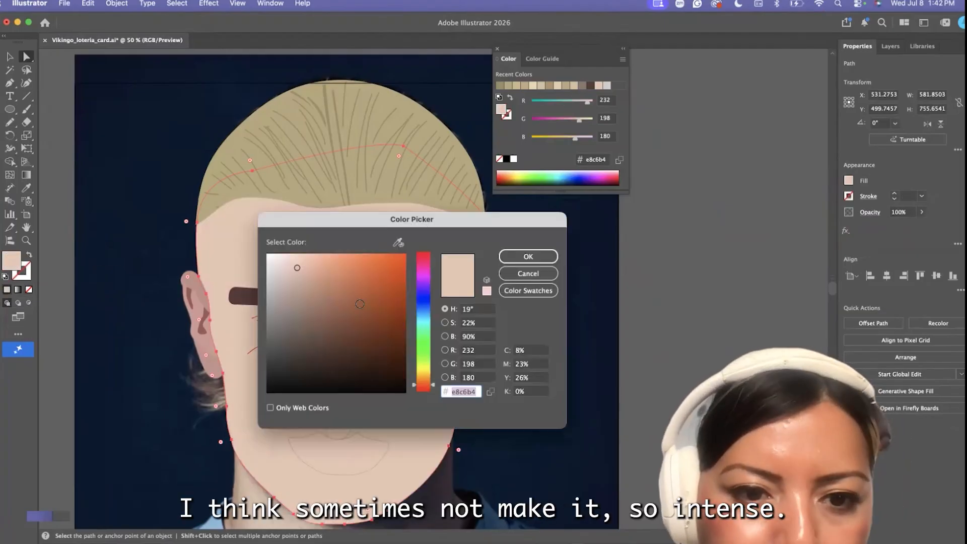
{"action": "left_click", "coordinate": [298, 274]}
{"action": "left_click", "coordinate": [527, 256]}
{"action": "left_click", "coordinate": [700, 339]}
Swap the face shape's fill back to a stroke to expose the reference photo
{"action": "scroll", "coordinate": [700, 339], "scroll_direction": "down", "scroll_amount": 5}
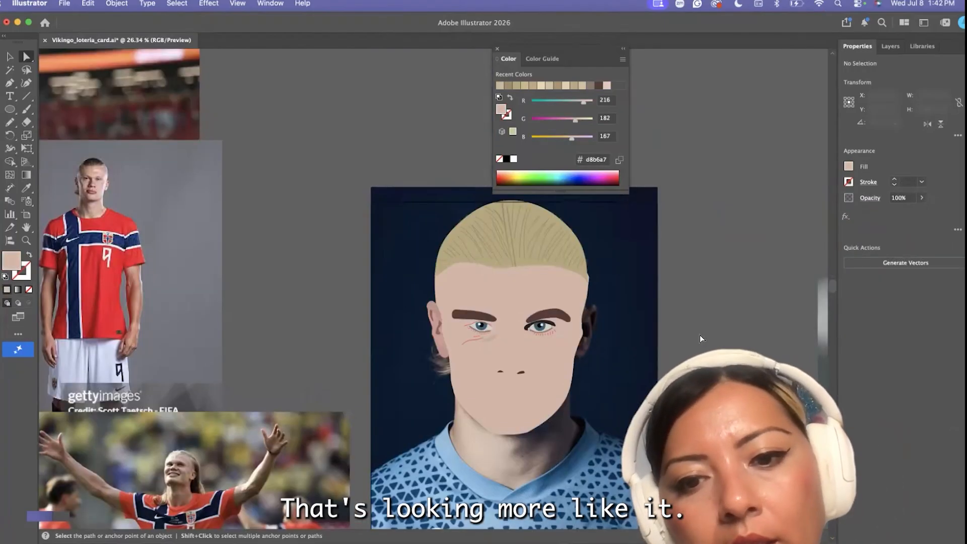
{"action": "scroll", "coordinate": [700, 339], "scroll_direction": "right", "scroll_amount": 3}
{"action": "left_click", "coordinate": [472, 299]}
{"action": "left_click", "coordinate": [29, 256]}
Recolor both nostril shapes with the brown fill #685047, starting from the sampled face color
{"action": "scroll", "coordinate": [427, 359], "scroll_direction": "up", "scroll_amount": 5}
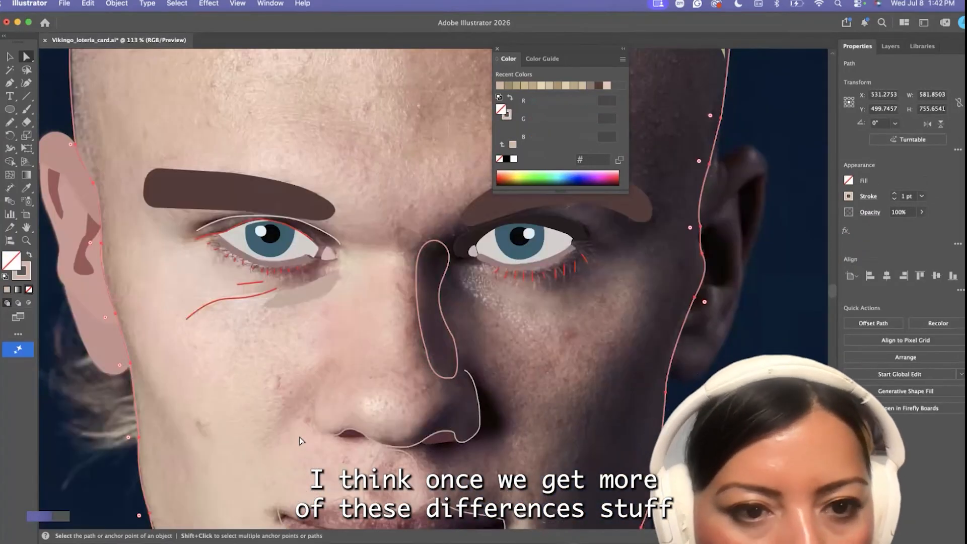
{"action": "left_click", "coordinate": [354, 436]}
{"action": "left_click", "coordinate": [442, 442], "text": "shift"}
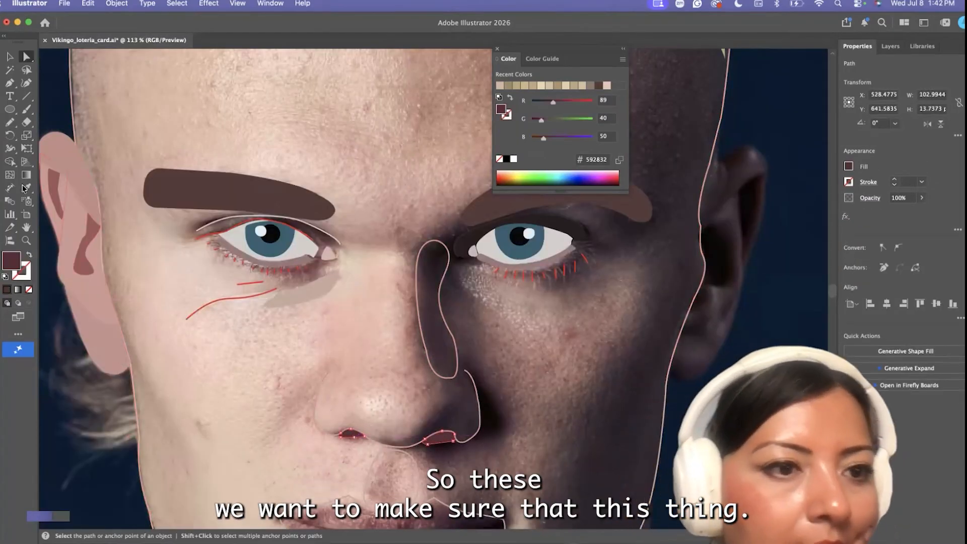
{"action": "key", "text": "i"}
{"action": "left_click", "coordinate": [74, 115]}
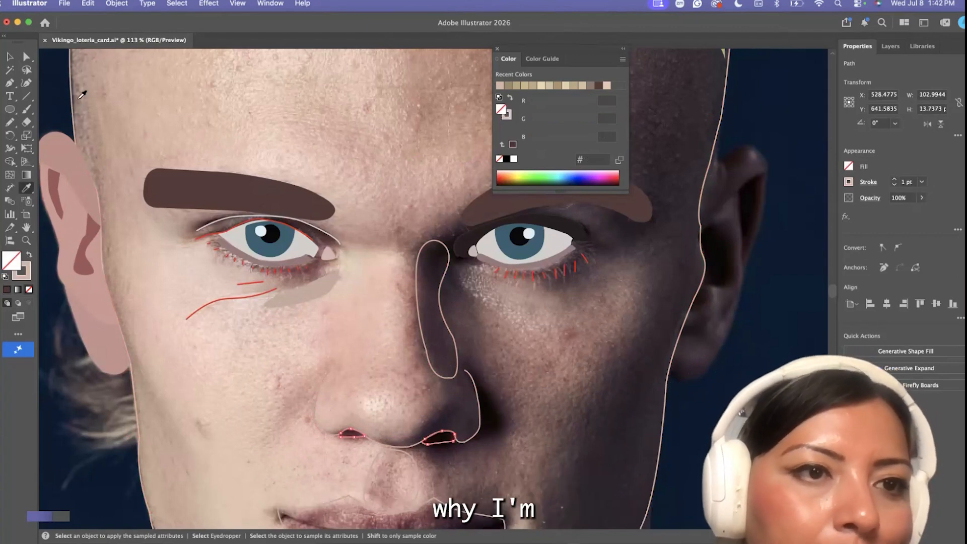
{"action": "left_click", "coordinate": [28, 255]}
{"action": "double_click", "coordinate": [11, 261]}
{"action": "left_click", "coordinate": [304, 301]}
{"action": "left_click", "coordinate": [307, 316]}
{"action": "left_click", "coordinate": [308, 335]}
{"action": "left_click", "coordinate": [531, 258]}
{"action": "key", "text": "a"}
{"action": "left_click", "coordinate": [353, 348]}
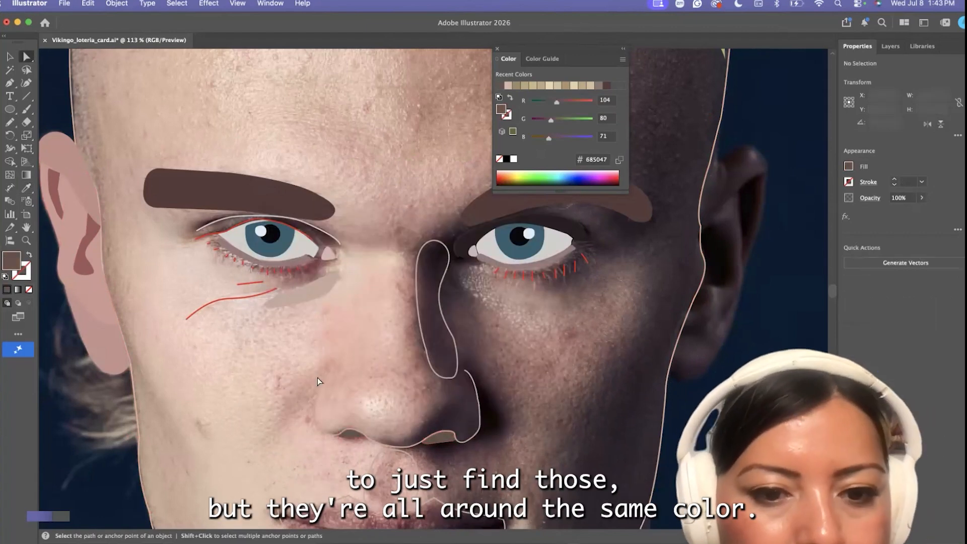
Give the nose outline a dark, near-black stroke and smooth its path with the Smooth tool
{"action": "left_click", "coordinate": [315, 401]}
{"action": "scroll", "coordinate": [227, 416], "scroll_direction": "right", "scroll_amount": 3}
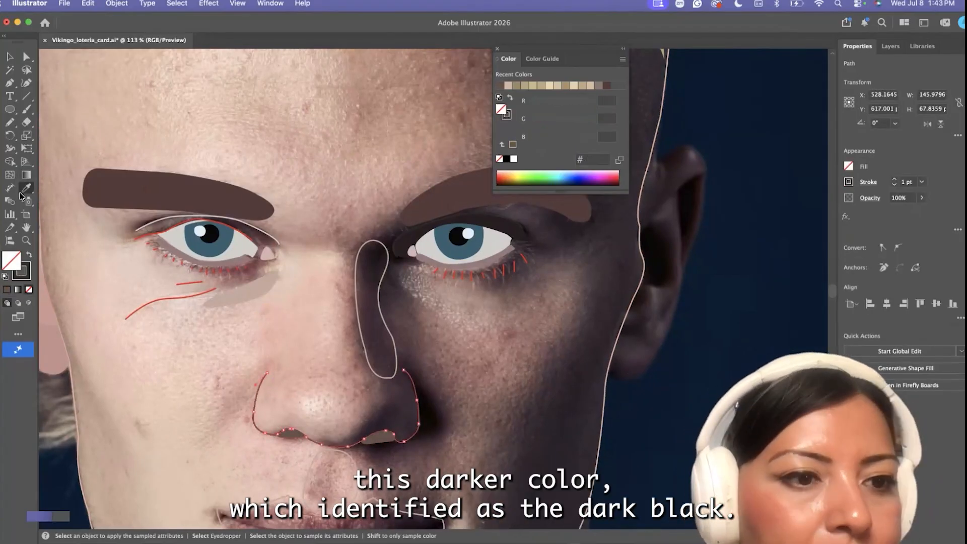
{"action": "left_click", "coordinate": [227, 417]}
{"action": "left_click", "coordinate": [255, 404]}
{"action": "left_click", "coordinate": [10, 122]}
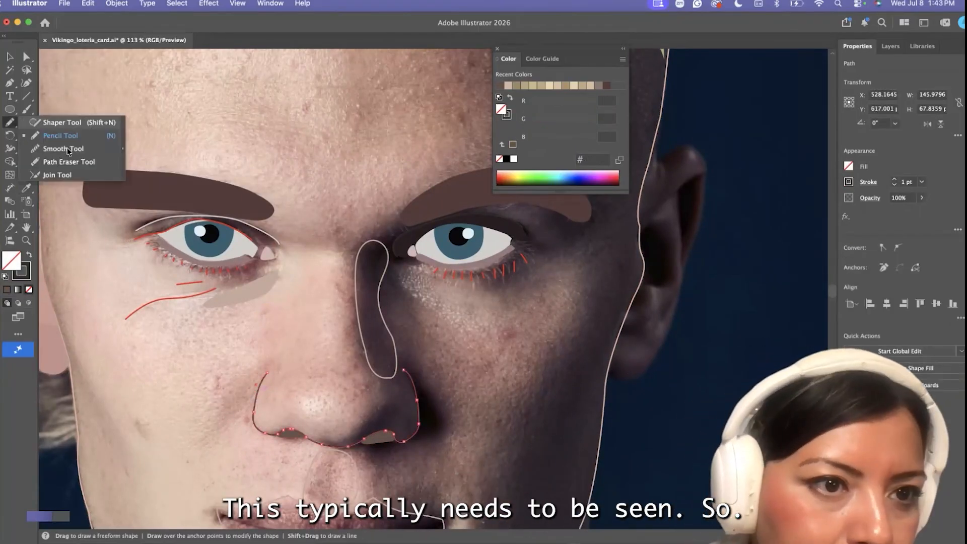
{"action": "left_click", "coordinate": [59, 150]}
{"action": "scroll", "coordinate": [253, 406], "scroll_direction": "up", "scroll_amount": 5}
{"action": "key", "text": "a"}
{"action": "left_click", "coordinate": [346, 382]}
{"action": "scroll", "coordinate": [346, 382], "scroll_direction": "down", "scroll_amount": 5}
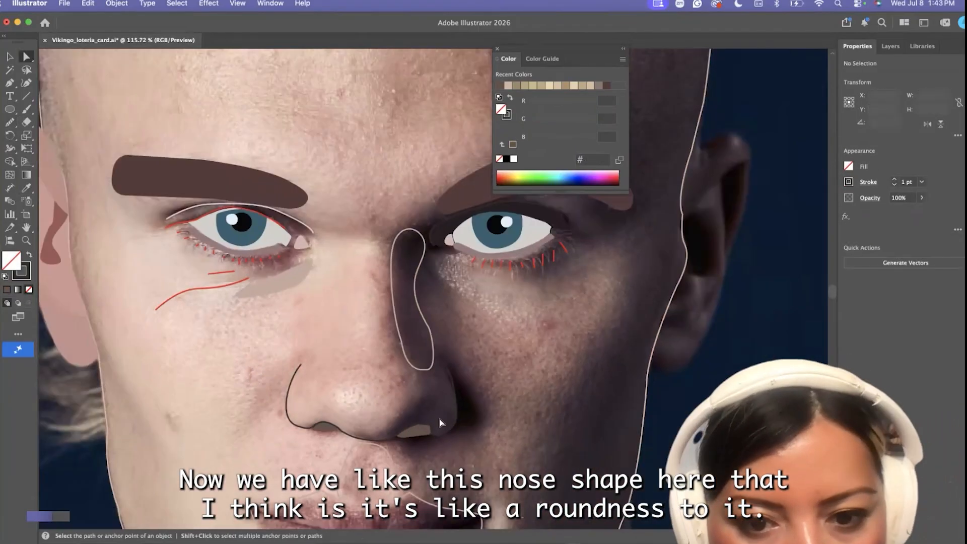
Draw a closed circular highlight shape around the tip of the nose with the Pen tool
{"action": "key", "text": "p"}
{"action": "left_click", "coordinate": [354, 421]}
{"action": "left_click_drag", "start_coordinate": [335, 375], "coordinate": [402, 387]}
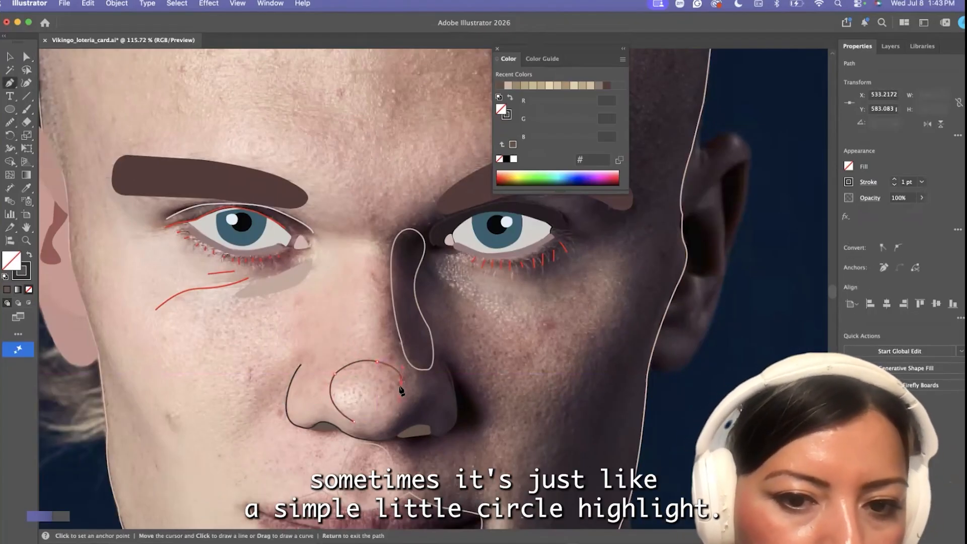
{"action": "left_click_drag", "start_coordinate": [297, 416], "coordinate": [299, 418]}
{"action": "scroll", "coordinate": [347, 400], "scroll_direction": "down", "scroll_amount": 5}
{"action": "scroll", "coordinate": [348, 401], "scroll_direction": "up", "scroll_amount": 3}
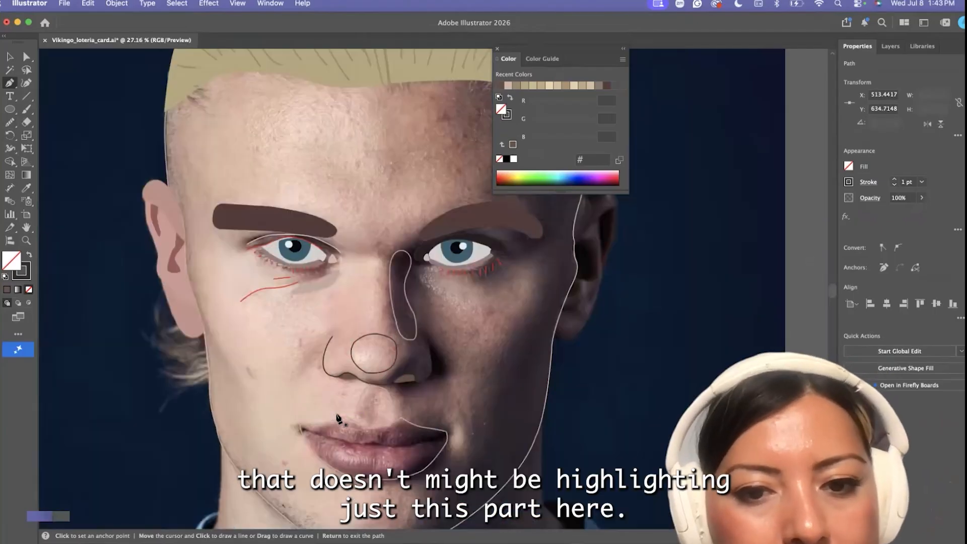
{"action": "scroll", "coordinate": [395, 391], "scroll_direction": "up", "scroll_amount": 4}
{"action": "scroll", "coordinate": [112, 209], "scroll_direction": "down", "scroll_amount": 2}
Fill the nose-tip circle with the darker skin tone #ceac9f and lower its opacity to about 70%
{"action": "key", "text": "i"}
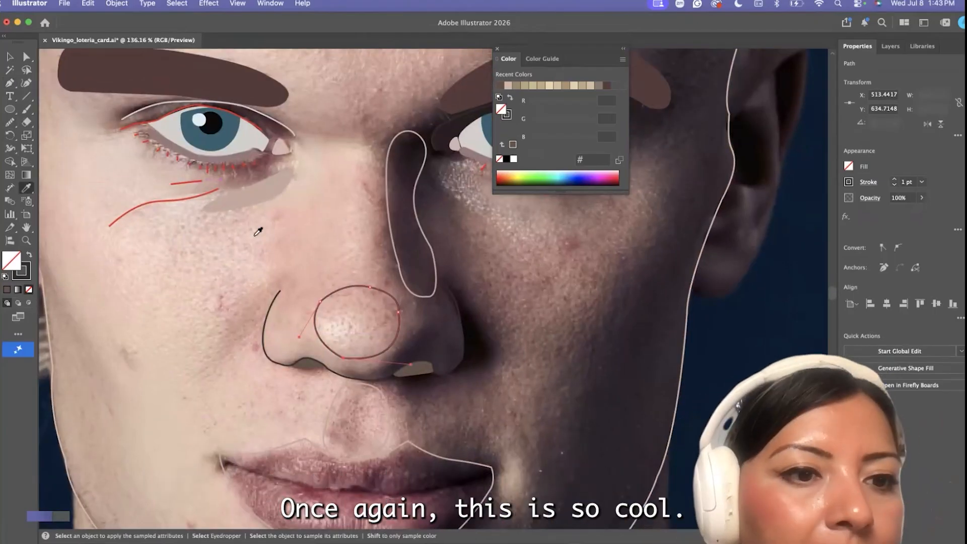
{"action": "scroll", "coordinate": [150, 296], "scroll_direction": "down", "scroll_amount": 2}
{"action": "left_click", "coordinate": [29, 256]}
{"action": "double_click", "coordinate": [11, 261]}
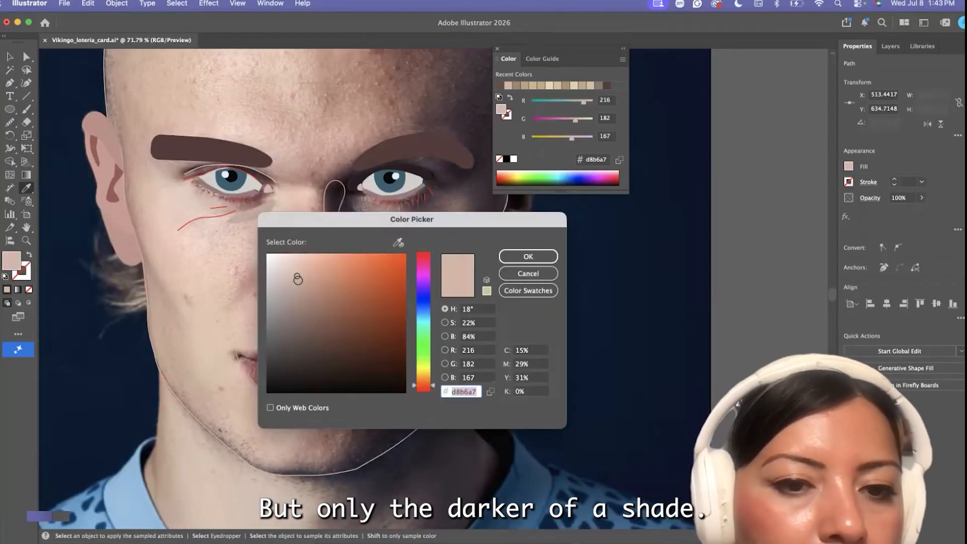
{"action": "left_click", "coordinate": [528, 256]}
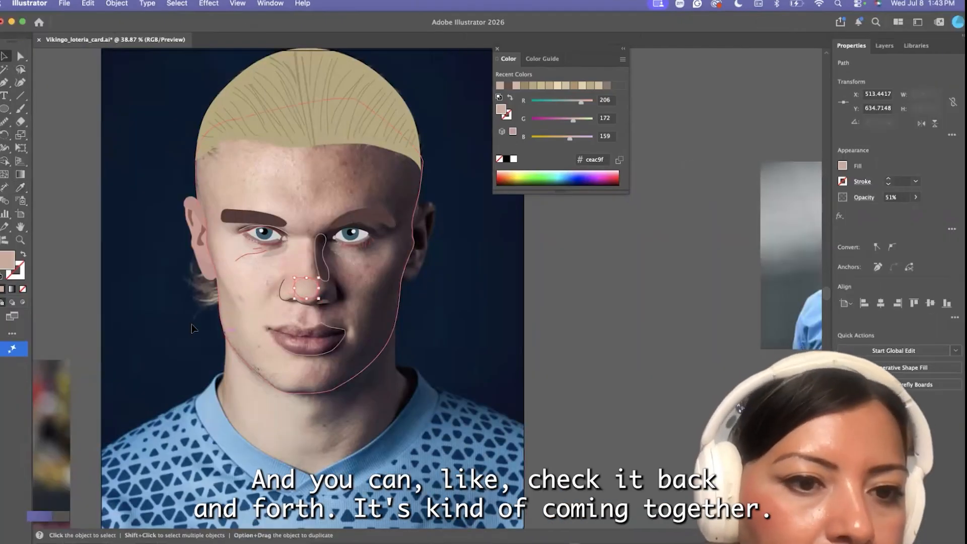
Restore the face shape's fill to judge the nose-tip circle, and delete the circle
{"action": "left_click", "coordinate": [22, 257]}
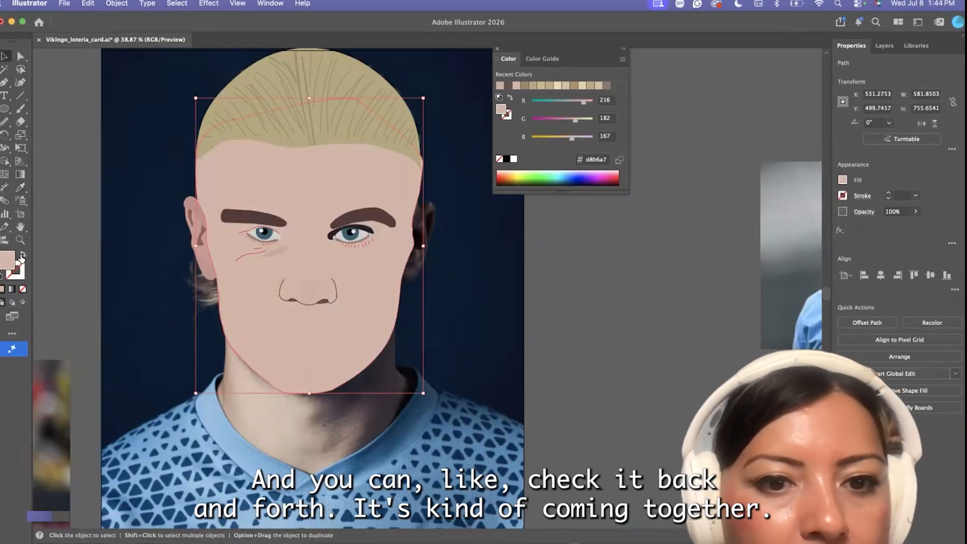
{"action": "scroll", "coordinate": [285, 295], "scroll_direction": "up", "scroll_amount": 5}
{"action": "left_click", "coordinate": [343, 289]}
{"action": "key", "text": "Delete"}
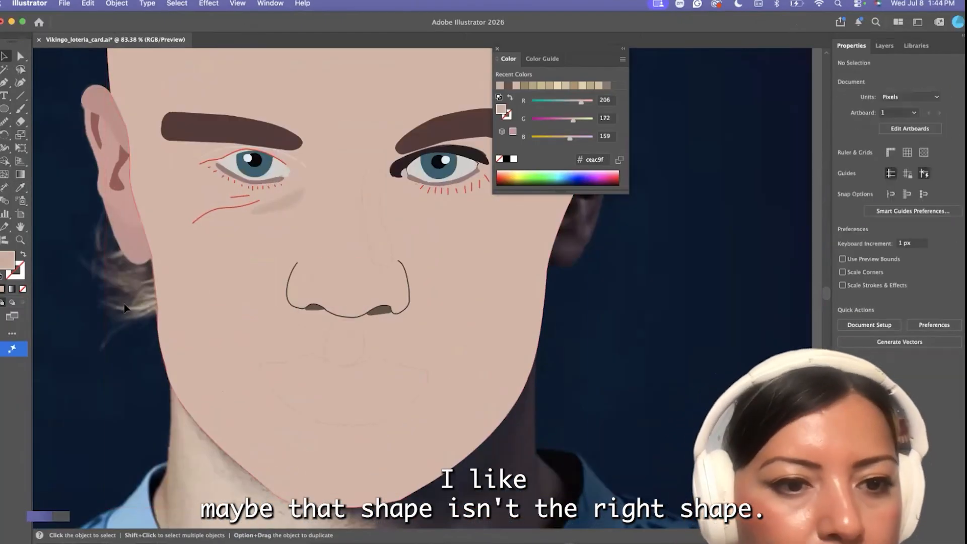
Swap the face fill to a stroke and draw a closed shadow shape along the nose's underside, curving up above the shaded nostril
{"action": "left_click", "coordinate": [174, 303]}
{"action": "left_click", "coordinate": [22, 256]}
{"action": "scroll", "coordinate": [388, 318], "scroll_direction": "up", "scroll_amount": 5}
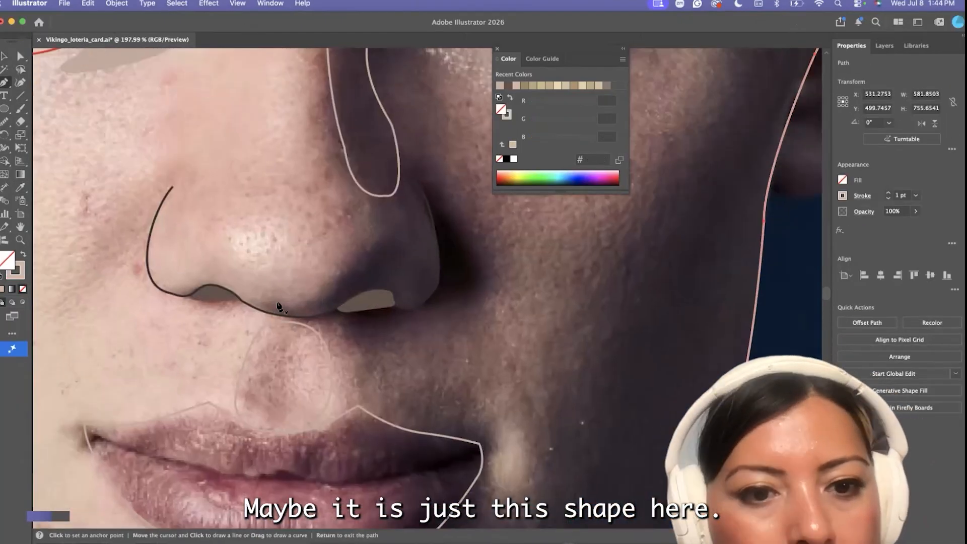
{"action": "left_click", "coordinate": [271, 296]}
{"action": "left_click_drag", "start_coordinate": [321, 289], "coordinate": [374, 245]}
{"action": "left_click", "coordinate": [367, 246]}
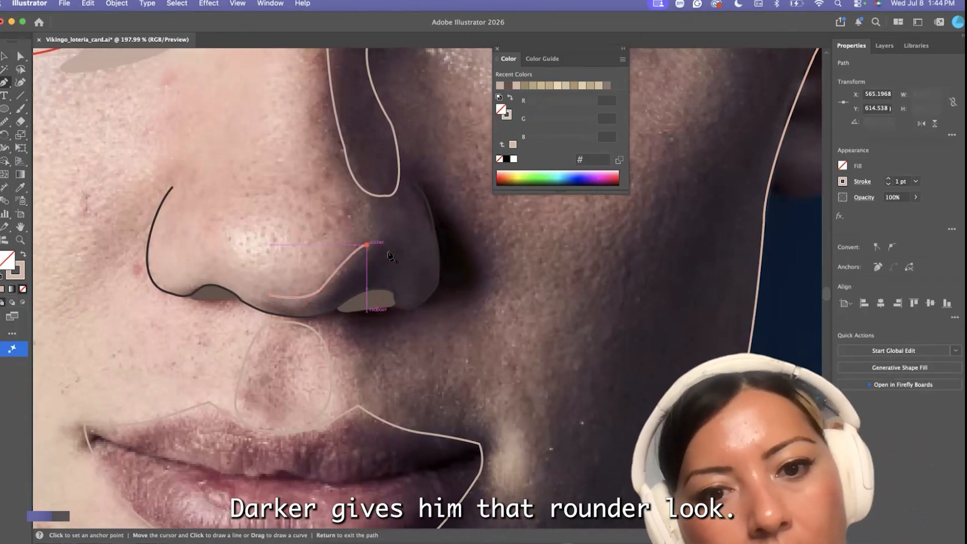
{"action": "left_click", "coordinate": [278, 316]}
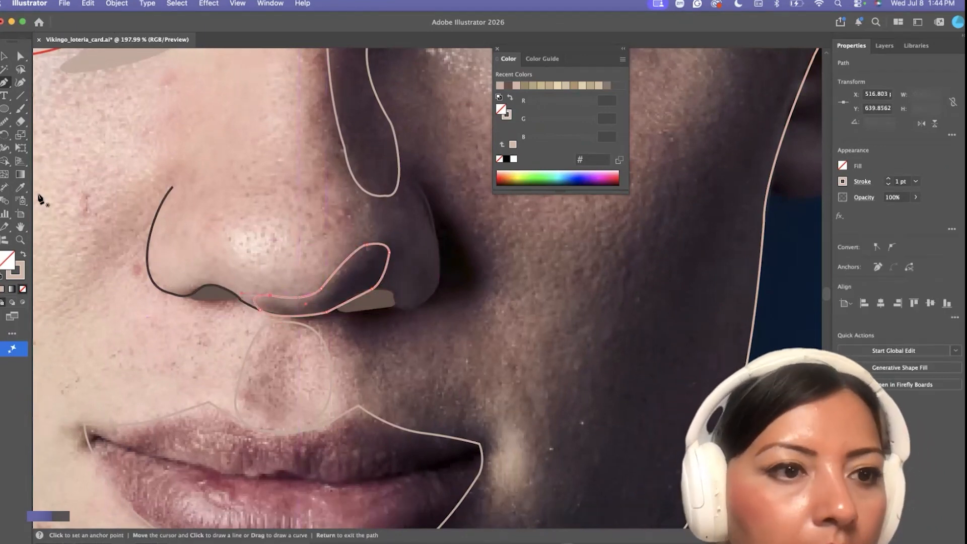
Fill the nose shadow shape with #c19f91, a darker version of the face's skin tone
{"action": "left_click", "coordinate": [20, 187]}
{"action": "left_click", "coordinate": [23, 255]}
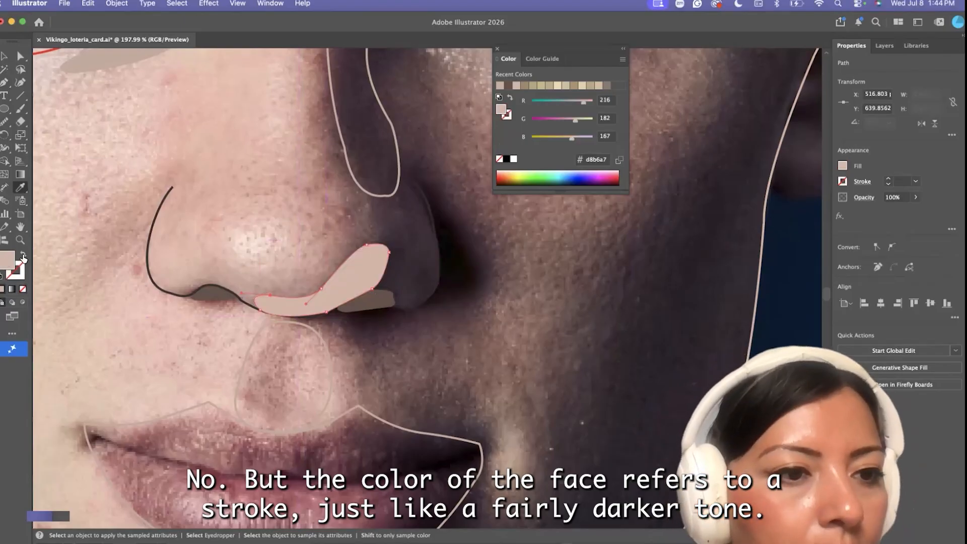
{"action": "double_click", "coordinate": [8, 260]}
{"action": "left_click", "coordinate": [301, 285]}
{"action": "left_click", "coordinate": [528, 257]}
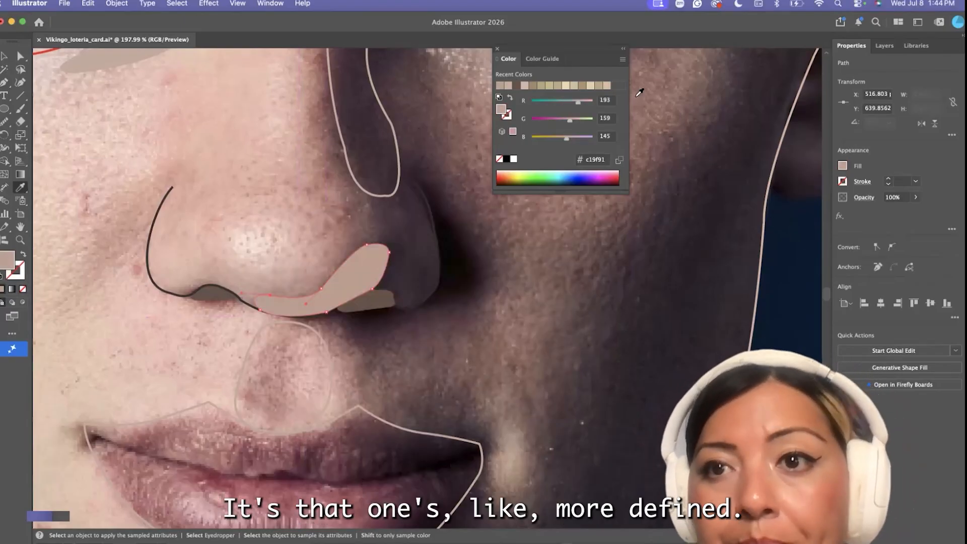
Reduce the nose shadow shape's opacity to 68% and smooth its path
{"action": "left_click_drag", "start_coordinate": [755, 22], "coordinate": [719, 22]}
{"action": "left_click_drag", "start_coordinate": [874, 212], "coordinate": [865, 213]}
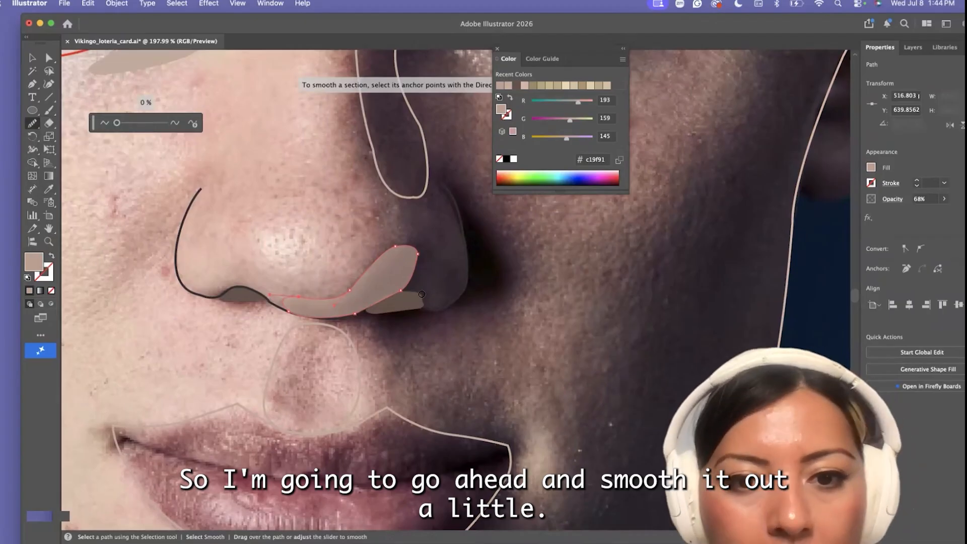
{"action": "left_click", "coordinate": [33, 58]}
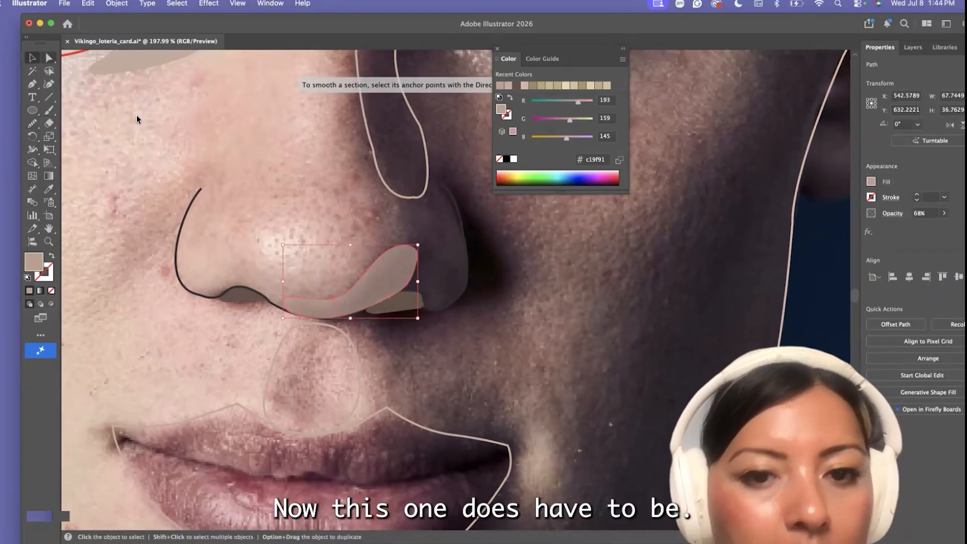
{"action": "left_click", "coordinate": [137, 117]}
{"action": "key", "text": "a"}
Bring the grouped nose outline and nostrils to the front, above the shadow shape
{"action": "scroll", "coordinate": [378, 322], "scroll_direction": "up", "scroll_amount": 5}
{"action": "scroll", "coordinate": [197, 315], "scroll_direction": "down", "scroll_amount": 2}
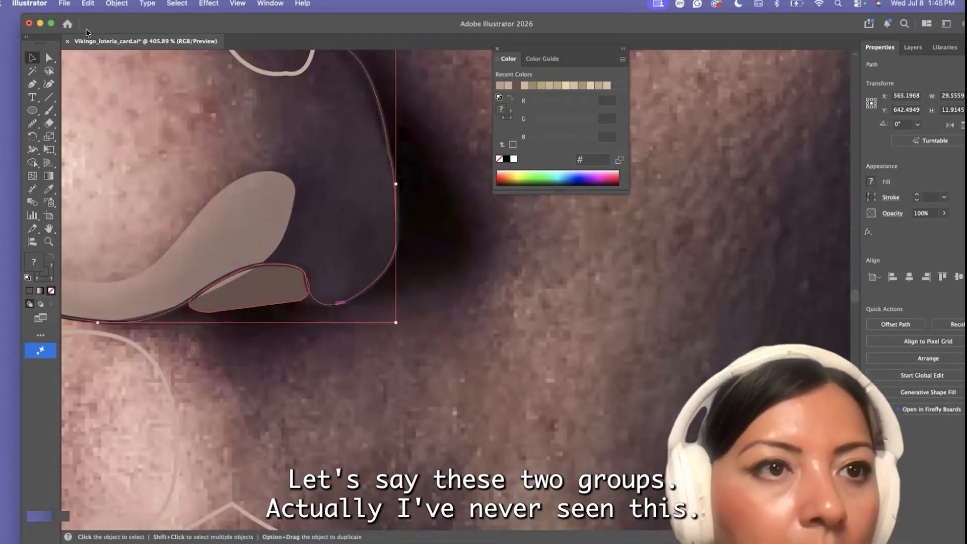
{"action": "left_click", "coordinate": [116, 4]}
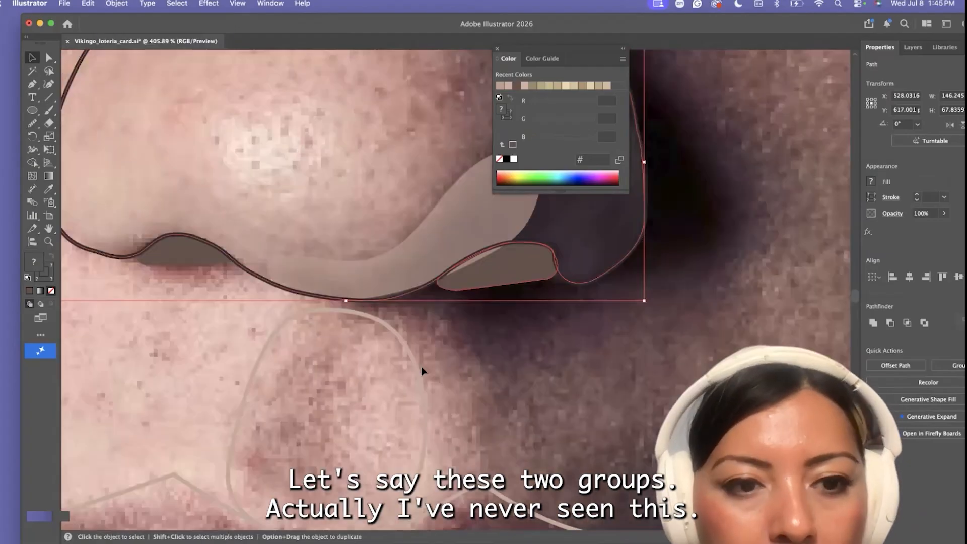
{"action": "left_click", "coordinate": [497, 264]}
{"action": "left_click", "coordinate": [595, 211], "text": "shift"}
{"action": "left_click", "coordinate": [116, 3]}
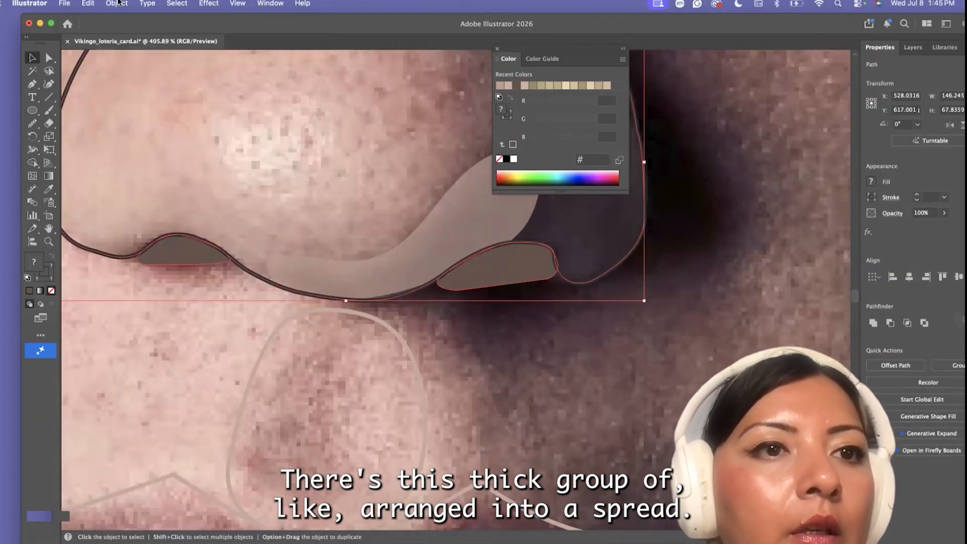
{"action": "left_click", "coordinate": [116, 3]}
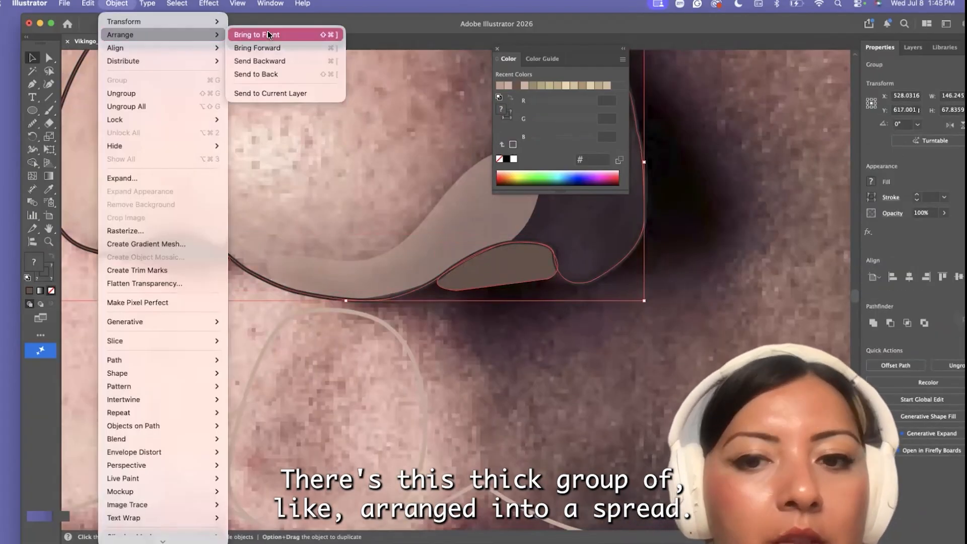
{"action": "left_click", "coordinate": [302, 35]}
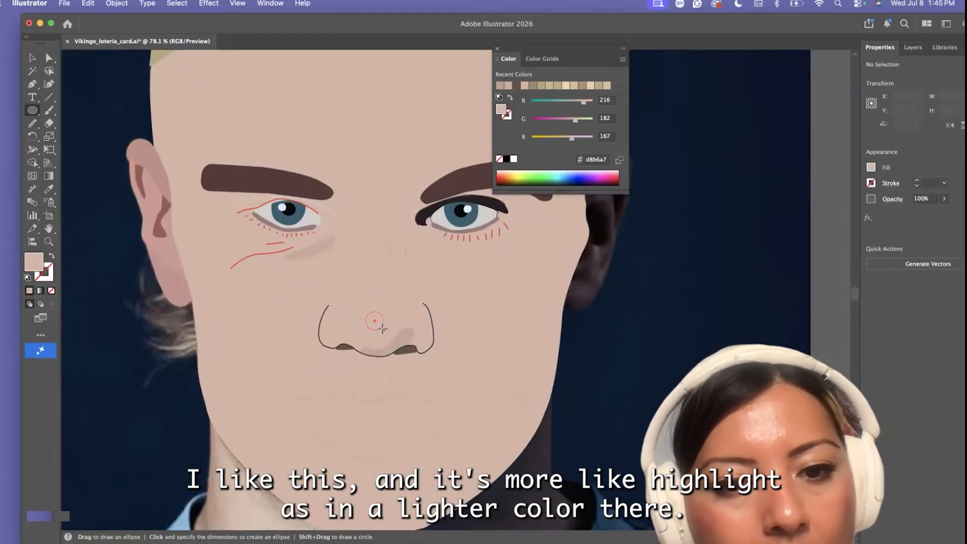
Fill the small circle on the nose tip with the lighter skin tone #dbbeb2 as a highlight
{"action": "key", "text": "i"}
{"action": "double_click", "coordinate": [34, 262]}
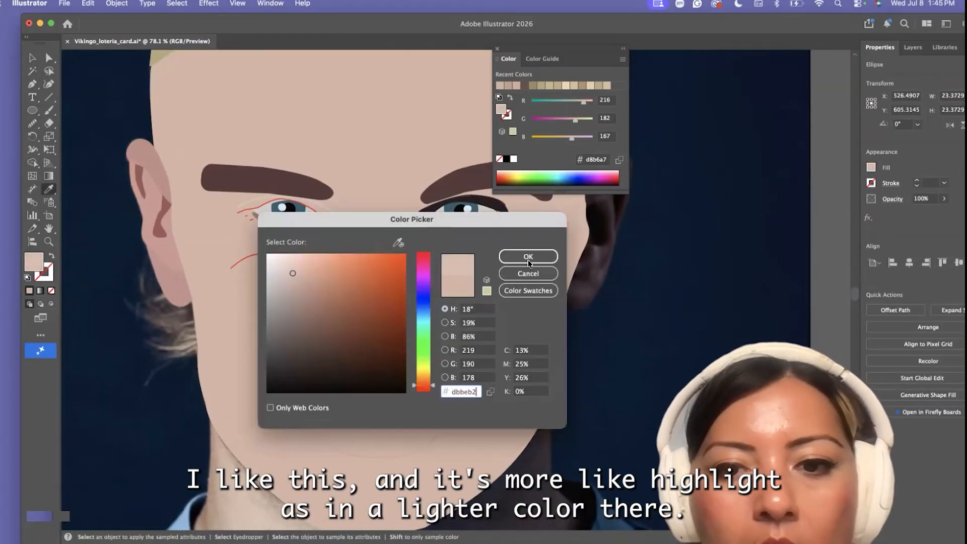
{"action": "left_click", "coordinate": [528, 261]}
{"action": "key", "text": "v"}
{"action": "left_click", "coordinate": [237, 378]}
Reshape the nose-tip highlight into a rounded form about 31 by 30 px and smooth its path
{"action": "mouse_move", "coordinate": [370, 327]}
{"action": "left_mouse_down"}
{"action": "mouse_move", "coordinate": [361, 327]}
{"action": "mouse_move", "coordinate": [370, 338]}
{"action": "left_mouse_up"}
{"action": "key", "text": "a"}
{"action": "scroll", "coordinate": [363, 333], "scroll_direction": "up", "scroll_amount": 3}
{"action": "left_click", "coordinate": [363, 336]}
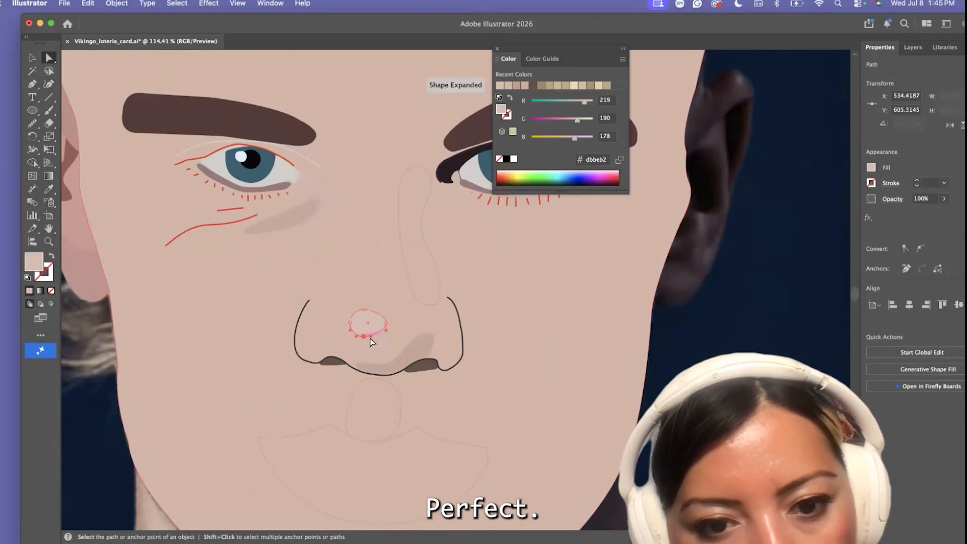
{"action": "left_click", "coordinate": [33, 122]}
{"action": "left_click", "coordinate": [103, 145]}
{"action": "scroll", "coordinate": [368, 328], "scroll_direction": "down", "scroll_amount": 5}
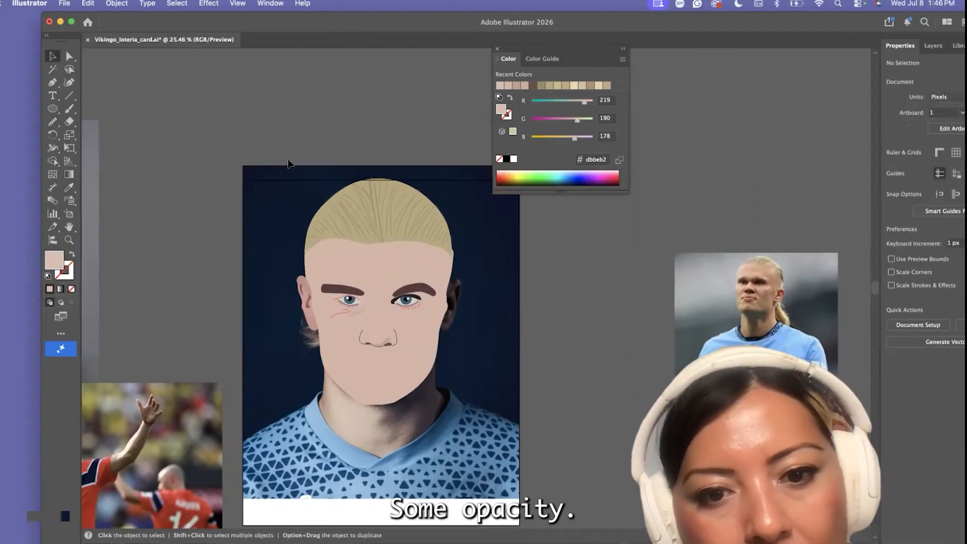
{"action": "scroll", "coordinate": [441, 352], "scroll_direction": "up", "scroll_amount": 3}
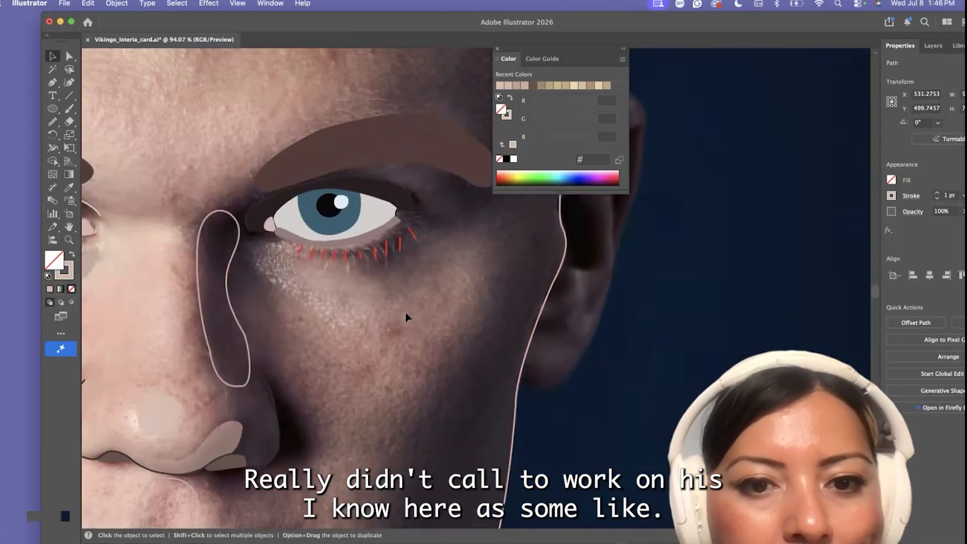
Swap the face fill to a stroke and outline a closed shadow shape beneath the shaded-side eye with the Pen tool
{"action": "key", "text": "p"}
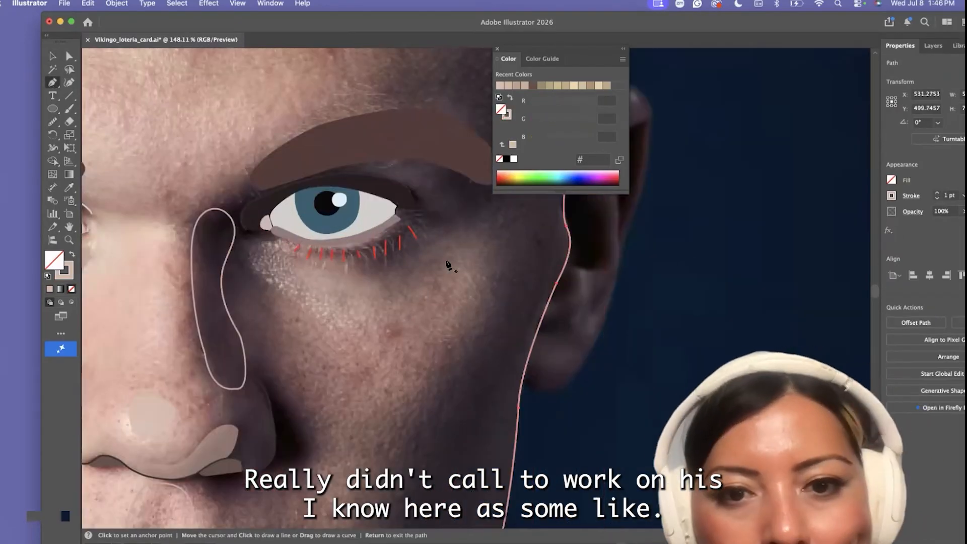
{"action": "left_click_drag", "start_coordinate": [402, 213], "coordinate": [427, 214]}
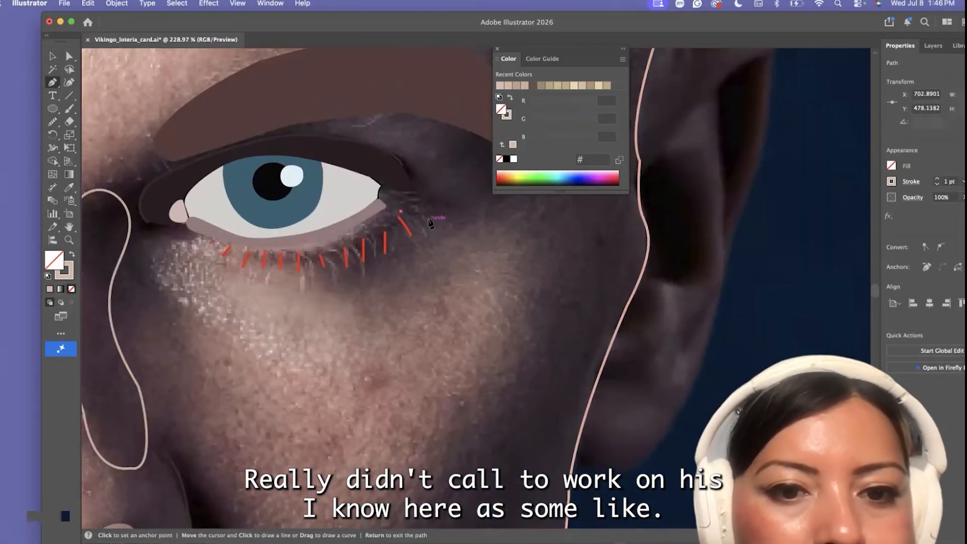
{"action": "key", "text": "super+z"}
{"action": "left_click", "coordinate": [390, 210]}
{"action": "left_click_drag", "start_coordinate": [422, 205], "coordinate": [427, 237]}
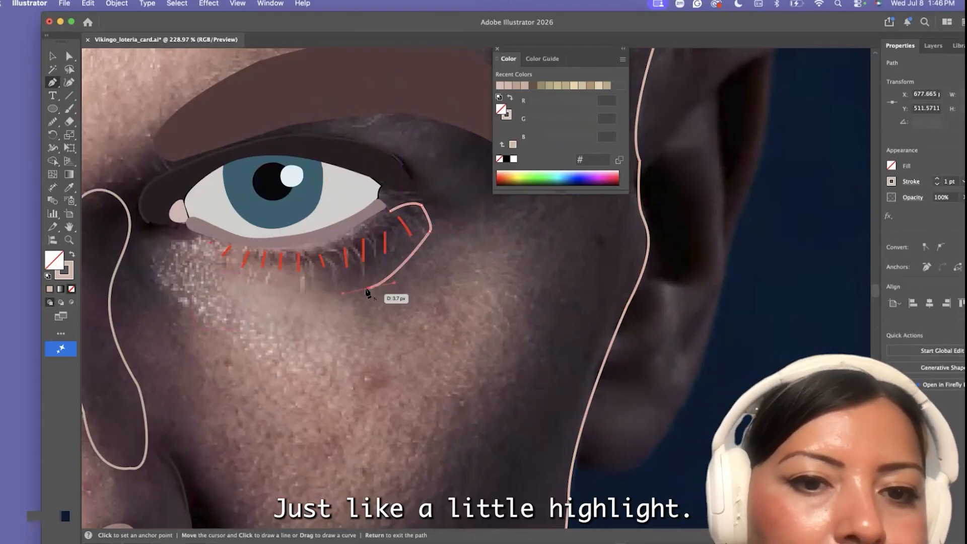
{"action": "left_click_drag", "start_coordinate": [294, 291], "coordinate": [239, 237]}
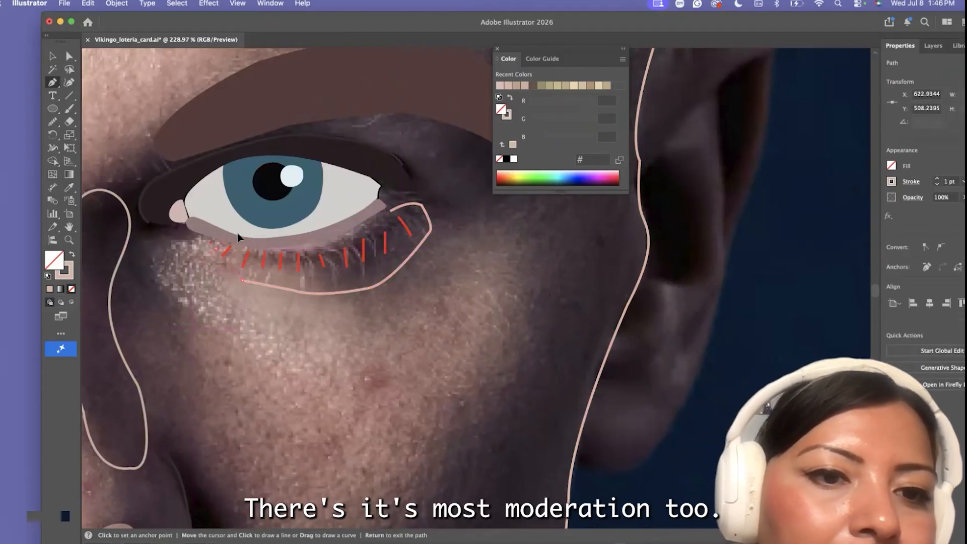
{"action": "left_click", "coordinate": [391, 211]}
Fill the under-eye shape with a dark purple sampled from the photo and move it down onto the cheek, clear of the lashes
{"action": "key", "text": "i"}
{"action": "left_click", "coordinate": [399, 224]}
{"action": "left_click", "coordinate": [53, 57]}
{"action": "left_click_drag", "start_coordinate": [311, 266], "coordinate": [315, 369]}
Select all the red lower lashes of the shaded-side eye and recolor their strokes with the eyebrow brown #563736
{"action": "scroll", "coordinate": [210, 247], "scroll_direction": "up", "scroll_amount": 3}
{"action": "left_click", "coordinate": [209, 243]}
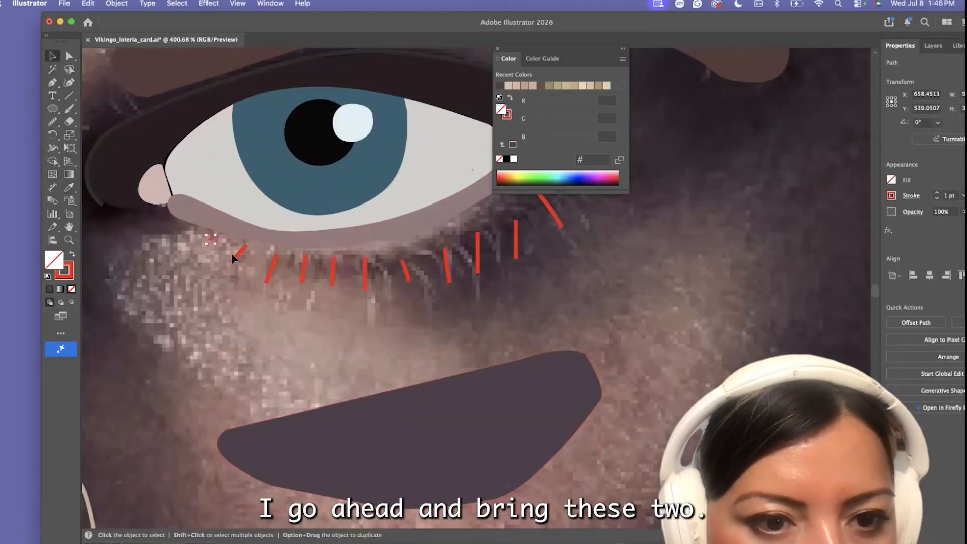
{"action": "left_click", "coordinate": [274, 267], "text": "shift"}
{"action": "left_click", "coordinate": [304, 268], "text": "shift"}
{"action": "left_click", "coordinate": [516, 248], "text": "shift"}
{"action": "left_click", "coordinate": [557, 218], "text": "shift"}
{"action": "left_click_drag", "start_coordinate": [716, 25], "coordinate": [615, 39]}
{"action": "left_click", "coordinate": [808, 211]}
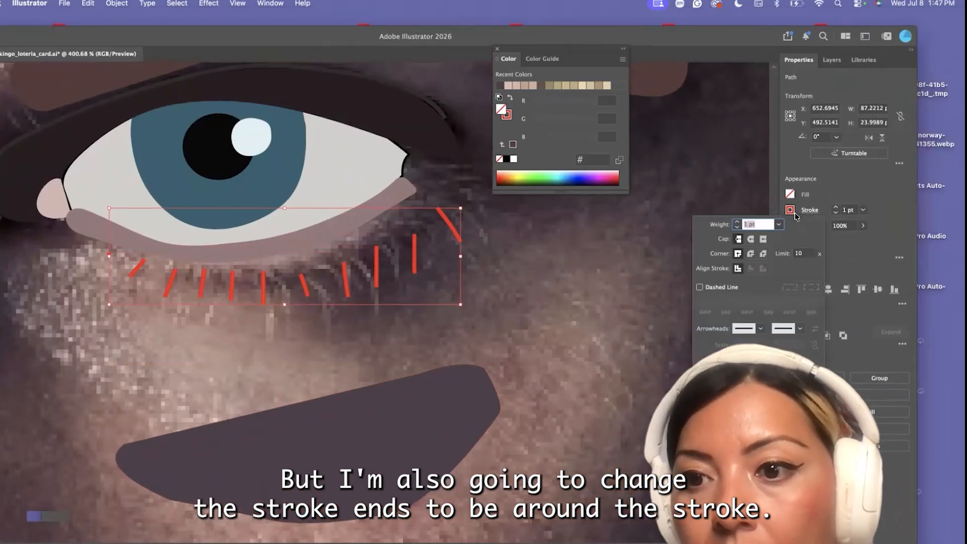
{"action": "key", "text": "Escape"}
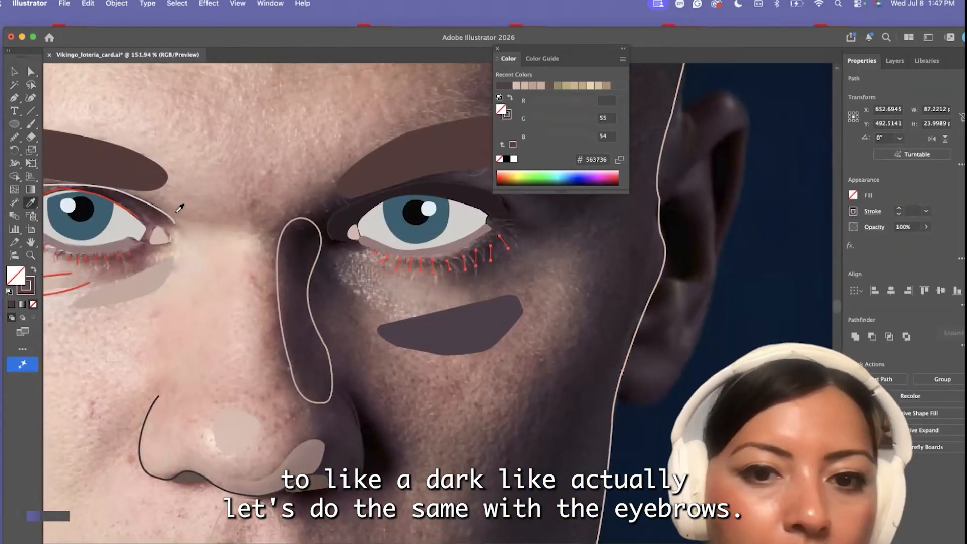
Set round caps on the brown lower lash strokes and group them
{"action": "left_click_drag", "start_coordinate": [339, 34], "coordinate": [287, 31]}
{"action": "left_click", "coordinate": [811, 211]}
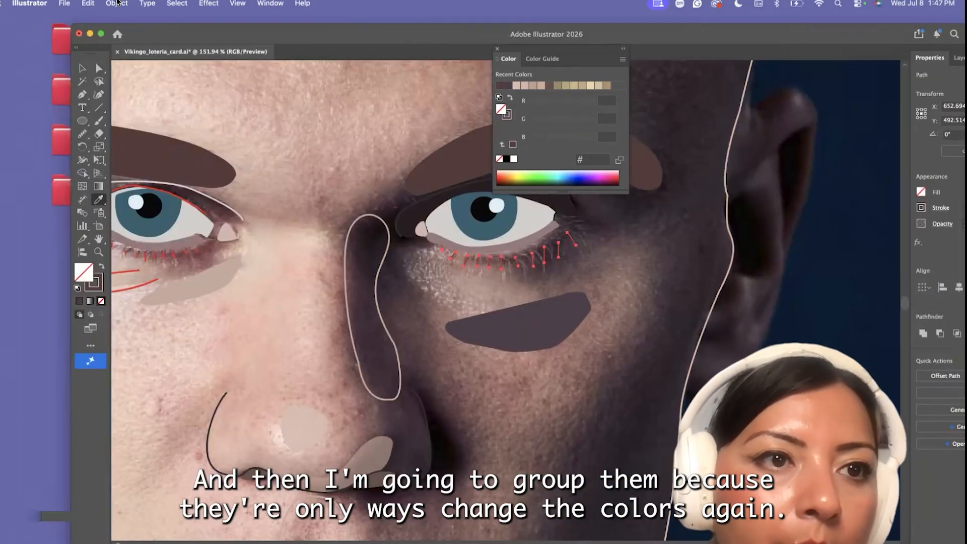
{"action": "left_click", "coordinate": [117, 3]}
{"action": "left_click", "coordinate": [126, 82]}
{"action": "key", "text": "v"}
{"action": "left_click", "coordinate": [231, 145]}
Select and group the red lower lashes of the lit-side eye, and recolor them with the brown stroke of the other eye's lashes
{"action": "scroll", "coordinate": [236, 251], "scroll_direction": "left", "scroll_amount": 5}
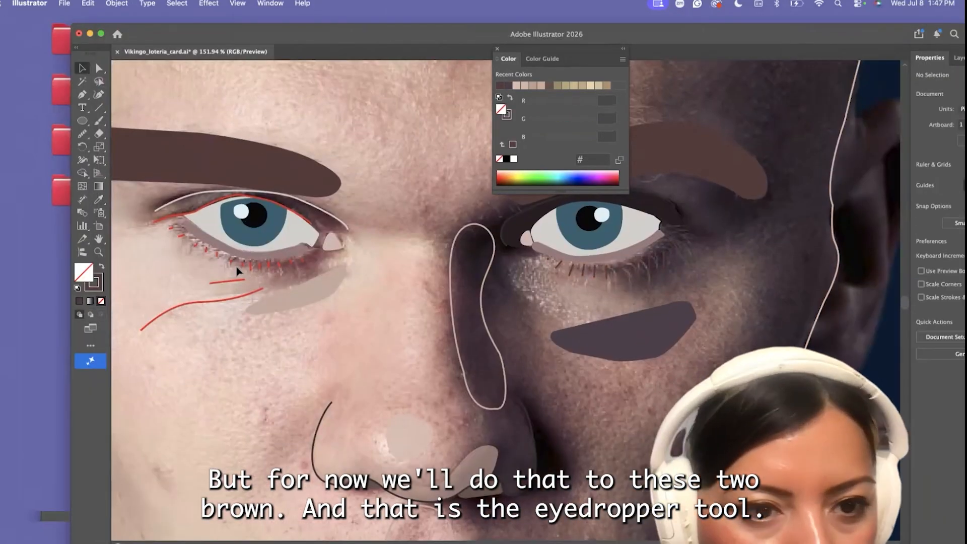
{"action": "scroll", "coordinate": [236, 268], "scroll_direction": "up", "scroll_amount": 4}
{"action": "left_click", "coordinate": [142, 212]}
{"action": "left_click", "coordinate": [157, 223], "text": "shift"}
{"action": "left_click", "coordinate": [176, 235], "text": "shift"}
{"action": "left_click", "coordinate": [192, 243], "text": "shift"}
{"action": "left_click", "coordinate": [208, 249], "text": "shift"}
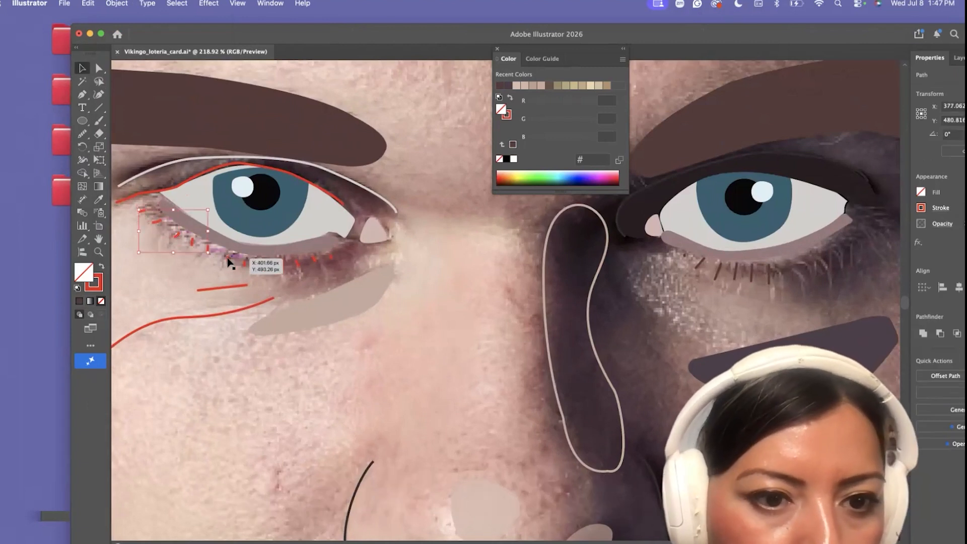
{"action": "left_click", "coordinate": [313, 263], "text": "shift"}
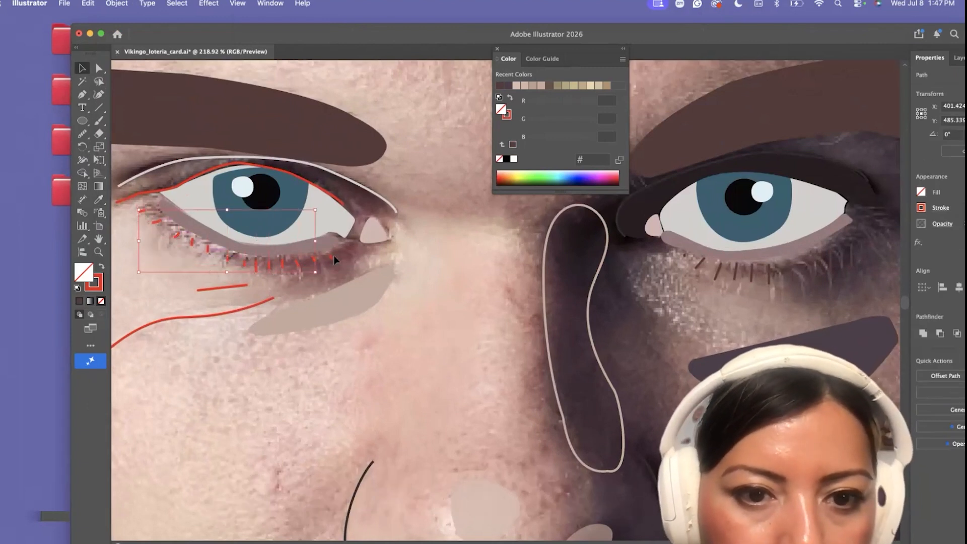
{"action": "left_click", "coordinate": [331, 258], "text": "shift"}
{"action": "left_click", "coordinate": [117, 3]}
{"action": "left_click", "coordinate": [126, 82]}
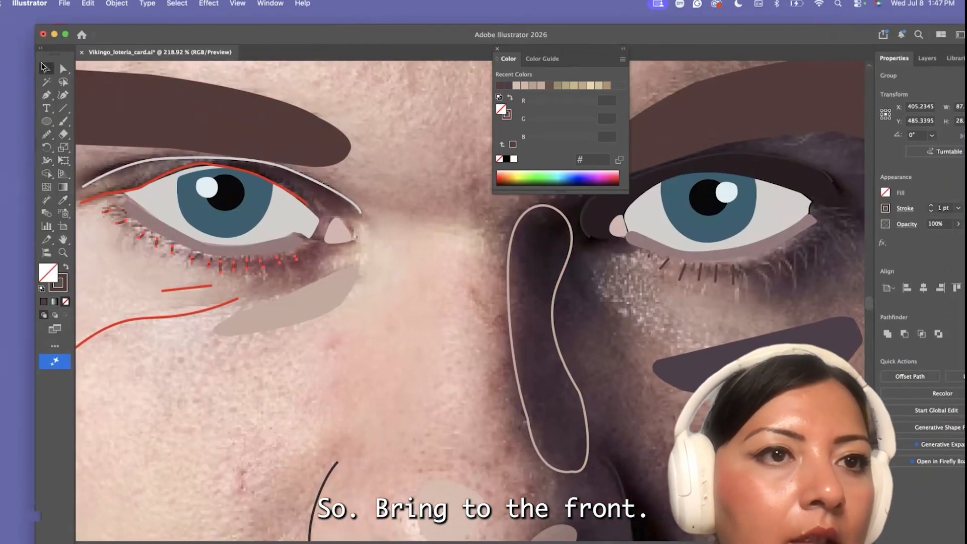
{"action": "left_click", "coordinate": [117, 4]}
{"action": "left_click", "coordinate": [252, 36]}
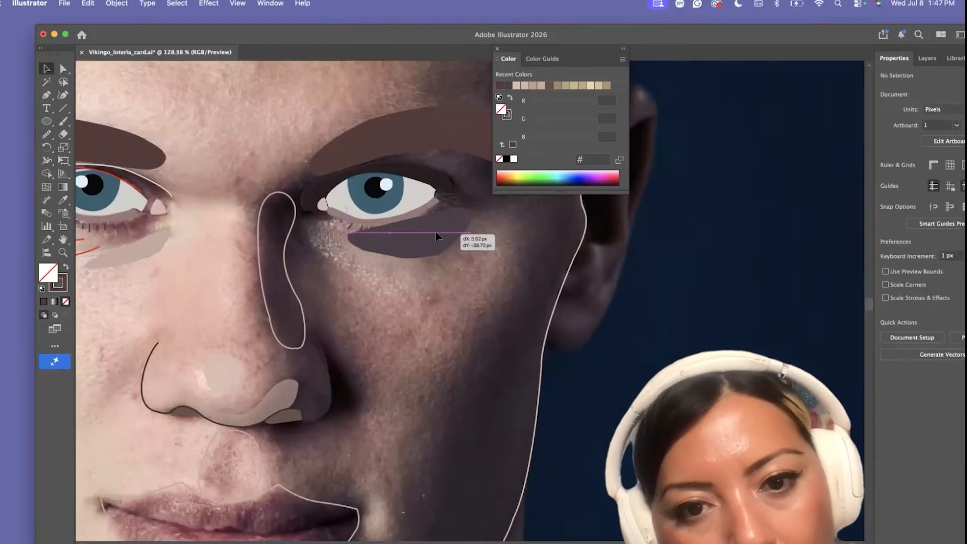
Move the dark purple under-eye shape on the shaded side up beneath the lower lashes
{"action": "left_click", "coordinate": [431, 232]}
{"action": "left_click", "coordinate": [117, 4]}
{"action": "key", "text": "Escape"}
{"action": "left_click_drag", "start_coordinate": [416, 266], "coordinate": [417, 239]}
Recolor the shaded-side under-eye shape with the sampled skin tone and darken its fill to #ba988c
{"action": "key", "text": "i"}
{"action": "left_click", "coordinate": [564, 287]}
{"action": "left_click", "coordinate": [66, 267]}
{"action": "double_click", "coordinate": [48, 273]}
{"action": "left_click", "coordinate": [535, 255]}
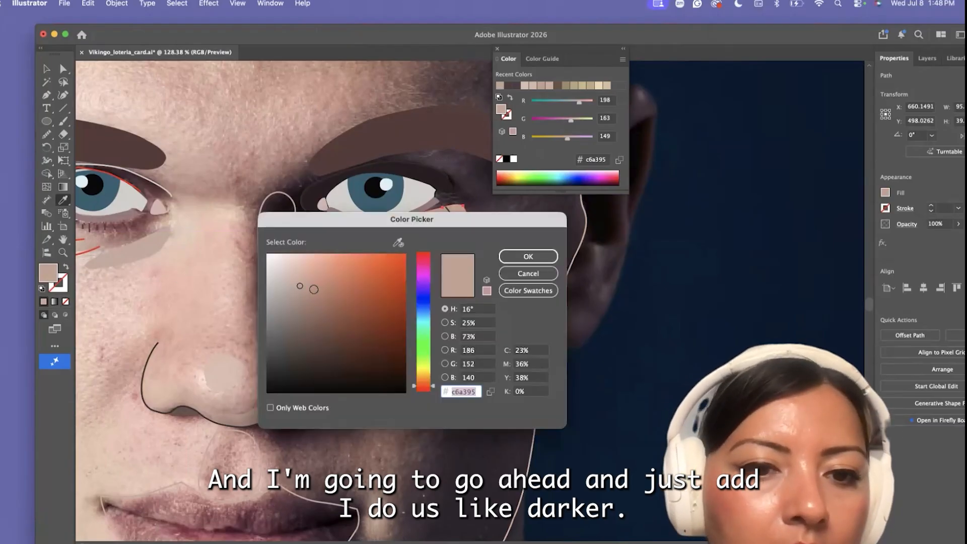
{"action": "left_click", "coordinate": [312, 287]}
{"action": "key", "text": "Return"}
Fill the outlined shadow shape along the side of the nose with a reddish brown and darken it to #8c605a
{"action": "scroll", "coordinate": [316, 279], "scroll_direction": "down", "scroll_amount": 3}
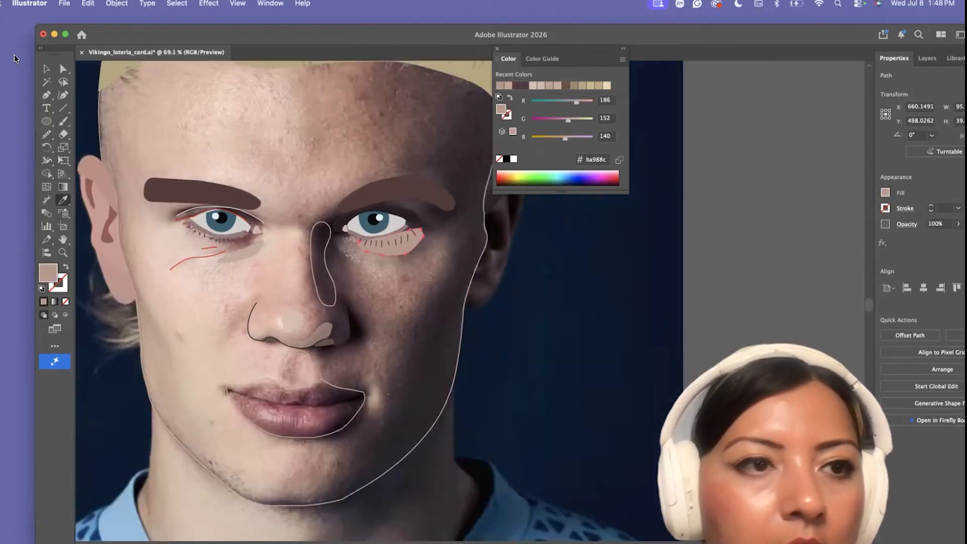
{"action": "key", "text": "v"}
{"action": "left_click", "coordinate": [317, 279]}
{"action": "key", "text": "i"}
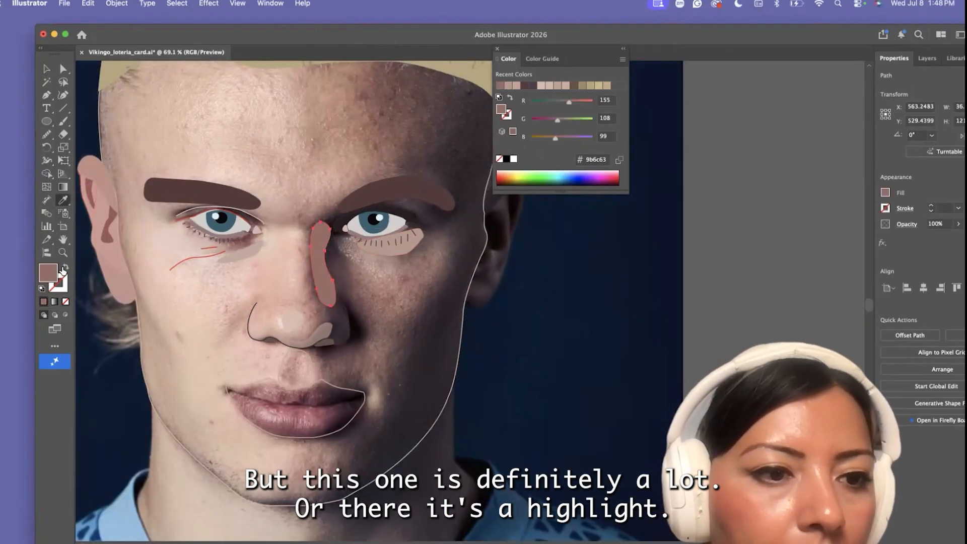
{"action": "left_click", "coordinate": [66, 267]}
{"action": "double_click", "coordinate": [48, 273]}
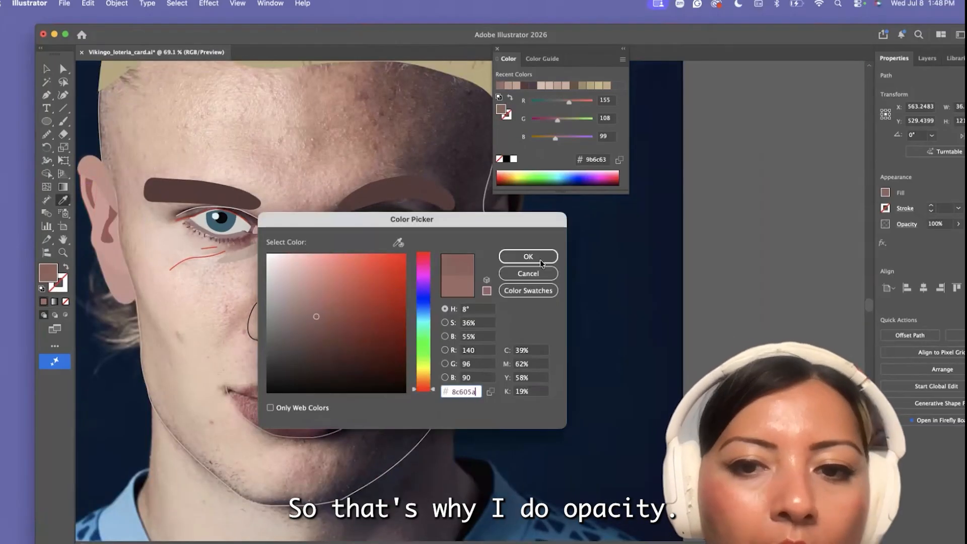
{"action": "left_click", "coordinate": [540, 260]}
Swap the face outline's stroke to a skin-tone fill to preview the colored features together
{"action": "scroll", "coordinate": [479, 235], "scroll_direction": "down", "scroll_amount": 5}
{"action": "key", "text": "v"}
{"action": "left_click", "coordinate": [472, 275]}
{"action": "key", "text": "shift+x"}
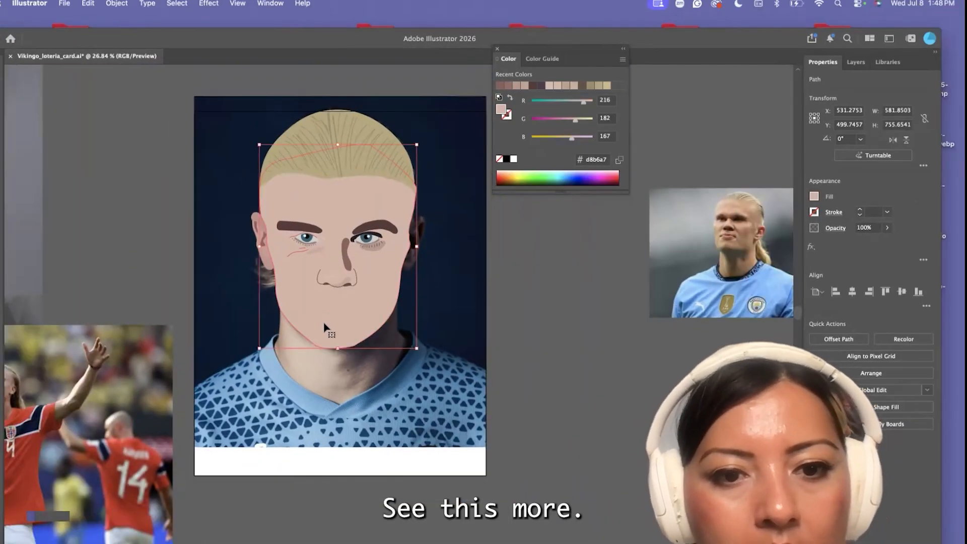
{"action": "scroll", "coordinate": [325, 328], "scroll_direction": "up", "scroll_amount": 5}
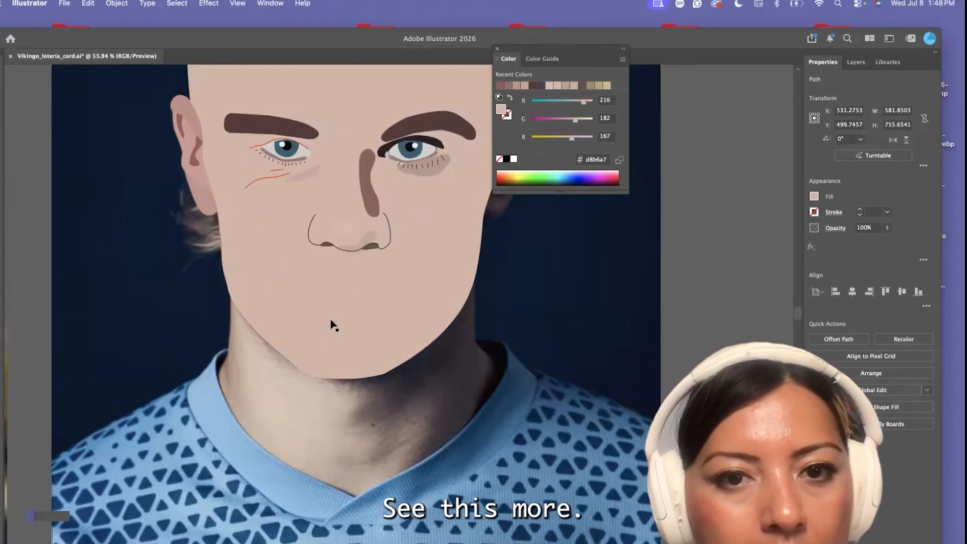
{"action": "scroll", "coordinate": [335, 324], "scroll_direction": "up", "scroll_amount": 2}
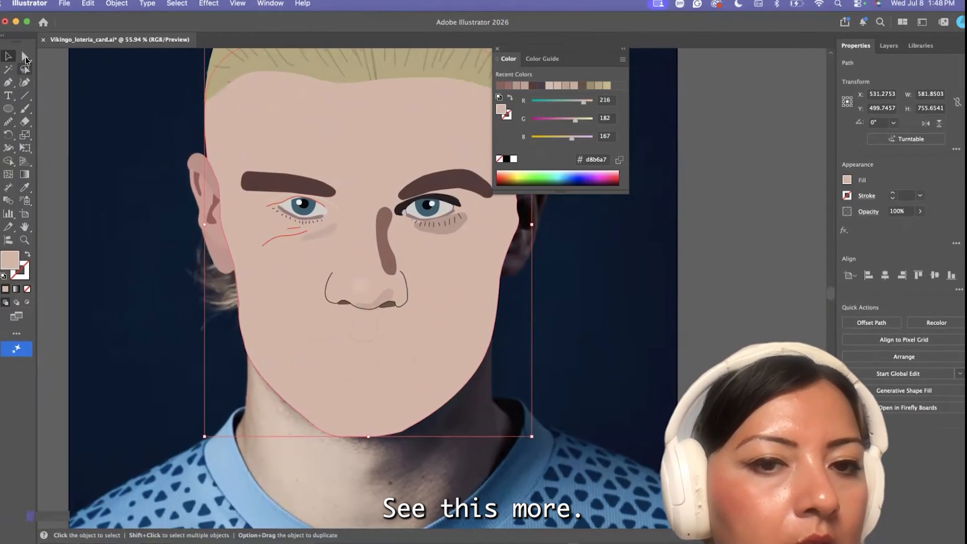
{"action": "scroll", "coordinate": [302, 184], "scroll_direction": "up", "scroll_amount": 3}
Select the dark upper-lid shape of the shaded-side eye and set its opacity to 68%
{"action": "left_click", "coordinate": [180, 166]}
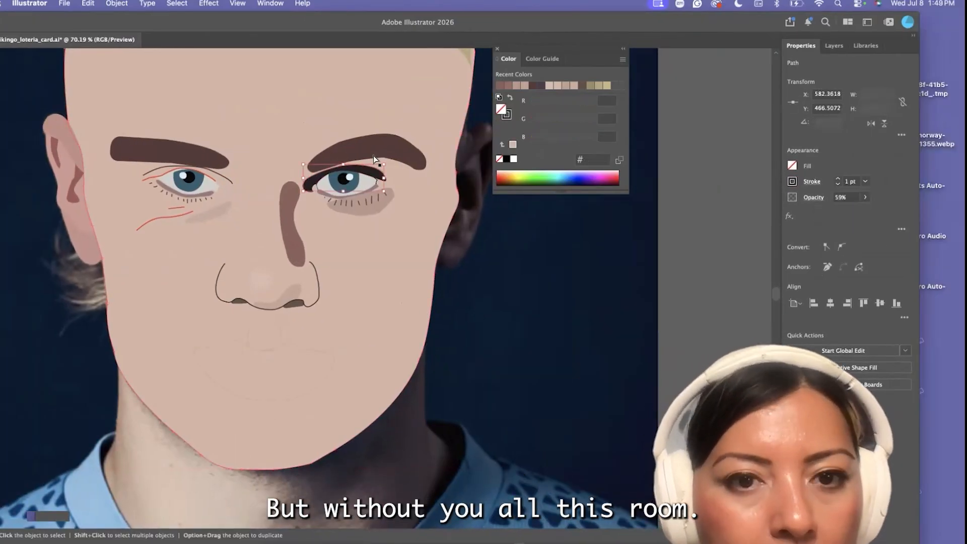
{"action": "left_click", "coordinate": [375, 176]}
{"action": "left_click_drag", "start_coordinate": [848, 223], "coordinate": [846, 223]}
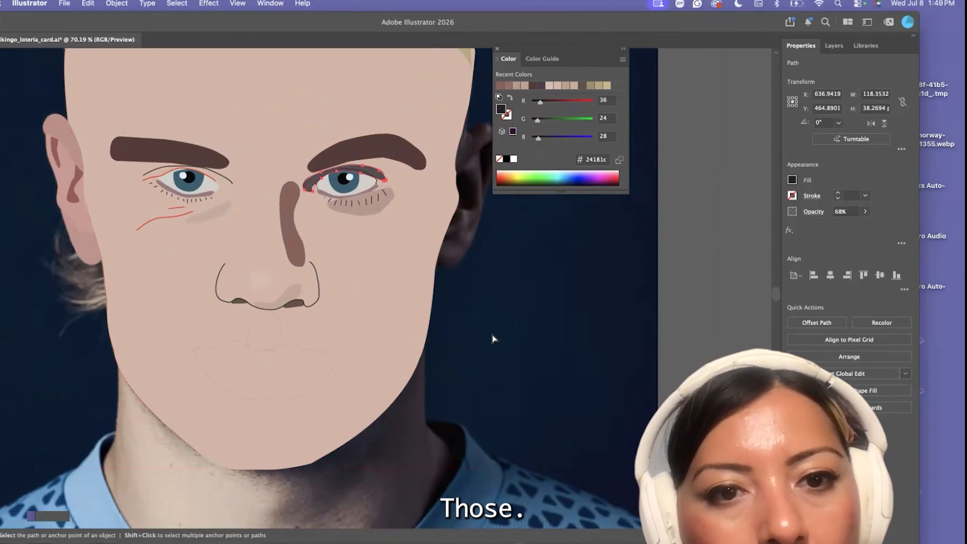
{"action": "left_click", "coordinate": [492, 335]}
Swap the face shape's fill back to a stroke to expose the photo's mouth area
{"action": "scroll", "coordinate": [322, 270], "scroll_direction": "up", "scroll_amount": 5}
{"action": "scroll", "coordinate": [333, 254], "scroll_direction": "down", "scroll_amount": 10}
{"action": "left_click", "coordinate": [339, 254]}
{"action": "left_click_drag", "start_coordinate": [138, 14], "coordinate": [200, 18]}
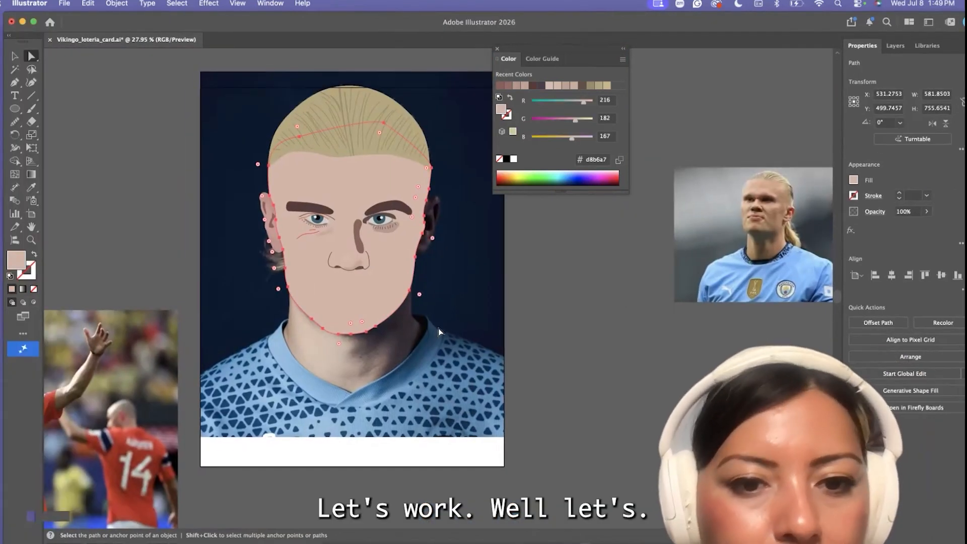
{"action": "left_click", "coordinate": [34, 255]}
{"action": "scroll", "coordinate": [348, 302], "scroll_direction": "up", "scroll_amount": 10}
{"action": "scroll", "coordinate": [364, 301], "scroll_direction": "up", "scroll_amount": 5}
Pull the upper edge of the lip outline in toward the photo's lips and round both peaks of the upper lip
{"action": "left_click", "coordinate": [256, 236]}
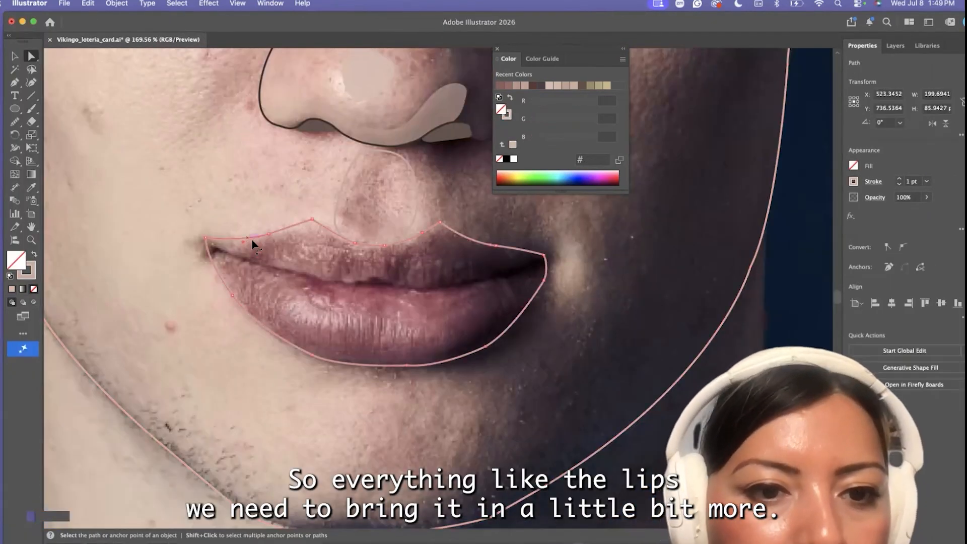
{"action": "scroll", "coordinate": [252, 240], "scroll_direction": "up", "scroll_amount": 5}
{"action": "left_click_drag", "start_coordinate": [280, 228], "coordinate": [277, 235]}
{"action": "left_click_drag", "start_coordinate": [352, 206], "coordinate": [350, 228]}
{"action": "scroll", "coordinate": [352, 228], "scroll_direction": "up", "scroll_amount": 3}
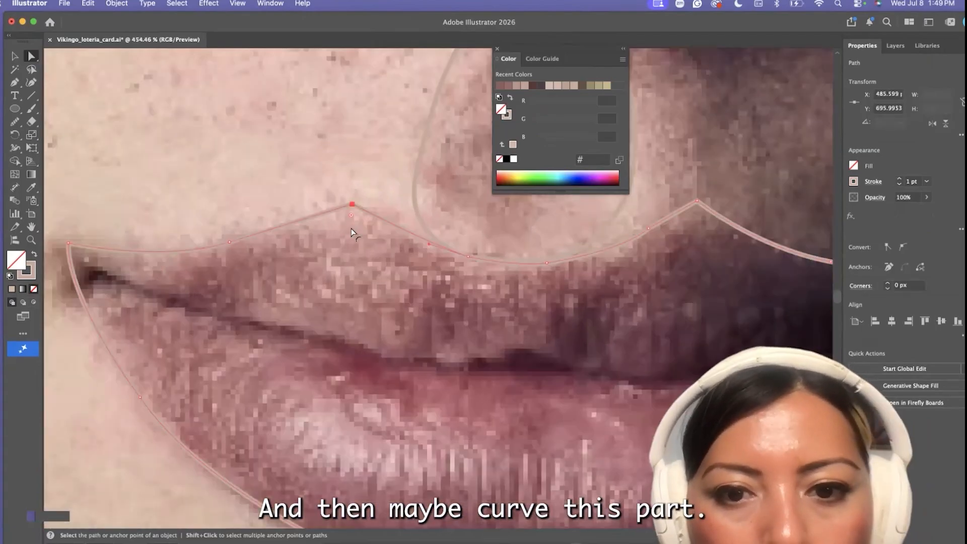
{"action": "scroll", "coordinate": [606, 202], "scroll_direction": "up", "scroll_amount": 2}
{"action": "left_click_drag", "start_coordinate": [519, 226], "coordinate": [516, 232]}
{"action": "scroll", "coordinate": [517, 259], "scroll_direction": "right", "scroll_amount": 3}
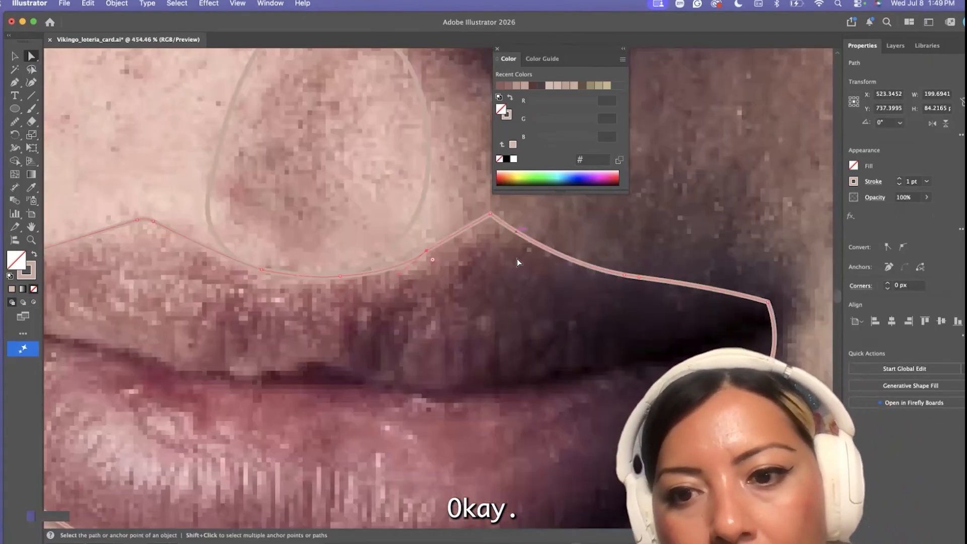
{"action": "left_click", "coordinate": [491, 215]}
{"action": "left_click_drag", "start_coordinate": [426, 252], "coordinate": [418, 259]}
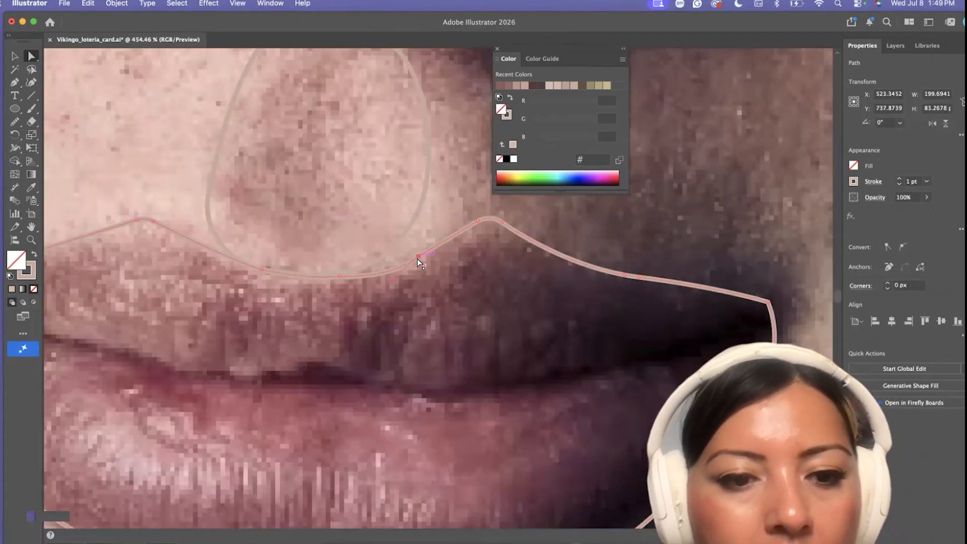
Recolor the lip outline's stroke with a pink sampled from the photo's lower lip
{"action": "scroll", "coordinate": [417, 259], "scroll_direction": "down", "scroll_amount": 5}
{"action": "left_click", "coordinate": [31, 187]}
{"action": "left_click", "coordinate": [363, 339]}
{"action": "left_click", "coordinate": [33, 256]}
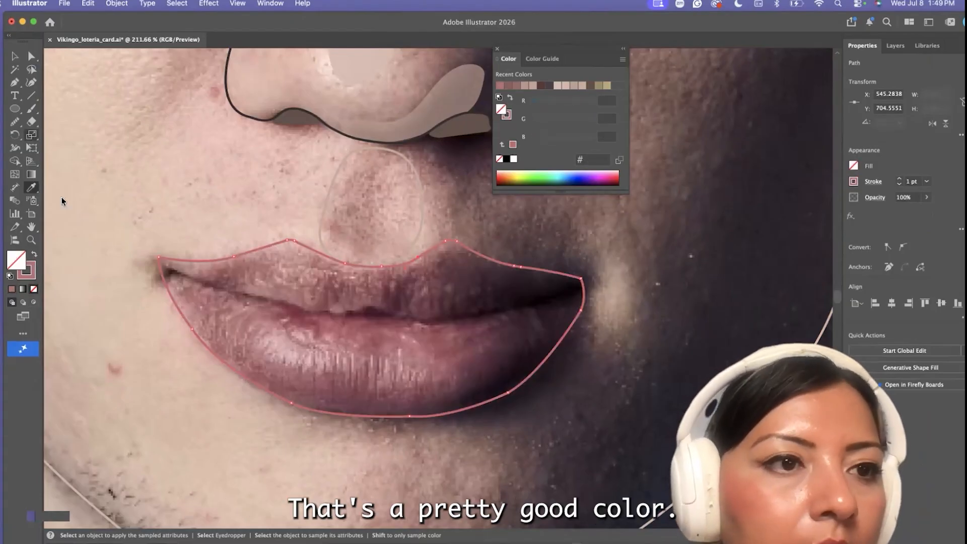
Draw a small closed shadow shape in the lit-side mouth corner with the Pen tool and fill it with sampled dark brown #542d31
{"action": "key", "text": "p"}
{"action": "scroll", "coordinate": [170, 280], "scroll_direction": "up", "scroll_amount": 3}
{"action": "left_click", "coordinate": [170, 278]}
{"action": "left_click_drag", "start_coordinate": [151, 281], "coordinate": [193, 273]}
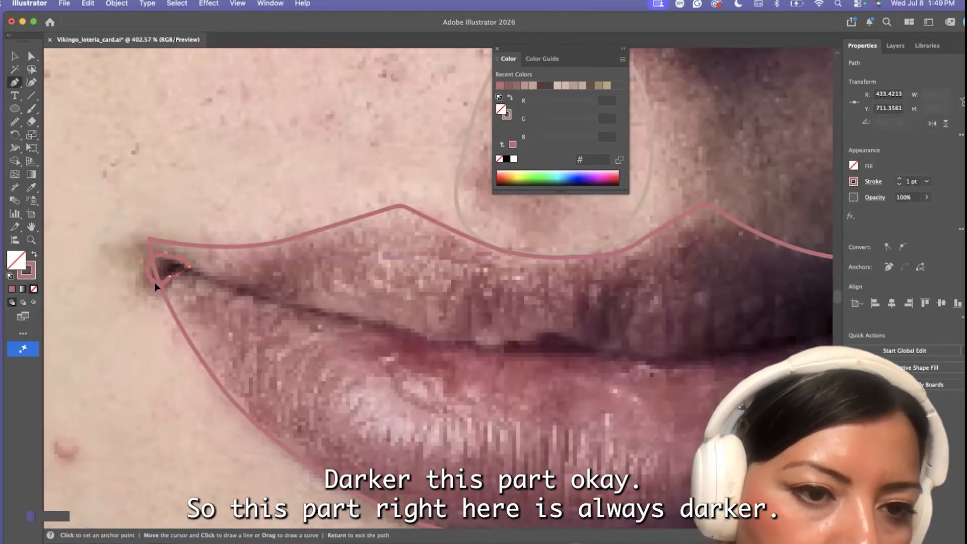
{"action": "left_click", "coordinate": [155, 284]}
{"action": "left_click", "coordinate": [31, 188]}
{"action": "left_click", "coordinate": [168, 266]}
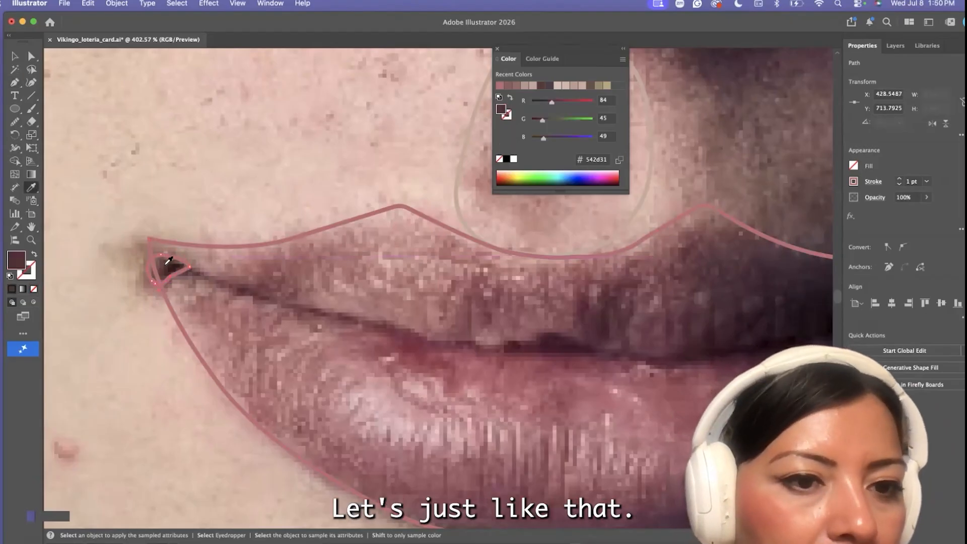
Draw a matching closed shadow shape filled with #542d31 in the shaded-side mouth corner
{"action": "left_click", "coordinate": [14, 83]}
{"action": "scroll", "coordinate": [427, 301], "scroll_direction": "right", "scroll_amount": 1}
{"action": "scroll", "coordinate": [426, 301], "scroll_direction": "right", "scroll_amount": 5}
{"action": "left_click", "coordinate": [669, 286]}
{"action": "left_click_drag", "start_coordinate": [699, 270], "coordinate": [696, 309]}
{"action": "left_click", "coordinate": [699, 271]}
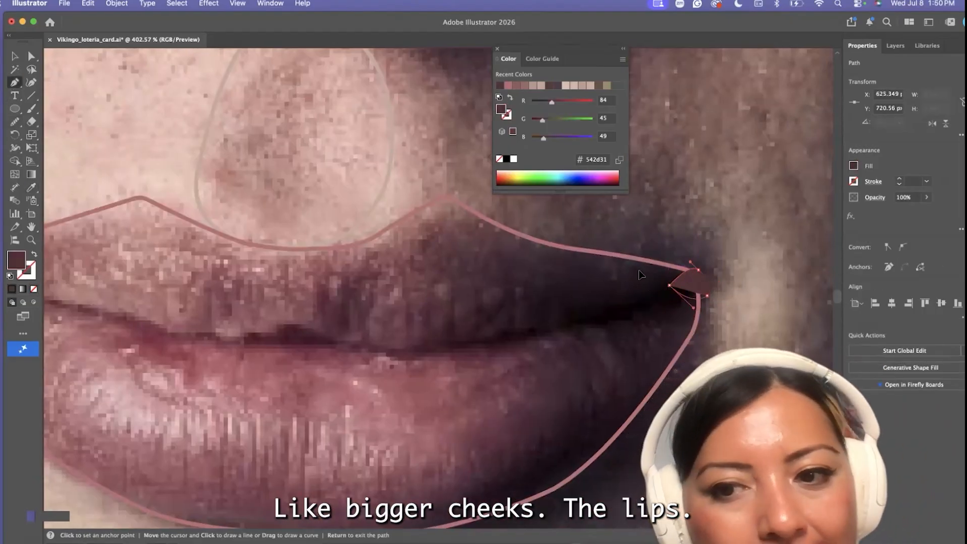
Draw a narrow closed shape along the parting line between the lips and fill it with a dark red sampled from the photo
{"action": "key", "text": "a"}
{"action": "scroll", "coordinate": [359, 281], "scroll_direction": "down", "scroll_amount": 5}
{"action": "left_click", "coordinate": [194, 288]}
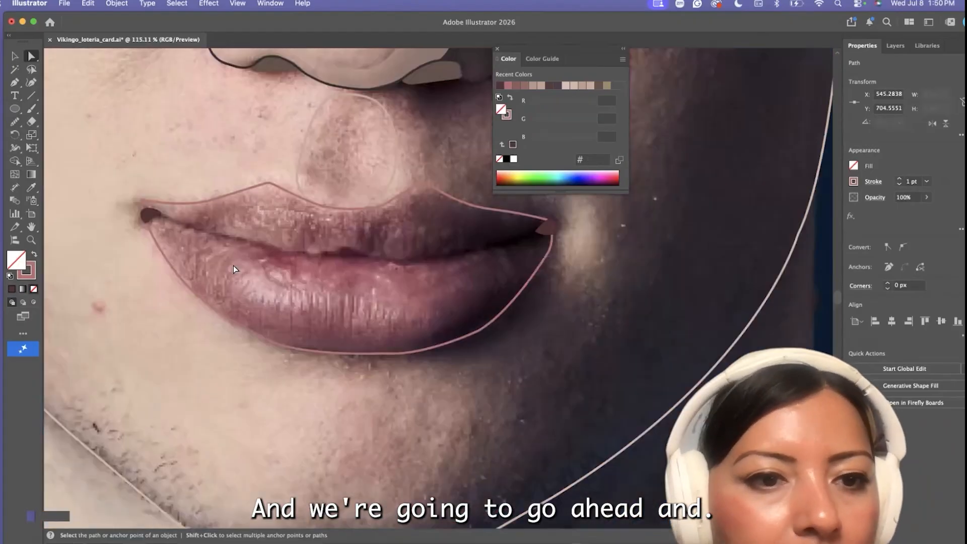
{"action": "key", "text": "p"}
{"action": "scroll", "coordinate": [192, 239], "scroll_direction": "up", "scroll_amount": 4}
{"action": "left_click_drag", "start_coordinate": [178, 226], "coordinate": [159, 196]}
{"action": "left_click", "coordinate": [153, 214]}
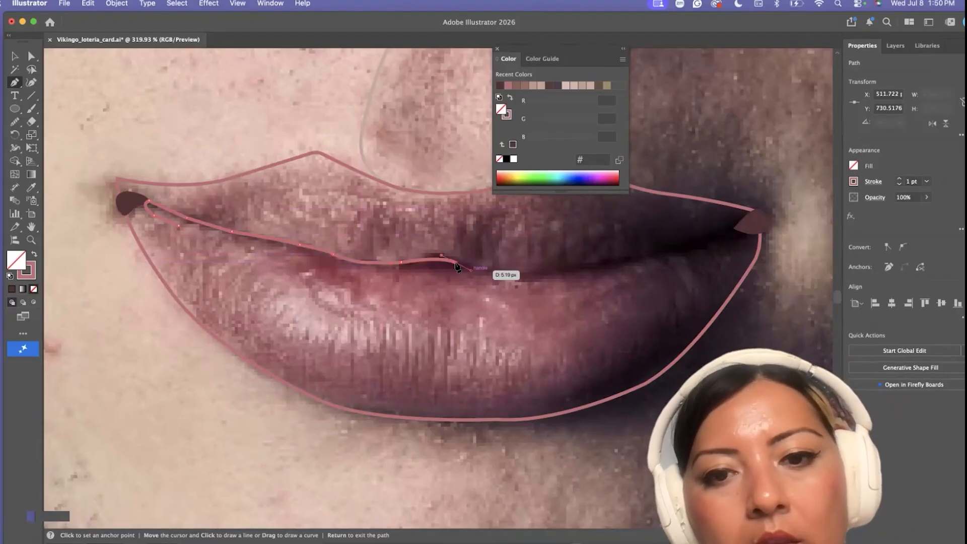
{"action": "left_click_drag", "start_coordinate": [524, 269], "coordinate": [536, 266]}
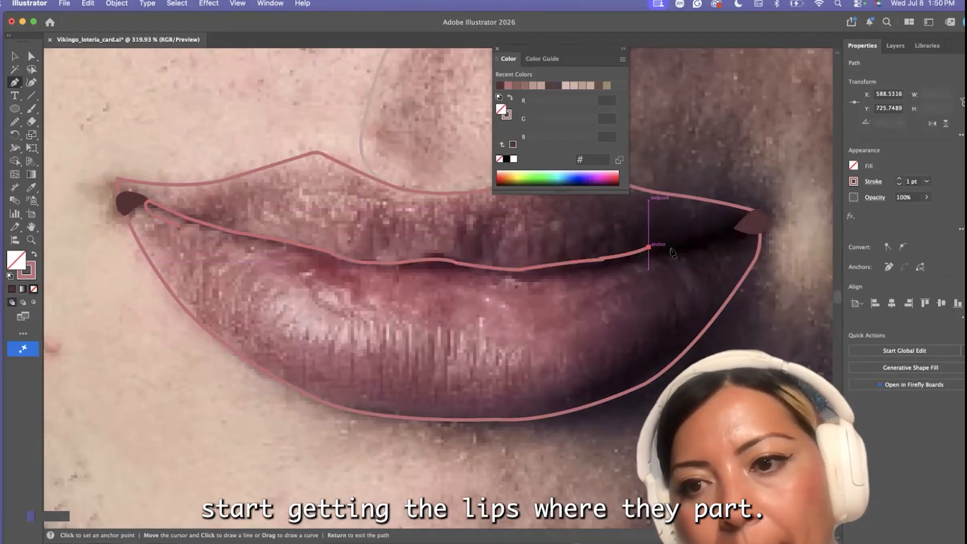
{"action": "left_click_drag", "start_coordinate": [465, 276], "coordinate": [430, 269]}
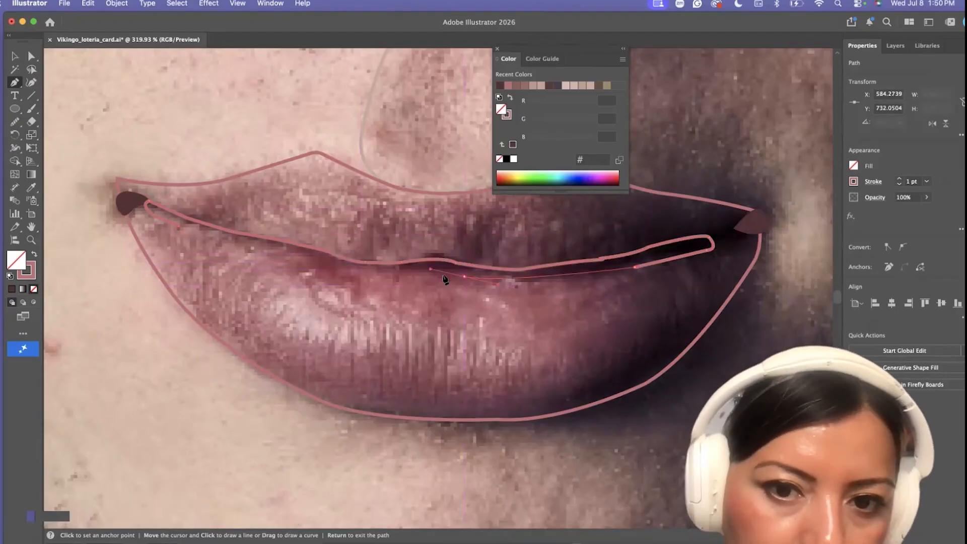
{"action": "left_click", "coordinate": [328, 268]}
{"action": "left_click", "coordinate": [178, 226]}
{"action": "key", "text": "i"}
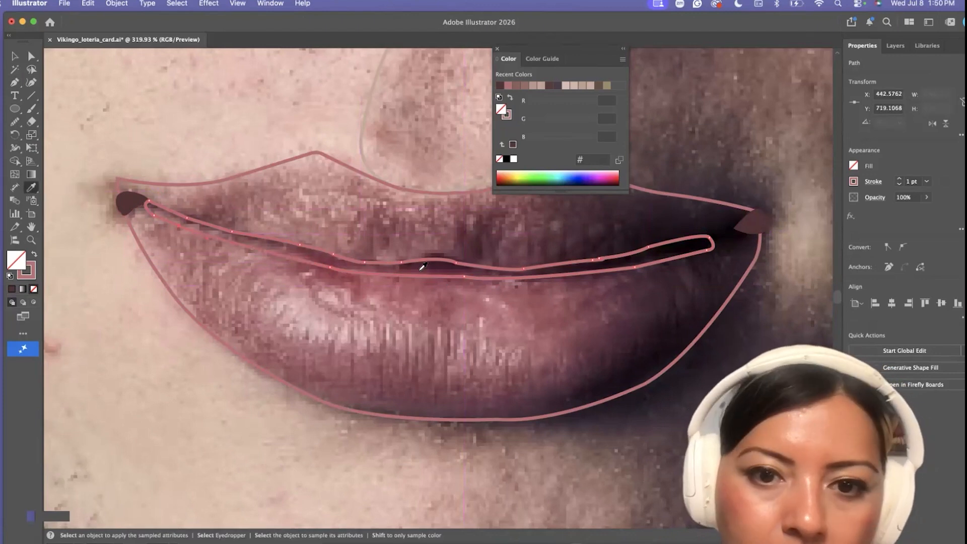
{"action": "left_click", "coordinate": [418, 271]}
Add an elongated highlight shape to the lit side of the lower lip and fill it with a light pink
{"action": "scroll", "coordinate": [403, 276], "scroll_direction": "down", "scroll_amount": 5}
{"action": "key", "text": "v"}
{"action": "left_click_drag", "start_coordinate": [14, 123], "coordinate": [73, 135]}
{"action": "scroll", "coordinate": [389, 266], "scroll_direction": "up", "scroll_amount": 2}
{"action": "mouse_move", "coordinate": [338, 290]}
{"action": "left_mouse_down"}
{"action": "mouse_move", "coordinate": [423, 307]}
{"action": "mouse_move", "coordinate": [372, 307]}
{"action": "mouse_move", "coordinate": [340, 291]}
{"action": "left_mouse_up"}
{"action": "key", "text": "i"}
{"action": "left_click", "coordinate": [160, 255]}
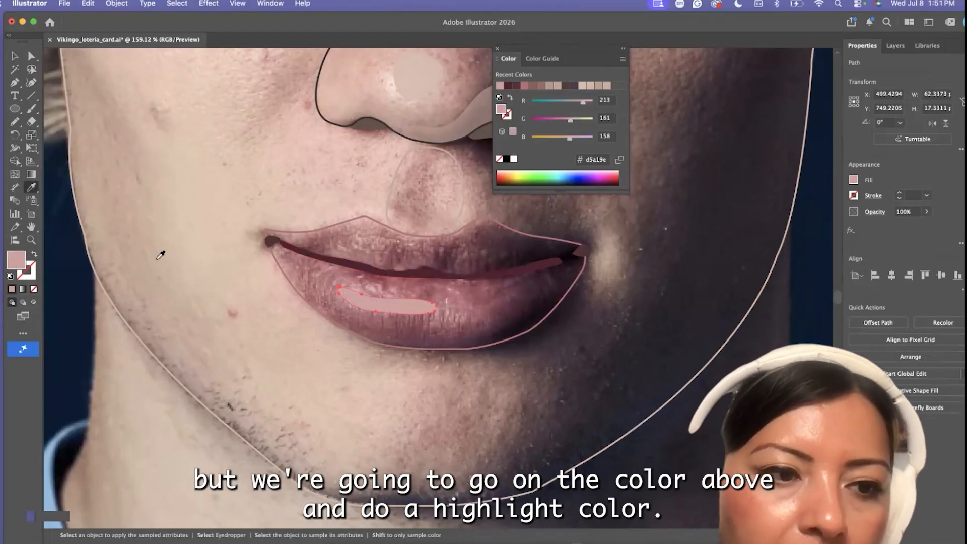
{"action": "double_click", "coordinate": [12, 261]}
{"action": "key", "text": "Return"}
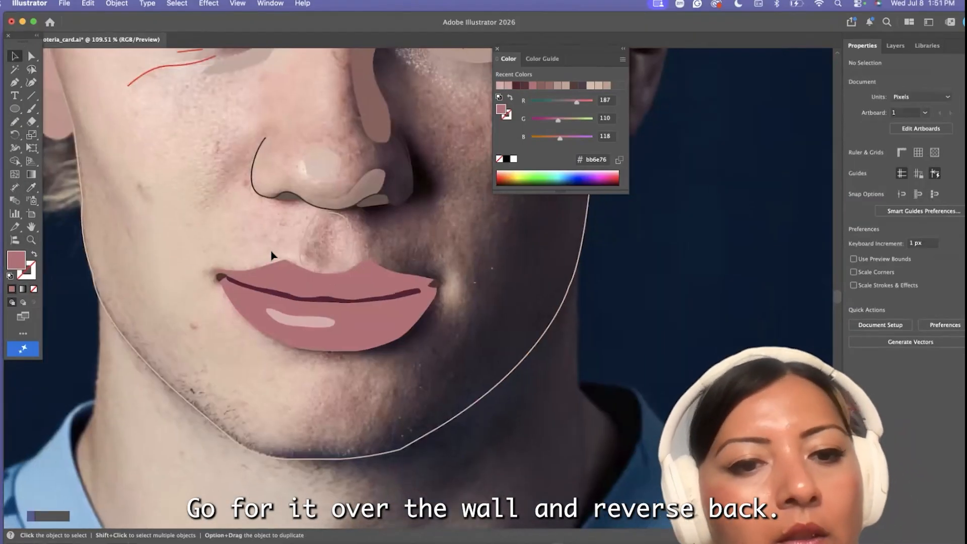
Swap the lip fill back to a stroke, and reshape and smooth the lip outline toward the shaded-side corner
{"action": "key", "text": "shift+x"}
{"action": "key", "text": "a"}
{"action": "scroll", "coordinate": [422, 333], "scroll_direction": "up", "scroll_amount": 5}
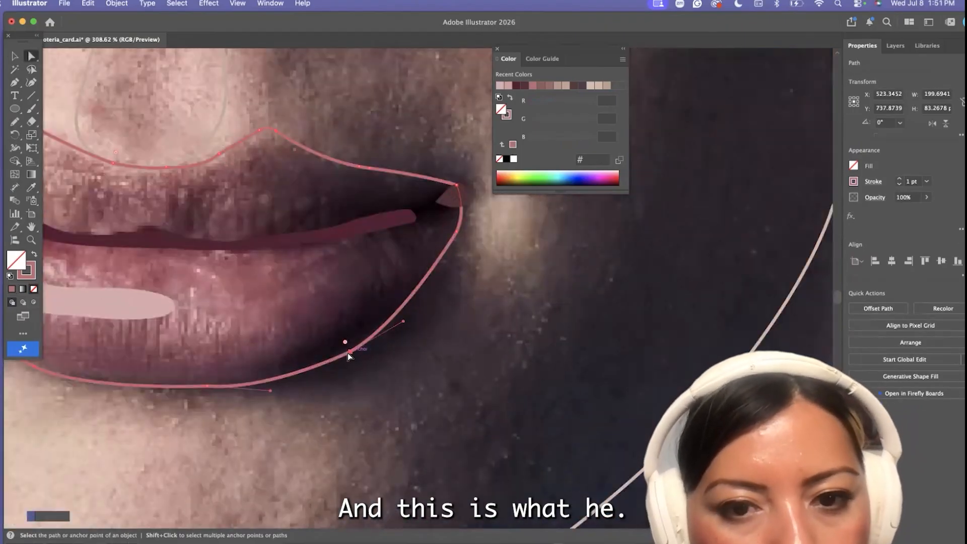
{"action": "left_click_drag", "start_coordinate": [375, 172], "coordinate": [376, 172]}
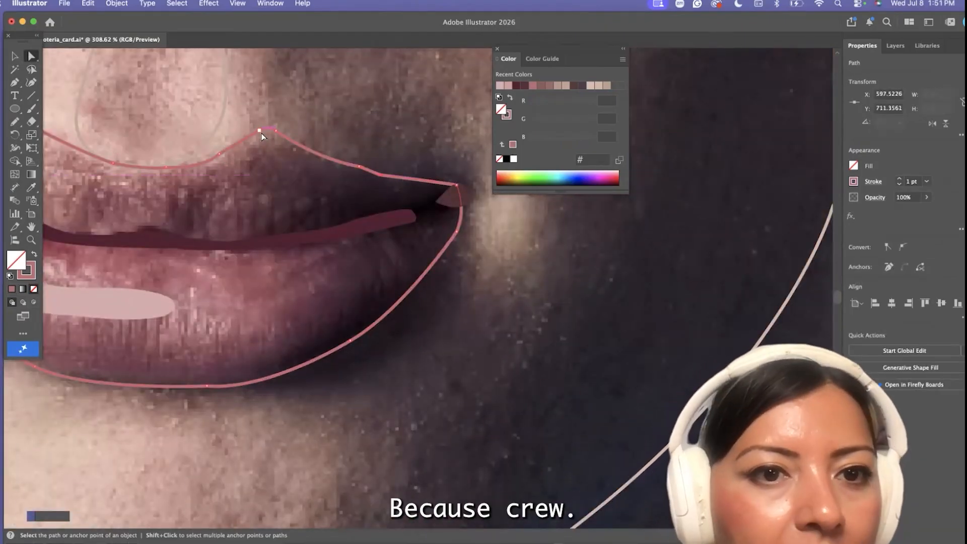
{"action": "left_click_drag", "start_coordinate": [219, 153], "coordinate": [216, 162]}
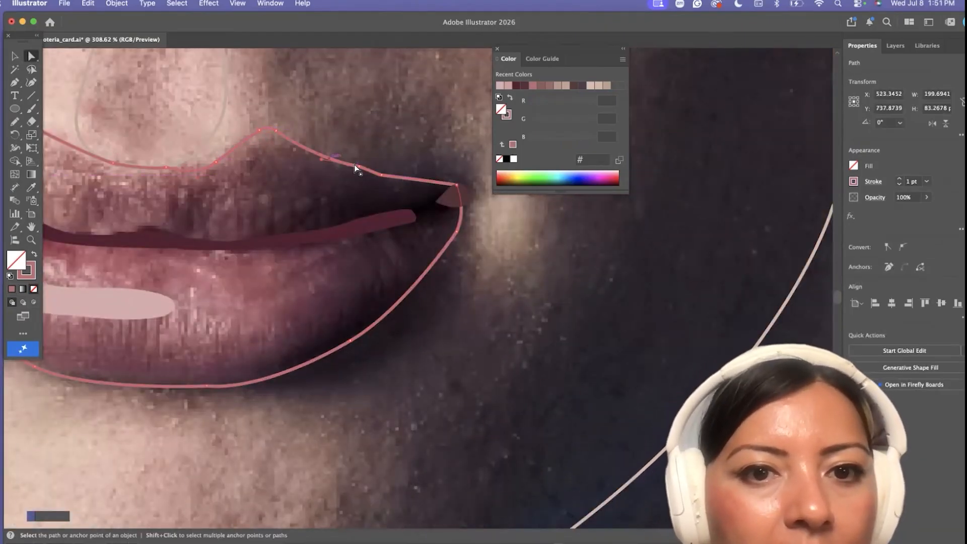
{"action": "left_click_drag", "start_coordinate": [346, 167], "coordinate": [347, 166]}
{"action": "scroll", "coordinate": [347, 166], "scroll_direction": "down", "scroll_amount": 5}
{"action": "scroll", "coordinate": [237, 170], "scroll_direction": "up", "scroll_amount": 3}
{"action": "left_click_drag", "start_coordinate": [236, 168], "coordinate": [268, 167]}
{"action": "left_click", "coordinate": [15, 122]}
{"action": "left_click", "coordinate": [59, 148]}
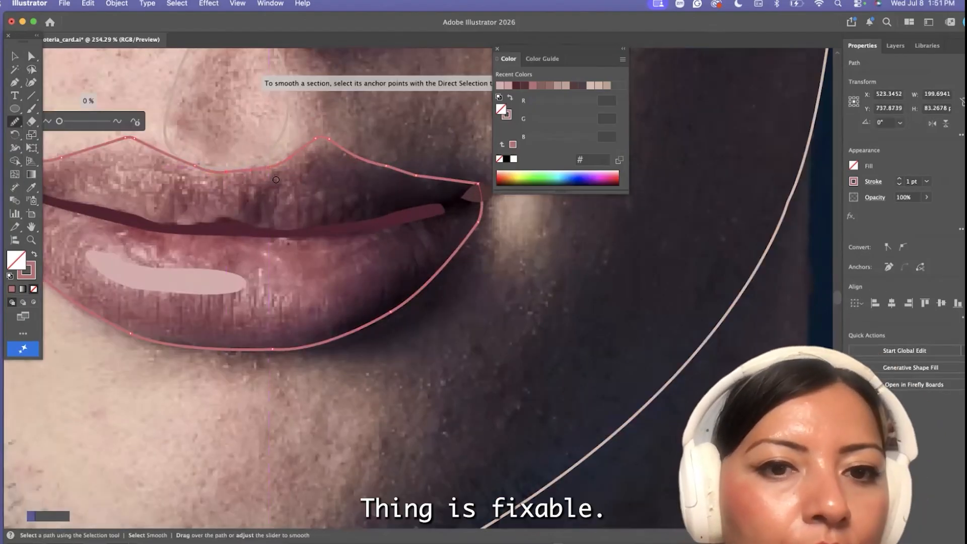
Try short vertical crease strokes on the upper lip and set the lip outline's stroke color to #b26772
{"action": "scroll", "coordinate": [54, 208], "scroll_direction": "left", "scroll_amount": 2}
{"action": "left_click", "coordinate": [15, 121]}
{"action": "left_click", "coordinate": [71, 136]}
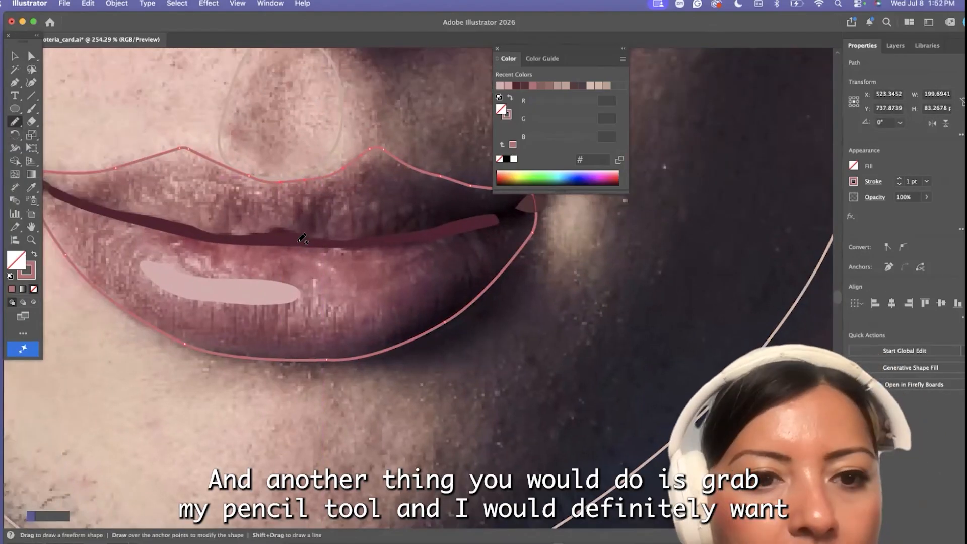
{"action": "left_click_drag", "start_coordinate": [356, 207], "coordinate": [356, 233]}
{"action": "left_click_drag", "start_coordinate": [382, 233], "coordinate": [382, 205]}
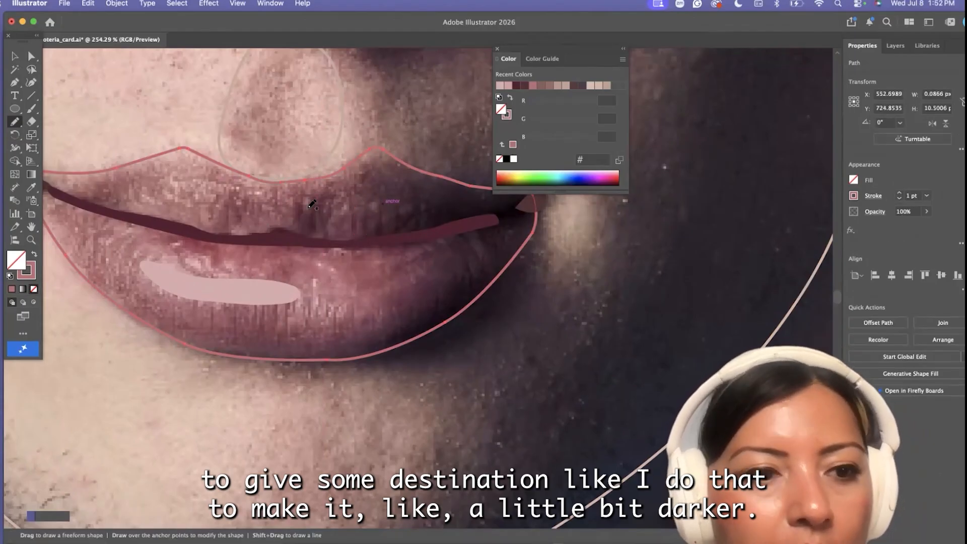
{"action": "double_click", "coordinate": [30, 273]}
{"action": "left_click", "coordinate": [325, 296]}
{"action": "key", "text": "Return"}
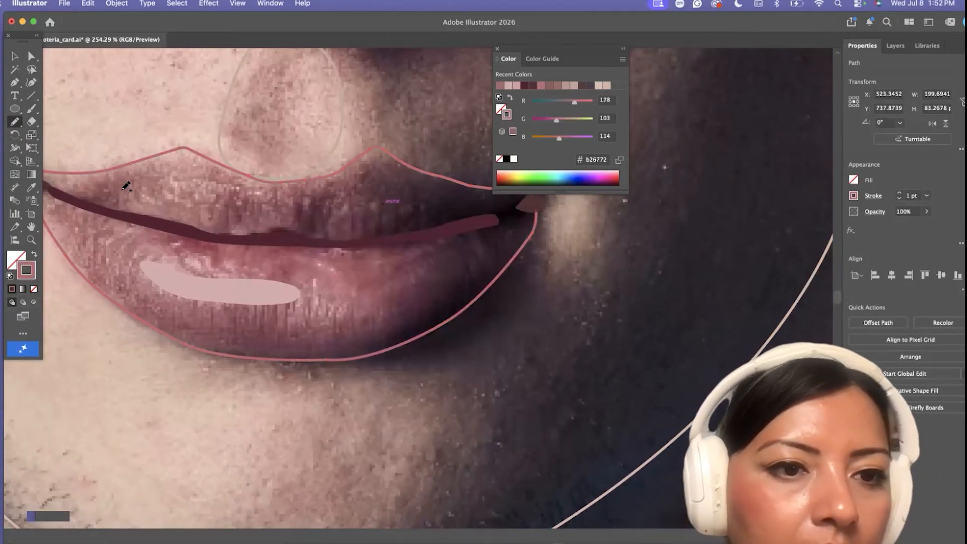
Draw short crease lines across the upper lip and along the lower part of the lower lip with the Pencil tool
{"action": "left_click_drag", "start_coordinate": [225, 197], "coordinate": [225, 217]}
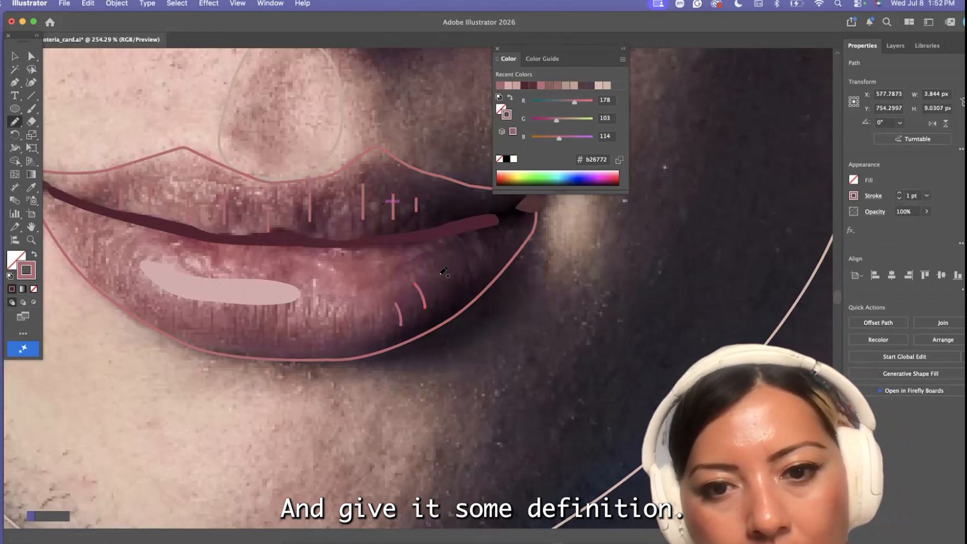
{"action": "left_click_drag", "start_coordinate": [441, 276], "coordinate": [448, 300]}
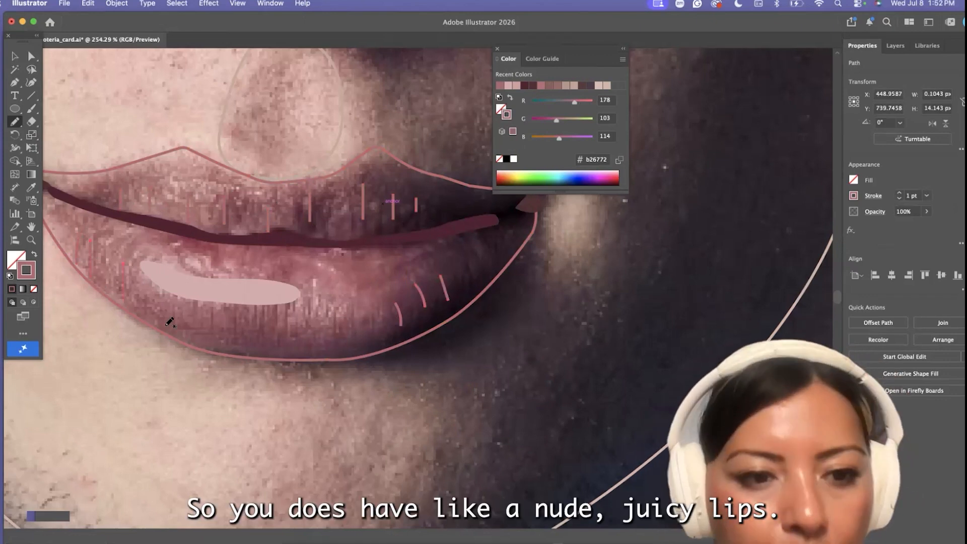
{"action": "left_click_drag", "start_coordinate": [352, 316], "coordinate": [352, 342]}
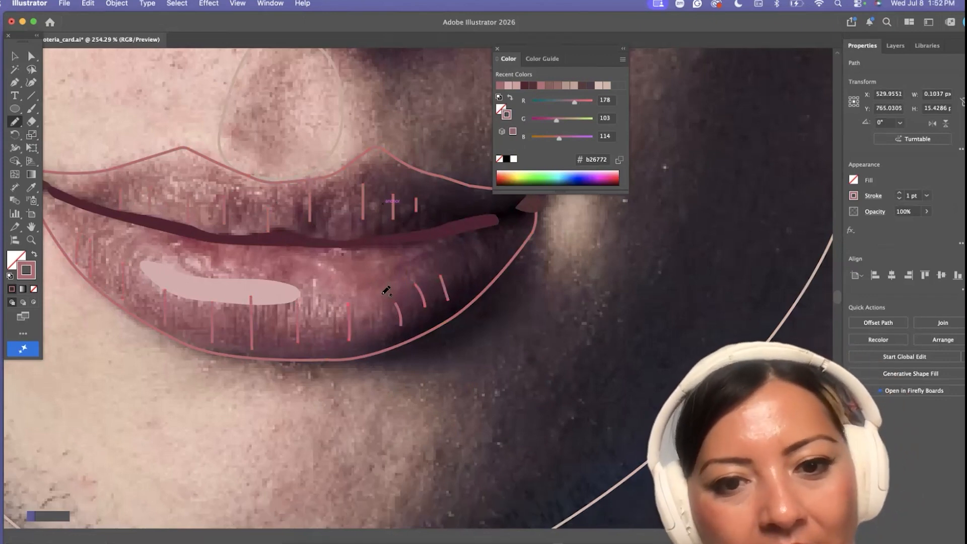
Reshape the lip outline's anchor at the lit-side mouth corner and smooth the small corner shadow shape
{"action": "scroll", "coordinate": [389, 285], "scroll_direction": "down", "scroll_amount": 3}
{"action": "key", "text": "q"}
{"action": "scroll", "coordinate": [336, 292], "scroll_direction": "left", "scroll_amount": 3}
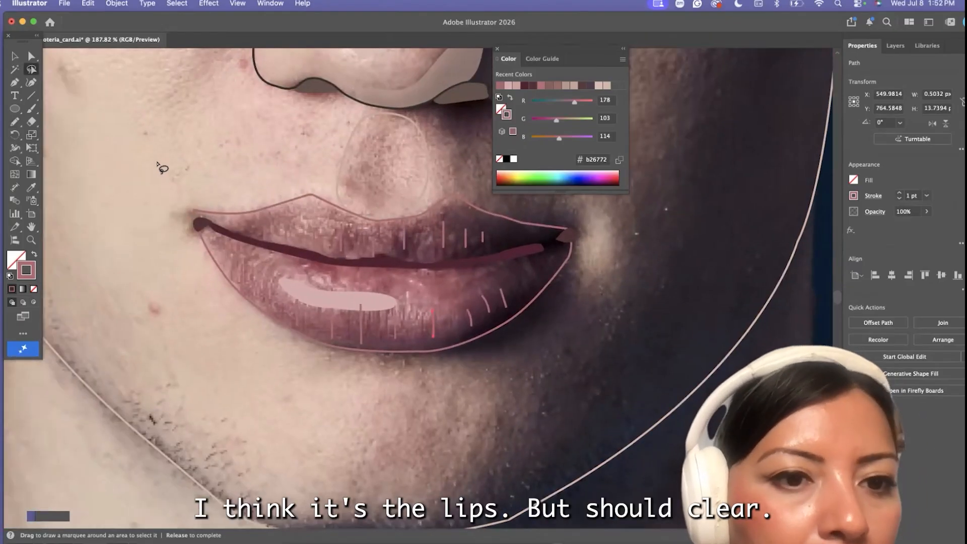
{"action": "left_click", "coordinate": [158, 164]}
{"action": "left_click", "coordinate": [31, 56]}
{"action": "scroll", "coordinate": [182, 209], "scroll_direction": "up", "scroll_amount": 5}
{"action": "left_click_drag", "start_coordinate": [200, 212], "coordinate": [207, 234]}
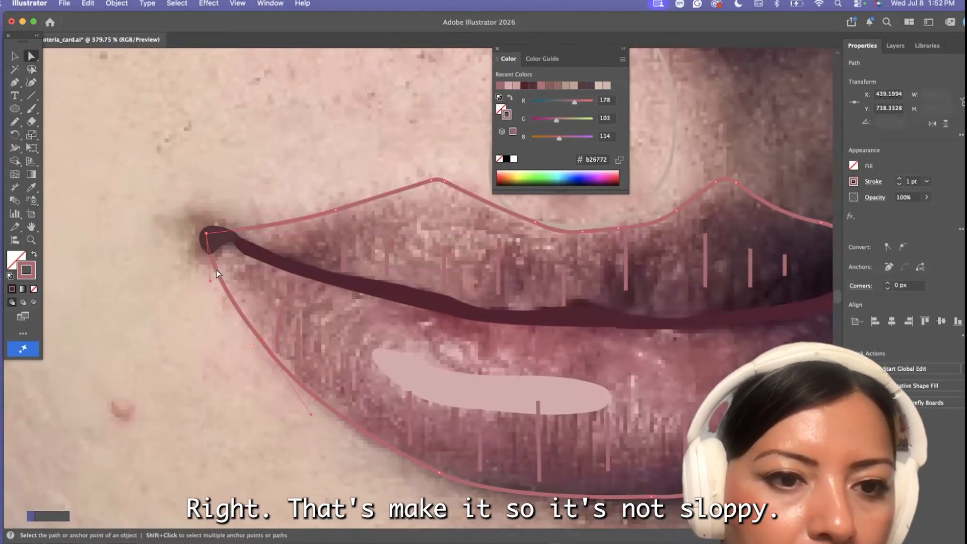
{"action": "left_click", "coordinate": [208, 235]}
{"action": "scroll", "coordinate": [208, 235], "scroll_direction": "up", "scroll_amount": 8}
{"action": "left_click", "coordinate": [184, 282]}
{"action": "left_click_drag", "start_coordinate": [15, 122], "coordinate": [56, 149]}
{"action": "scroll", "coordinate": [250, 228], "scroll_direction": "down", "scroll_amount": 12}
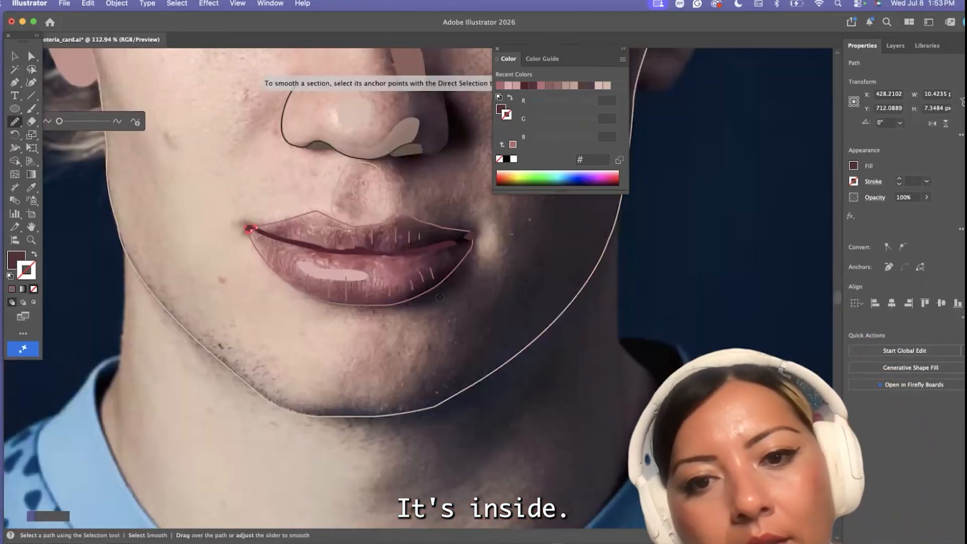
Reshape and smooth the lip outline at the shaded-side corner and lower edge, and swap its stroke to a fill
{"action": "left_click", "coordinate": [15, 56]}
{"action": "scroll", "coordinate": [477, 251], "scroll_direction": "up", "scroll_amount": 4}
{"action": "left_click", "coordinate": [482, 219]}
{"action": "left_click", "coordinate": [31, 57]}
{"action": "left_click_drag", "start_coordinate": [475, 247], "coordinate": [473, 234]}
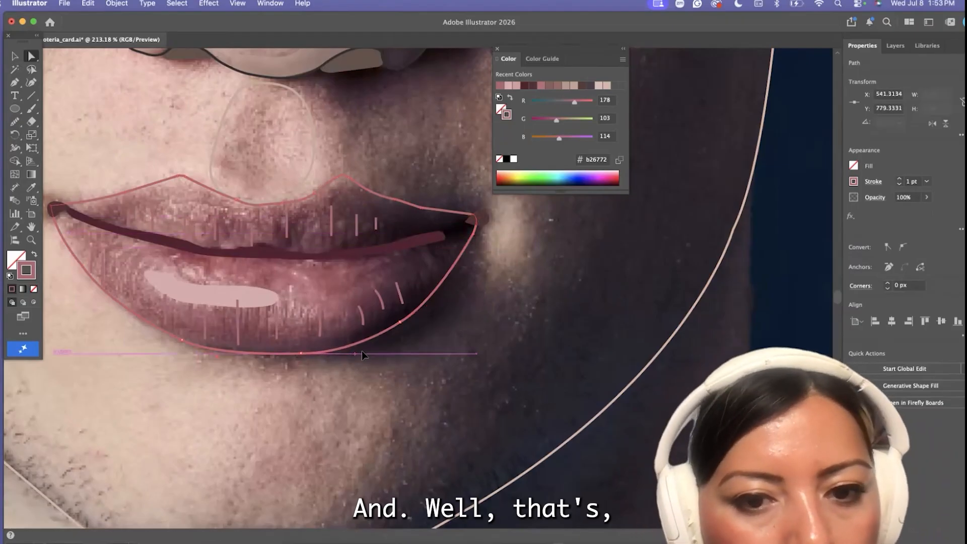
{"action": "left_click_drag", "start_coordinate": [361, 351], "coordinate": [366, 350]}
{"action": "left_click_drag", "start_coordinate": [15, 122], "coordinate": [50, 153]}
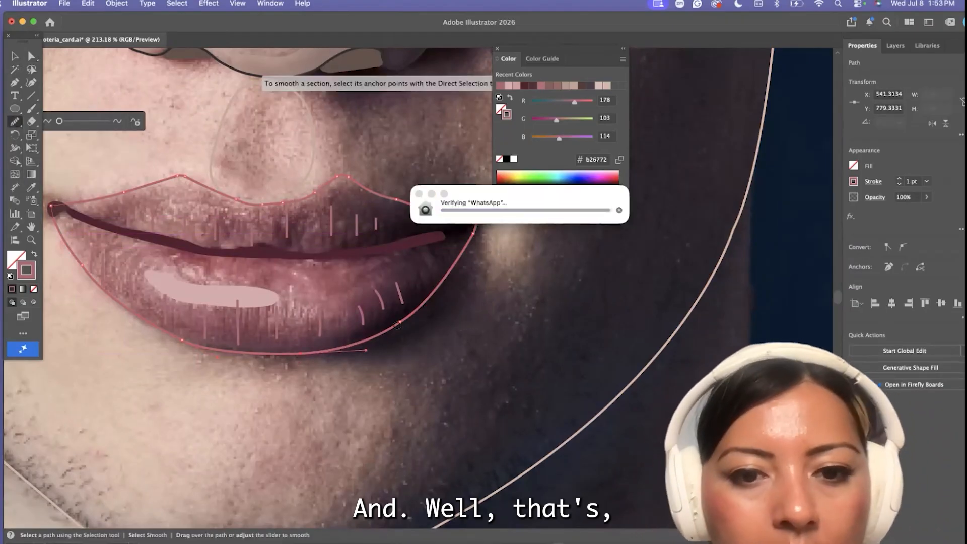
{"action": "left_click_drag", "start_coordinate": [397, 326], "coordinate": [327, 347]}
{"action": "scroll", "coordinate": [305, 329], "scroll_direction": "down", "scroll_amount": 5}
{"action": "left_click", "coordinate": [34, 255]}
Adjust the anchors of the dark parting shape toward the shaded-side corner and smooth its upper edge
{"action": "scroll", "coordinate": [138, 225], "scroll_direction": "down", "scroll_amount": 4}
{"action": "scroll", "coordinate": [169, 279], "scroll_direction": "up", "scroll_amount": 2}
{"action": "left_click", "coordinate": [31, 57]}
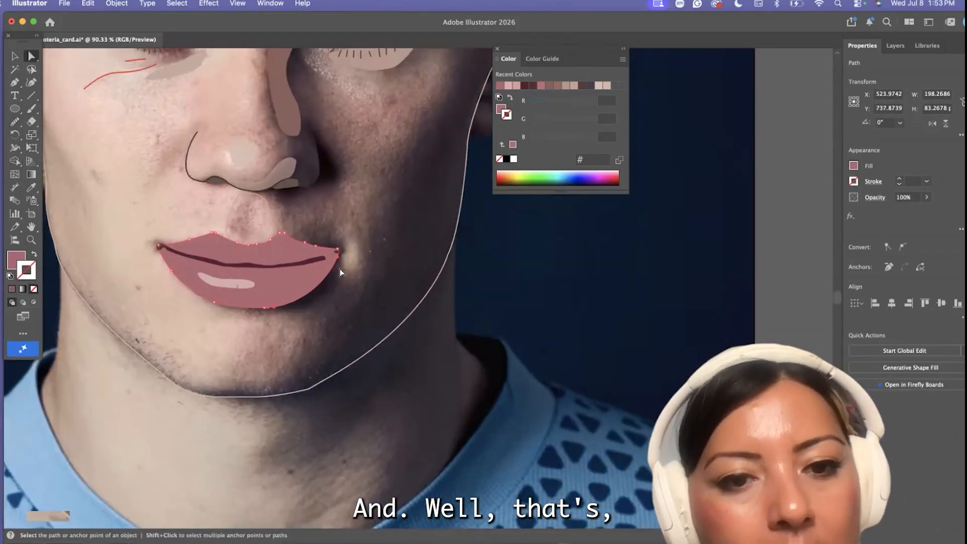
{"action": "scroll", "coordinate": [338, 262], "scroll_direction": "up", "scroll_amount": 3}
{"action": "left_click", "coordinate": [337, 251]}
{"action": "scroll", "coordinate": [339, 249], "scroll_direction": "up", "scroll_amount": 3}
{"action": "left_click_drag", "start_coordinate": [375, 224], "coordinate": [341, 243]}
{"action": "scroll", "coordinate": [227, 261], "scroll_direction": "up", "scroll_amount": 3}
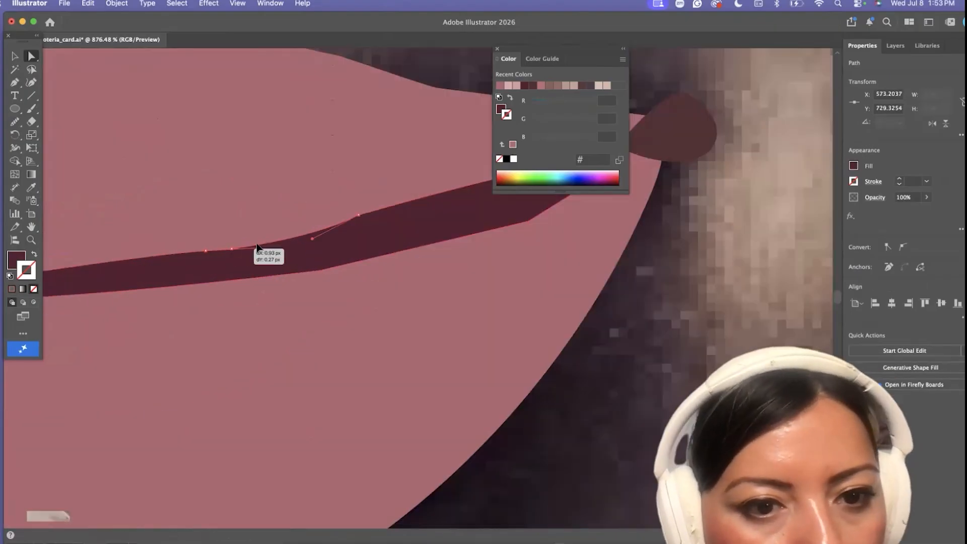
{"action": "left_click_drag", "start_coordinate": [15, 121], "coordinate": [46, 147]}
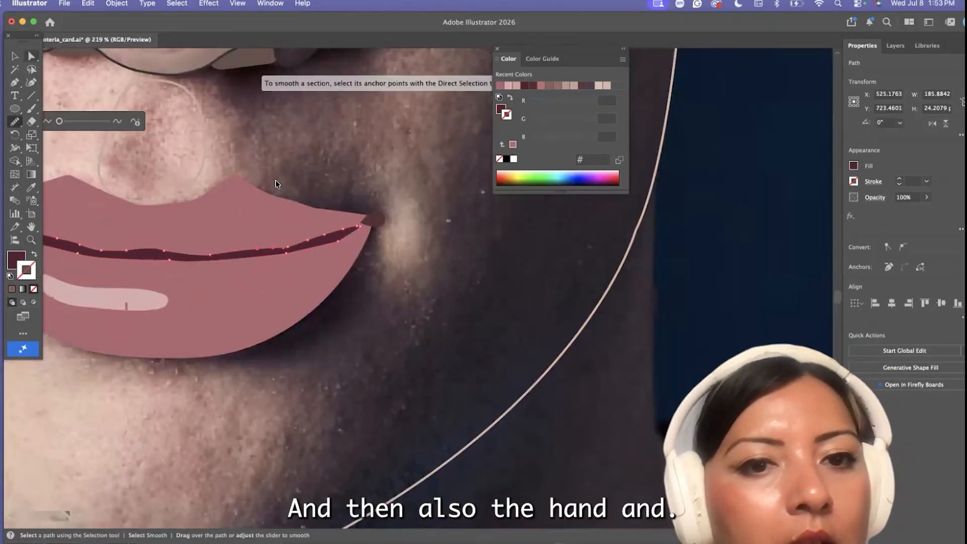
{"action": "scroll", "coordinate": [313, 223], "scroll_direction": "up", "scroll_amount": 2}
Nudge the upper-lip edge anchor near the shaded-side corner and swap the lip fill back to a stroke
{"action": "key", "text": "a"}
{"action": "left_click_drag", "start_coordinate": [281, 199], "coordinate": [280, 203]}
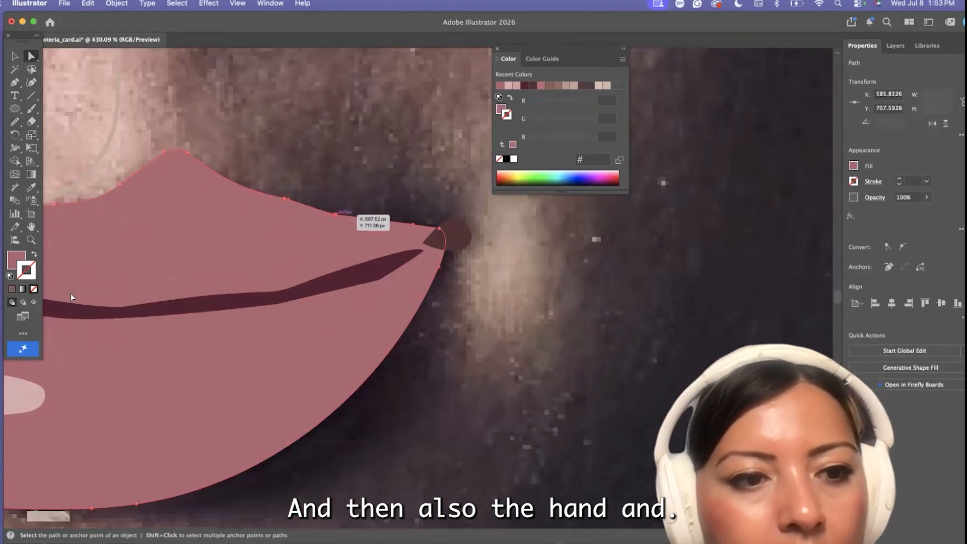
{"action": "left_click", "coordinate": [101, 259]}
{"action": "scroll", "coordinate": [100, 259], "scroll_direction": "down", "scroll_amount": 5}
{"action": "scroll", "coordinate": [101, 259], "scroll_direction": "left", "scroll_amount": 3}
{"action": "left_click", "coordinate": [34, 254]}
{"action": "left_click", "coordinate": [16, 58]}
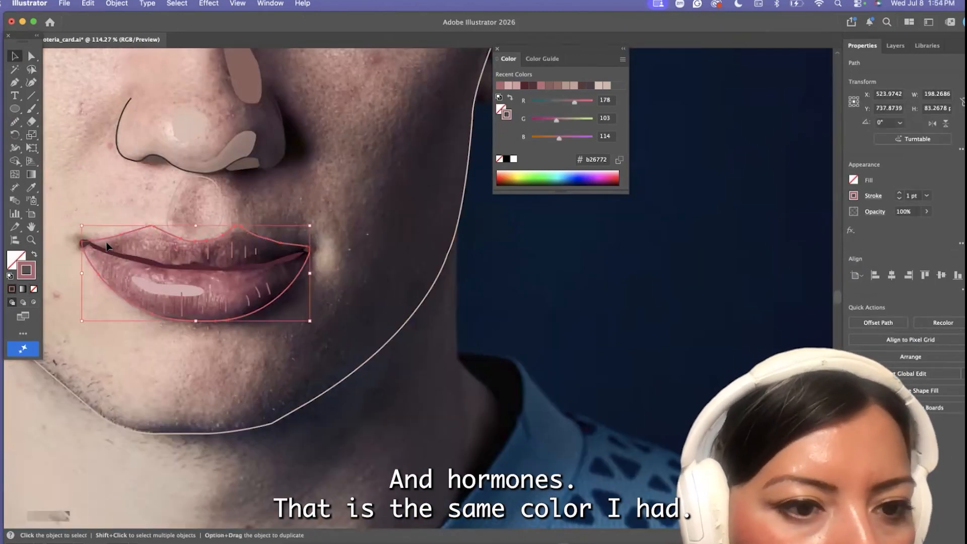
Move the dark parting shape down away from the upper-lip crease lines
{"action": "scroll", "coordinate": [107, 247], "scroll_direction": "up", "scroll_amount": 4}
{"action": "left_click", "coordinate": [295, 281]}
{"action": "left_click_drag", "start_coordinate": [453, 301], "coordinate": [390, 330]}
{"action": "left_click", "coordinate": [134, 329]}
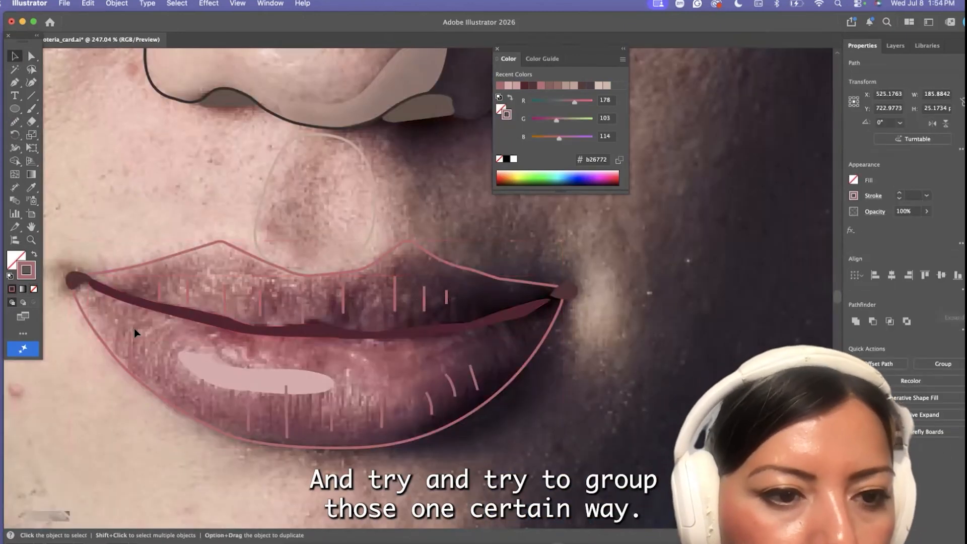
{"action": "left_click_drag", "start_coordinate": [217, 314], "coordinate": [214, 343]}
{"action": "left_click", "coordinate": [147, 295]}
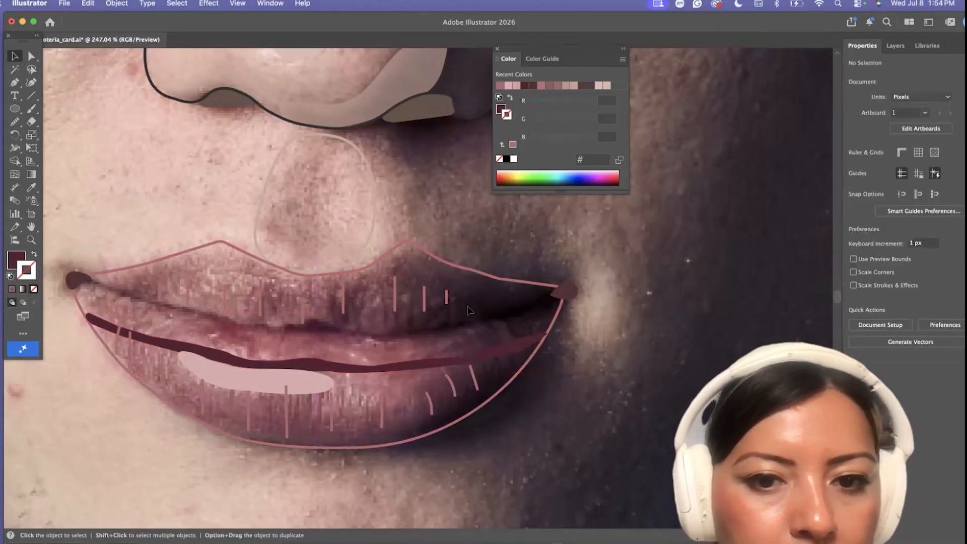
Group the upper-lip crease lines and bring the group to the front
{"action": "left_click_drag", "start_coordinate": [468, 310], "coordinate": [297, 300]}
{"action": "left_click", "coordinate": [117, 3]}
{"action": "left_click", "coordinate": [117, 80]}
{"action": "left_click", "coordinate": [117, 4]}
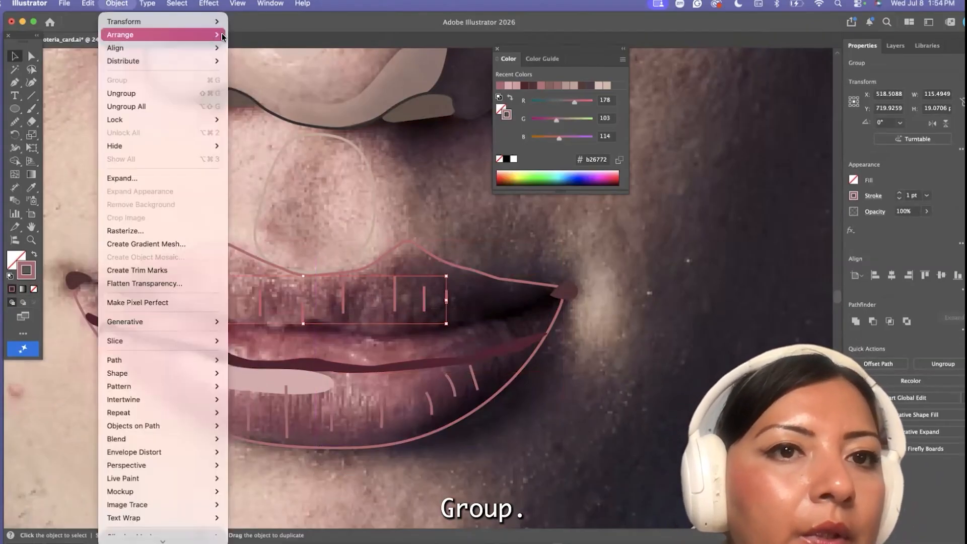
{"action": "mouse_move", "coordinate": [223, 37]}
{"action": "left_click", "coordinate": [260, 36]}
Set the upper-lip crease group's stroke to #a05a68 and match the lower-lip crease lines to it
{"action": "double_click", "coordinate": [28, 270]}
{"action": "key", "text": "Return"}
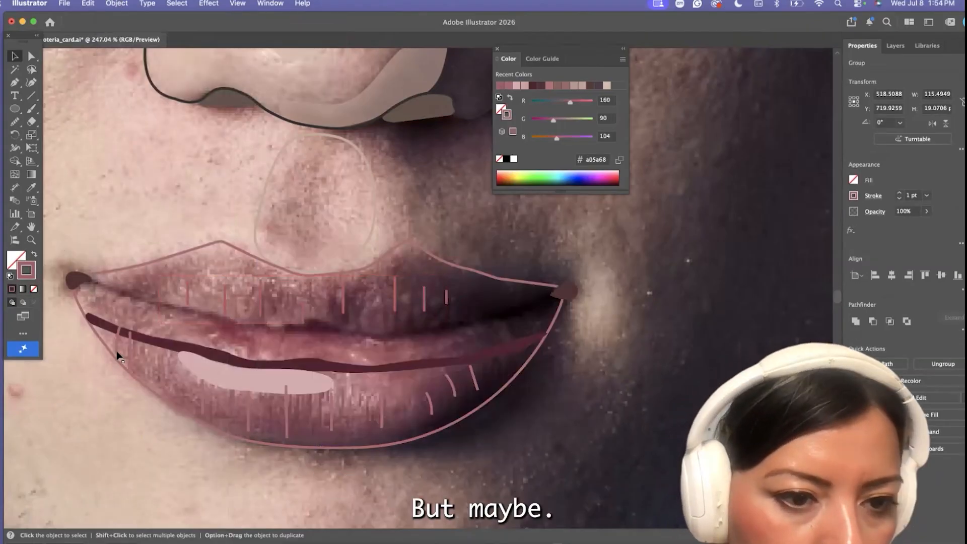
{"action": "left_click", "coordinate": [161, 370]}
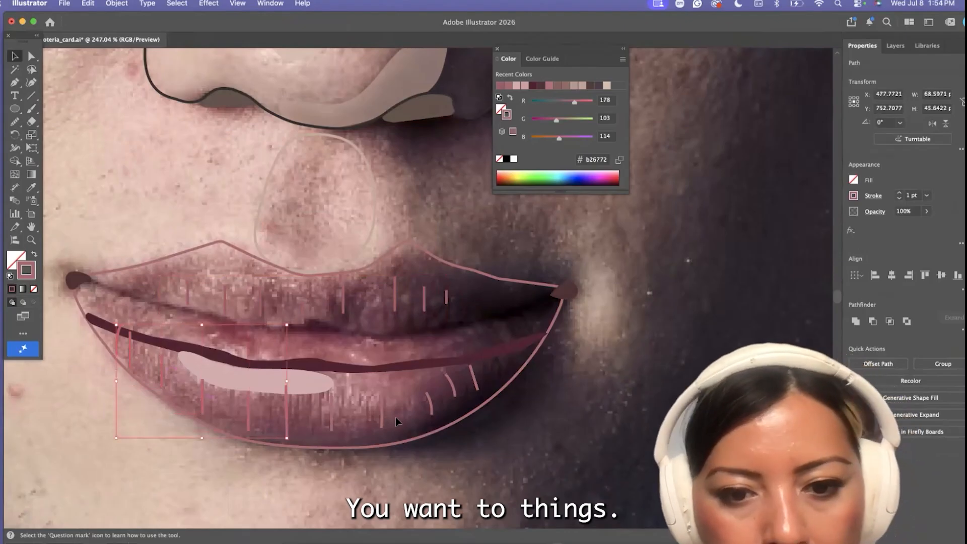
{"action": "left_click", "coordinate": [476, 385], "text": "shift"}
{"action": "key", "text": "i"}
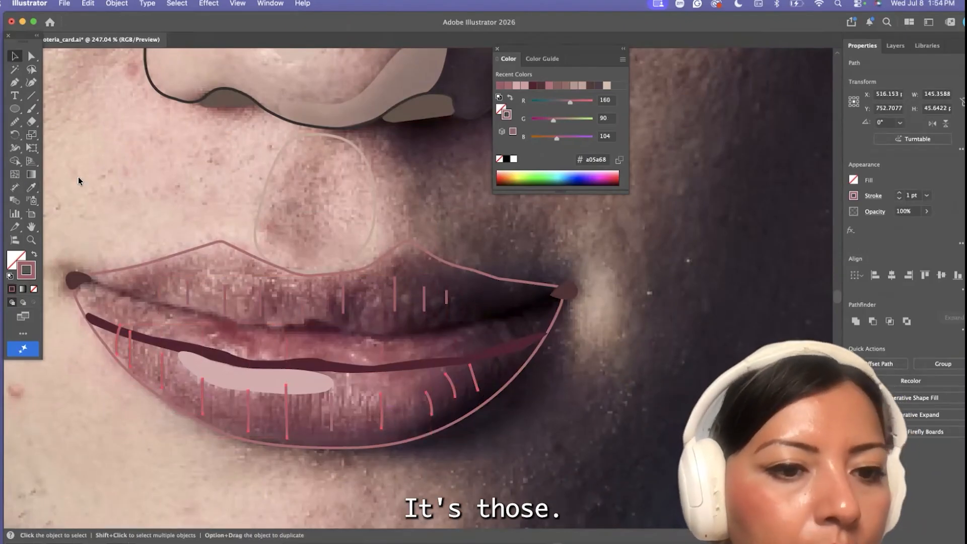
Bring the parting shape and lower-lip highlight to the front, and move the parting shape back between the lips
{"action": "left_click", "coordinate": [202, 348]}
{"action": "left_click", "coordinate": [219, 369], "text": "shift"}
{"action": "left_click", "coordinate": [119, 4]}
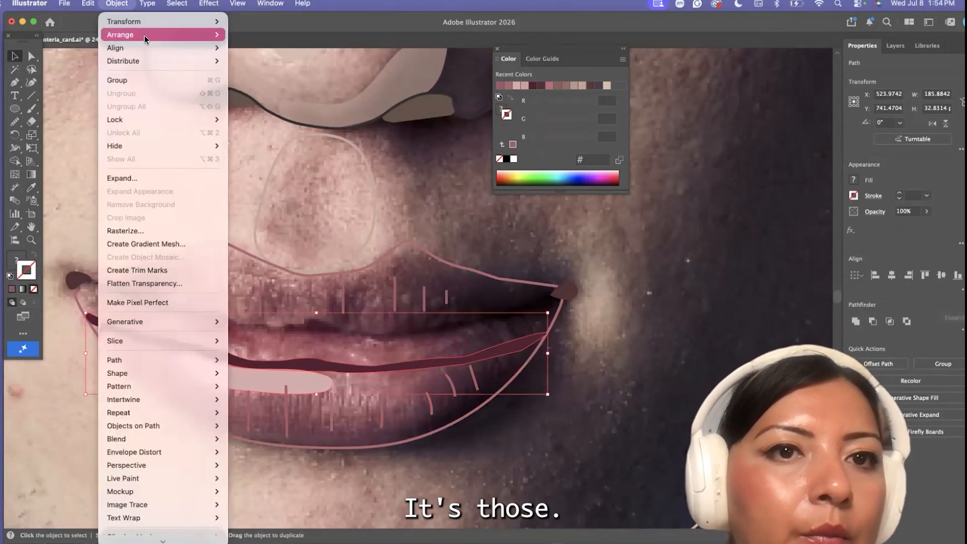
{"action": "mouse_move", "coordinate": [146, 37]}
{"action": "left_click", "coordinate": [262, 36]}
{"action": "left_click_drag", "start_coordinate": [256, 483], "coordinate": [320, 339]}
{"action": "key", "text": "super+z"}
{"action": "left_click_drag", "start_coordinate": [402, 364], "coordinate": [408, 331]}
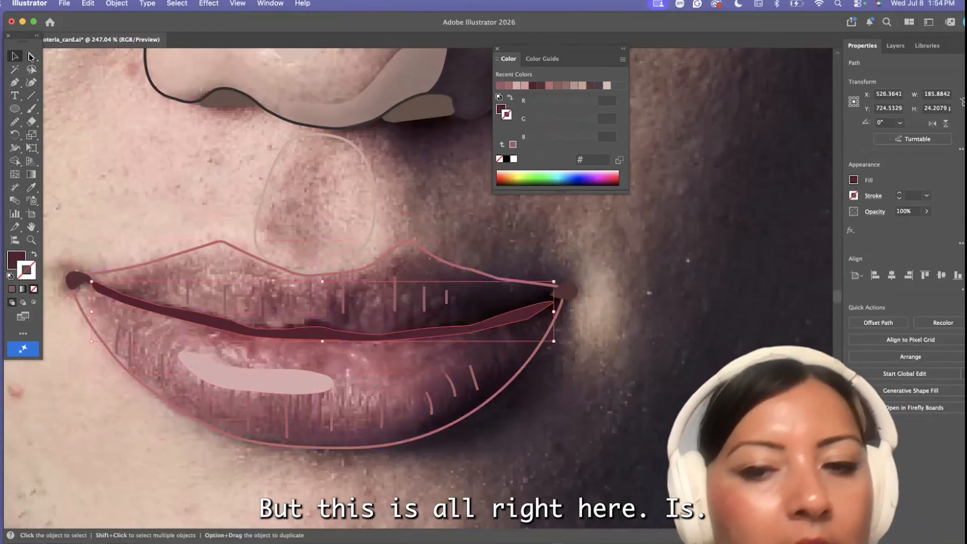
Reshape the shaded-side end of the parting shape so it reaches the corner shadow
{"action": "left_click", "coordinate": [31, 56]}
{"action": "scroll", "coordinate": [494, 308], "scroll_direction": "up", "scroll_amount": 5}
{"action": "left_click_drag", "start_coordinate": [553, 327], "coordinate": [430, 337]}
{"action": "left_click_drag", "start_coordinate": [594, 294], "coordinate": [605, 280]}
{"action": "left_click_drag", "start_coordinate": [566, 299], "coordinate": [578, 286]}
{"action": "left_click", "coordinate": [547, 323]}
{"action": "left_click_drag", "start_coordinate": [547, 324], "coordinate": [562, 318]}
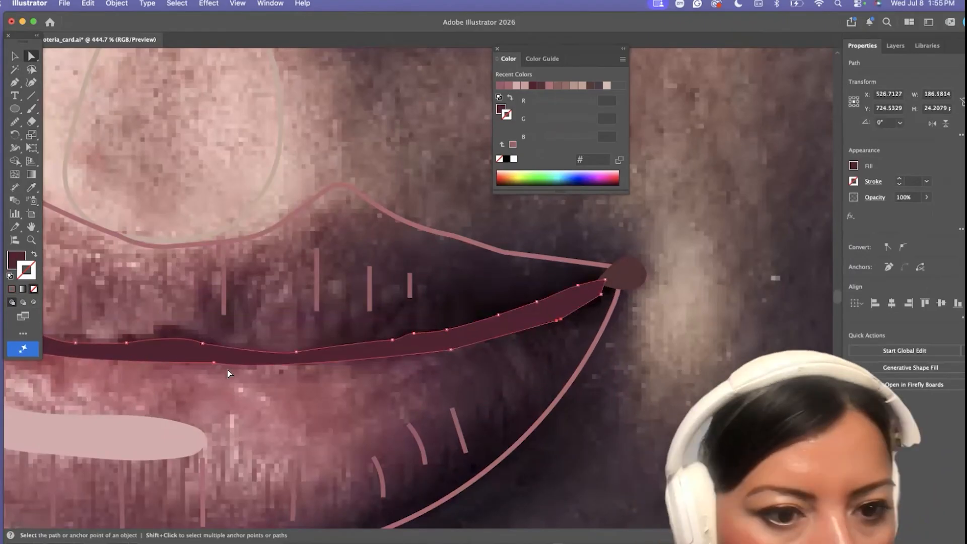
Adjust the parting shape's anchors near the middle of the mouth and fill it with a darker red sampled from the photo
{"action": "scroll", "coordinate": [227, 370], "scroll_direction": "left", "scroll_amount": 5}
{"action": "left_click_drag", "start_coordinate": [378, 334], "coordinate": [387, 332]}
{"action": "left_click_drag", "start_coordinate": [302, 333], "coordinate": [309, 329]}
{"action": "left_click", "coordinate": [32, 187]}
{"action": "left_click", "coordinate": [340, 321]}
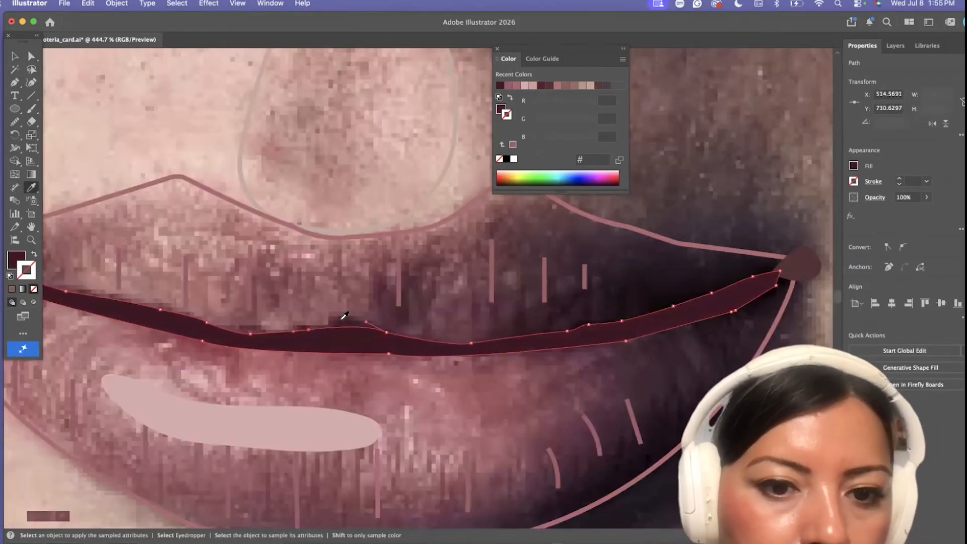
Smooth the lip outline's upper edge toward the shaded-side corner and swap its stroke to a fill
{"action": "scroll", "coordinate": [338, 323], "scroll_direction": "down", "scroll_amount": 5}
{"action": "left_click", "coordinate": [31, 57]}
{"action": "scroll", "coordinate": [188, 330], "scroll_direction": "up", "scroll_amount": 2}
{"action": "left_click", "coordinate": [205, 312]}
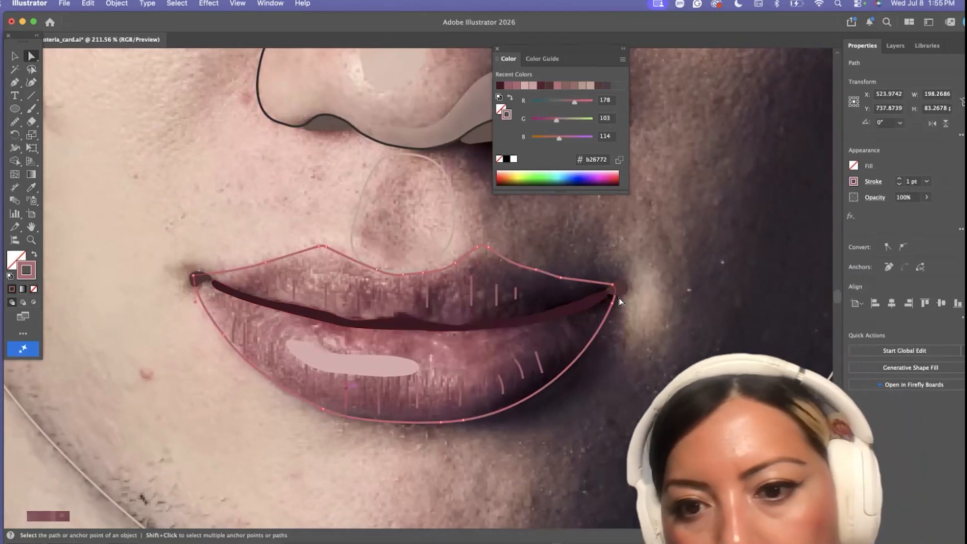
{"action": "left_click", "coordinate": [15, 121]}
{"action": "left_click_drag", "start_coordinate": [531, 270], "coordinate": [612, 285]}
{"action": "left_click", "coordinate": [15, 56]}
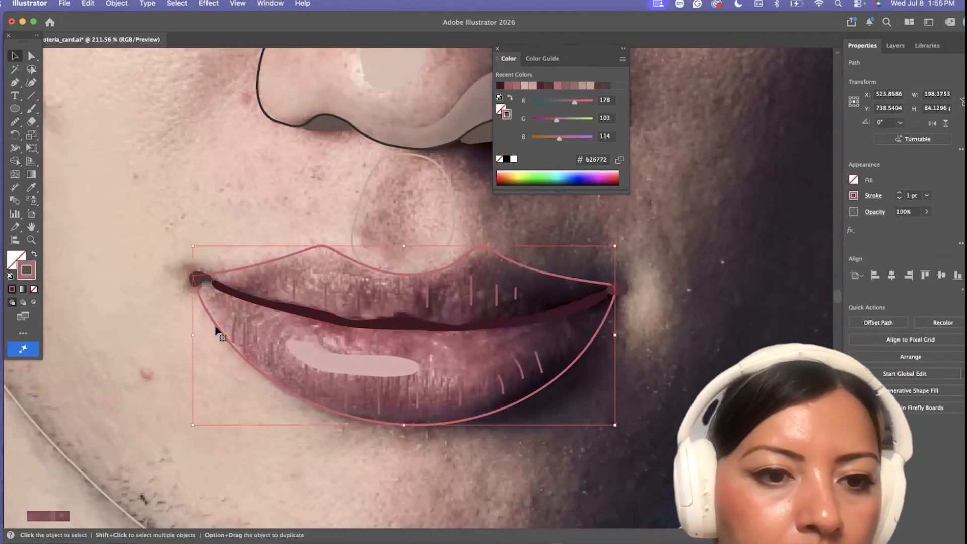
{"action": "left_click", "coordinate": [35, 255]}
{"action": "left_click", "coordinate": [145, 368]}
{"action": "scroll", "coordinate": [145, 367], "scroll_direction": "down", "scroll_amount": 10}
{"action": "scroll", "coordinate": [186, 398], "scroll_direction": "left", "scroll_amount": 5}
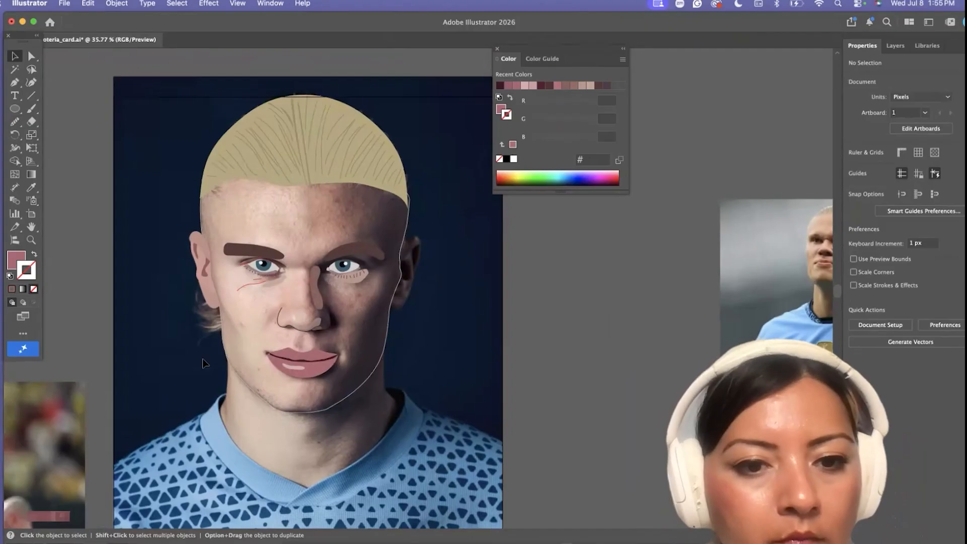
Draw a closed elongated fold shape on the lit cheek beside the nostril with the Pen tool
{"action": "scroll", "coordinate": [238, 324], "scroll_direction": "up", "scroll_amount": 4}
{"action": "key", "text": "p"}
{"action": "scroll", "coordinate": [249, 303], "scroll_direction": "up", "scroll_amount": 10}
{"action": "left_click", "coordinate": [379, 361]}
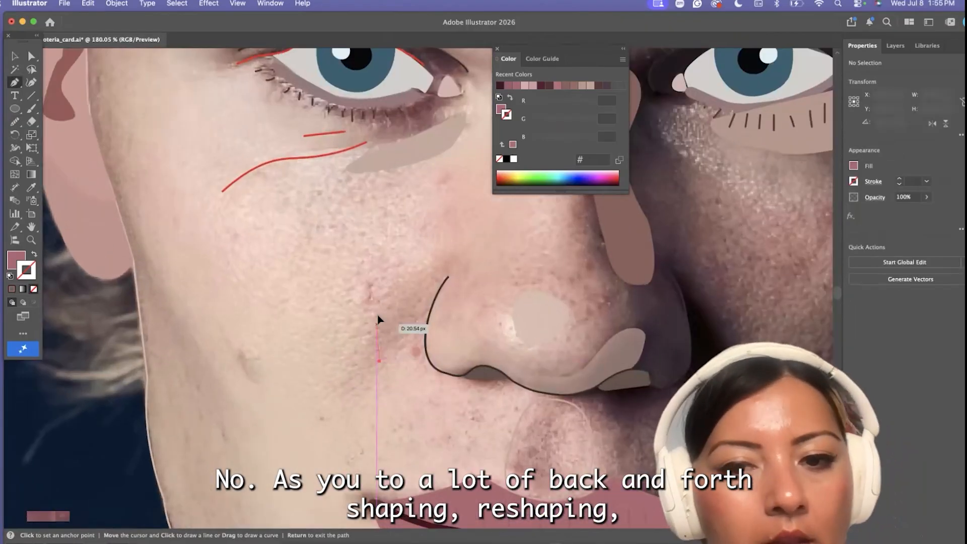
{"action": "left_click_drag", "start_coordinate": [377, 324], "coordinate": [397, 291]}
{"action": "left_click", "coordinate": [414, 284]}
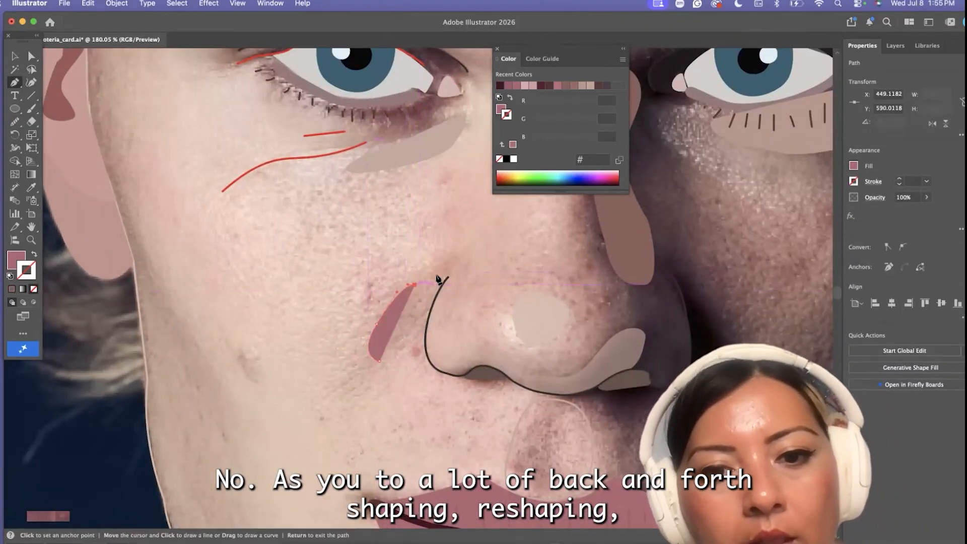
{"action": "left_click", "coordinate": [380, 361]}
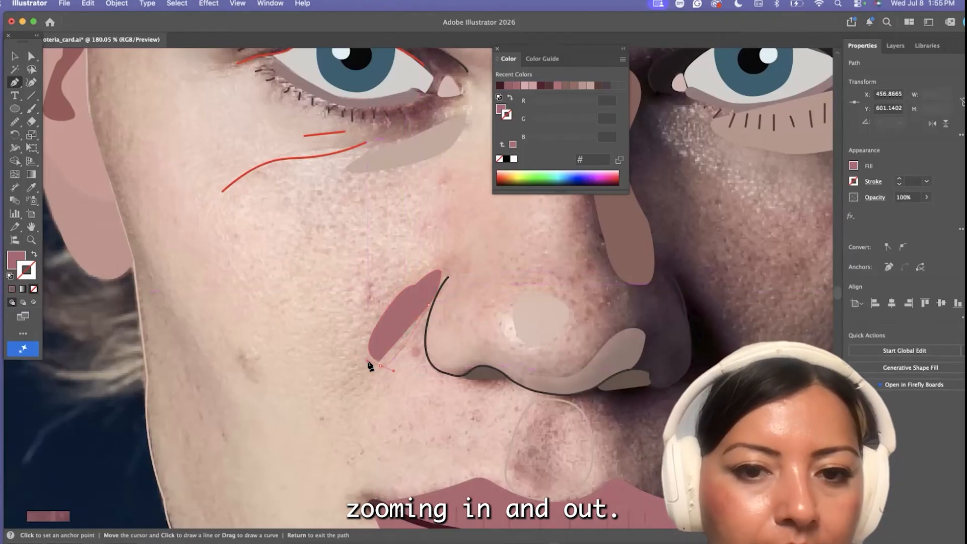
{"action": "left_click_drag", "start_coordinate": [369, 362], "coordinate": [367, 361]}
Smooth the nostril-side edge of the fold shape and fill it with the brown of the shadow along the nose bridge
{"action": "left_click", "coordinate": [14, 122]}
{"action": "left_click", "coordinate": [59, 147]}
{"action": "left_click_drag", "start_coordinate": [442, 272], "coordinate": [379, 365]}
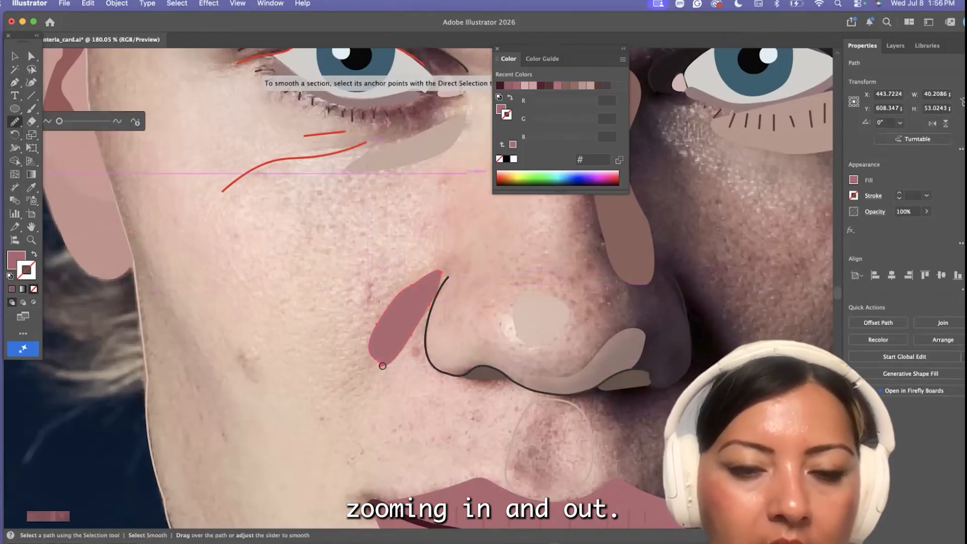
{"action": "scroll", "coordinate": [382, 366], "scroll_direction": "down", "scroll_amount": 10}
{"action": "key", "text": "i"}
{"action": "left_click", "coordinate": [452, 313]}
{"action": "key", "text": "v"}
{"action": "left_click", "coordinate": [292, 352]}
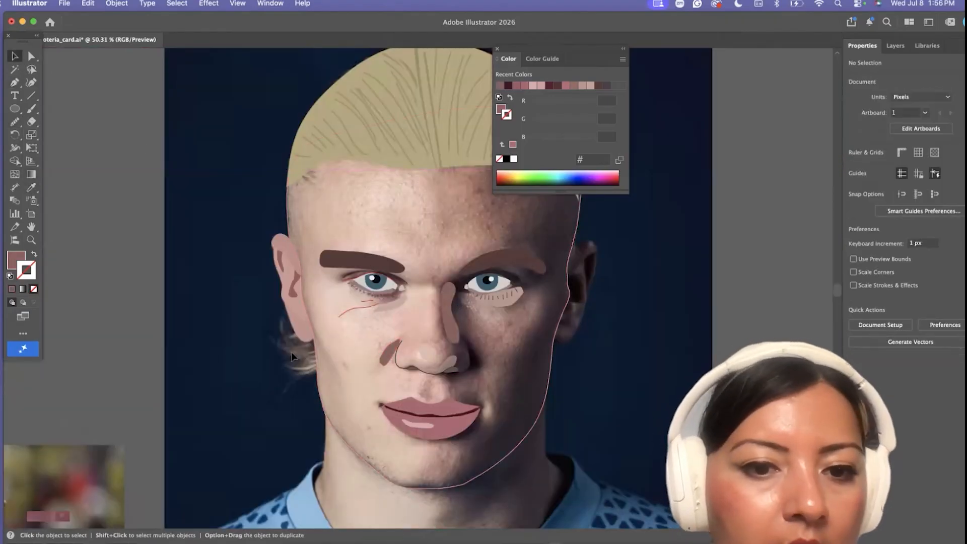
Draw a narrow diagonal shadow shape on the lit cheek, running down from beside the earlobe, with the Pen tool
{"action": "scroll", "coordinate": [291, 356], "scroll_direction": "up", "scroll_amount": 6}
{"action": "key", "text": "p"}
{"action": "left_click", "coordinate": [366, 389]}
{"action": "left_click", "coordinate": [379, 404]}
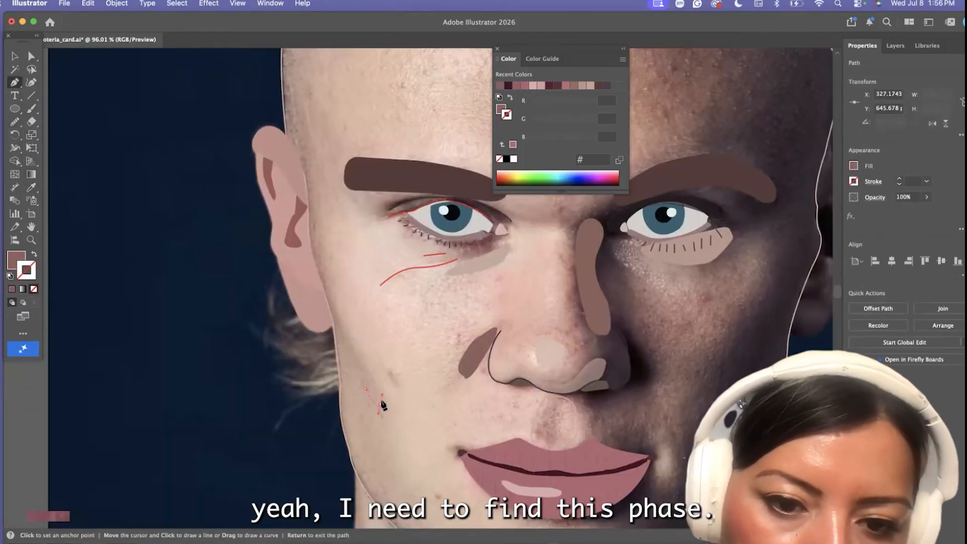
{"action": "left_click", "coordinate": [357, 351]}
{"action": "left_click", "coordinate": [330, 303]}
{"action": "scroll", "coordinate": [328, 313], "scroll_direction": "up", "scroll_amount": 4}
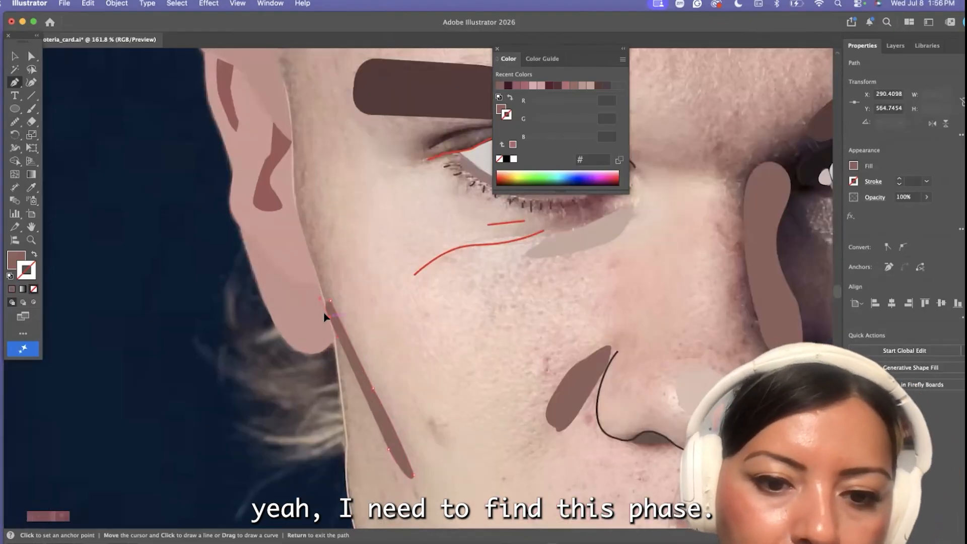
{"action": "key", "text": "v"}
{"action": "scroll", "coordinate": [404, 327], "scroll_direction": "down", "scroll_amount": 5}
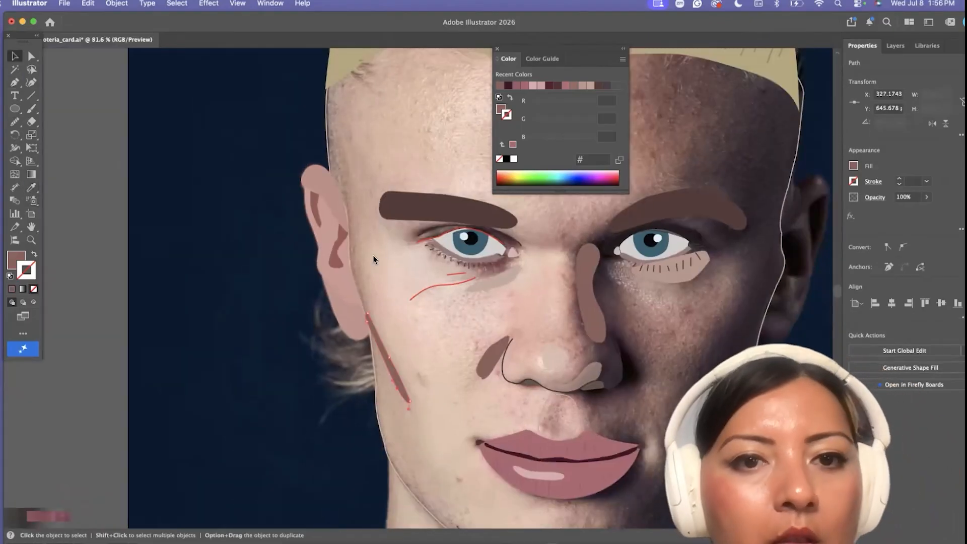
Stretch and reposition the short hair strands at the lit-side temple inside the hairline
{"action": "scroll", "coordinate": [374, 260], "scroll_direction": "down", "scroll_amount": 3}
{"action": "scroll", "coordinate": [388, 179], "scroll_direction": "up", "scroll_amount": 4}
{"action": "scroll", "coordinate": [352, 108], "scroll_direction": "up", "scroll_amount": 5}
{"action": "left_click", "coordinate": [352, 108]}
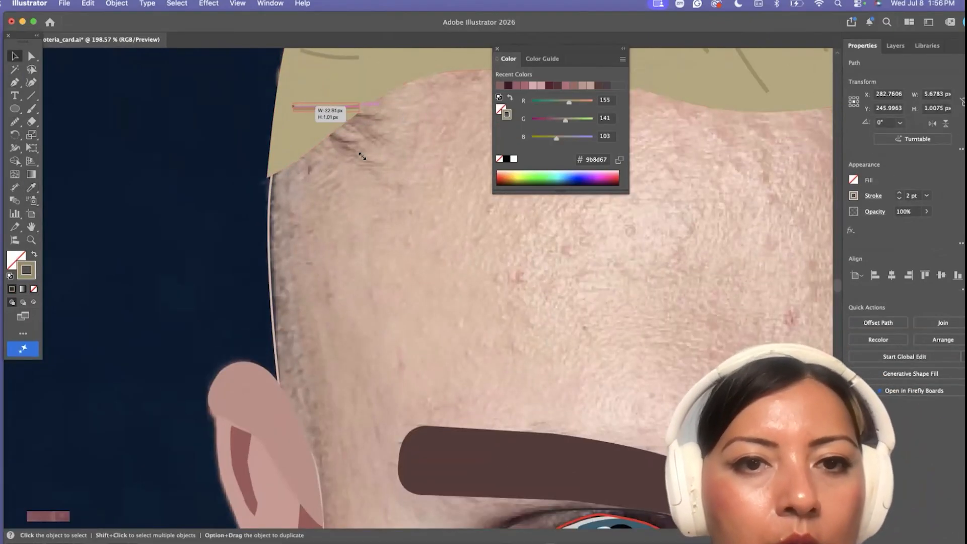
{"action": "left_click", "coordinate": [363, 156]}
{"action": "left_click_drag", "start_coordinate": [360, 58], "coordinate": [395, 85]}
{"action": "scroll", "coordinate": [394, 104], "scroll_direction": "down", "scroll_amount": 8}
{"action": "scroll", "coordinate": [546, 425], "scroll_direction": "right", "scroll_amount": 2}
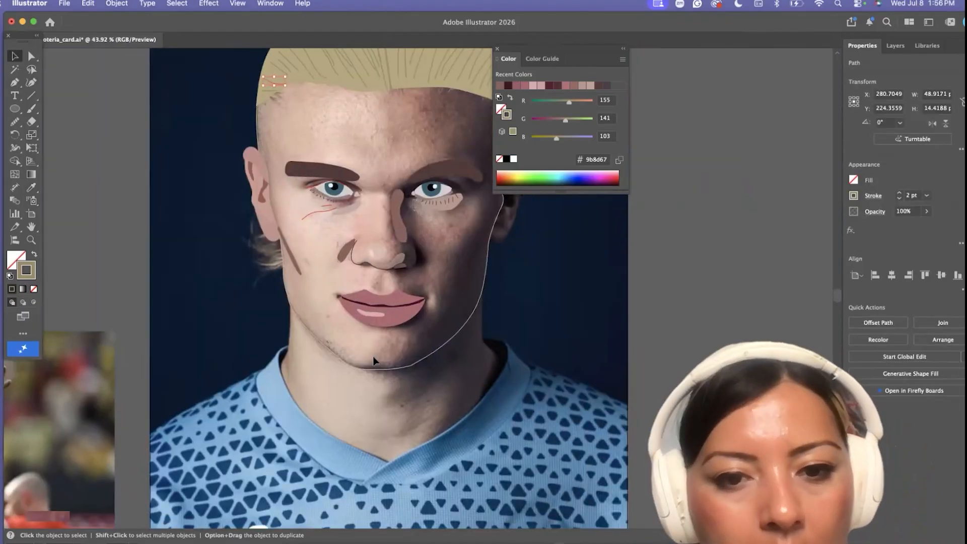
Draw a closed crescent shadow shape around the outer edge of the shaded-side nostril with the Pen tool
{"action": "scroll", "coordinate": [374, 361], "scroll_direction": "up", "scroll_amount": 3}
{"action": "right_click", "coordinate": [394, 423]}
{"action": "left_click", "coordinate": [367, 452]}
{"action": "scroll", "coordinate": [367, 443], "scroll_direction": "right", "scroll_amount": 3}
{"action": "scroll", "coordinate": [367, 443], "scroll_direction": "up", "scroll_amount": 2}
{"action": "left_click", "coordinate": [15, 83]}
{"action": "scroll", "coordinate": [315, 272], "scroll_direction": "up", "scroll_amount": 5}
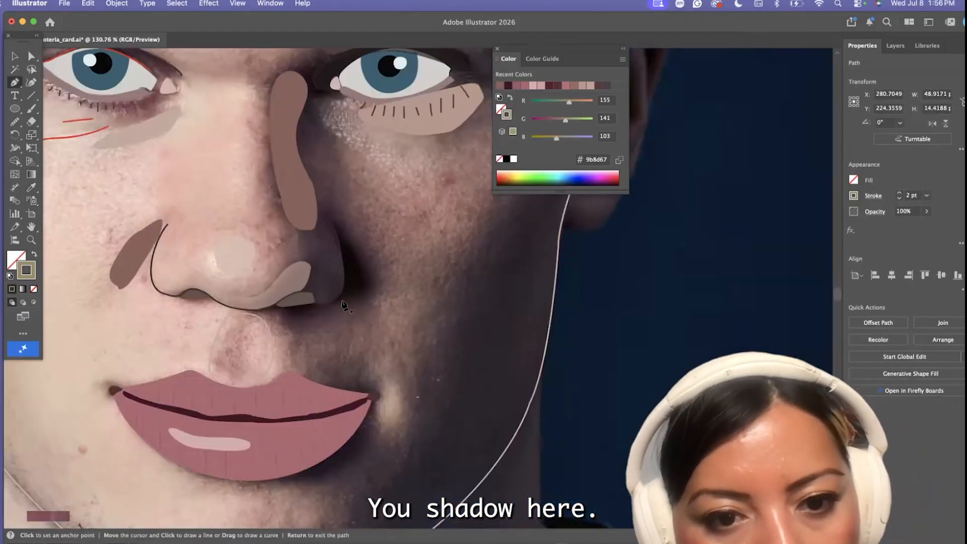
{"action": "left_click", "coordinate": [366, 291]}
{"action": "left_click_drag", "start_coordinate": [338, 235], "coordinate": [313, 233]}
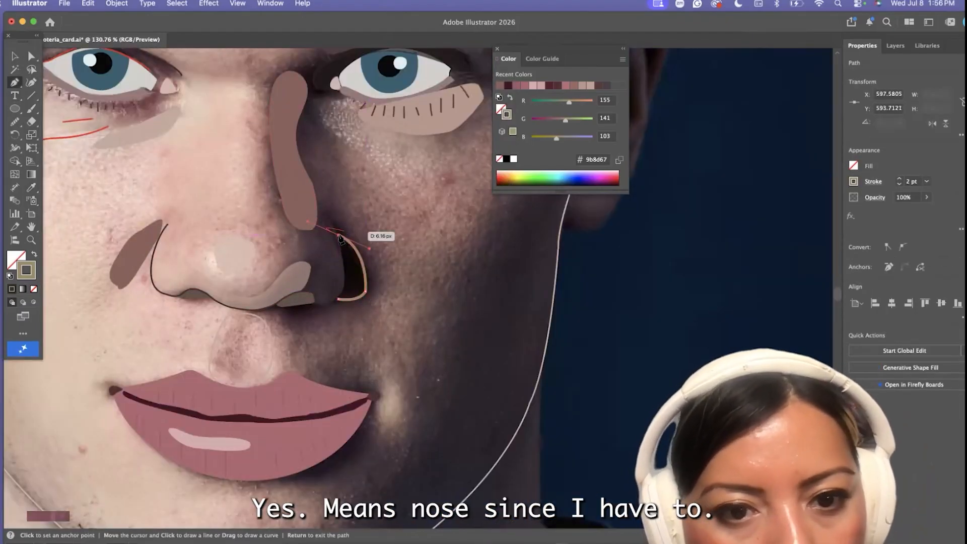
{"action": "scroll", "coordinate": [345, 282], "scroll_direction": "up", "scroll_amount": 3}
{"action": "left_click", "coordinate": [348, 281]}
{"action": "left_click", "coordinate": [339, 311]}
Fill the crescent beside the shaded-side nostril with the brown sampled from the other nose shadows and remove its stroke
{"action": "key", "text": "i"}
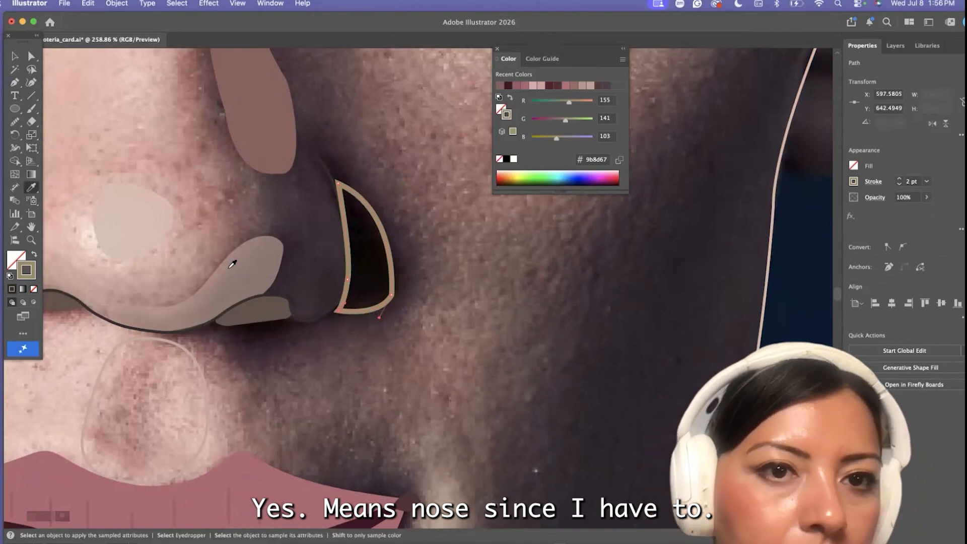
{"action": "scroll", "coordinate": [162, 245], "scroll_direction": "down", "scroll_amount": 5}
{"action": "left_click", "coordinate": [58, 222]}
{"action": "left_click", "coordinate": [32, 58]}
{"action": "left_click", "coordinate": [247, 279]}
{"action": "scroll", "coordinate": [247, 279], "scroll_direction": "down", "scroll_amount": 2}
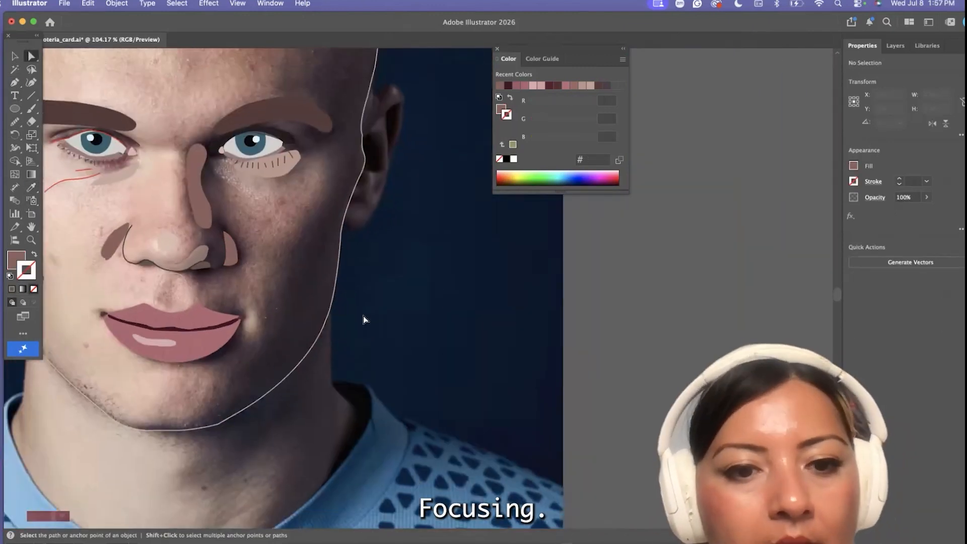
Swap the face outline's stroke to a fill so the whole face takes the skin tone
{"action": "left_click", "coordinate": [333, 298]}
{"action": "key", "text": "shift+x"}
{"action": "left_click", "coordinate": [334, 364]}
{"action": "scroll", "coordinate": [334, 365], "scroll_direction": "down", "scroll_amount": 5}
{"action": "scroll", "coordinate": [322, 424], "scroll_direction": "up", "scroll_amount": 4}
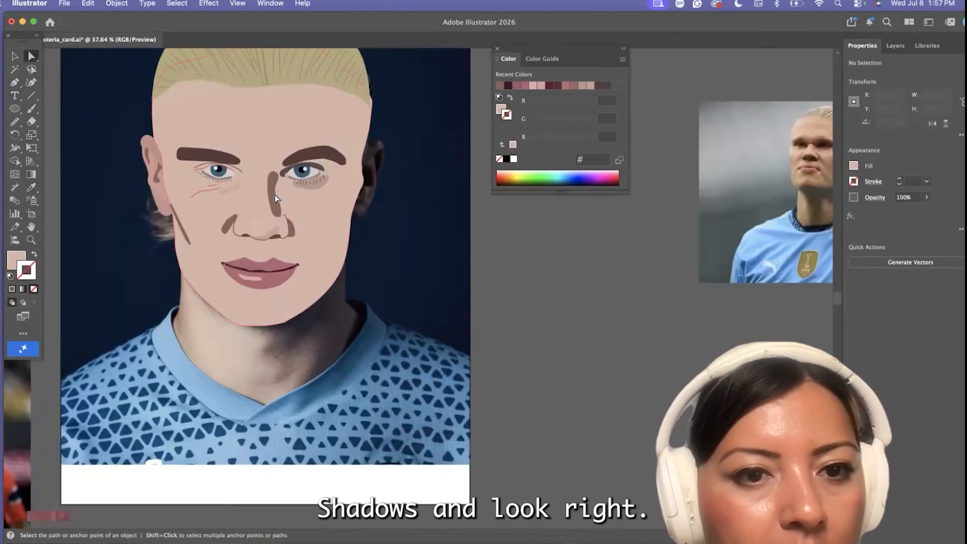
Set the opacity of the nose-bridge shadow, the cheek fold and the shaded-side nostril crescent to 40%
{"action": "left_click", "coordinate": [274, 194]}
{"action": "left_click", "coordinate": [230, 225], "text": "shift"}
{"action": "left_click", "coordinate": [292, 231], "text": "shift"}
{"action": "left_click_drag", "start_coordinate": [780, 29], "coordinate": [728, 28]}
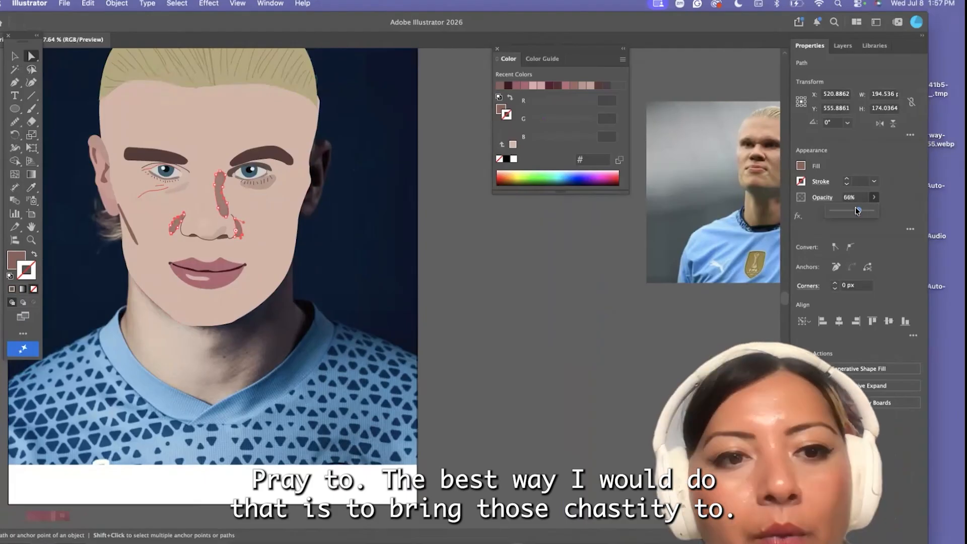
{"action": "left_click_drag", "start_coordinate": [856, 209], "coordinate": [847, 210]}
{"action": "left_click", "coordinate": [495, 313]}
Lower the three nose shadows' opacity further and reduce the opacity of the diagonal cheek shadow
{"action": "left_click", "coordinate": [220, 194]}
{"action": "left_click", "coordinate": [175, 221], "text": "shift"}
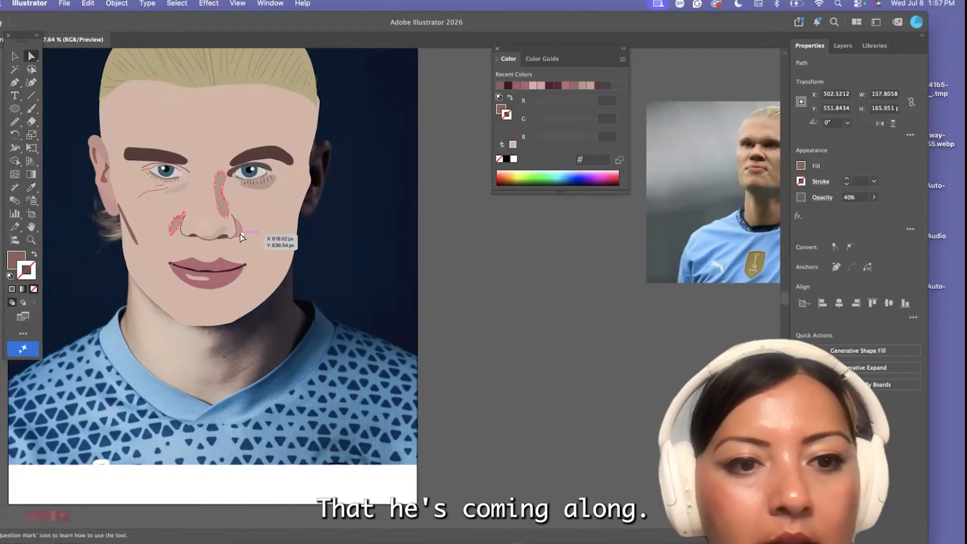
{"action": "left_click", "coordinate": [240, 234], "text": "shift"}
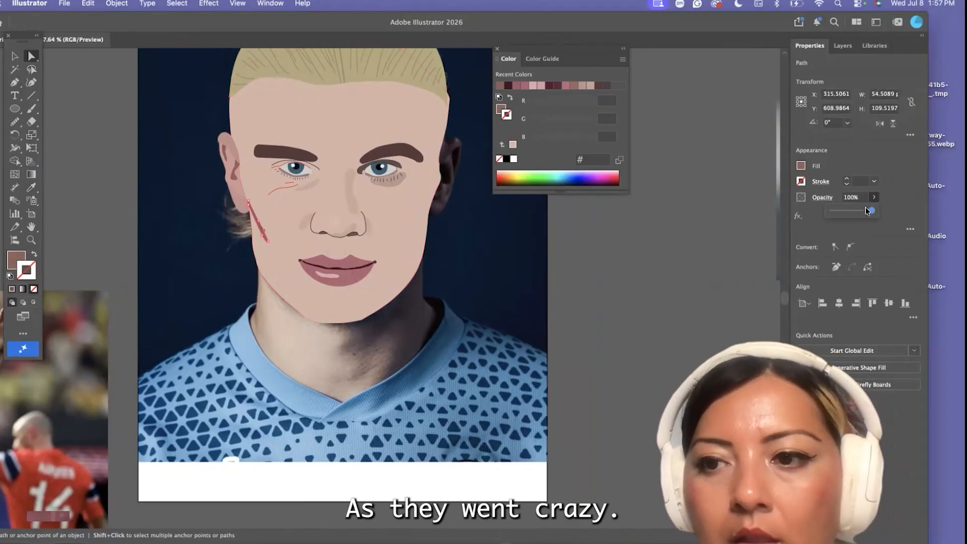
{"action": "left_click_drag", "start_coordinate": [866, 209], "coordinate": [847, 210]}
{"action": "left_click", "coordinate": [572, 297]}
Fill the philtrum shape above the lips with a lighter version of the sampled face color, #e0bfb3
{"action": "left_click", "coordinate": [343, 249]}
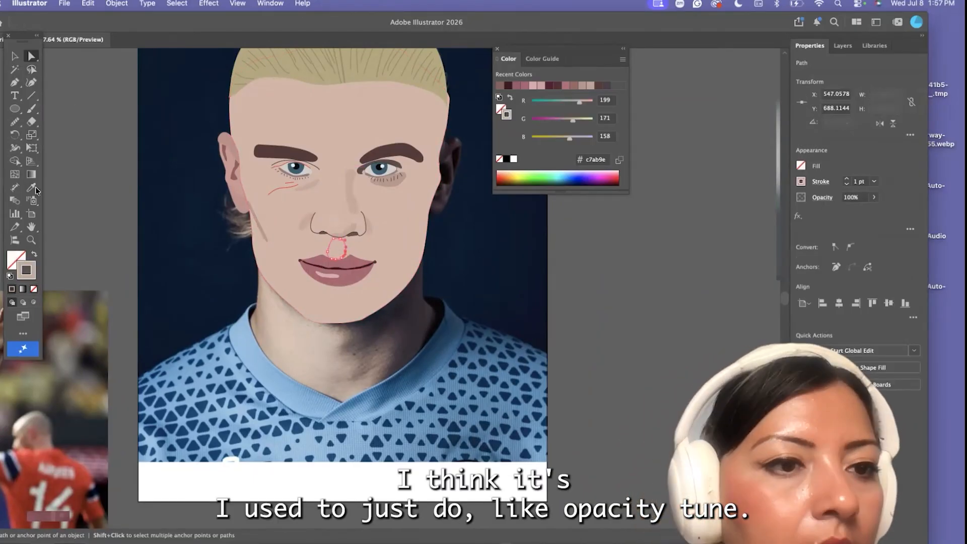
{"action": "left_click", "coordinate": [31, 187]}
{"action": "left_click", "coordinate": [424, 233]}
{"action": "double_click", "coordinate": [16, 260]}
{"action": "left_click", "coordinate": [295, 271]}
{"action": "left_click", "coordinate": [528, 257]}
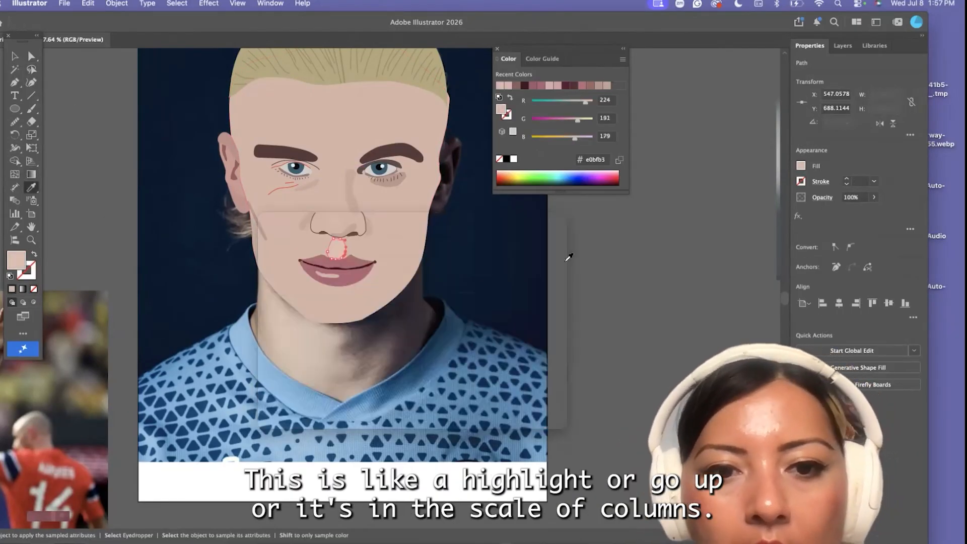
{"action": "key", "text": "v"}
{"action": "left_click", "coordinate": [103, 234]}
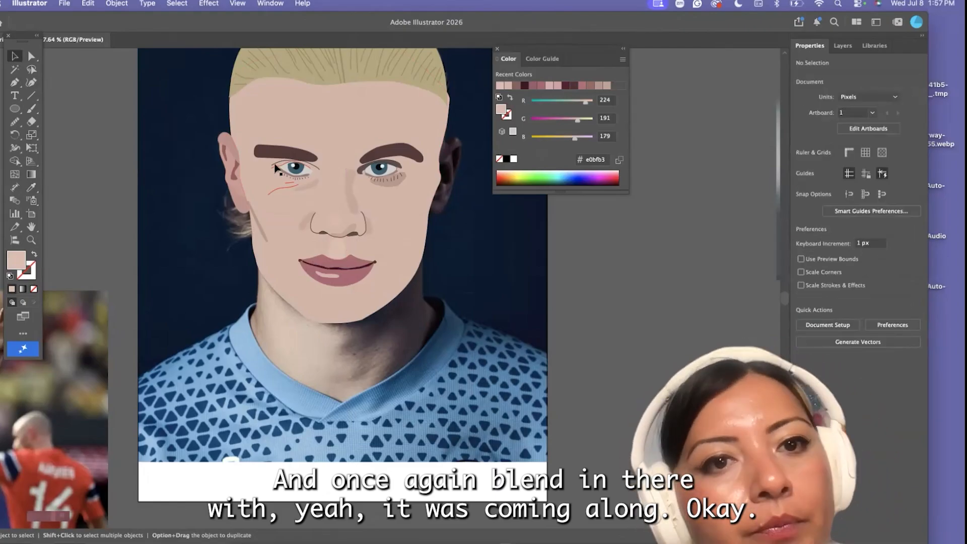
Recolor the middle section of the lit-side ear with the skin tone sampled from the face
{"action": "scroll", "coordinate": [277, 168], "scroll_direction": "up", "scroll_amount": 5}
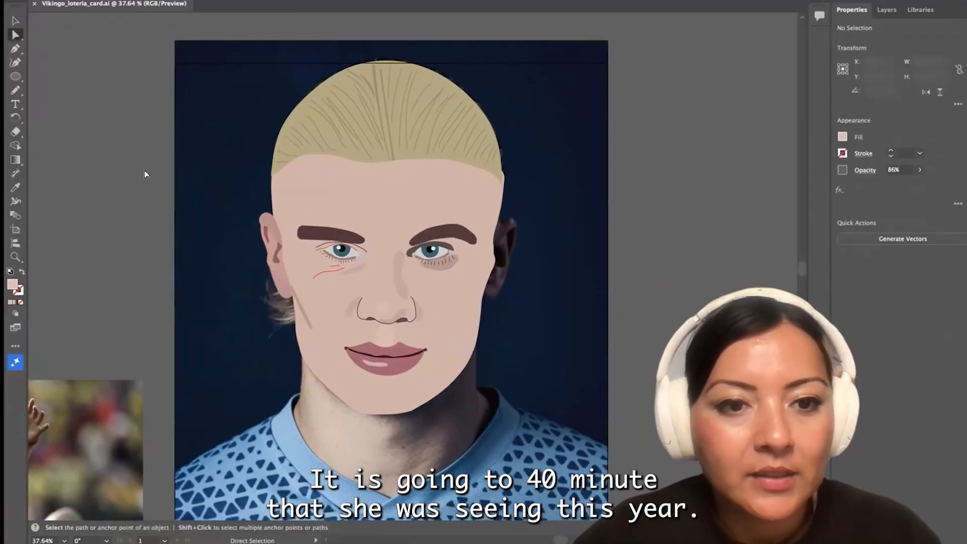
{"action": "scroll", "coordinate": [174, 222], "scroll_direction": "up", "scroll_amount": 5}
{"action": "scroll", "coordinate": [391, 323], "scroll_direction": "up", "scroll_amount": 3}
{"action": "left_click", "coordinate": [394, 309]}
{"action": "left_click", "coordinate": [351, 231], "text": "shift"}
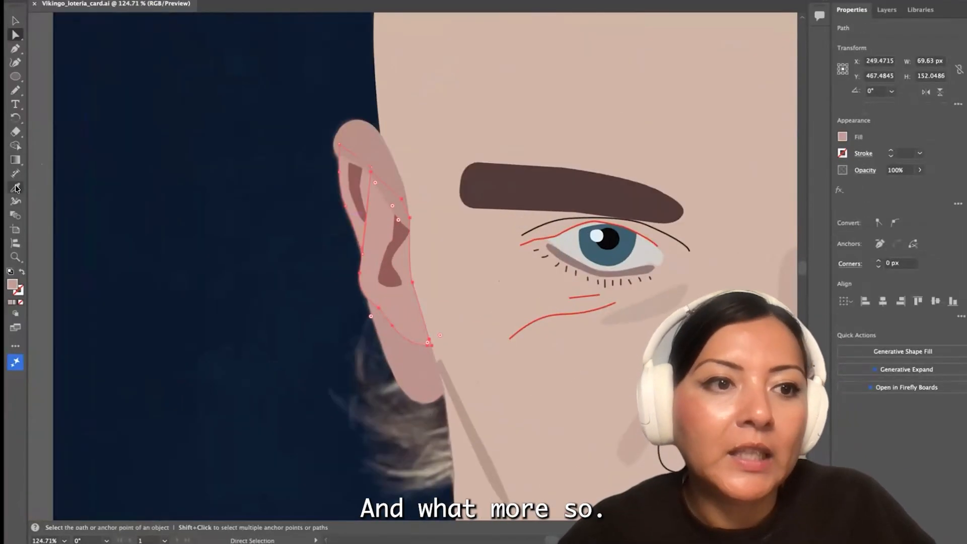
{"action": "left_click", "coordinate": [15, 188]}
{"action": "left_click", "coordinate": [429, 126]}
Fill the ear's upper rim and lobe shapes with a slightly darker version of the face tone, #ccaa9e
{"action": "left_click", "coordinate": [15, 35]}
{"action": "left_click", "coordinate": [366, 145]}
{"action": "left_click", "coordinate": [411, 373], "text": "shift"}
{"action": "key", "text": "i"}
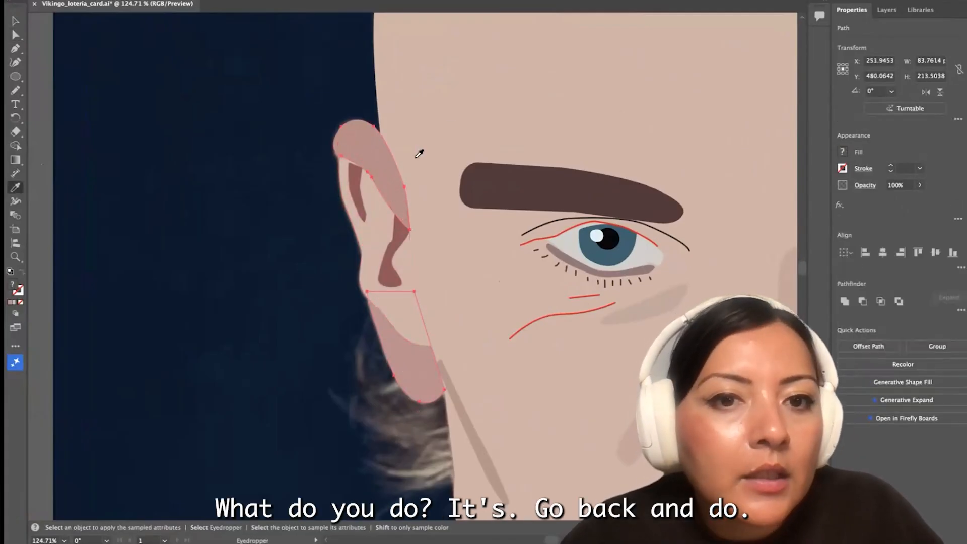
{"action": "left_click", "coordinate": [417, 151]}
{"action": "double_click", "coordinate": [12, 284]}
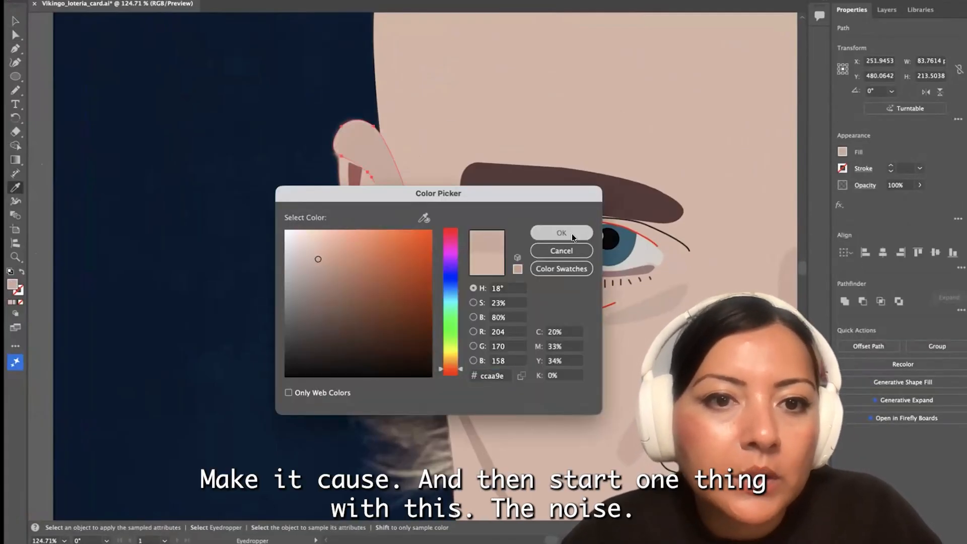
{"action": "left_click", "coordinate": [572, 237]}
Move the top anchors of the dark fold in the upper ear up to tuck its end under the rim
{"action": "key", "text": "a"}
{"action": "scroll", "coordinate": [263, 168], "scroll_direction": "up", "scroll_amount": 5}
{"action": "scroll", "coordinate": [464, 257], "scroll_direction": "right", "scroll_amount": 4}
{"action": "left_click", "coordinate": [396, 170]}
{"action": "scroll", "coordinate": [406, 176], "scroll_direction": "up", "scroll_amount": 5}
{"action": "left_click", "coordinate": [409, 171]}
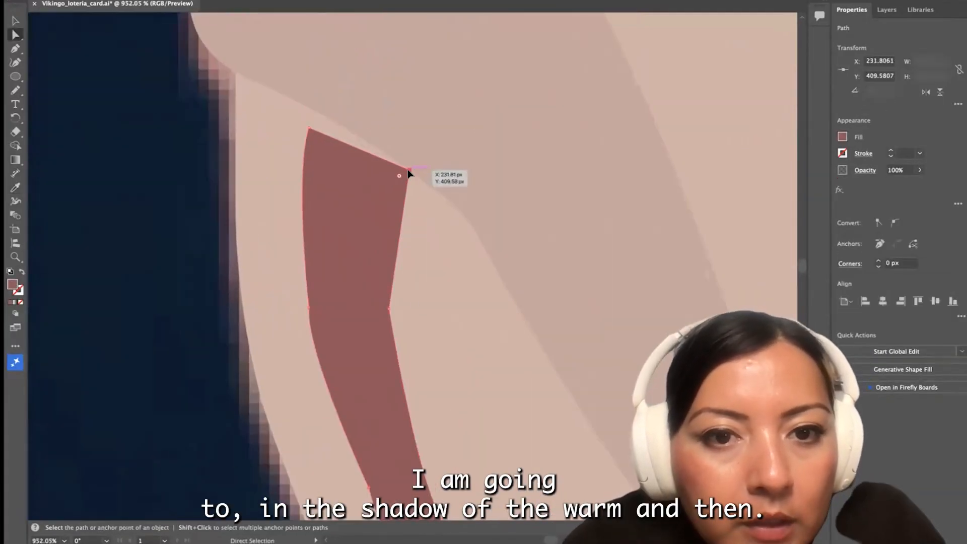
{"action": "left_click_drag", "start_coordinate": [309, 132], "coordinate": [318, 99]}
Expand the toolbar to the full set of tools and activate the Smooth tool
{"action": "mouse_move", "coordinate": [15, 90]}
{"action": "left_mouse_down"}
{"action": "mouse_move", "coordinate": [51, 88]}
{"action": "mouse_move", "coordinate": [61, 102]}
{"action": "mouse_move", "coordinate": [12, 93]}
{"action": "mouse_move", "coordinate": [66, 112]}
{"action": "left_mouse_up"}
{"action": "left_click", "coordinate": [15, 345]}
{"action": "left_click", "coordinate": [170, 6]}
{"action": "left_click", "coordinate": [201, 31]}
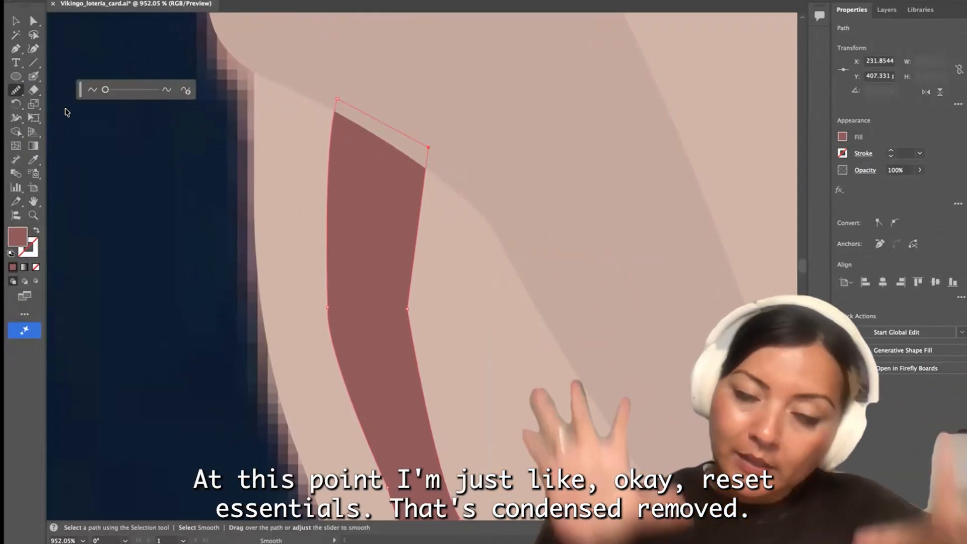
Smooth both long edges of the dark fold in the upper ear with the Smooth tool
{"action": "left_click_drag", "start_coordinate": [323, 304], "coordinate": [333, 348]}
{"action": "left_click_drag", "start_coordinate": [409, 332], "coordinate": [410, 282]}
{"action": "scroll", "coordinate": [391, 232], "scroll_direction": "down", "scroll_amount": 3}
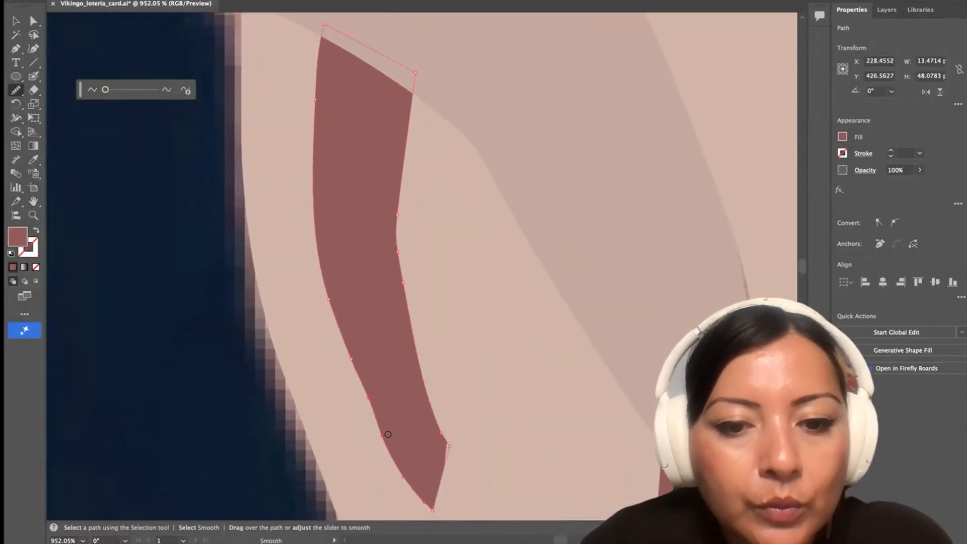
{"action": "scroll", "coordinate": [385, 437], "scroll_direction": "down", "scroll_amount": 8}
{"action": "key", "text": "q"}
{"action": "key", "text": "a"}
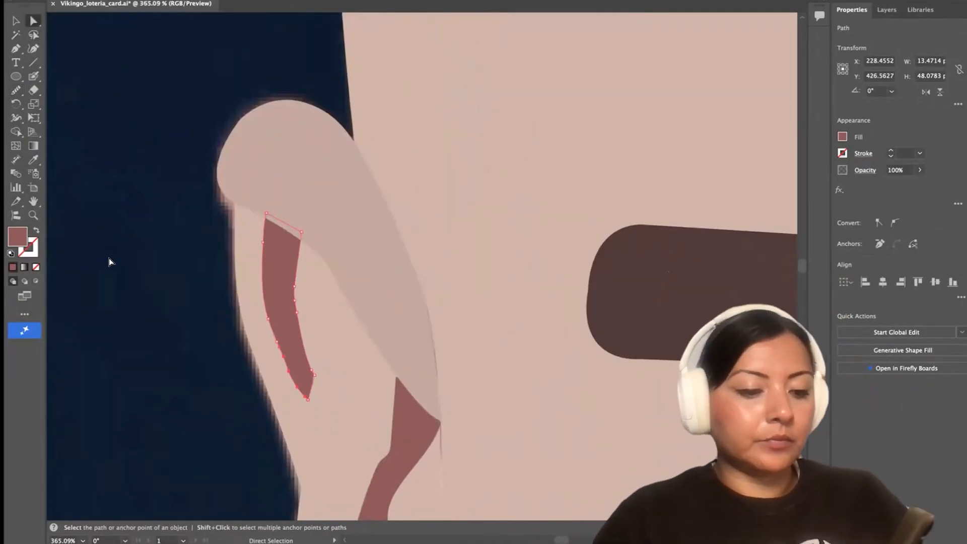
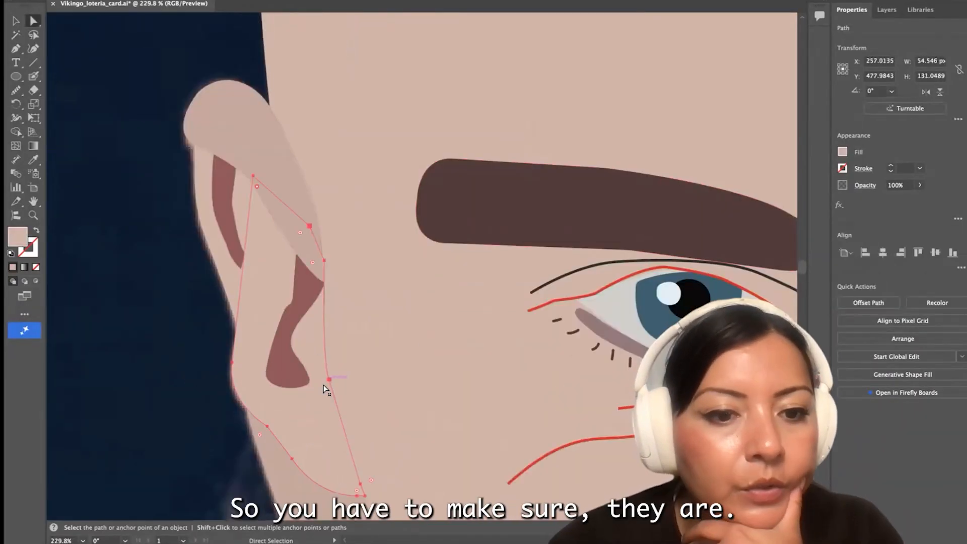
Adjust the anchor on the ear shape's inner edge where the upper rim meets the side of the face
{"action": "left_click", "coordinate": [340, 378]}
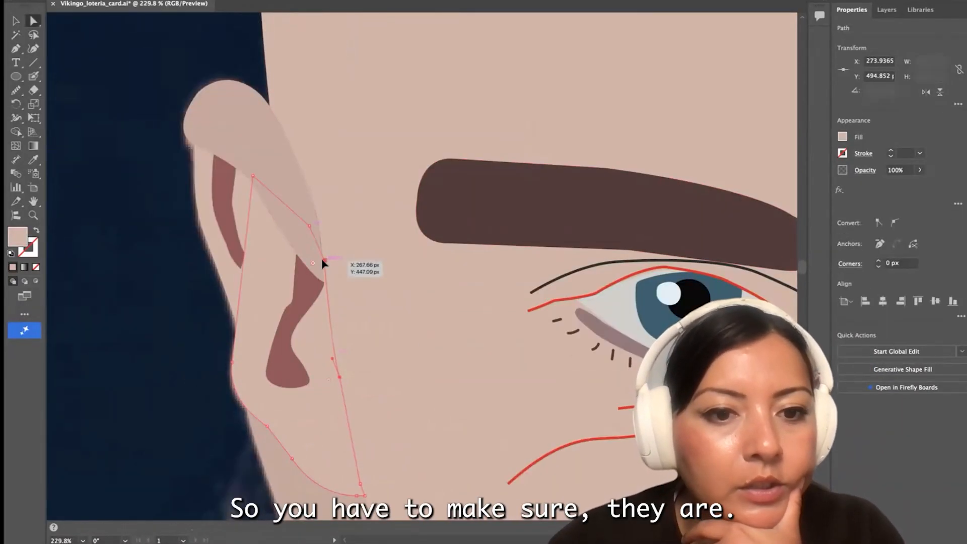
{"action": "left_click", "coordinate": [324, 261]}
{"action": "scroll", "coordinate": [267, 471], "scroll_direction": "down", "scroll_amount": 5}
{"action": "left_click", "coordinate": [253, 463]}
{"action": "scroll", "coordinate": [302, 461], "scroll_direction": "up", "scroll_amount": 6}
{"action": "scroll", "coordinate": [156, 151], "scroll_direction": "down", "scroll_amount": 6}
Swap the face shape's fill and stroke to expose the photo, and move the lower lashes down away from the ear-side eye
{"action": "left_click", "coordinate": [154, 162]}
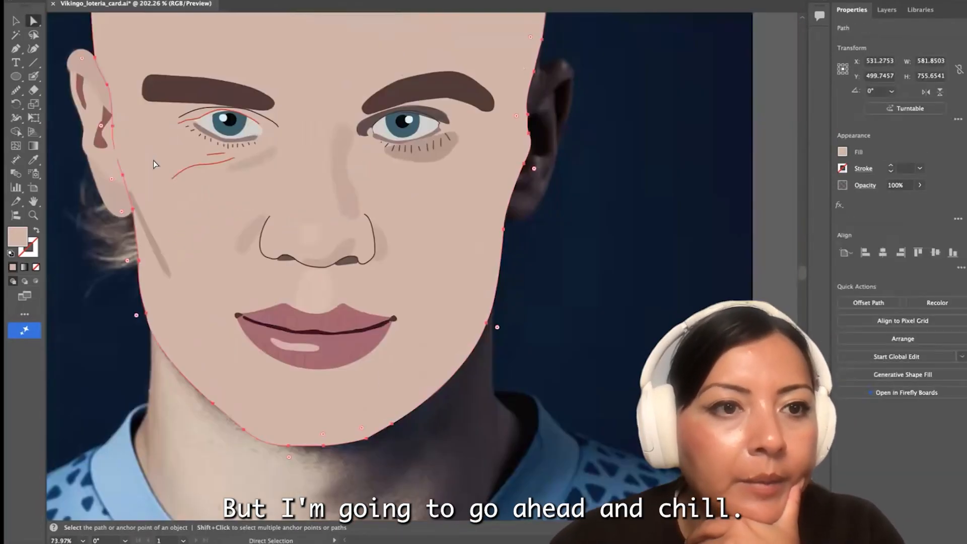
{"action": "left_click", "coordinate": [35, 231]}
{"action": "scroll", "coordinate": [226, 309], "scroll_direction": "up", "scroll_amount": 6}
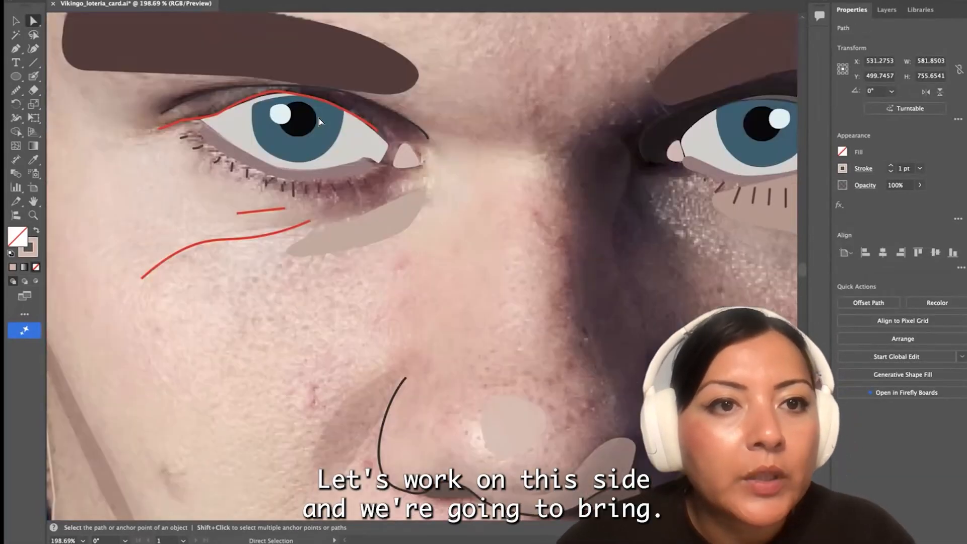
{"action": "scroll", "coordinate": [319, 119], "scroll_direction": "up", "scroll_amount": 1}
{"action": "key", "text": "v"}
{"action": "left_click_drag", "start_coordinate": [249, 178], "coordinate": [244, 227]}
Trace a closed shadow shape with the Pen tool under the lower eyelid, from the outer to the inner eye corner
{"action": "key", "text": "p"}
{"action": "scroll", "coordinate": [183, 154], "scroll_direction": "up", "scroll_amount": 2}
{"action": "left_click", "coordinate": [184, 145]}
{"action": "left_click_drag", "start_coordinate": [187, 129], "coordinate": [208, 127]}
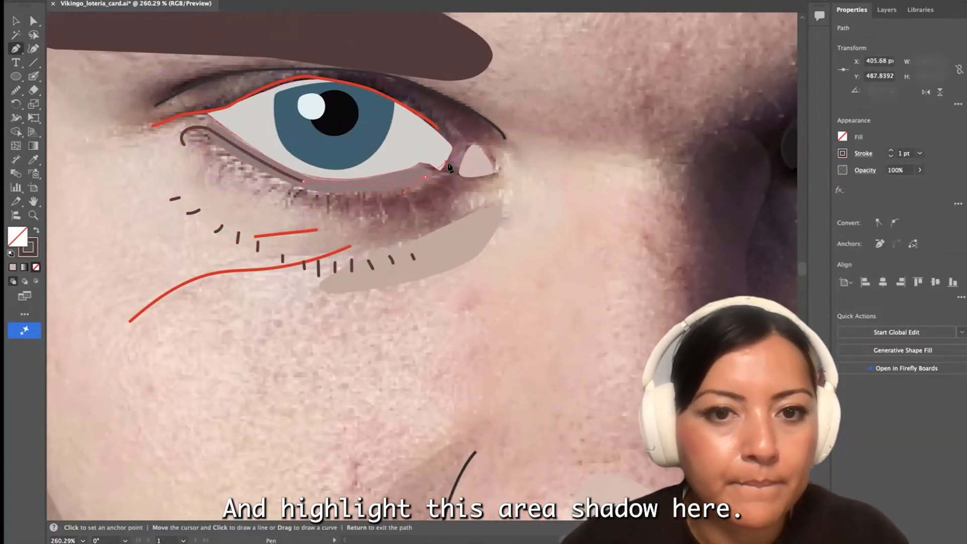
{"action": "left_click_drag", "start_coordinate": [454, 181], "coordinate": [452, 186]}
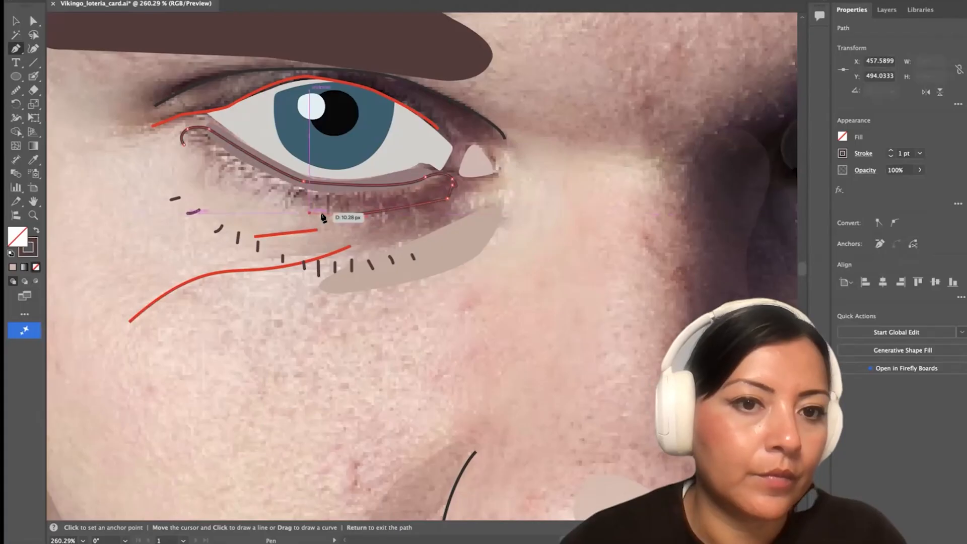
{"action": "scroll", "coordinate": [437, 281], "scroll_direction": "down", "scroll_amount": 3}
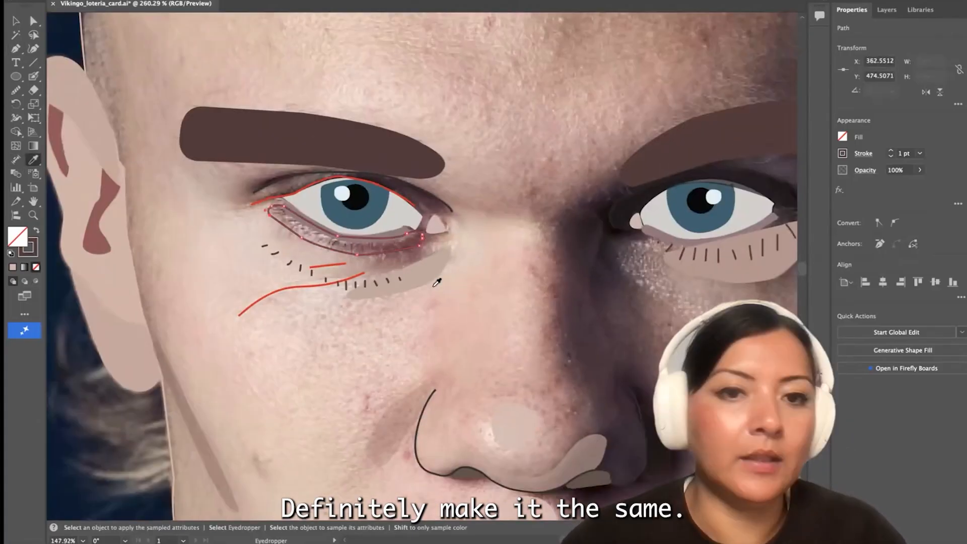
Match the fill of the new under-eye shape to the shadow shape under the other eye
{"action": "scroll", "coordinate": [613, 287], "scroll_direction": "up", "scroll_amount": 3}
{"action": "scroll", "coordinate": [613, 288], "scroll_direction": "down", "scroll_amount": 3}
{"action": "left_click", "coordinate": [622, 280]}
{"action": "scroll", "coordinate": [313, 257], "scroll_direction": "down", "scroll_amount": 3}
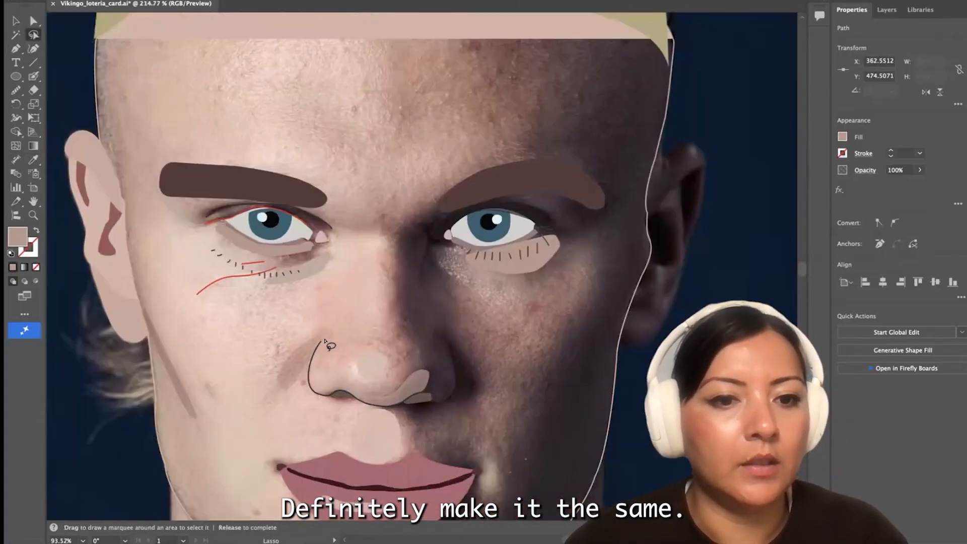
Pick up the other eye's dark eyelid fill and start a Pen outline of the upper eyelid around the inner eye corner
{"action": "key", "text": "a"}
{"action": "scroll", "coordinate": [223, 234], "scroll_direction": "up", "scroll_amount": 5}
{"action": "scroll", "coordinate": [338, 249], "scroll_direction": "down", "scroll_amount": 1}
{"action": "left_click", "coordinate": [733, 227]}
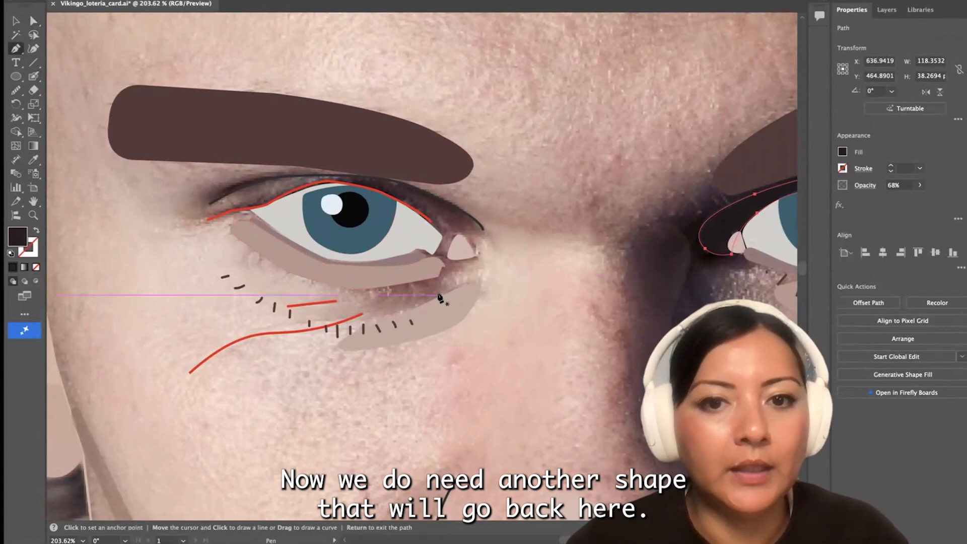
{"action": "scroll", "coordinate": [438, 295], "scroll_direction": "up", "scroll_amount": 3}
{"action": "left_click", "coordinate": [380, 214]}
{"action": "left_click", "coordinate": [426, 212]}
{"action": "key", "text": "super+z"}
{"action": "scroll", "coordinate": [424, 213], "scroll_direction": "up", "scroll_amount": 3}
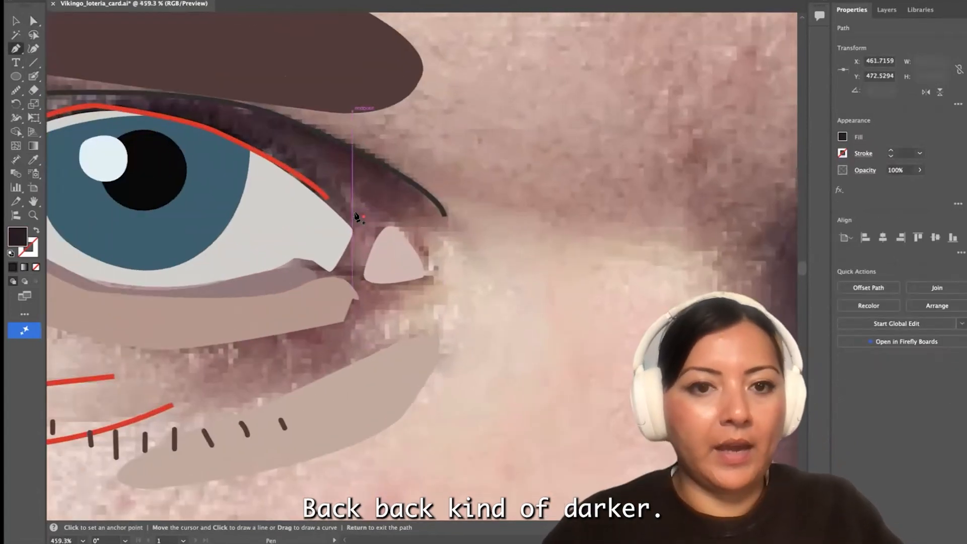
{"action": "left_click", "coordinate": [446, 230]}
{"action": "scroll", "coordinate": [414, 211], "scroll_direction": "up", "scroll_amount": 4}
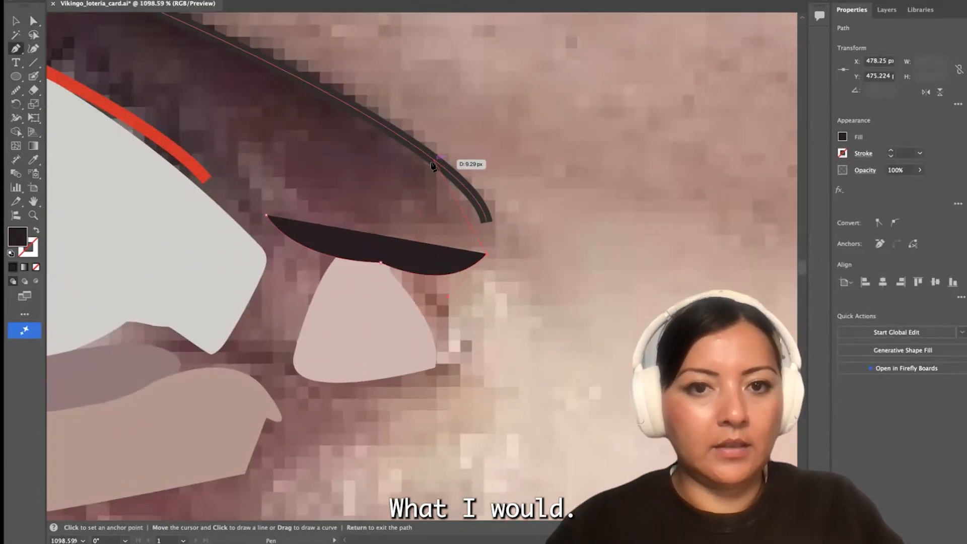
{"action": "scroll", "coordinate": [373, 171], "scroll_direction": "up", "scroll_amount": 2}
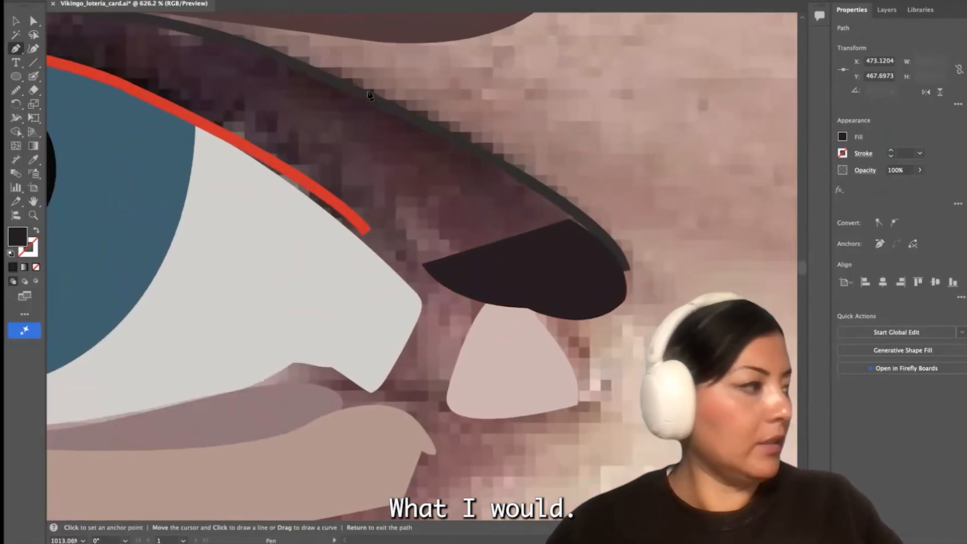
Extend the upper eyelid outline along the crease line and around the outer corner of the eye
{"action": "scroll", "coordinate": [351, 92], "scroll_direction": "down", "scroll_amount": 3}
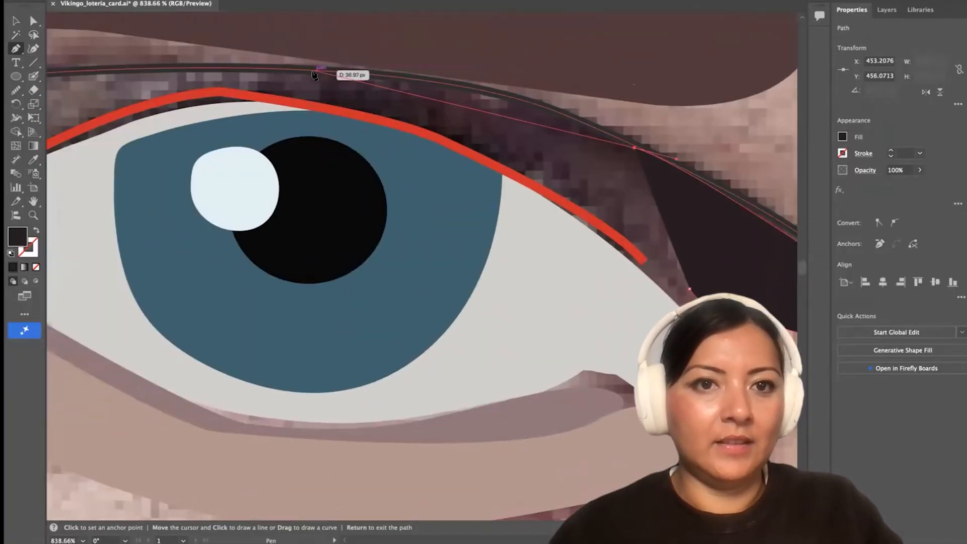
{"action": "scroll", "coordinate": [303, 96], "scroll_direction": "left", "scroll_amount": 5}
{"action": "left_click", "coordinate": [251, 88]}
{"action": "scroll", "coordinate": [251, 89], "scroll_direction": "down", "scroll_amount": 2}
{"action": "scroll", "coordinate": [251, 89], "scroll_direction": "left", "scroll_amount": 4}
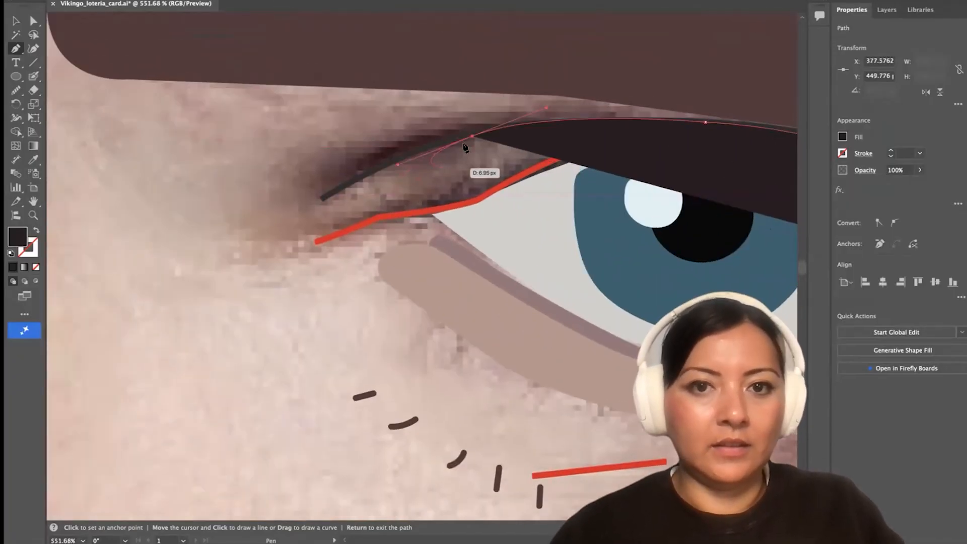
{"action": "left_click_drag", "start_coordinate": [420, 138], "coordinate": [395, 149]}
{"action": "left_click_drag", "start_coordinate": [299, 221], "coordinate": [327, 236]}
{"action": "left_click", "coordinate": [299, 221]}
{"action": "left_click_drag", "start_coordinate": [391, 241], "coordinate": [418, 229]}
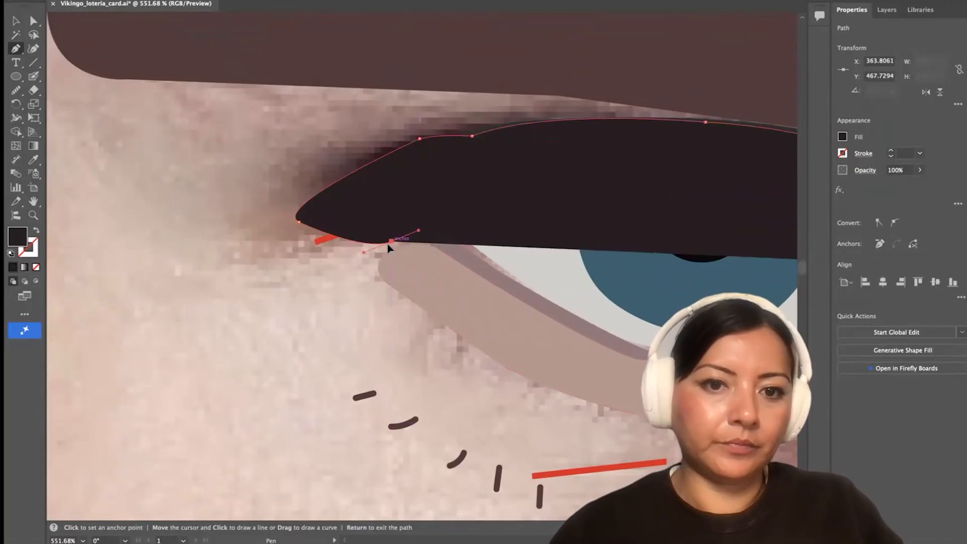
{"action": "left_click", "coordinate": [391, 241]}
Show the eyelid path as an outline only and trace its lower edge along the red lash line to above the pupil
{"action": "scroll", "coordinate": [387, 243], "scroll_direction": "down", "scroll_amount": 4}
{"action": "scroll", "coordinate": [340, 246], "scroll_direction": "up", "scroll_amount": 3}
{"action": "left_click", "coordinate": [36, 230]}
{"action": "scroll", "coordinate": [331, 223], "scroll_direction": "up", "scroll_amount": 2}
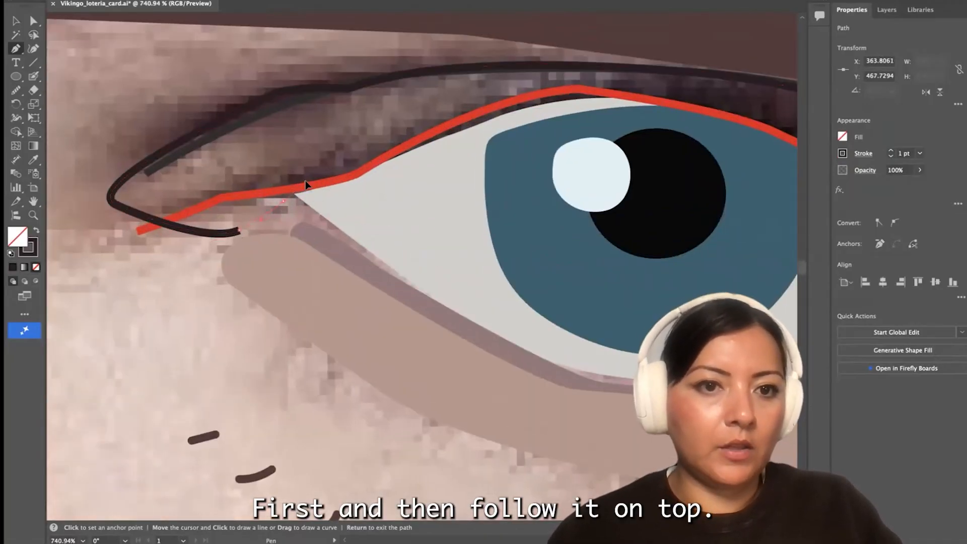
{"action": "left_click", "coordinate": [427, 146]}
{"action": "scroll", "coordinate": [427, 145], "scroll_direction": "right", "scroll_amount": 2}
{"action": "left_click_drag", "start_coordinate": [425, 132], "coordinate": [557, 140]}
{"action": "left_click", "coordinate": [424, 133]}
{"action": "scroll", "coordinate": [444, 151], "scroll_direction": "right", "scroll_amount": 1}
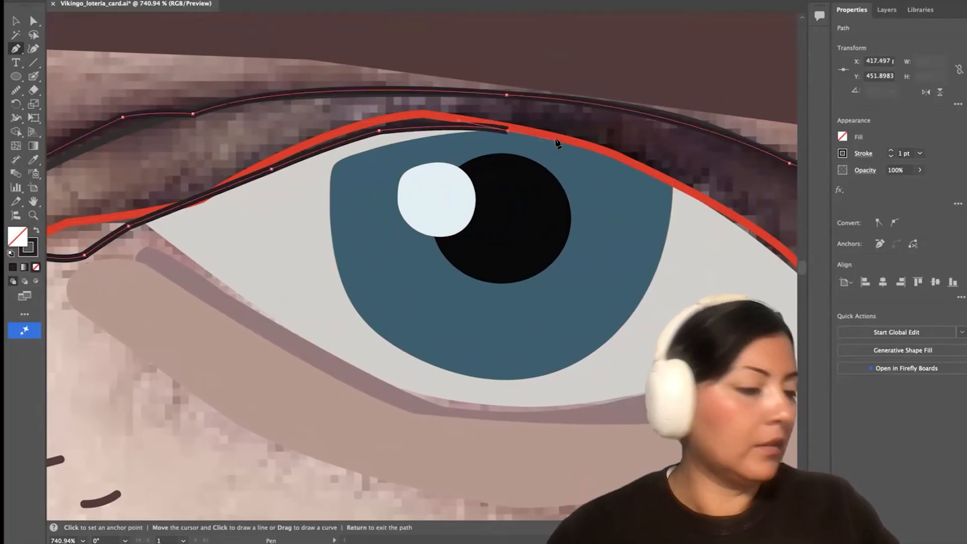
Continue the eyelid's lower edge along the lash line to the inner corner and close the shape
{"action": "scroll", "coordinate": [558, 141], "scroll_direction": "right", "scroll_amount": 2}
{"action": "left_click_drag", "start_coordinate": [469, 148], "coordinate": [500, 155]}
{"action": "left_click", "coordinate": [466, 148]}
{"action": "left_click", "coordinate": [612, 224]}
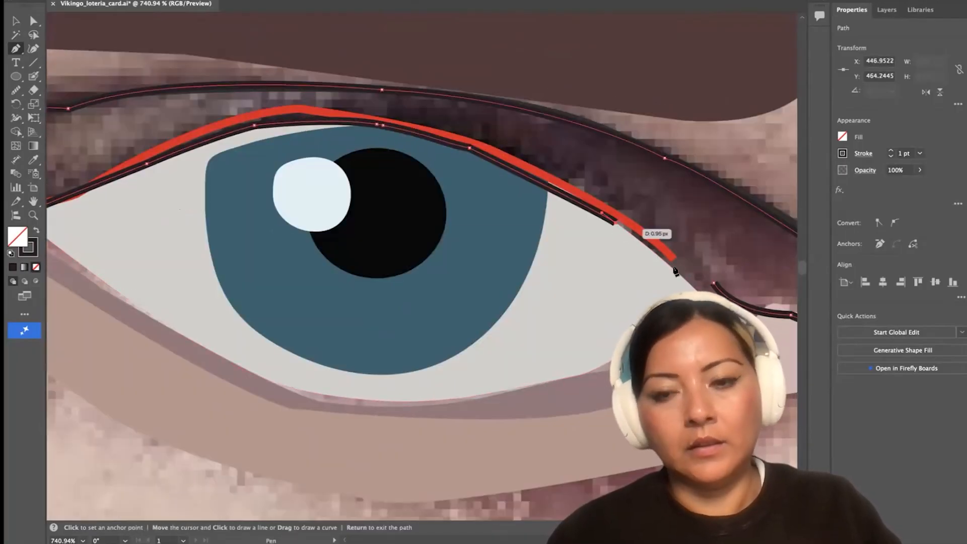
{"action": "left_click_drag", "start_coordinate": [677, 275], "coordinate": [689, 284]}
{"action": "left_click", "coordinate": [714, 283]}
Fill the upper eyelid shape with the dark brown of the eyebrow
{"action": "scroll", "coordinate": [628, 282], "scroll_direction": "down", "scroll_amount": 2}
{"action": "scroll", "coordinate": [628, 282], "scroll_direction": "down", "scroll_amount": 3}
{"action": "key", "text": "i"}
{"action": "left_click", "coordinate": [479, 126]}
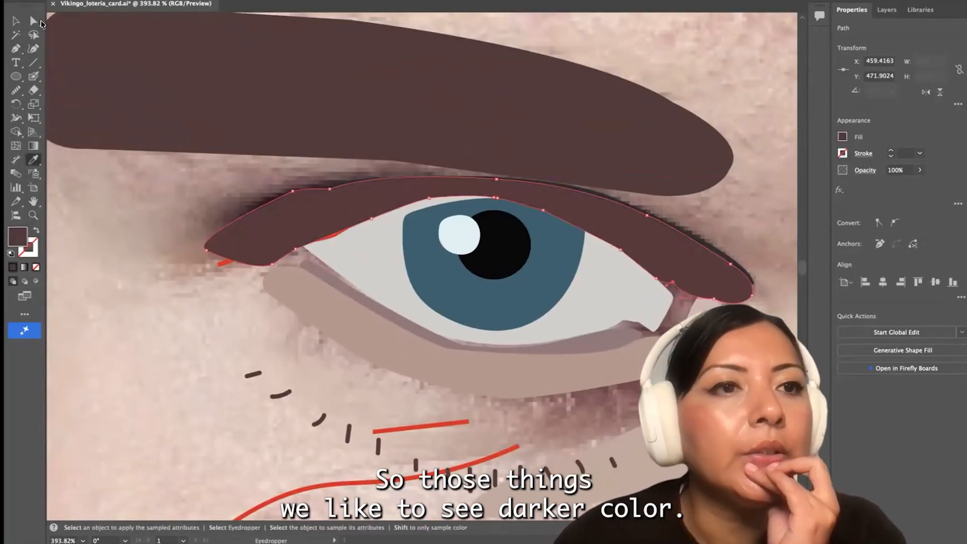
Move the eyelid shape aside to reach the crease line, put the line in front, and move the shape back into place
{"action": "key", "text": "v"}
{"action": "left_click_drag", "start_coordinate": [322, 209], "coordinate": [322, 254]}
{"action": "left_click", "coordinate": [311, 193]}
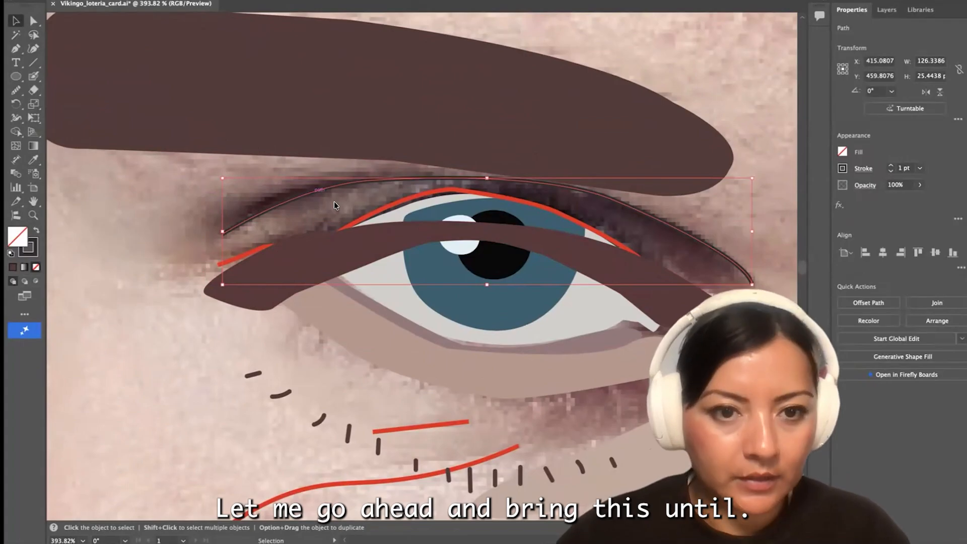
{"action": "left_click_drag", "start_coordinate": [306, 255], "coordinate": [306, 212]}
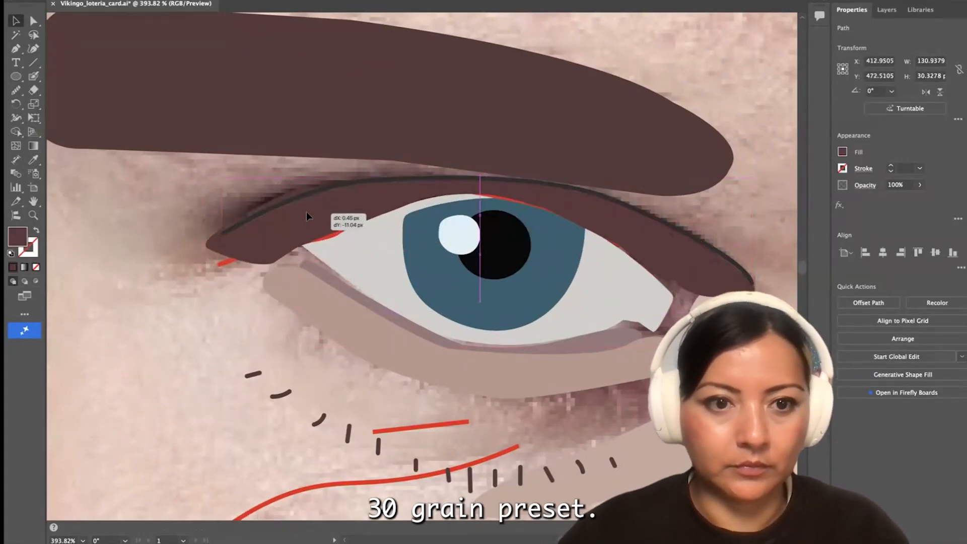
Bring the red upper lash line in front of the eyelid and match its stroke to the dark crease line
{"action": "key", "text": "super+shift+bracketright"}
{"action": "key", "text": "i"}
{"action": "left_click", "coordinate": [226, 232]}
{"action": "scroll", "coordinate": [168, 225], "scroll_direction": "down", "scroll_amount": 4}
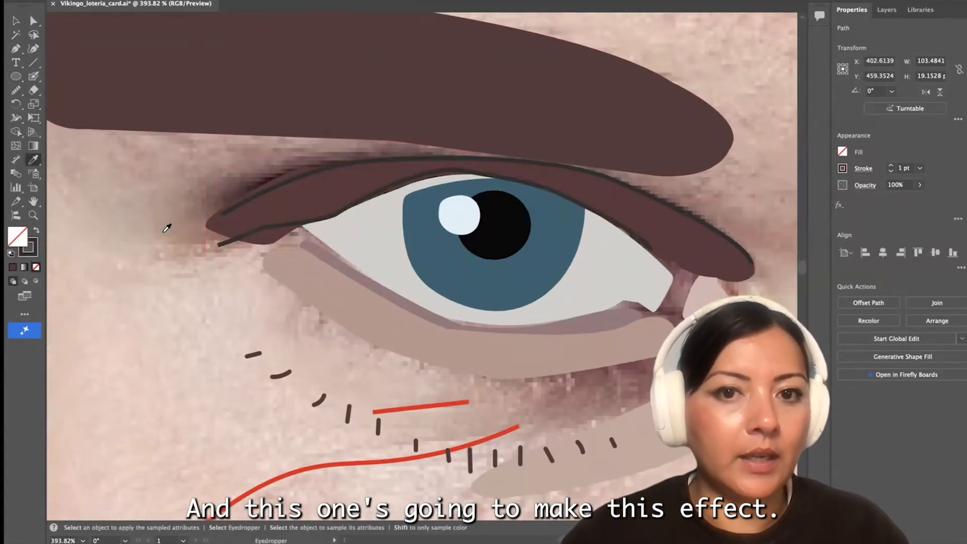
Give the two red wrinkle lines under the eye the same dark stroke as the upper lash line
{"action": "key", "text": "y"}
{"action": "key", "text": "v"}
{"action": "left_click", "coordinate": [315, 398]}
{"action": "left_click", "coordinate": [406, 340], "text": "shift"}
{"action": "key", "text": "i"}
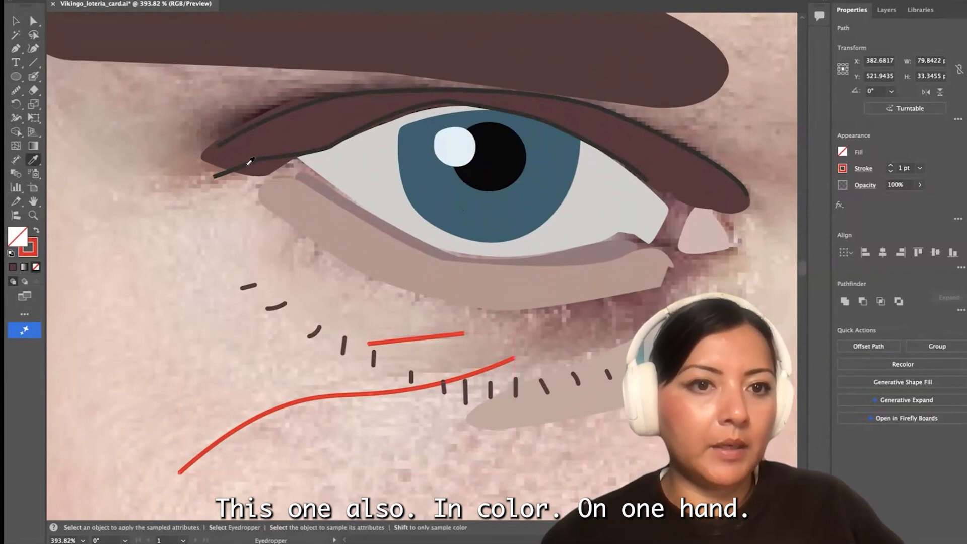
{"action": "left_click", "coordinate": [246, 165]}
Move the group of lower lashes back up onto the new under-eye shadow shape
{"action": "key", "text": "v"}
{"action": "scroll", "coordinate": [584, 383], "scroll_direction": "down", "scroll_amount": 5}
{"action": "left_click_drag", "start_coordinate": [583, 383], "coordinate": [585, 339]}
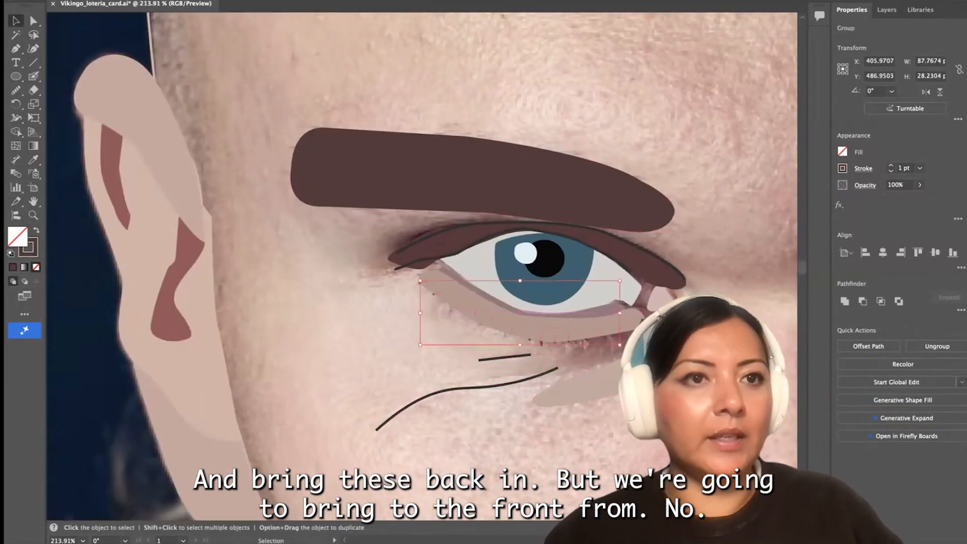
Swap the face shape's stroke back to a solid skin-tone fill
{"action": "scroll", "coordinate": [345, 244], "scroll_direction": "down", "scroll_amount": 8}
{"action": "left_click", "coordinate": [308, 428]}
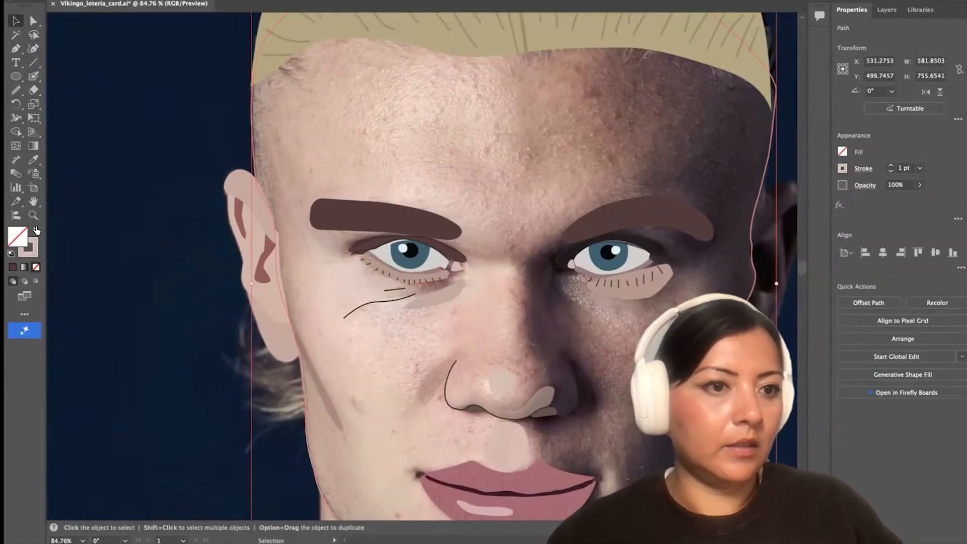
{"action": "left_click", "coordinate": [36, 231]}
{"action": "scroll", "coordinate": [497, 309], "scroll_direction": "down", "scroll_amount": 6}
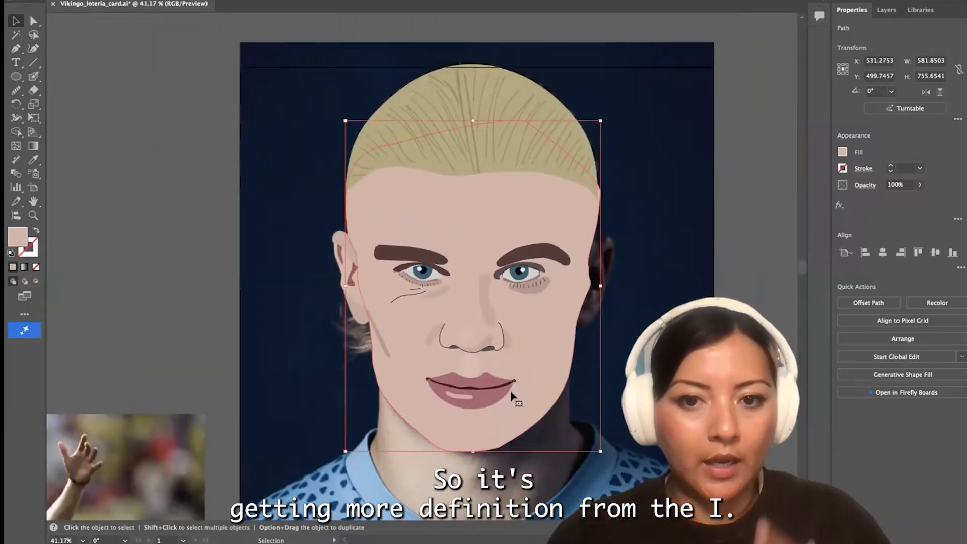
Recolor the lower eyelid rim to a pinker tone, #a07c7e, and apply the same color to the other eye's rim
{"action": "scroll", "coordinate": [511, 396], "scroll_direction": "up", "scroll_amount": 5}
{"action": "scroll", "coordinate": [260, 247], "scroll_direction": "up", "scroll_amount": 7}
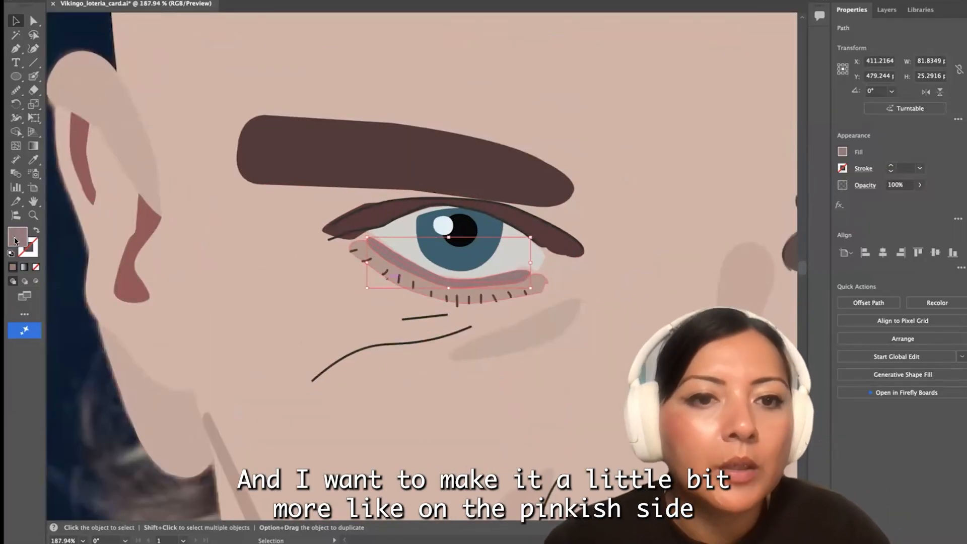
{"action": "double_click", "coordinate": [17, 237]}
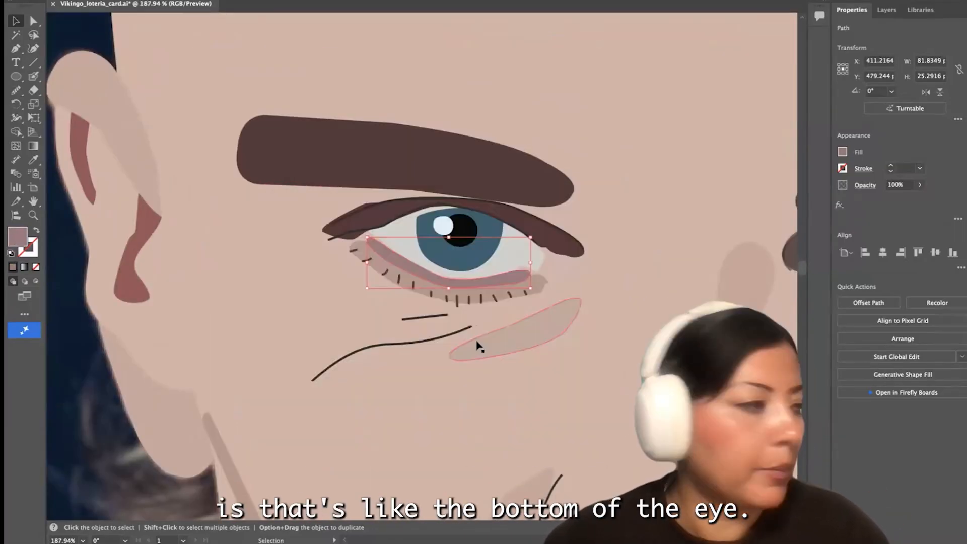
{"action": "scroll", "coordinate": [476, 342], "scroll_direction": "up", "scroll_amount": 3}
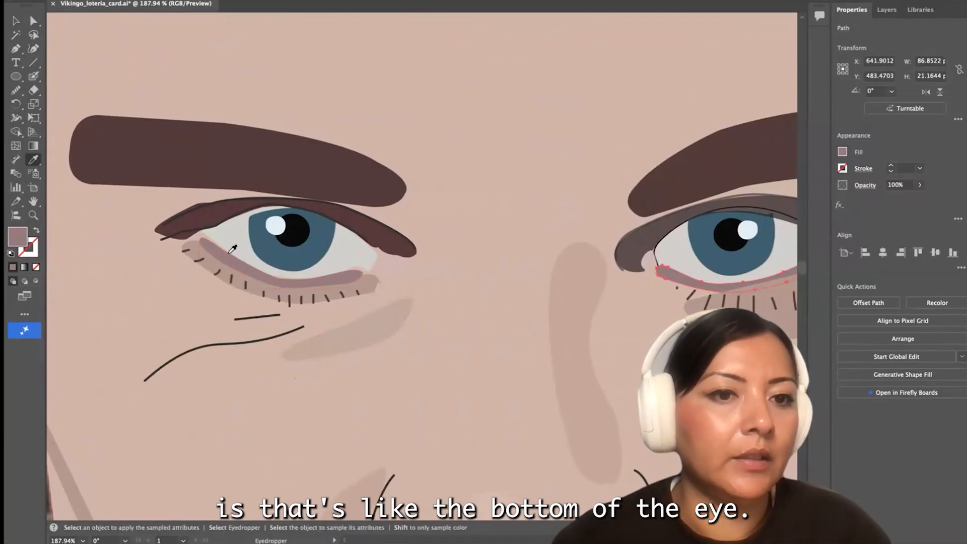
{"action": "key", "text": "v"}
{"action": "scroll", "coordinate": [377, 311], "scroll_direction": "down", "scroll_amount": 3}
{"action": "scroll", "coordinate": [607, 303], "scroll_direction": "right", "scroll_amount": 3}
{"action": "scroll", "coordinate": [418, 286], "scroll_direction": "up", "scroll_amount": 3}
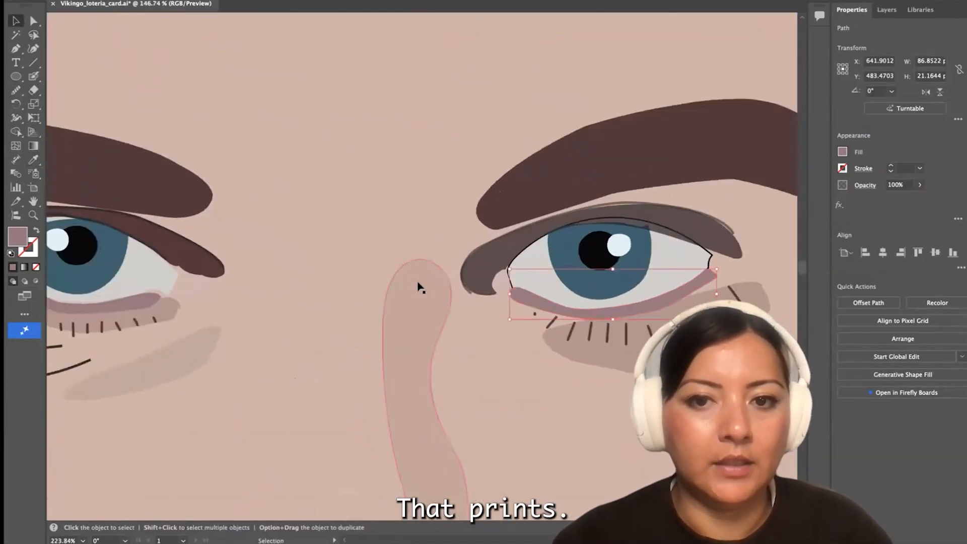
Reduce the opacity of the under-eye shadows, setting the one beneath the ear-side eye to 21%
{"action": "scroll", "coordinate": [419, 286], "scroll_direction": "down", "scroll_amount": 3}
{"action": "left_click", "coordinate": [920, 185]}
{"action": "left_click_drag", "start_coordinate": [919, 200], "coordinate": [897, 202]}
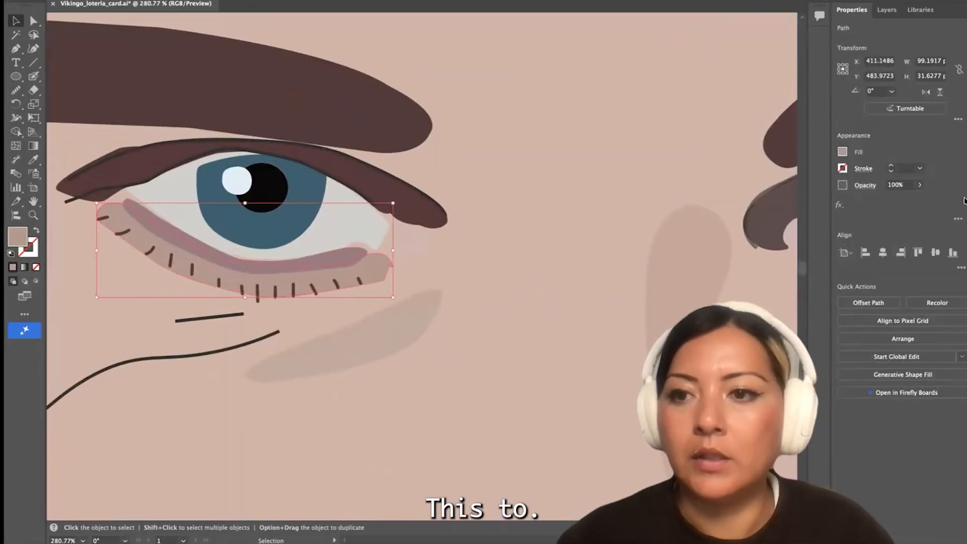
{"action": "left_click", "coordinate": [920, 185]}
{"action": "left_click_drag", "start_coordinate": [919, 200], "coordinate": [885, 200]}
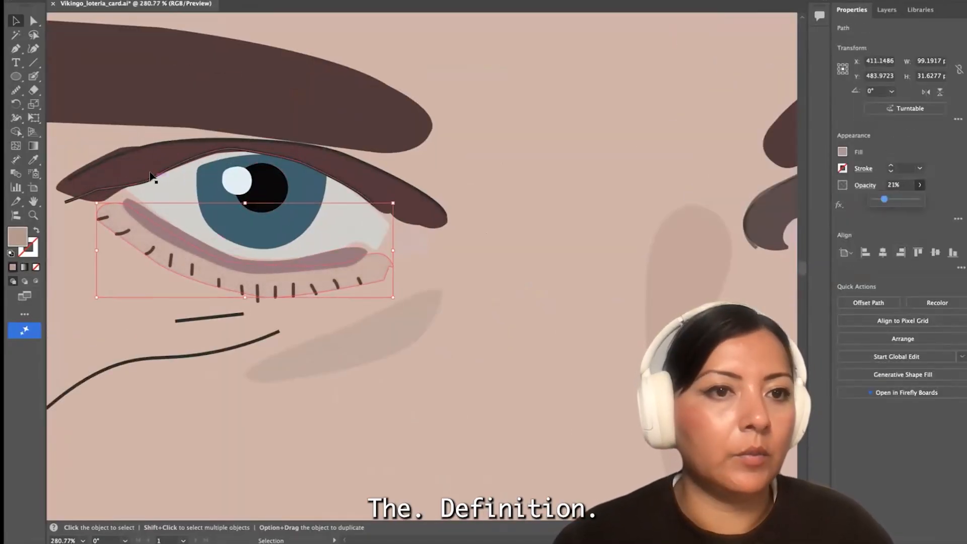
Reshape the outer corner of the upper eyelid by moving its anchors in toward the crease and lash lines
{"action": "left_click", "coordinate": [95, 189]}
{"action": "scroll", "coordinate": [93, 190], "scroll_direction": "up", "scroll_amount": 5}
{"action": "scroll", "coordinate": [93, 190], "scroll_direction": "left", "scroll_amount": 4}
{"action": "key", "text": "a"}
{"action": "scroll", "coordinate": [388, 167], "scroll_direction": "up", "scroll_amount": 4}
{"action": "left_click", "coordinate": [333, 344]}
{"action": "left_click_drag", "start_coordinate": [348, 344], "coordinate": [407, 314]}
{"action": "left_click_drag", "start_coordinate": [256, 394], "coordinate": [228, 346]}
Adjust the anchors and handles near the eyelid's outer end so its upper edge follows the crease line smoothly
{"action": "scroll", "coordinate": [211, 346], "scroll_direction": "down", "scroll_amount": 4}
{"action": "scroll", "coordinate": [524, 274], "scroll_direction": "up", "scroll_amount": 5}
{"action": "left_click_drag", "start_coordinate": [460, 241], "coordinate": [371, 274]}
{"action": "scroll", "coordinate": [433, 231], "scroll_direction": "up", "scroll_amount": 4}
{"action": "left_click_drag", "start_coordinate": [507, 226], "coordinate": [543, 276]}
{"action": "scroll", "coordinate": [367, 273], "scroll_direction": "down", "scroll_amount": 4}
{"action": "left_click_drag", "start_coordinate": [362, 281], "coordinate": [423, 272]}
{"action": "left_click", "coordinate": [308, 333]}
{"action": "scroll", "coordinate": [338, 322], "scroll_direction": "down", "scroll_amount": 5}
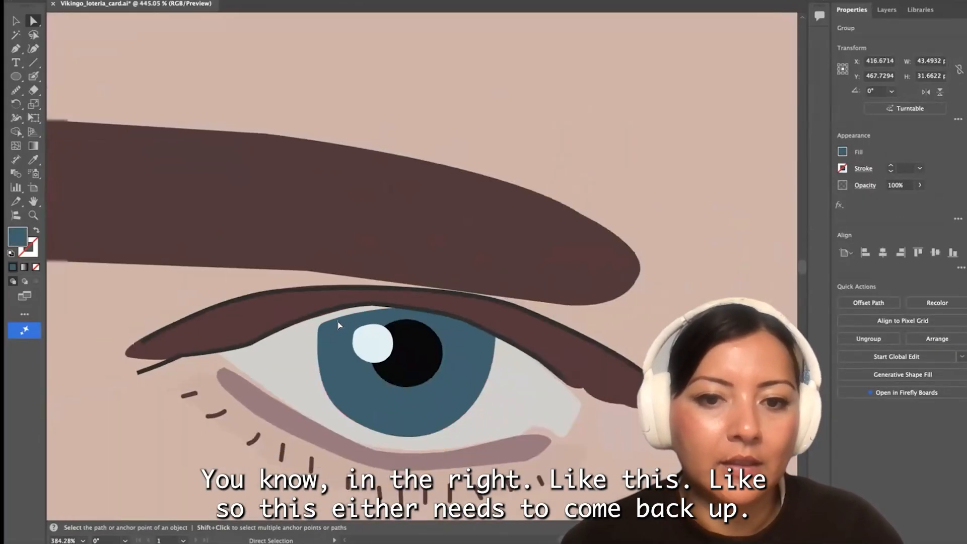
Move the iris's upper outer anchors up under the eyelid to close the white gap, and straighten its outer side
{"action": "left_click", "coordinate": [309, 348]}
{"action": "scroll", "coordinate": [309, 348], "scroll_direction": "up", "scroll_amount": 4}
{"action": "left_click", "coordinate": [391, 290]}
{"action": "left_click", "coordinate": [34, 23]}
{"action": "scroll", "coordinate": [395, 311], "scroll_direction": "up", "scroll_amount": 5}
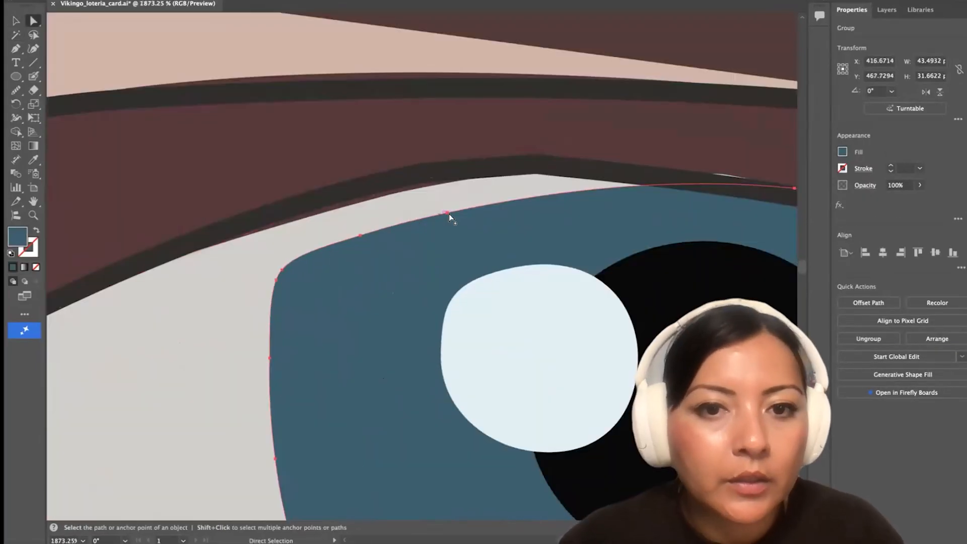
{"action": "left_click_drag", "start_coordinate": [448, 213], "coordinate": [440, 180]}
{"action": "left_click_drag", "start_coordinate": [391, 217], "coordinate": [345, 192]}
{"action": "mouse_move", "coordinate": [282, 270]}
{"action": "left_mouse_down"}
{"action": "mouse_move", "coordinate": [263, 217]}
{"action": "mouse_move", "coordinate": [263, 269]}
{"action": "left_mouse_up"}
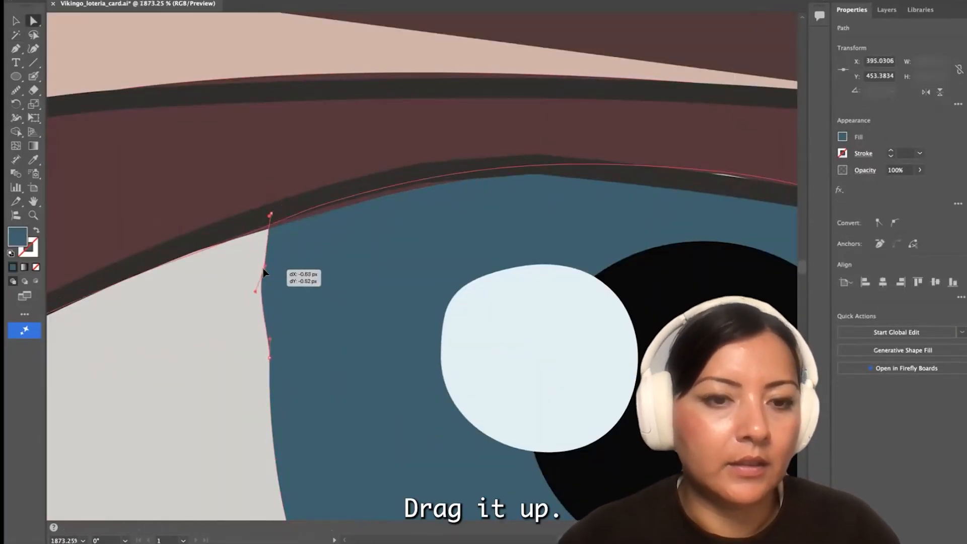
{"action": "left_click", "coordinate": [248, 292]}
{"action": "scroll", "coordinate": [397, 319], "scroll_direction": "down", "scroll_amount": 5}
{"action": "left_click", "coordinate": [375, 342]}
{"action": "scroll", "coordinate": [160, 397], "scroll_direction": "down", "scroll_amount": 5}
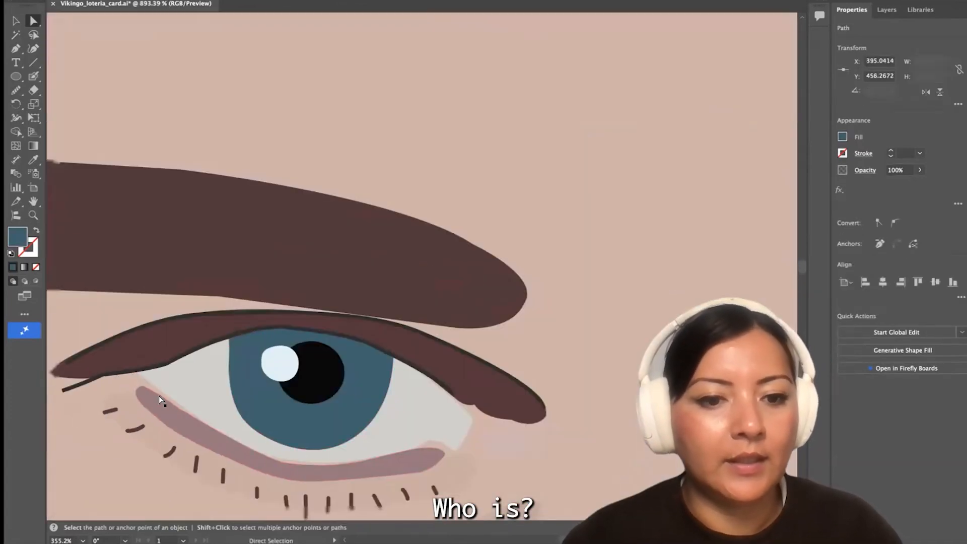
Adjust the opacity of the shadow beneath the eye's lower lid
{"action": "left_click", "coordinate": [160, 397]}
{"action": "left_click", "coordinate": [16, 21]}
{"action": "left_click_drag", "start_coordinate": [331, 472], "coordinate": [320, 485]}
{"action": "scroll", "coordinate": [332, 465], "scroll_direction": "down", "scroll_amount": 3}
{"action": "left_click", "coordinate": [323, 490]}
{"action": "left_click", "coordinate": [315, 489]}
{"action": "left_click", "coordinate": [229, 446]}
{"action": "left_click", "coordinate": [920, 186]}
{"action": "left_click_drag", "start_coordinate": [879, 199], "coordinate": [889, 200]}
Adjust the end anchor of the mauve lower lid near the inner eye corner so its tip meets the white of the eye
{"action": "key", "text": "a"}
{"action": "scroll", "coordinate": [352, 438], "scroll_direction": "up", "scroll_amount": 5}
{"action": "left_click", "coordinate": [447, 489]}
{"action": "left_click", "coordinate": [449, 482]}
{"action": "scroll", "coordinate": [452, 481], "scroll_direction": "up", "scroll_amount": 5}
{"action": "left_click", "coordinate": [476, 474]}
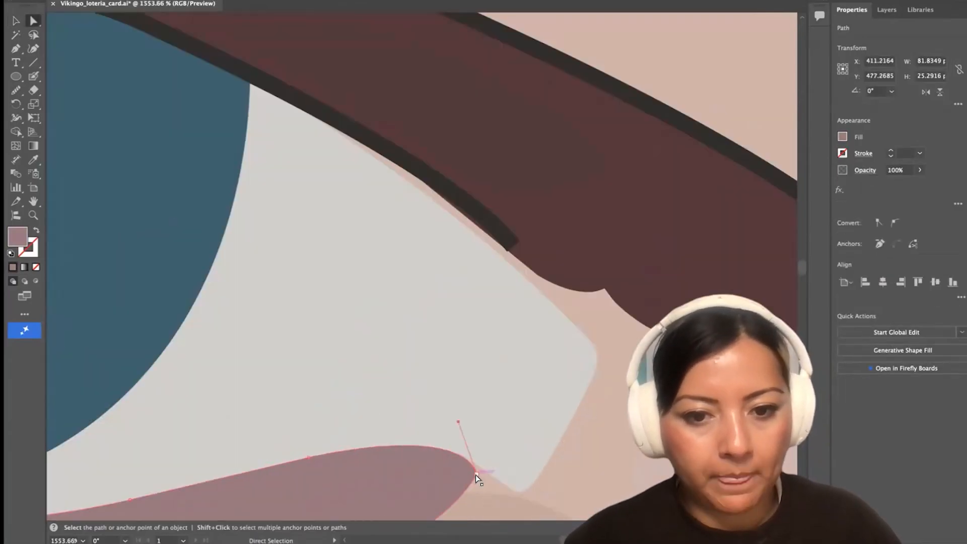
{"action": "scroll", "coordinate": [476, 475], "scroll_direction": "down", "scroll_amount": 3}
{"action": "left_click_drag", "start_coordinate": [456, 470], "coordinate": [487, 478]}
{"action": "scroll", "coordinate": [488, 478], "scroll_direction": "up", "scroll_amount": 3}
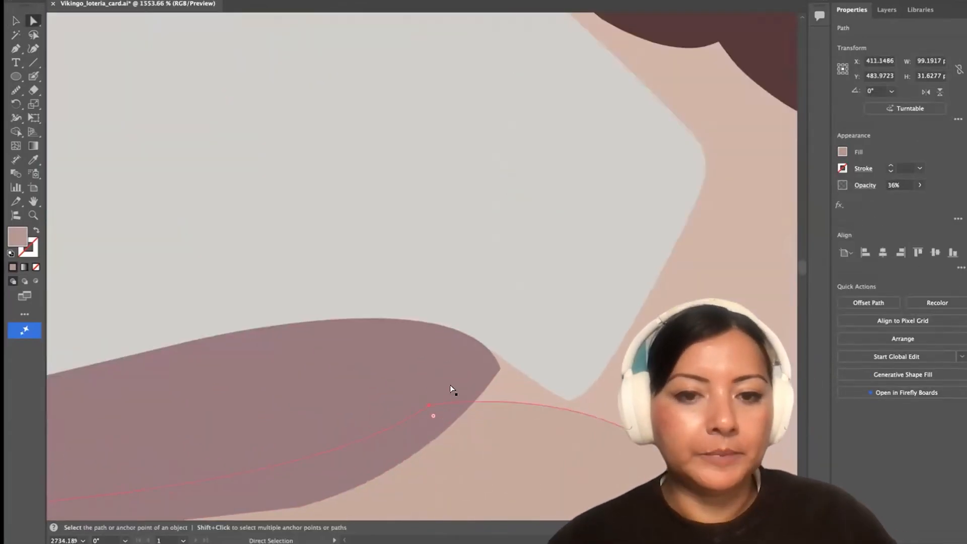
Convert the pointed end anchor of the mauve lower lid to a smooth point
{"action": "double_click", "coordinate": [487, 369]}
{"action": "key", "text": "Escape"}
{"action": "scroll", "coordinate": [478, 466], "scroll_direction": "up", "scroll_amount": 5}
{"action": "left_click", "coordinate": [531, 239]}
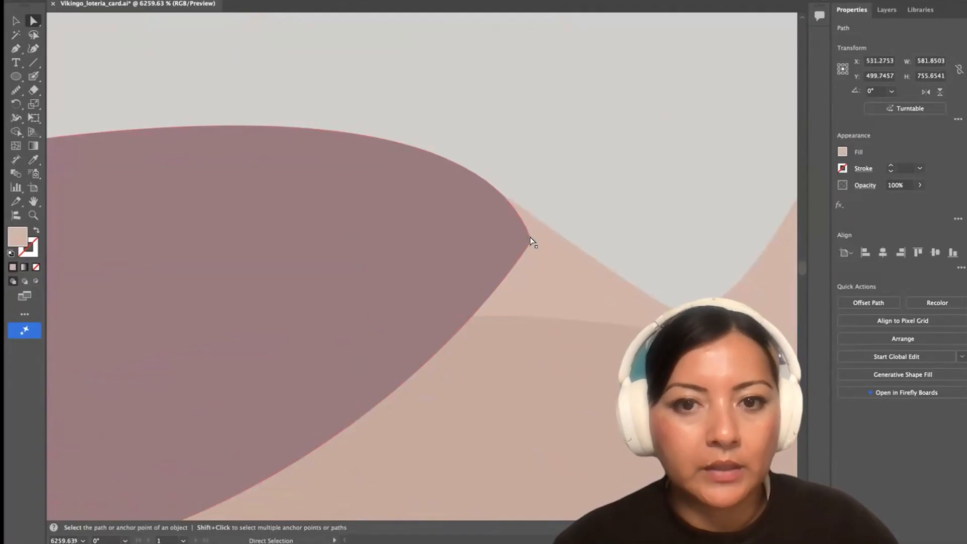
{"action": "left_click", "coordinate": [528, 238]}
{"action": "left_click", "coordinate": [895, 223]}
{"action": "scroll", "coordinate": [580, 393], "scroll_direction": "down", "scroll_amount": 3}
{"action": "scroll", "coordinate": [580, 391], "scroll_direction": "down", "scroll_amount": 10}
{"action": "left_click", "coordinate": [673, 419]}
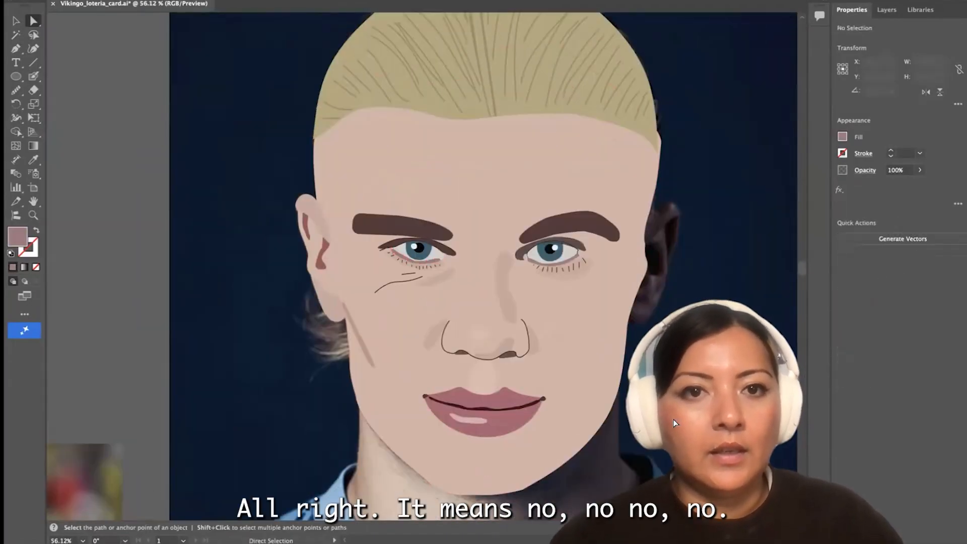
Swap the face shape's fill and stroke so the reference photo shows through its outline
{"action": "scroll", "coordinate": [674, 419], "scroll_direction": "down", "scroll_amount": 3}
{"action": "scroll", "coordinate": [673, 419], "scroll_direction": "right", "scroll_amount": 3}
{"action": "key", "text": "shift+x"}
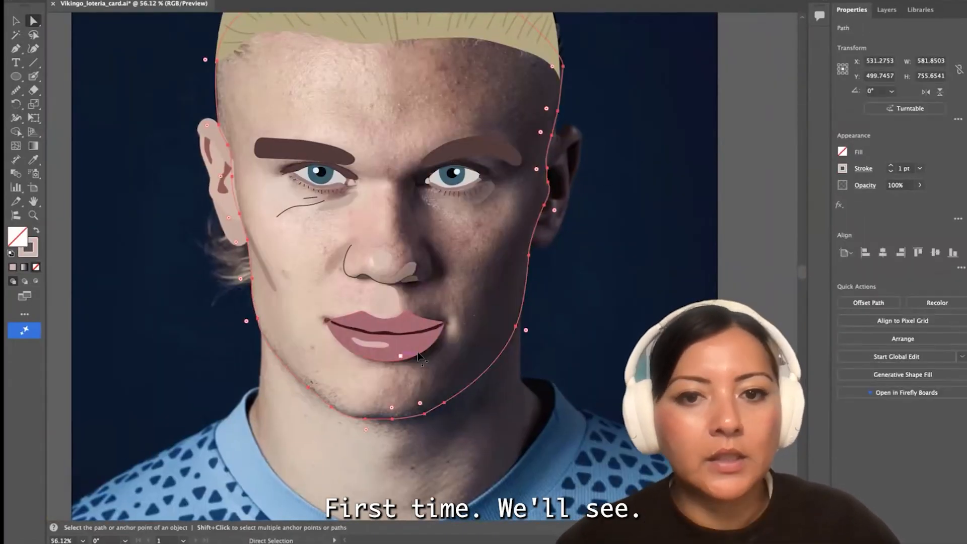
{"action": "scroll", "coordinate": [527, 220], "scroll_direction": "right", "scroll_amount": 3}
Trace the inner edge of the face's side shadow with the Pen tool, from the jaw up past the cheek and eye to the forehead
{"action": "left_click", "coordinate": [16, 49]}
{"action": "left_click", "coordinate": [419, 366]}
{"action": "left_click_drag", "start_coordinate": [388, 320], "coordinate": [389, 303]}
{"action": "scroll", "coordinate": [388, 318], "scroll_direction": "up", "scroll_amount": 3}
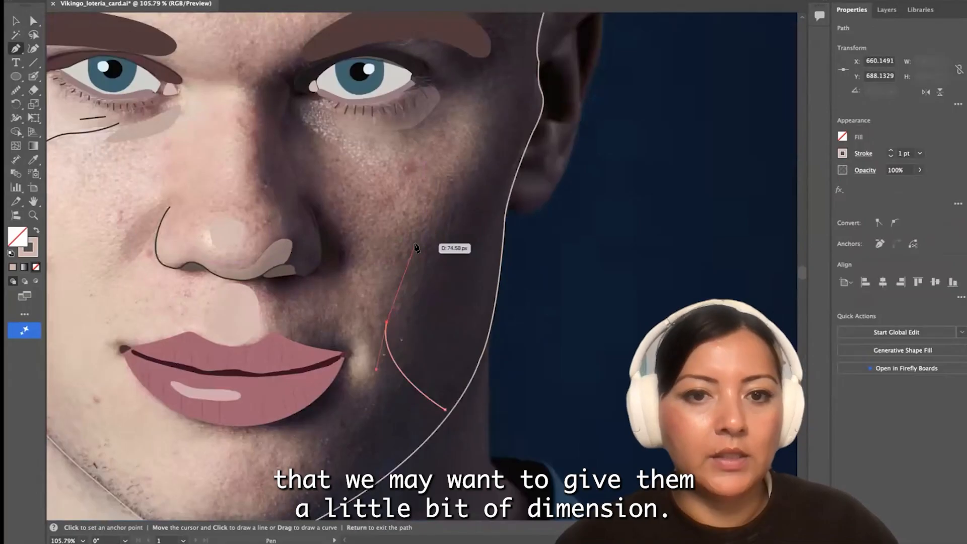
{"action": "left_click", "coordinate": [417, 243]}
{"action": "scroll", "coordinate": [419, 242], "scroll_direction": "right", "scroll_amount": 2}
{"action": "scroll", "coordinate": [419, 242], "scroll_direction": "up", "scroll_amount": 2}
{"action": "left_click_drag", "start_coordinate": [423, 222], "coordinate": [423, 199]}
{"action": "left_click", "coordinate": [424, 222]}
{"action": "left_click", "coordinate": [423, 166]}
{"action": "scroll", "coordinate": [419, 171], "scroll_direction": "up", "scroll_amount": 3}
{"action": "left_click", "coordinate": [400, 206]}
{"action": "left_click_drag", "start_coordinate": [363, 121], "coordinate": [378, 85]}
{"action": "scroll", "coordinate": [363, 121], "scroll_direction": "up", "scroll_amount": 3}
Continue the side shadow across the hairline and down the face's outer edge, closing the path at the jaw
{"action": "left_click", "coordinate": [396, 65]}
{"action": "left_click_drag", "start_coordinate": [473, 122], "coordinate": [426, 223]}
{"action": "left_click", "coordinate": [474, 124]}
{"action": "scroll", "coordinate": [474, 126], "scroll_direction": "up", "scroll_amount": 1}
{"action": "scroll", "coordinate": [471, 126], "scroll_direction": "down", "scroll_amount": 3}
{"action": "scroll", "coordinate": [441, 162], "scroll_direction": "down", "scroll_amount": 1}
{"action": "left_click_drag", "start_coordinate": [426, 235], "coordinate": [432, 210]}
{"action": "left_click_drag", "start_coordinate": [423, 259], "coordinate": [402, 361]}
{"action": "scroll", "coordinate": [404, 292], "scroll_direction": "down", "scroll_amount": 3}
{"action": "scroll", "coordinate": [415, 316], "scroll_direction": "down", "scroll_amount": 3}
{"action": "left_click", "coordinate": [401, 351]}
{"action": "key", "text": "a"}
{"action": "scroll", "coordinate": [390, 357], "scroll_direction": "down", "scroll_amount": 5}
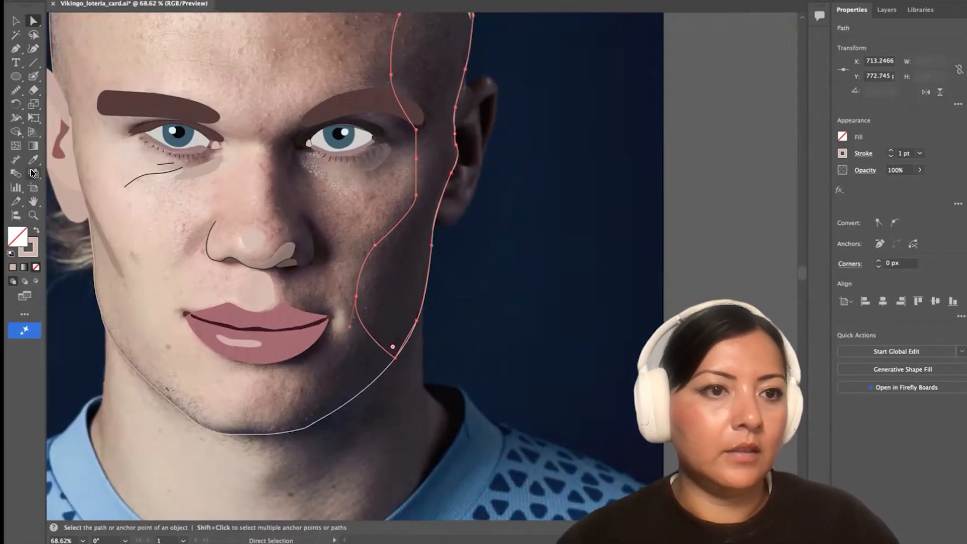
Fill the face's side shadow with #ccaa9e at 22% opacity, without a stroke, and restore the face shape's fill
{"action": "left_click", "coordinate": [34, 160]}
{"action": "left_click", "coordinate": [36, 231]}
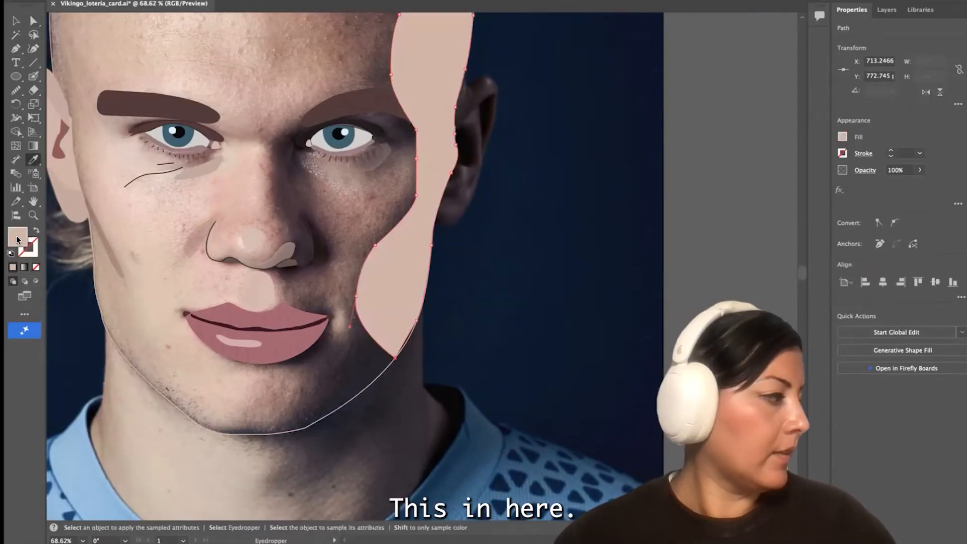
{"action": "double_click", "coordinate": [16, 235]}
{"action": "left_click", "coordinate": [561, 232]}
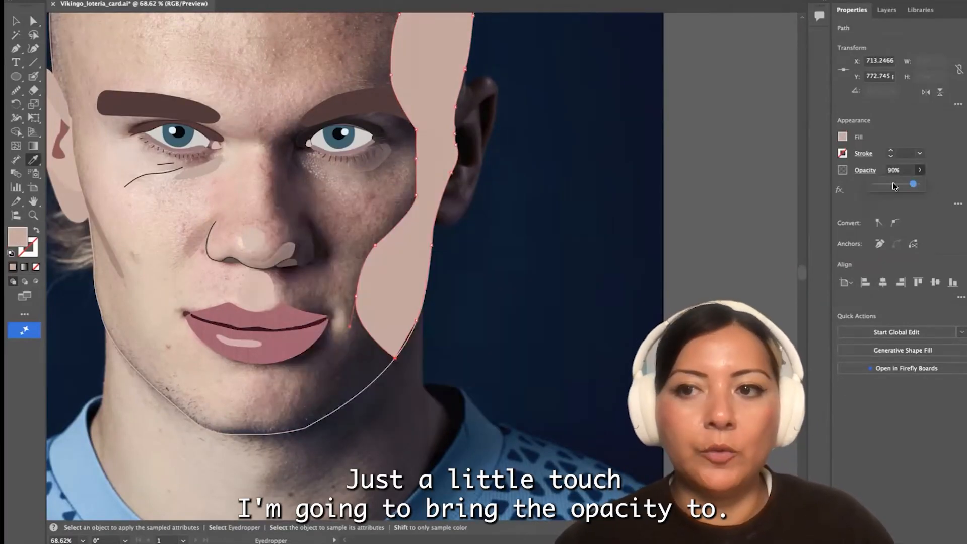
{"action": "left_click_drag", "start_coordinate": [895, 187], "coordinate": [886, 185]}
{"action": "left_click", "coordinate": [179, 417]}
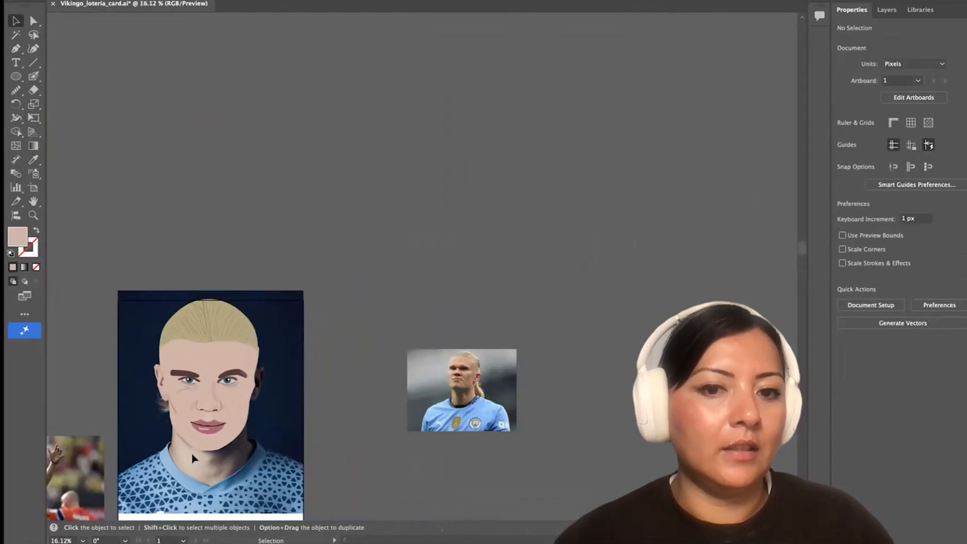
Check the portrait's overall tones and the shading along the side of the face
{"action": "scroll", "coordinate": [190, 458], "scroll_direction": "down", "scroll_amount": 3}
{"action": "scroll", "coordinate": [190, 457], "scroll_direction": "left", "scroll_amount": 4}
{"action": "scroll", "coordinate": [61, 363], "scroll_direction": "up", "scroll_amount": 5}
{"action": "scroll", "coordinate": [164, 264], "scroll_direction": "right", "scroll_amount": 8}
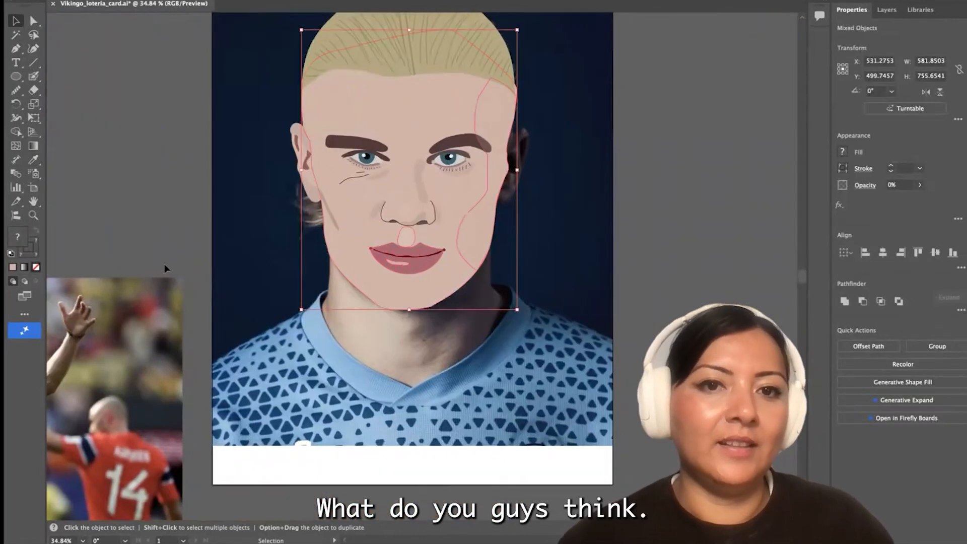
{"action": "left_click", "coordinate": [164, 264]}
{"action": "scroll", "coordinate": [316, 333], "scroll_direction": "right", "scroll_amount": 4}
{"action": "left_click", "coordinate": [330, 170]}
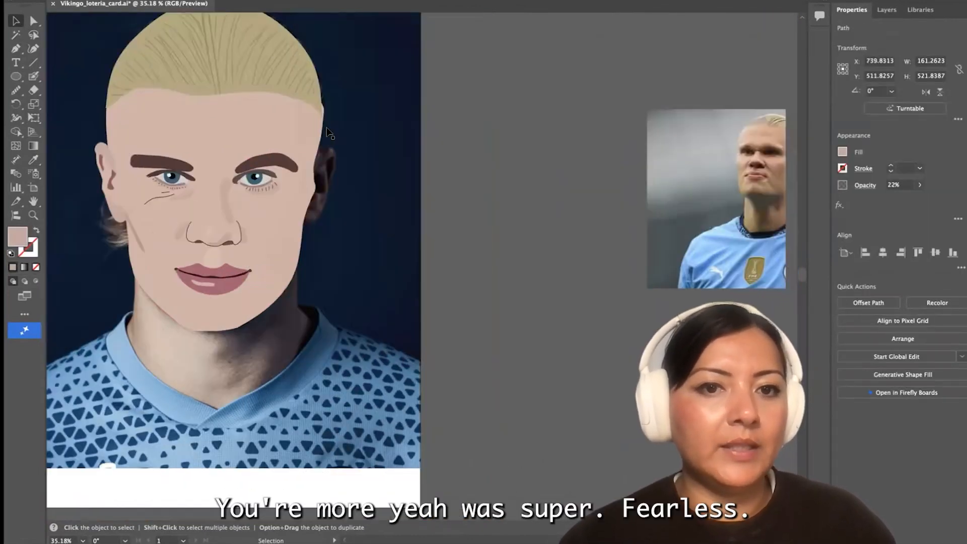
{"action": "scroll", "coordinate": [297, 187], "scroll_direction": "up", "scroll_amount": 5}
{"action": "left_click", "coordinate": [276, 186]}
Trace the upper tip of the shadowed ear as a closed shape with the Pen tool
{"action": "scroll", "coordinate": [277, 186], "scroll_direction": "right", "scroll_amount": 3}
{"action": "left_click", "coordinate": [16, 49]}
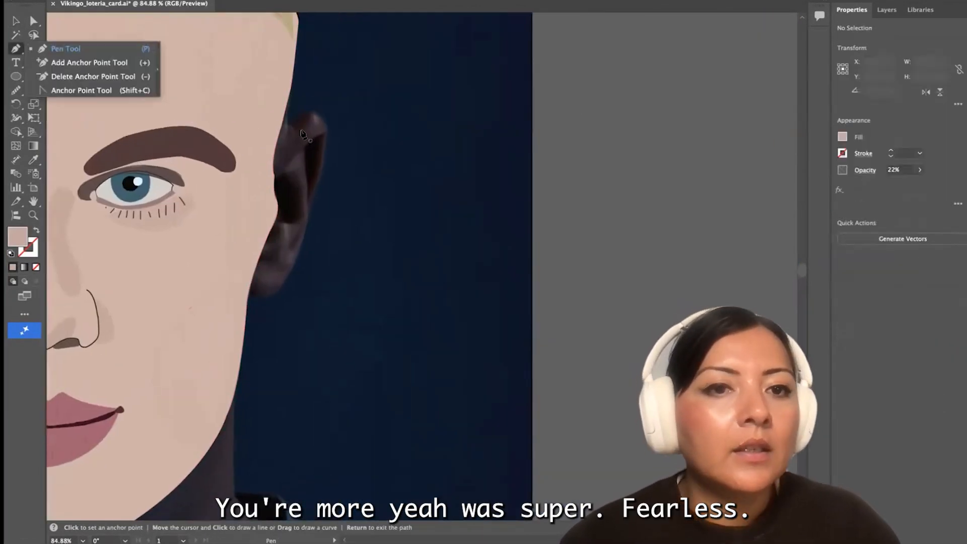
{"action": "scroll", "coordinate": [301, 130], "scroll_direction": "up", "scroll_amount": 5}
{"action": "left_click", "coordinate": [268, 114]}
{"action": "left_click_drag", "start_coordinate": [305, 89], "coordinate": [372, 116]}
{"action": "left_click", "coordinate": [305, 89]}
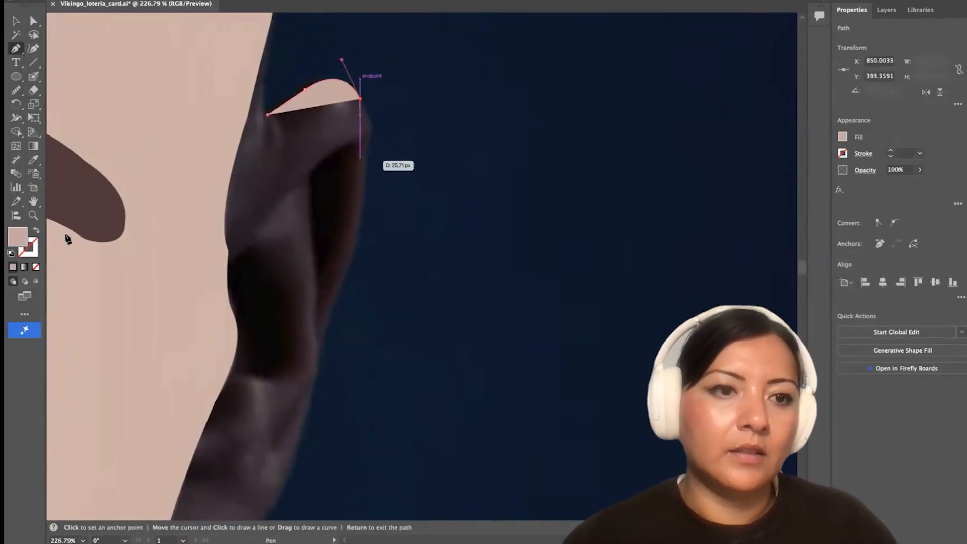
{"action": "key", "text": "shift+x"}
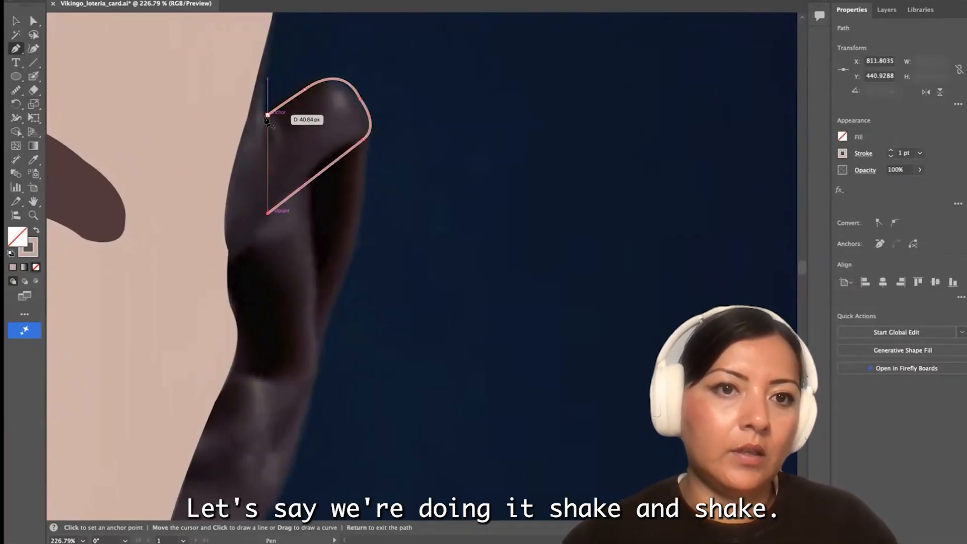
{"action": "left_click", "coordinate": [267, 116]}
Start a new path at the shadowed ear's lobe and set its stroke to bright orange-red #ff3c00
{"action": "scroll", "coordinate": [268, 121], "scroll_direction": "down", "scroll_amount": 5}
{"action": "scroll", "coordinate": [268, 121], "scroll_direction": "left", "scroll_amount": 4}
{"action": "key", "text": "i"}
{"action": "scroll", "coordinate": [402, 205], "scroll_direction": "up", "scroll_amount": 3}
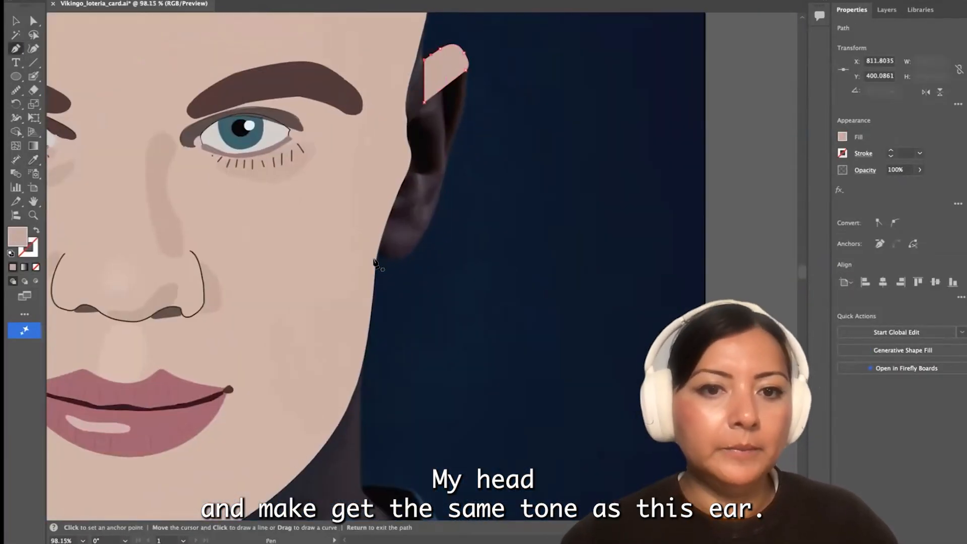
{"action": "left_click", "coordinate": [438, 230]}
{"action": "double_click", "coordinate": [29, 256]}
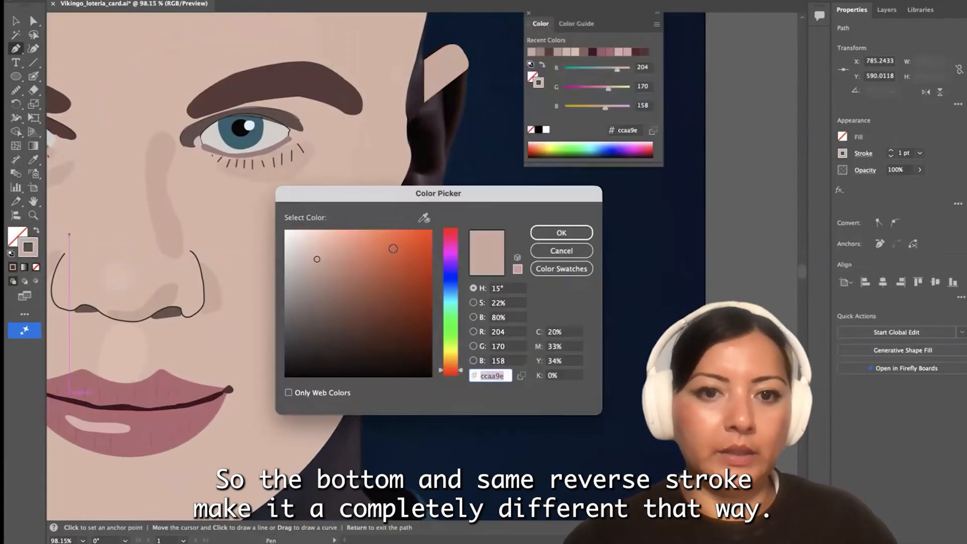
{"action": "left_click_drag", "start_coordinate": [393, 248], "coordinate": [476, 205]}
{"action": "left_click", "coordinate": [562, 233]}
Trace the shadowed ear's outer edge from the lobe up to its tip and close the path along the face
{"action": "scroll", "coordinate": [399, 257], "scroll_direction": "up", "scroll_amount": 4}
{"action": "scroll", "coordinate": [450, 233], "scroll_direction": "up", "scroll_amount": 3}
{"action": "scroll", "coordinate": [450, 233], "scroll_direction": "right", "scroll_amount": 4}
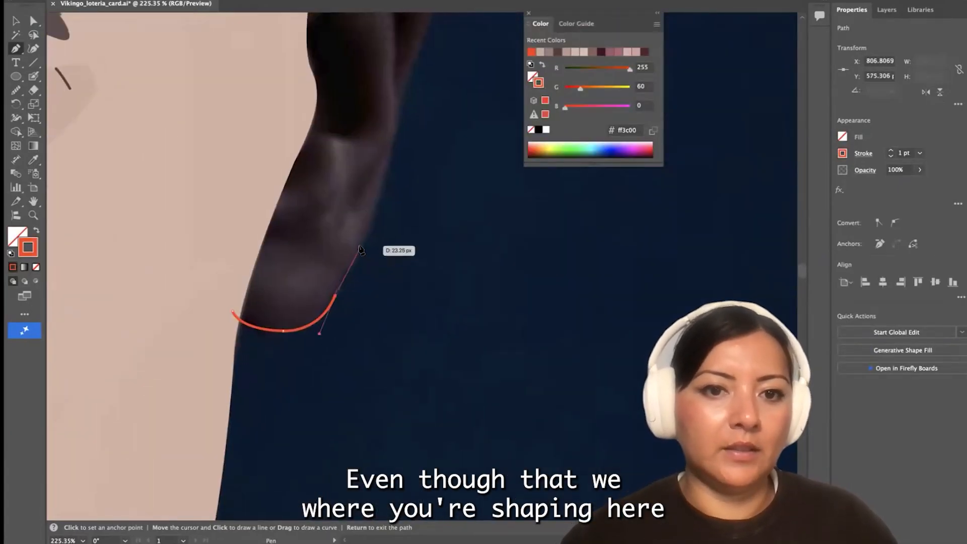
{"action": "left_click", "coordinate": [362, 246]}
{"action": "left_click_drag", "start_coordinate": [386, 157], "coordinate": [386, 156]}
{"action": "scroll", "coordinate": [387, 171], "scroll_direction": "up", "scroll_amount": 3}
{"action": "left_click", "coordinate": [392, 196]}
{"action": "scroll", "coordinate": [390, 189], "scroll_direction": "down", "scroll_amount": 1}
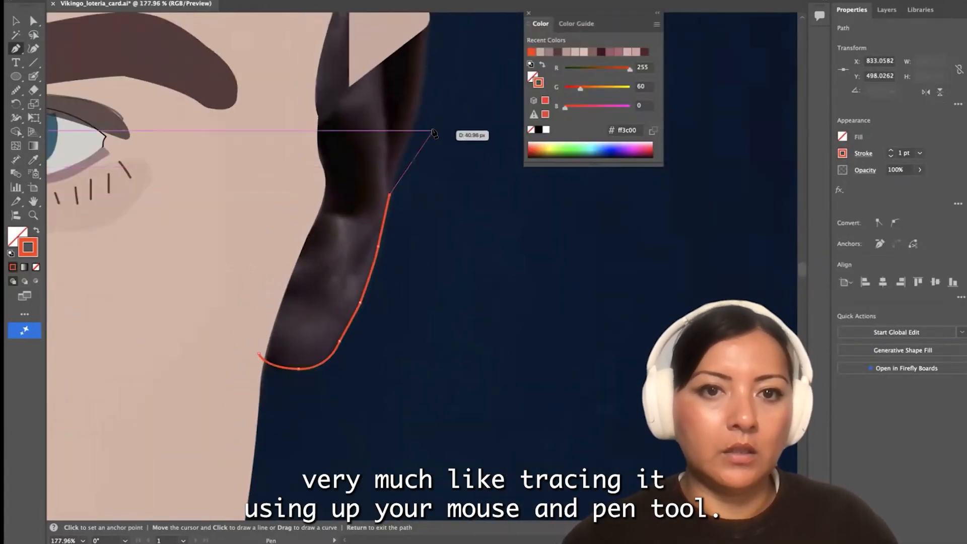
{"action": "left_click_drag", "start_coordinate": [426, 64], "coordinate": [429, 41]}
{"action": "scroll", "coordinate": [427, 51], "scroll_direction": "down", "scroll_amount": 2}
{"action": "scroll", "coordinate": [427, 56], "scroll_direction": "up", "scroll_amount": 4}
{"action": "left_click_drag", "start_coordinate": [404, 155], "coordinate": [388, 154]}
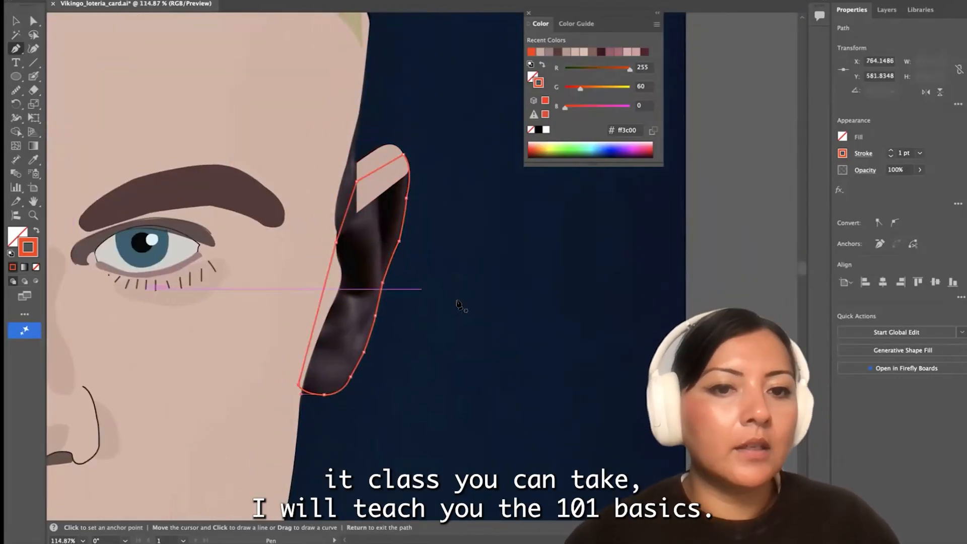
Trace the dark hollow in the middle of the ear as a closed shape
{"action": "scroll", "coordinate": [458, 301], "scroll_direction": "up", "scroll_amount": 3}
{"action": "left_click", "coordinate": [256, 288]}
{"action": "left_click", "coordinate": [280, 291]}
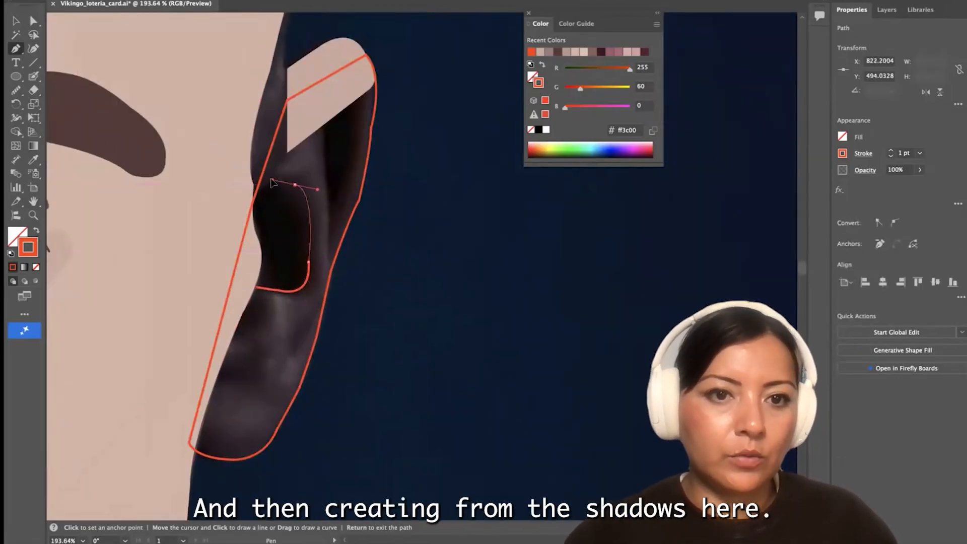
{"action": "left_click", "coordinate": [247, 211]}
{"action": "scroll", "coordinate": [257, 288], "scroll_direction": "down", "scroll_amount": 1}
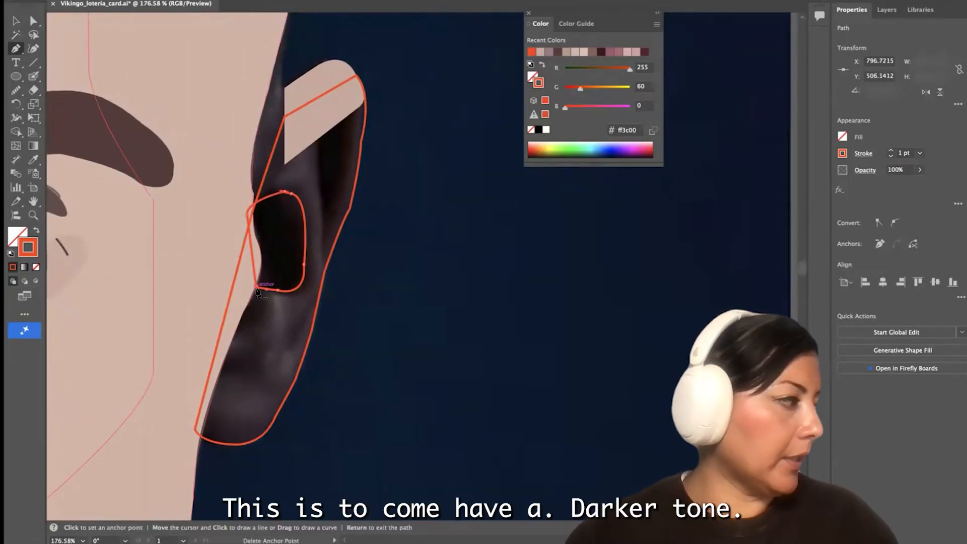
Fill the ear hollow with the muted skin tone #bf9e94, without a stroke
{"action": "left_click", "coordinate": [33, 160]}
{"action": "left_click", "coordinate": [126, 217]}
{"action": "double_click", "coordinate": [18, 237]}
{"action": "left_click", "coordinate": [558, 232]}
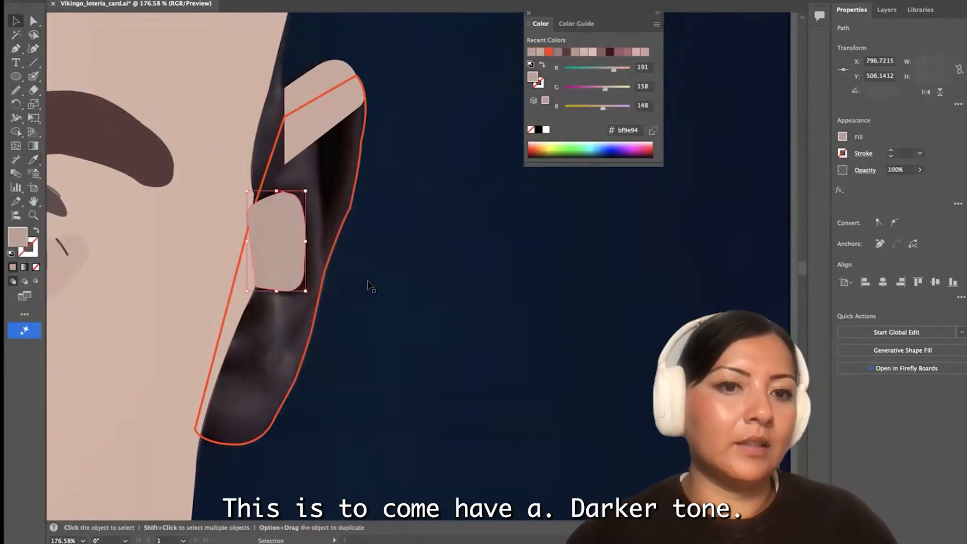
Draw a second shadow along the ear's outer fold and color both ear shadows #9d5957, sampled from the opposite ear
{"action": "key", "text": "p"}
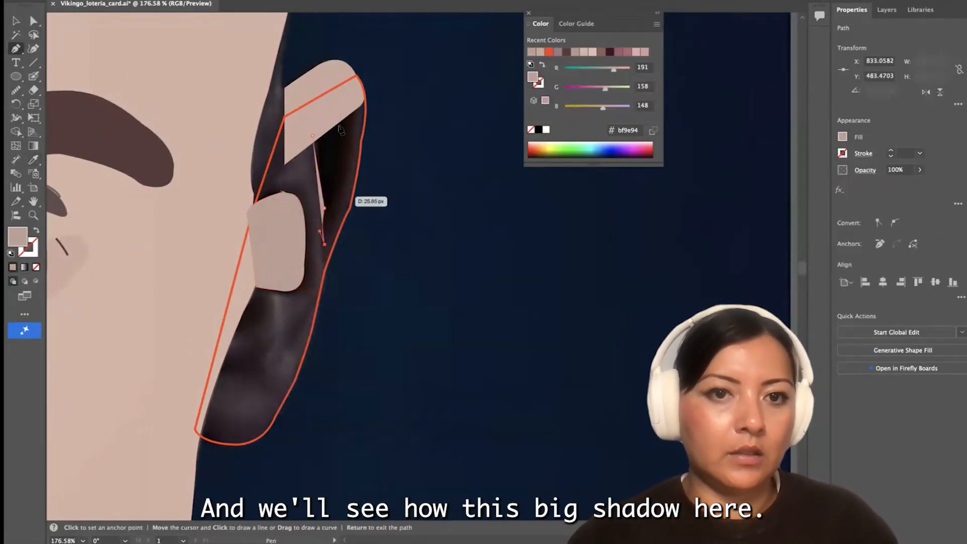
{"action": "key", "text": "v"}
{"action": "scroll", "coordinate": [312, 151], "scroll_direction": "down", "scroll_amount": 8}
{"action": "left_click", "coordinate": [324, 195], "text": "shift"}
{"action": "scroll", "coordinate": [302, 202], "scroll_direction": "down", "scroll_amount": 7}
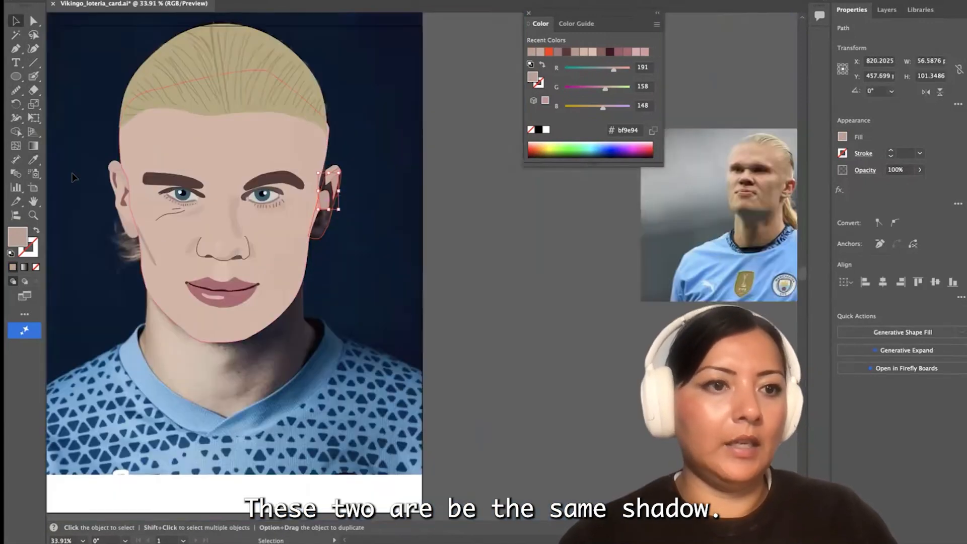
{"action": "key", "text": "i"}
{"action": "scroll", "coordinate": [97, 266], "scroll_direction": "left", "scroll_amount": 5}
{"action": "scroll", "coordinate": [87, 264], "scroll_direction": "down", "scroll_amount": 6}
{"action": "scroll", "coordinate": [86, 264], "scroll_direction": "right", "scroll_amount": 4}
{"action": "scroll", "coordinate": [233, 184], "scroll_direction": "up", "scroll_amount": 7}
{"action": "left_click", "coordinate": [259, 155]}
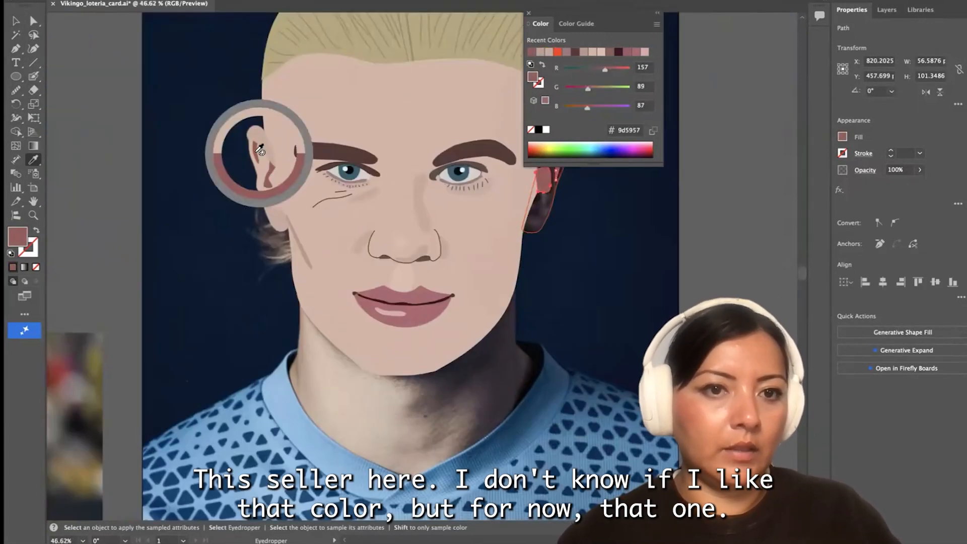
Fill the orange-red ear outline with the skin tone sampled from the opposite ear
{"action": "key", "text": "v"}
{"action": "scroll", "coordinate": [268, 261], "scroll_direction": "right", "scroll_amount": 2}
{"action": "scroll", "coordinate": [269, 261], "scroll_direction": "right", "scroll_amount": 3}
{"action": "scroll", "coordinate": [269, 261], "scroll_direction": "up", "scroll_amount": 2}
{"action": "left_click", "coordinate": [435, 258]}
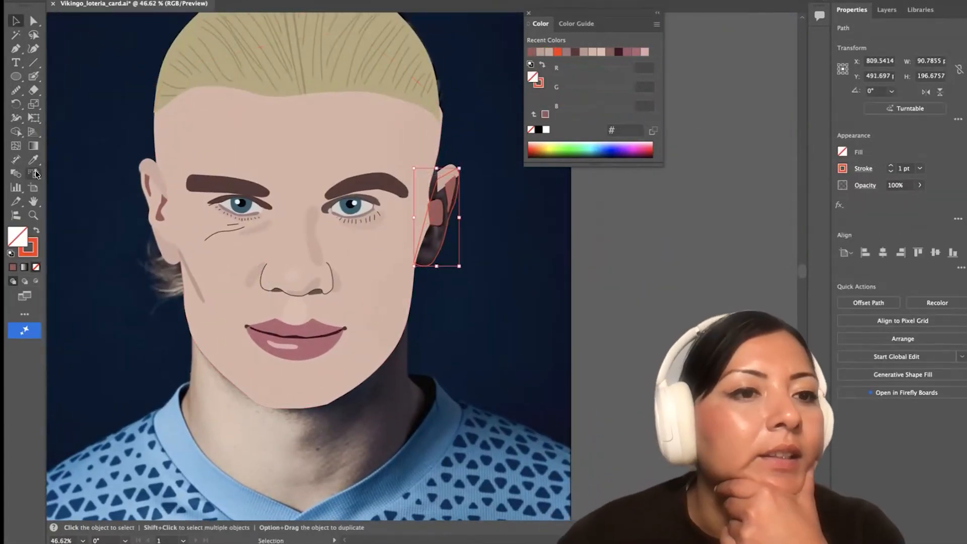
{"action": "key", "text": "i"}
{"action": "left_click", "coordinate": [160, 229]}
Move the anchors along the face's edge outward to cover the dark gap beside the ear
{"action": "scroll", "coordinate": [450, 176], "scroll_direction": "up", "scroll_amount": 5}
{"action": "left_click", "coordinate": [434, 164]}
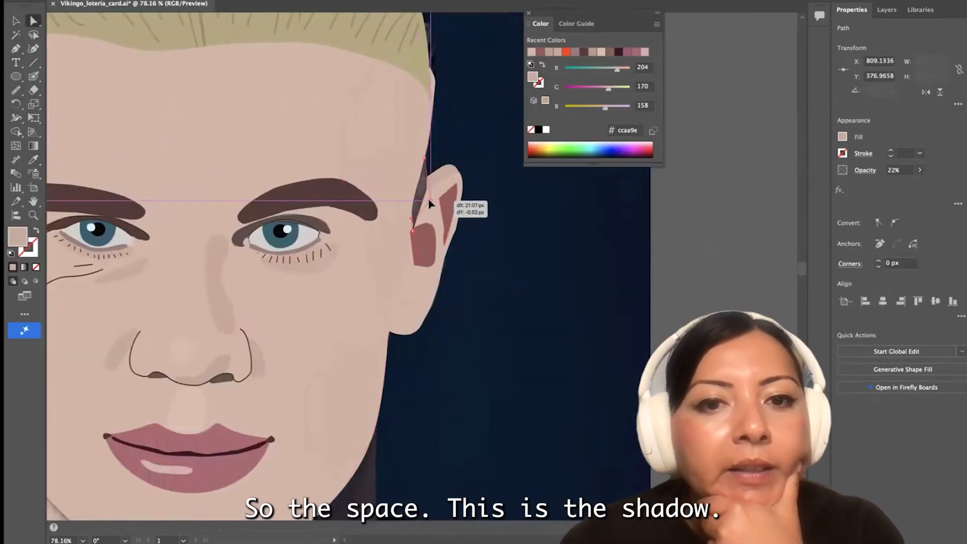
{"action": "left_click", "coordinate": [429, 199]}
{"action": "scroll", "coordinate": [428, 199], "scroll_direction": "up", "scroll_amount": 5}
{"action": "left_click", "coordinate": [410, 158]}
{"action": "left_click_drag", "start_coordinate": [410, 159], "coordinate": [424, 180]}
{"action": "scroll", "coordinate": [406, 254], "scroll_direction": "up", "scroll_amount": 5}
{"action": "left_click_drag", "start_coordinate": [387, 232], "coordinate": [397, 241]}
{"action": "left_click", "coordinate": [372, 273]}
{"action": "left_click_drag", "start_coordinate": [371, 274], "coordinate": [381, 267]}
Adjust the upper anchors of the shadow in the ear's hollow to round its top edge
{"action": "scroll", "coordinate": [430, 245], "scroll_direction": "up", "scroll_amount": 5}
{"action": "mouse_move", "coordinate": [470, 202]}
{"action": "left_mouse_down"}
{"action": "mouse_move", "coordinate": [427, 209]}
{"action": "mouse_move", "coordinate": [477, 200]}
{"action": "left_mouse_up"}
{"action": "key", "text": "super+z"}
{"action": "left_click_drag", "start_coordinate": [402, 190], "coordinate": [457, 203]}
{"action": "scroll", "coordinate": [458, 202], "scroll_direction": "down", "scroll_amount": 5}
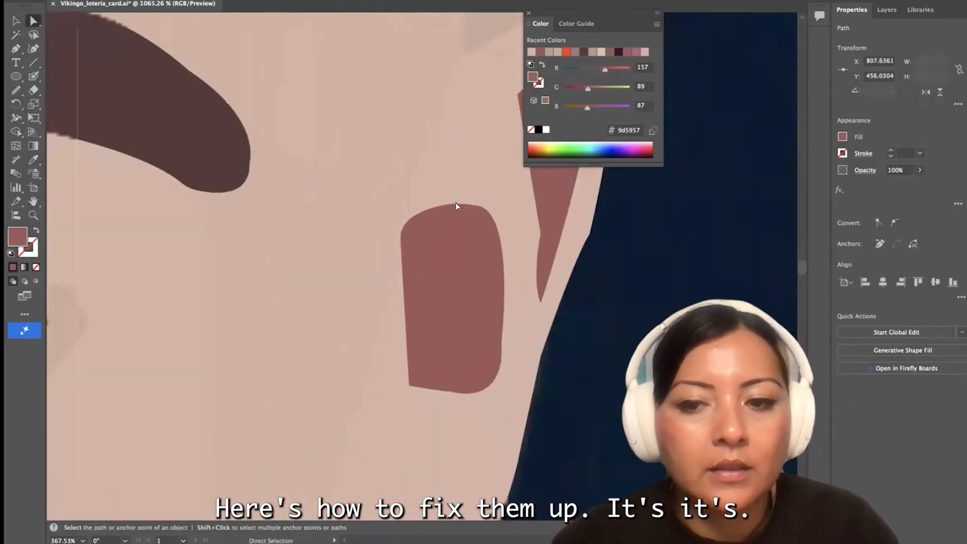
Smooth the outer edge of the ear with the Smooth tool
{"action": "scroll", "coordinate": [457, 203], "scroll_direction": "down", "scroll_amount": 2}
{"action": "left_click", "coordinate": [525, 311]}
{"action": "left_click", "coordinate": [16, 90]}
{"action": "left_click", "coordinate": [61, 117]}
{"action": "left_click_drag", "start_coordinate": [540, 222], "coordinate": [533, 266]}
{"action": "scroll", "coordinate": [490, 310], "scroll_direction": "down", "scroll_amount": 5}
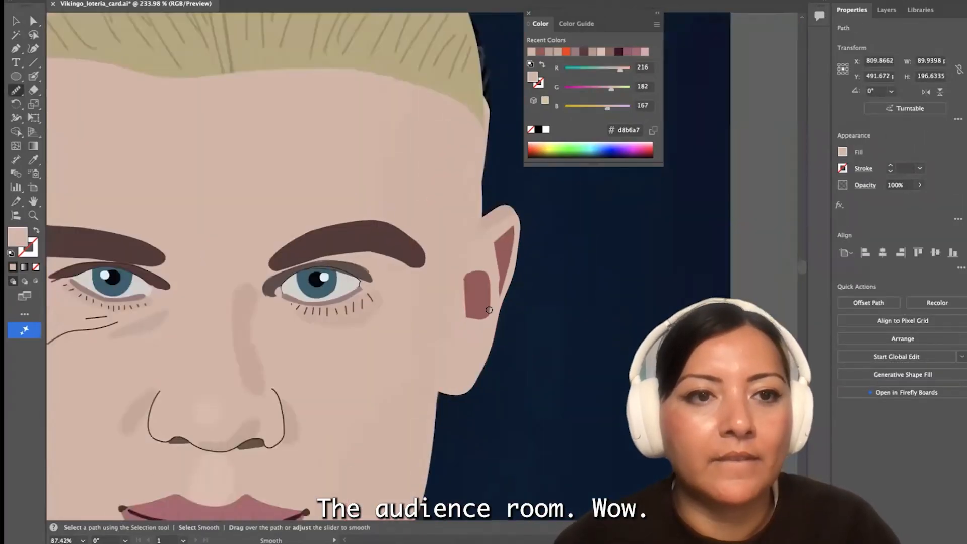
{"action": "scroll", "coordinate": [490, 310], "scroll_direction": "down", "scroll_amount": 5}
Color both upper eyelids dark #24181c and lower their opacity to 36%
{"action": "left_click", "coordinate": [16, 21]}
{"action": "scroll", "coordinate": [237, 285], "scroll_direction": "up", "scroll_amount": 8}
{"action": "left_click", "coordinate": [254, 289]}
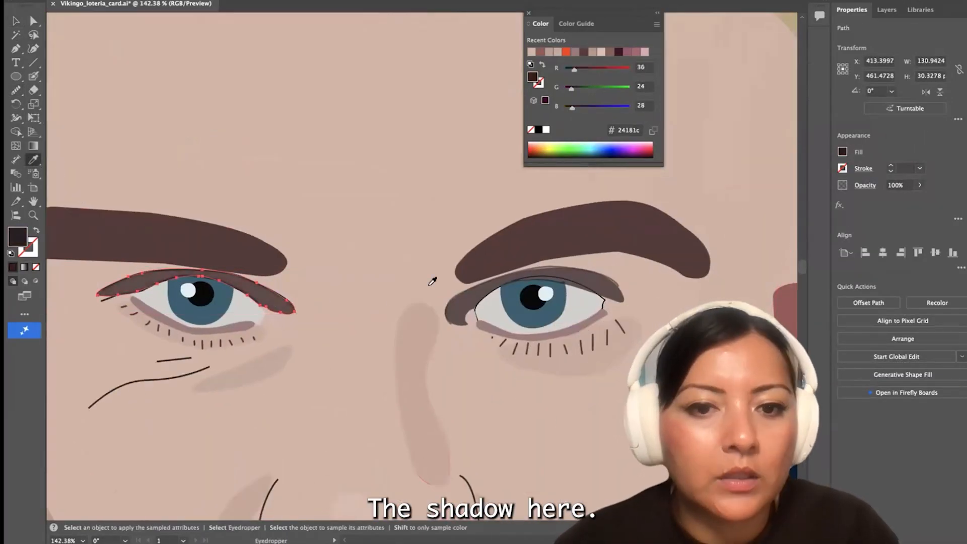
{"action": "key", "text": "q"}
{"action": "left_click", "coordinate": [464, 299]}
{"action": "left_click", "coordinate": [457, 301]}
{"action": "left_click", "coordinate": [272, 301], "text": "shift"}
{"action": "left_click", "coordinate": [920, 185]}
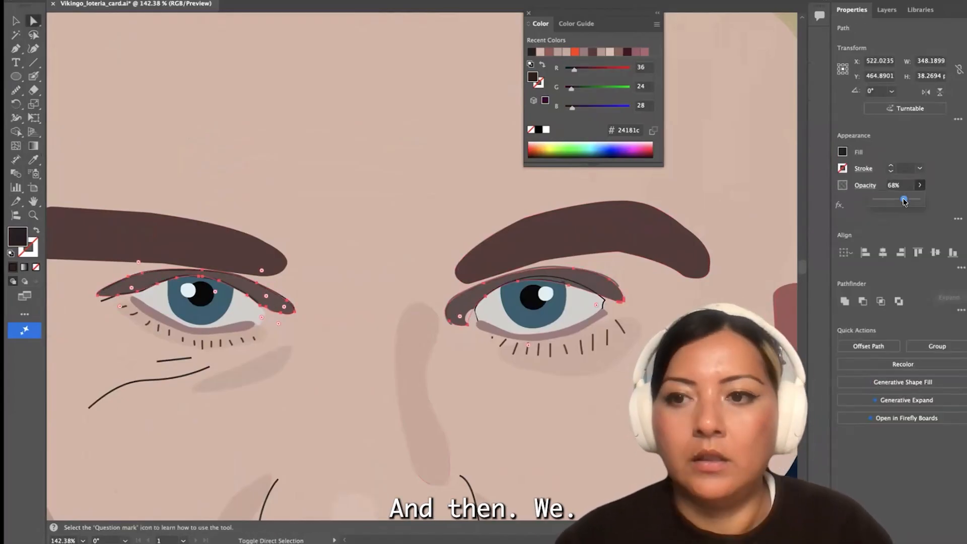
{"action": "left_click_drag", "start_coordinate": [905, 200], "coordinate": [889, 199]}
{"action": "left_click", "coordinate": [239, 341]}
Move the anchors at the iris's upper outer corner to follow the edge of the eyelid shadow
{"action": "scroll", "coordinate": [241, 345], "scroll_direction": "down", "scroll_amount": 2}
{"action": "scroll", "coordinate": [507, 301], "scroll_direction": "up", "scroll_amount": 8}
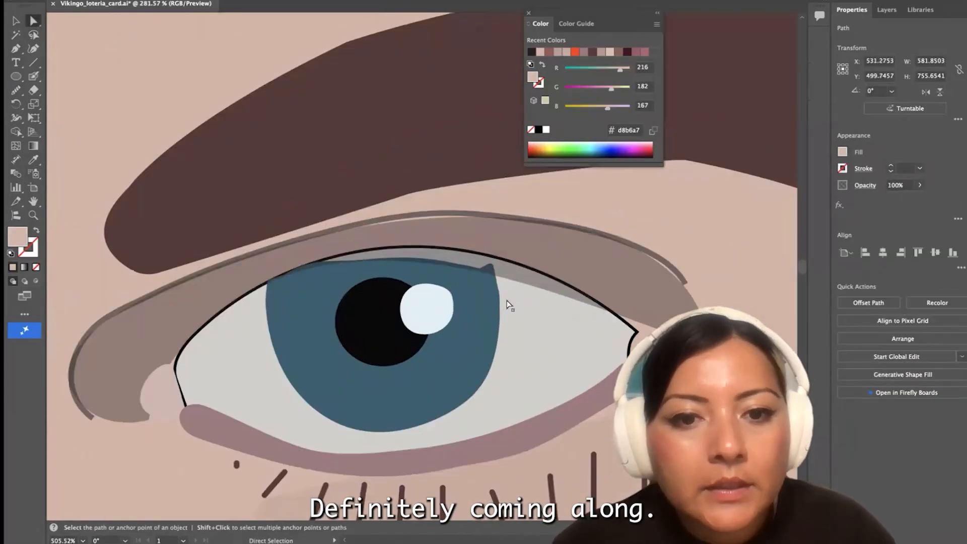
{"action": "left_click", "coordinate": [494, 238]}
{"action": "scroll", "coordinate": [496, 262], "scroll_direction": "up", "scroll_amount": 4}
{"action": "left_click_drag", "start_coordinate": [495, 215], "coordinate": [443, 238]}
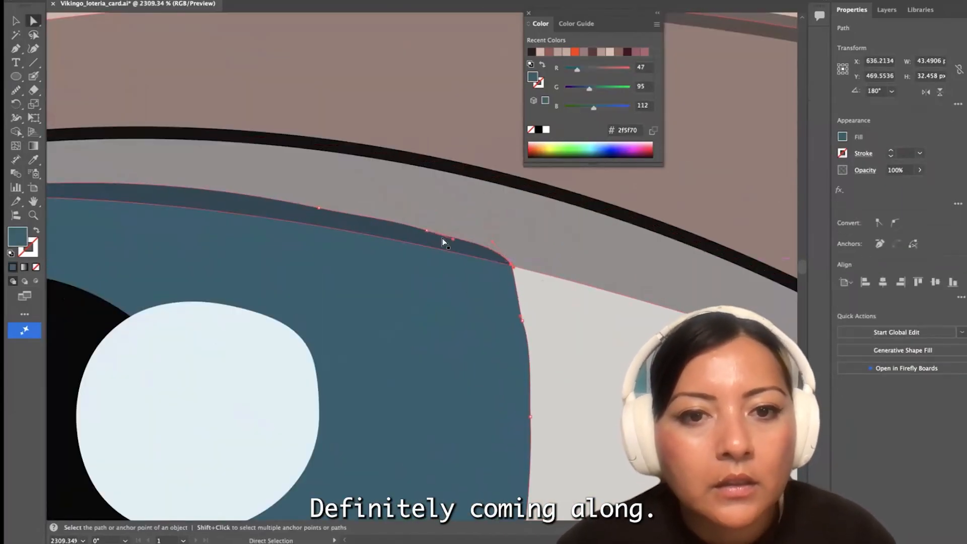
{"action": "scroll", "coordinate": [316, 224], "scroll_direction": "left", "scroll_amount": 5}
{"action": "left_click_drag", "start_coordinate": [646, 275], "coordinate": [646, 277]}
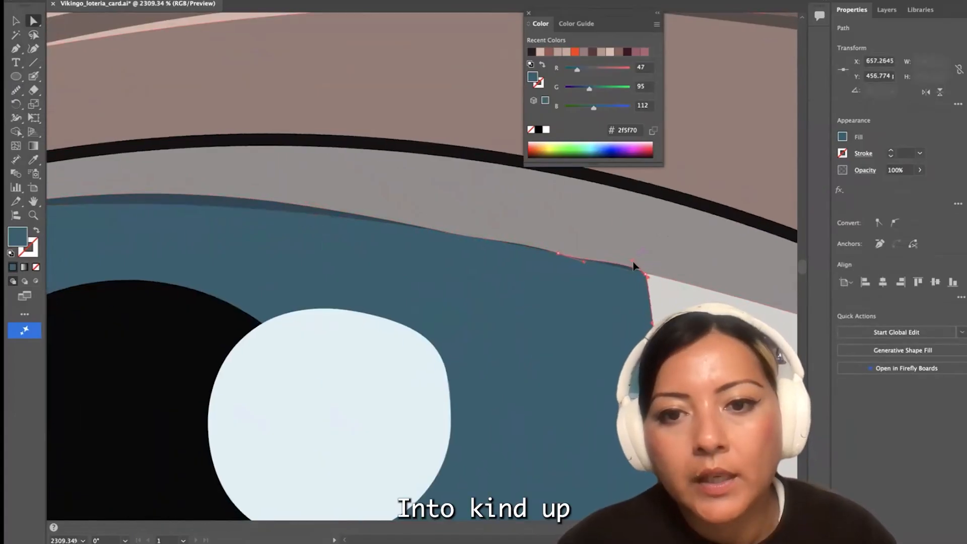
Shift the anchors along the iris's top edge and inner corner to fit beneath the dark lid line
{"action": "scroll", "coordinate": [344, 193], "scroll_direction": "left", "scroll_amount": 10}
{"action": "scroll", "coordinate": [464, 182], "scroll_direction": "left", "scroll_amount": 6}
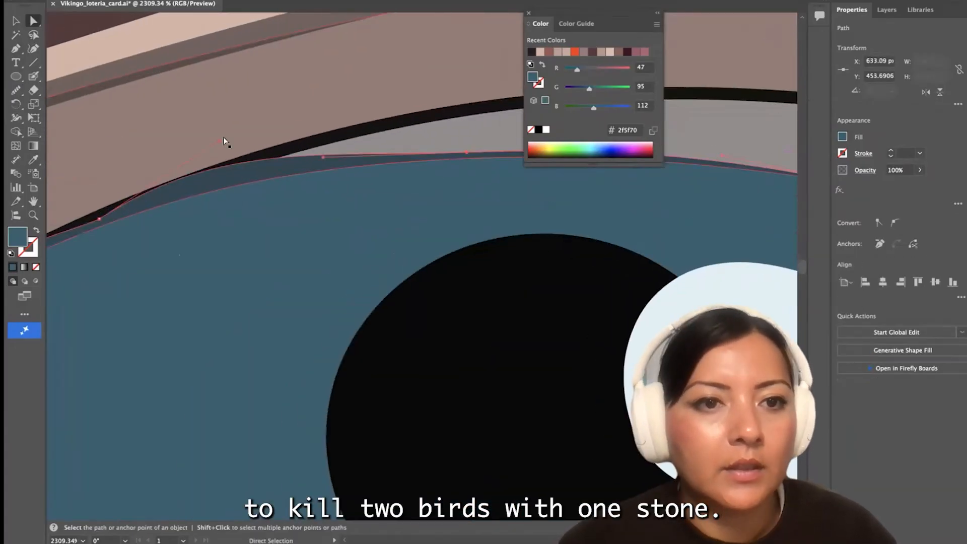
{"action": "scroll", "coordinate": [101, 223], "scroll_direction": "down", "scroll_amount": 5}
{"action": "scroll", "coordinate": [119, 274], "scroll_direction": "up", "scroll_amount": 5}
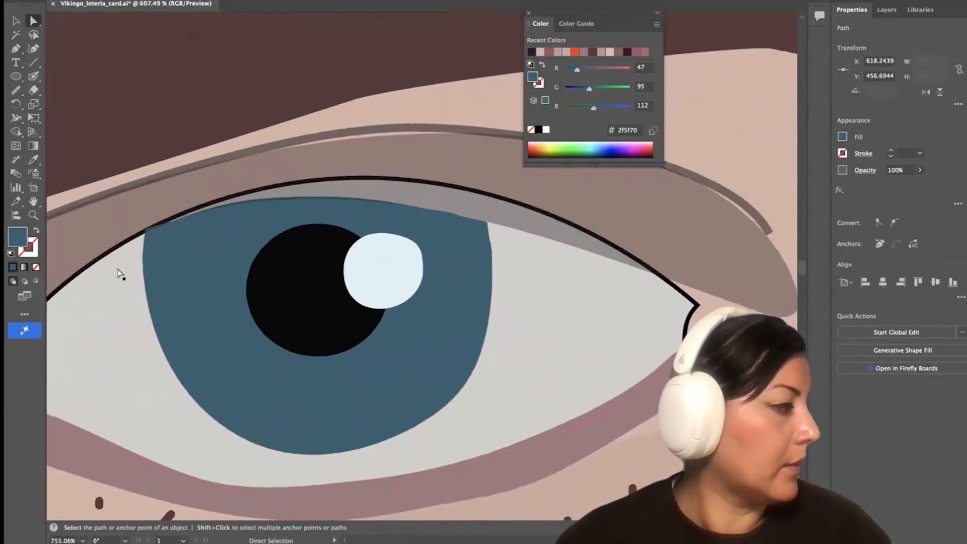
{"action": "left_click_drag", "start_coordinate": [138, 168], "coordinate": [138, 169]}
{"action": "left_click", "coordinate": [239, 117]}
{"action": "scroll", "coordinate": [241, 114], "scroll_direction": "down", "scroll_amount": 6}
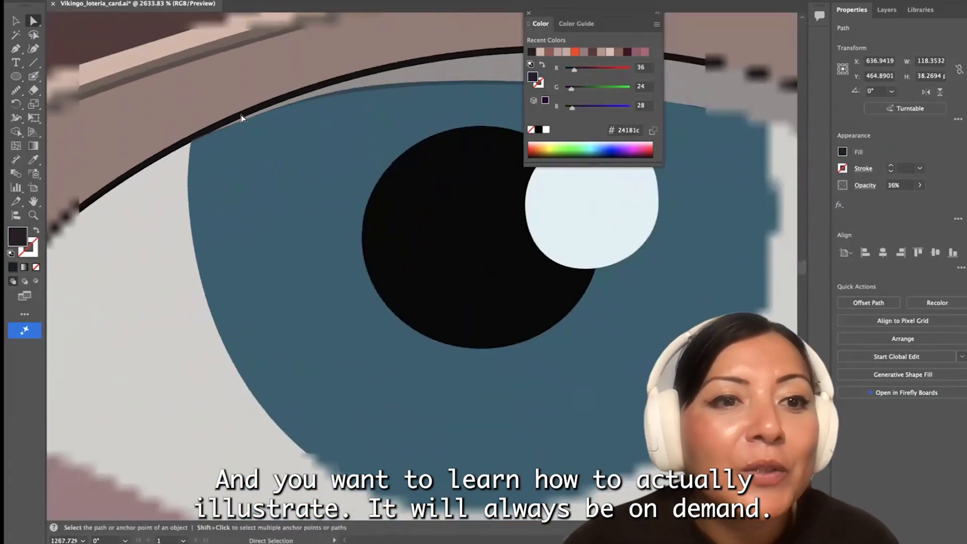
{"action": "left_click", "coordinate": [322, 360]}
{"action": "scroll", "coordinate": [330, 360], "scroll_direction": "down", "scroll_amount": 3}
{"action": "left_click", "coordinate": [437, 459]}
{"action": "scroll", "coordinate": [437, 459], "scroll_direction": "down", "scroll_amount": 4}
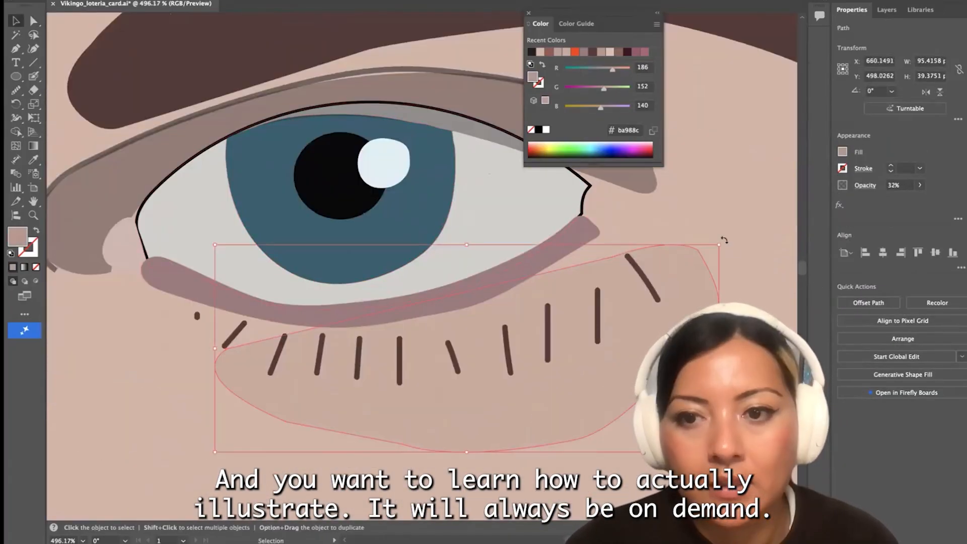
{"action": "scroll", "coordinate": [724, 241], "scroll_direction": "down", "scroll_amount": 5}
{"action": "scroll", "coordinate": [483, 322], "scroll_direction": "down", "scroll_amount": 3}
{"action": "scroll", "coordinate": [504, 366], "scroll_direction": "right", "scroll_amount": 4}
{"action": "left_click", "coordinate": [504, 366]}
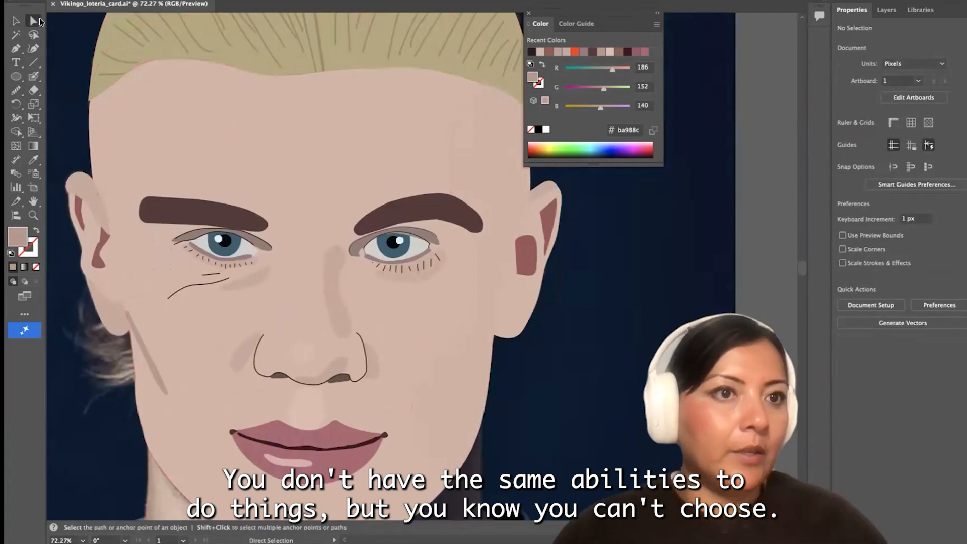
{"action": "left_click", "coordinate": [406, 199]}
{"action": "scroll", "coordinate": [397, 202], "scroll_direction": "up", "scroll_amount": 5}
{"action": "left_click", "coordinate": [359, 210]}
{"action": "left_click_drag", "start_coordinate": [364, 225], "coordinate": [380, 280]}
{"action": "left_click", "coordinate": [307, 165]}
{"action": "scroll", "coordinate": [307, 164], "scroll_direction": "down", "scroll_amount": 4}
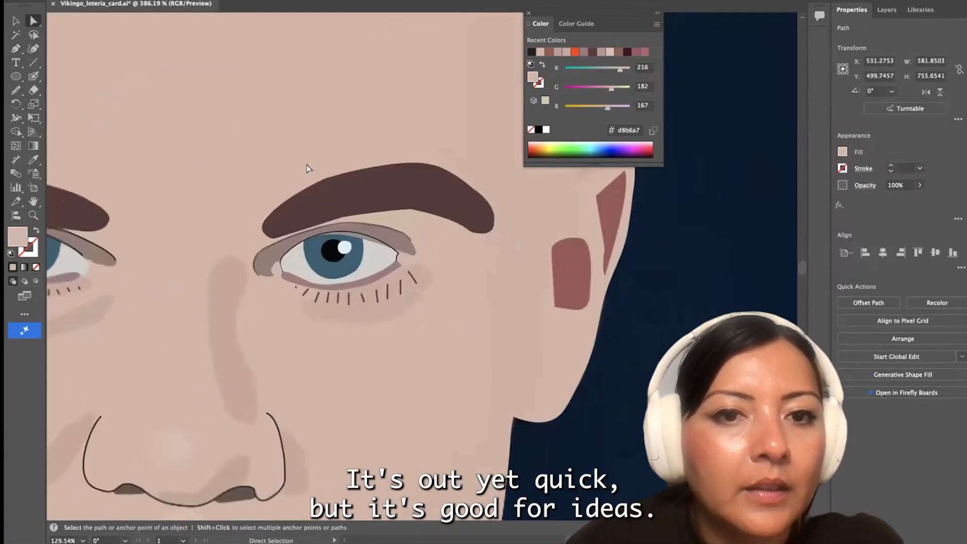
Outline the spiky hair tuft beside the jaw, beneath the ear, as a closed shape with the Pen tool
{"action": "scroll", "coordinate": [307, 165], "scroll_direction": "down", "scroll_amount": 5}
{"action": "left_click", "coordinate": [16, 21]}
{"action": "left_click", "coordinate": [81, 36]}
{"action": "scroll", "coordinate": [184, 209], "scroll_direction": "up", "scroll_amount": 5}
{"action": "left_click", "coordinate": [15, 49]}
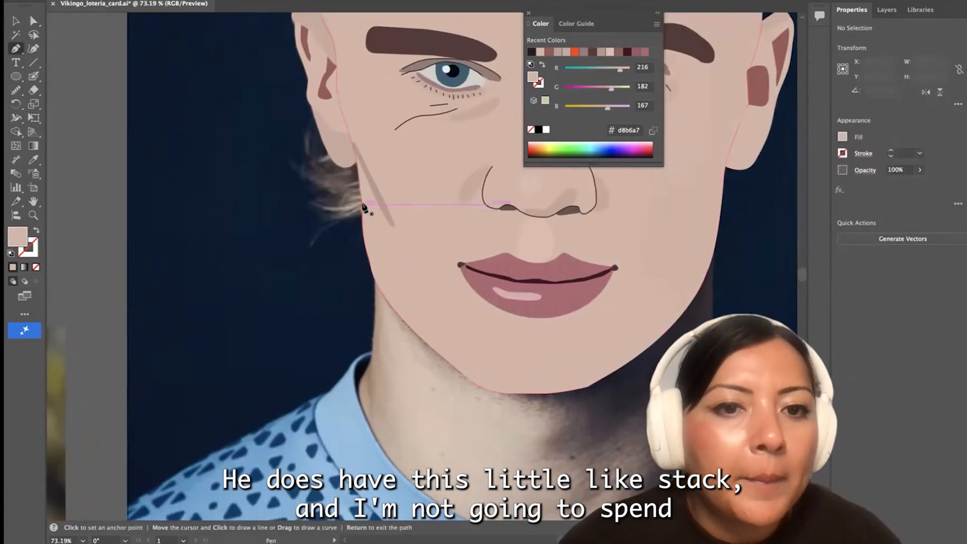
{"action": "left_click", "coordinate": [362, 204]}
{"action": "left_click_drag", "start_coordinate": [311, 236], "coordinate": [278, 233]}
{"action": "left_click", "coordinate": [311, 236]}
{"action": "left_click_drag", "start_coordinate": [336, 212], "coordinate": [336, 204]}
{"action": "left_click", "coordinate": [37, 230]}
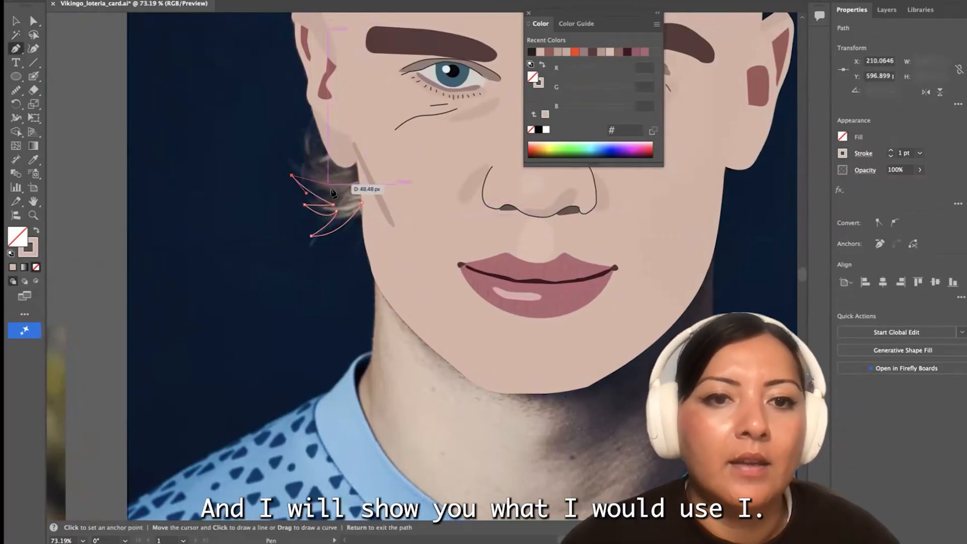
{"action": "left_click_drag", "start_coordinate": [358, 147], "coordinate": [367, 144]}
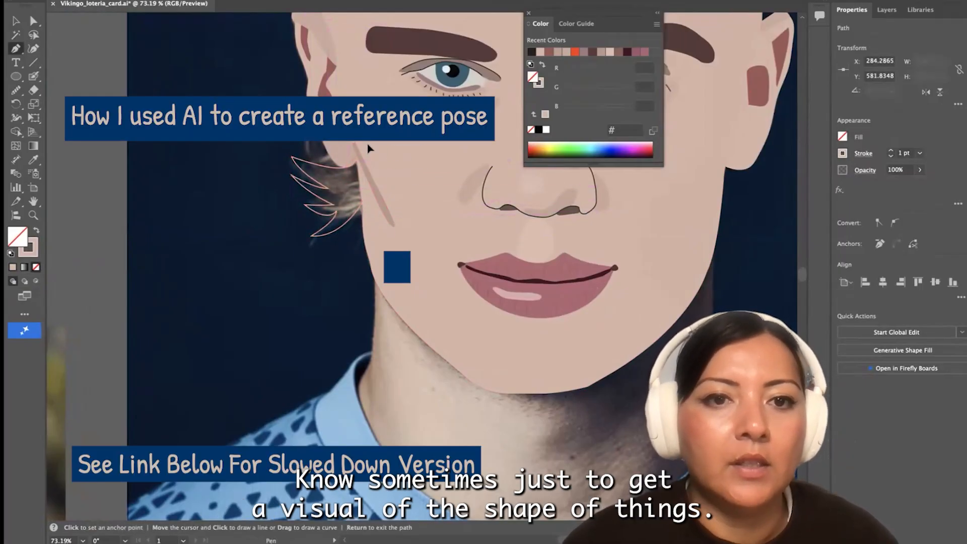
{"action": "left_click", "coordinate": [361, 204]}
Fill the hair tuft with the blond #b7a97b sampled from the hair on top of the head
{"action": "scroll", "coordinate": [362, 204], "scroll_direction": "down", "scroll_amount": 5}
{"action": "key", "text": "i"}
{"action": "left_click", "coordinate": [359, 45]}
{"action": "key", "text": "v"}
{"action": "scroll", "coordinate": [282, 222], "scroll_direction": "down", "scroll_amount": 4}
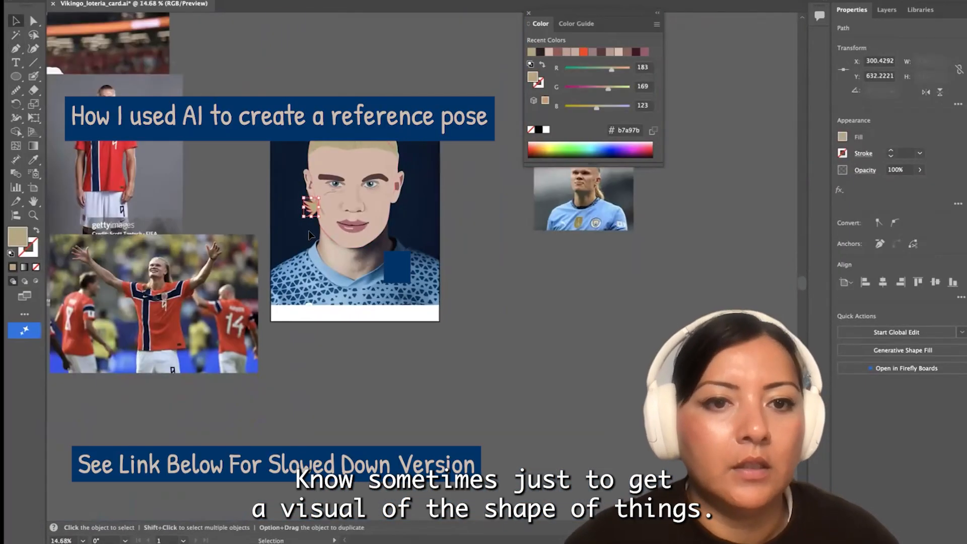
{"action": "left_click", "coordinate": [337, 354]}
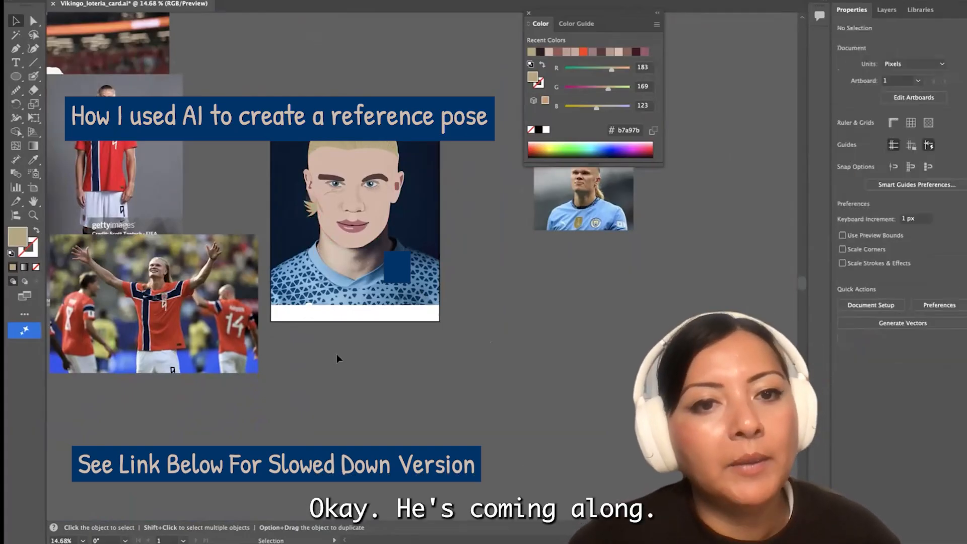
Unlock the Background layer and arrange the horned-helmet and full-length kit photos side by side beneath the portrait
{"action": "scroll", "coordinate": [320, 311], "scroll_direction": "up", "scroll_amount": 1}
{"action": "scroll", "coordinate": [320, 311], "scroll_direction": "down", "scroll_amount": 6}
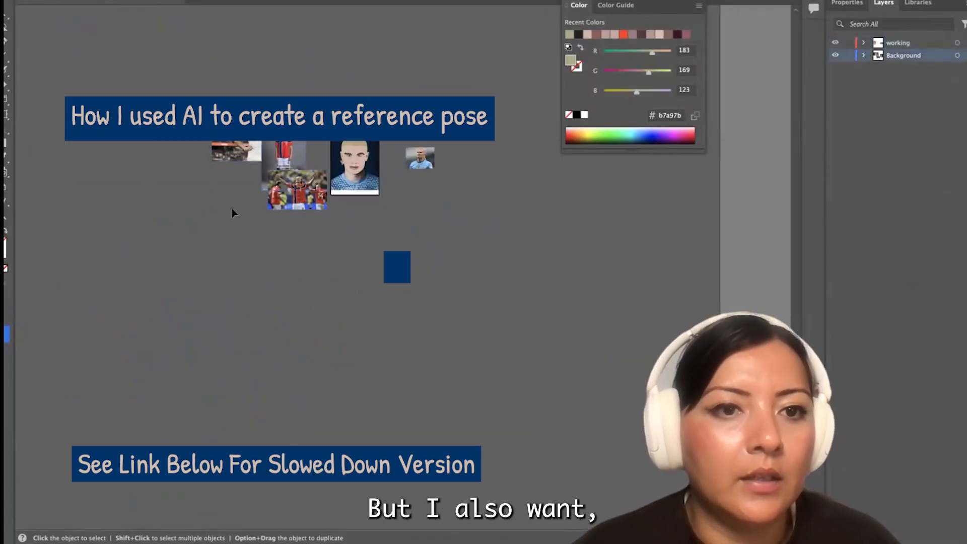
{"action": "left_click_drag", "start_coordinate": [223, 119], "coordinate": [334, 215]}
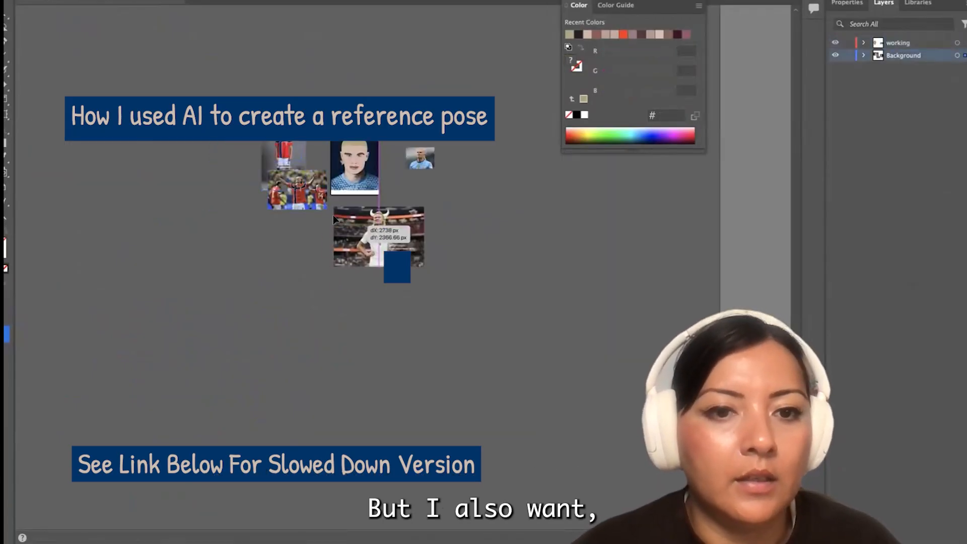
{"action": "scroll", "coordinate": [334, 215], "scroll_direction": "up", "scroll_amount": 4}
{"action": "left_click_drag", "start_coordinate": [197, 165], "coordinate": [110, 171]}
{"action": "left_click_drag", "start_coordinate": [416, 252], "coordinate": [388, 251]}
{"action": "scroll", "coordinate": [347, 255], "scroll_direction": "down", "scroll_amount": 2}
{"action": "left_click_drag", "start_coordinate": [264, 118], "coordinate": [325, 226]}
{"action": "scroll", "coordinate": [325, 245], "scroll_direction": "up", "scroll_amount": 5}
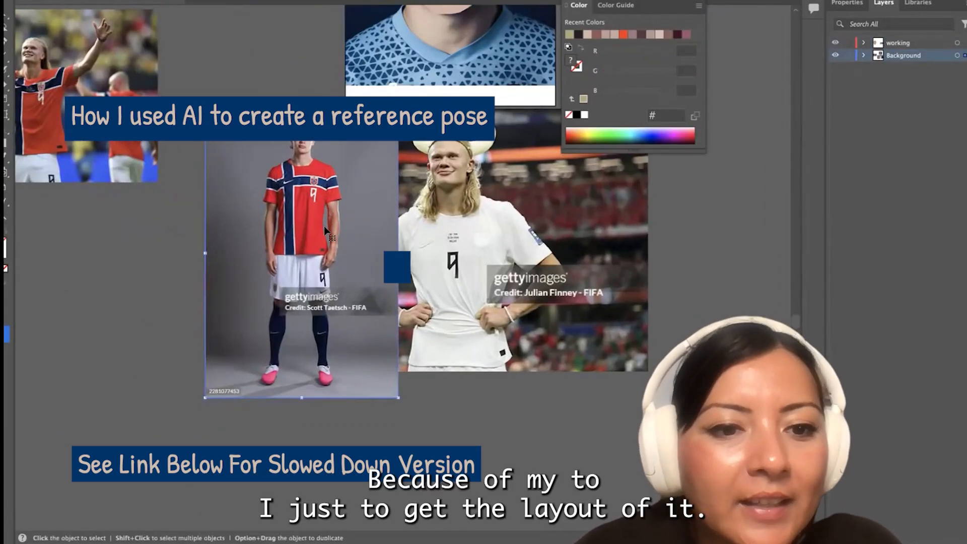
{"action": "scroll", "coordinate": [324, 225], "scroll_direction": "right", "scroll_amount": 3}
{"action": "scroll", "coordinate": [385, 172], "scroll_direction": "down", "scroll_amount": 4}
Examine the kit and horned-helmet reference photos alongside the traced portrait
{"action": "key", "text": "super+Tab"}
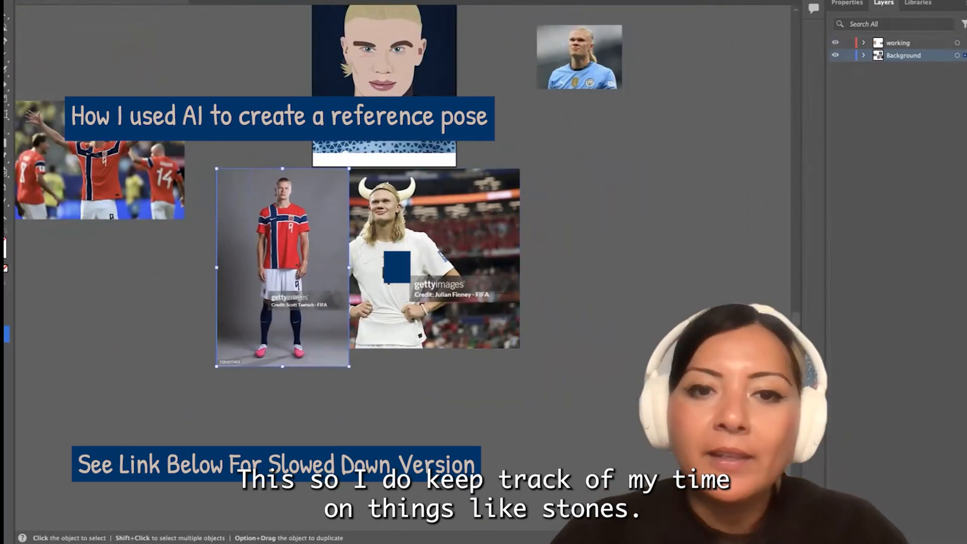
{"action": "left_click", "coordinate": [219, 280]}
{"action": "scroll", "coordinate": [280, 279], "scroll_direction": "up", "scroll_amount": 4}
{"action": "scroll", "coordinate": [281, 280], "scroll_direction": "down", "scroll_amount": 2}
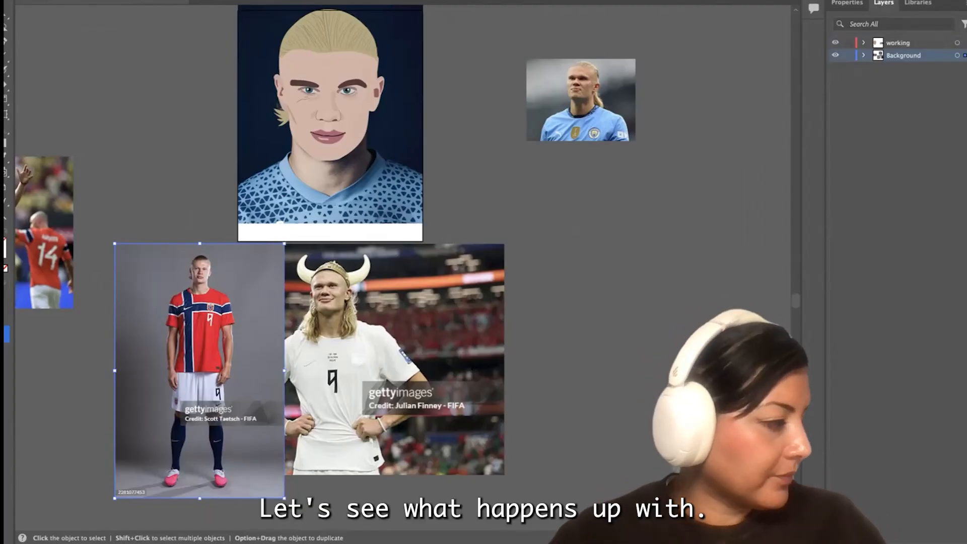
{"action": "key", "text": "super+Tab"}
{"action": "scroll", "coordinate": [440, 164], "scroll_direction": "left", "scroll_amount": 5}
{"action": "scroll", "coordinate": [345, 169], "scroll_direction": "up", "scroll_amount": 5}
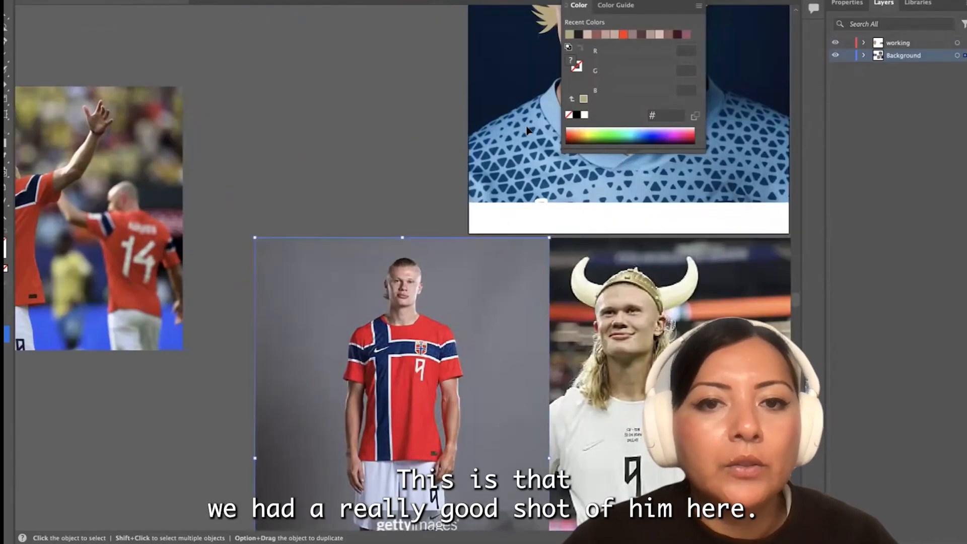
{"action": "scroll", "coordinate": [526, 131], "scroll_direction": "right", "scroll_amount": 5}
{"action": "scroll", "coordinate": [468, 144], "scroll_direction": "up", "scroll_amount": 5}
{"action": "scroll", "coordinate": [471, 141], "scroll_direction": "down", "scroll_amount": 3}
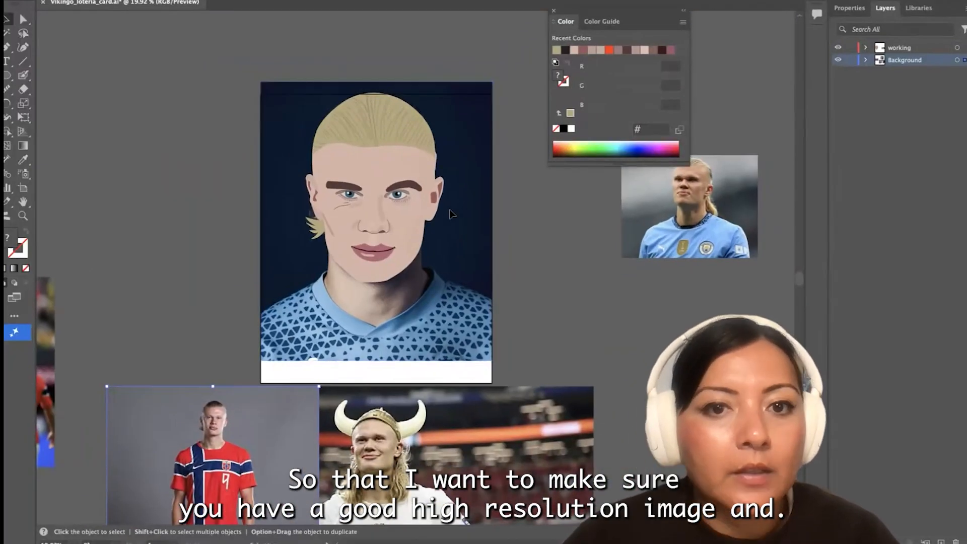
Duplicate the original portrait photo and place the copy beside the traced face for comparison
{"action": "left_click", "coordinate": [275, 88]}
{"action": "key", "text": "super+c"}
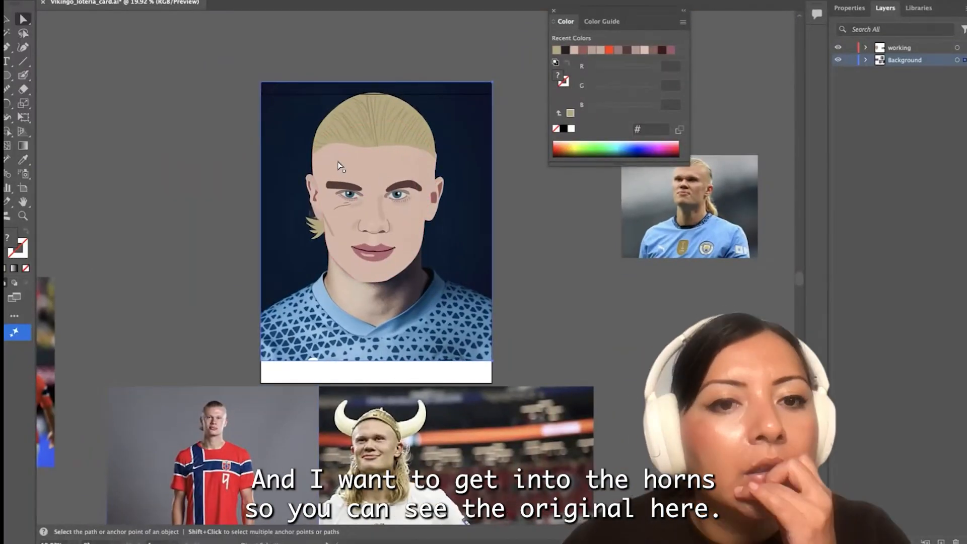
{"action": "key", "text": "super+v"}
{"action": "mouse_move", "coordinate": [316, 273]}
{"action": "left_mouse_down"}
{"action": "mouse_move", "coordinate": [272, 245]}
{"action": "mouse_move", "coordinate": [301, 269]}
{"action": "left_mouse_up"}
{"action": "scroll", "coordinate": [334, 228], "scroll_direction": "up", "scroll_amount": 5}
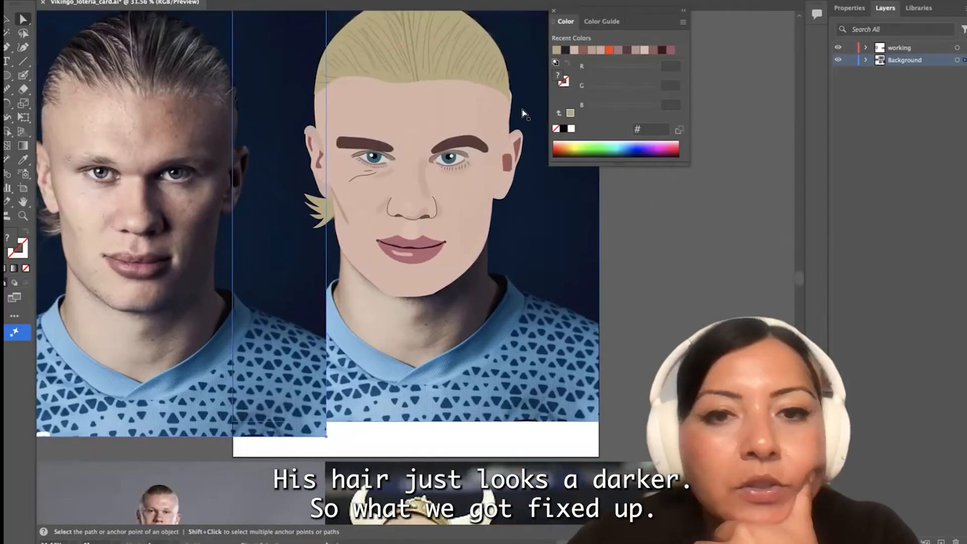
Reshape the face outline at the temple above the ear so its edge tucks smoothly under the hair
{"action": "scroll", "coordinate": [477, 76], "scroll_direction": "up", "scroll_amount": 8}
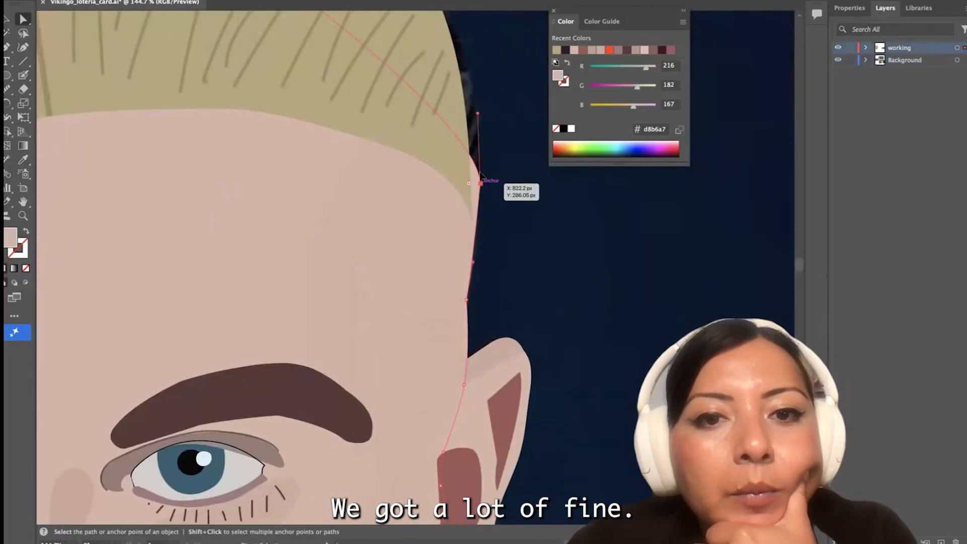
{"action": "left_click", "coordinate": [461, 153]}
{"action": "left_click_drag", "start_coordinate": [482, 173], "coordinate": [470, 153]}
{"action": "scroll", "coordinate": [469, 89], "scroll_direction": "up", "scroll_amount": 1}
{"action": "left_click_drag", "start_coordinate": [468, 91], "coordinate": [472, 107]}
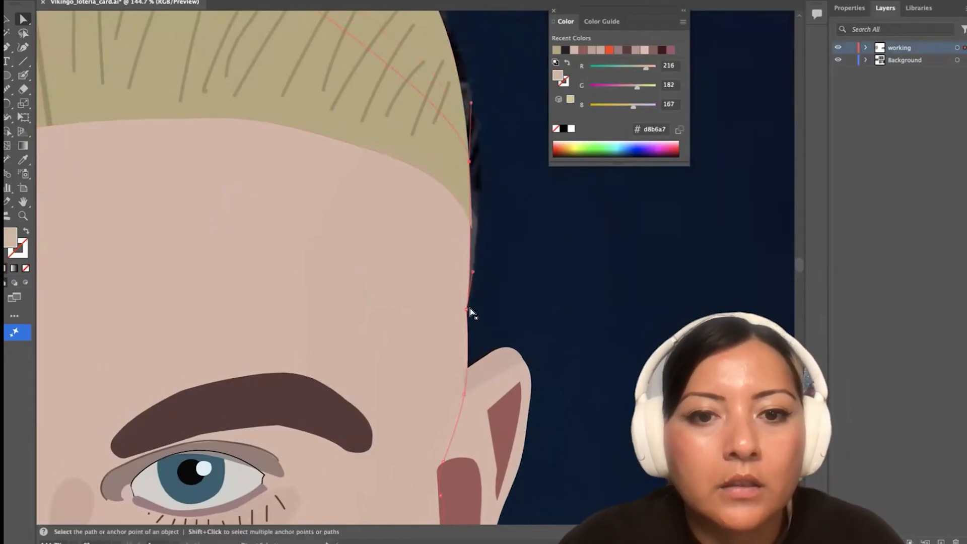
{"action": "left_click_drag", "start_coordinate": [491, 244], "coordinate": [488, 232]}
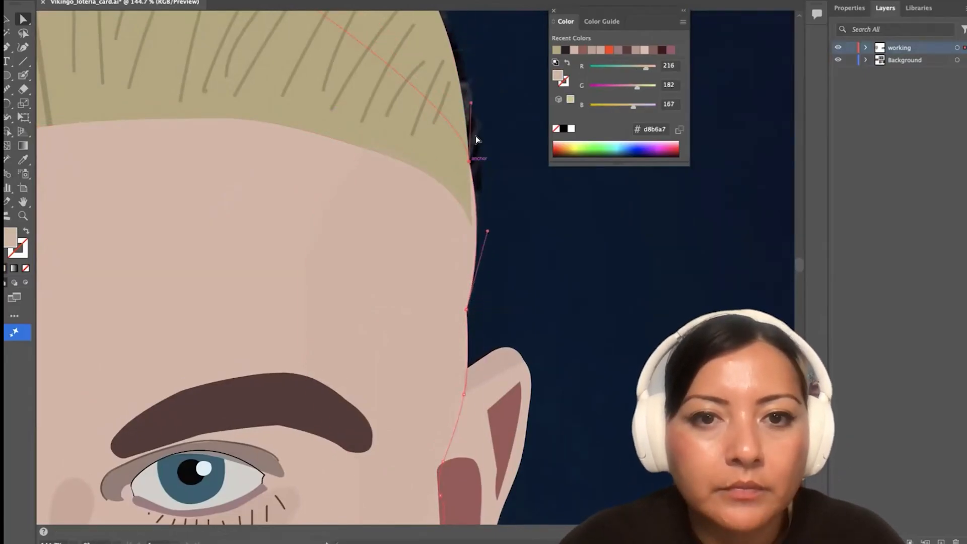
Move the hair shape's side and crown anchors outward to cover the dark hair in the photo beneath
{"action": "left_click", "coordinate": [450, 33]}
{"action": "scroll", "coordinate": [456, 36], "scroll_direction": "up", "scroll_amount": 1}
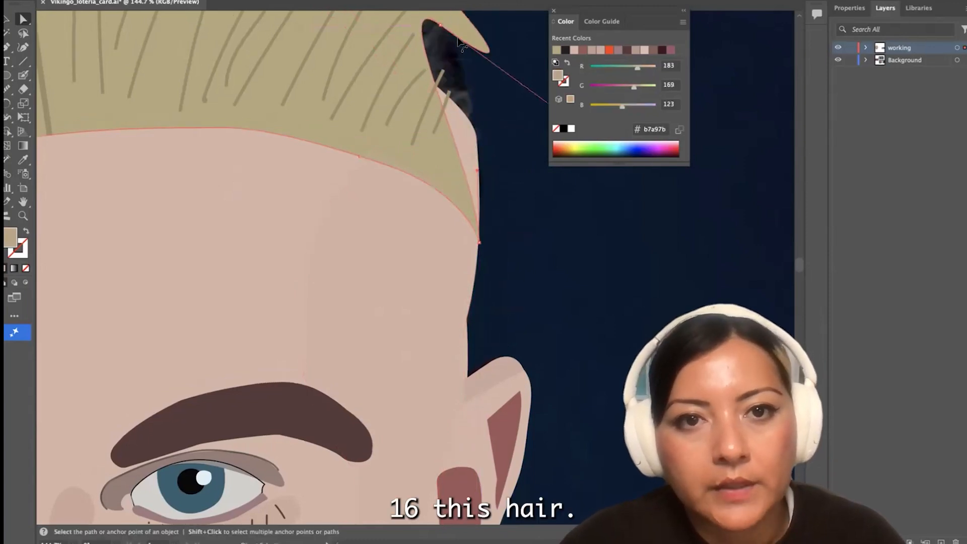
{"action": "key", "text": "super+z"}
{"action": "scroll", "coordinate": [466, 45], "scroll_direction": "down", "scroll_amount": 5}
{"action": "scroll", "coordinate": [444, 100], "scroll_direction": "up", "scroll_amount": 4}
{"action": "left_click_drag", "start_coordinate": [425, 176], "coordinate": [433, 182]}
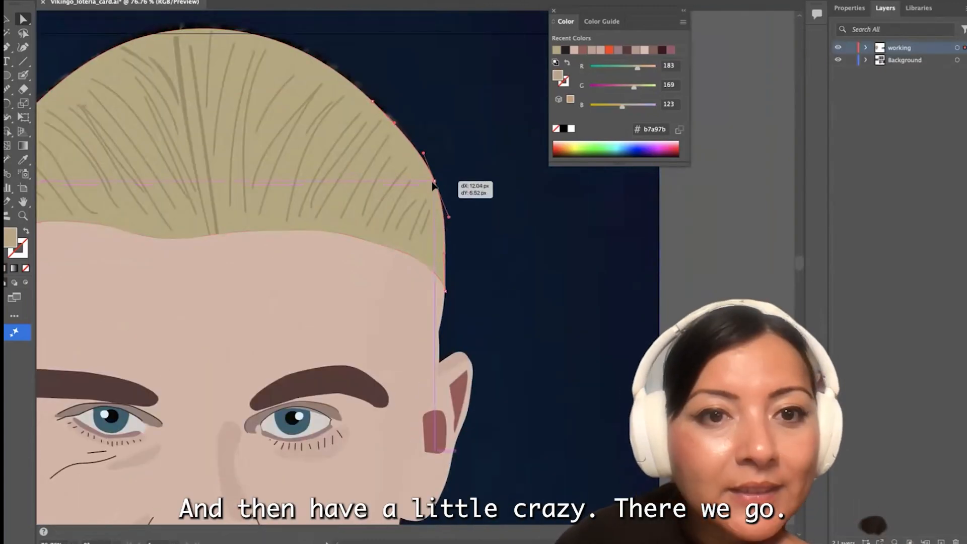
{"action": "scroll", "coordinate": [434, 186], "scroll_direction": "down", "scroll_amount": 2}
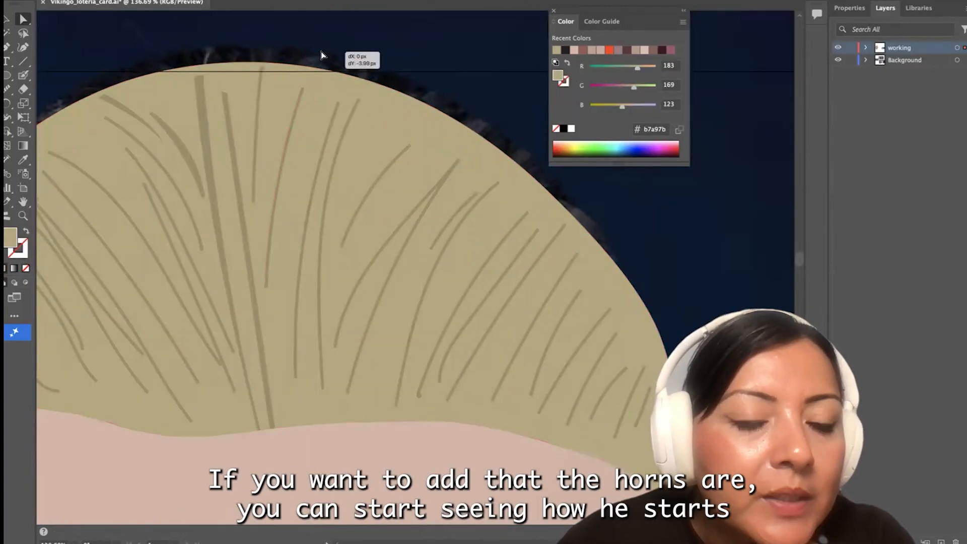
Align the copied portrait photo level with the traced portrait
{"action": "scroll", "coordinate": [346, 231], "scroll_direction": "down", "scroll_amount": 5}
{"action": "left_click_drag", "start_coordinate": [296, 400], "coordinate": [313, 379]}
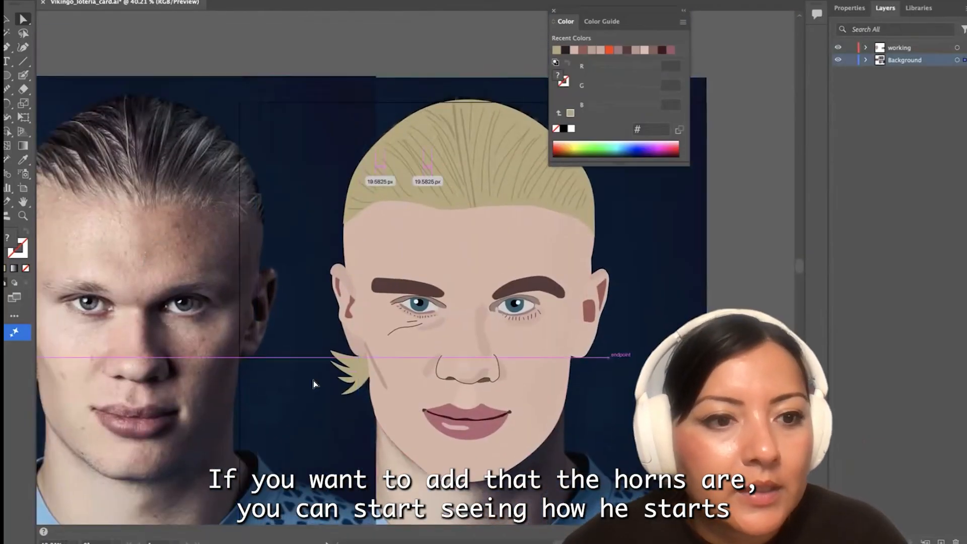
Recolor both eyebrows with the hair color darkened to #2d2717
{"action": "left_click", "coordinate": [410, 287]}
{"action": "left_click", "coordinate": [518, 287], "text": "shift"}
{"action": "key", "text": "i"}
{"action": "left_click", "coordinate": [390, 129]}
{"action": "double_click", "coordinate": [10, 237]}
{"action": "left_click", "coordinate": [359, 320]}
{"action": "left_click", "coordinate": [578, 232]}
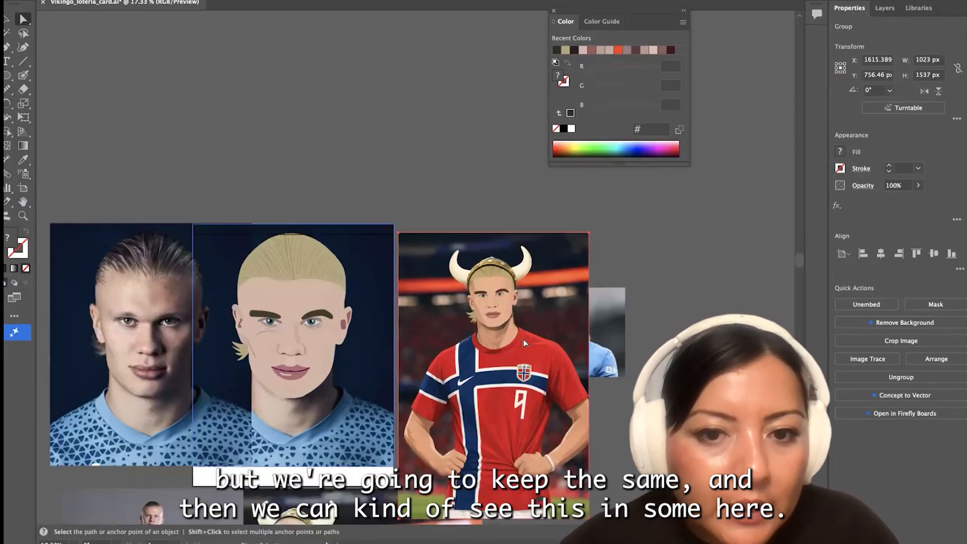
Try to recolor the traced face with the skin tone sampled from the horned-helmet portrait's forehead
{"action": "scroll", "coordinate": [383, 302], "scroll_direction": "up", "scroll_amount": 5}
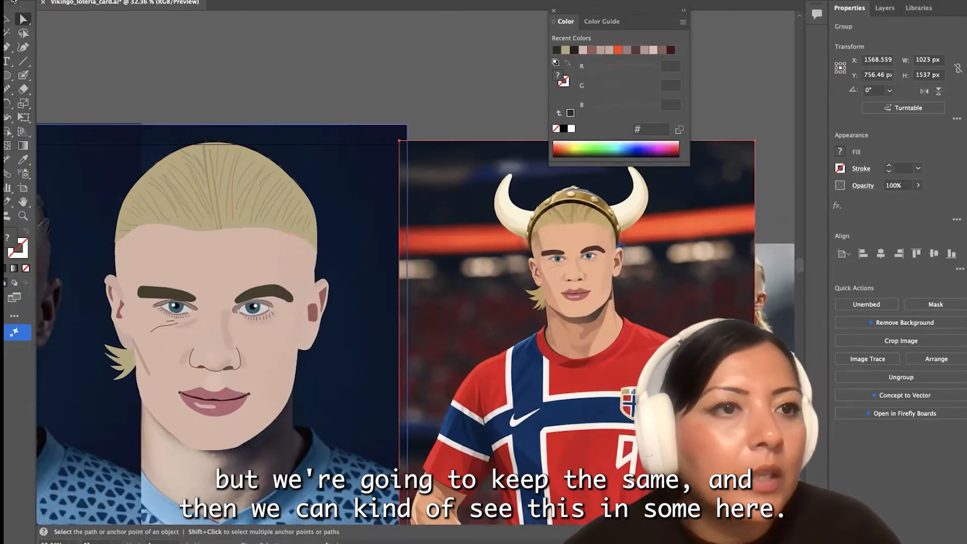
{"action": "left_click", "coordinate": [23, 160]}
{"action": "left_click", "coordinate": [558, 238]}
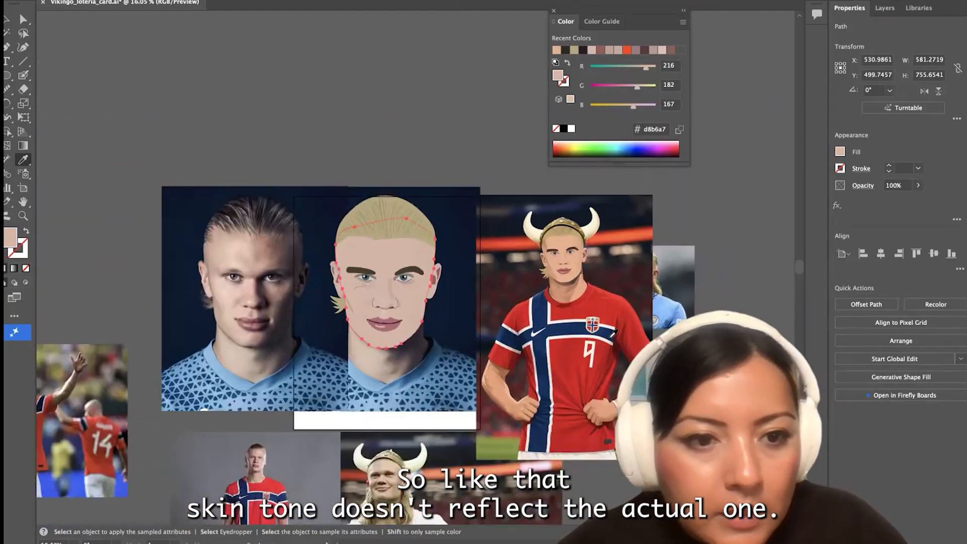
{"action": "scroll", "coordinate": [287, 425], "scroll_direction": "up", "scroll_amount": 5}
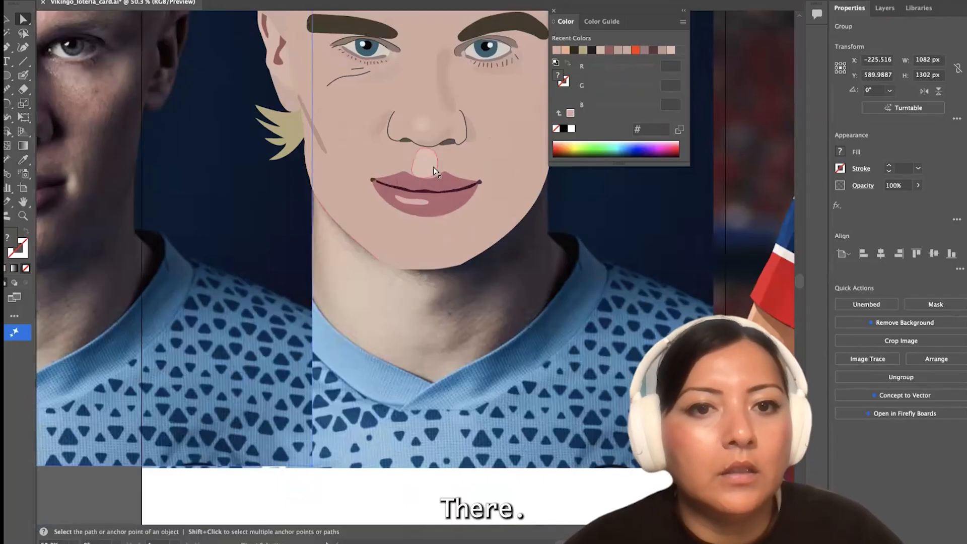
Lighten the highlight shape between the nose and upper lip to #d6b4aa
{"action": "double_click", "coordinate": [10, 236]}
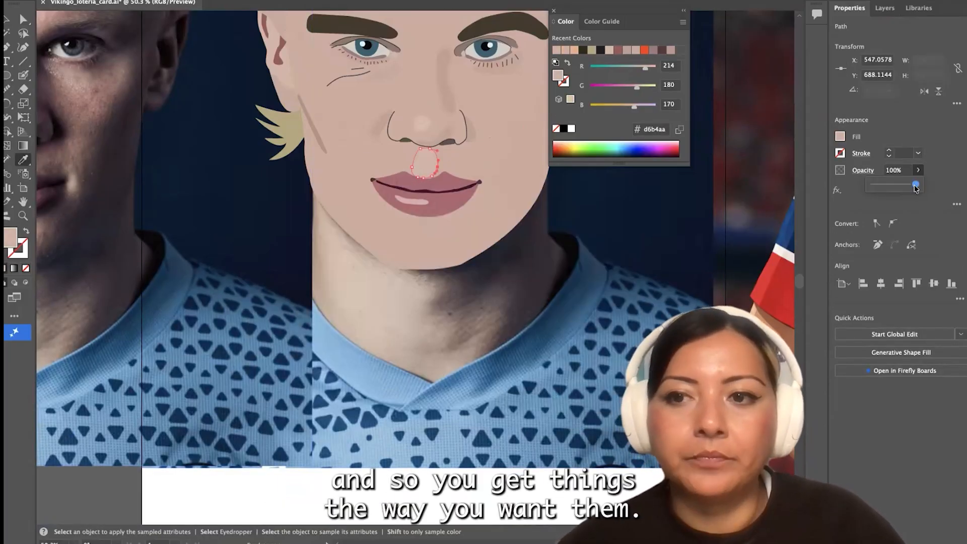
{"action": "key", "text": "a"}
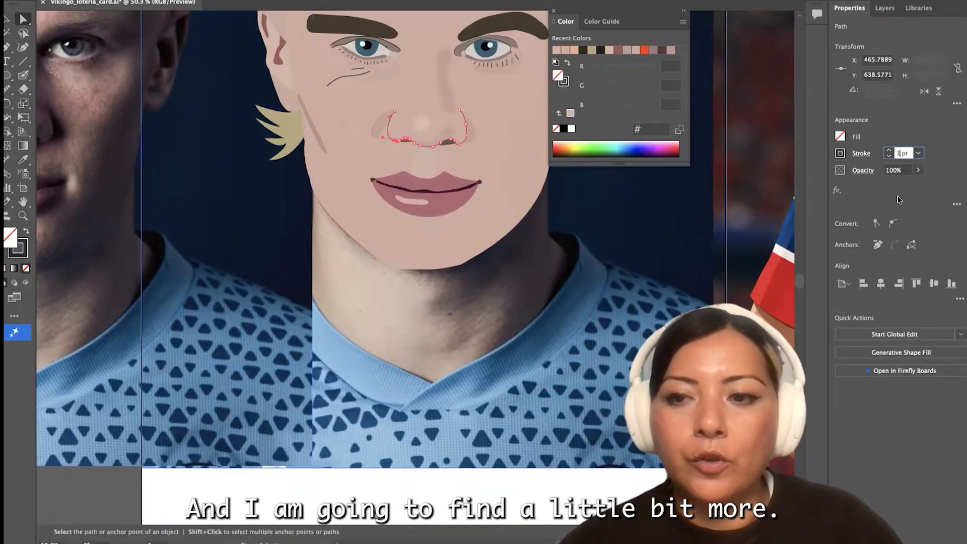
Set the nose outline's stroke to 1.4 pt and ready the Smooth tool on it
{"action": "type", "text": ".4"}
{"action": "key", "text": "Return"}
{"action": "left_click", "coordinate": [620, 211]}
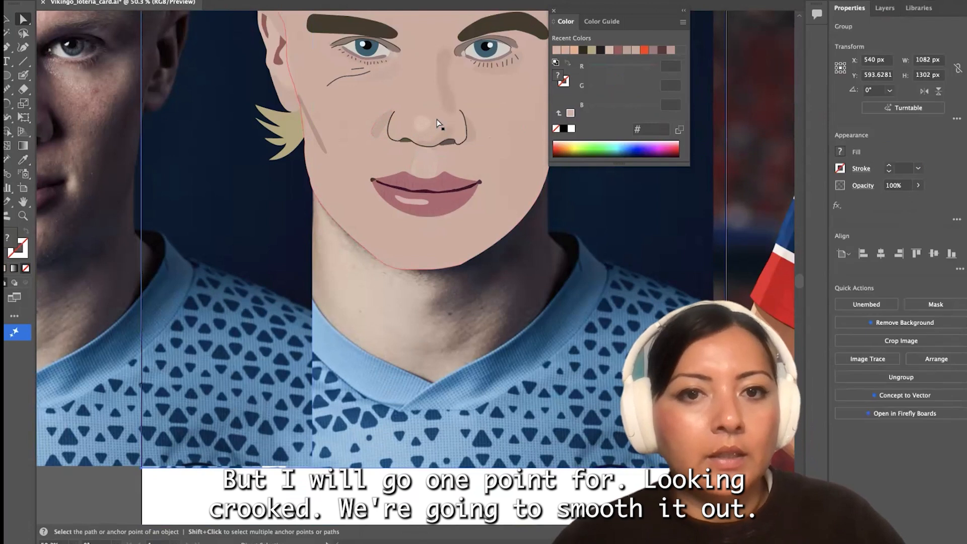
{"action": "scroll", "coordinate": [437, 119], "scroll_direction": "up", "scroll_amount": 5}
{"action": "left_click", "coordinate": [277, 140]}
{"action": "left_click", "coordinate": [8, 89]}
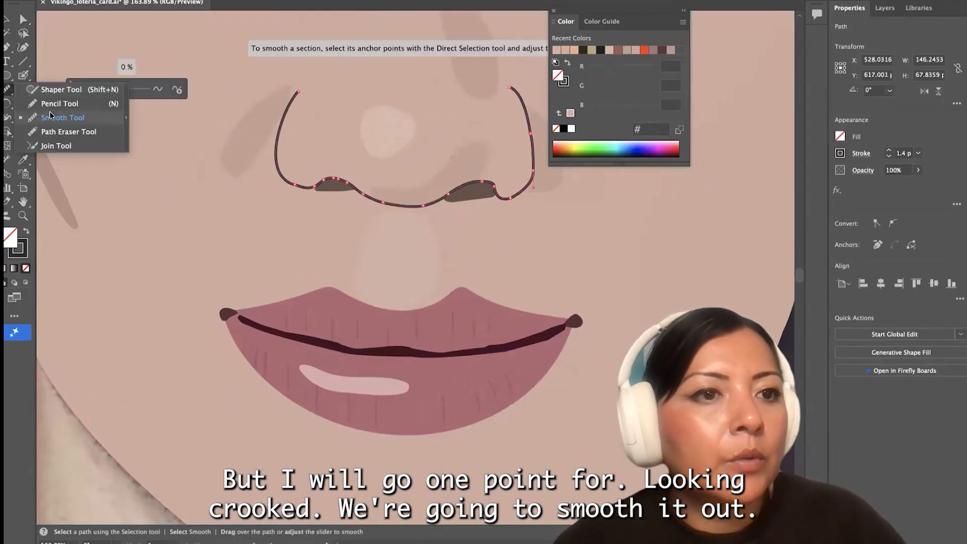
{"action": "left_click", "coordinate": [49, 115]}
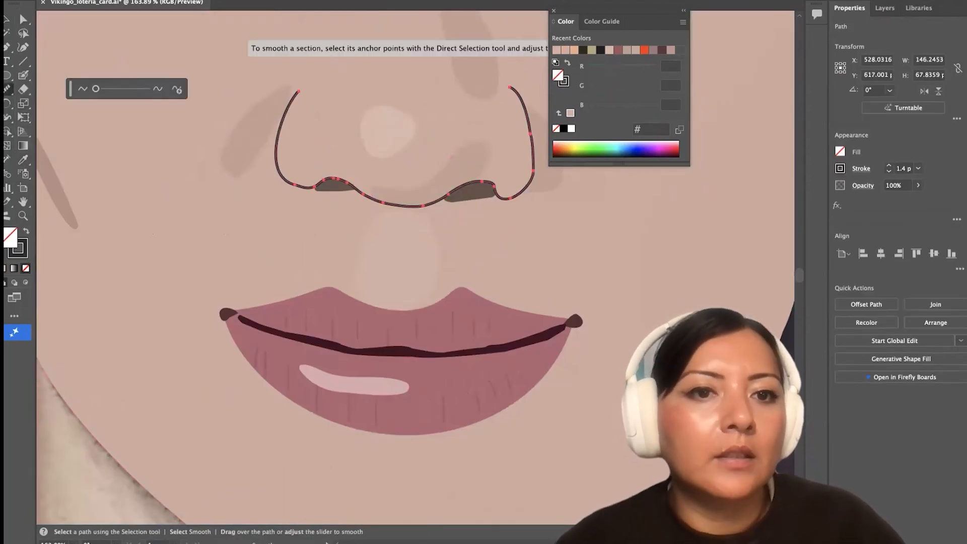
Reshape the lower end of the translucent shadow beside the left nostril by adjusting its anchor points
{"action": "key", "text": "a"}
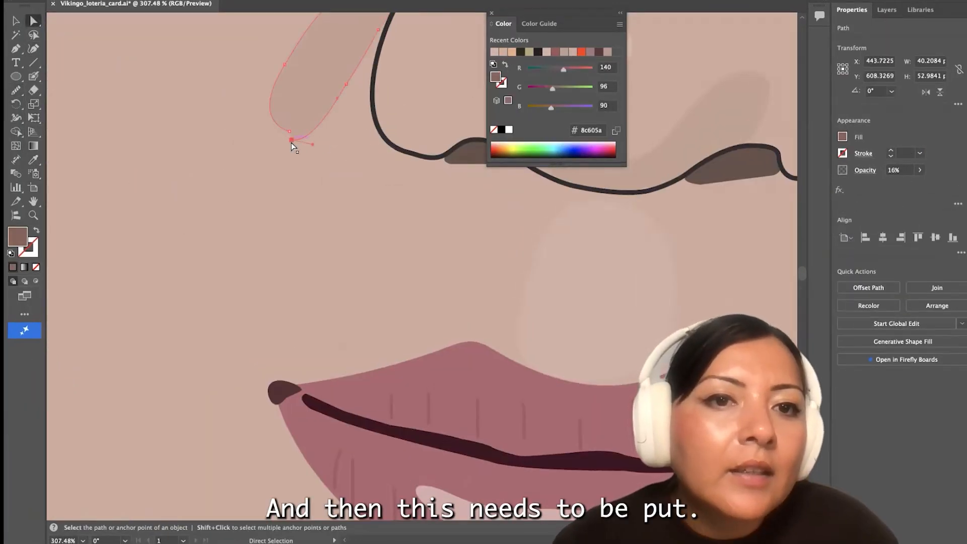
{"action": "scroll", "coordinate": [291, 143], "scroll_direction": "up", "scroll_amount": 5}
{"action": "left_click_drag", "start_coordinate": [291, 142], "coordinate": [304, 129]}
{"action": "scroll", "coordinate": [303, 131], "scroll_direction": "down", "scroll_amount": 10}
{"action": "scroll", "coordinate": [265, 157], "scroll_direction": "up", "scroll_amount": 8}
{"action": "left_click", "coordinate": [154, 338]}
{"action": "scroll", "coordinate": [153, 342], "scroll_direction": "up", "scroll_amount": 4}
{"action": "left_click_drag", "start_coordinate": [155, 336], "coordinate": [175, 345]}
{"action": "key", "text": "p"}
{"action": "scroll", "coordinate": [157, 339], "scroll_direction": "down", "scroll_amount": 5}
Smooth the nose outline along the outer curve of the right nostril
{"action": "key", "text": "a"}
{"action": "left_click", "coordinate": [266, 210]}
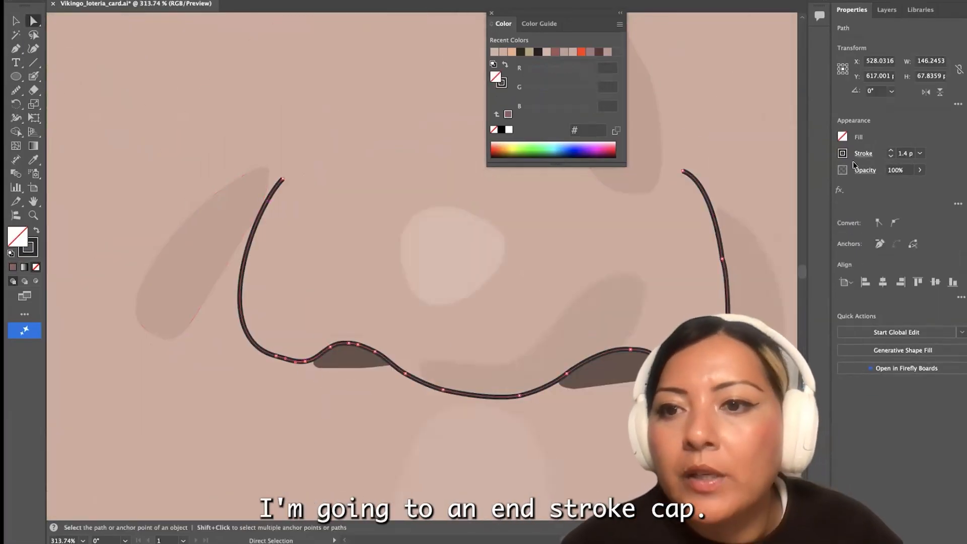
{"action": "left_click", "coordinate": [20, 92]}
{"action": "left_click_drag", "start_coordinate": [729, 303], "coordinate": [716, 226]}
{"action": "left_click", "coordinate": [84, 0]}
{"action": "left_click", "coordinate": [16, 18]}
{"action": "scroll", "coordinate": [628, 443], "scroll_direction": "up", "scroll_amount": 6}
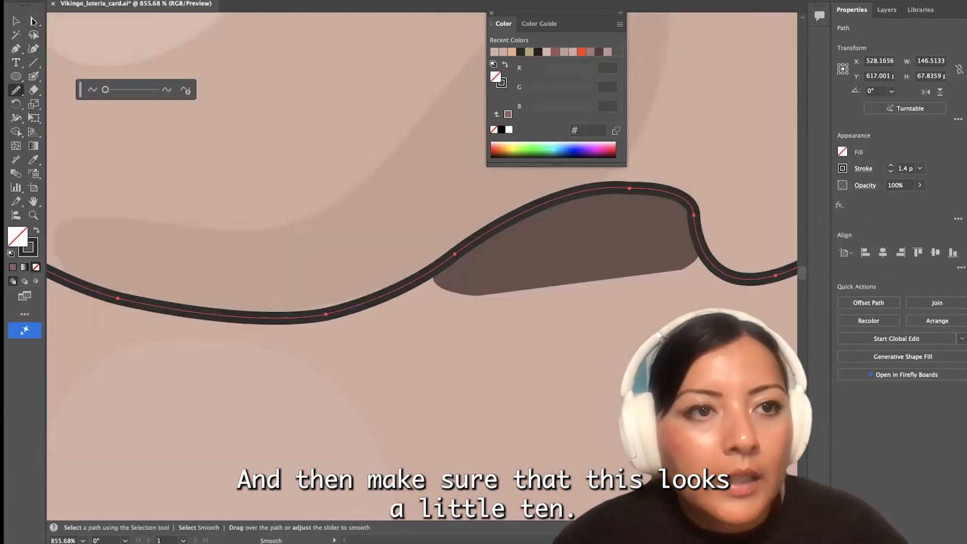
Reposition the nose outline's anchors around the right nostril and smooth the curve along its dark opening
{"action": "scroll", "coordinate": [629, 443], "scroll_direction": "right", "scroll_amount": 5}
{"action": "key", "text": "a"}
{"action": "left_click", "coordinate": [543, 227]}
{"action": "scroll", "coordinate": [530, 240], "scroll_direction": "up", "scroll_amount": 6}
{"action": "scroll", "coordinate": [529, 240], "scroll_direction": "right", "scroll_amount": 4}
{"action": "scroll", "coordinate": [529, 240], "scroll_direction": "up", "scroll_amount": 3}
{"action": "left_click_drag", "start_coordinate": [394, 321], "coordinate": [404, 378]}
{"action": "left_click_drag", "start_coordinate": [400, 293], "coordinate": [437, 388]}
{"action": "scroll", "coordinate": [420, 350], "scroll_direction": "down", "scroll_amount": 3}
{"action": "left_click", "coordinate": [16, 91]}
{"action": "scroll", "coordinate": [302, 282], "scroll_direction": "down", "scroll_amount": 8}
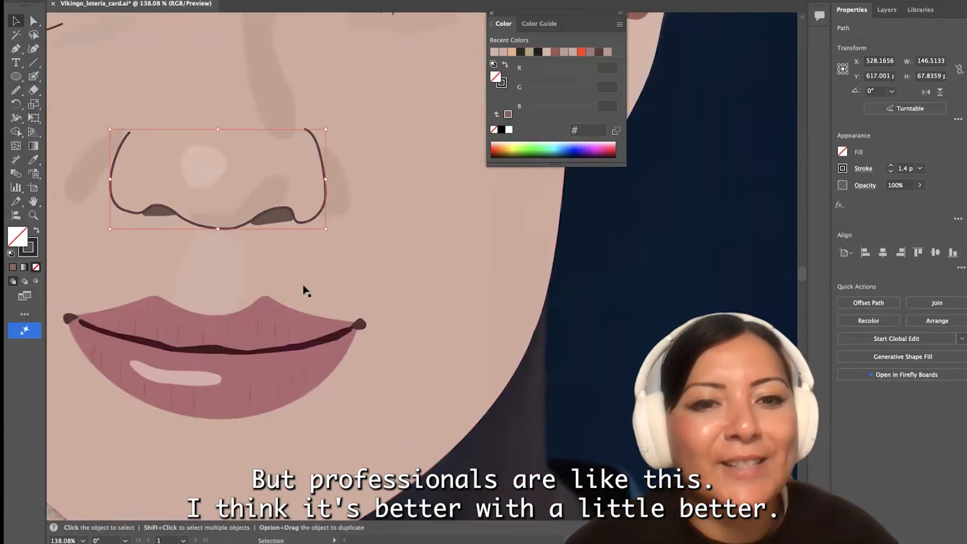
{"action": "scroll", "coordinate": [303, 287], "scroll_direction": "down", "scroll_amount": 5}
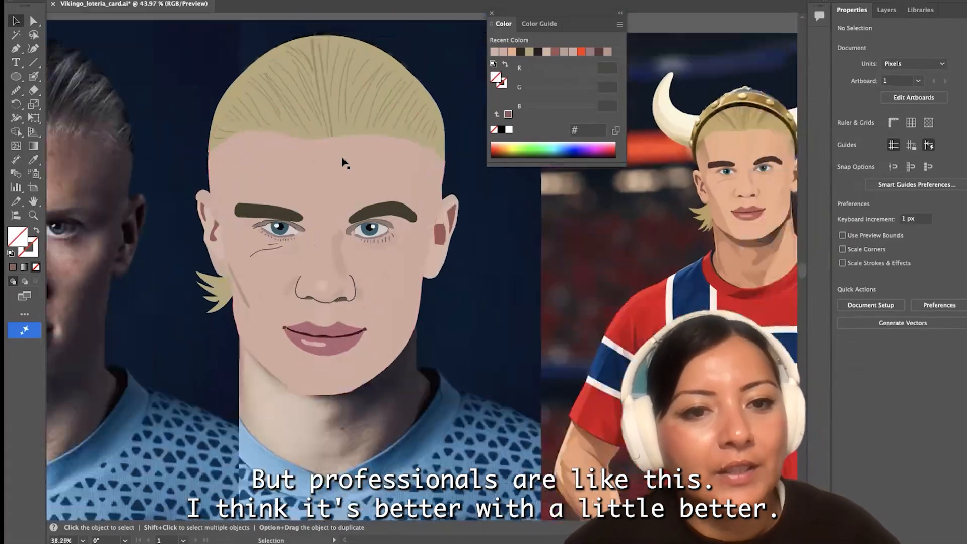
Delete the old shadow beside the nose bridge and switch the face shape to outline only, exposing the photo
{"action": "scroll", "coordinate": [344, 163], "scroll_direction": "down", "scroll_amount": 2}
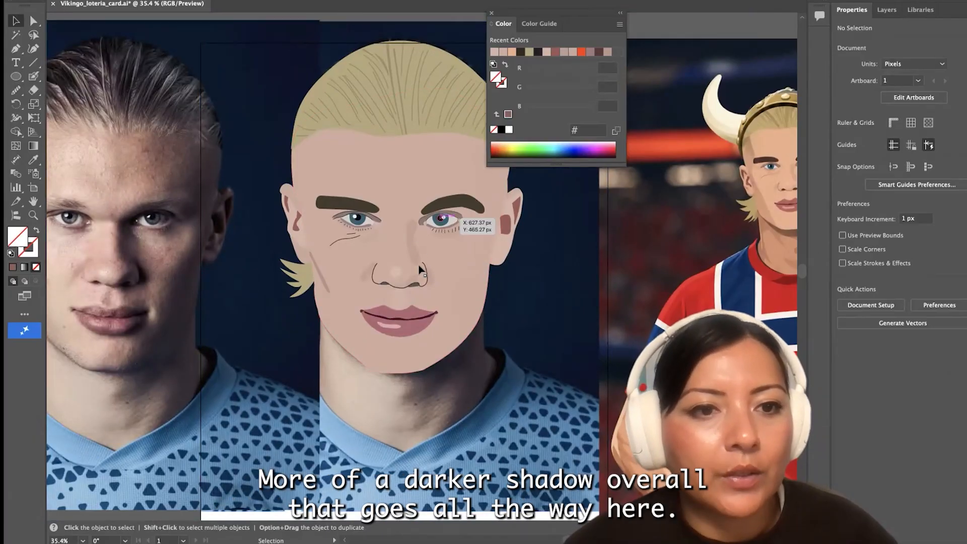
{"action": "left_click", "coordinate": [414, 252]}
{"action": "key", "text": "Delete"}
{"action": "left_click", "coordinate": [414, 251]}
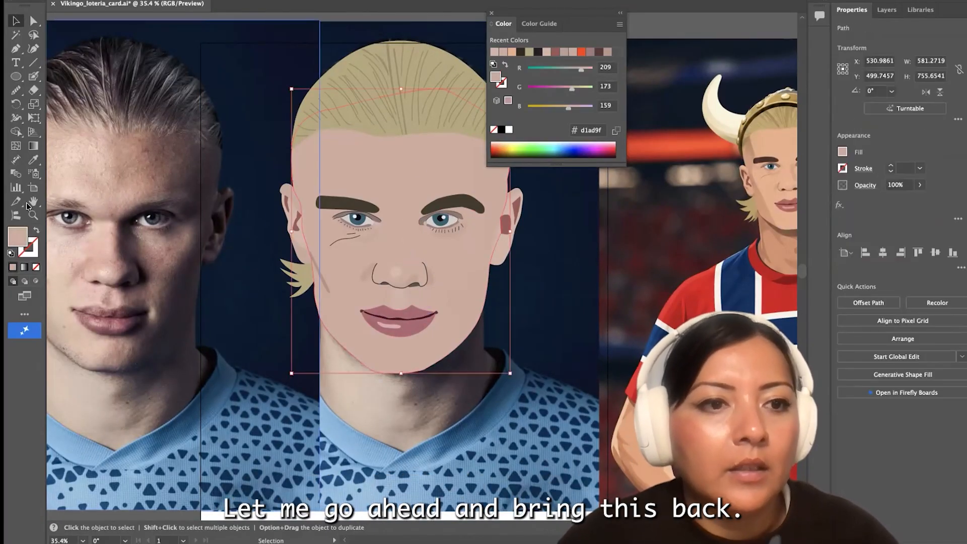
{"action": "key", "text": "shift+x"}
Draw a closed nose-bridge shadow shape with the Pen tool, from the right eyebrow past the inner eye to the nostril
{"action": "left_click", "coordinate": [16, 49]}
{"action": "scroll", "coordinate": [399, 279], "scroll_direction": "up", "scroll_amount": 8}
{"action": "left_click", "coordinate": [442, 247]}
{"action": "left_click_drag", "start_coordinate": [416, 221], "coordinate": [413, 202]}
{"action": "left_click_drag", "start_coordinate": [419, 145], "coordinate": [429, 131]}
{"action": "left_click", "coordinate": [419, 146]}
{"action": "scroll", "coordinate": [427, 136], "scroll_direction": "right", "scroll_amount": 5}
{"action": "scroll", "coordinate": [426, 136], "scroll_direction": "up", "scroll_amount": 2}
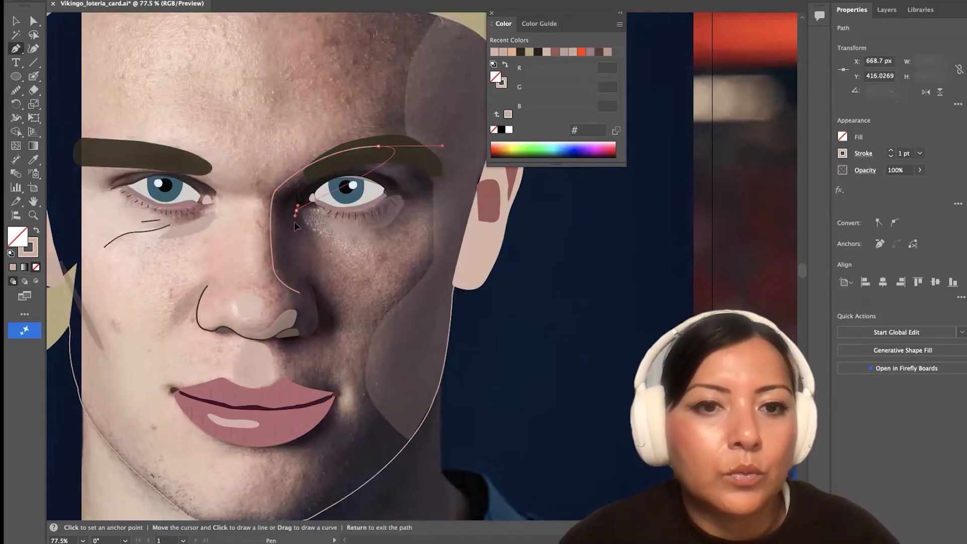
{"action": "left_click_drag", "start_coordinate": [301, 293], "coordinate": [296, 289]}
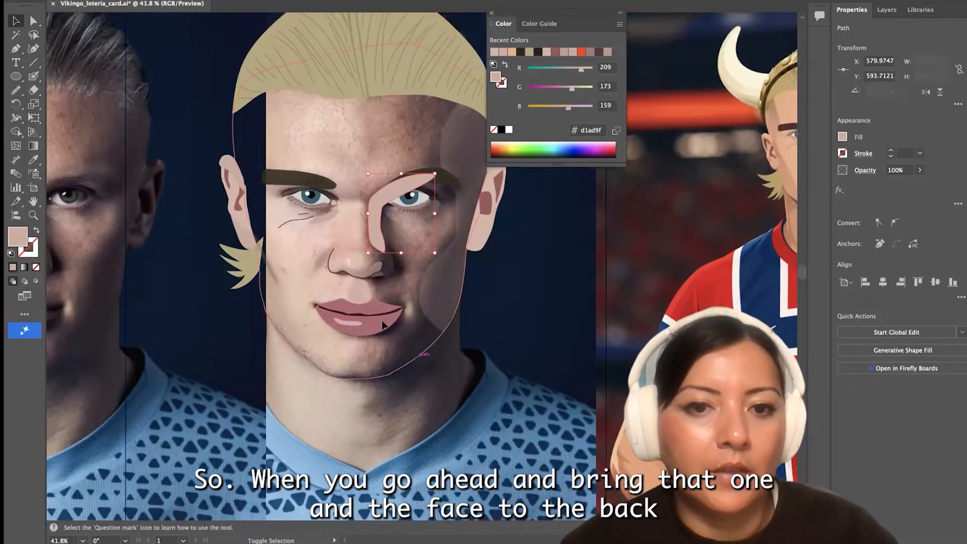
Send the nose shadow and face shapes behind the facial features and restore the face's #d1ad9f fill
{"action": "left_click", "coordinate": [86, 0]}
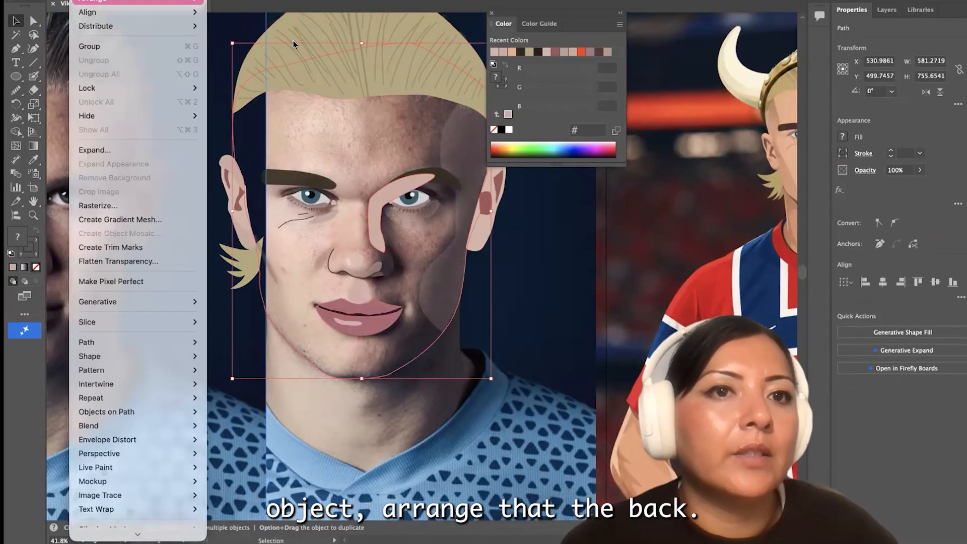
{"action": "left_click", "coordinate": [294, 43]}
{"action": "left_click", "coordinate": [389, 375]}
{"action": "key", "text": "shift+x"}
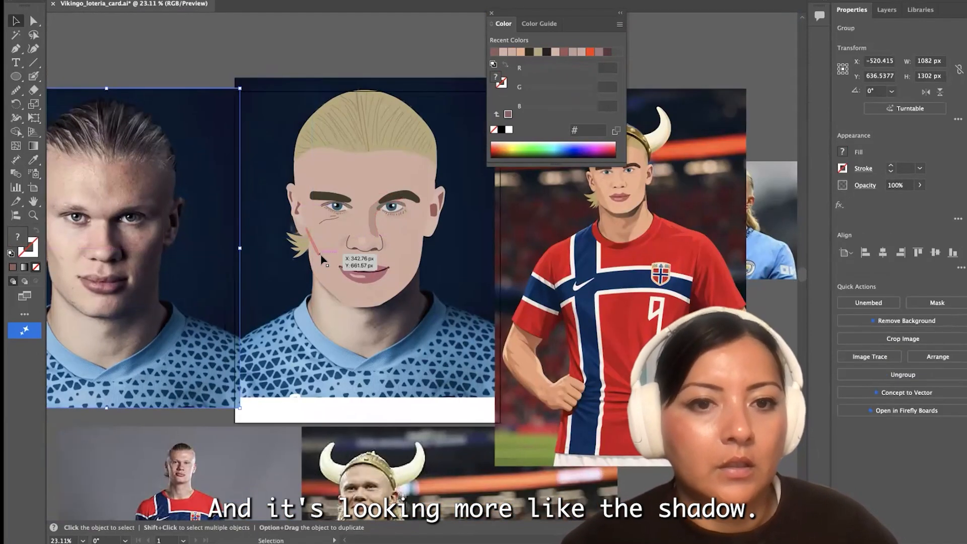
{"action": "left_click", "coordinate": [303, 244]}
{"action": "left_click", "coordinate": [147, 0]}
{"action": "left_click", "coordinate": [237, 52]}
Lock the Background layer that holds the reference photos
{"action": "left_click", "coordinate": [887, 9]}
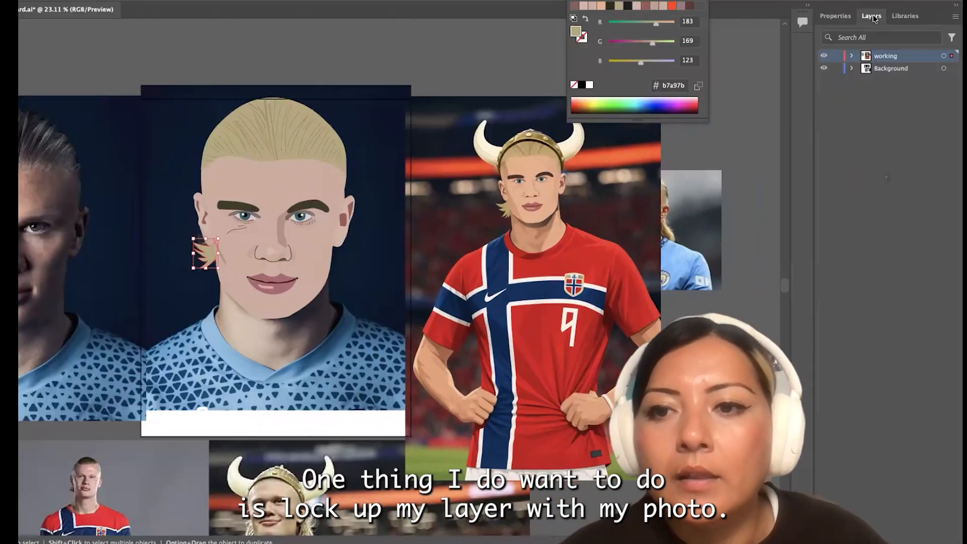
{"action": "left_click", "coordinate": [837, 68]}
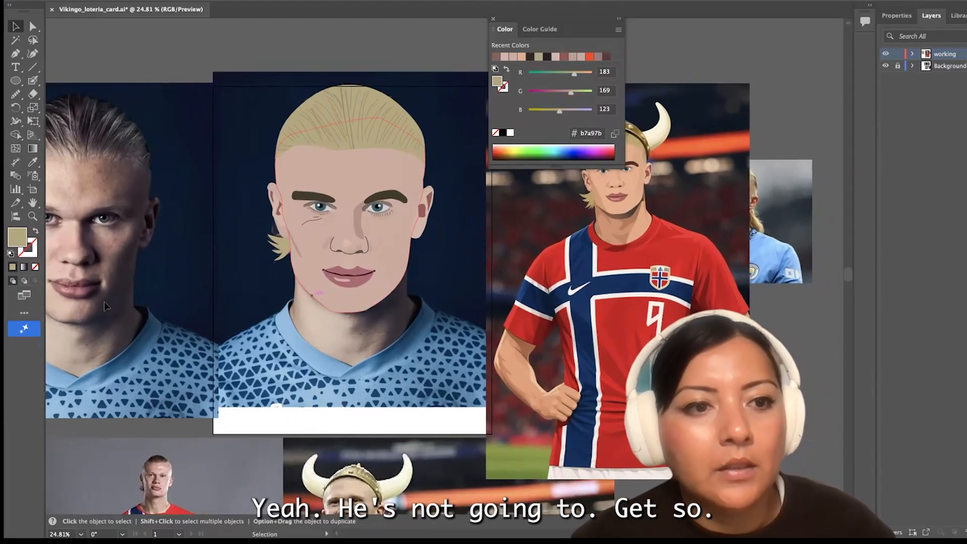
Trace the inner edge of the helmet's gold band from its left end up to the crown, using a stroke-only path
{"action": "scroll", "coordinate": [106, 307], "scroll_direction": "left", "scroll_amount": 3}
{"action": "scroll", "coordinate": [373, 295], "scroll_direction": "right", "scroll_amount": 10}
{"action": "scroll", "coordinate": [374, 295], "scroll_direction": "up", "scroll_amount": 5}
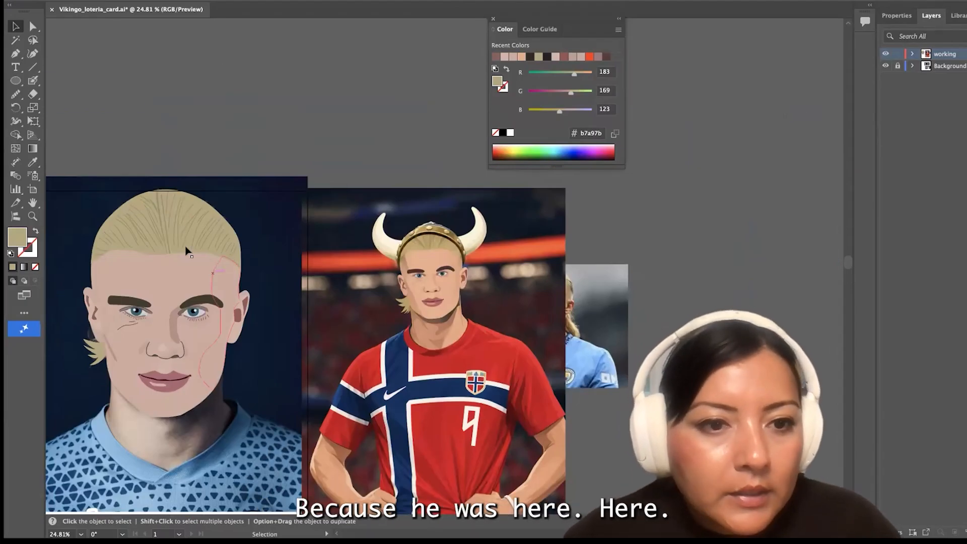
{"action": "scroll", "coordinate": [446, 251], "scroll_direction": "up", "scroll_amount": 5}
{"action": "key", "text": "p"}
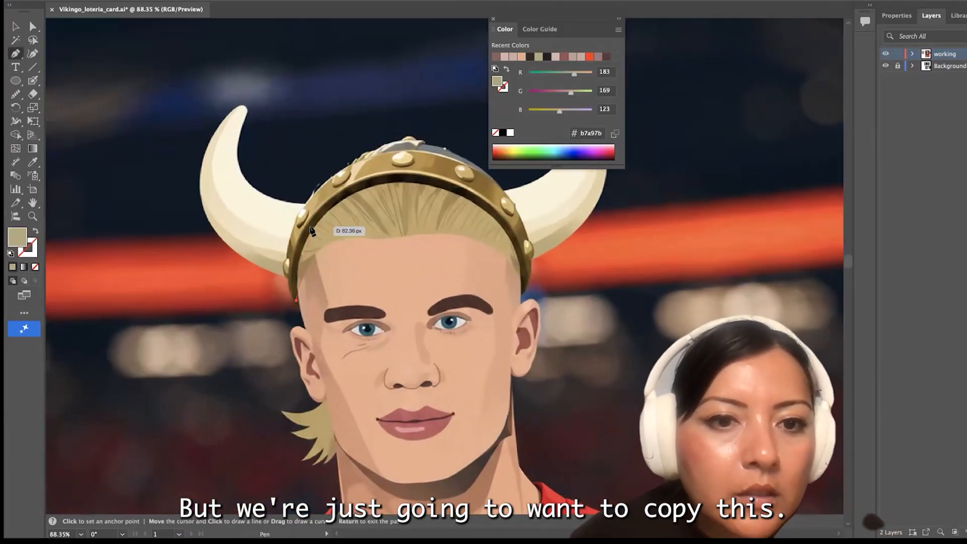
{"action": "scroll", "coordinate": [328, 204], "scroll_direction": "up", "scroll_amount": 3}
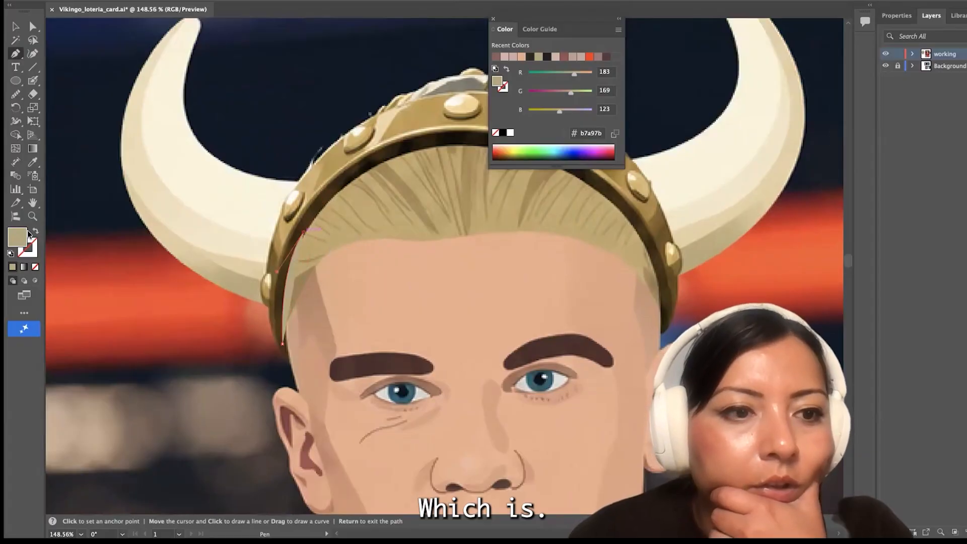
{"action": "left_click", "coordinate": [35, 231]}
{"action": "scroll", "coordinate": [382, 156], "scroll_direction": "right", "scroll_amount": 3}
{"action": "left_click_drag", "start_coordinate": [382, 151], "coordinate": [470, 154]}
{"action": "scroll", "coordinate": [452, 189], "scroll_direction": "right", "scroll_amount": 2}
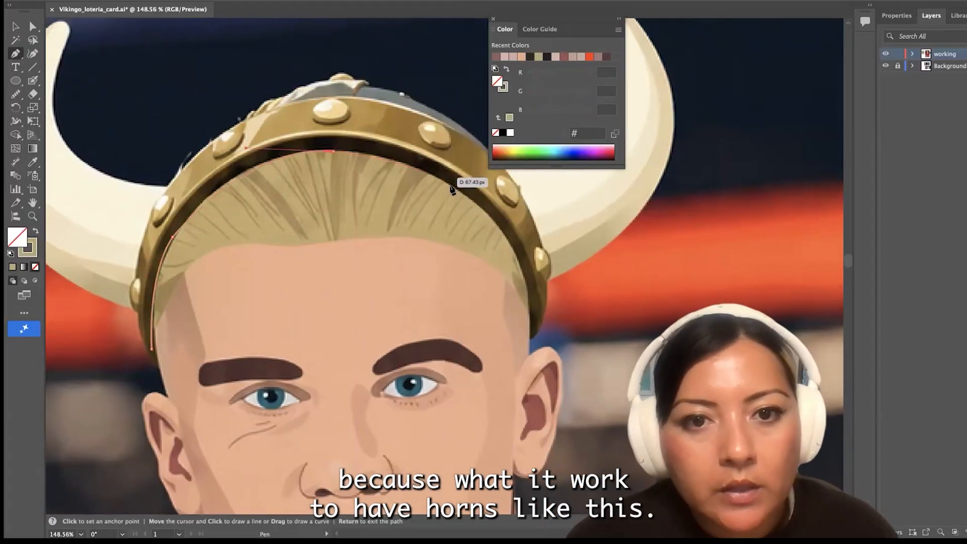
Continue the band path along its inner edge from the crown down toward the right ear
{"action": "scroll", "coordinate": [452, 189], "scroll_direction": "down", "scroll_amount": 8}
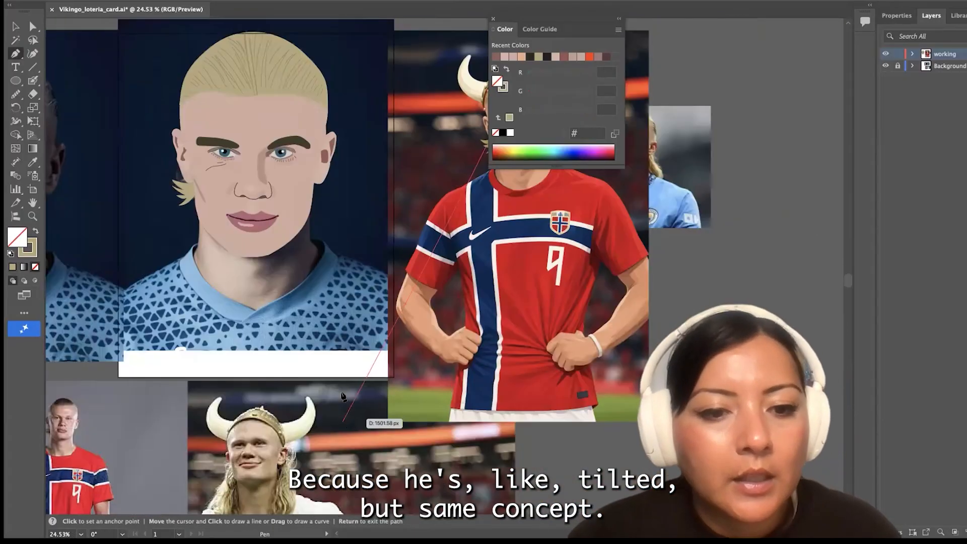
{"action": "scroll", "coordinate": [344, 398], "scroll_direction": "up", "scroll_amount": 3}
{"action": "scroll", "coordinate": [430, 220], "scroll_direction": "up", "scroll_amount": 5}
{"action": "left_click_drag", "start_coordinate": [454, 216], "coordinate": [477, 229]}
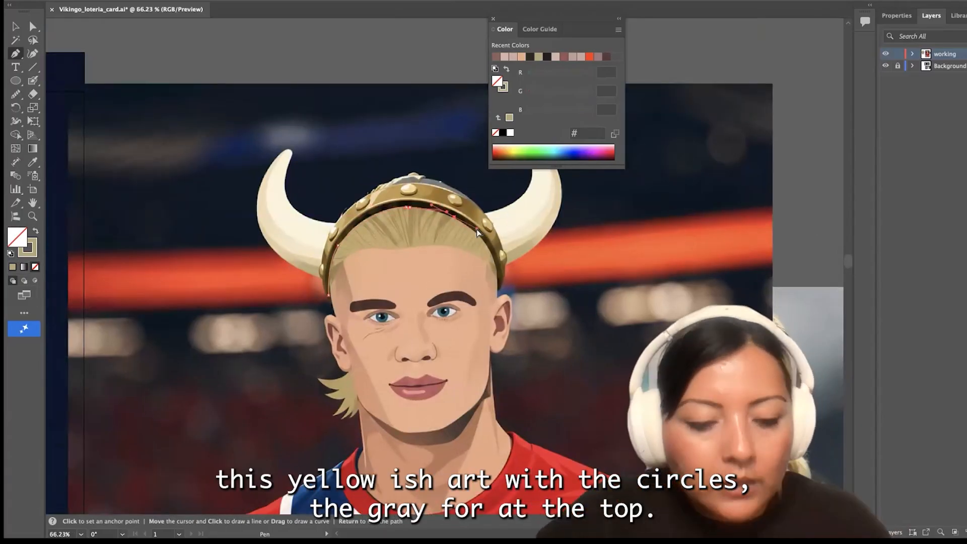
{"action": "scroll", "coordinate": [477, 229], "scroll_direction": "up", "scroll_amount": 5}
{"action": "left_click_drag", "start_coordinate": [525, 312], "coordinate": [532, 334]}
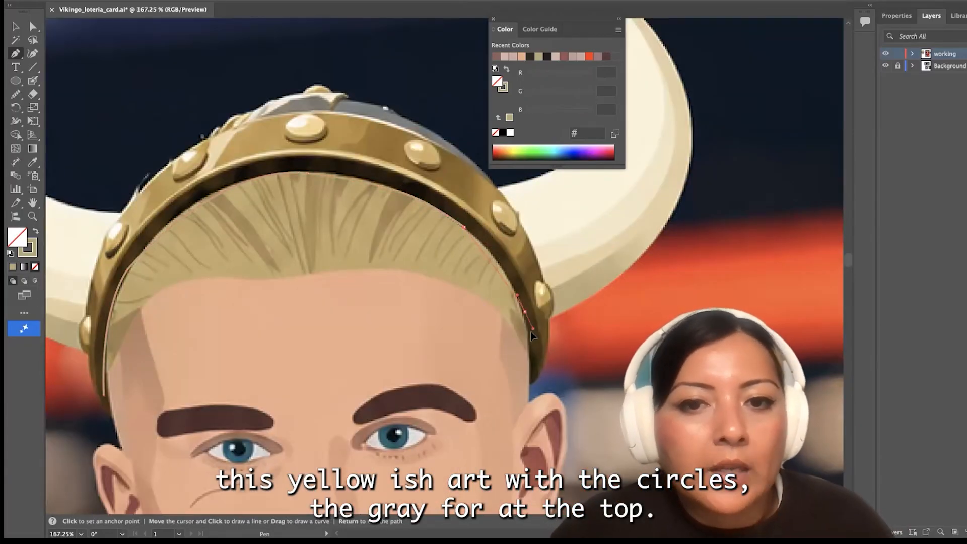
{"action": "scroll", "coordinate": [526, 316], "scroll_direction": "up", "scroll_amount": 5}
{"action": "left_click", "coordinate": [532, 404]}
Round the band path's lower right tip and trace its outer edge upward past the base of the right horn
{"action": "left_click", "coordinate": [533, 467]}
{"action": "left_click_drag", "start_coordinate": [571, 388], "coordinate": [577, 326]}
{"action": "left_click", "coordinate": [572, 390]}
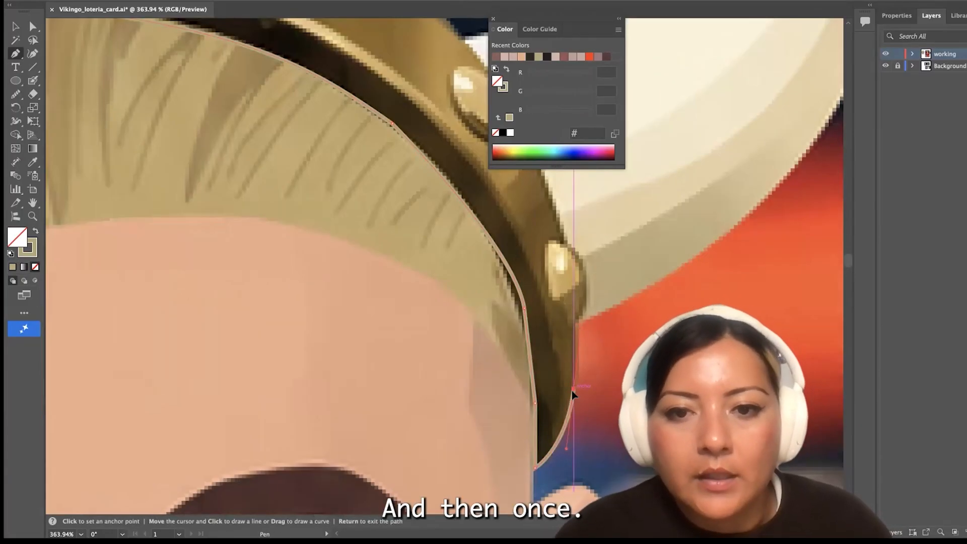
{"action": "scroll", "coordinate": [572, 392], "scroll_direction": "down", "scroll_amount": 5}
{"action": "left_click", "coordinate": [556, 289]}
{"action": "left_click_drag", "start_coordinate": [515, 219], "coordinate": [479, 205]}
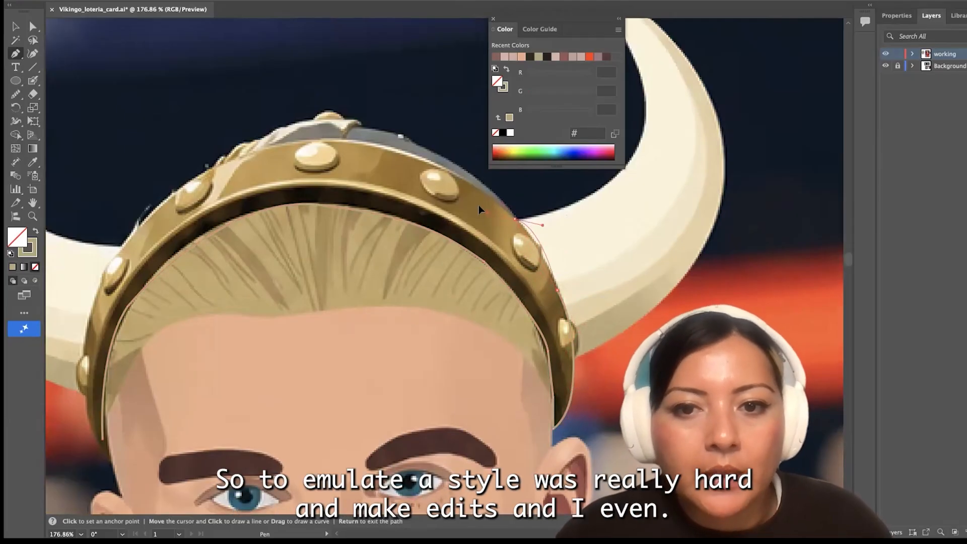
{"action": "left_click", "coordinate": [515, 220]}
Trace the band's outer edge over the top and down the left side, closing the band outline
{"action": "left_click_drag", "start_coordinate": [404, 154], "coordinate": [355, 149]}
{"action": "left_click_drag", "start_coordinate": [371, 147], "coordinate": [459, 194]}
{"action": "left_click_drag", "start_coordinate": [347, 201], "coordinate": [442, 233]}
{"action": "left_click", "coordinate": [511, 203]}
{"action": "left_click_drag", "start_coordinate": [378, 289], "coordinate": [338, 427]}
{"action": "key", "text": "super+z"}
{"action": "left_click", "coordinate": [377, 287]}
{"action": "left_click", "coordinate": [337, 381]}
{"action": "left_click_drag", "start_coordinate": [341, 475], "coordinate": [348, 426]}
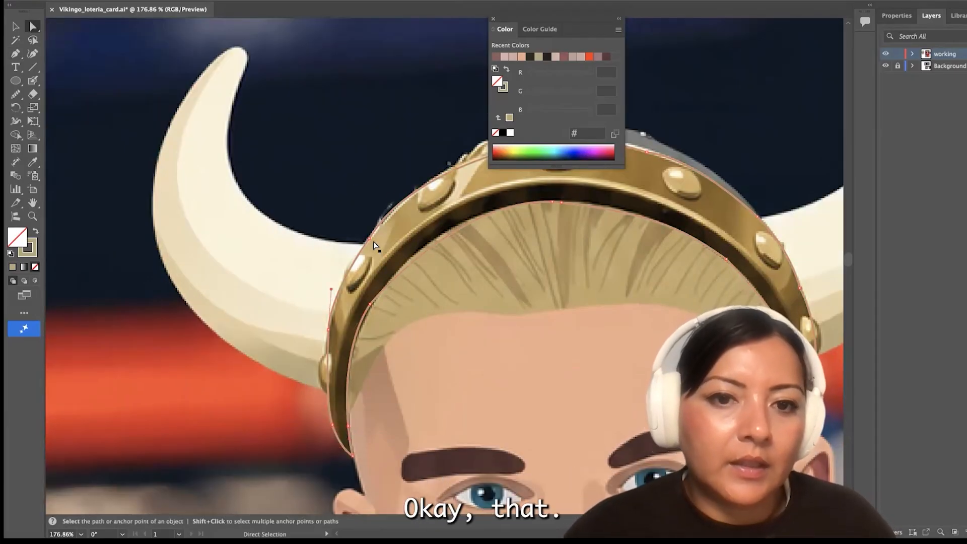
{"action": "scroll", "coordinate": [374, 241], "scroll_direction": "down", "scroll_amount": 2}
{"action": "key", "text": "Return"}
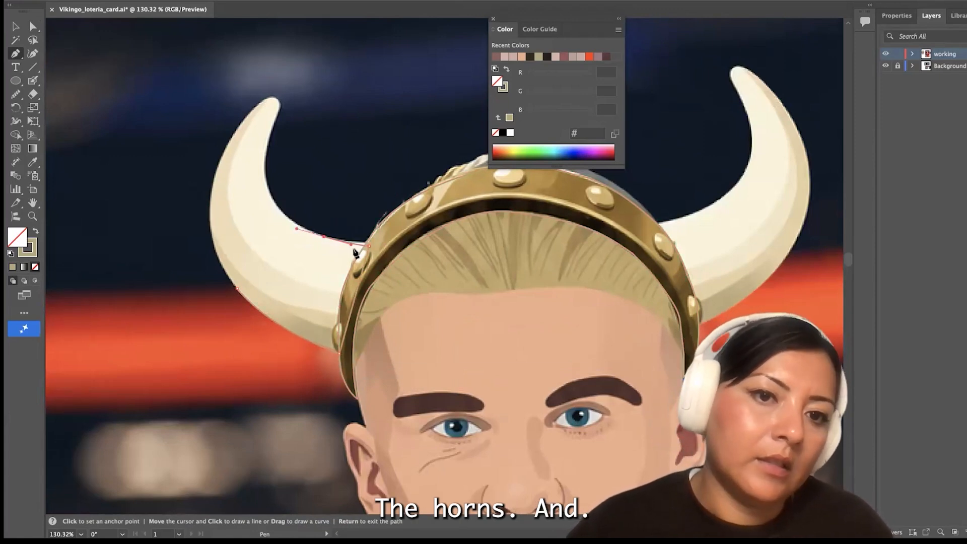
Color the traced left horn with the cream sampled from the reference horn and smooth its outline
{"action": "scroll", "coordinate": [269, 152], "scroll_direction": "up", "scroll_amount": 3}
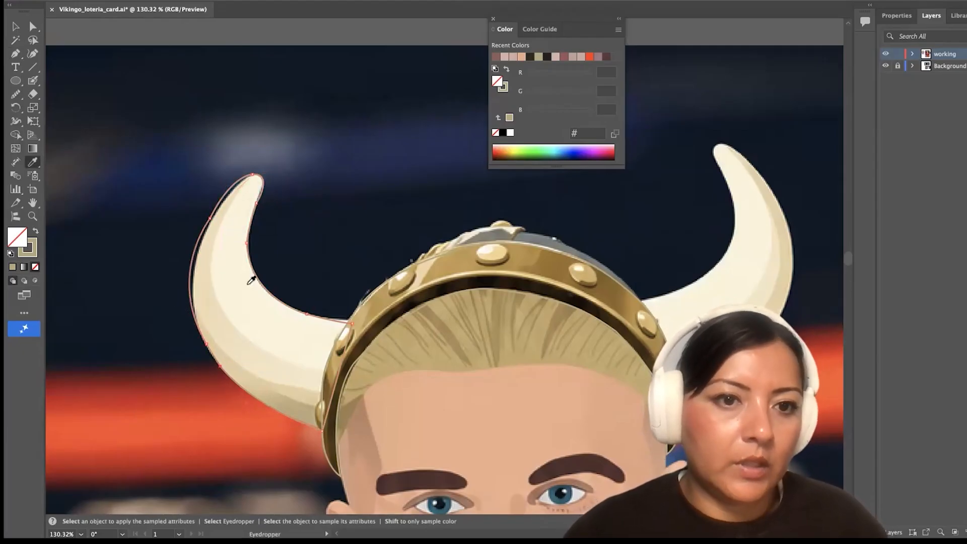
{"action": "left_click", "coordinate": [249, 284]}
{"action": "left_click", "coordinate": [16, 94]}
{"action": "left_click", "coordinate": [73, 122]}
{"action": "key", "text": "v"}
Trace the helmet's right horn with the Pen tool in the same cream, from the band around the tip and back
{"action": "scroll", "coordinate": [638, 259], "scroll_direction": "right", "scroll_amount": 5}
{"action": "key", "text": "p"}
{"action": "left_click", "coordinate": [497, 313]}
{"action": "left_click_drag", "start_coordinate": [567, 289], "coordinate": [602, 269]}
{"action": "left_click", "coordinate": [567, 289]}
{"action": "left_click", "coordinate": [35, 231]}
{"action": "scroll", "coordinate": [504, 249], "scroll_direction": "right", "scroll_amount": 4}
{"action": "left_click_drag", "start_coordinate": [503, 267], "coordinate": [495, 185]}
{"action": "left_click", "coordinate": [502, 268]}
{"action": "left_click_drag", "start_coordinate": [535, 233], "coordinate": [565, 277]}
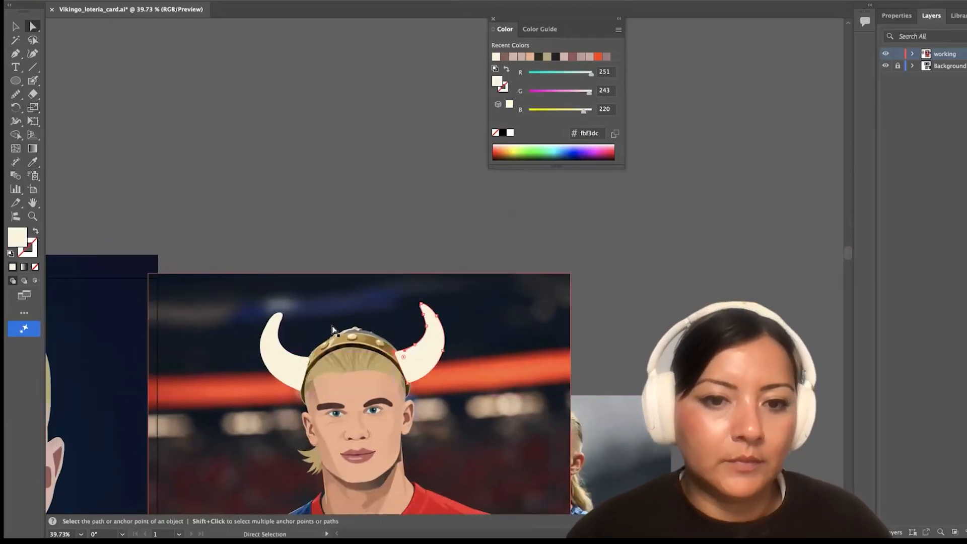
Trace the helmet dome's upper edge with the Pen tool from the band's left shoulder over the peak and down its right slope
{"action": "left_click", "coordinate": [14, 53]}
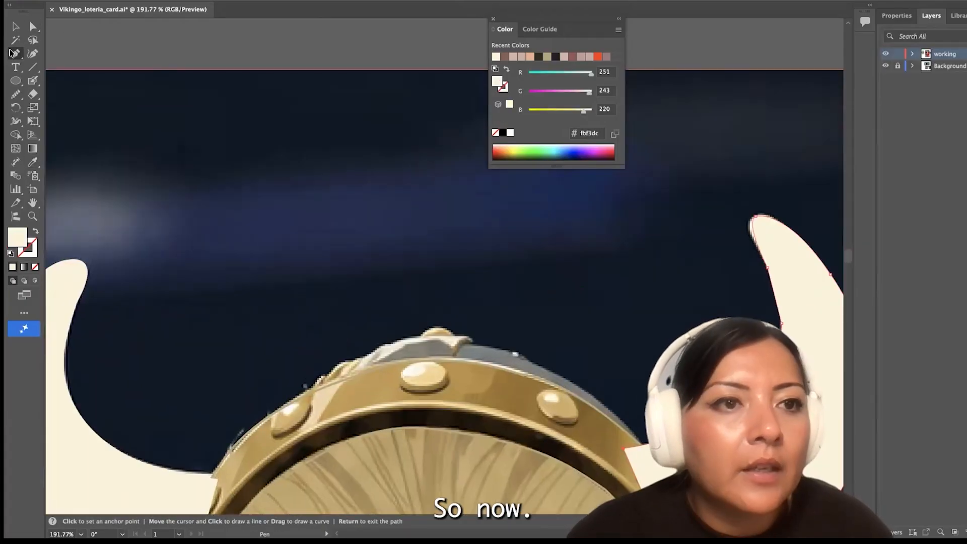
{"action": "scroll", "coordinate": [319, 362], "scroll_direction": "down", "scroll_amount": 2}
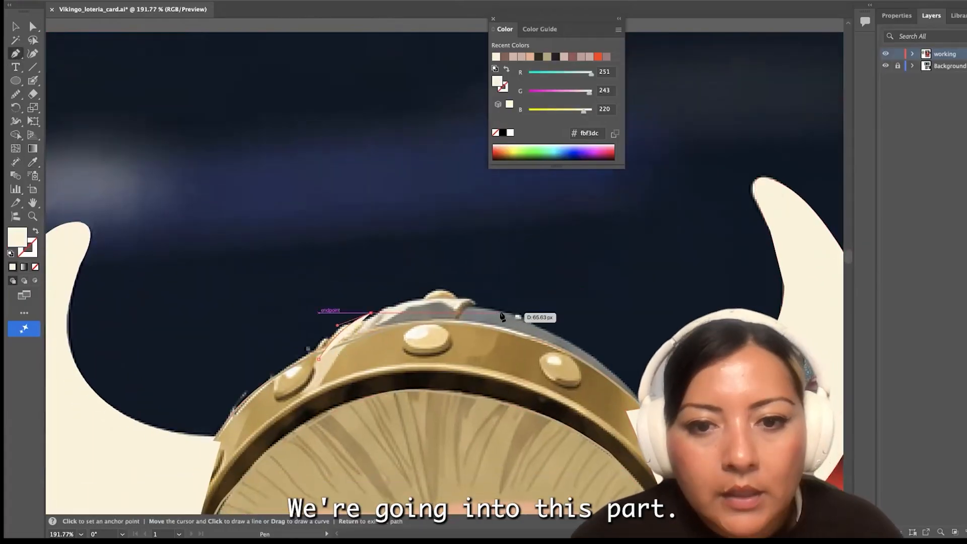
{"action": "scroll", "coordinate": [436, 307], "scroll_direction": "up", "scroll_amount": 5}
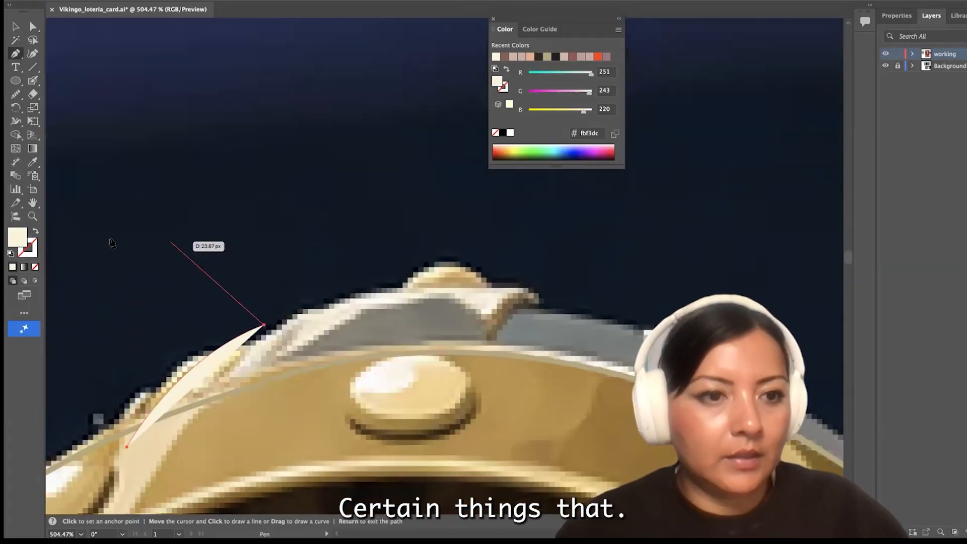
{"action": "key", "text": "shift+x"}
{"action": "left_click", "coordinate": [423, 279]}
{"action": "scroll", "coordinate": [426, 283], "scroll_direction": "right", "scroll_amount": 5}
{"action": "left_click_drag", "start_coordinate": [550, 317], "coordinate": [606, 355]}
{"action": "left_click", "coordinate": [550, 318]}
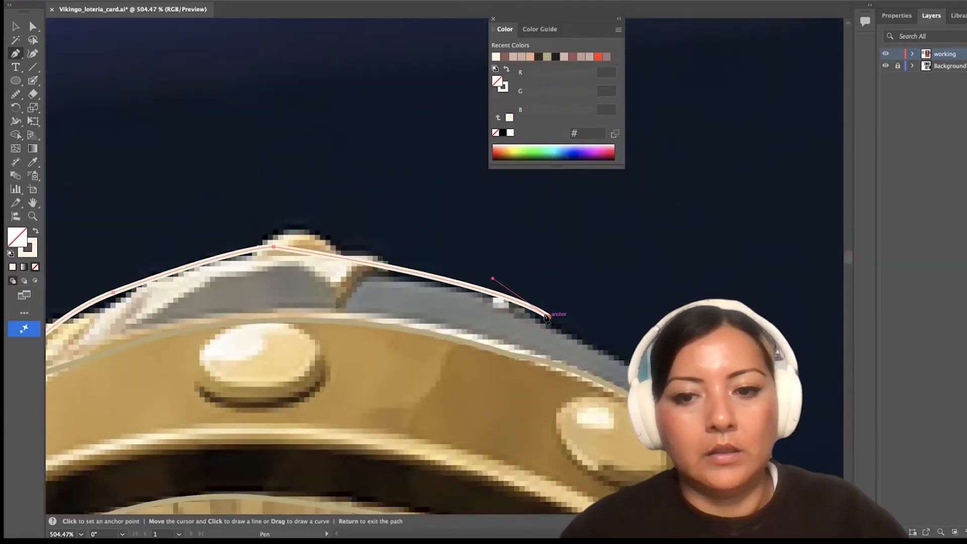
Continue the dome outline down to the base of the right horn and close it across the band to its starting point
{"action": "scroll", "coordinate": [552, 320], "scroll_direction": "right", "scroll_amount": 4}
{"action": "left_click_drag", "start_coordinate": [686, 425], "coordinate": [710, 461]}
{"action": "scroll", "coordinate": [680, 413], "scroll_direction": "down", "scroll_amount": 4}
{"action": "left_click", "coordinate": [616, 391]}
{"action": "scroll", "coordinate": [616, 391], "scroll_direction": "down", "scroll_amount": 5}
{"action": "left_click", "coordinate": [272, 334]}
Fill the dome with the grey #848b89 sampled from the reference helmet and smooth its outline
{"action": "key", "text": "i"}
{"action": "left_click", "coordinate": [479, 285]}
{"action": "left_click", "coordinate": [15, 94]}
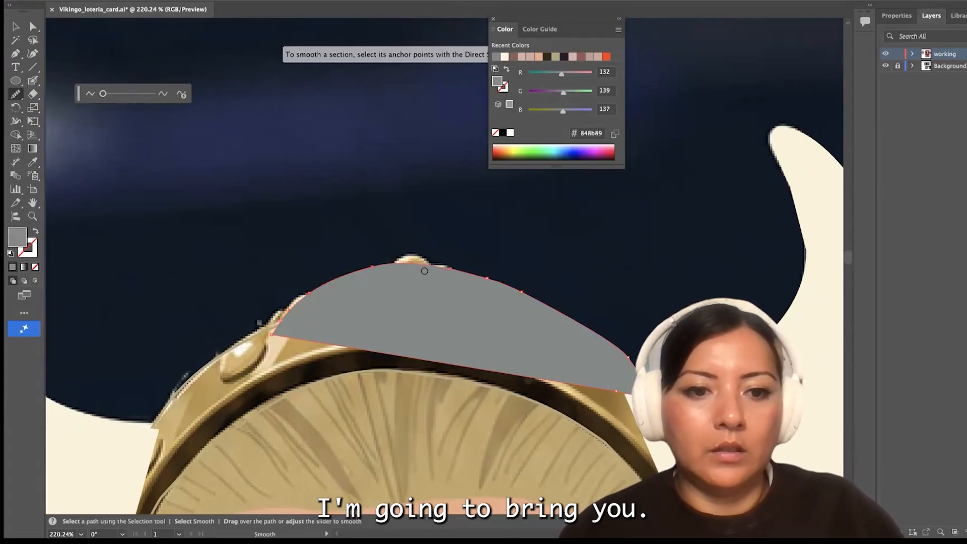
{"action": "key", "text": "v"}
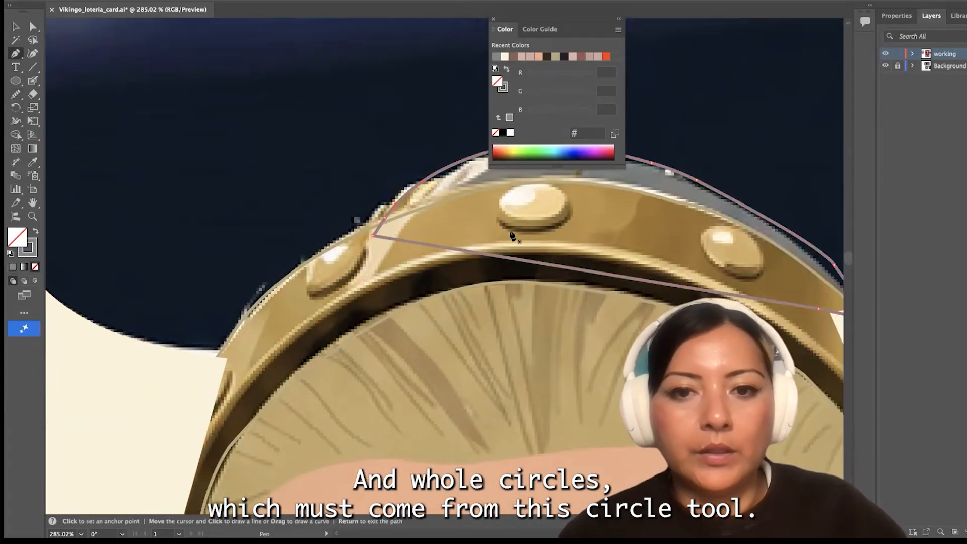
Draw an ellipse over the band's centre stud and fill it with the muted khaki #a89a73
{"action": "left_click_drag", "start_coordinate": [16, 80], "coordinate": [50, 110]}
{"action": "left_click_drag", "start_coordinate": [499, 186], "coordinate": [570, 227]}
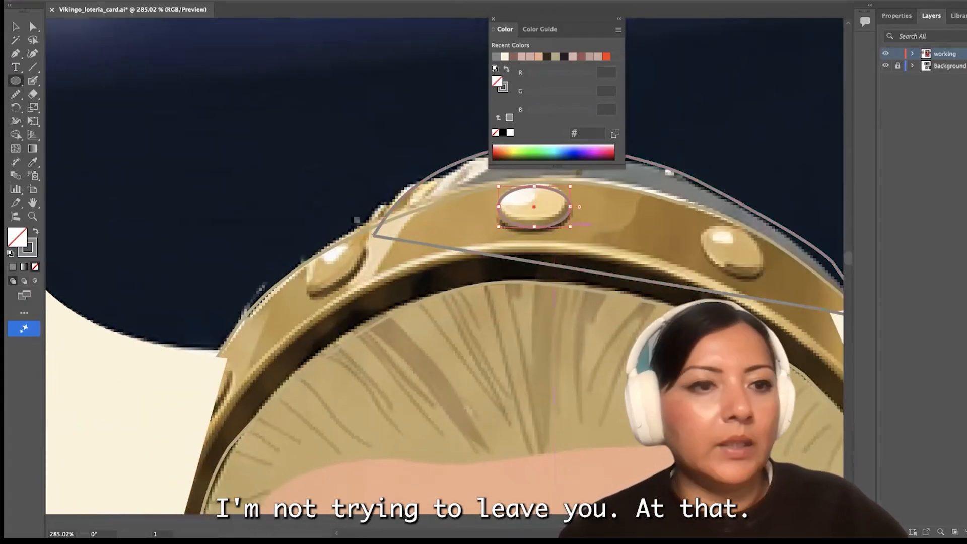
{"action": "key", "text": "i"}
{"action": "left_click", "coordinate": [35, 231]}
{"action": "double_click", "coordinate": [17, 237]}
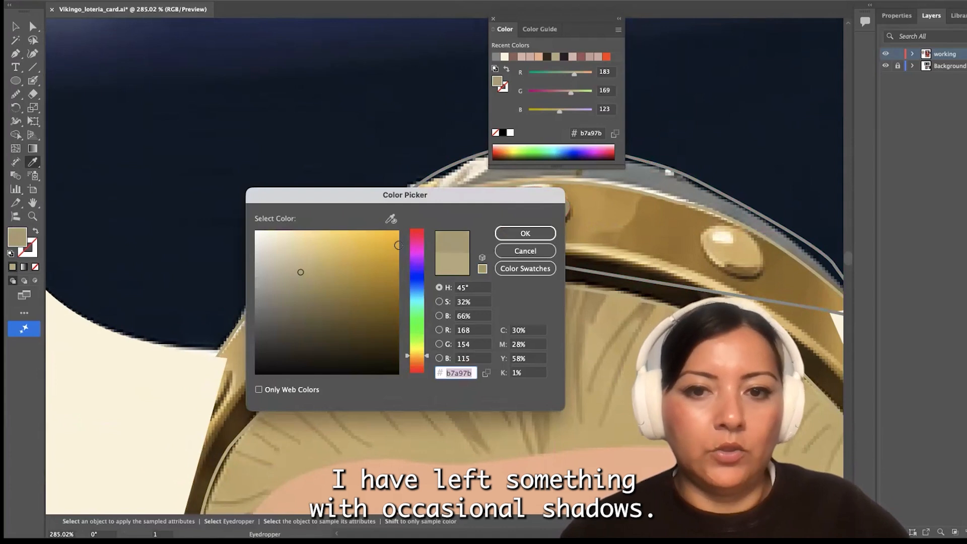
{"action": "left_click", "coordinate": [525, 233]}
Duplicate the centre stud, rotating and placing copies over the reference studs on either side of it
{"action": "key", "text": "v"}
{"action": "scroll", "coordinate": [524, 229], "scroll_direction": "right", "scroll_amount": 5}
{"action": "key", "text": "super+c"}
{"action": "key", "text": "super+v"}
{"action": "left_click_drag", "start_coordinate": [488, 269], "coordinate": [470, 300]}
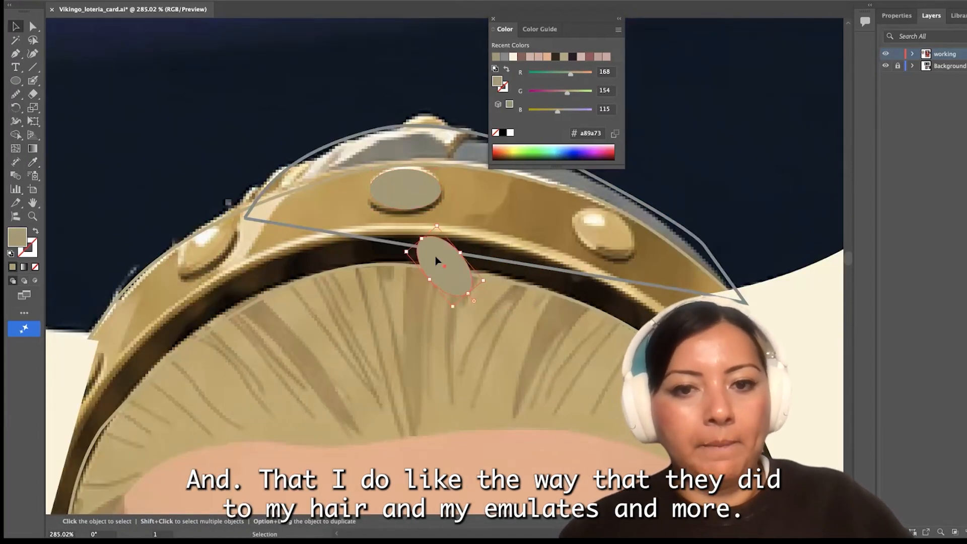
{"action": "left_click_drag", "start_coordinate": [437, 261], "coordinate": [599, 229]}
{"action": "left_click_drag", "start_coordinate": [633, 272], "coordinate": [641, 266]}
{"action": "left_click_drag", "start_coordinate": [435, 188], "coordinate": [249, 223]}
Fill the band with gold #c79d4c and shift the right stud slightly down on it
{"action": "scroll", "coordinate": [249, 224], "scroll_direction": "down", "scroll_amount": 4}
{"action": "scroll", "coordinate": [249, 224], "scroll_direction": "left", "scroll_amount": 3}
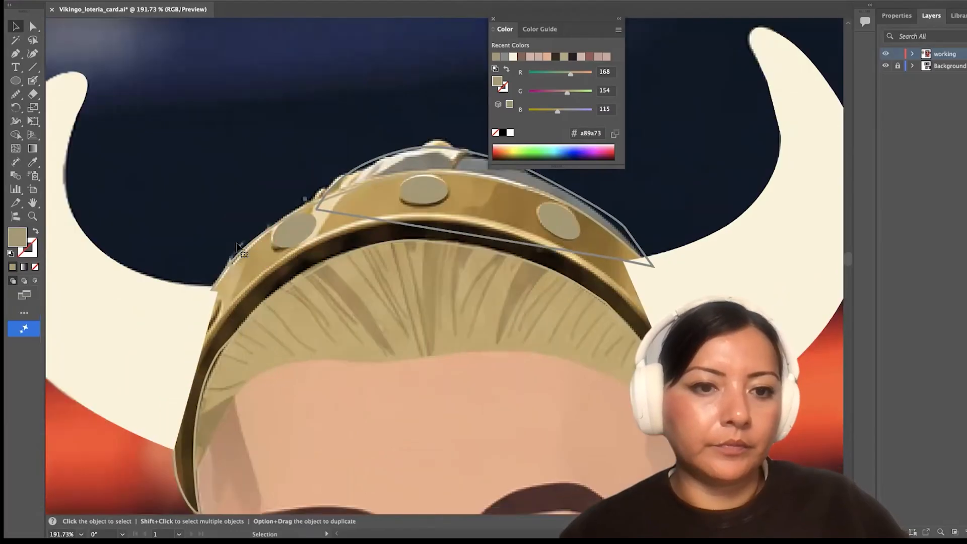
{"action": "left_click", "coordinate": [302, 245]}
{"action": "left_click", "coordinate": [33, 231]}
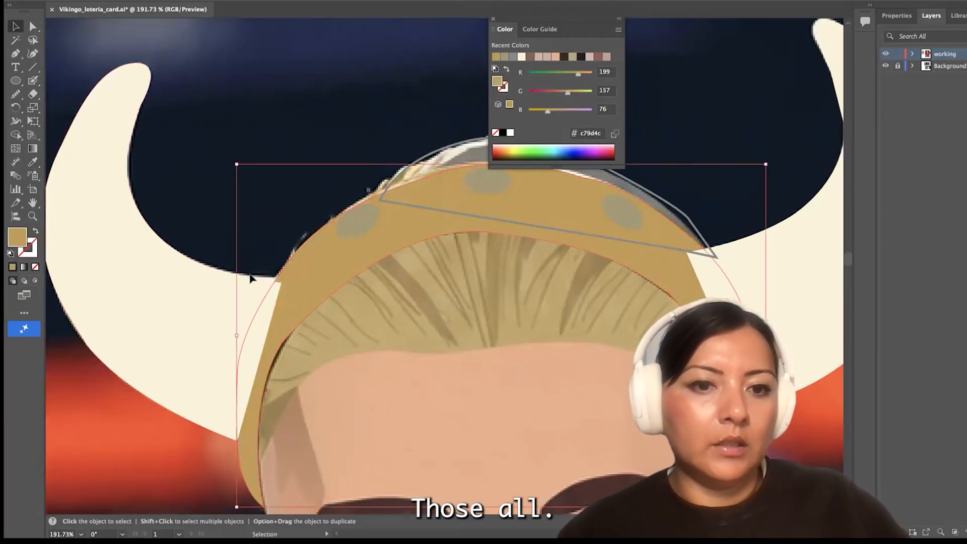
{"action": "left_click_drag", "start_coordinate": [630, 224], "coordinate": [630, 232]}
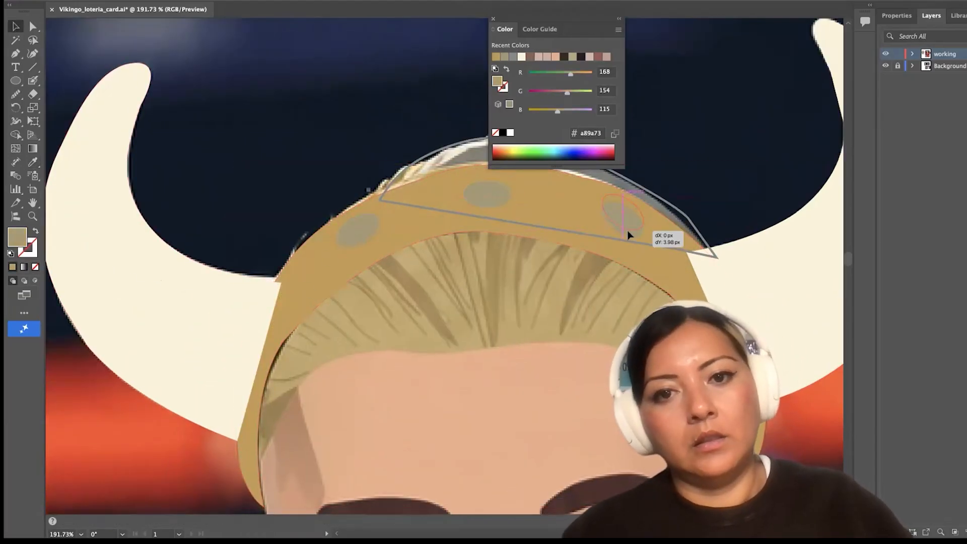
Recolor the centre and left studs with the darker gold #b58a47
{"action": "left_click", "coordinate": [488, 196]}
{"action": "left_click", "coordinate": [358, 232], "text": "shift"}
{"action": "key", "text": "i"}
{"action": "left_click", "coordinate": [330, 254]}
{"action": "double_click", "coordinate": [21, 238]}
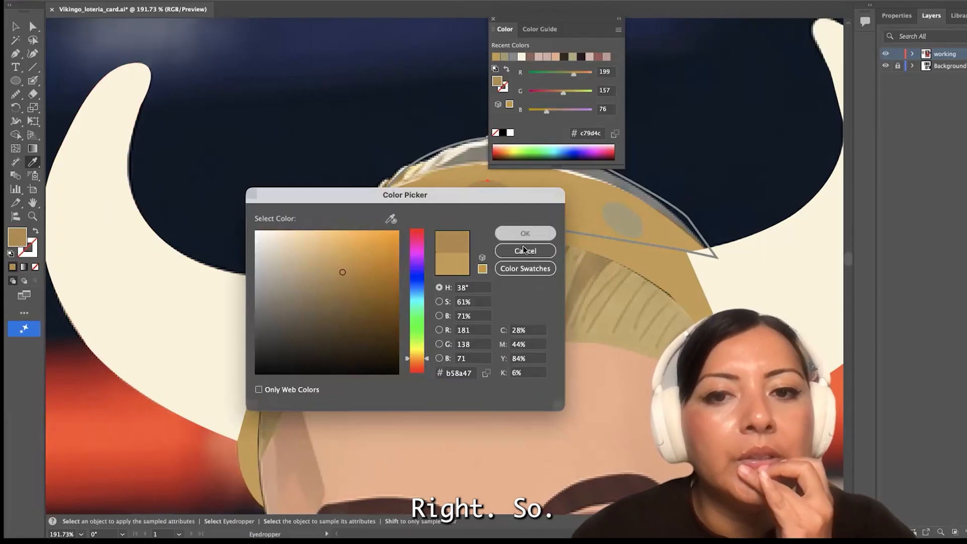
{"action": "key", "text": "Return"}
{"action": "key", "text": "v"}
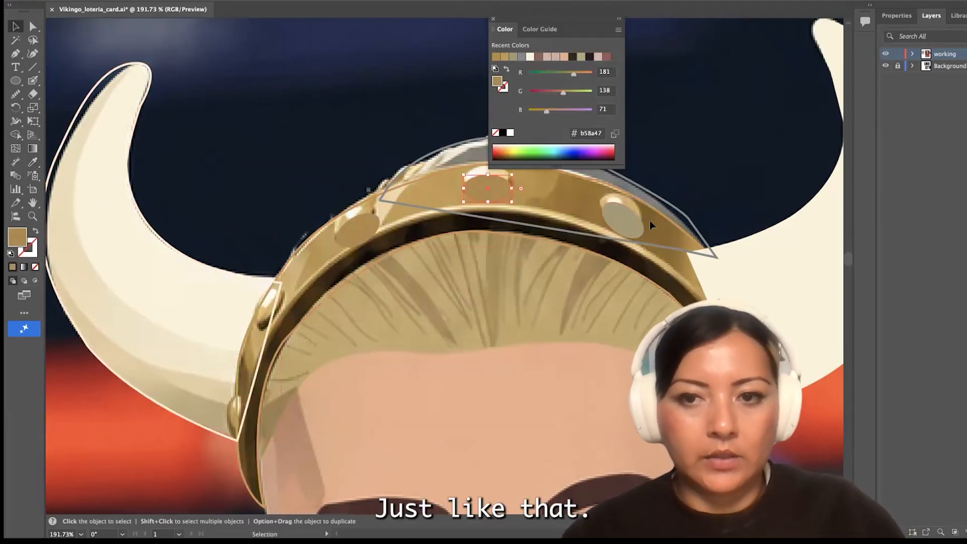
Reposition the right stud over the reference and match its color to the centre stud's darker gold
{"action": "left_click_drag", "start_coordinate": [631, 225], "coordinate": [630, 218]}
{"action": "key", "text": "i"}
{"action": "left_click", "coordinate": [487, 192]}
{"action": "left_click", "coordinate": [16, 27]}
Copy the stud twice, rotating and placing the copies down the band's left side beside the left horn
{"action": "key", "text": "super+c"}
{"action": "key", "text": "super+v"}
{"action": "left_click_drag", "start_coordinate": [474, 226], "coordinate": [469, 222]}
{"action": "left_click_drag", "start_coordinate": [444, 266], "coordinate": [281, 299]}
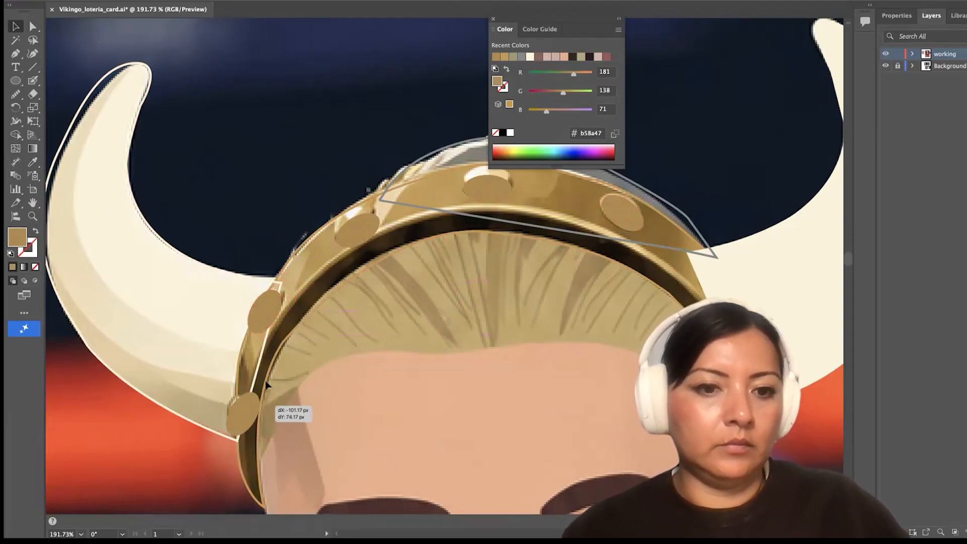
{"action": "left_click_drag", "start_coordinate": [265, 409], "coordinate": [262, 403]}
{"action": "key", "text": "super+z"}
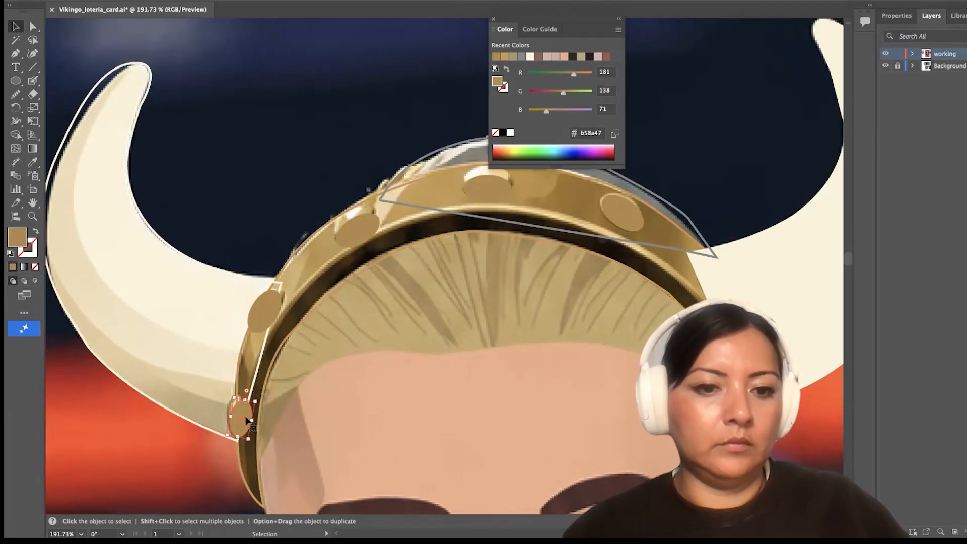
Move the traced helmet pieces off the reference photo onto the empty canvas and fill the left horn with cream
{"action": "scroll", "coordinate": [197, 303], "scroll_direction": "down", "scroll_amount": 10}
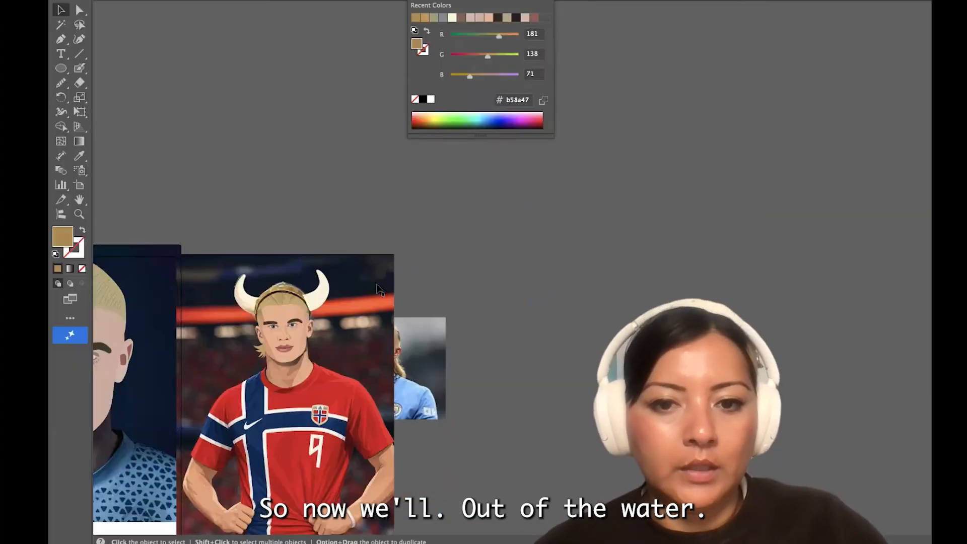
{"action": "scroll", "coordinate": [420, 297], "scroll_direction": "up", "scroll_amount": 5}
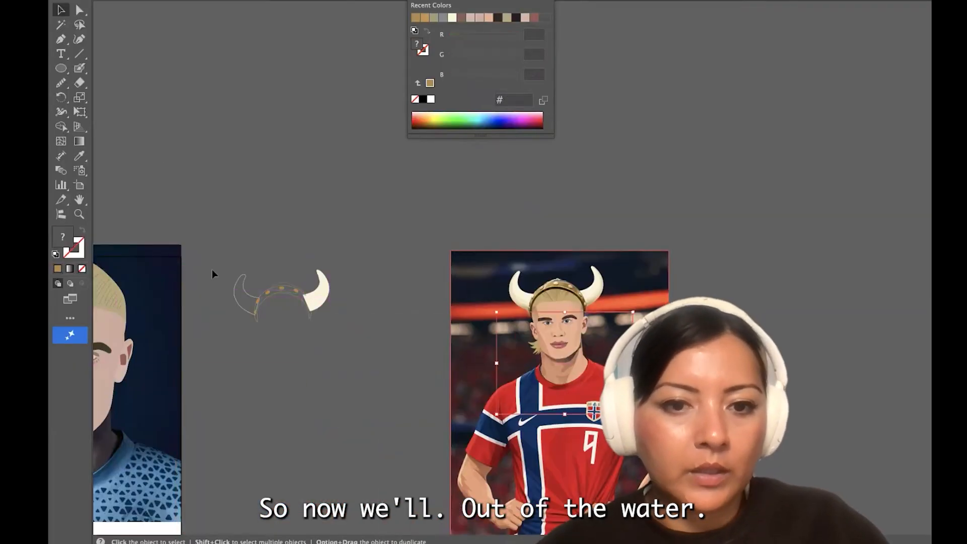
{"action": "left_click", "coordinate": [240, 307]}
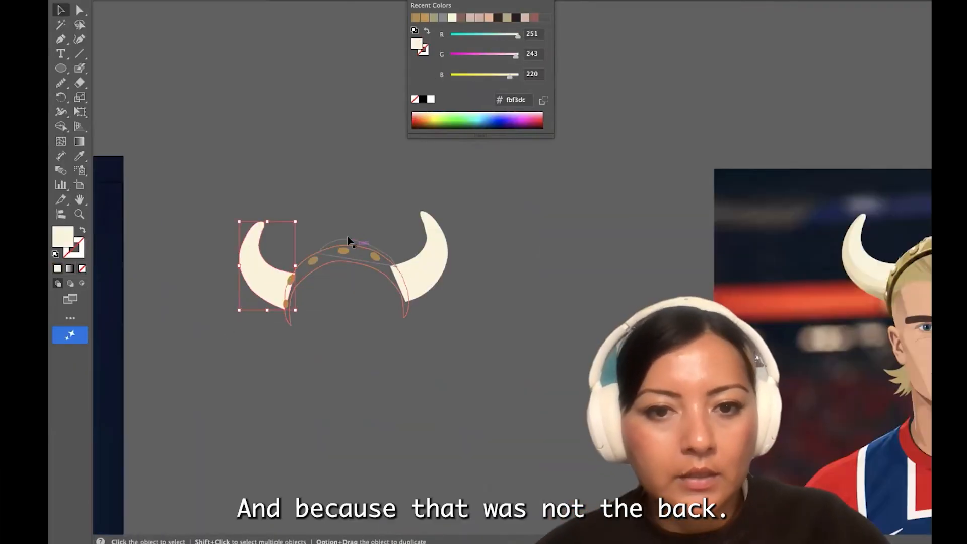
{"action": "left_click", "coordinate": [350, 242]}
{"action": "left_click", "coordinate": [65, 0]}
{"action": "left_click", "coordinate": [152, 4]}
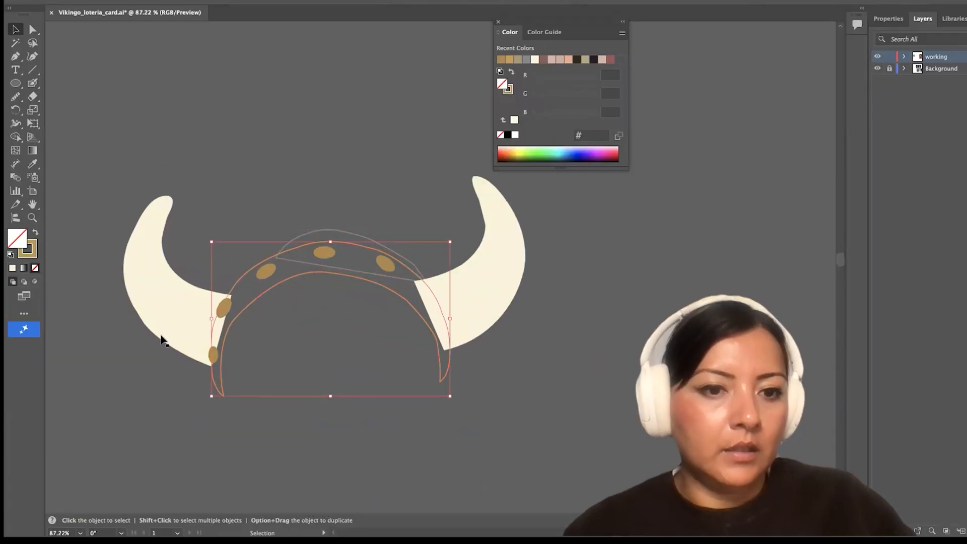
Select the band together with its studs and bring them in front of the horns
{"action": "scroll", "coordinate": [162, 339], "scroll_direction": "up", "scroll_amount": 5}
{"action": "left_click", "coordinate": [331, 273], "text": "shift"}
{"action": "scroll", "coordinate": [331, 274], "scroll_direction": "right", "scroll_amount": 4}
{"action": "left_click", "coordinate": [277, 199], "text": "shift"}
{"action": "left_click", "coordinate": [436, 205], "text": "shift"}
{"action": "scroll", "coordinate": [436, 206], "scroll_direction": "down", "scroll_amount": 5}
{"action": "left_click", "coordinate": [101, 0]}
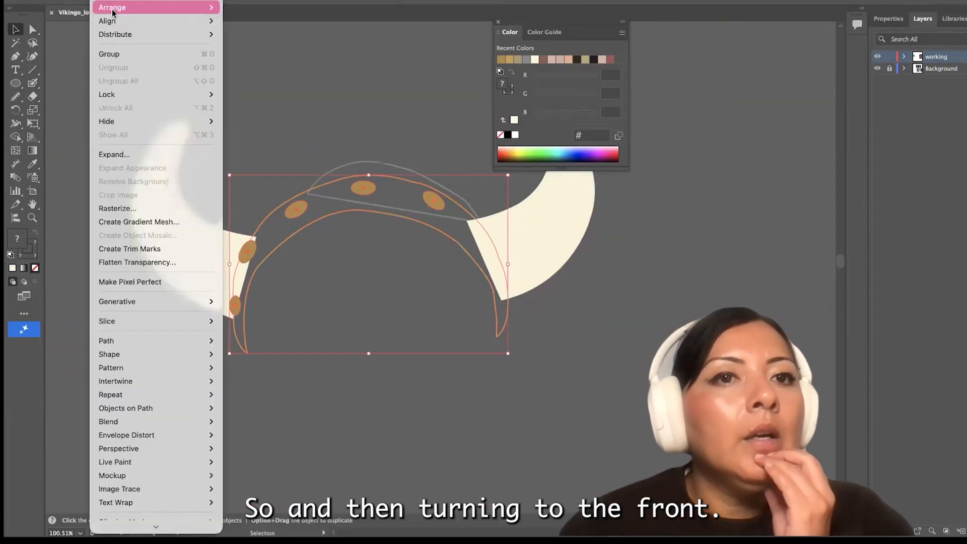
{"action": "left_click", "coordinate": [257, 7]}
Fill the band with its gold #c79d4c and choose the Smooth tool for its outline
{"action": "left_click", "coordinate": [55, 41]}
{"action": "left_click", "coordinate": [33, 29]}
{"action": "left_click", "coordinate": [292, 199]}
{"action": "left_click", "coordinate": [35, 232]}
{"action": "left_click_drag", "start_coordinate": [16, 96], "coordinate": [81, 123]}
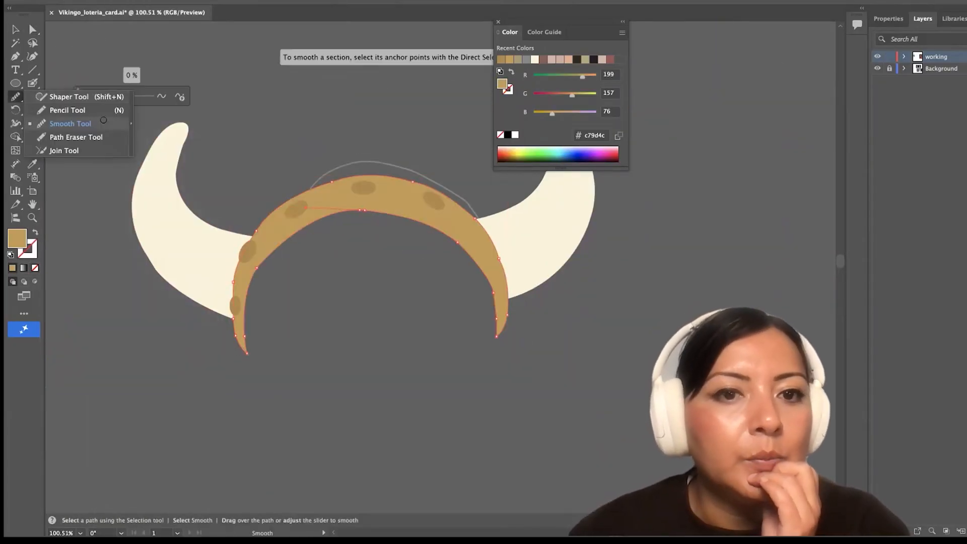
Nudge the studs into line on the band and add a rotated copy of the right stud farther down that side
{"action": "key", "text": "v"}
{"action": "scroll", "coordinate": [289, 254], "scroll_direction": "up", "scroll_amount": 3}
{"action": "left_click_drag", "start_coordinate": [222, 253], "coordinate": [224, 253]}
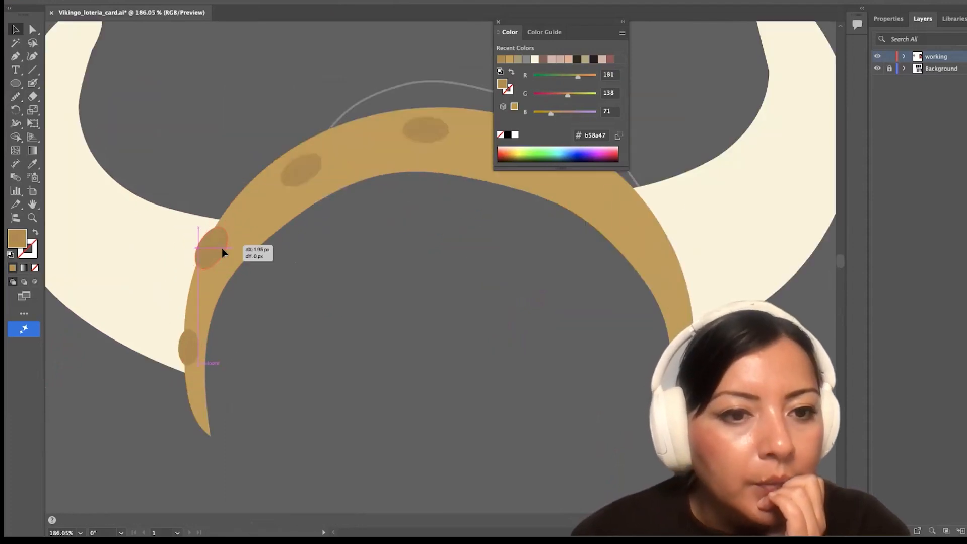
{"action": "left_click_drag", "start_coordinate": [422, 146], "coordinate": [411, 149]}
{"action": "scroll", "coordinate": [409, 152], "scroll_direction": "right", "scroll_amount": 4}
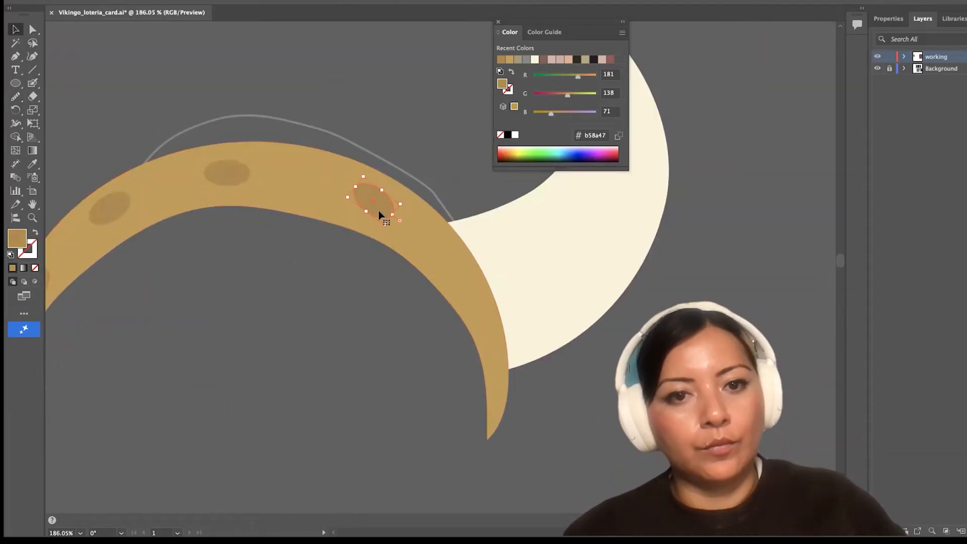
{"action": "scroll", "coordinate": [381, 217], "scroll_direction": "up", "scroll_amount": 2}
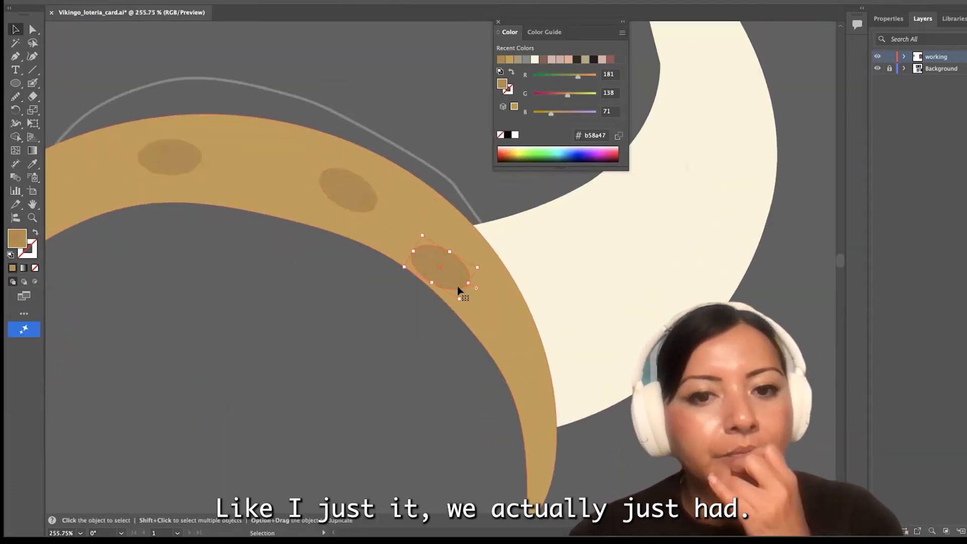
{"action": "left_click_drag", "start_coordinate": [459, 291], "coordinate": [491, 313]}
Swap the dome's grey outline to a solid grey fill without a stroke
{"action": "left_click", "coordinate": [94, 110]}
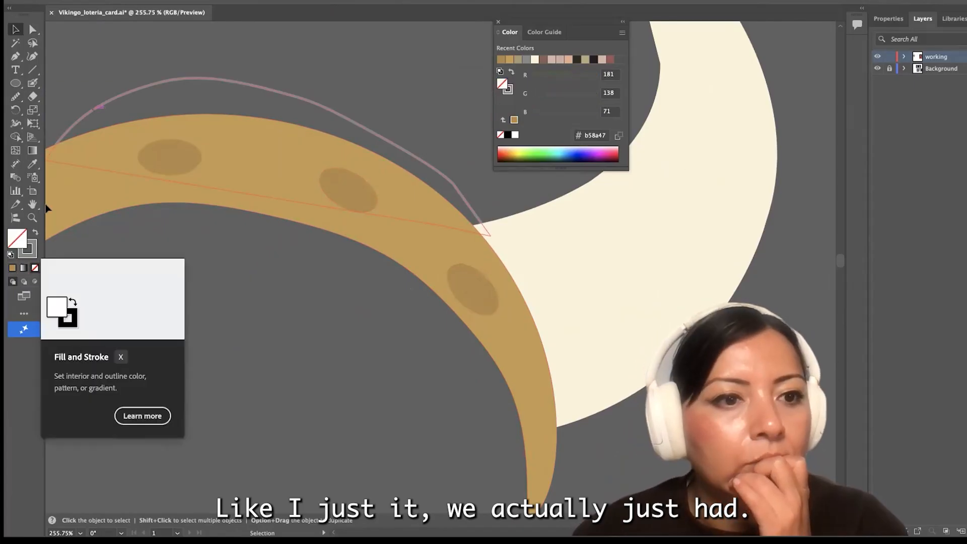
{"action": "left_click", "coordinate": [35, 232]}
{"action": "left_click", "coordinate": [214, 297]}
Select the horns, band, studs and dome and group them as one helmet
{"action": "scroll", "coordinate": [215, 297], "scroll_direction": "down", "scroll_amount": 10}
{"action": "scroll", "coordinate": [220, 411], "scroll_direction": "left", "scroll_amount": 5}
{"action": "left_click_drag", "start_coordinate": [535, 379], "coordinate": [189, 129]}
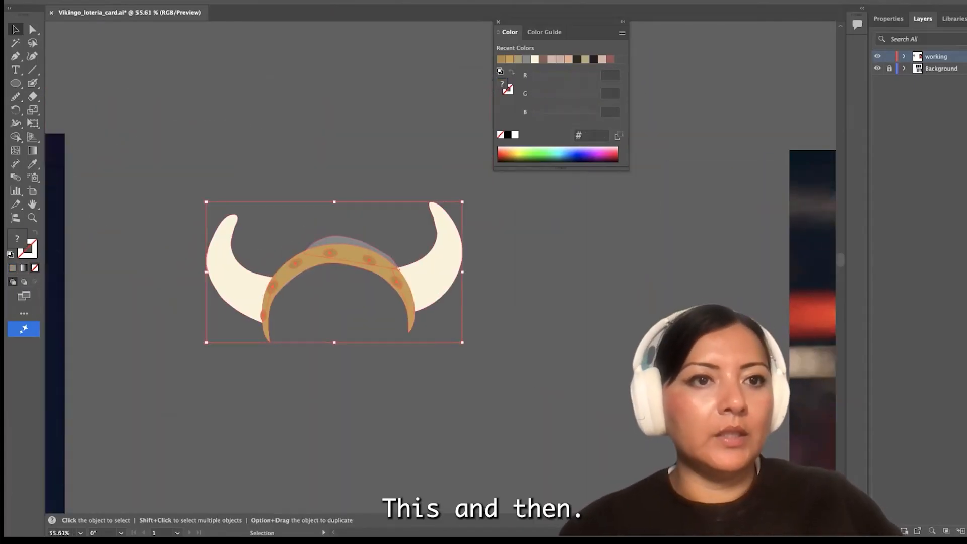
{"action": "left_click", "coordinate": [100, 1]}
{"action": "left_click", "coordinate": [117, 56]}
Move the grouped helmet onto the head of the close-up portrait and scale and align it to the hairline
{"action": "scroll", "coordinate": [264, 363], "scroll_direction": "down", "scroll_amount": 4}
{"action": "scroll", "coordinate": [270, 371], "scroll_direction": "left", "scroll_amount": 5}
{"action": "scroll", "coordinate": [272, 374], "scroll_direction": "left", "scroll_amount": 5}
{"action": "left_click_drag", "start_coordinate": [694, 289], "coordinate": [760, 324]}
{"action": "left_click_drag", "start_coordinate": [623, 258], "coordinate": [223, 205]}
{"action": "left_click_drag", "start_coordinate": [357, 271], "coordinate": [476, 366]}
{"action": "left_click_drag", "start_coordinate": [409, 284], "coordinate": [369, 245]}
{"action": "left_click_drag", "start_coordinate": [455, 307], "coordinate": [449, 307]}
Directly select the grey dome inside the group and pull its upper left outline outward above the band
{"action": "key", "text": "a"}
{"action": "left_click", "coordinate": [298, 169]}
{"action": "scroll", "coordinate": [283, 172], "scroll_direction": "up", "scroll_amount": 5}
{"action": "left_click_drag", "start_coordinate": [360, 236], "coordinate": [321, 229]}
{"action": "scroll", "coordinate": [320, 231], "scroll_direction": "up", "scroll_amount": 3}
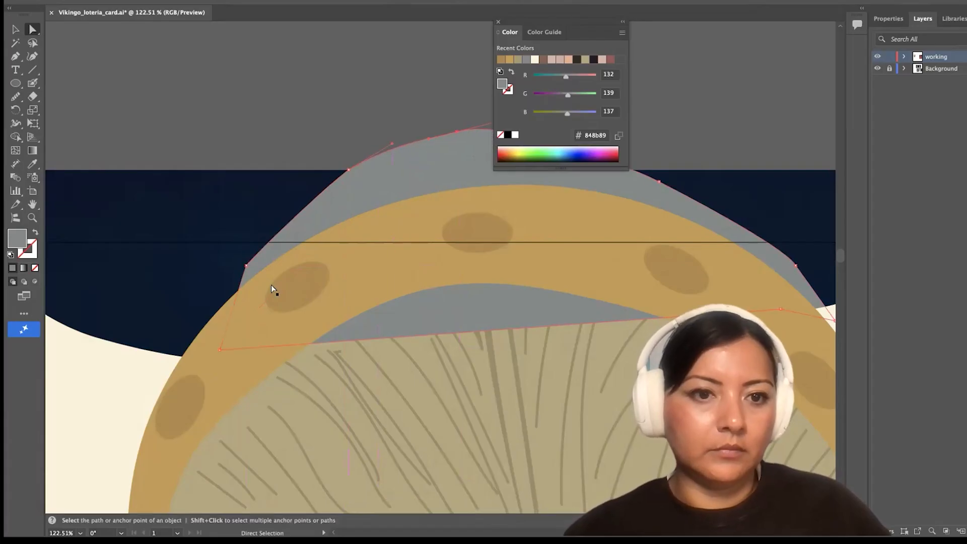
Smooth the dome's left and upper outline with the Smooth tool
{"action": "left_click", "coordinate": [15, 110]}
{"action": "left_click", "coordinate": [16, 96]}
{"action": "left_click", "coordinate": [58, 126]}
{"action": "left_click_drag", "start_coordinate": [99, 96], "coordinate": [102, 96]}
{"action": "left_click_drag", "start_coordinate": [242, 276], "coordinate": [264, 247]}
{"action": "left_click_drag", "start_coordinate": [322, 194], "coordinate": [429, 138]}
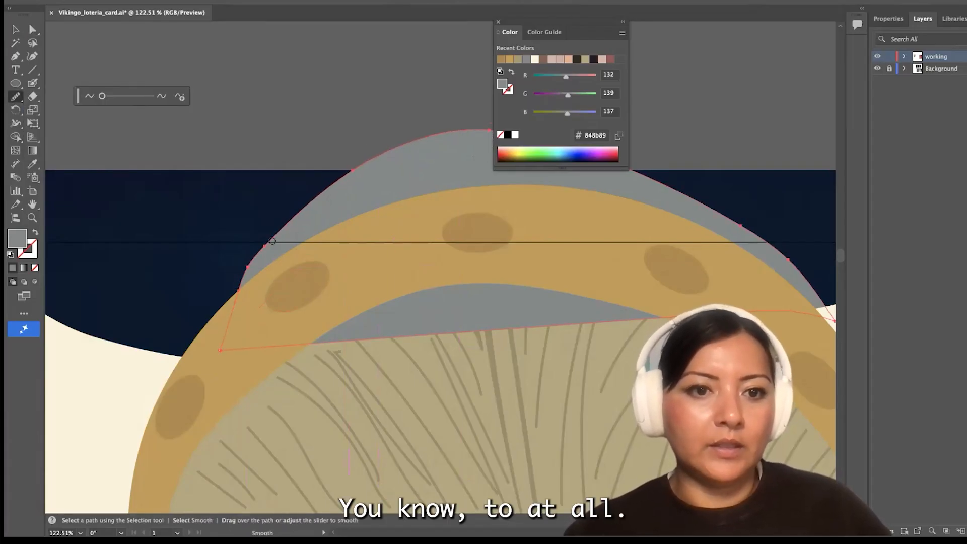
Add two anchor points along the dome's lower edge where it shows over the hair
{"action": "scroll", "coordinate": [272, 242], "scroll_direction": "down", "scroll_amount": 5}
{"action": "key", "text": "v"}
{"action": "key", "text": "a"}
{"action": "scroll", "coordinate": [362, 285], "scroll_direction": "up", "scroll_amount": 3}
{"action": "key", "text": "p"}
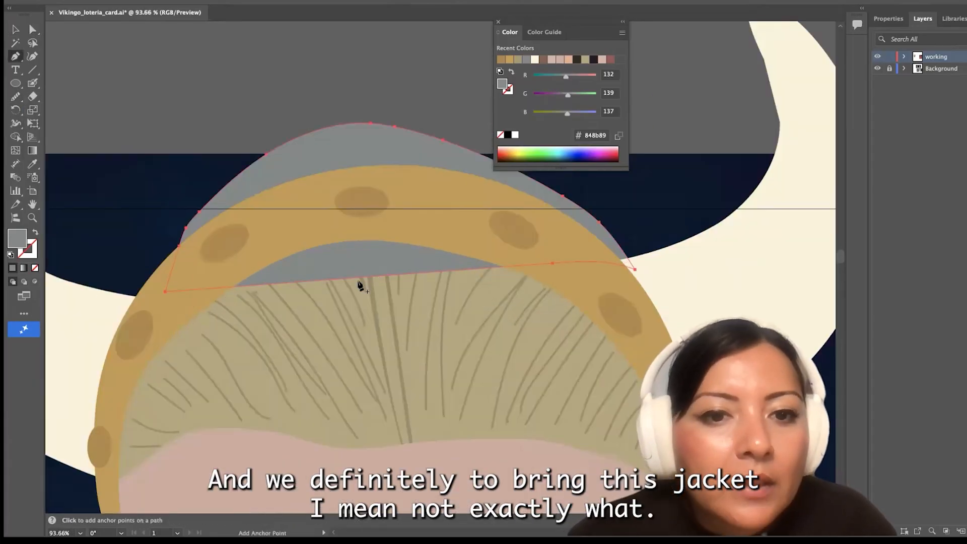
{"action": "scroll", "coordinate": [360, 286], "scroll_direction": "up", "scroll_amount": 5}
{"action": "left_click_drag", "start_coordinate": [16, 56], "coordinate": [45, 67]}
{"action": "left_click", "coordinate": [45, 67]}
{"action": "left_click", "coordinate": [493, 366]}
{"action": "left_click", "coordinate": [424, 371]}
Pull the dome's lower-edge anchor points up behind the gold band so the grey no longer covers the hair
{"action": "left_click", "coordinate": [33, 29]}
{"action": "left_click_drag", "start_coordinate": [493, 366], "coordinate": [518, 247]}
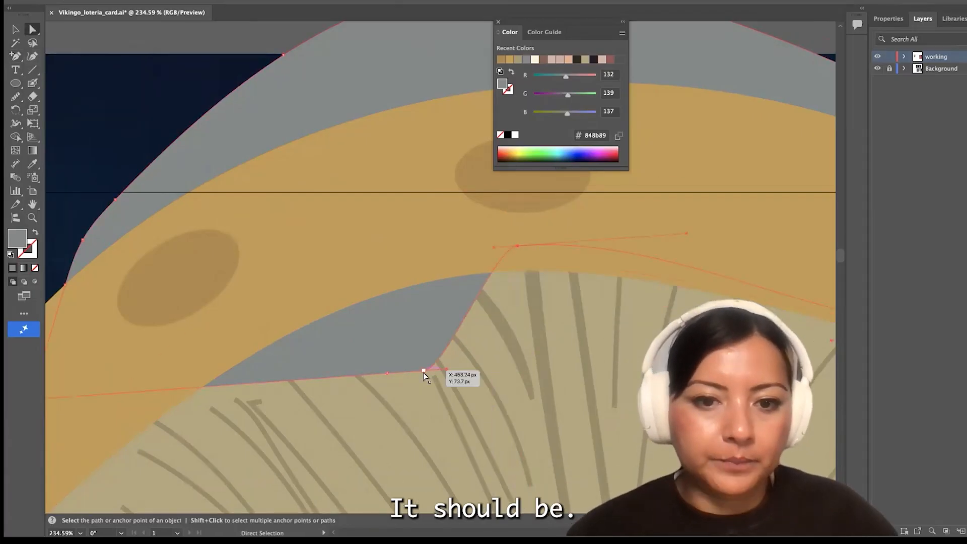
{"action": "left_click_drag", "start_coordinate": [424, 372], "coordinate": [346, 279]}
{"action": "left_click_drag", "start_coordinate": [386, 374], "coordinate": [285, 317]}
Reshape the dome's upper right edge and smooth its outline into an even, rounded curve
{"action": "scroll", "coordinate": [283, 318], "scroll_direction": "down", "scroll_amount": 5}
{"action": "left_click", "coordinate": [345, 215]}
{"action": "scroll", "coordinate": [346, 216], "scroll_direction": "up", "scroll_amount": 4}
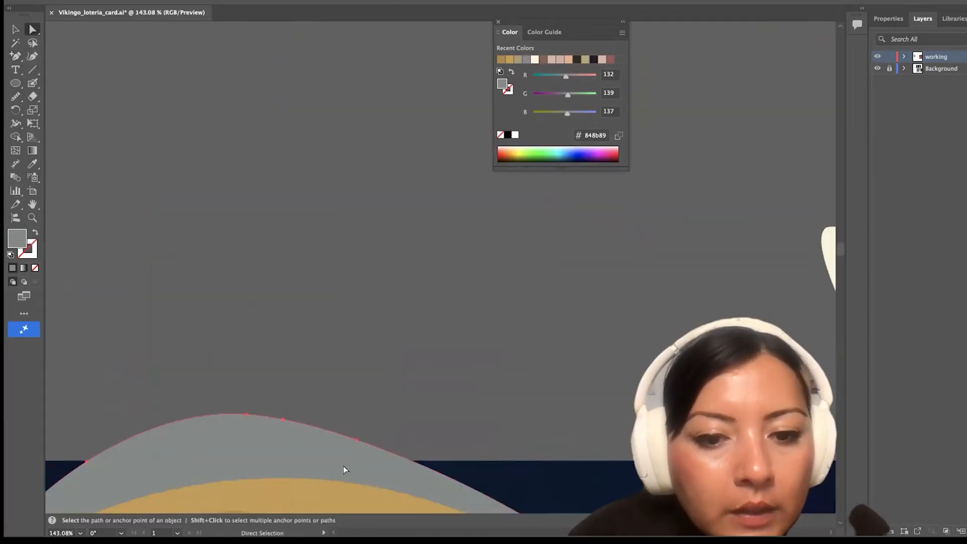
{"action": "scroll", "coordinate": [345, 470], "scroll_direction": "down", "scroll_amount": 5}
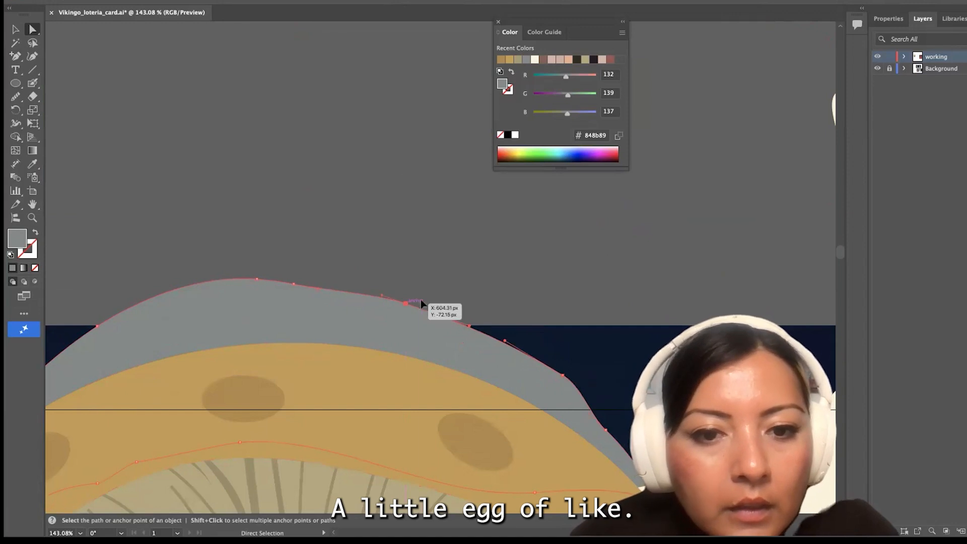
{"action": "left_click", "coordinate": [16, 97]}
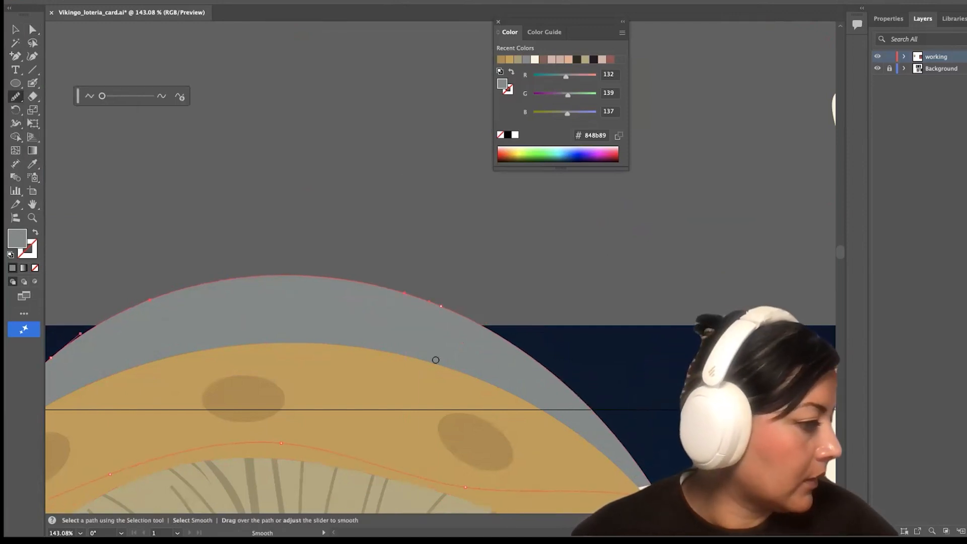
{"action": "scroll", "coordinate": [371, 322], "scroll_direction": "down", "scroll_amount": 10}
{"action": "scroll", "coordinate": [589, 433], "scroll_direction": "down", "scroll_amount": 5}
{"action": "scroll", "coordinate": [497, 339], "scroll_direction": "right", "scroll_amount": 4}
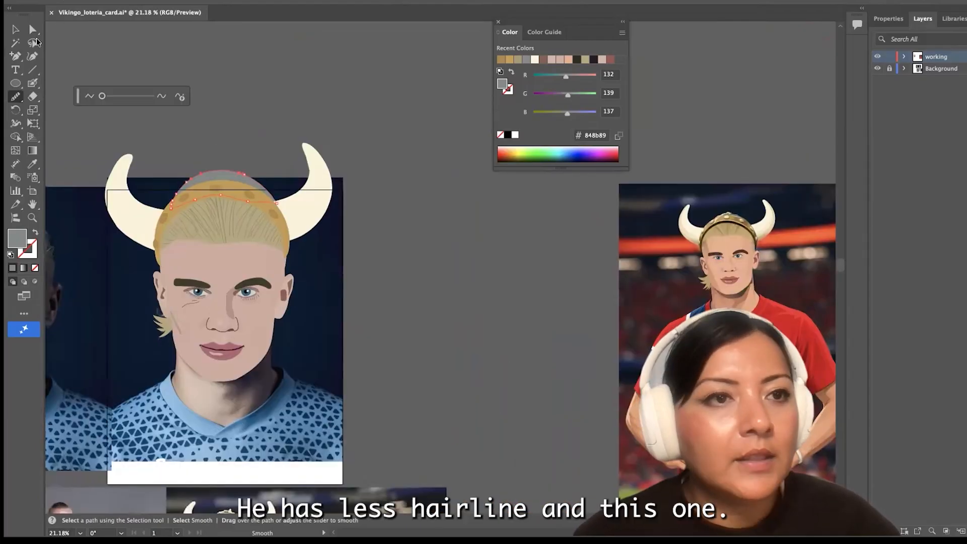
{"action": "key", "text": "v"}
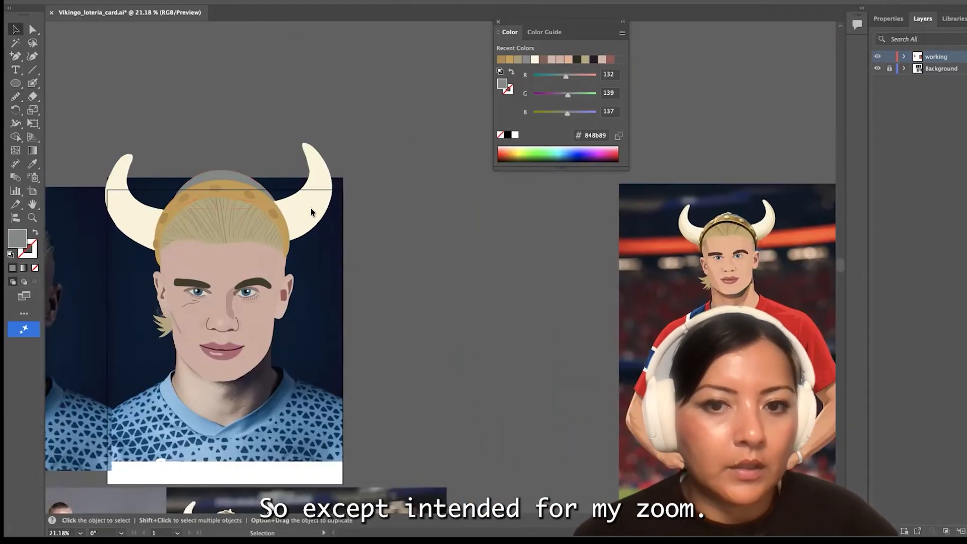
Lower the anchor points along the gold band's inner edge so the band covers more of the hair
{"action": "key", "text": "a"}
{"action": "scroll", "coordinate": [192, 264], "scroll_direction": "up", "scroll_amount": 8}
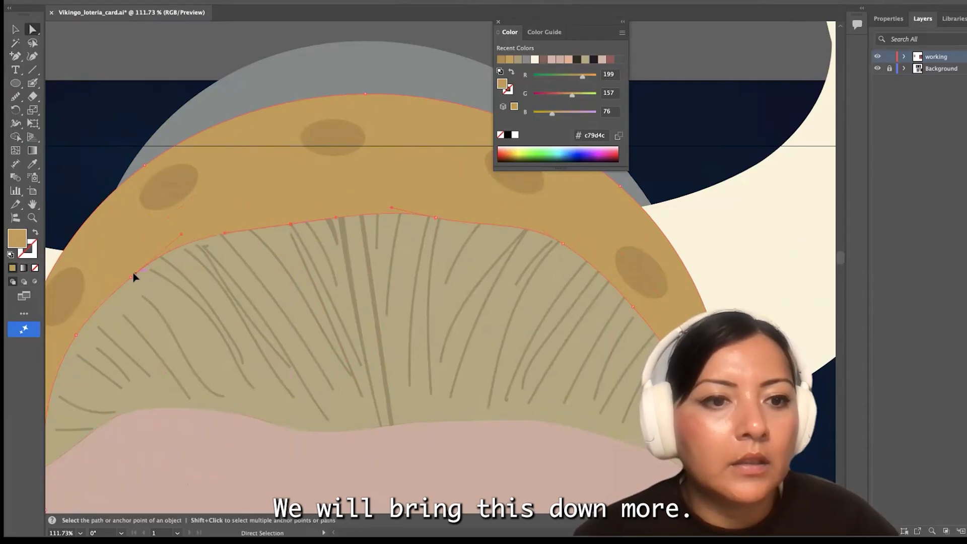
{"action": "left_click_drag", "start_coordinate": [563, 243], "coordinate": [563, 261]}
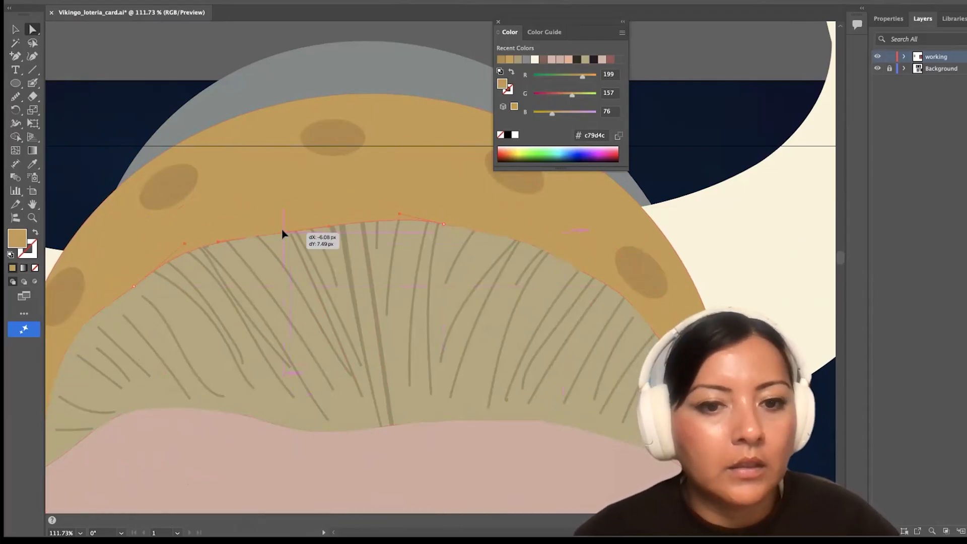
{"action": "left_click_drag", "start_coordinate": [282, 231], "coordinate": [283, 231]}
Raise the middle of the hairline and pull the thick central strand's lower tip up to it
{"action": "key", "text": "v"}
{"action": "left_click", "coordinate": [32, 30]}
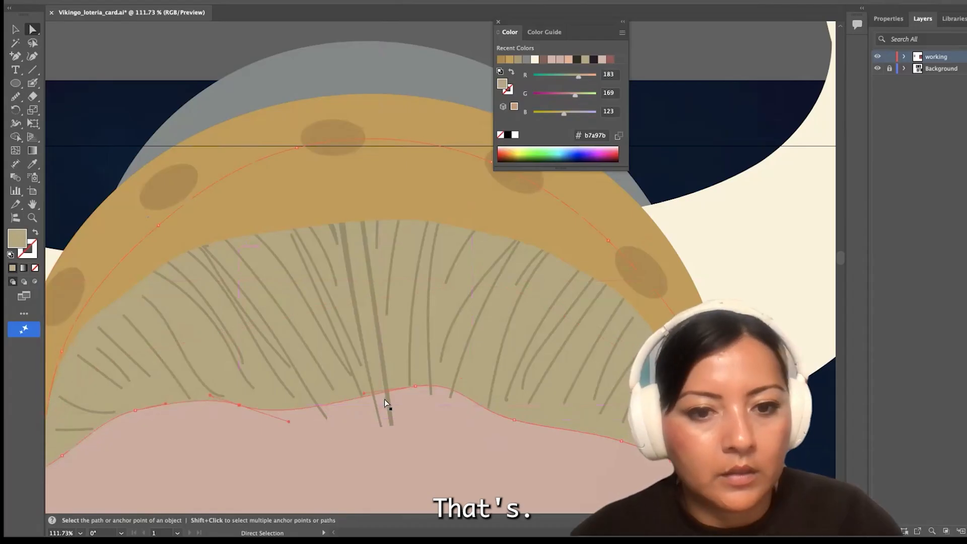
{"action": "left_click", "coordinate": [391, 425]}
{"action": "scroll", "coordinate": [391, 425], "scroll_direction": "up", "scroll_amount": 4}
{"action": "scroll", "coordinate": [370, 382], "scroll_direction": "up", "scroll_amount": 4}
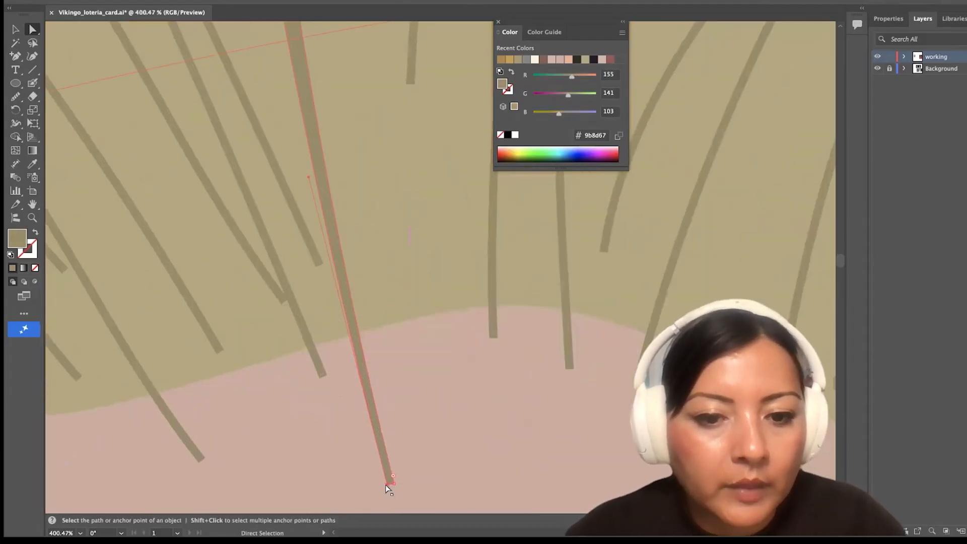
{"action": "left_click_drag", "start_coordinate": [387, 484], "coordinate": [362, 329]}
{"action": "scroll", "coordinate": [360, 322], "scroll_direction": "down", "scroll_amount": 3}
{"action": "scroll", "coordinate": [239, 126], "scroll_direction": "up", "scroll_amount": 4}
Reshape the strand just right of the thick central one, running it from behind the gold band down to the hairline
{"action": "left_click_drag", "start_coordinate": [360, 135], "coordinate": [349, 398]}
{"action": "scroll", "coordinate": [355, 240], "scroll_direction": "down", "scroll_amount": 3}
{"action": "scroll", "coordinate": [348, 398], "scroll_direction": "down", "scroll_amount": 4}
{"action": "left_click_drag", "start_coordinate": [346, 350], "coordinate": [345, 79]}
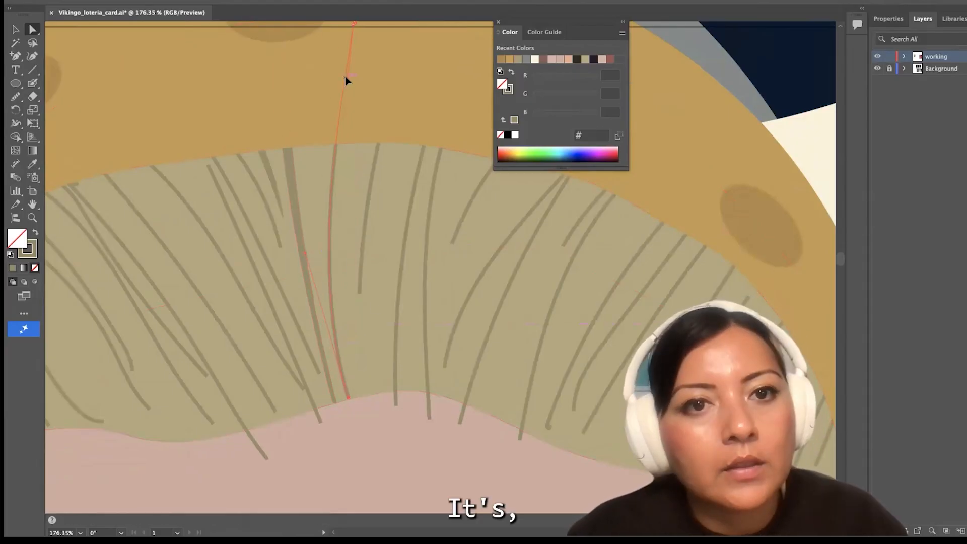
{"action": "left_click_drag", "start_coordinate": [374, 196], "coordinate": [360, 197]}
Change the thick central hair strand's fill to a darker brown
{"action": "left_click", "coordinate": [294, 203]}
{"action": "double_click", "coordinate": [16, 239]}
{"action": "left_click", "coordinate": [309, 300]}
{"action": "left_click", "coordinate": [516, 233]}
Recolor the main hair shape to a lighter blond, #d3bf88
{"action": "left_click", "coordinate": [276, 280]}
{"action": "scroll", "coordinate": [276, 280], "scroll_direction": "down", "scroll_amount": 8}
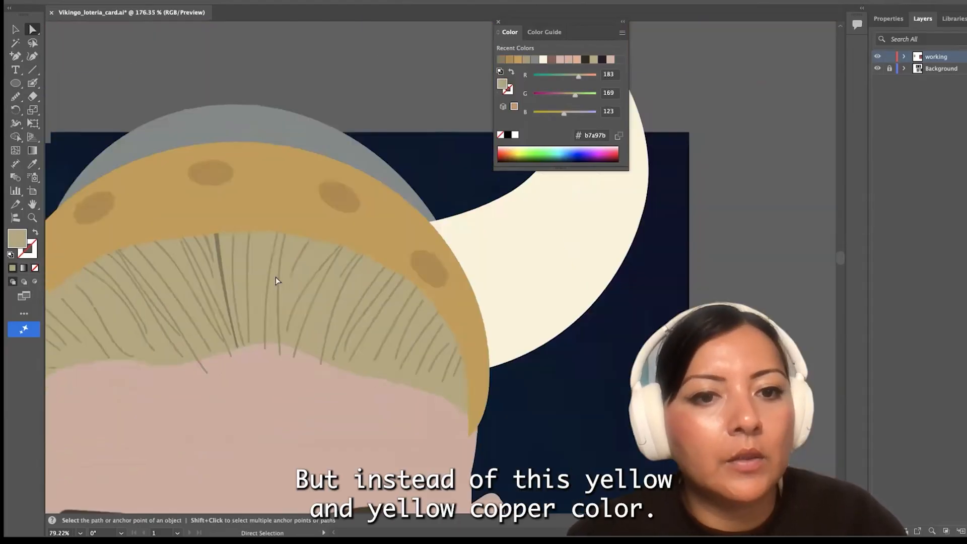
{"action": "double_click", "coordinate": [13, 236]}
{"action": "left_click", "coordinate": [320, 270]}
{"action": "left_click", "coordinate": [317, 253]}
{"action": "left_click", "coordinate": [312, 256]}
{"action": "left_click", "coordinate": [531, 233]}
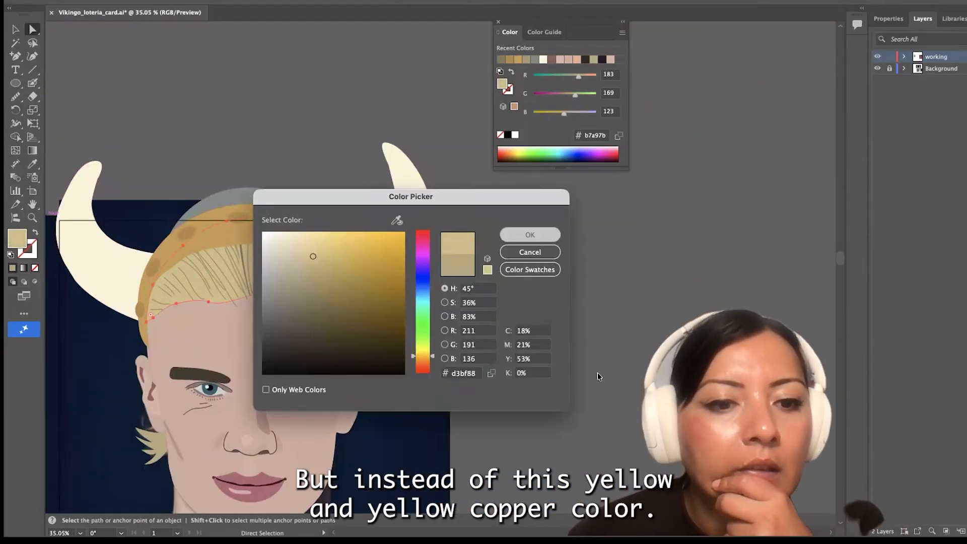
Pull in the lower tips of the strands left of center that overlap the forehead
{"action": "scroll", "coordinate": [235, 276], "scroll_direction": "up", "scroll_amount": 10}
{"action": "left_click", "coordinate": [173, 93]}
{"action": "scroll", "coordinate": [277, 330], "scroll_direction": "up", "scroll_amount": 3}
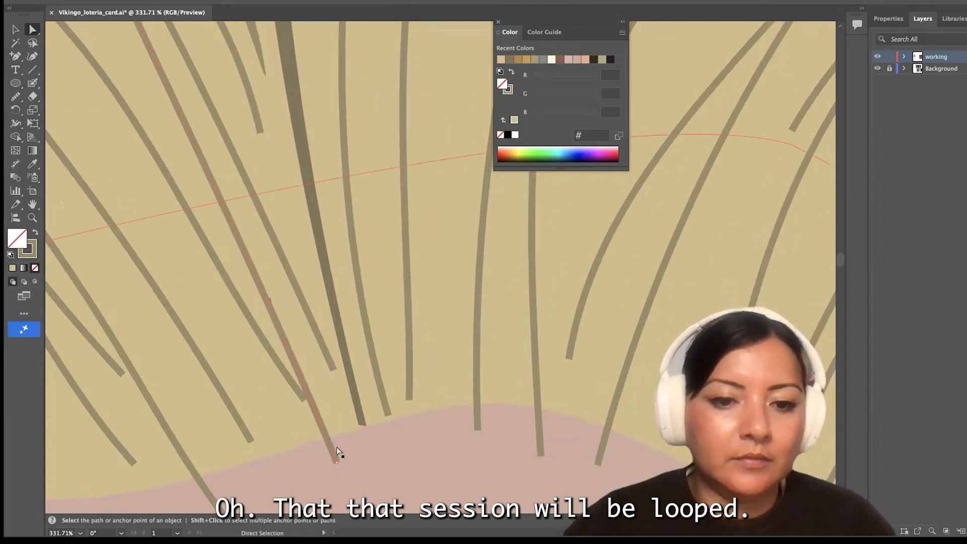
{"action": "left_click_drag", "start_coordinate": [303, 407], "coordinate": [293, 453]}
{"action": "left_click", "coordinate": [378, 479]}
{"action": "scroll", "coordinate": [418, 446], "scroll_direction": "down", "scroll_amount": 10}
{"action": "scroll", "coordinate": [418, 446], "scroll_direction": "up", "scroll_amount": 5}
Refine the left part of the gold band's inner edge by adjusting its anchor points
{"action": "left_click", "coordinate": [315, 328]}
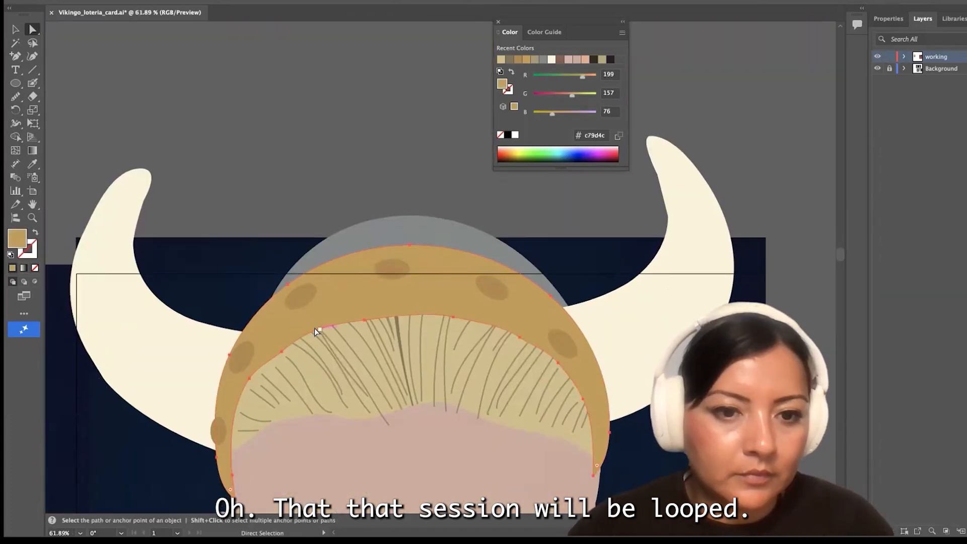
{"action": "left_click", "coordinate": [259, 360]}
{"action": "scroll", "coordinate": [258, 360], "scroll_direction": "up", "scroll_amount": 3}
{"action": "left_click_drag", "start_coordinate": [279, 272], "coordinate": [276, 276]}
Reposition the oval spot right of the gold band's center, undoing the extra move of its neighbor
{"action": "scroll", "coordinate": [483, 226], "scroll_direction": "right", "scroll_amount": 5}
{"action": "left_click_drag", "start_coordinate": [478, 201], "coordinate": [506, 262]}
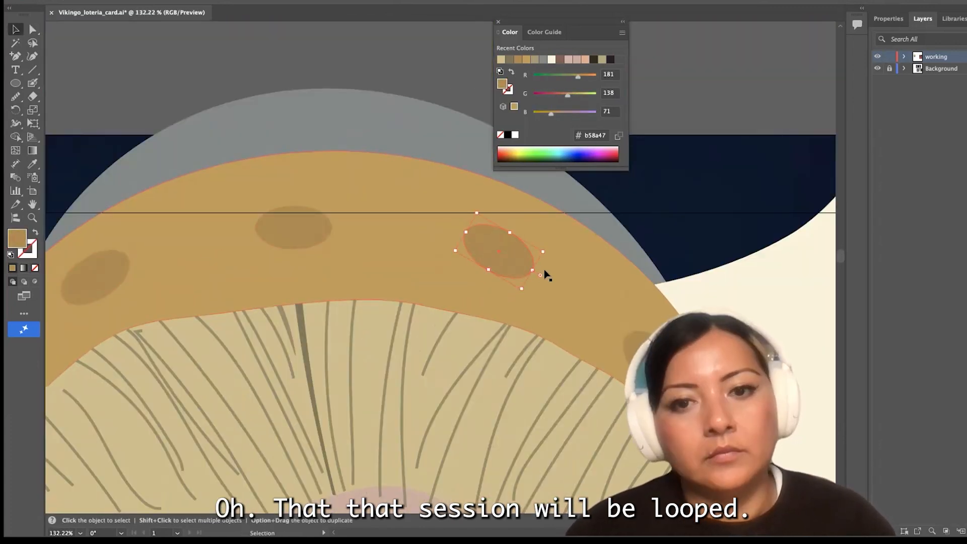
{"action": "key", "text": "v"}
{"action": "left_click_drag", "start_coordinate": [615, 349], "coordinate": [609, 341]}
{"action": "key", "text": "super+z"}
Shorten the central hair strands so their lower tips end at the raised hairline
{"action": "scroll", "coordinate": [454, 282], "scroll_direction": "down", "scroll_amount": 3}
{"action": "left_click", "coordinate": [33, 29]}
{"action": "scroll", "coordinate": [430, 212], "scroll_direction": "up", "scroll_amount": 5}
{"action": "left_click", "coordinate": [426, 211]}
{"action": "left_click_drag", "start_coordinate": [486, 376], "coordinate": [453, 347]}
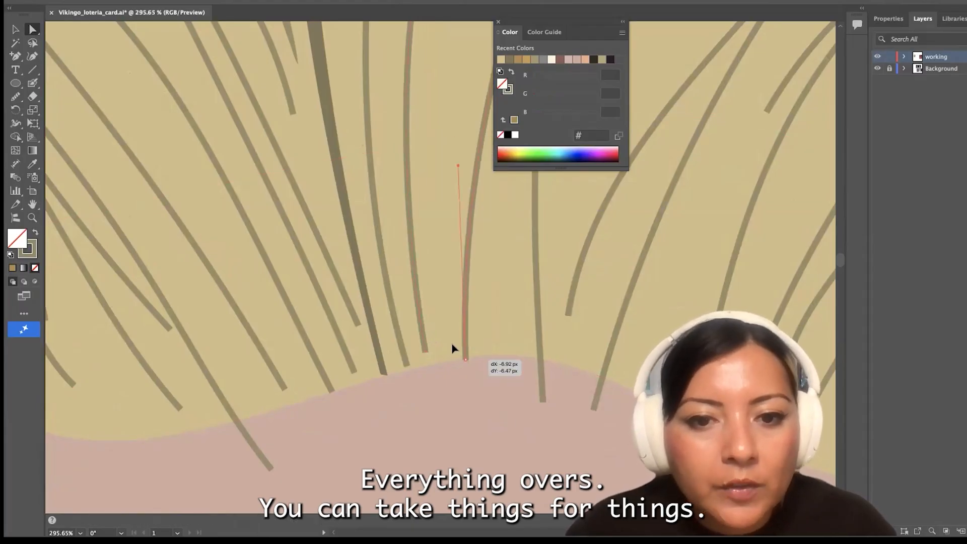
{"action": "scroll", "coordinate": [403, 201], "scroll_direction": "up", "scroll_amount": 5}
Outline the stroke of the strand right of the dark central one and widen its upper end into a taper
{"action": "left_click", "coordinate": [378, 143]}
{"action": "scroll", "coordinate": [395, 58], "scroll_direction": "down", "scroll_amount": 5}
{"action": "scroll", "coordinate": [395, 58], "scroll_direction": "up", "scroll_amount": 3}
{"action": "left_click", "coordinate": [104, 1]}
{"action": "mouse_move", "coordinate": [108, 339]}
{"action": "left_click", "coordinate": [247, 373]}
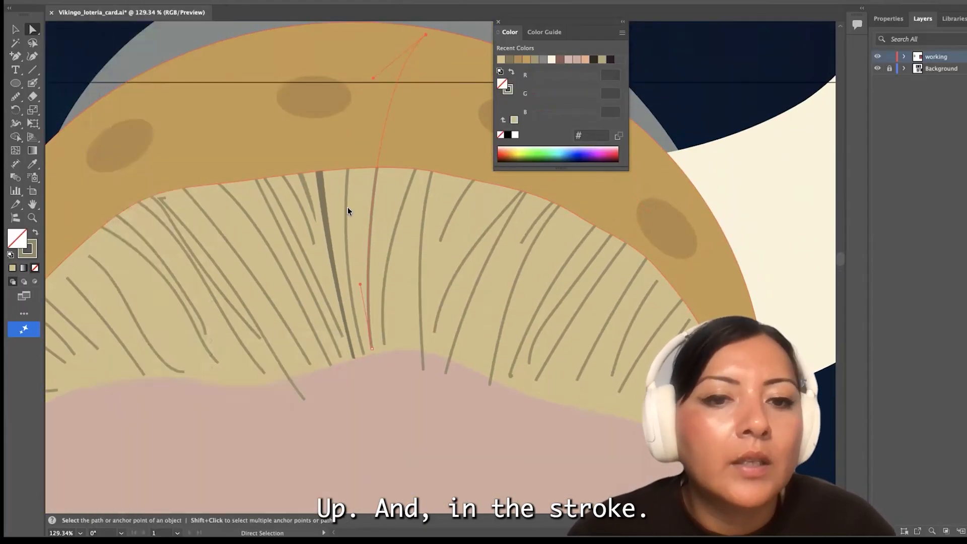
{"action": "scroll", "coordinate": [375, 383], "scroll_direction": "up", "scroll_amount": 5}
{"action": "left_click", "coordinate": [372, 334]}
{"action": "left_click_drag", "start_coordinate": [356, 248], "coordinate": [375, 236]}
Move the lower ends and curve handles of the strands right of center so they follow the hairline
{"action": "left_click_drag", "start_coordinate": [389, 328], "coordinate": [388, 339]}
{"action": "left_click_drag", "start_coordinate": [452, 368], "coordinate": [424, 334]}
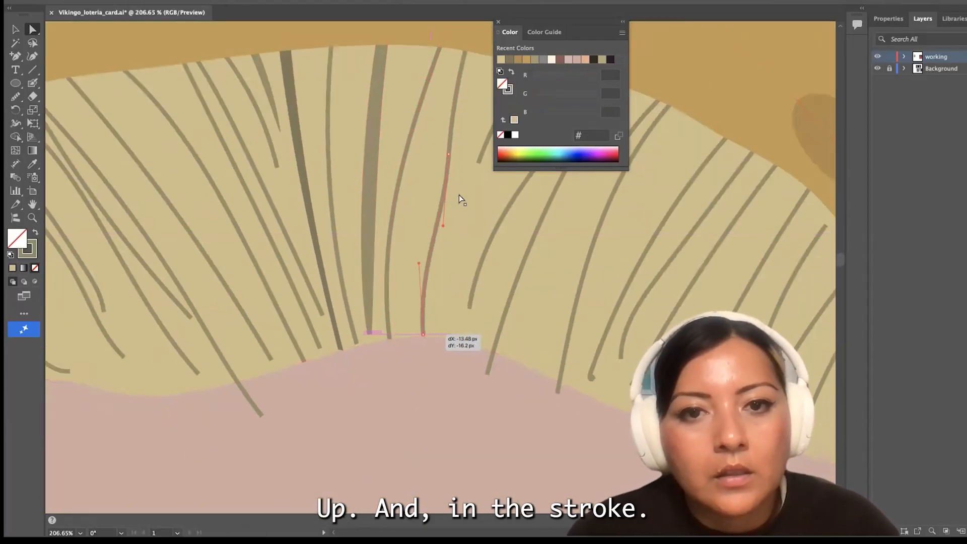
{"action": "left_click_drag", "start_coordinate": [443, 224], "coordinate": [422, 214]}
{"action": "scroll", "coordinate": [473, 69], "scroll_direction": "right", "scroll_amount": 2}
{"action": "left_click_drag", "start_coordinate": [424, 176], "coordinate": [398, 276]}
Remove the curled hook at the end of a right-side strand and reposition its tip
{"action": "key", "text": "minus"}
{"action": "scroll", "coordinate": [535, 371], "scroll_direction": "up", "scroll_amount": 6}
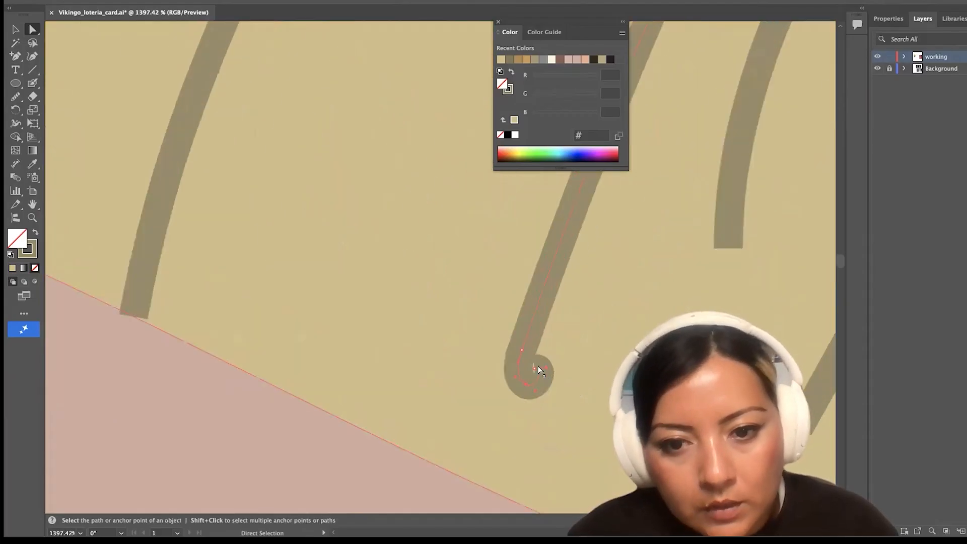
{"action": "left_click", "coordinate": [571, 441]}
{"action": "left_click", "coordinate": [525, 384]}
{"action": "key", "text": "a"}
{"action": "left_click_drag", "start_coordinate": [522, 350], "coordinate": [315, 396]}
{"action": "scroll", "coordinate": [315, 396], "scroll_direction": "down", "scroll_amount": 5}
Extend the lower tips of the right-side hair strands down toward the hairline
{"action": "left_click", "coordinate": [395, 375]}
{"action": "left_click_drag", "start_coordinate": [408, 363], "coordinate": [359, 407]}
{"action": "left_click", "coordinate": [424, 405]}
{"action": "left_click_drag", "start_coordinate": [424, 404], "coordinate": [423, 428]}
{"action": "left_click_drag", "start_coordinate": [523, 404], "coordinate": [501, 433]}
{"action": "left_click_drag", "start_coordinate": [608, 393], "coordinate": [551, 458]}
{"action": "left_click_drag", "start_coordinate": [625, 432], "coordinate": [600, 475]}
{"action": "scroll", "coordinate": [599, 475], "scroll_direction": "down", "scroll_amount": 2}
{"action": "left_click_drag", "start_coordinate": [647, 370], "coordinate": [605, 425]}
Tuck the upper ends of the far-right hair strands behind the gold band
{"action": "left_click", "coordinate": [666, 98]}
{"action": "left_click_drag", "start_coordinate": [745, 192], "coordinate": [768, 153]}
{"action": "left_click_drag", "start_coordinate": [767, 268], "coordinate": [803, 190]}
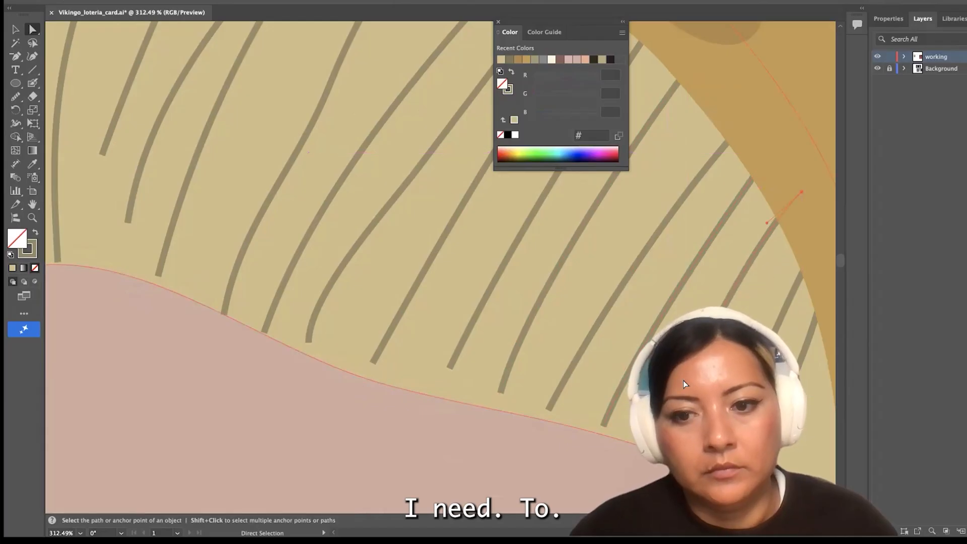
Adjust the lower ends of the short strands beside the gold band's right side
{"action": "scroll", "coordinate": [685, 385], "scroll_direction": "down", "scroll_amount": 3}
{"action": "left_click", "coordinate": [555, 312]}
{"action": "left_click_drag", "start_coordinate": [555, 312], "coordinate": [556, 329]}
{"action": "scroll", "coordinate": [556, 329], "scroll_direction": "down", "scroll_amount": 1}
{"action": "left_click", "coordinate": [726, 470]}
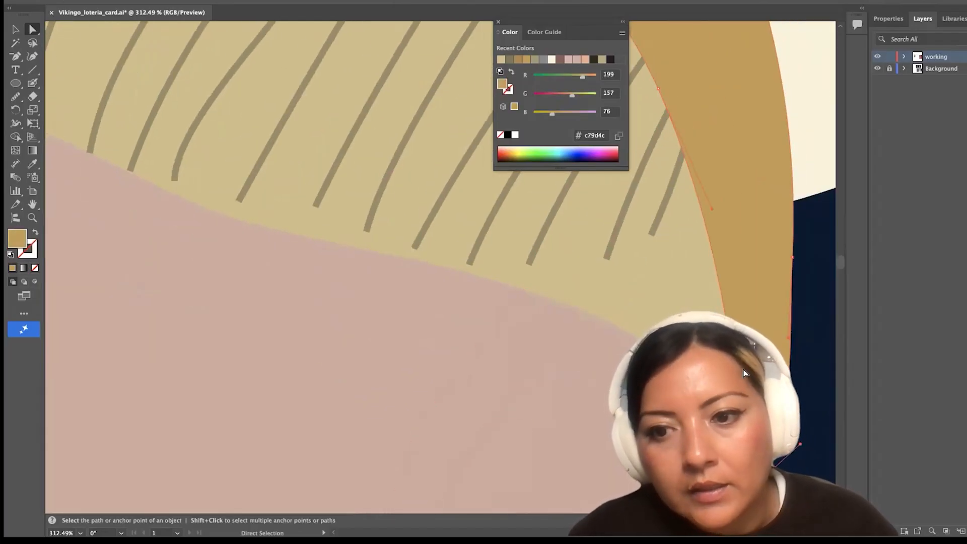
{"action": "scroll", "coordinate": [709, 320], "scroll_direction": "up", "scroll_amount": 7}
{"action": "left_click_drag", "start_coordinate": [676, 323], "coordinate": [663, 328]}
{"action": "scroll", "coordinate": [529, 327], "scroll_direction": "down", "scroll_amount": 5}
Pull up the lower tip of a strand right of center and outline its stroke
{"action": "left_click", "coordinate": [400, 368]}
{"action": "mouse_move", "coordinate": [400, 368]}
{"action": "left_mouse_down"}
{"action": "mouse_move", "coordinate": [375, 328]}
{"action": "mouse_move", "coordinate": [344, 310]}
{"action": "left_mouse_up"}
{"action": "left_click", "coordinate": [359, 349]}
{"action": "left_click", "coordinate": [102, 1]}
{"action": "mouse_move", "coordinate": [142, 341]}
{"action": "left_click", "coordinate": [252, 374]}
Taper the outlined strand to a narrow tip at the hairline and change its fill color
{"action": "scroll", "coordinate": [361, 344], "scroll_direction": "up", "scroll_amount": 6}
{"action": "left_click_drag", "start_coordinate": [353, 376], "coordinate": [331, 381]}
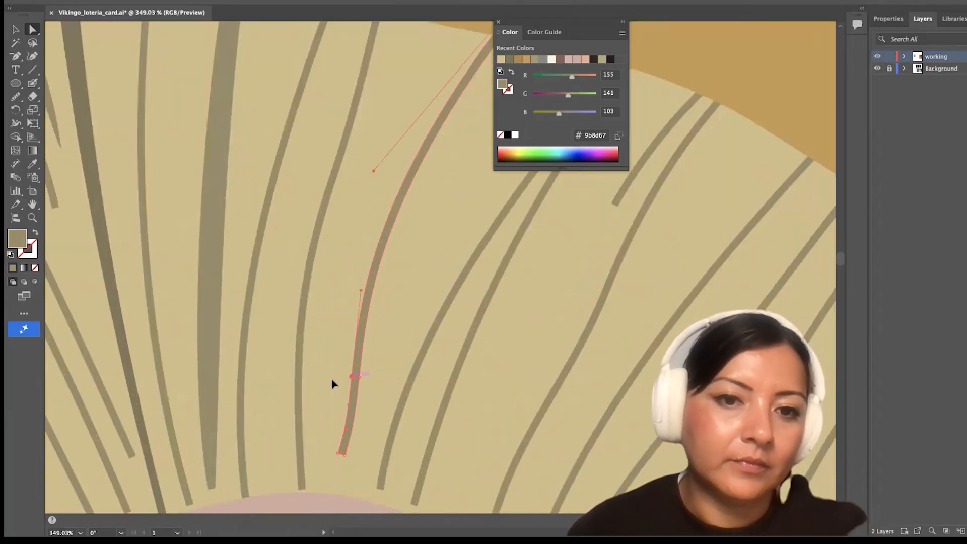
{"action": "left_click_drag", "start_coordinate": [337, 454], "coordinate": [336, 487]}
{"action": "left_click_drag", "start_coordinate": [344, 456], "coordinate": [345, 468]}
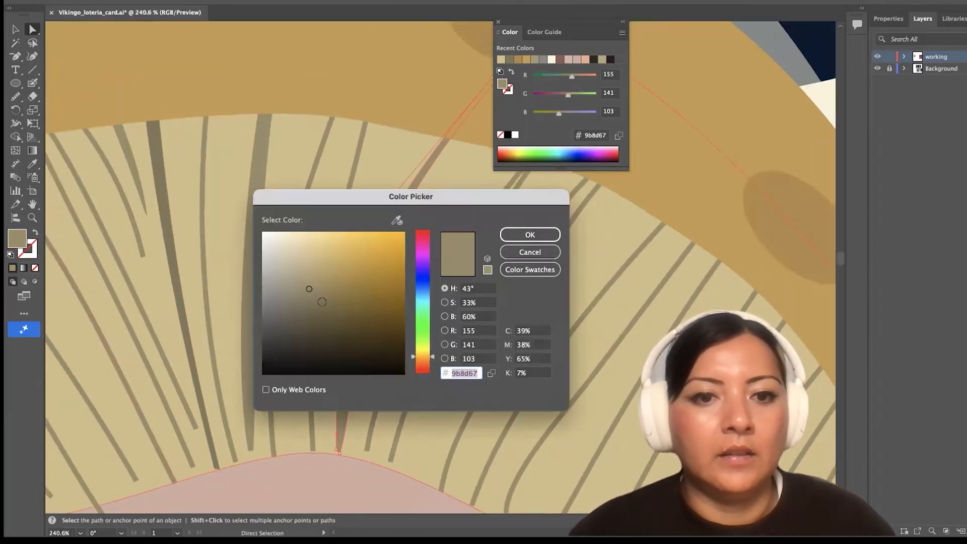
{"action": "left_click", "coordinate": [527, 233]}
Reposition the darker oval spots evenly along the gold band inside the helmet group
{"action": "scroll", "coordinate": [440, 250], "scroll_direction": "up", "scroll_amount": 2}
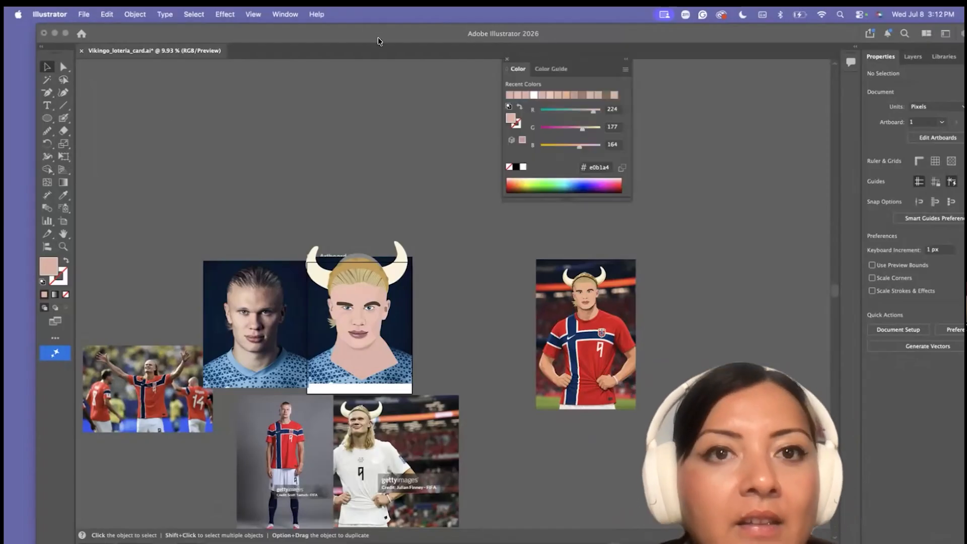
{"action": "scroll", "coordinate": [454, 222], "scroll_direction": "up", "scroll_amount": 6}
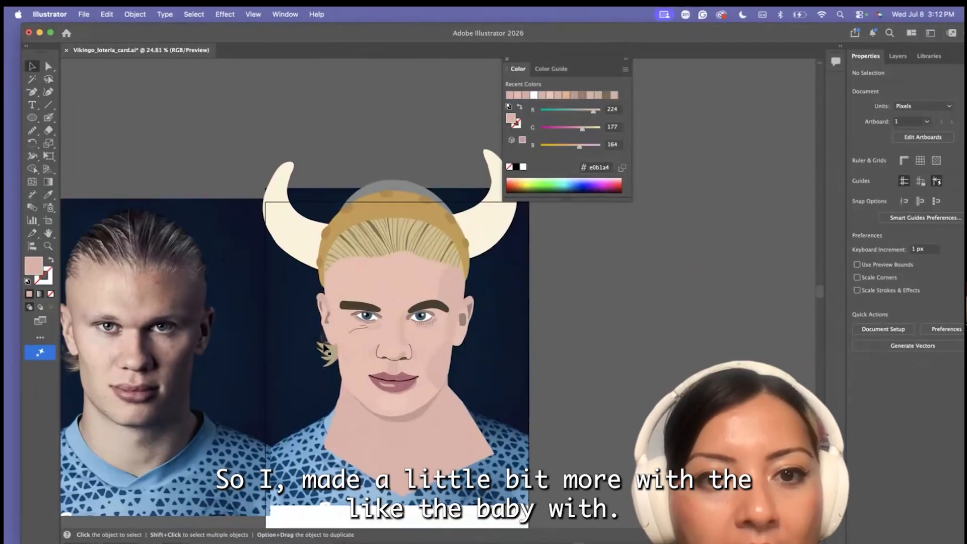
{"action": "left_click_drag", "start_coordinate": [443, 222], "coordinate": [439, 219]}
{"action": "left_click_drag", "start_coordinate": [397, 171], "coordinate": [392, 189]}
{"action": "left_click_drag", "start_coordinate": [317, 159], "coordinate": [328, 177]}
{"action": "left_click_drag", "start_coordinate": [236, 188], "coordinate": [246, 195]}
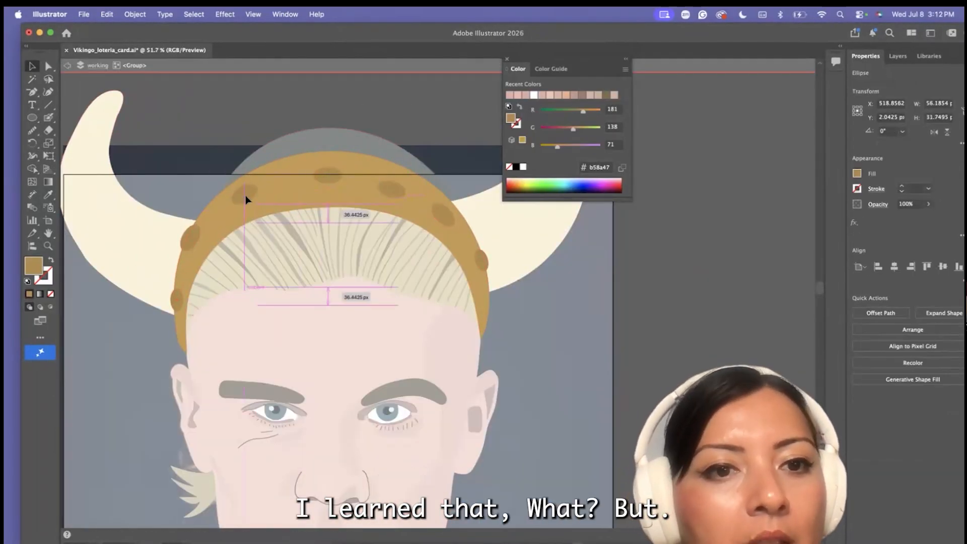
{"action": "left_click_drag", "start_coordinate": [190, 238], "coordinate": [198, 240]}
{"action": "left_click_drag", "start_coordinate": [176, 301], "coordinate": [181, 300]}
{"action": "left_click_drag", "start_coordinate": [483, 261], "coordinate": [476, 265]}
{"action": "double_click", "coordinate": [274, 237]}
Recolor the inner corners of both eyes to a stronger pink, #dd9b94
{"action": "scroll", "coordinate": [274, 237], "scroll_direction": "up", "scroll_amount": 5}
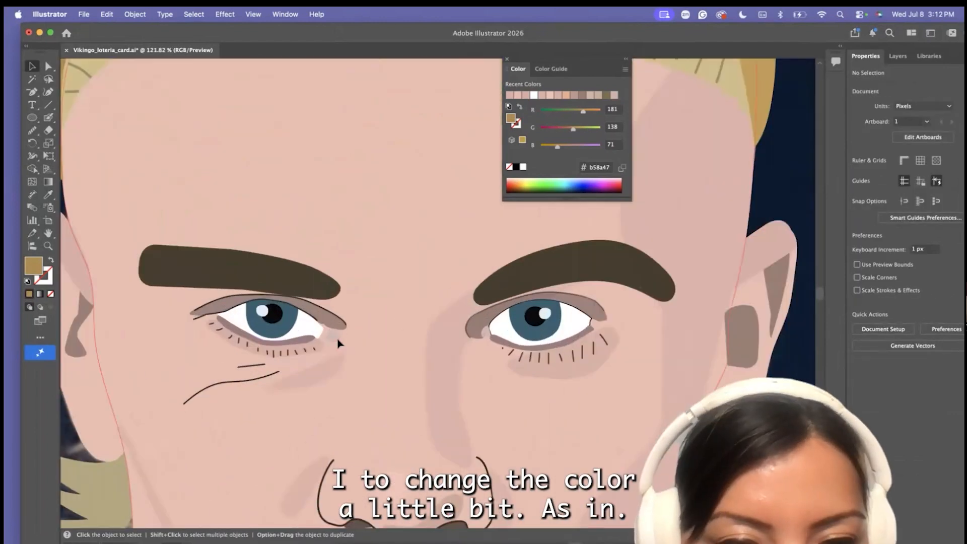
{"action": "left_click_drag", "start_coordinate": [328, 336], "coordinate": [325, 335]}
{"action": "left_click", "coordinate": [486, 332]}
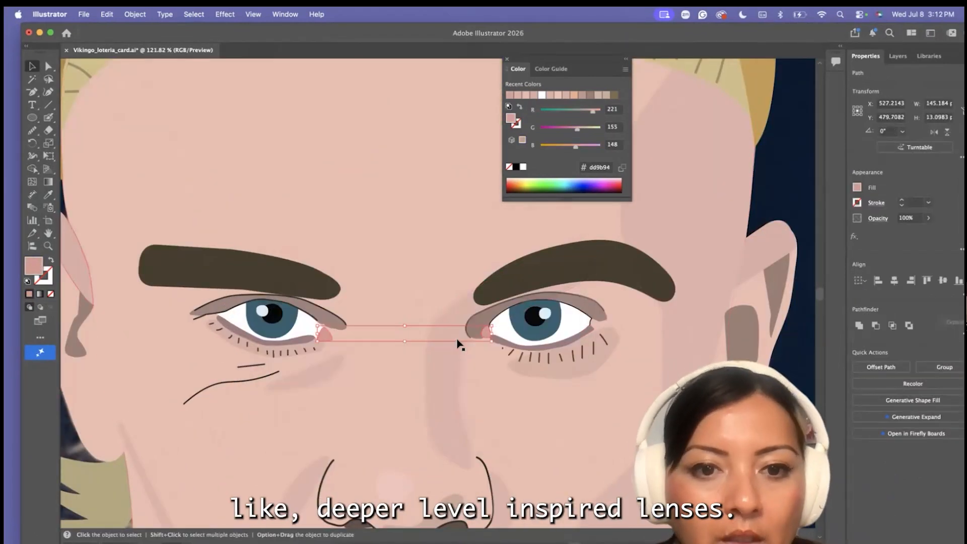
{"action": "scroll", "coordinate": [457, 341], "scroll_direction": "down", "scroll_amount": 3}
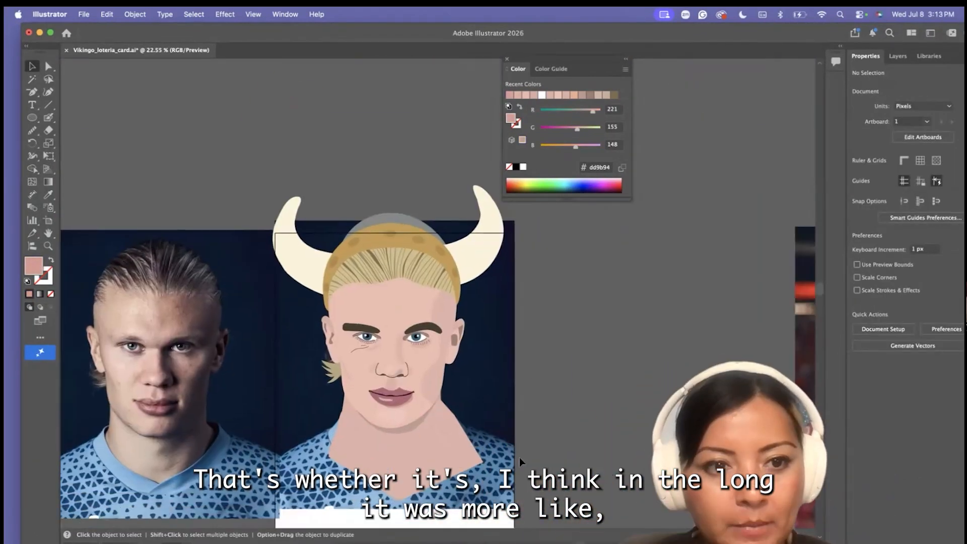
Recolor the lower eyelid shape of the left-hand eye to #a57c80
{"action": "left_click", "coordinate": [322, 225]}
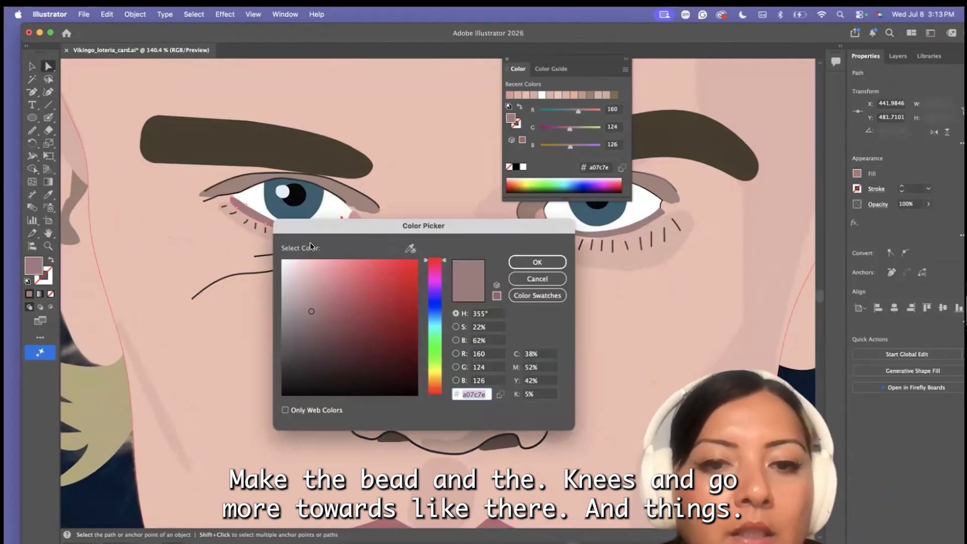
{"action": "left_click", "coordinate": [315, 308]}
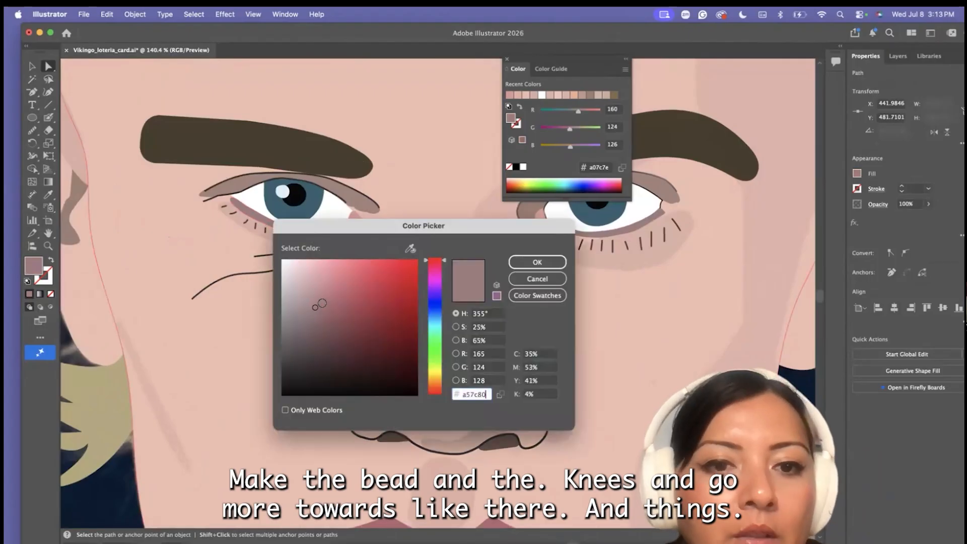
{"action": "left_click", "coordinate": [522, 262]}
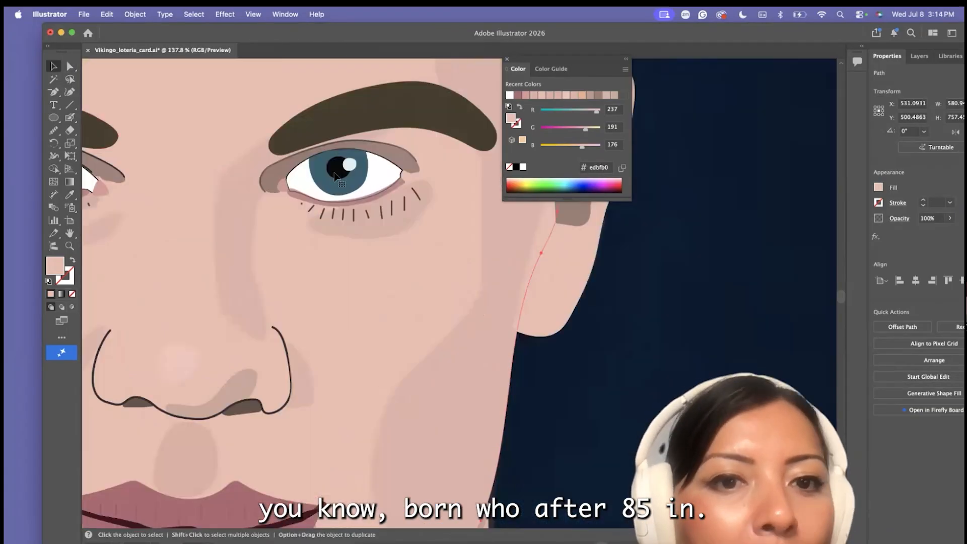
{"action": "left_click", "coordinate": [399, 210]}
{"action": "scroll", "coordinate": [247, 214], "scroll_direction": "left", "scroll_amount": 5}
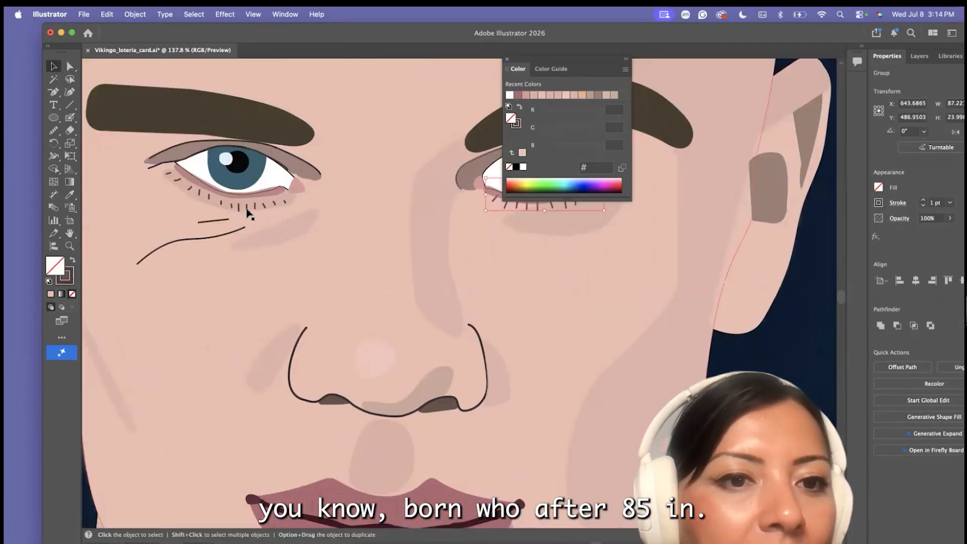
{"action": "key", "text": "super+0"}
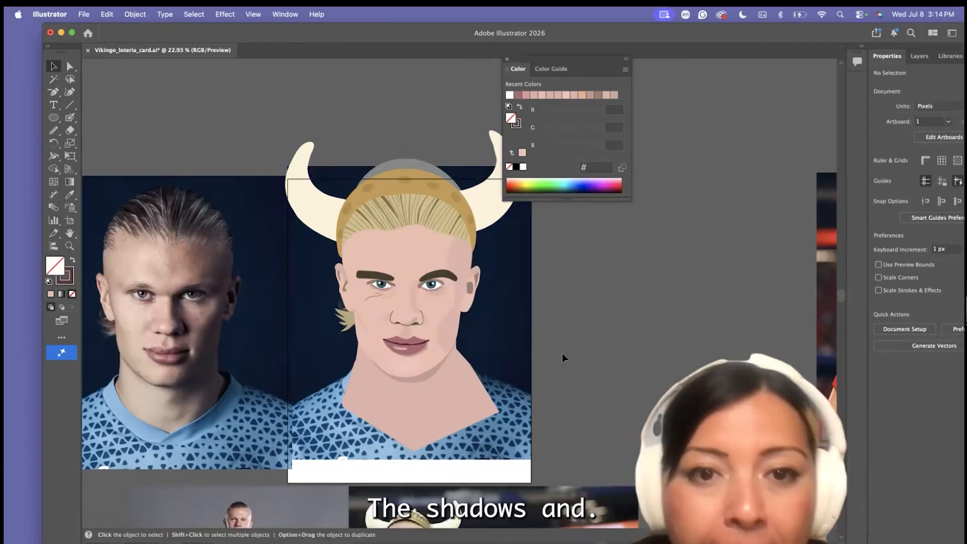
Draw short vertical crease lines across the lips with the Pencil tool and tuck the lower-lip shadow's left end under the lip
{"action": "left_click", "coordinate": [53, 130]}
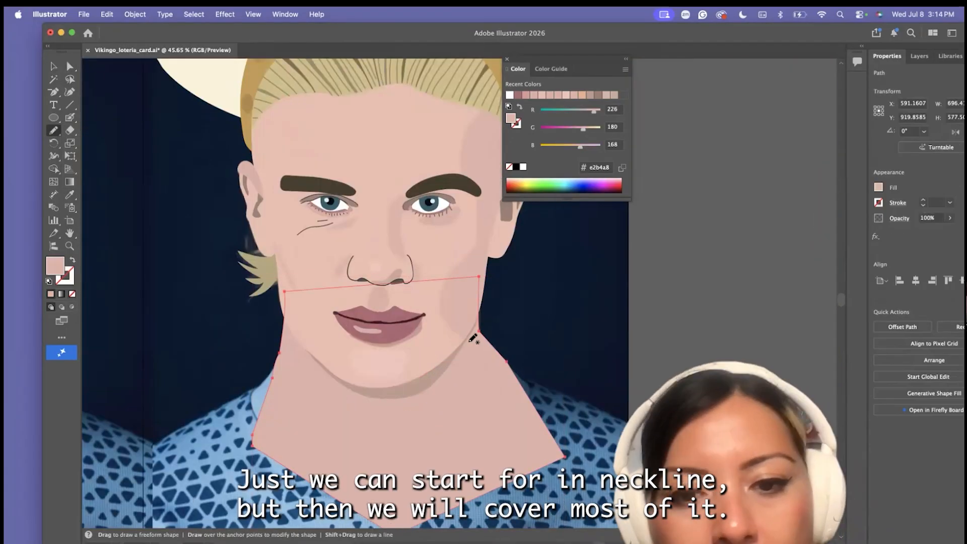
{"action": "left_click", "coordinate": [53, 130]}
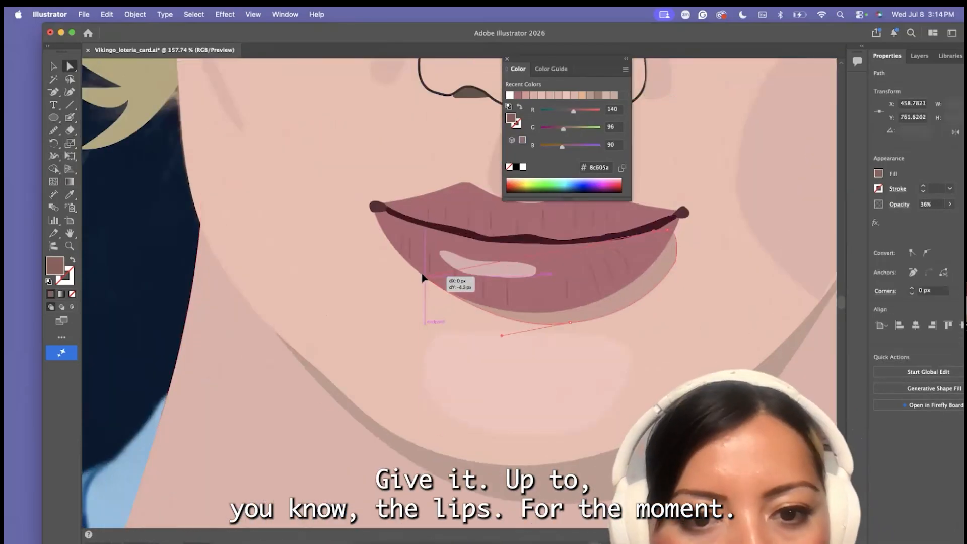
{"action": "left_click_drag", "start_coordinate": [425, 275], "coordinate": [412, 208]}
Reposition and reshape the crease lines on the lower lip so they spread evenly across it
{"action": "left_click_drag", "start_coordinate": [413, 259], "coordinate": [486, 269]}
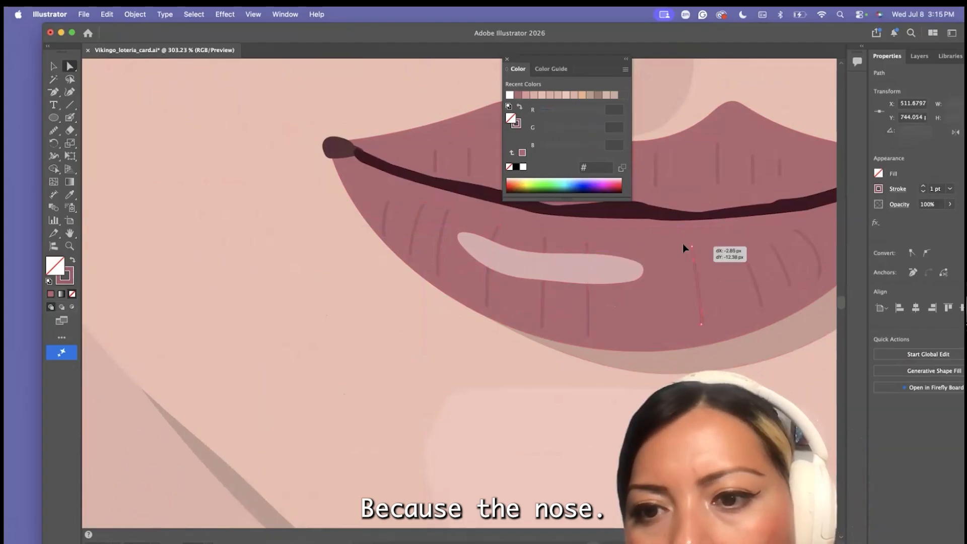
{"action": "left_click", "coordinate": [747, 272]}
{"action": "scroll", "coordinate": [730, 279], "scroll_direction": "right", "scroll_amount": 4}
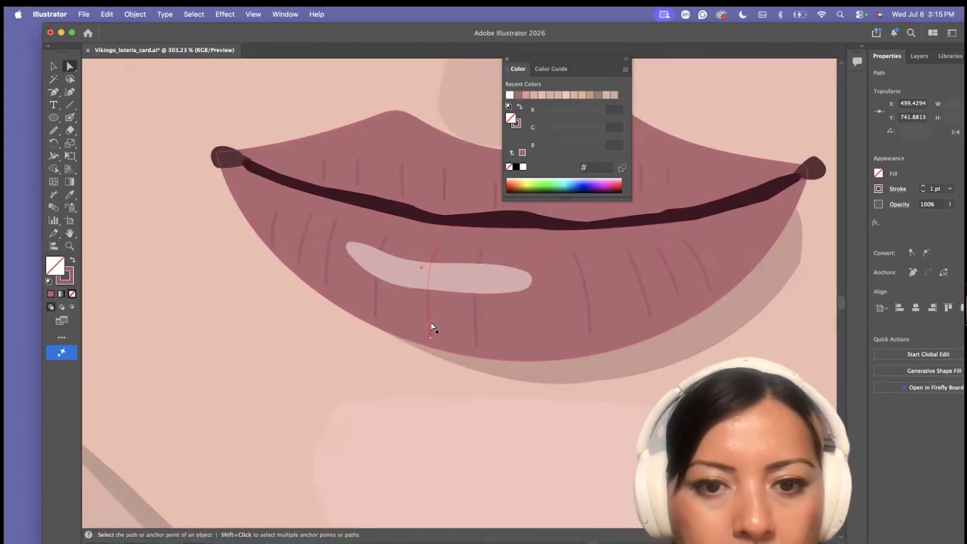
{"action": "left_click", "coordinate": [434, 341]}
{"action": "scroll", "coordinate": [431, 354], "scroll_direction": "down", "scroll_amount": 5}
{"action": "scroll", "coordinate": [428, 357], "scroll_direction": "up", "scroll_amount": 4}
{"action": "key", "text": "v"}
{"action": "scroll", "coordinate": [414, 272], "scroll_direction": "up", "scroll_amount": 3}
{"action": "left_click_drag", "start_coordinate": [515, 301], "coordinate": [466, 302]}
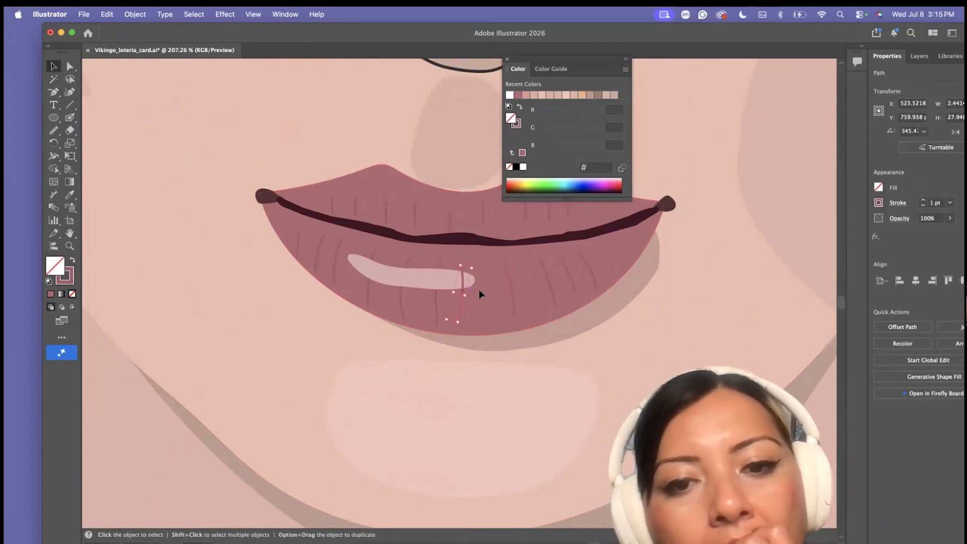
Recolor the lower lip's highlight to pale pink #e0c1c1
{"action": "left_click", "coordinate": [444, 279]}
{"action": "double_click", "coordinate": [55, 265]}
{"action": "left_click", "coordinate": [287, 258]}
{"action": "left_click", "coordinate": [557, 243]}
{"action": "scroll", "coordinate": [448, 378], "scroll_direction": "down", "scroll_amount": 10}
{"action": "left_click", "coordinate": [548, 396]}
{"action": "scroll", "coordinate": [547, 396], "scroll_direction": "down", "scroll_amount": 1}
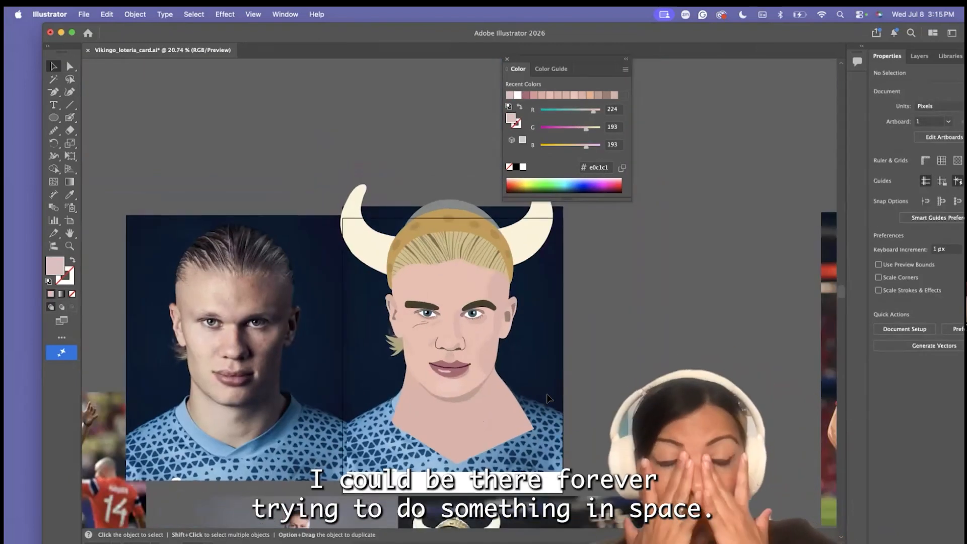
Unlock the Background layer and delete the four reference photos beside and below the portrait, keeping the full-figure one
{"action": "scroll", "coordinate": [377, 327], "scroll_direction": "down", "scroll_amount": 5}
{"action": "mouse_move", "coordinate": [761, 31]}
{"action": "left_mouse_down"}
{"action": "mouse_move", "coordinate": [620, 31]}
{"action": "mouse_move", "coordinate": [761, 31]}
{"action": "left_mouse_up"}
{"action": "left_click", "coordinate": [779, 57]}
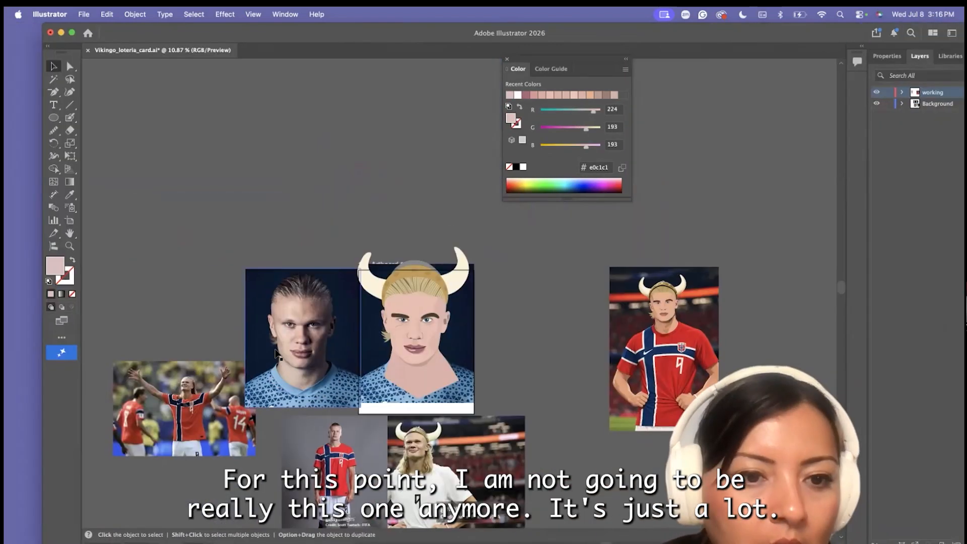
{"action": "left_click", "coordinate": [276, 315]}
{"action": "key", "text": "Delete"}
{"action": "left_click", "coordinate": [184, 409]}
{"action": "key", "text": "Delete"}
{"action": "left_click", "coordinate": [443, 464]}
{"action": "key", "text": "Delete"}
{"action": "left_click", "coordinate": [334, 469]}
{"action": "key", "text": "Delete"}
{"action": "scroll", "coordinate": [403, 352], "scroll_direction": "right", "scroll_amount": 4}
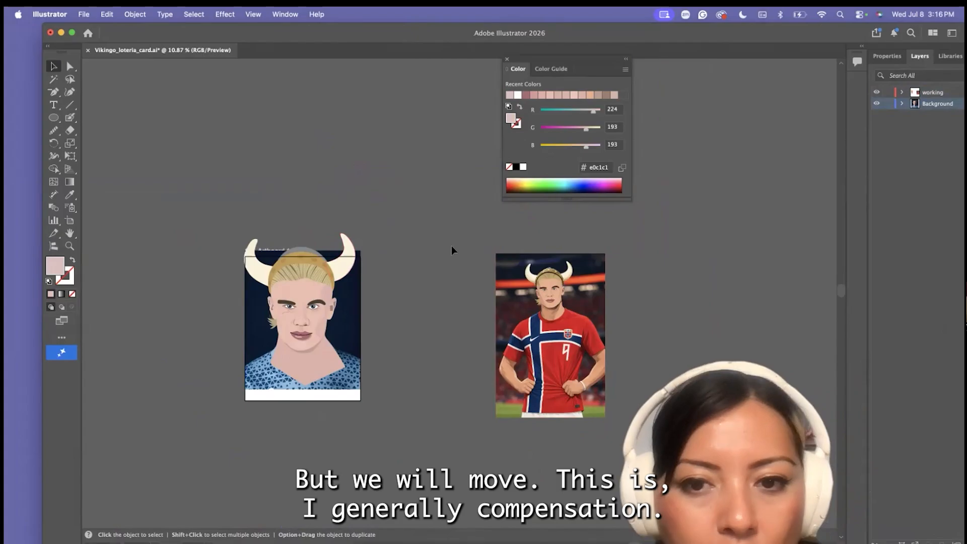
Move the full-figure reference photo closer to the artboard, and group the horned head artwork and place it off the artboard
{"action": "left_click_drag", "start_coordinate": [555, 378], "coordinate": [451, 392]}
{"action": "left_click_drag", "start_coordinate": [263, 237], "coordinate": [348, 388]}
{"action": "left_click", "coordinate": [135, 14]}
{"action": "left_click", "coordinate": [135, 89]}
{"action": "left_click_drag", "start_coordinate": [290, 283], "coordinate": [148, 228]}
Move the close-up face reference photo off the artboard, well clear of the full-figure photo
{"action": "left_click", "coordinate": [135, 14]}
{"action": "left_click", "coordinate": [143, 101]}
{"action": "left_click", "coordinate": [264, 178]}
{"action": "mouse_move", "coordinate": [213, 228]}
{"action": "left_mouse_down"}
{"action": "mouse_move", "coordinate": [377, 151]}
{"action": "mouse_move", "coordinate": [561, 278]}
{"action": "left_mouse_up"}
{"action": "scroll", "coordinate": [378, 150], "scroll_direction": "down", "scroll_amount": 5}
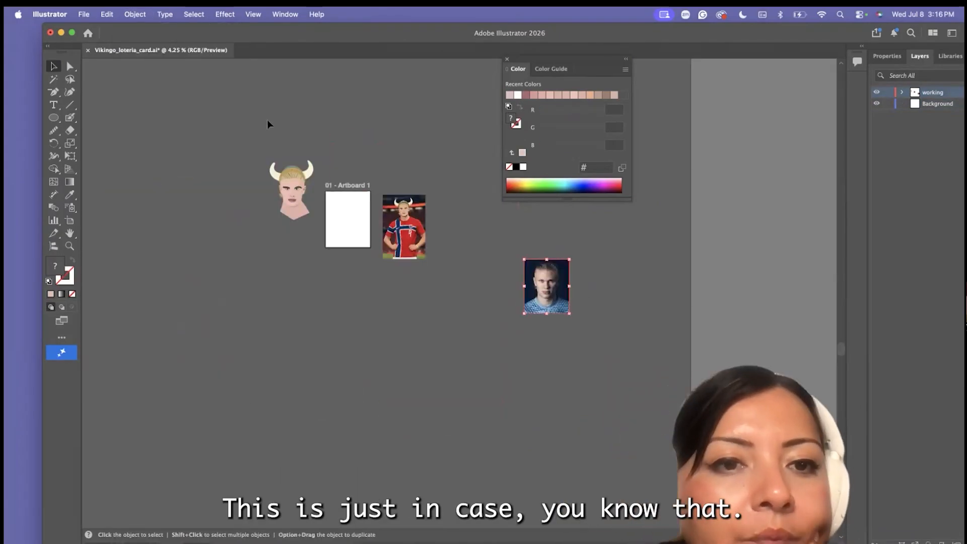
Duplicate the horned head artwork and convert the copy's strokes to outlines
{"action": "key", "text": "super+c"}
{"action": "key", "text": "super+v"}
{"action": "left_click", "coordinate": [135, 15]}
{"action": "mouse_move", "coordinate": [141, 363]}
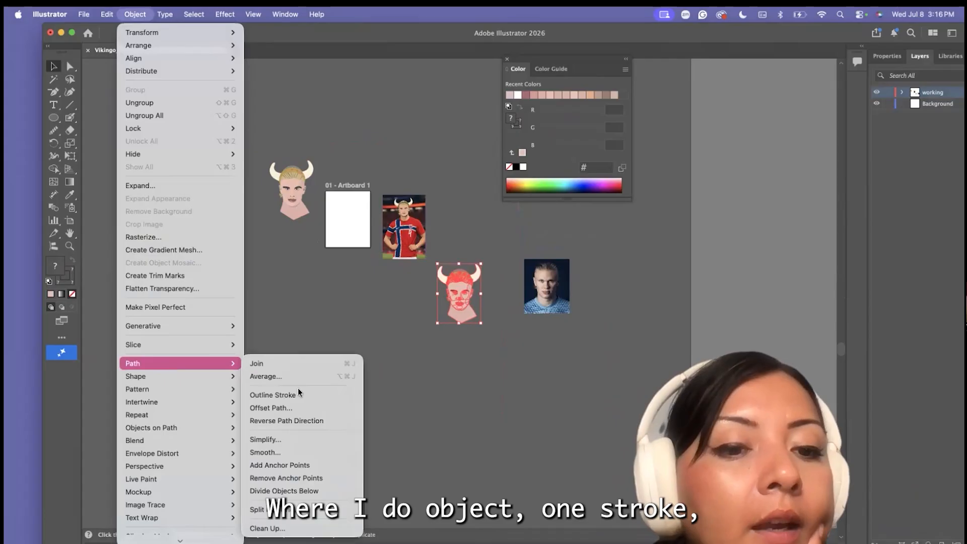
{"action": "left_click", "coordinate": [282, 395]}
Scale the outlined head copy down to match the full figure's head and place it beside that reference photo
{"action": "scroll", "coordinate": [362, 346], "scroll_direction": "up", "scroll_amount": 3}
{"action": "mouse_move", "coordinate": [485, 212]}
{"action": "left_mouse_down"}
{"action": "mouse_move", "coordinate": [527, 270]}
{"action": "mouse_move", "coordinate": [432, 126]}
{"action": "left_mouse_up"}
{"action": "scroll", "coordinate": [442, 147], "scroll_direction": "up", "scroll_amount": 4}
{"action": "left_click_drag", "start_coordinate": [419, 208], "coordinate": [413, 200]}
{"action": "left_click", "coordinate": [449, 268]}
{"action": "scroll", "coordinate": [445, 283], "scroll_direction": "up", "scroll_amount": 3}
{"action": "left_click", "coordinate": [406, 207]}
{"action": "left_click_drag", "start_coordinate": [445, 254], "coordinate": [450, 261]}
{"action": "left_click_drag", "start_coordinate": [407, 201], "coordinate": [555, 276]}
{"action": "scroll", "coordinate": [407, 207], "scroll_direction": "down", "scroll_amount": 3}
{"action": "scroll", "coordinate": [349, 245], "scroll_direction": "up", "scroll_amount": 5}
Start the jersey outline with the Pen tool, tracing the neckline, one shoulder and the sleeve on the crest side
{"action": "key", "text": "p"}
{"action": "scroll", "coordinate": [378, 212], "scroll_direction": "up", "scroll_amount": 3}
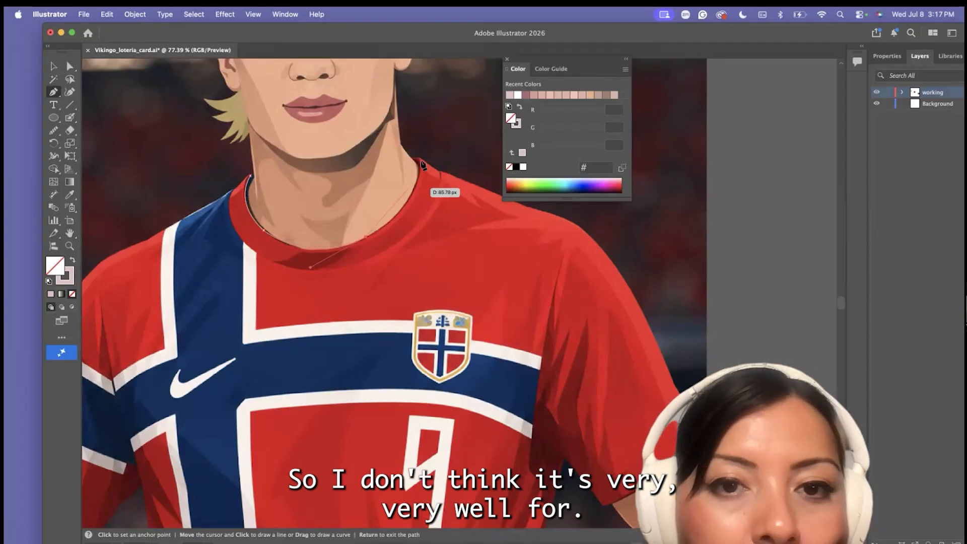
{"action": "left_click_drag", "start_coordinate": [418, 168], "coordinate": [421, 130]}
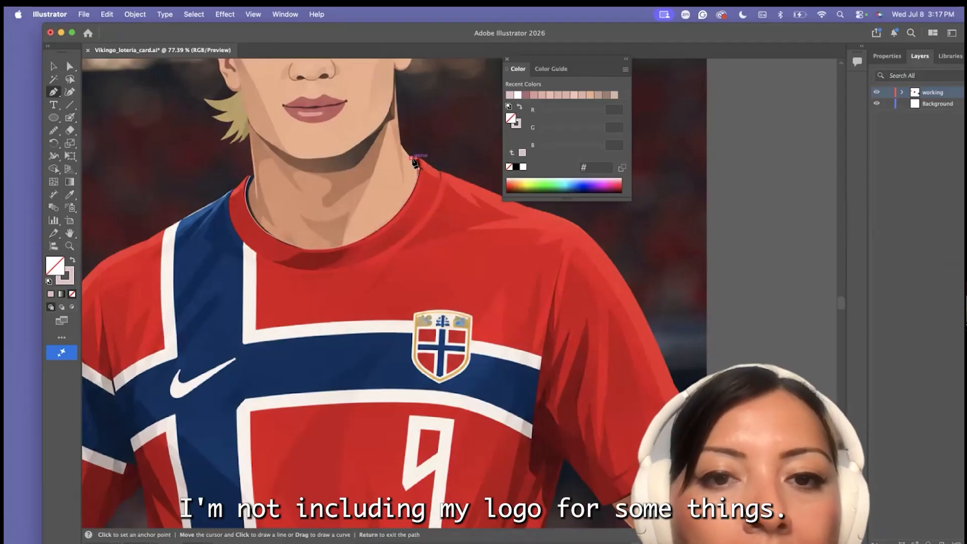
{"action": "scroll", "coordinate": [430, 170], "scroll_direction": "right", "scroll_amount": 4}
{"action": "left_click", "coordinate": [438, 207]}
{"action": "left_click_drag", "start_coordinate": [500, 250], "coordinate": [523, 323]}
{"action": "scroll", "coordinate": [520, 290], "scroll_direction": "down", "scroll_amount": 1}
{"action": "scroll", "coordinate": [521, 290], "scroll_direction": "right", "scroll_amount": 1}
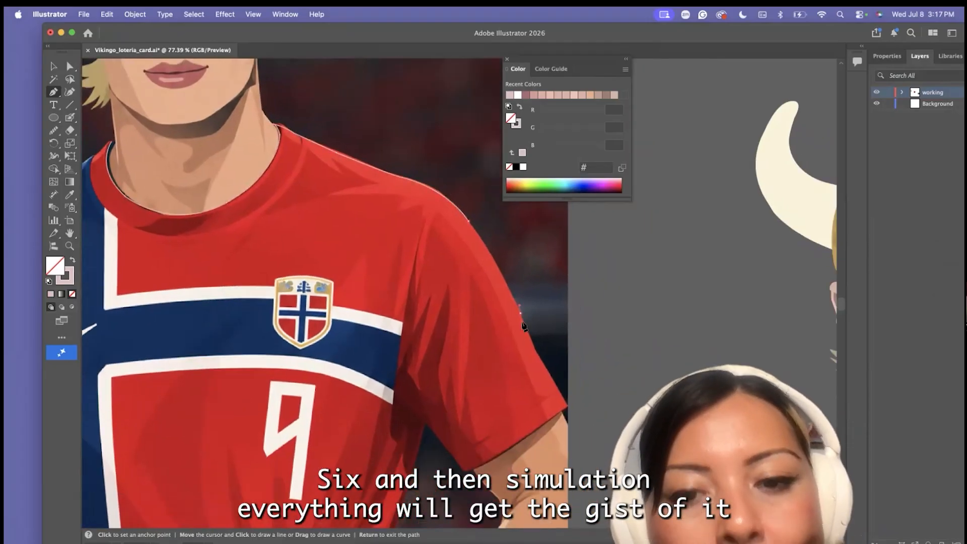
{"action": "left_click_drag", "start_coordinate": [543, 366], "coordinate": [547, 375]}
{"action": "left_click", "coordinate": [567, 405]}
{"action": "left_click_drag", "start_coordinate": [498, 457], "coordinate": [488, 463]}
Continue the jersey outline from the armpit down the crest-side edge behind the hand and along the bottom hem
{"action": "scroll", "coordinate": [427, 432], "scroll_direction": "down", "scroll_amount": 3}
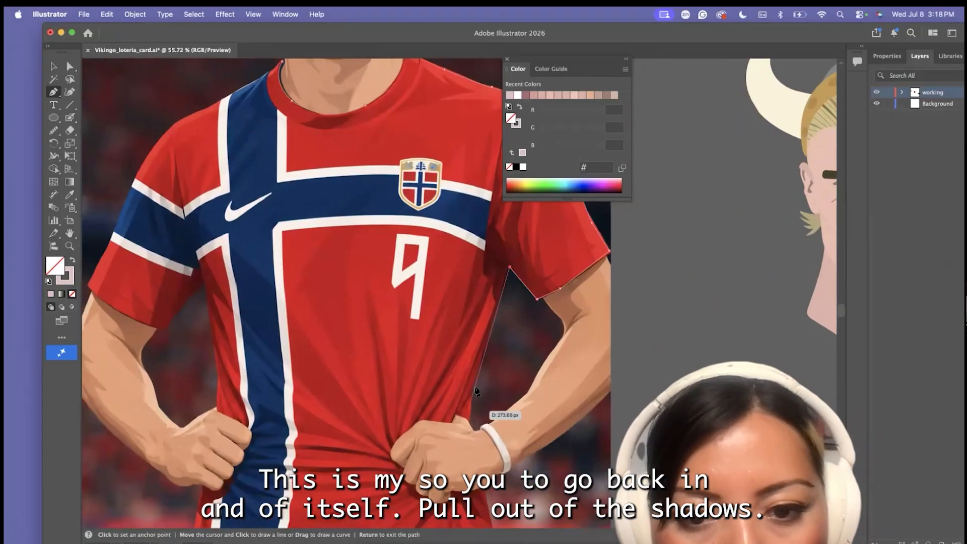
{"action": "scroll", "coordinate": [514, 449], "scroll_direction": "down", "scroll_amount": 4}
{"action": "scroll", "coordinate": [514, 450], "scroll_direction": "down", "scroll_amount": 4}
{"action": "scroll", "coordinate": [515, 450], "scroll_direction": "left", "scroll_amount": 4}
{"action": "left_click", "coordinate": [585, 341]}
{"action": "left_click", "coordinate": [598, 400]}
{"action": "left_click", "coordinate": [568, 406]}
{"action": "left_click_drag", "start_coordinate": [280, 406], "coordinate": [242, 393]}
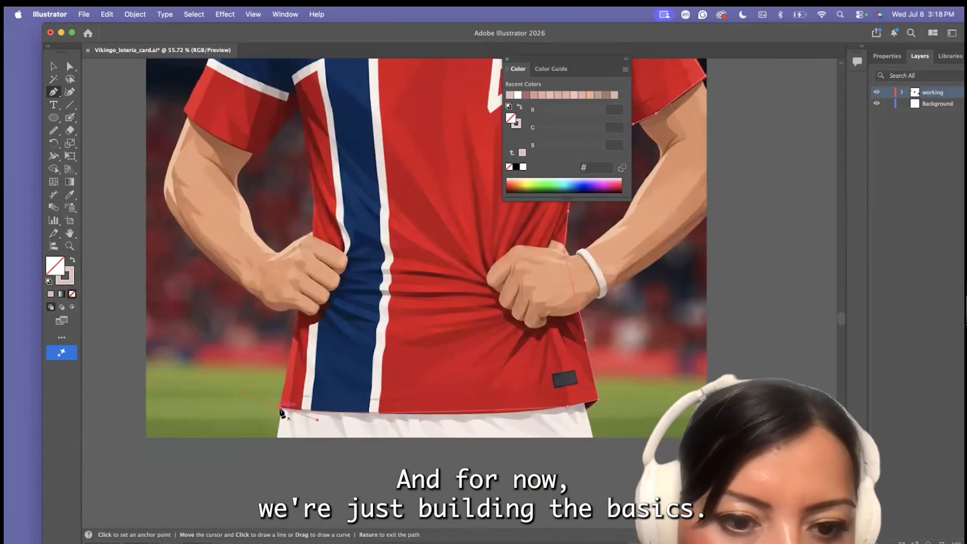
Trace the jersey's opposite side, striped sleeve and shoulder back to the collar, closing the outline
{"action": "scroll", "coordinate": [315, 220], "scroll_direction": "up", "scroll_amount": 3}
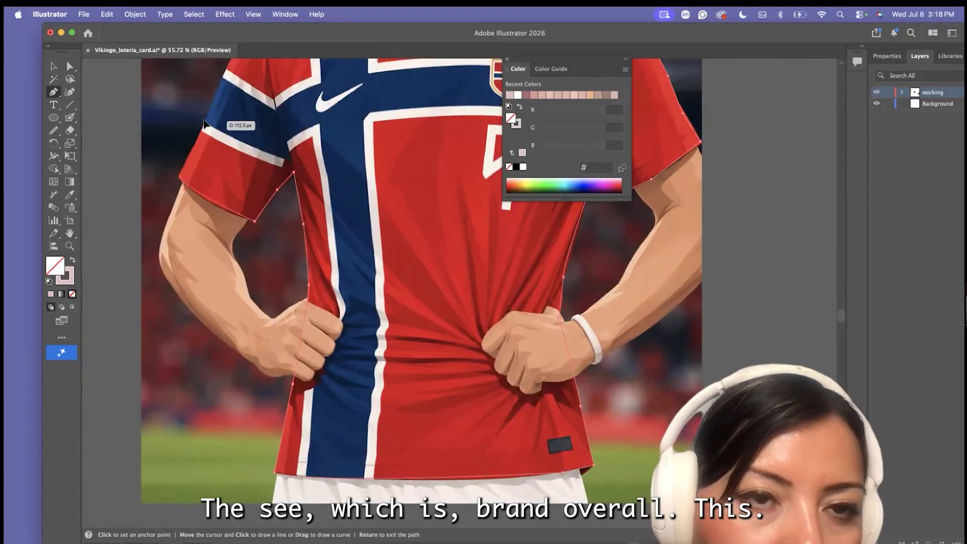
{"action": "left_click", "coordinate": [205, 121]}
{"action": "scroll", "coordinate": [212, 131], "scroll_direction": "up", "scroll_amount": 6}
{"action": "scroll", "coordinate": [212, 131], "scroll_direction": "right", "scroll_amount": 1}
{"action": "left_click", "coordinate": [195, 207]}
{"action": "left_click_drag", "start_coordinate": [241, 154], "coordinate": [266, 144]}
{"action": "left_click", "coordinate": [70, 66]}
{"action": "left_click", "coordinate": [282, 135]}
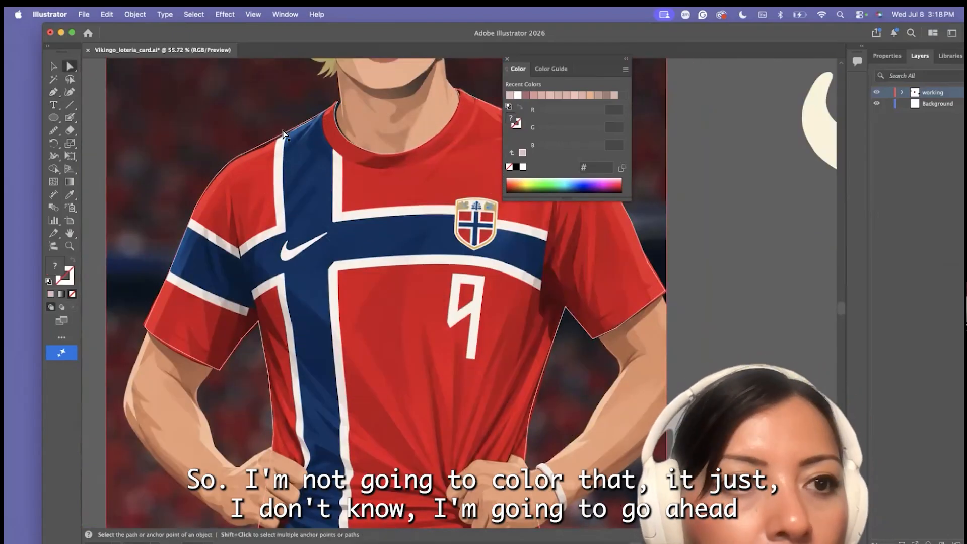
Start tracing the jersey's white cross border with the Pen tool from the shoulder around the sleeve stripe onto the torso
{"action": "key", "text": "p"}
{"action": "scroll", "coordinate": [275, 261], "scroll_direction": "up", "scroll_amount": 4}
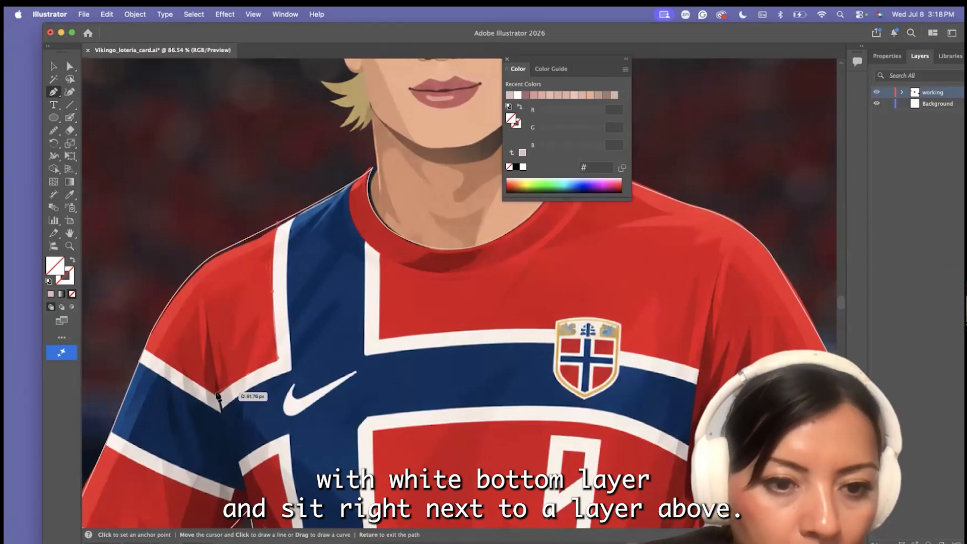
{"action": "scroll", "coordinate": [262, 400], "scroll_direction": "down", "scroll_amount": 4}
{"action": "scroll", "coordinate": [262, 400], "scroll_direction": "left", "scroll_amount": 2}
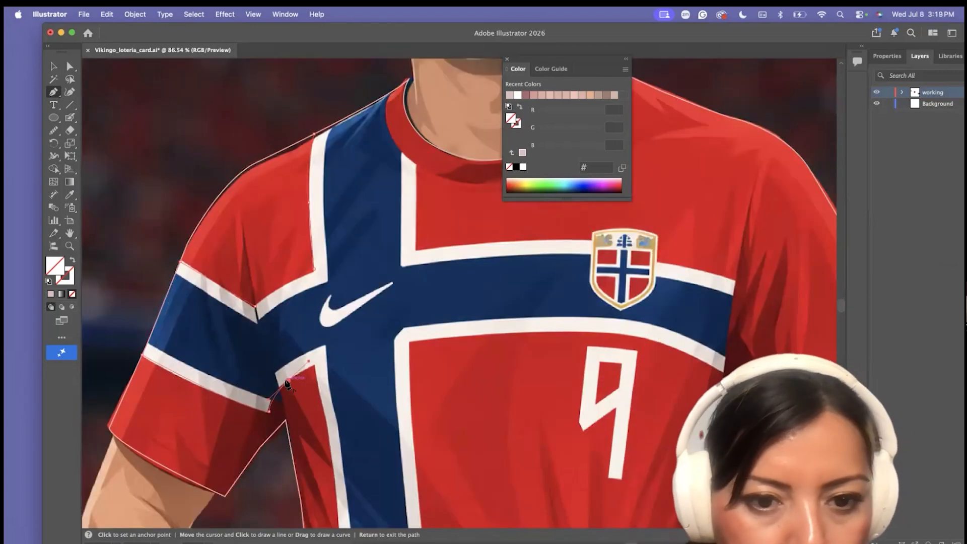
{"action": "left_click", "coordinate": [287, 381]}
{"action": "left_click", "coordinate": [315, 365]}
{"action": "left_click", "coordinate": [320, 400]}
Continue the white border path down the outer edge of the vertical stripe to the hand on the hip
{"action": "scroll", "coordinate": [330, 411], "scroll_direction": "down", "scroll_amount": 4}
{"action": "left_click", "coordinate": [336, 412]}
{"action": "scroll", "coordinate": [339, 407], "scroll_direction": "down", "scroll_amount": 3}
{"action": "left_click", "coordinate": [341, 404]}
{"action": "scroll", "coordinate": [343, 416], "scroll_direction": "down", "scroll_amount": 1}
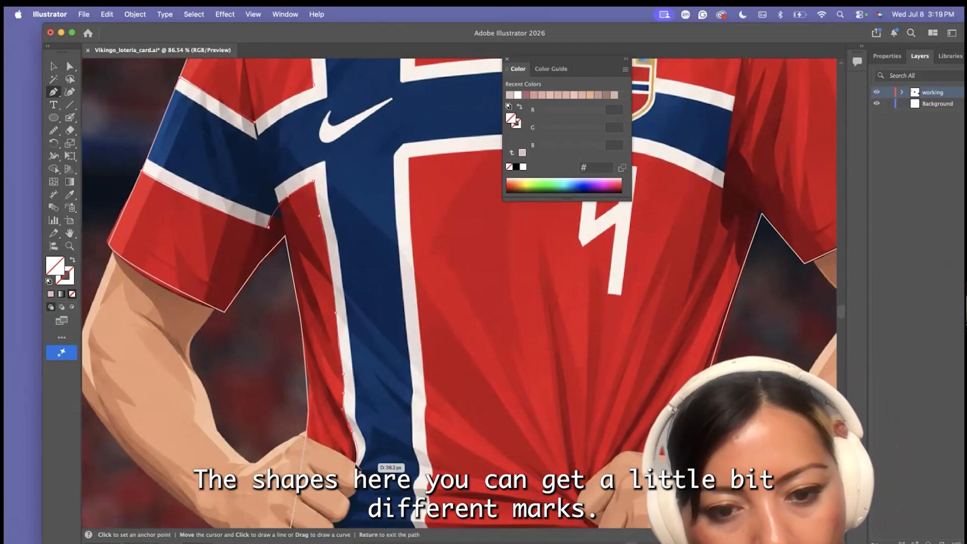
{"action": "left_click", "coordinate": [356, 463]}
{"action": "left_click_drag", "start_coordinate": [368, 448], "coordinate": [367, 435]}
{"action": "left_click_drag", "start_coordinate": [324, 187], "coordinate": [306, 168]}
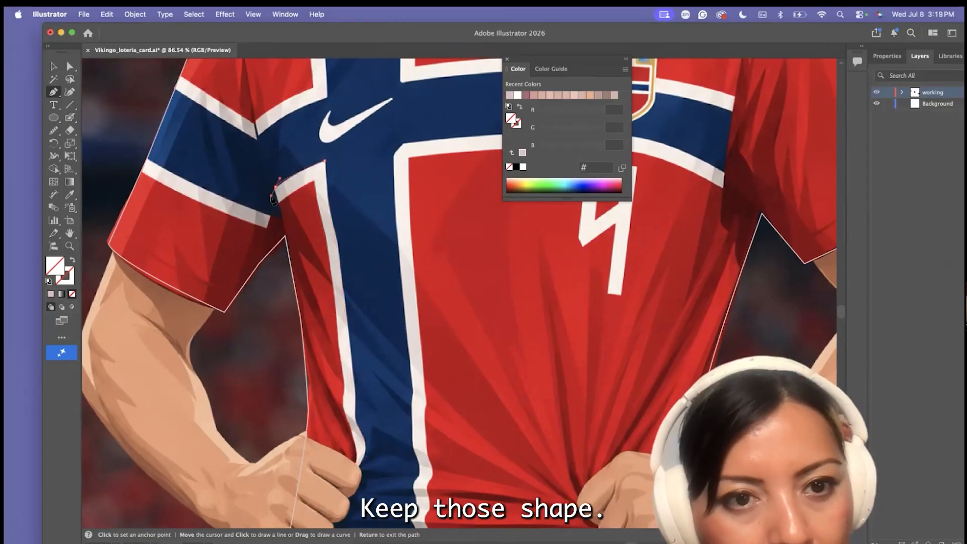
{"action": "key", "text": "super+z"}
{"action": "key", "text": "super+z"}
Carry the white border path behind the hand, down to the hem and up the inner wavy edge of the vertical stripe
{"action": "scroll", "coordinate": [292, 353], "scroll_direction": "down", "scroll_amount": 6}
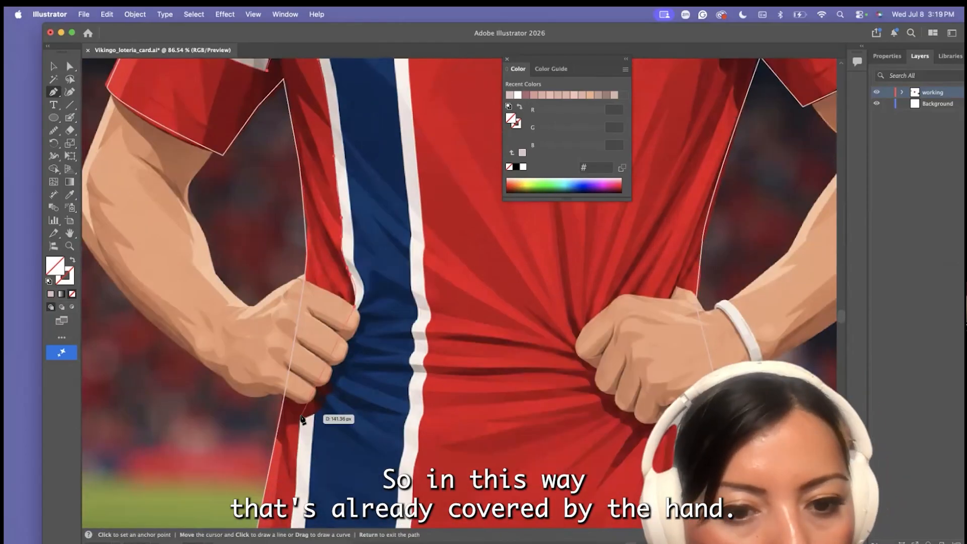
{"action": "scroll", "coordinate": [299, 428], "scroll_direction": "down", "scroll_amount": 5}
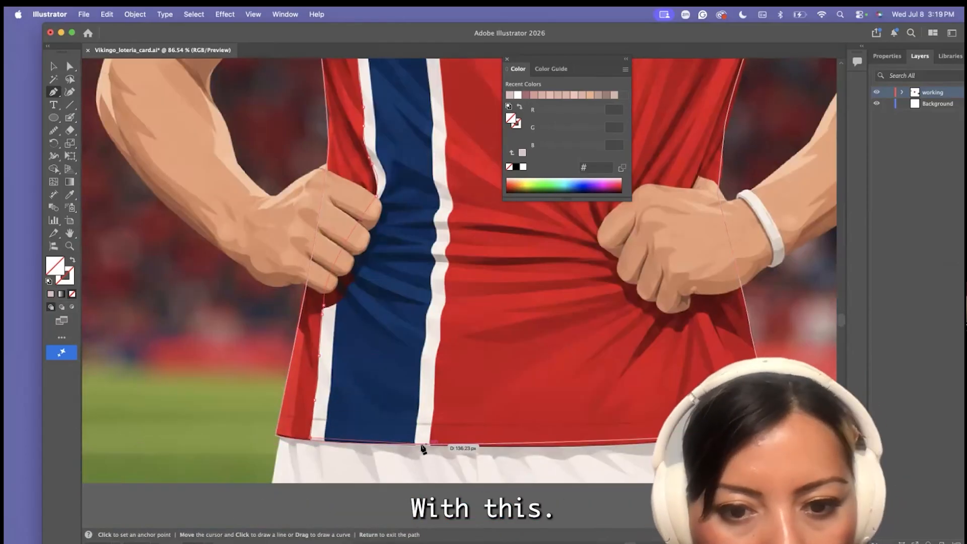
{"action": "scroll", "coordinate": [441, 353], "scroll_direction": "up", "scroll_amount": 3}
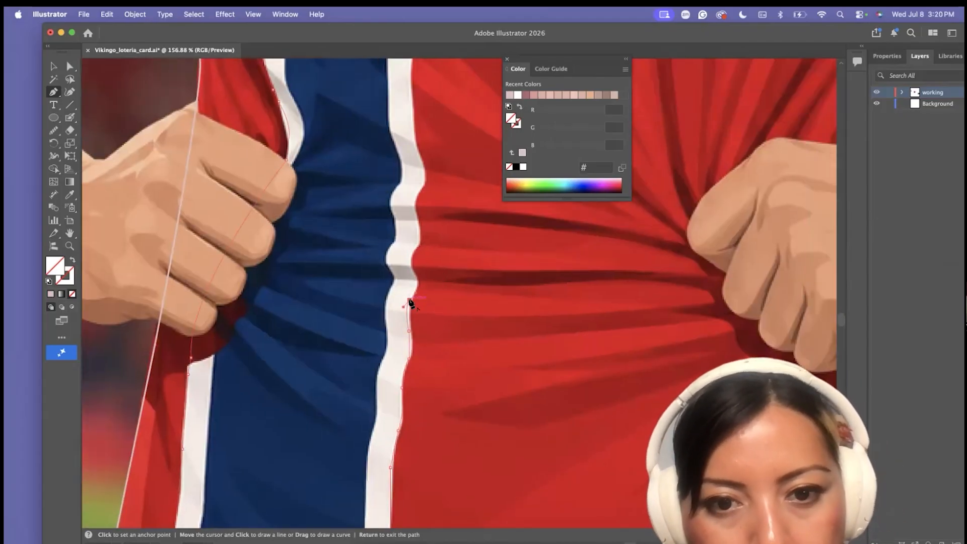
{"action": "scroll", "coordinate": [418, 247], "scroll_direction": "up", "scroll_amount": 2}
{"action": "left_click", "coordinate": [408, 291]}
{"action": "left_click", "coordinate": [407, 265]}
{"action": "left_click", "coordinate": [407, 241]}
{"action": "left_click_drag", "start_coordinate": [407, 204], "coordinate": [397, 192]}
{"action": "scroll", "coordinate": [396, 214], "scroll_direction": "up", "scroll_amount": 5}
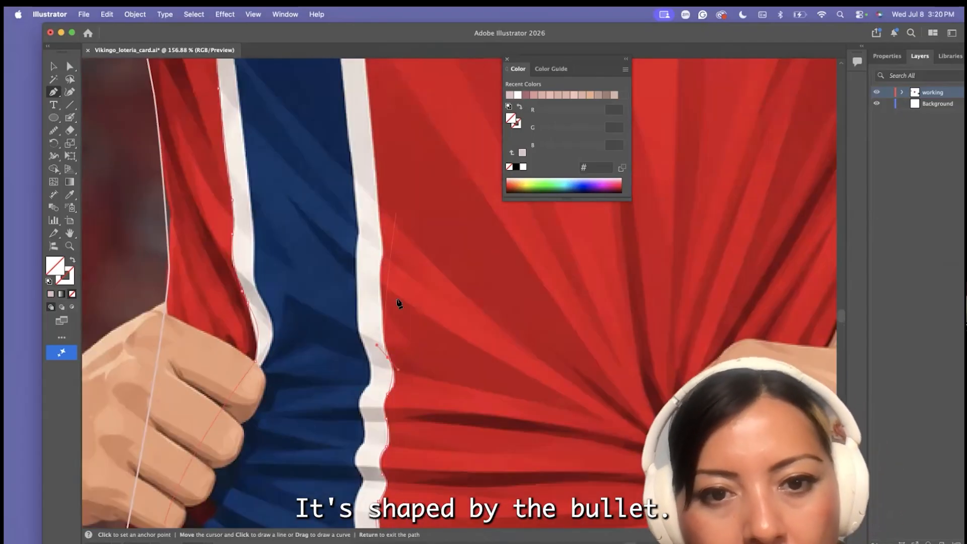
Continue the white border path up to the cross's inner corner and along the lower edge of the horizontal chest band
{"action": "left_click", "coordinate": [383, 251]}
{"action": "scroll", "coordinate": [382, 247], "scroll_direction": "down", "scroll_amount": 5}
{"action": "left_click_drag", "start_coordinate": [352, 165], "coordinate": [350, 155]}
{"action": "scroll", "coordinate": [347, 161], "scroll_direction": "up", "scroll_amount": 4}
{"action": "left_click", "coordinate": [316, 243]}
{"action": "left_click_drag", "start_coordinate": [512, 242], "coordinate": [561, 253]}
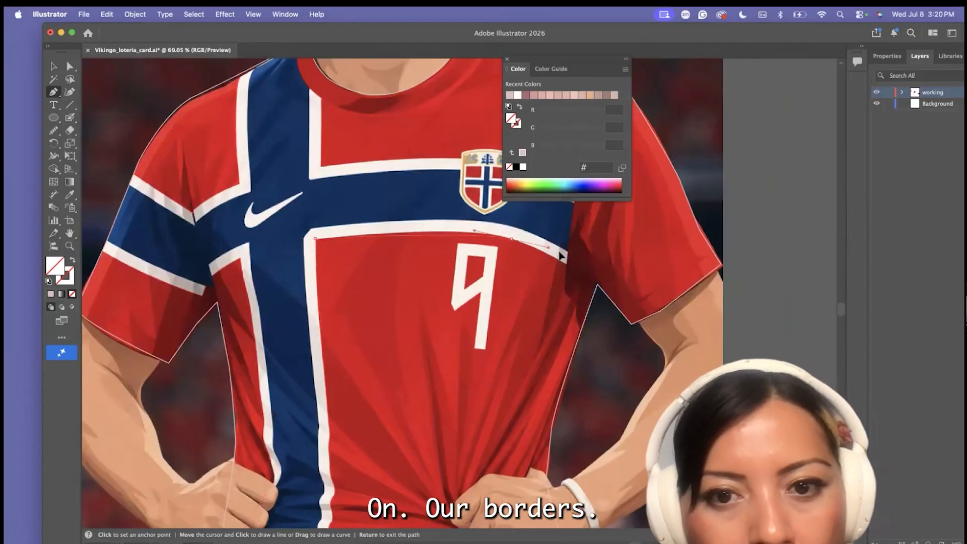
{"action": "left_click", "coordinate": [512, 242]}
Trace the upper edge of the chest band past the crest and up to the collar, completing the white cross border
{"action": "scroll", "coordinate": [510, 260], "scroll_direction": "right", "scroll_amount": 2}
{"action": "scroll", "coordinate": [508, 266], "scroll_direction": "up", "scroll_amount": 5}
{"action": "scroll", "coordinate": [484, 287], "scroll_direction": "right", "scroll_amount": 3}
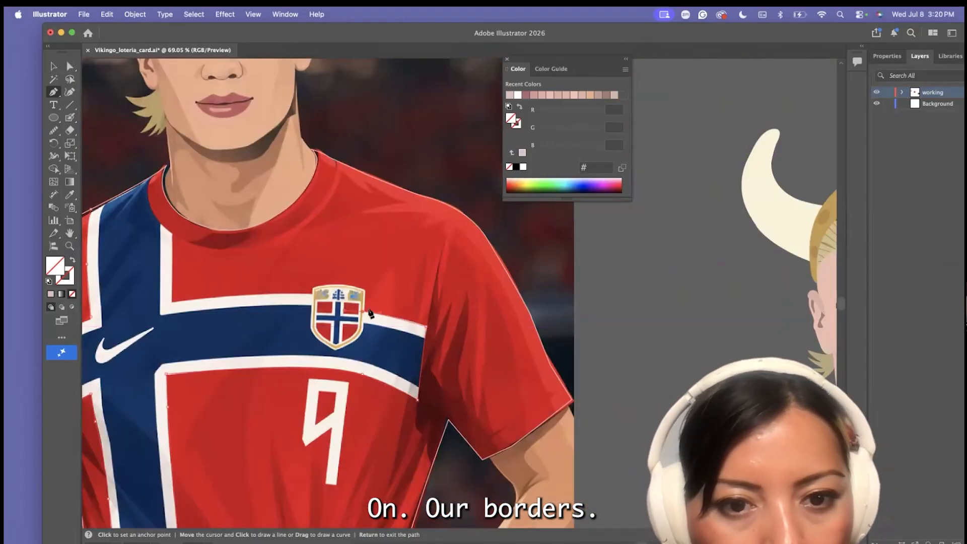
{"action": "left_click_drag", "start_coordinate": [172, 302], "coordinate": [185, 308]}
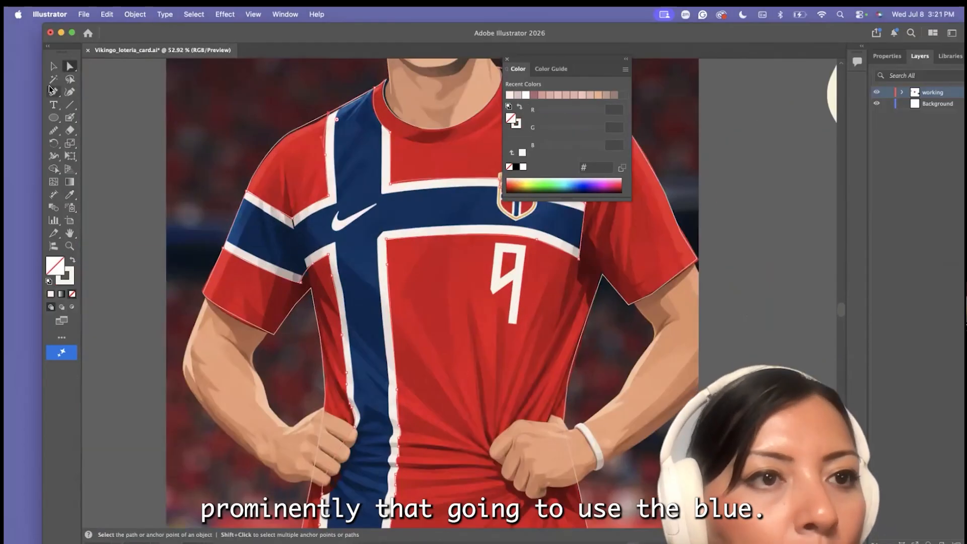
Trace the inner blue cross with the Pen tool along the sleeve stripe, down past the hand to the hem and up again
{"action": "left_click", "coordinate": [52, 91]}
{"action": "scroll", "coordinate": [206, 263], "scroll_direction": "up", "scroll_amount": 6}
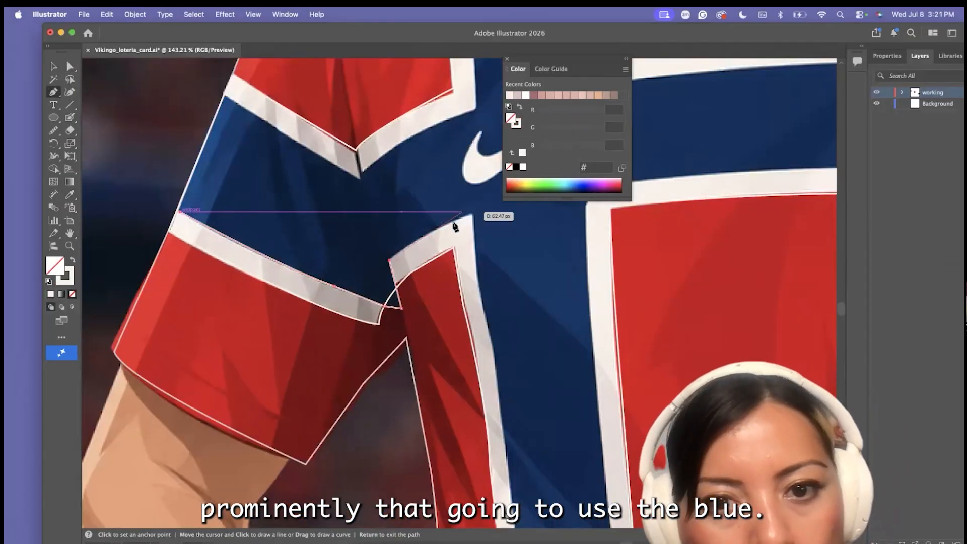
{"action": "scroll", "coordinate": [464, 262], "scroll_direction": "down", "scroll_amount": 10}
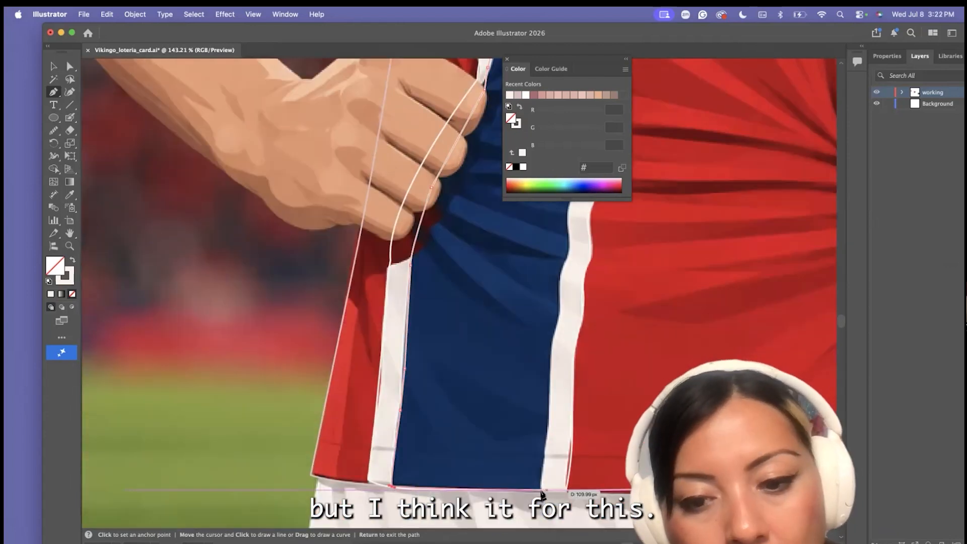
{"action": "left_click", "coordinate": [546, 435]}
{"action": "left_click_drag", "start_coordinate": [544, 378], "coordinate": [549, 370]}
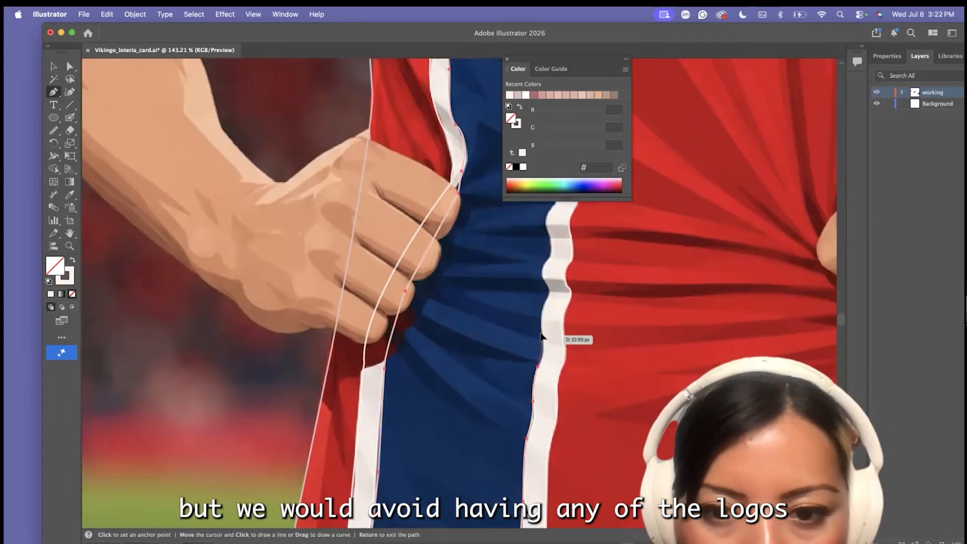
{"action": "left_click", "coordinate": [538, 348]}
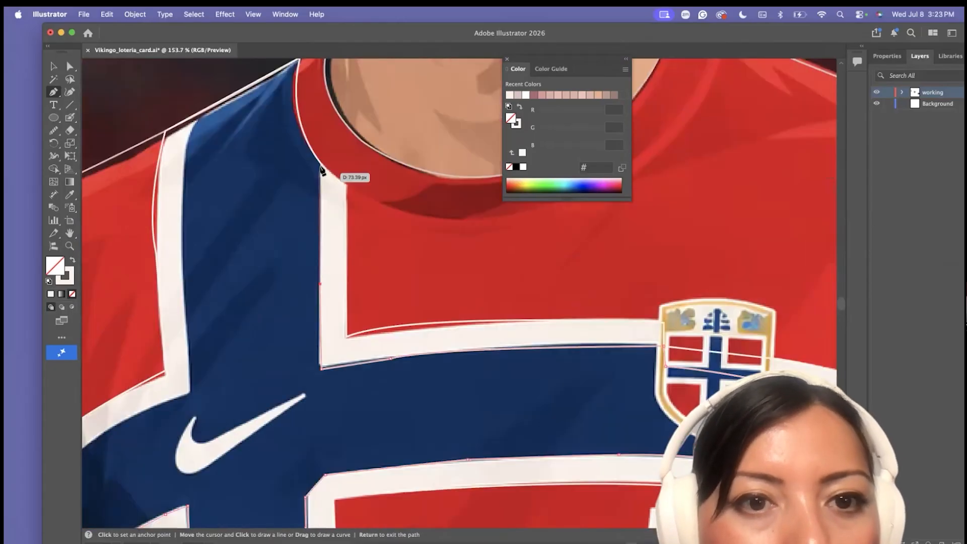
Finish the blue cross shape along the chest band and up to the collar, and fill it with dark blue #01214e
{"action": "left_click", "coordinate": [322, 166]}
{"action": "scroll", "coordinate": [296, 71], "scroll_direction": "up", "scroll_amount": 4}
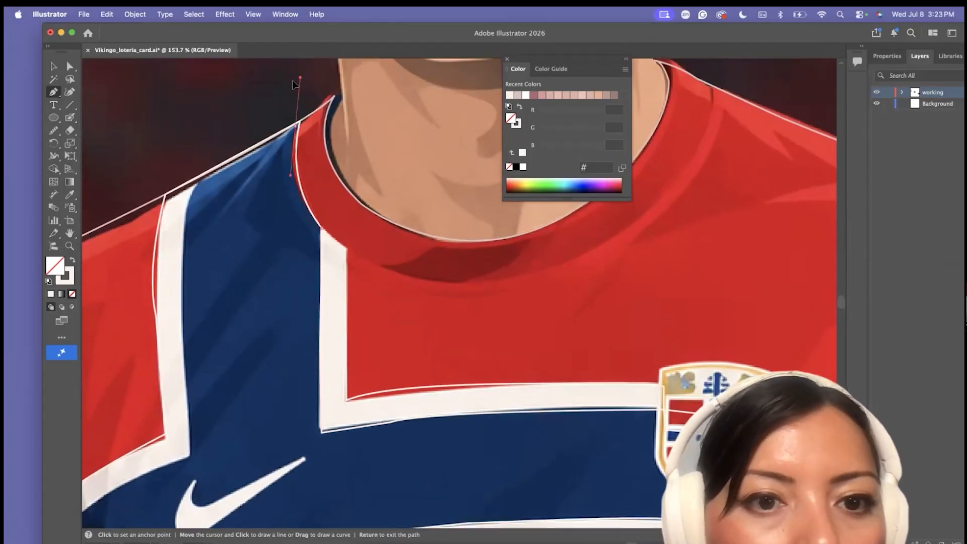
{"action": "left_click_drag", "start_coordinate": [296, 180], "coordinate": [296, 99]}
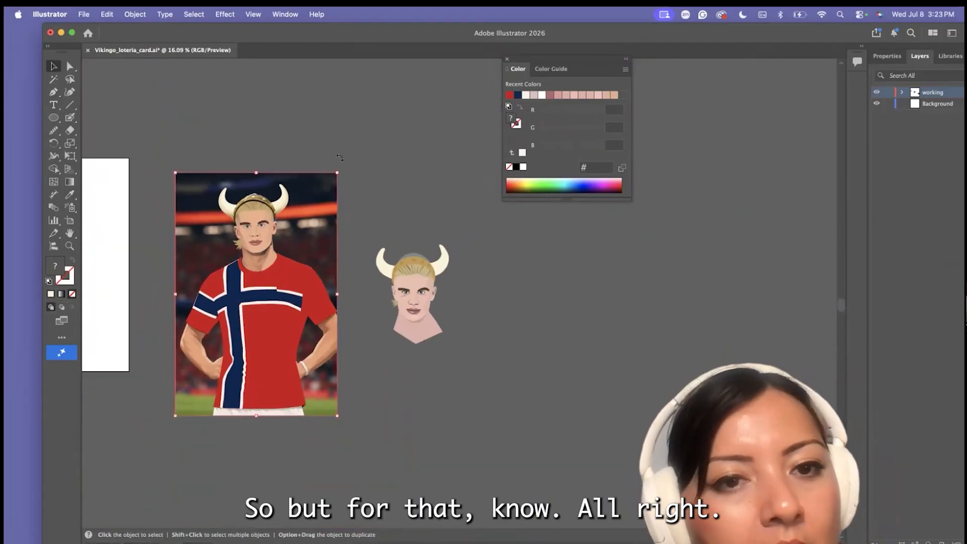
{"action": "left_click", "coordinate": [135, 14]}
{"action": "left_click", "coordinate": [106, 282]}
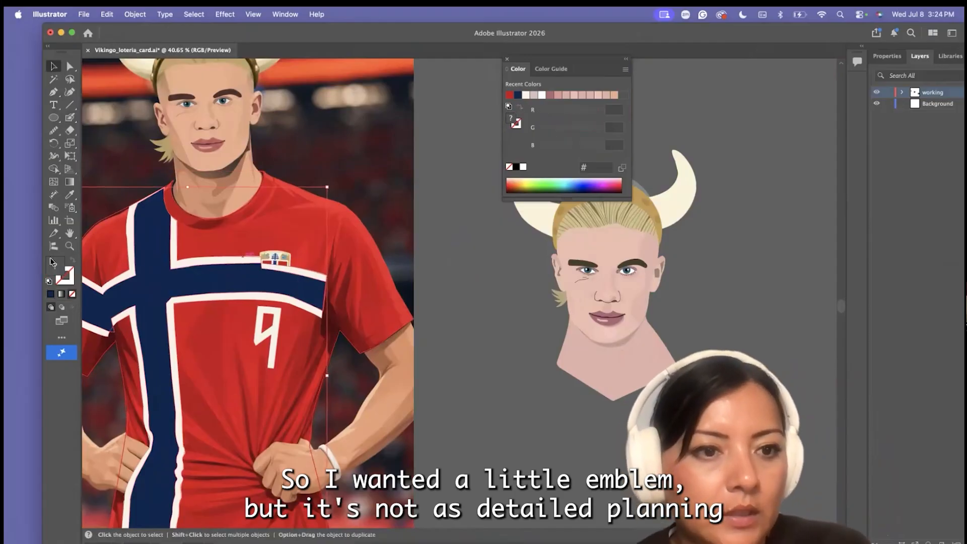
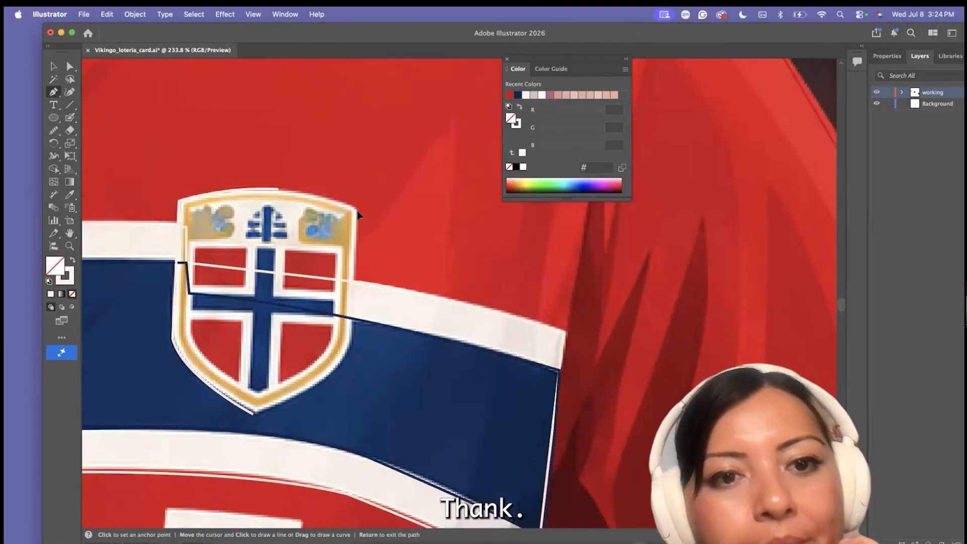
Close the outer shield outline of the jersey crest and refine the curve of its lower edge
{"action": "left_click", "coordinate": [253, 414]}
{"action": "scroll", "coordinate": [256, 414], "scroll_direction": "down", "scroll_amount": 3}
{"action": "scroll", "coordinate": [295, 393], "scroll_direction": "up", "scroll_amount": 5}
{"action": "left_click", "coordinate": [70, 66]}
{"action": "left_click_drag", "start_coordinate": [310, 395], "coordinate": [308, 388]}
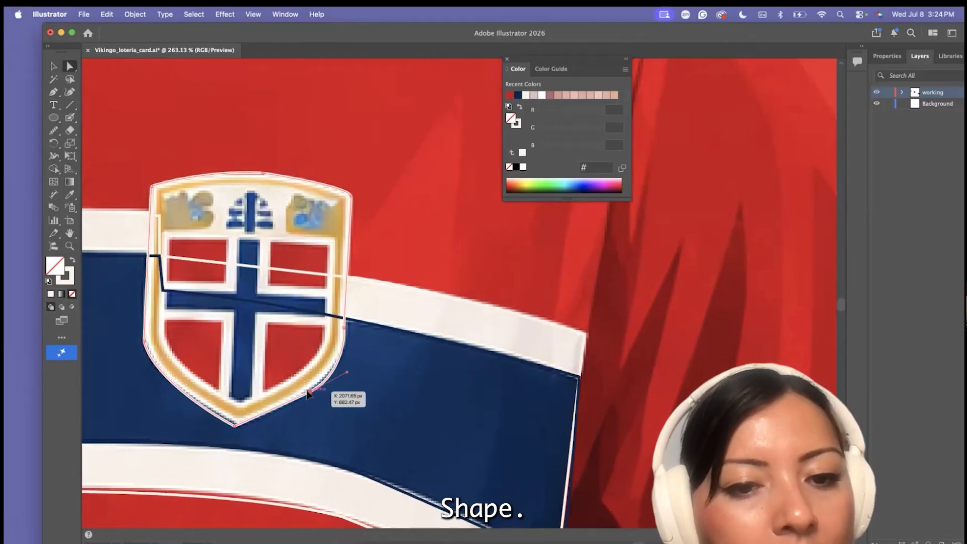
{"action": "left_click", "coordinate": [299, 378]}
Trace the crest's inner shield border with the Pen tool and give it a gold stroke sampled from the reference
{"action": "left_click", "coordinate": [53, 91]}
{"action": "left_click", "coordinate": [238, 413]}
{"action": "left_click_drag", "start_coordinate": [333, 232], "coordinate": [331, 191]}
{"action": "left_click", "coordinate": [337, 258]}
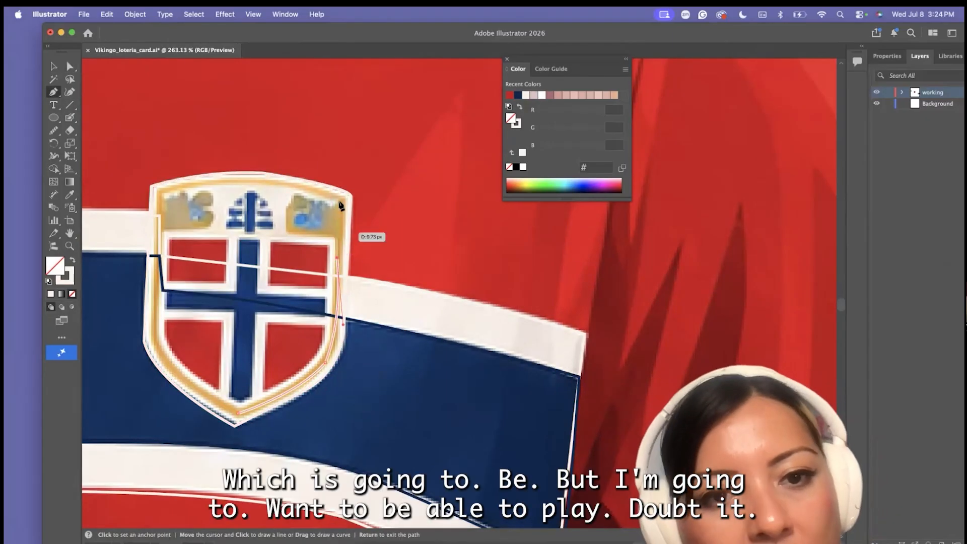
{"action": "left_click", "coordinate": [163, 191]}
{"action": "left_click", "coordinate": [172, 369]}
{"action": "left_click", "coordinate": [238, 413]}
{"action": "key", "text": "i"}
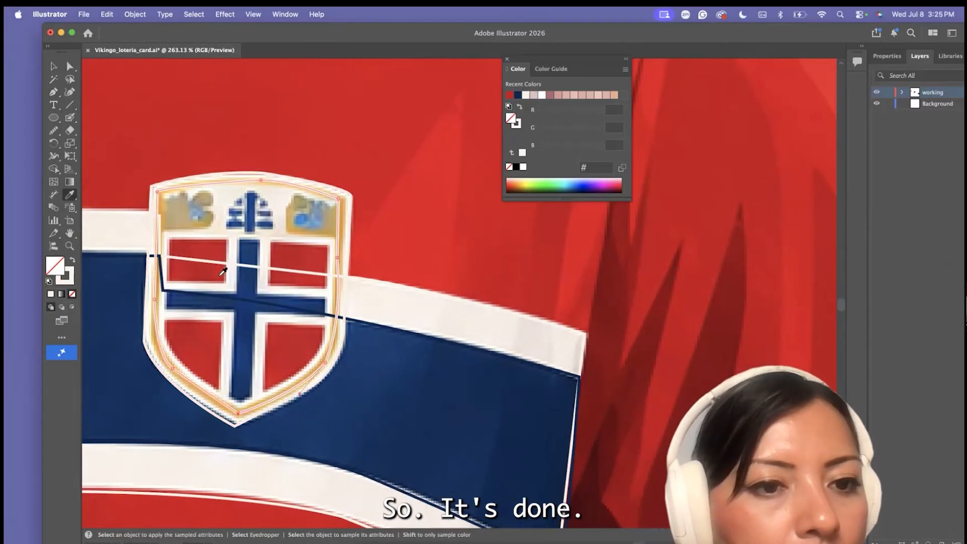
{"action": "left_click", "coordinate": [221, 401]}
{"action": "key", "text": "shift+x"}
{"action": "left_click", "coordinate": [54, 130]}
{"action": "left_click", "coordinate": [98, 155]}
{"action": "left_click_drag", "start_coordinate": [134, 130], "coordinate": [136, 130]}
{"action": "left_click", "coordinate": [54, 93]}
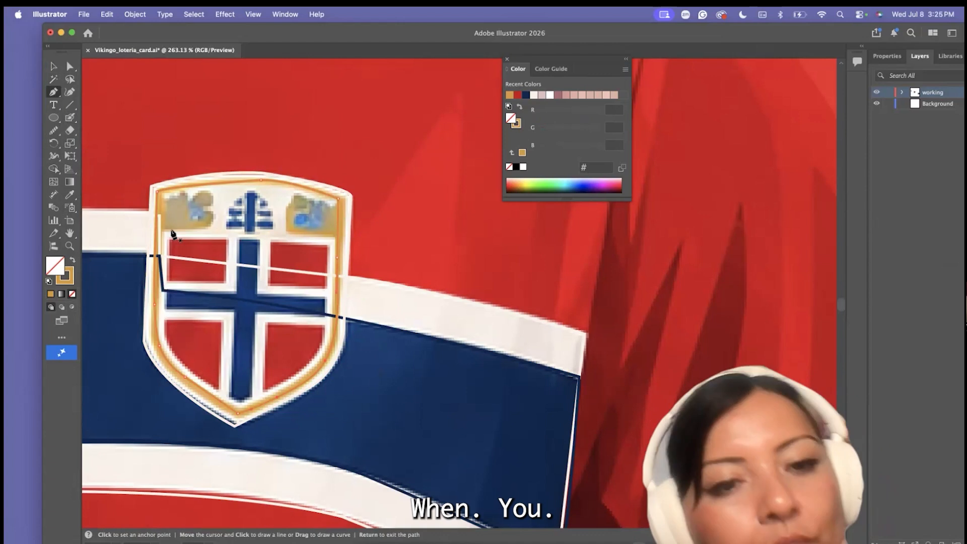
Preview the crest's outer shield with an off-white #fbf2e9 fill, and swap it back to an outline
{"action": "scroll", "coordinate": [173, 207], "scroll_direction": "down", "scroll_amount": 5}
{"action": "left_click", "coordinate": [159, 203]}
{"action": "key", "text": "shift+x"}
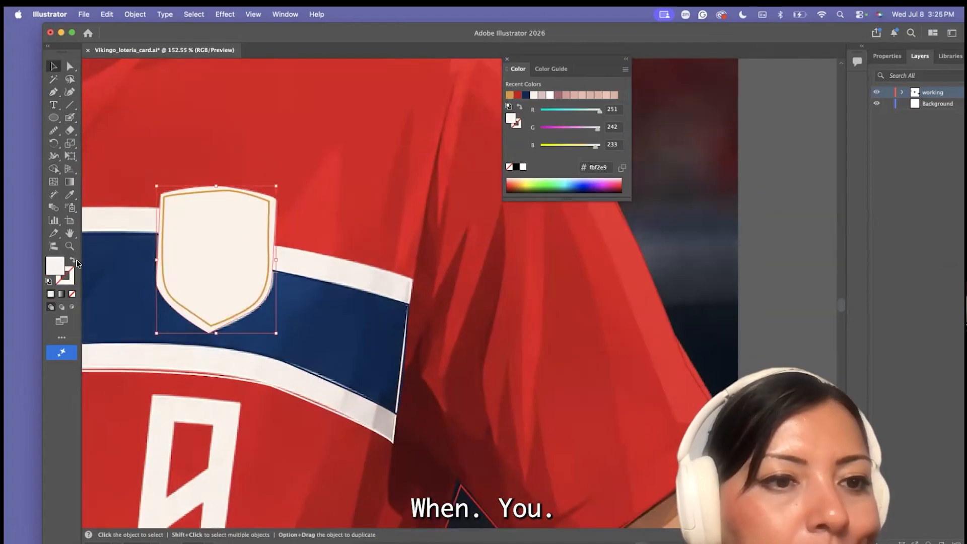
{"action": "key", "text": "shift+x"}
Trace the cross inside the crest with the Pen tool and color it dark blue
{"action": "key", "text": "p"}
{"action": "scroll", "coordinate": [167, 229], "scroll_direction": "up", "scroll_amount": 5}
{"action": "scroll", "coordinate": [183, 272], "scroll_direction": "up", "scroll_amount": 4}
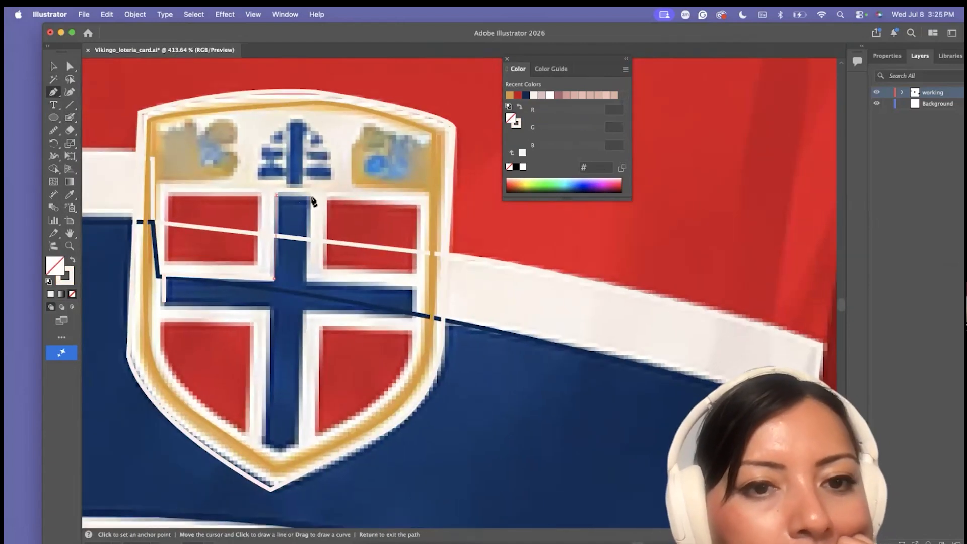
{"action": "left_click", "coordinate": [70, 197]}
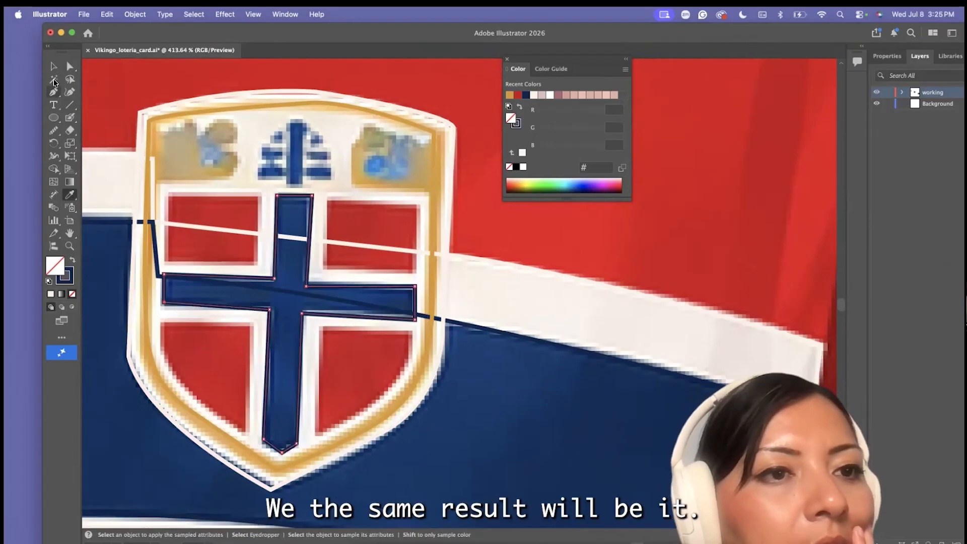
Trace the four quadrants around the crest's cross and fill them with red #c5141b
{"action": "left_click", "coordinate": [70, 198]}
{"action": "left_click", "coordinate": [217, 211]}
{"action": "key", "text": "p"}
{"action": "left_click", "coordinate": [168, 194]}
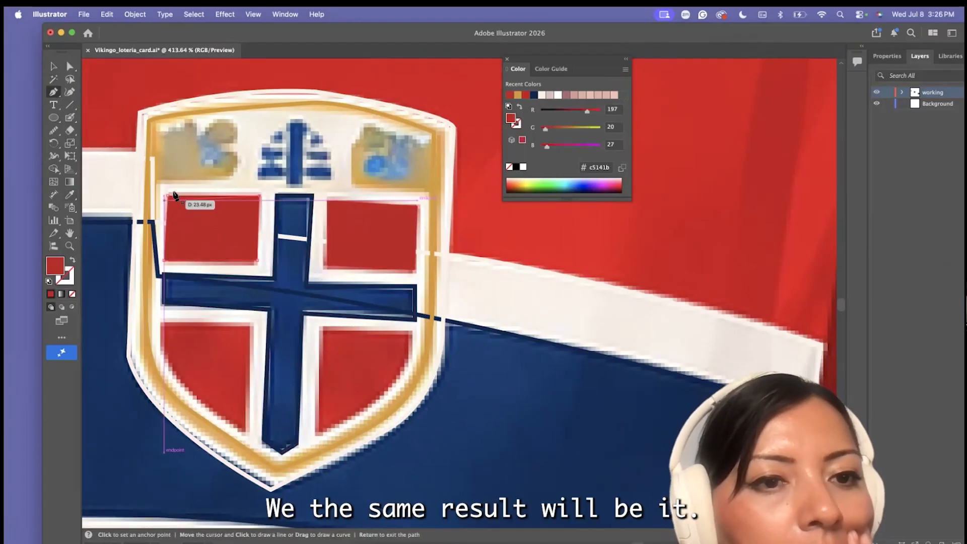
{"action": "left_click", "coordinate": [252, 329]}
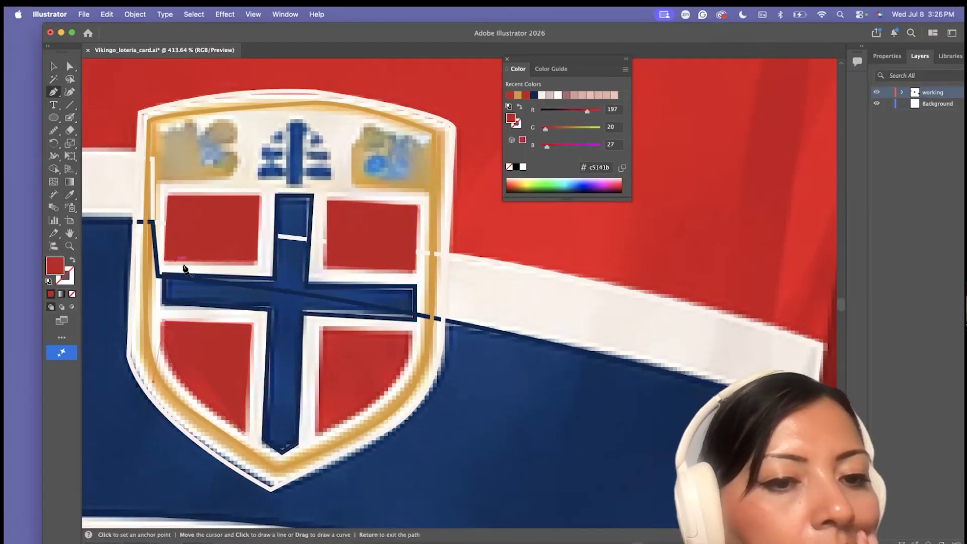
{"action": "left_click", "coordinate": [319, 328]}
Fill the crest's shield with off-white #fbf2e9 and the inner cross with its dark blue
{"action": "scroll", "coordinate": [319, 327], "scroll_direction": "down", "scroll_amount": 5}
{"action": "key", "text": "v"}
{"action": "left_click", "coordinate": [235, 302]}
{"action": "key", "text": "shift+x"}
{"action": "left_click", "coordinate": [217, 251]}
{"action": "key", "text": "shift+x"}
{"action": "scroll", "coordinate": [367, 278], "scroll_direction": "down", "scroll_amount": 10}
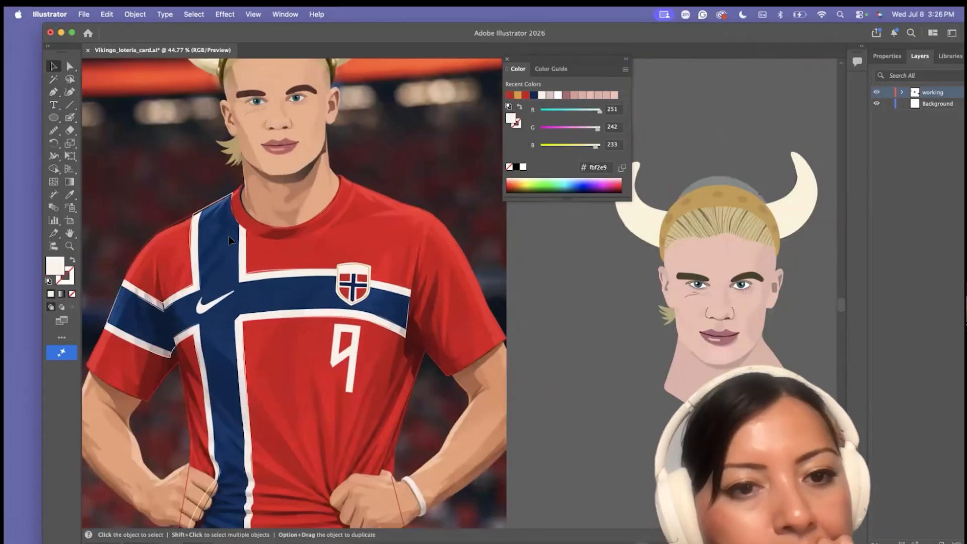
Trace the inner opening of the jersey number 9 as a closed path
{"action": "key", "text": "p"}
{"action": "scroll", "coordinate": [323, 321], "scroll_direction": "up", "scroll_amount": 5}
{"action": "key", "text": "shift+x"}
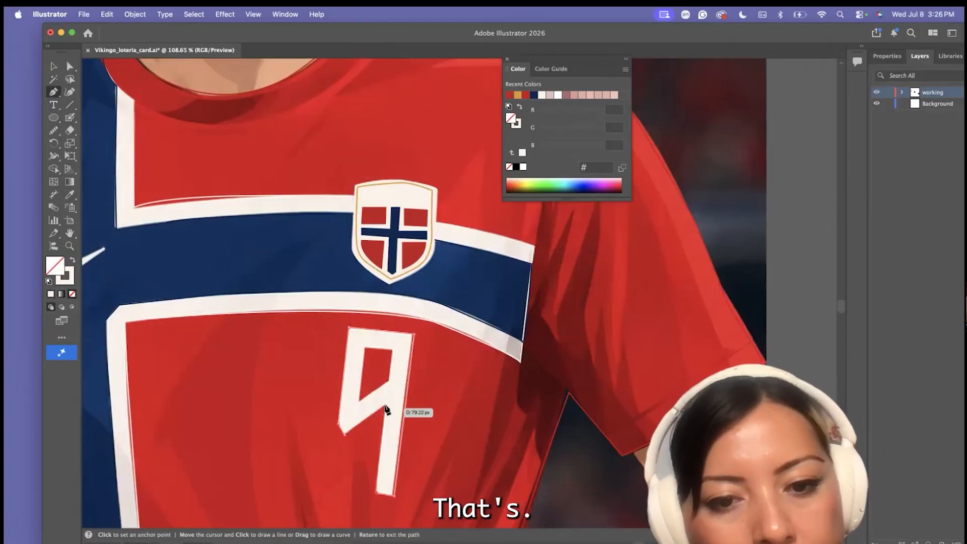
{"action": "left_click", "coordinate": [359, 402]}
{"action": "left_click", "coordinate": [366, 348]}
{"action": "left_click", "coordinate": [392, 350]}
{"action": "left_click", "coordinate": [389, 380]}
{"action": "left_click", "coordinate": [360, 402]}
Fill the number 9 shapes with off-white #fbf2e9 and cut out the inner opening using Minus Front
{"action": "scroll", "coordinate": [358, 401], "scroll_direction": "down", "scroll_amount": 5}
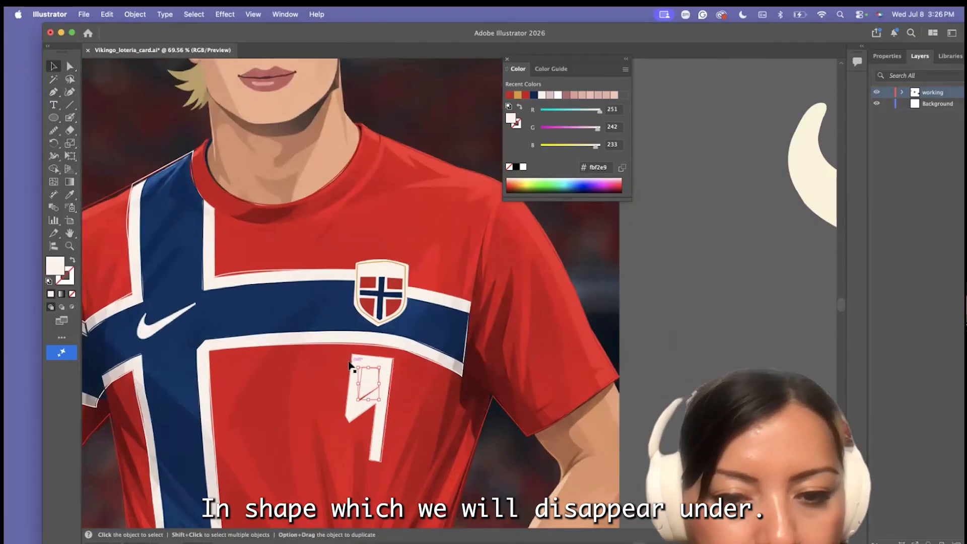
{"action": "key", "text": "a"}
{"action": "scroll", "coordinate": [350, 366], "scroll_direction": "up", "scroll_amount": 6}
{"action": "scroll", "coordinate": [415, 378], "scroll_direction": "down", "scroll_amount": 5}
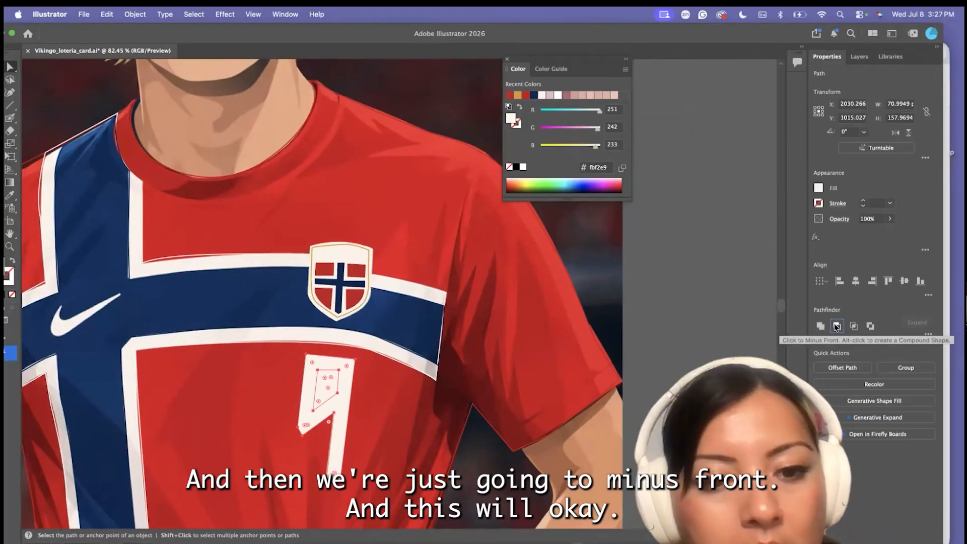
{"action": "scroll", "coordinate": [328, 226], "scroll_direction": "down", "scroll_amount": 5}
Trace the outer edge of the arm below the striped sleeve, from the cuff around the elbow and along the forearm
{"action": "scroll", "coordinate": [328, 225], "scroll_direction": "up", "scroll_amount": 4}
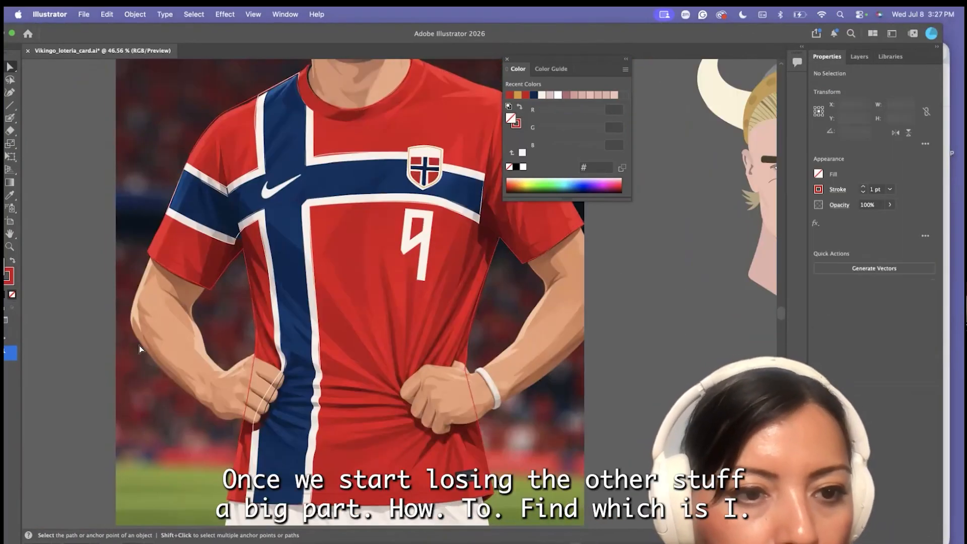
{"action": "scroll", "coordinate": [199, 224], "scroll_direction": "up", "scroll_amount": 4}
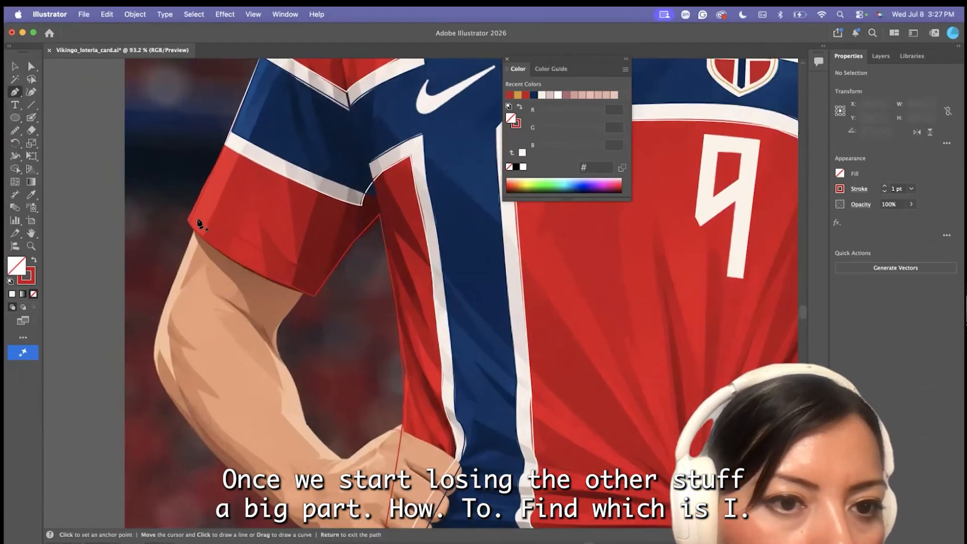
{"action": "left_click", "coordinate": [196, 226]}
{"action": "left_click_drag", "start_coordinate": [157, 371], "coordinate": [173, 395]}
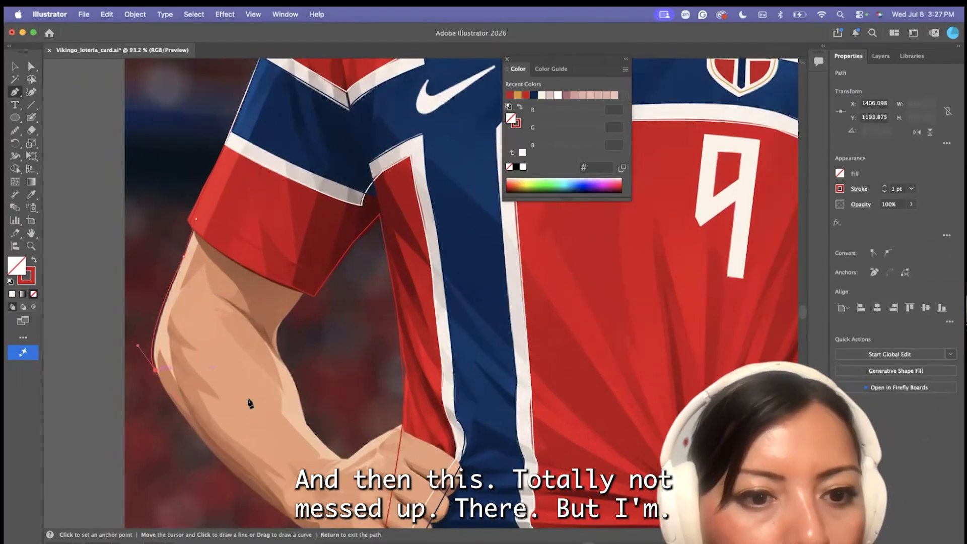
{"action": "scroll", "coordinate": [249, 404], "scroll_direction": "down", "scroll_amount": 3}
{"action": "left_click_drag", "start_coordinate": [247, 404], "coordinate": [275, 425]}
{"action": "left_click", "coordinate": [288, 435]}
Trace from the wrist around the fist's knuckles and fingers, and close the arm outline back inside the sleeve
{"action": "scroll", "coordinate": [299, 435], "scroll_direction": "up", "scroll_amount": 3}
{"action": "left_click", "coordinate": [323, 462]}
{"action": "left_click_drag", "start_coordinate": [377, 495], "coordinate": [427, 469]}
{"action": "scroll", "coordinate": [393, 515], "scroll_direction": "up", "scroll_amount": 3}
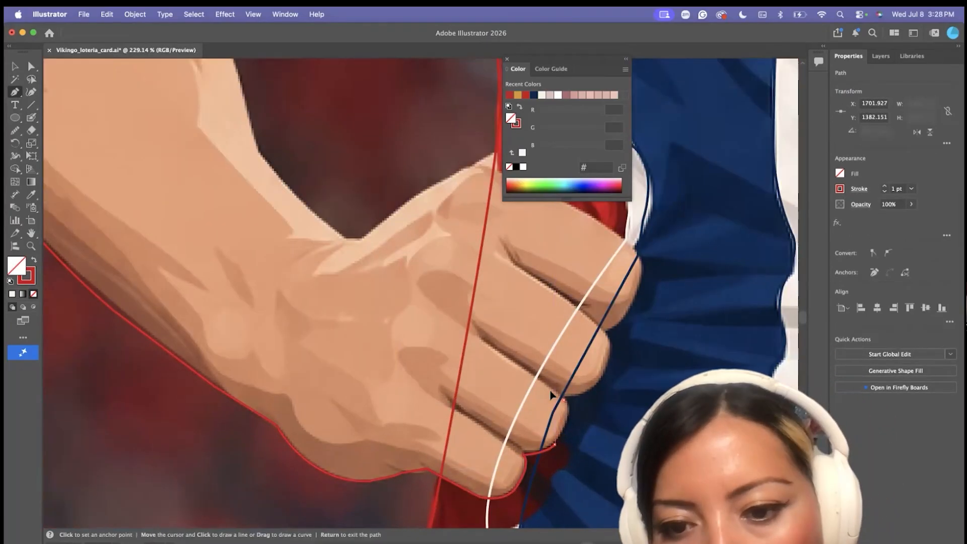
{"action": "left_click", "coordinate": [605, 332]}
{"action": "scroll", "coordinate": [606, 333], "scroll_direction": "up", "scroll_amount": 3}
{"action": "left_click_drag", "start_coordinate": [601, 346], "coordinate": [611, 314]}
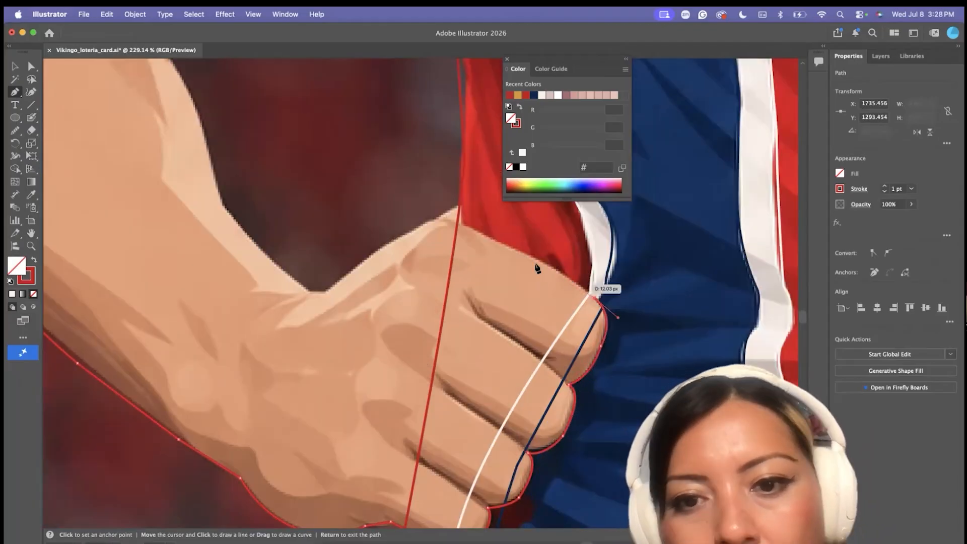
{"action": "scroll", "coordinate": [296, 290], "scroll_direction": "down", "scroll_amount": 8}
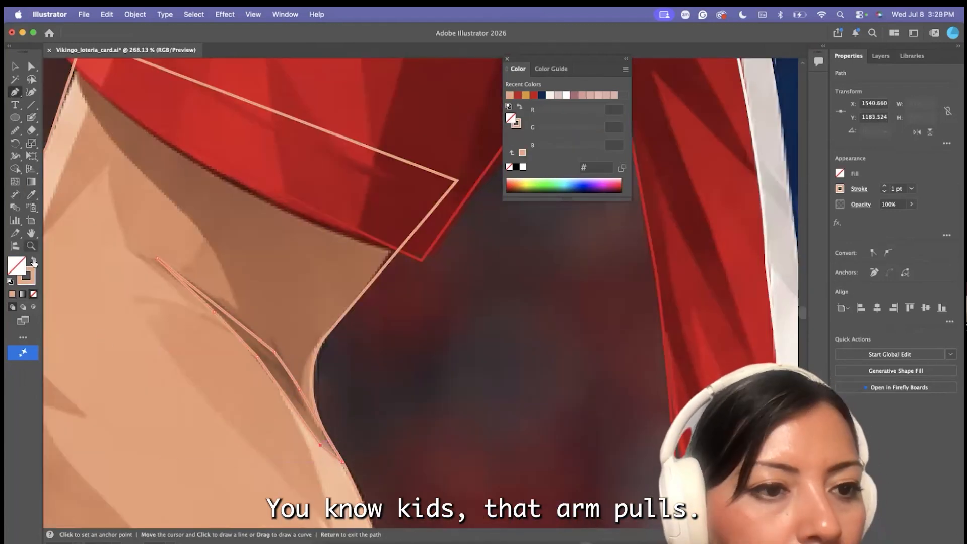
Trace a shadow shape across the back of the hand, filled with brown #b57c5d
{"action": "double_click", "coordinate": [17, 265]}
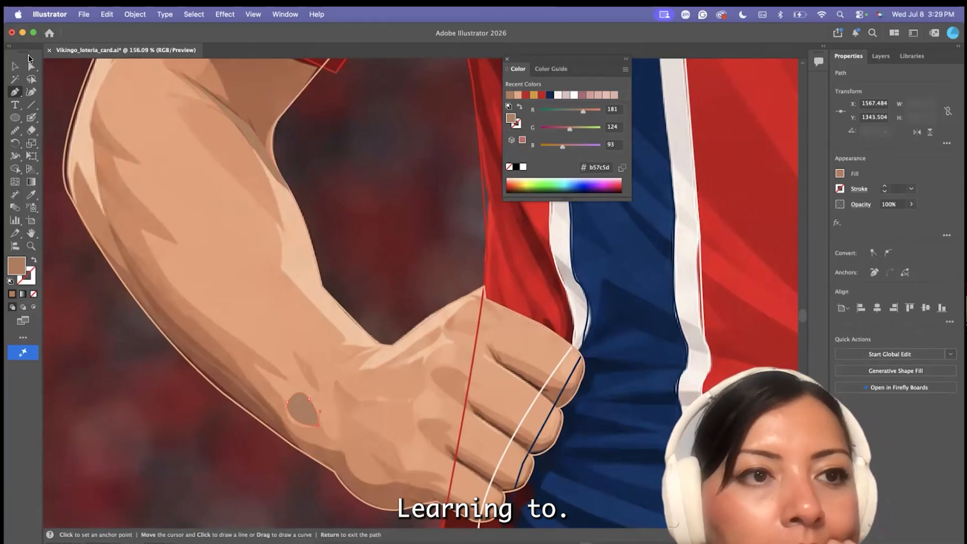
{"action": "left_click", "coordinate": [426, 359]}
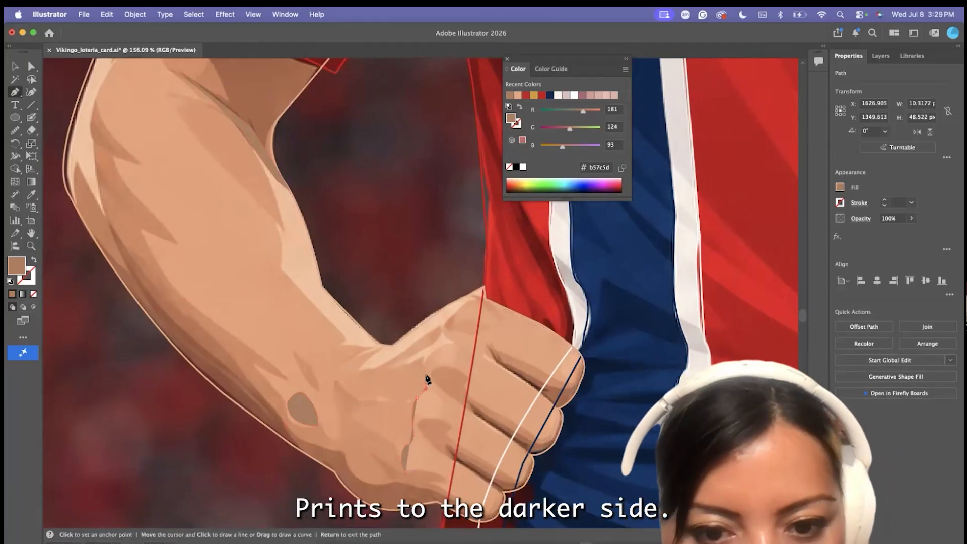
{"action": "left_click", "coordinate": [451, 343]}
{"action": "left_click", "coordinate": [476, 299]}
{"action": "left_click", "coordinate": [393, 346]}
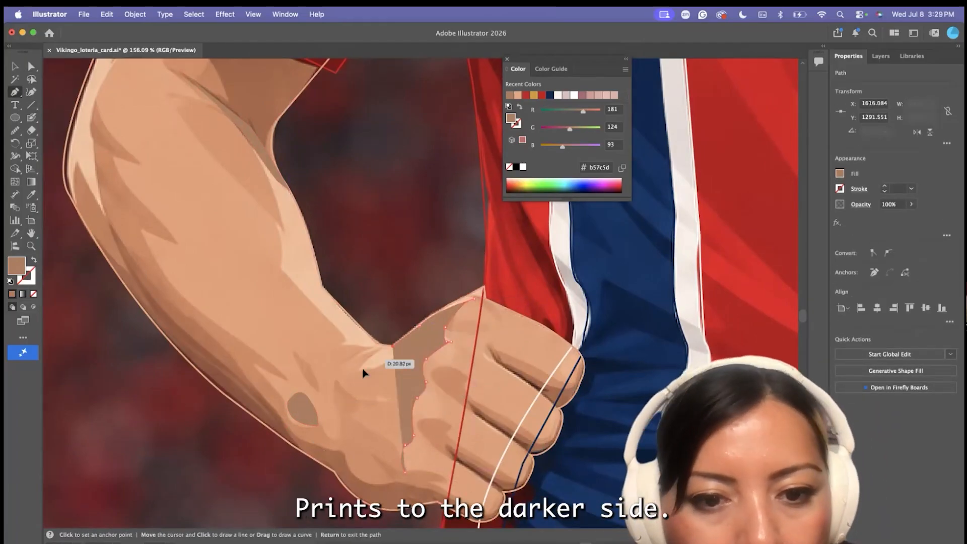
{"action": "left_click_drag", "start_coordinate": [336, 411], "coordinate": [342, 445]}
{"action": "key", "text": "super+z"}
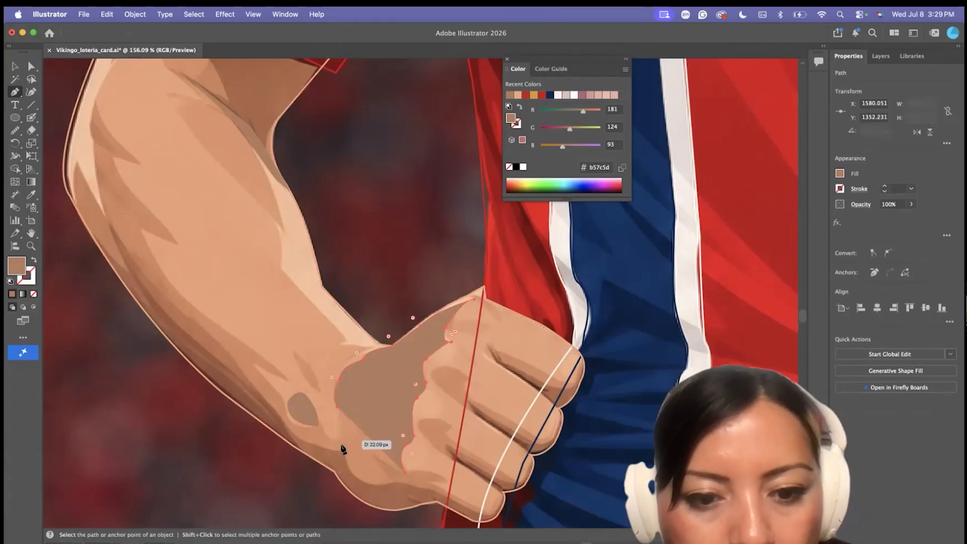
{"action": "left_click", "coordinate": [405, 472]}
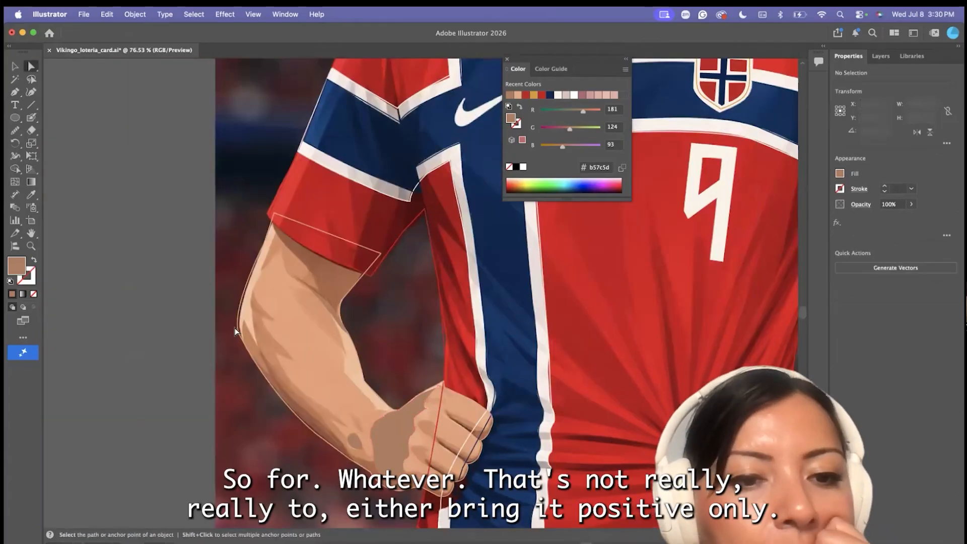
Fill the traced arm shape with skin tone #eca980 and check it against the whole figure
{"action": "left_click", "coordinate": [238, 331]}
{"action": "key", "text": "shift+x"}
{"action": "scroll", "coordinate": [237, 330], "scroll_direction": "down", "scroll_amount": 5}
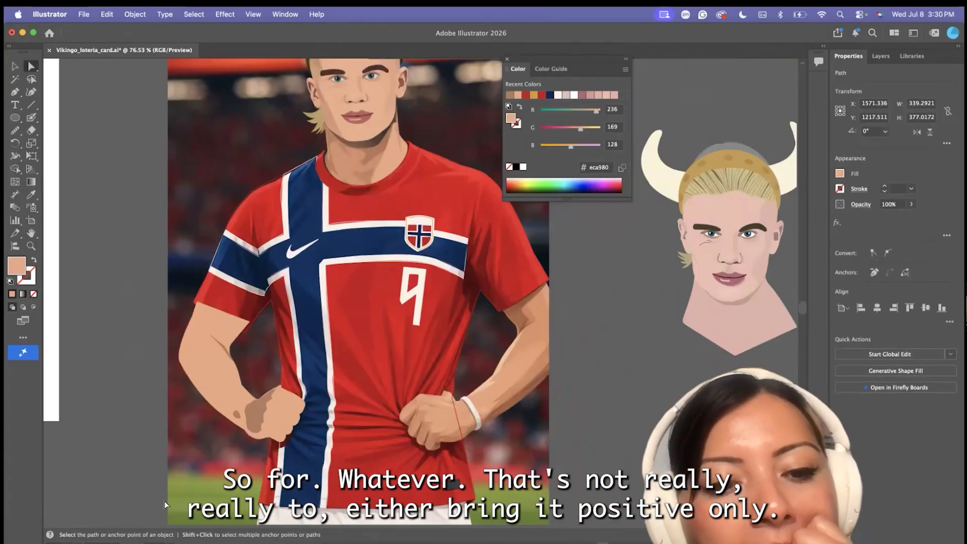
{"action": "scroll", "coordinate": [410, 312], "scroll_direction": "down", "scroll_amount": 4}
{"action": "left_click", "coordinate": [395, 303]}
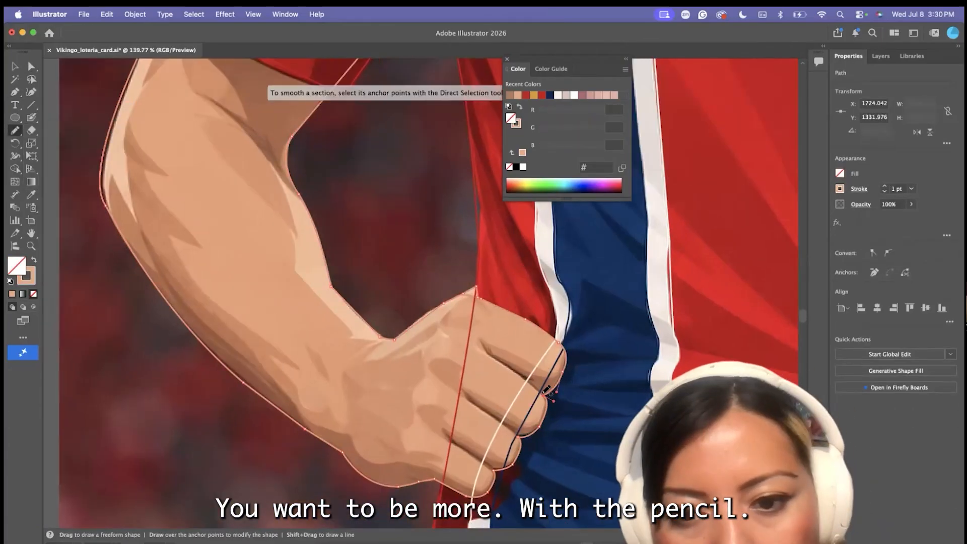
Draw the crease lines between the fist's fingers with the Pencil tool and stroke them in dark brown #3d2518
{"action": "left_click_drag", "start_coordinate": [546, 391], "coordinate": [550, 394]}
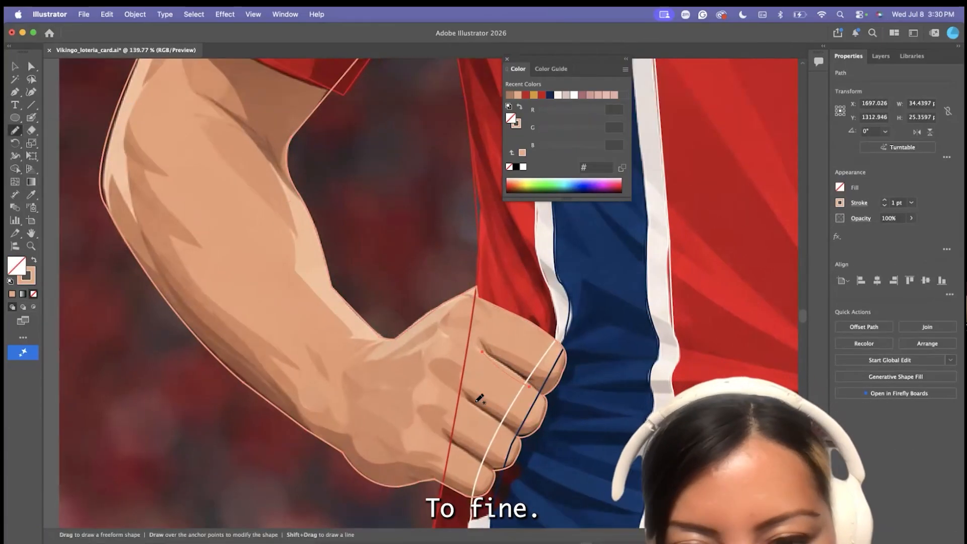
{"action": "key", "text": "a"}
{"action": "left_click", "coordinate": [382, 414]}
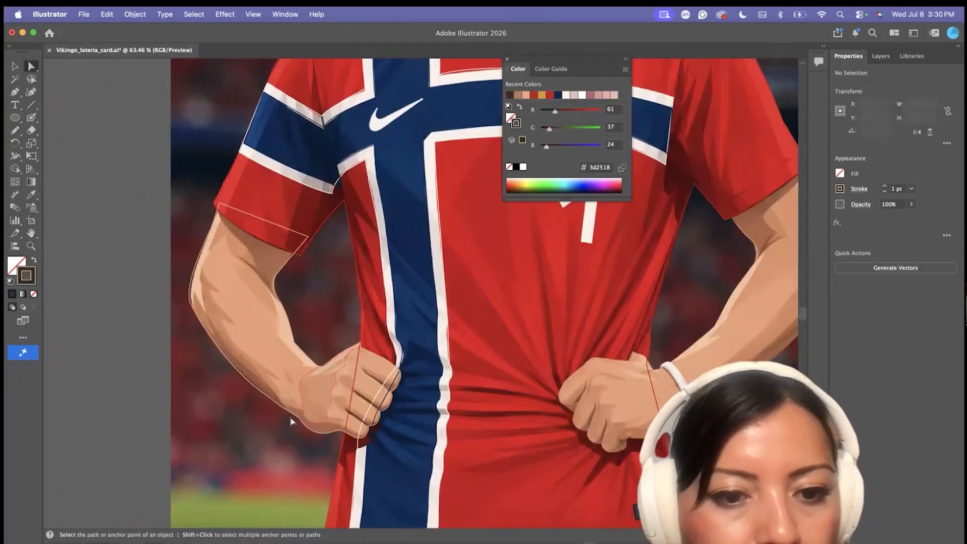
Sample the skin tone #eca980 and trace the bracelet arm's inner edge from the sleeve down to the hand's thumb
{"action": "key", "text": "i"}
{"action": "left_click", "coordinate": [351, 377]}
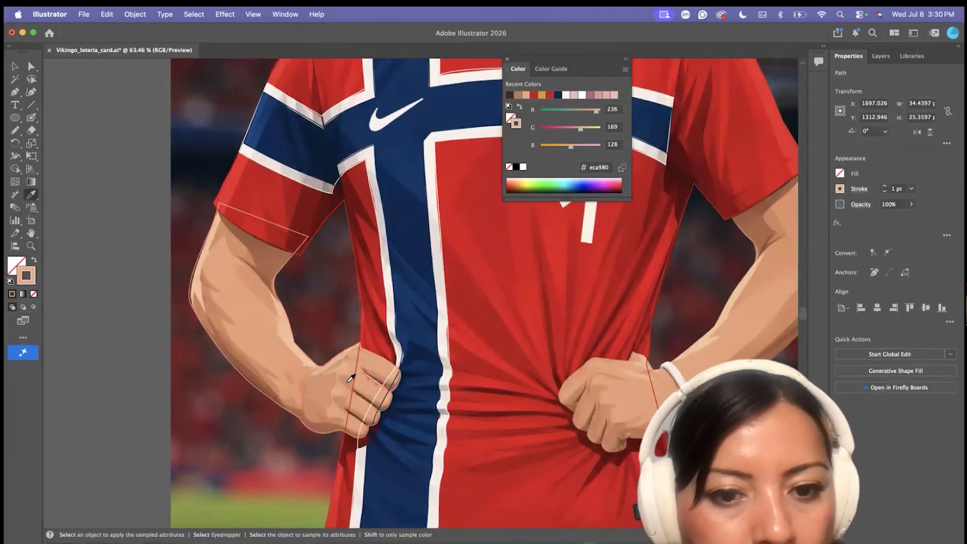
{"action": "key", "text": "a"}
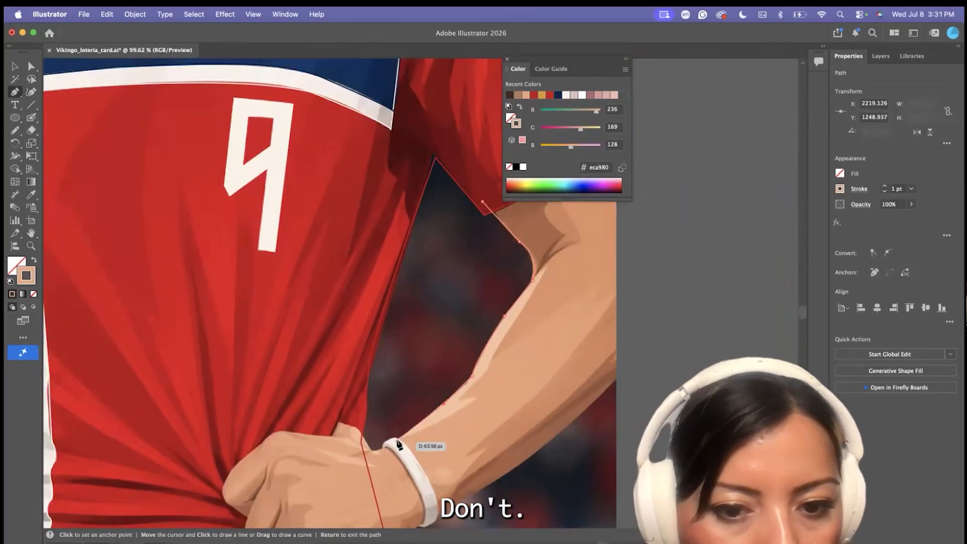
{"action": "left_click", "coordinate": [294, 433]}
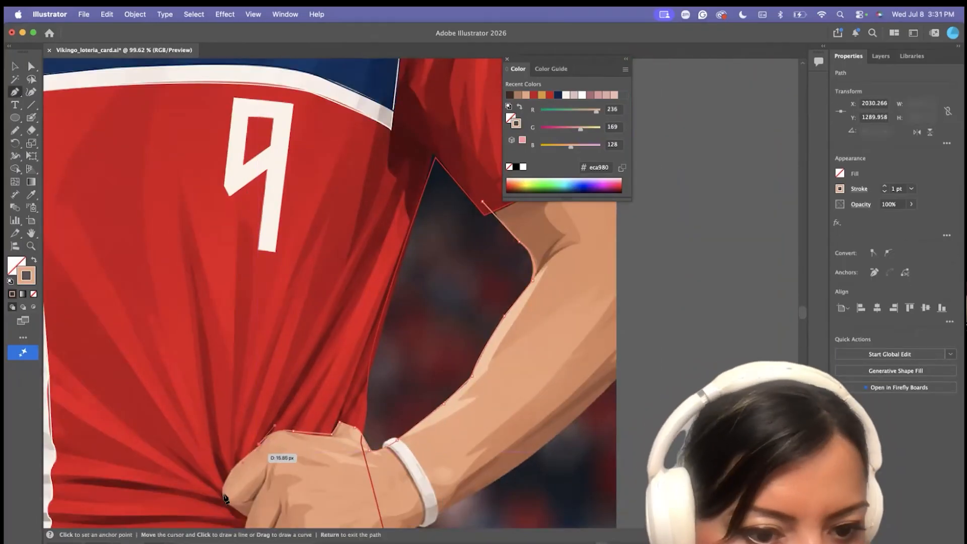
{"action": "left_click_drag", "start_coordinate": [248, 456], "coordinate": [219, 487]}
{"action": "left_click_drag", "start_coordinate": [224, 495], "coordinate": [231, 507]}
Continue the bracelet arm's path around the fingertips to the underside of the hand
{"action": "scroll", "coordinate": [223, 495], "scroll_direction": "up", "scroll_amount": 5}
{"action": "scroll", "coordinate": [265, 524], "scroll_direction": "down", "scroll_amount": 3}
{"action": "left_click_drag", "start_coordinate": [274, 467], "coordinate": [349, 471]}
{"action": "scroll", "coordinate": [321, 503], "scroll_direction": "down", "scroll_amount": 3}
{"action": "left_click", "coordinate": [314, 474]}
{"action": "scroll", "coordinate": [317, 475], "scroll_direction": "down", "scroll_amount": 3}
{"action": "left_click", "coordinate": [356, 464]}
{"action": "scroll", "coordinate": [360, 469], "scroll_direction": "down", "scroll_amount": 3}
{"action": "left_click", "coordinate": [372, 437]}
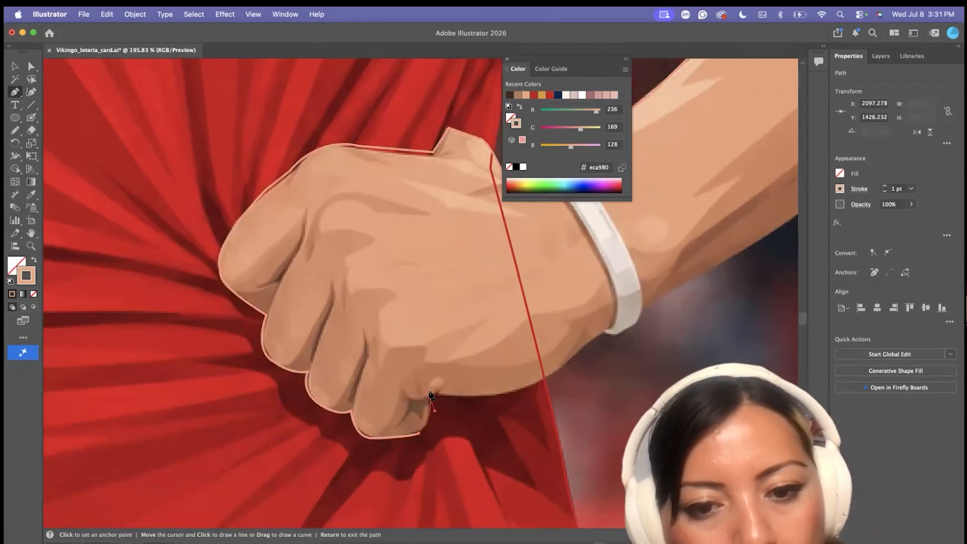
Trace the underside of the bracelet forearm and close the outline around the elbow beyond the photo's edge to the sleeve
{"action": "scroll", "coordinate": [533, 392], "scroll_direction": "down", "scroll_amount": 10}
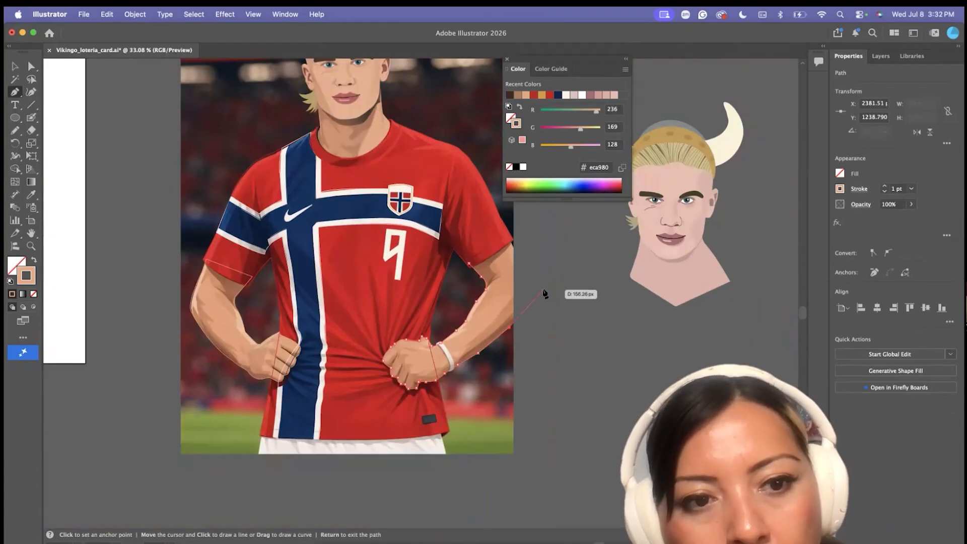
{"action": "left_click", "coordinate": [539, 299]}
{"action": "left_click_drag", "start_coordinate": [534, 257], "coordinate": [500, 237]}
{"action": "key", "text": "a"}
{"action": "left_click_drag", "start_coordinate": [556, 286], "coordinate": [557, 294]}
{"action": "left_click", "coordinate": [59, 129]}
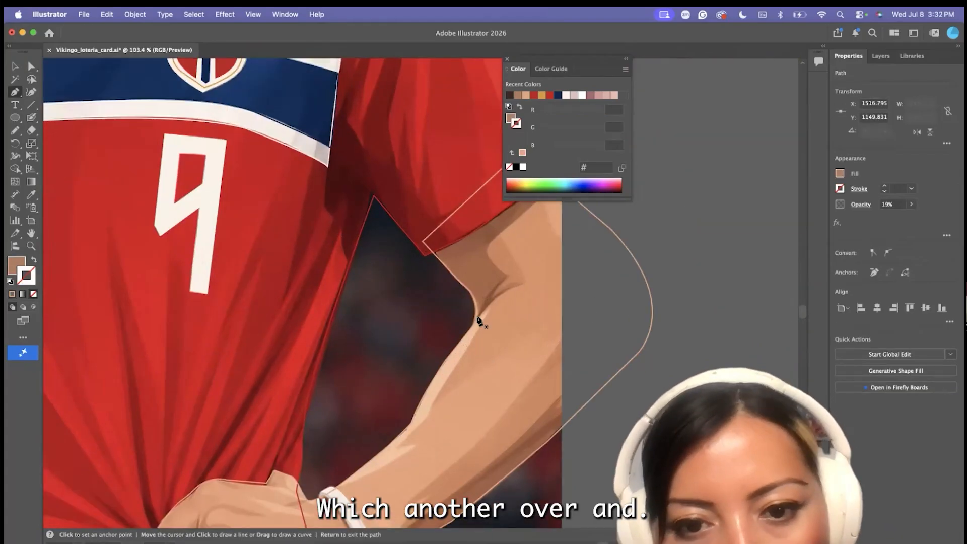
Trace a small brown shadow shape in the inner elbow crease of the bracelet arm
{"action": "left_click", "coordinate": [506, 275]}
{"action": "left_click", "coordinate": [477, 319]}
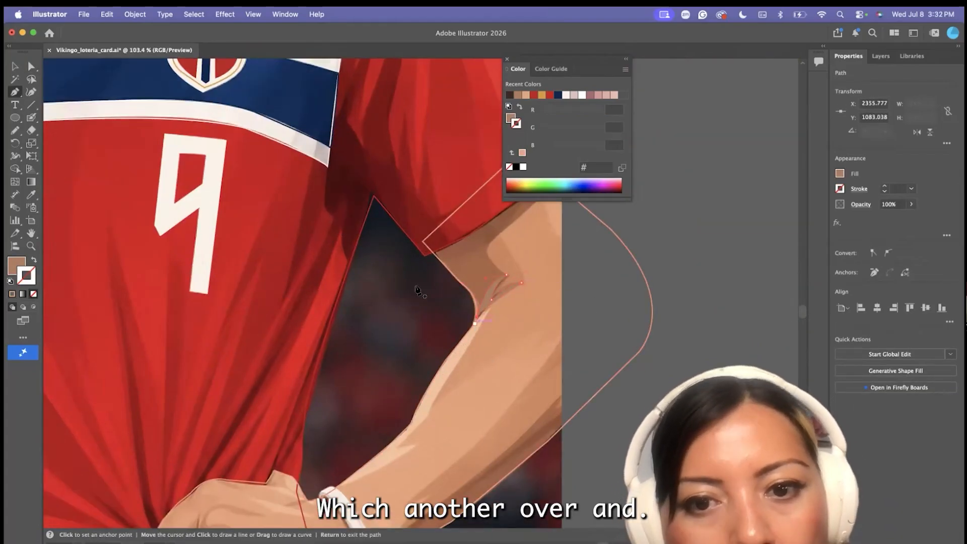
{"action": "scroll", "coordinate": [423, 292], "scroll_direction": "down", "scroll_amount": 5}
{"action": "scroll", "coordinate": [352, 423], "scroll_direction": "up", "scroll_amount": 10}
Trace the white bracelet around the wrist as a closed shape and fill it with off-white sampled from the jersey number
{"action": "left_click", "coordinate": [354, 361]}
{"action": "mouse_move", "coordinate": [362, 344]}
{"action": "left_mouse_down"}
{"action": "mouse_move", "coordinate": [373, 338]}
{"action": "mouse_move", "coordinate": [397, 360]}
{"action": "mouse_move", "coordinate": [441, 423]}
{"action": "mouse_move", "coordinate": [440, 476]}
{"action": "mouse_move", "coordinate": [409, 468]}
{"action": "left_mouse_up"}
{"action": "left_click", "coordinate": [34, 260]}
{"action": "scroll", "coordinate": [447, 449], "scroll_direction": "down", "scroll_amount": 2}
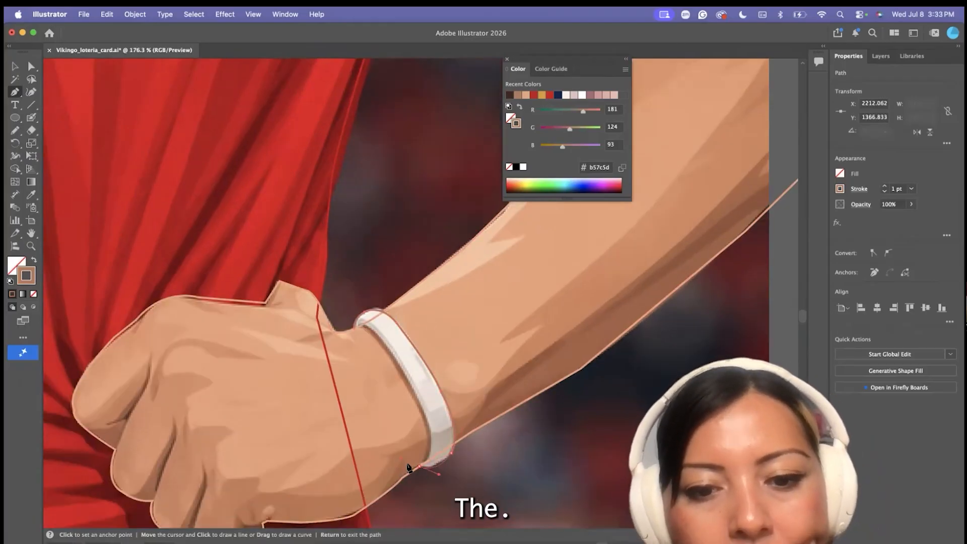
{"action": "key", "text": "i"}
{"action": "scroll", "coordinate": [308, 322], "scroll_direction": "down", "scroll_amount": 8}
{"action": "left_click", "coordinate": [258, 196]}
{"action": "key", "text": "a"}
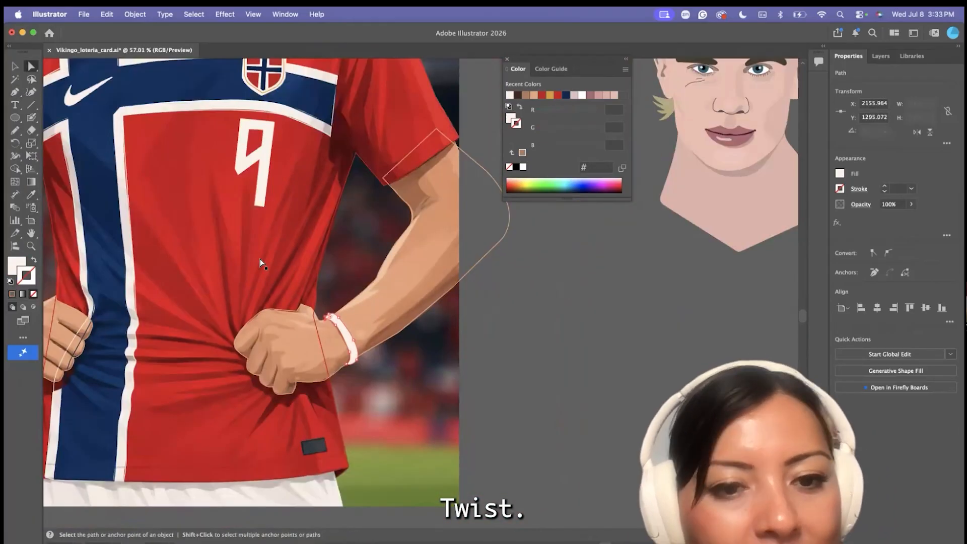
Draw dark brown (3d2518) crease lines between the fingers and at the knuckles of the bracelet hand with the Pencil tool
{"action": "left_click", "coordinate": [262, 264]}
{"action": "scroll", "coordinate": [151, 287], "scroll_direction": "up", "scroll_amount": 4}
{"action": "scroll", "coordinate": [156, 308], "scroll_direction": "left", "scroll_amount": 4}
{"action": "left_click", "coordinate": [157, 310]}
{"action": "key", "text": "n"}
{"action": "scroll", "coordinate": [447, 317], "scroll_direction": "up", "scroll_amount": 5}
{"action": "left_click_drag", "start_coordinate": [487, 309], "coordinate": [463, 377]}
{"action": "mouse_move", "coordinate": [444, 374]}
{"action": "left_mouse_down"}
{"action": "mouse_move", "coordinate": [460, 371]}
{"action": "mouse_move", "coordinate": [492, 440]}
{"action": "left_mouse_up"}
{"action": "scroll", "coordinate": [514, 403], "scroll_direction": "down", "scroll_amount": 1}
{"action": "left_click_drag", "start_coordinate": [540, 390], "coordinate": [525, 450]}
{"action": "left_click_drag", "start_coordinate": [492, 321], "coordinate": [532, 275]}
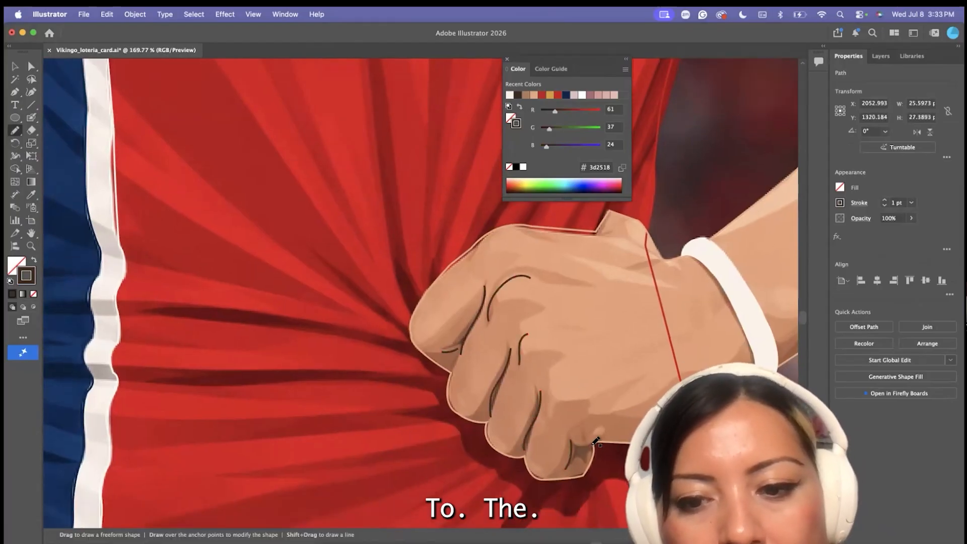
{"action": "left_click_drag", "start_coordinate": [576, 439], "coordinate": [601, 445]}
Draw matching dark brown crease lines between the fingers of the other hand
{"action": "scroll", "coordinate": [584, 433], "scroll_direction": "down", "scroll_amount": 5}
{"action": "scroll", "coordinate": [403, 327], "scroll_direction": "left", "scroll_amount": 4}
{"action": "scroll", "coordinate": [245, 227], "scroll_direction": "up", "scroll_amount": 4}
{"action": "left_click_drag", "start_coordinate": [242, 250], "coordinate": [245, 276]}
{"action": "scroll", "coordinate": [253, 298], "scroll_direction": "down", "scroll_amount": 8}
Trace the shorts as a closed shape from the jersey hem down past the photo's lower edge
{"action": "key", "text": "v"}
{"action": "left_click", "coordinate": [171, 353]}
{"action": "scroll", "coordinate": [163, 359], "scroll_direction": "up", "scroll_amount": 4}
{"action": "key", "text": "p"}
{"action": "left_click", "coordinate": [331, 321]}
{"action": "left_click_drag", "start_coordinate": [314, 420], "coordinate": [313, 440]}
{"action": "left_click", "coordinate": [624, 428]}
{"action": "scroll", "coordinate": [574, 318], "scroll_direction": "down", "scroll_amount": 1}
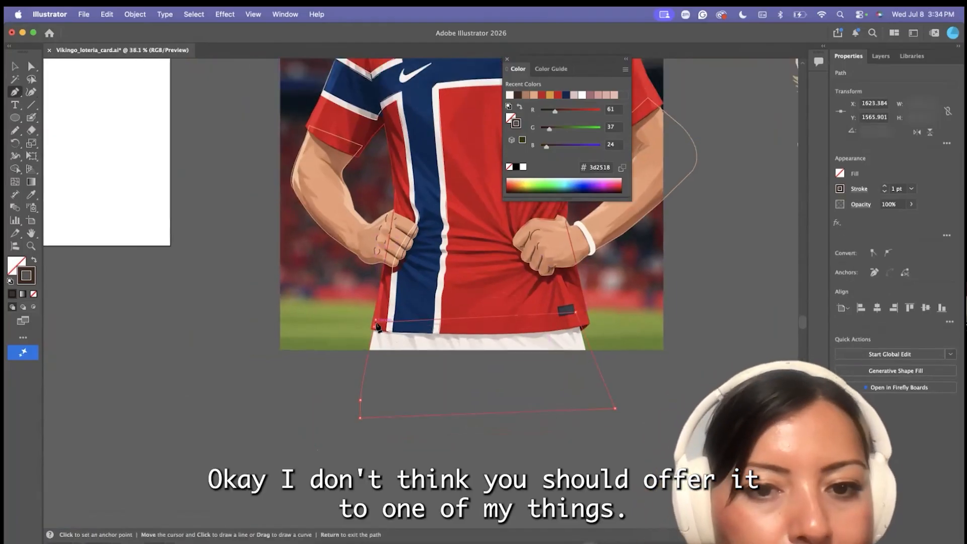
{"action": "scroll", "coordinate": [373, 330], "scroll_direction": "up", "scroll_amount": 3}
{"action": "left_click", "coordinate": [376, 316]}
Fill the shorts shape with the off-white sampled from the photo's shorts
{"action": "key", "text": "i"}
{"action": "left_click", "coordinate": [409, 346]}
{"action": "key", "text": "v"}
{"action": "scroll", "coordinate": [368, 282], "scroll_direction": "down", "scroll_amount": 8}
{"action": "scroll", "coordinate": [381, 207], "scroll_direction": "up", "scroll_amount": 4}
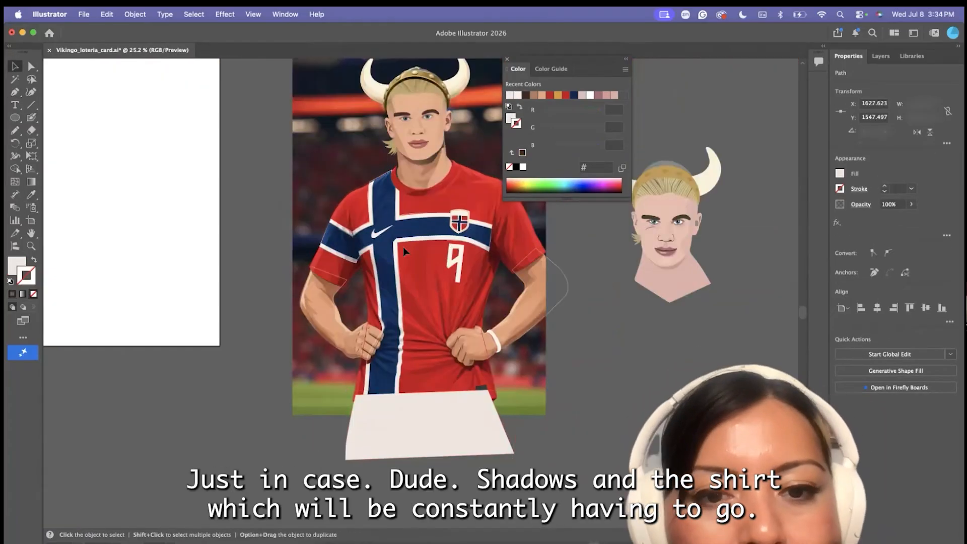
Sample the jersey red and darken it to af0919 for the shirt folds
{"action": "left_click", "coordinate": [257, 212]}
{"action": "left_click", "coordinate": [15, 105]}
{"action": "left_click_drag", "start_coordinate": [15, 131], "coordinate": [55, 156]}
{"action": "left_click", "coordinate": [32, 194]}
{"action": "left_click", "coordinate": [428, 282]}
{"action": "double_click", "coordinate": [13, 266]}
{"action": "left_click", "coordinate": [415, 290]}
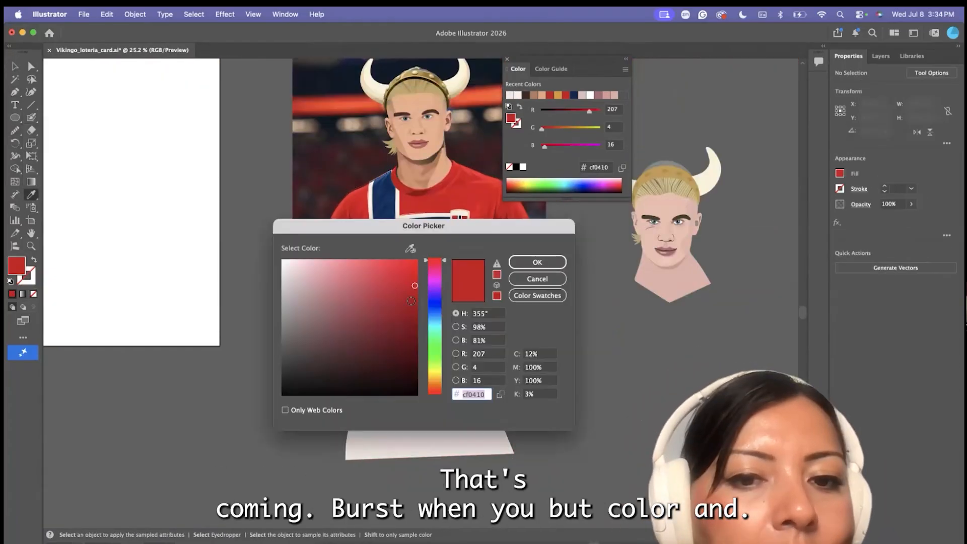
{"action": "left_click", "coordinate": [520, 266]}
Draw thin dark red fold lines radiating up the shirt from the bracelet hand with the Pencil tool
{"action": "scroll", "coordinate": [520, 269], "scroll_direction": "up", "scroll_amount": 4}
{"action": "left_click_drag", "start_coordinate": [15, 131], "coordinate": [56, 144]}
{"action": "left_click_drag", "start_coordinate": [345, 440], "coordinate": [329, 320]}
{"action": "key", "text": "super+z"}
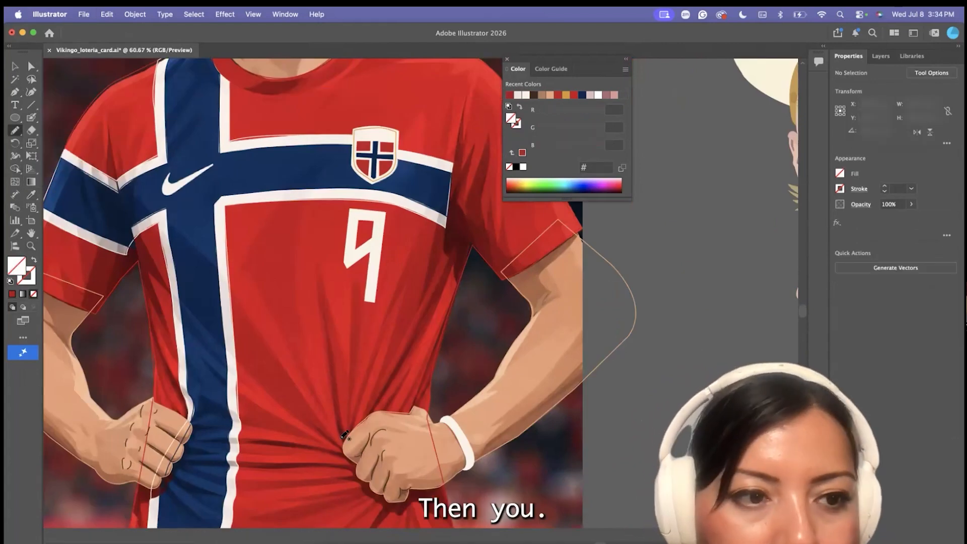
{"action": "mouse_move", "coordinate": [347, 434]}
{"action": "left_mouse_down"}
{"action": "mouse_move", "coordinate": [362, 372]}
{"action": "mouse_move", "coordinate": [309, 377]}
{"action": "left_mouse_up"}
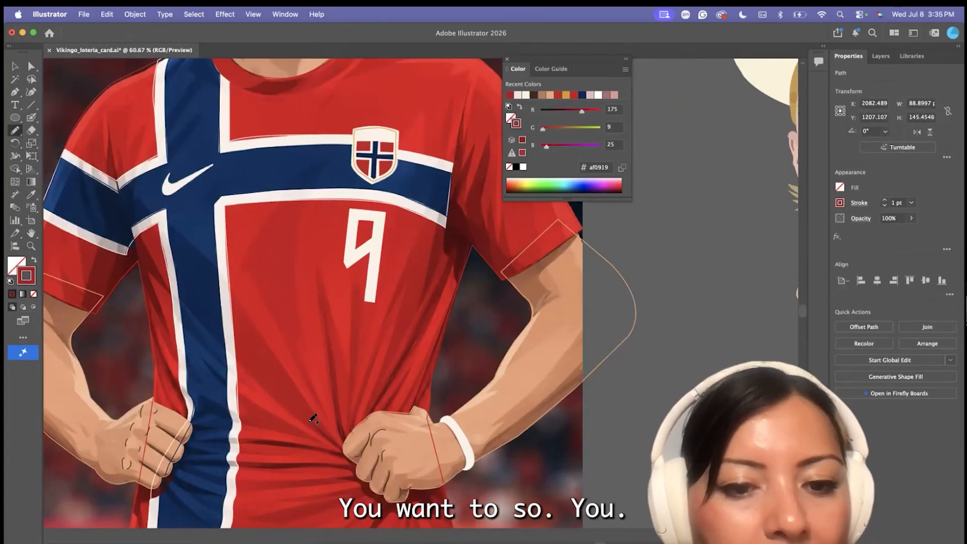
{"action": "scroll", "coordinate": [345, 424], "scroll_direction": "down", "scroll_amount": 2}
Draw more dark red fold lines around the other hand, along the waist and from the armpit up toward the shoulder
{"action": "mouse_move", "coordinate": [198, 461]}
{"action": "left_mouse_down"}
{"action": "mouse_move", "coordinate": [355, 465]}
{"action": "mouse_move", "coordinate": [399, 493]}
{"action": "left_mouse_up"}
{"action": "scroll", "coordinate": [202, 409], "scroll_direction": "left", "scroll_amount": 1}
{"action": "mouse_move", "coordinate": [157, 433]}
{"action": "left_mouse_down"}
{"action": "mouse_move", "coordinate": [199, 474]}
{"action": "mouse_move", "coordinate": [209, 435]}
{"action": "left_mouse_up"}
{"action": "left_click_drag", "start_coordinate": [177, 397], "coordinate": [204, 397]}
{"action": "left_click_drag", "start_coordinate": [167, 359], "coordinate": [142, 306]}
{"action": "scroll", "coordinate": [144, 228], "scroll_direction": "up", "scroll_amount": 2}
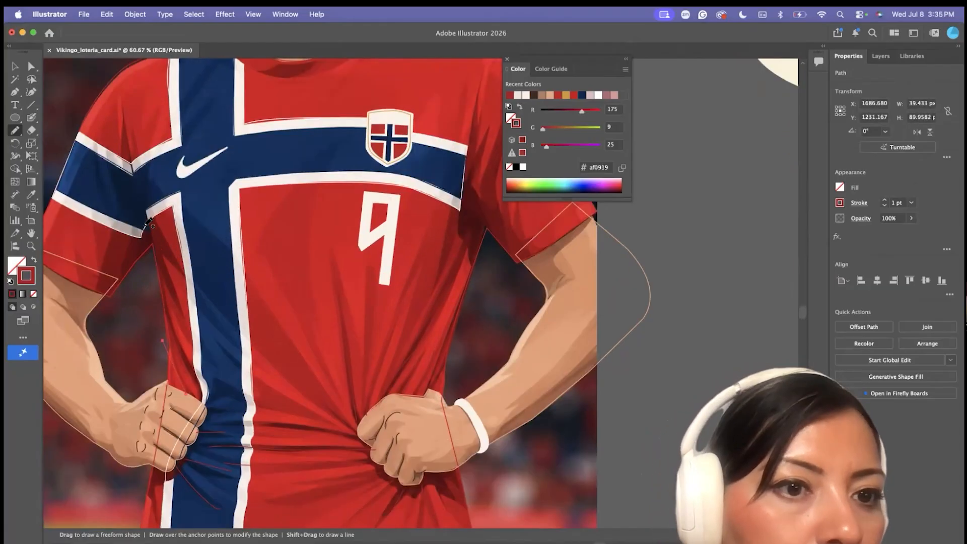
{"action": "left_click_drag", "start_coordinate": [145, 229], "coordinate": [121, 115]}
{"action": "scroll", "coordinate": [371, 271], "scroll_direction": "right", "scroll_amount": 4}
{"action": "scroll", "coordinate": [370, 271], "scroll_direction": "up", "scroll_amount": 2}
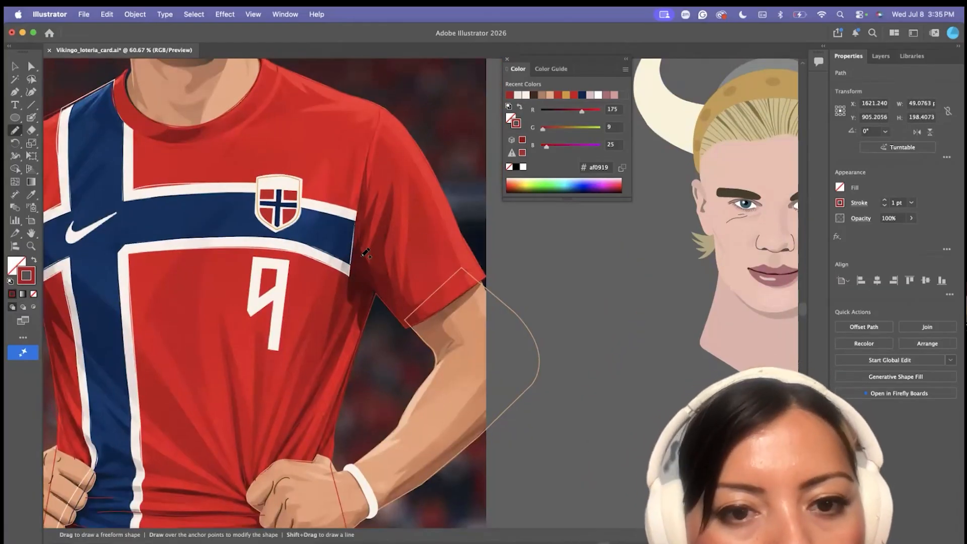
Swap stroke and fill on the traced jersey pieces and both arm outlines to turn them into solid shapes
{"action": "scroll", "coordinate": [366, 256], "scroll_direction": "down", "scroll_amount": 6}
{"action": "key", "text": "v"}
{"action": "left_click", "coordinate": [366, 255]}
{"action": "key", "text": "shift+x"}
{"action": "scroll", "coordinate": [178, 223], "scroll_direction": "up", "scroll_amount": 2}
{"action": "left_click", "coordinate": [261, 189]}
{"action": "left_click", "coordinate": [33, 261]}
{"action": "left_click", "coordinate": [266, 189]}
{"action": "left_click", "coordinate": [33, 261]}
{"action": "left_click", "coordinate": [171, 371]}
{"action": "left_click", "coordinate": [406, 324]}
{"action": "left_click", "coordinate": [33, 260]}
{"action": "left_click", "coordinate": [194, 331]}
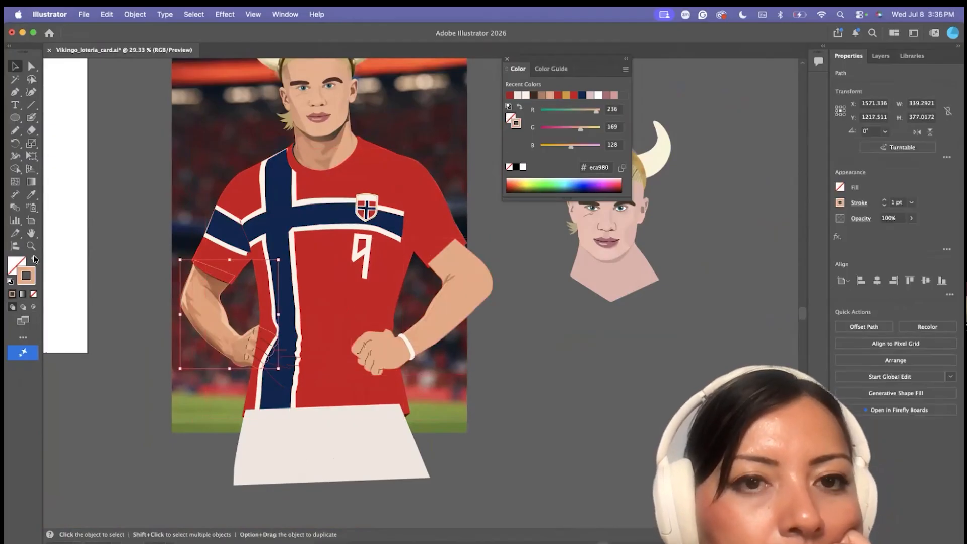
{"action": "left_click", "coordinate": [33, 261]}
Turn the bracelet arm and red shirt shapes back into unfilled outlines to expose the photo underneath
{"action": "left_click", "coordinate": [202, 365]}
{"action": "key", "text": "a"}
{"action": "scroll", "coordinate": [356, 351], "scroll_direction": "up", "scroll_amount": 8}
{"action": "left_click_drag", "start_coordinate": [358, 325], "coordinate": [357, 319]}
{"action": "left_click", "coordinate": [423, 327]}
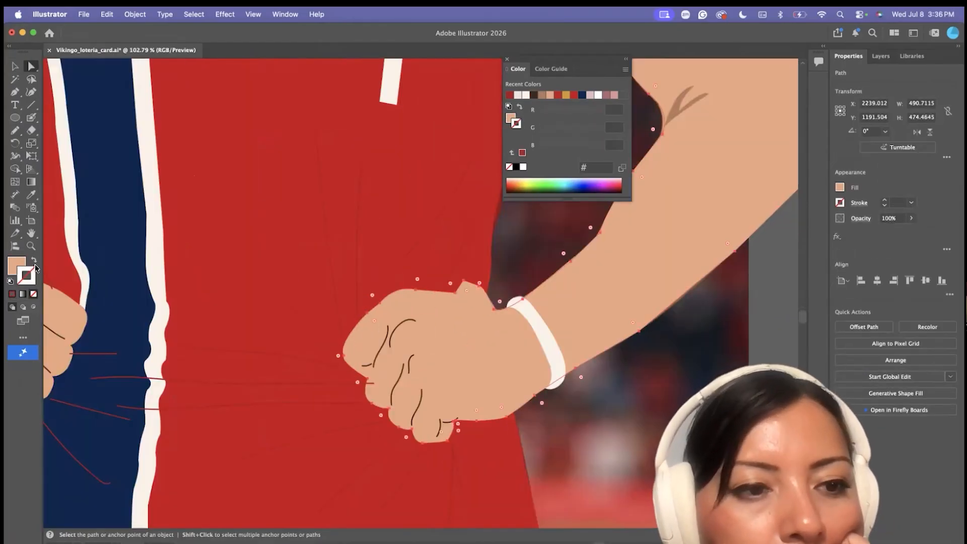
{"action": "left_click", "coordinate": [33, 261]}
{"action": "left_click", "coordinate": [491, 297]}
{"action": "left_click", "coordinate": [34, 261]}
{"action": "scroll", "coordinate": [403, 220], "scroll_direction": "up", "scroll_amount": 6}
{"action": "left_click_drag", "start_coordinate": [531, 398], "coordinate": [533, 404]}
{"action": "left_click", "coordinate": [550, 373]}
{"action": "scroll", "coordinate": [550, 373], "scroll_direction": "down", "scroll_amount": 3}
{"action": "scroll", "coordinate": [550, 375], "scroll_direction": "down", "scroll_amount": 5}
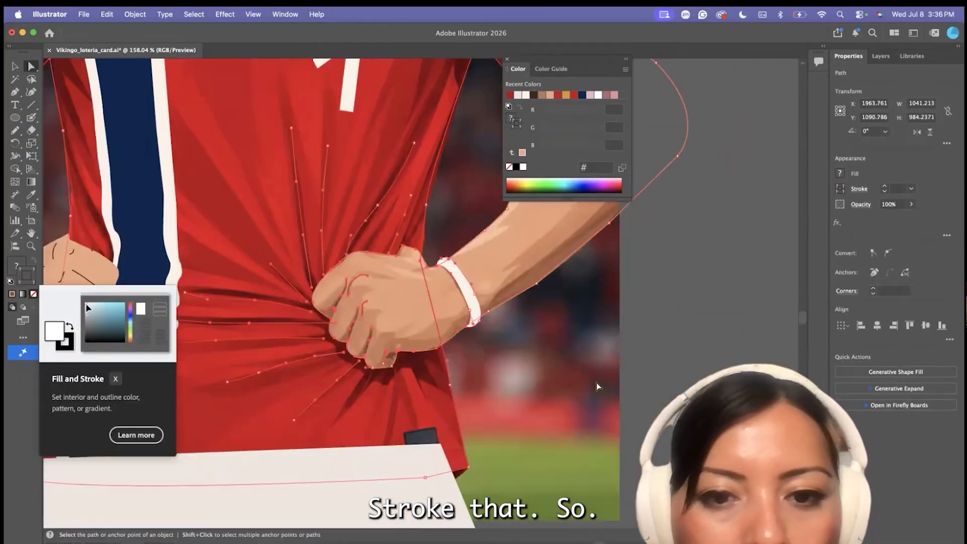
Trace a brown (b57c5d) shading shape from the knuckles across the back of the bracelet hand to the wrist
{"action": "scroll", "coordinate": [598, 388], "scroll_direction": "left", "scroll_amount": 4}
{"action": "key", "text": "p"}
{"action": "scroll", "coordinate": [566, 274], "scroll_direction": "up", "scroll_amount": 4}
{"action": "left_click", "coordinate": [535, 317]}
{"action": "left_click", "coordinate": [532, 292]}
{"action": "left_click", "coordinate": [553, 275]}
{"action": "left_click_drag", "start_coordinate": [517, 268], "coordinate": [514, 271]}
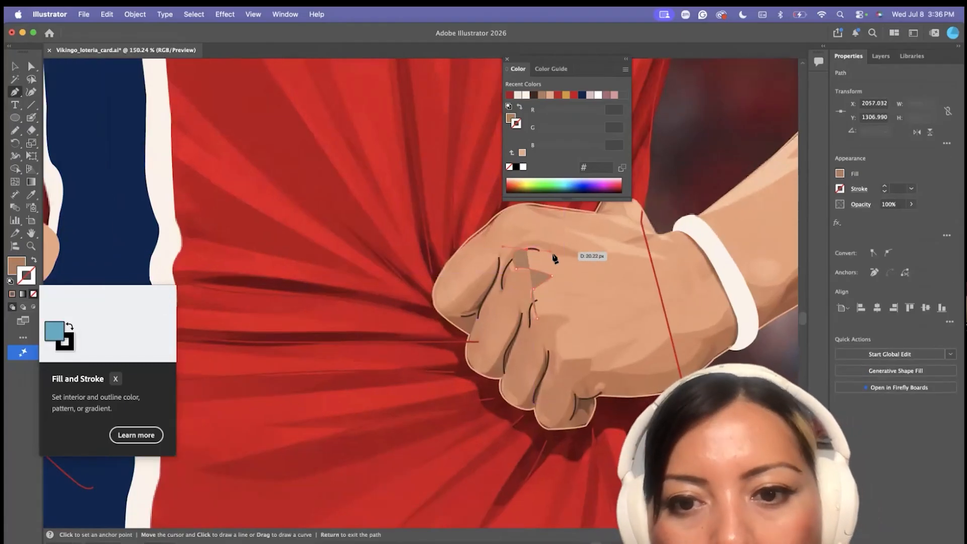
{"action": "left_click", "coordinate": [684, 258]}
{"action": "left_click", "coordinate": [705, 316]}
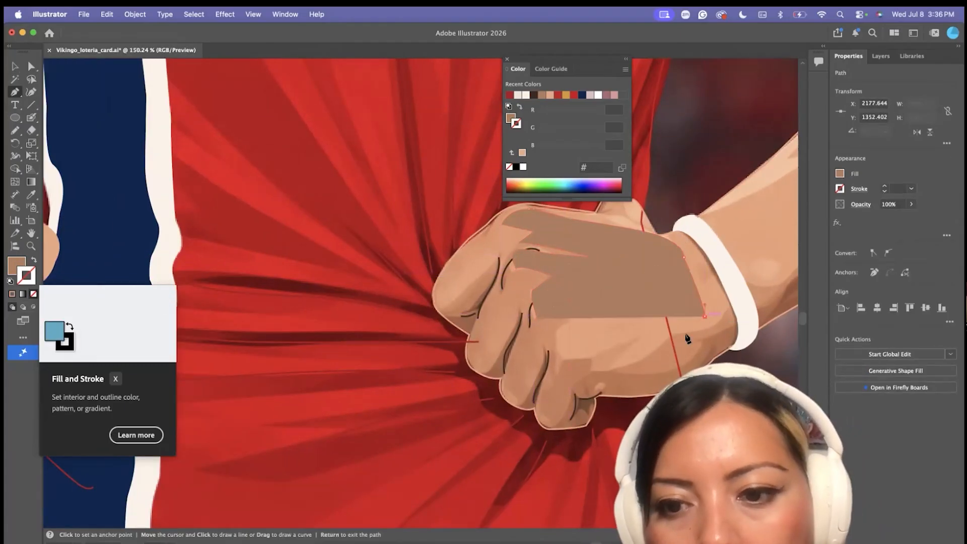
Finish the shading path along the underside and knuckles of the bracelet hand and restore its brown fill
{"action": "left_click", "coordinate": [34, 261]}
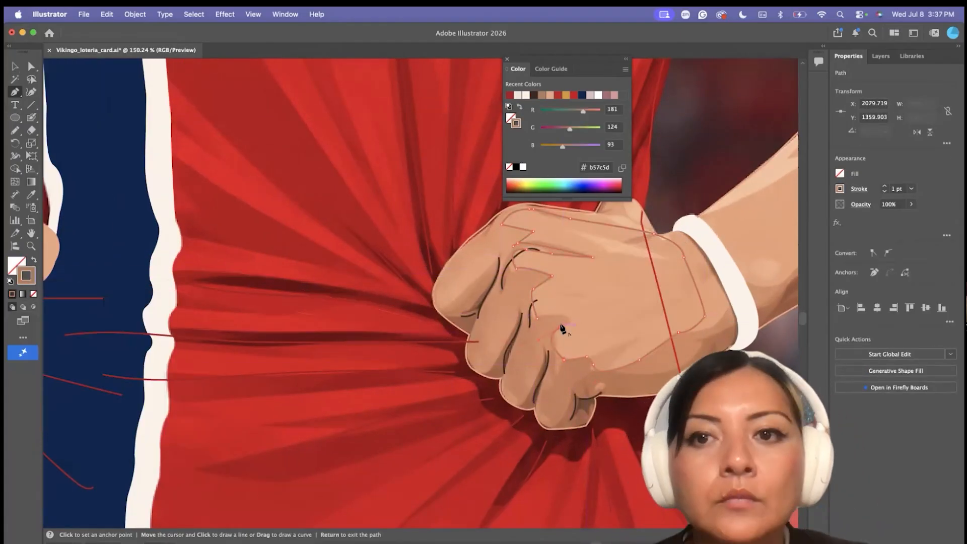
{"action": "scroll", "coordinate": [566, 317], "scroll_direction": "up", "scroll_amount": 3}
{"action": "scroll", "coordinate": [566, 236], "scroll_direction": "up", "scroll_amount": 5}
{"action": "left_click_drag", "start_coordinate": [491, 373], "coordinate": [504, 367]}
{"action": "scroll", "coordinate": [503, 365], "scroll_direction": "down", "scroll_amount": 10}
{"action": "left_click", "coordinate": [34, 261]}
Restore the solid fills of the arm and red shirt outlines
{"action": "key", "text": "v"}
{"action": "left_click", "coordinate": [78, 307]}
{"action": "left_click", "coordinate": [726, 217]}
{"action": "left_click", "coordinate": [33, 260]}
{"action": "left_click", "coordinate": [244, 347]}
{"action": "scroll", "coordinate": [244, 345], "scroll_direction": "down", "scroll_amount": 5}
Set the opacity of the bracelet hand's brown shading shape to 12%
{"action": "left_click_drag", "start_coordinate": [504, 34], "coordinate": [449, 34]}
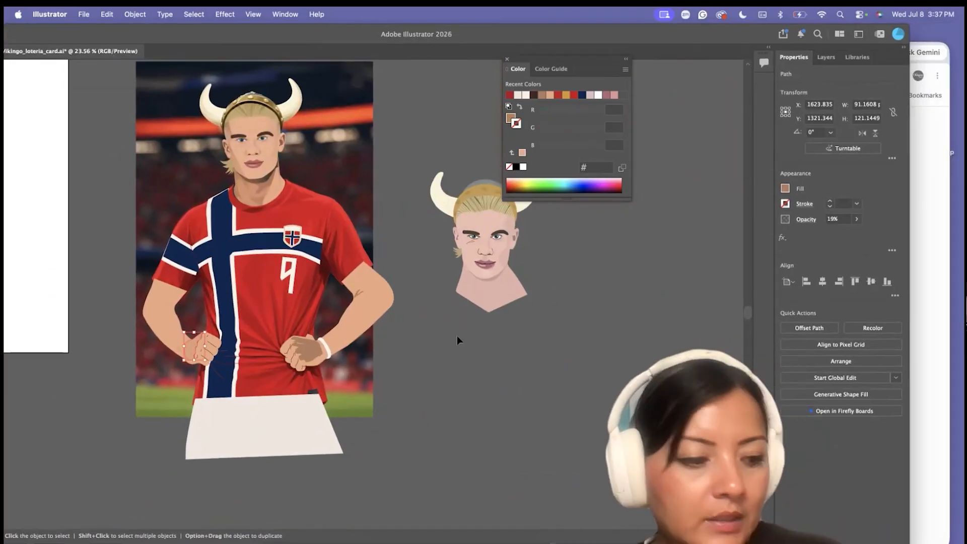
{"action": "left_click", "coordinate": [305, 348]}
{"action": "left_click", "coordinate": [857, 219]}
{"action": "left_click_drag", "start_coordinate": [861, 232], "coordinate": [821, 232]}
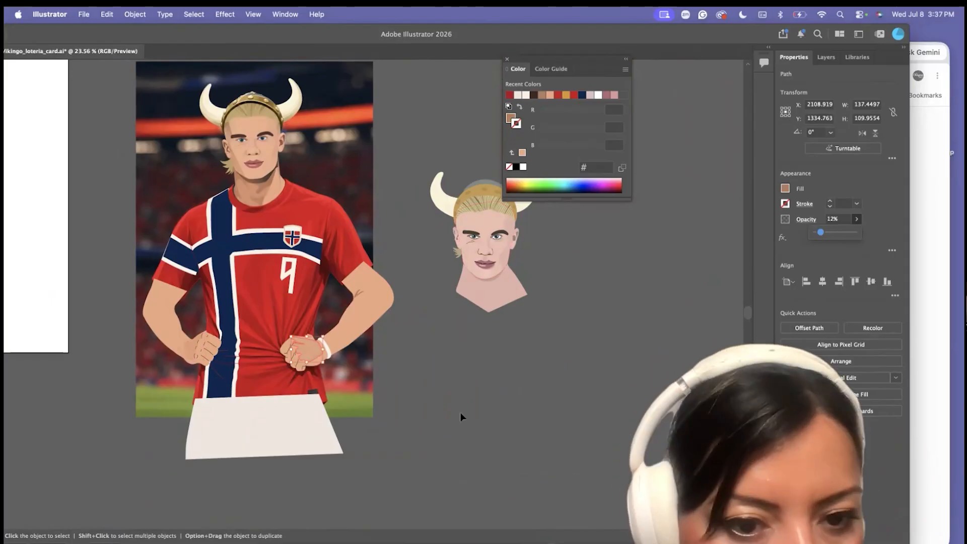
{"action": "left_click", "coordinate": [460, 412]}
Send the off-white shorts shape behind all other artwork
{"action": "scroll", "coordinate": [403, 413], "scroll_direction": "left", "scroll_amount": 4}
{"action": "left_click", "coordinate": [353, 424]}
{"action": "left_click", "coordinate": [135, 14]}
{"action": "mouse_move", "coordinate": [146, 50]}
{"action": "left_click", "coordinate": [275, 84]}
Unlock all objects and move the jersey reference photo away from the illustration to the empty canvas beside the portrait photo
{"action": "scroll", "coordinate": [249, 225], "scroll_direction": "down", "scroll_amount": 5}
{"action": "left_click", "coordinate": [135, 14]}
{"action": "left_click", "coordinate": [141, 141]}
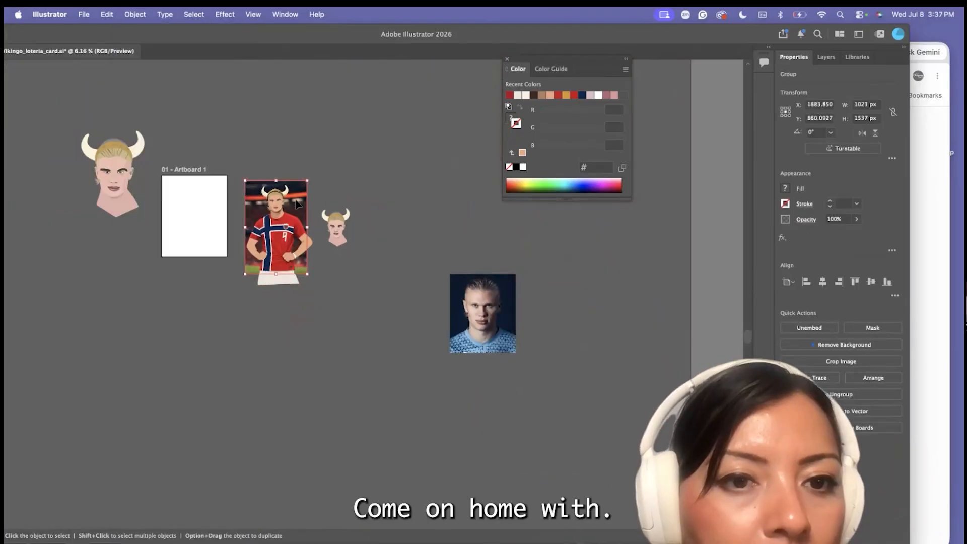
{"action": "left_click_drag", "start_coordinate": [276, 227], "coordinate": [427, 285]}
{"action": "left_click", "coordinate": [291, 216]}
{"action": "left_click_drag", "start_coordinate": [287, 34], "coordinate": [390, 34]}
{"action": "left_click", "coordinate": [389, 233]}
{"action": "left_click", "coordinate": [407, 326]}
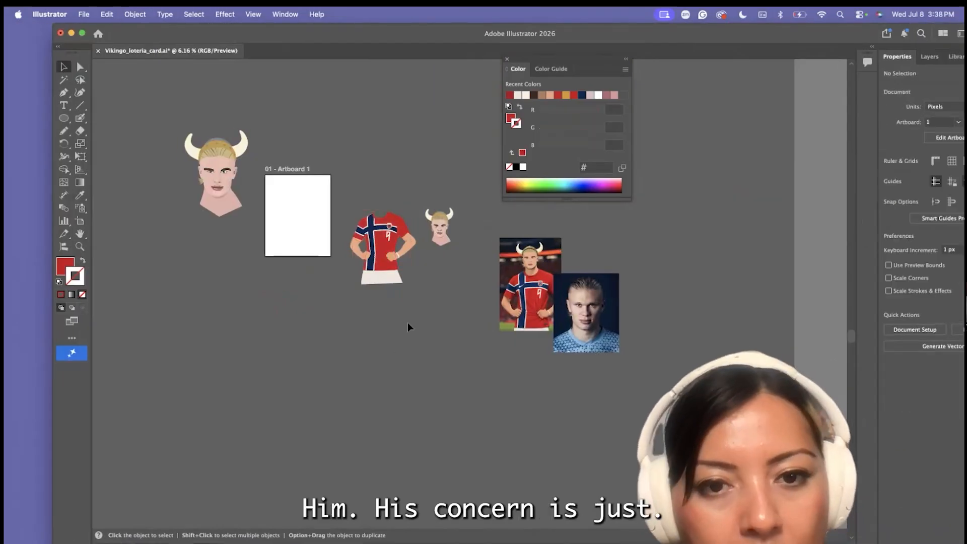
Send the horned head artwork to the back and place it on the neck of the jersey body
{"action": "scroll", "coordinate": [403, 326], "scroll_direction": "up", "scroll_amount": 1}
{"action": "left_click", "coordinate": [441, 216]}
{"action": "left_click", "coordinate": [135, 14]}
{"action": "left_click", "coordinate": [275, 84]}
{"action": "left_click_drag", "start_coordinate": [441, 216], "coordinate": [375, 197]}
Move the jersey reference photo directly beside the assembled illustration
{"action": "left_click", "coordinate": [463, 216]}
{"action": "left_click_drag", "start_coordinate": [546, 280], "coordinate": [451, 224]}
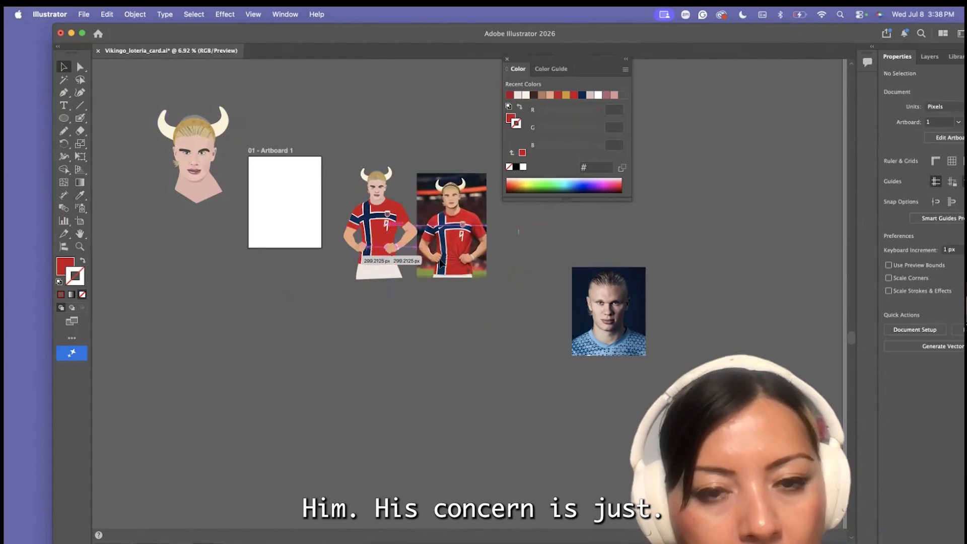
{"action": "scroll", "coordinate": [417, 174], "scroll_direction": "up", "scroll_amount": 6}
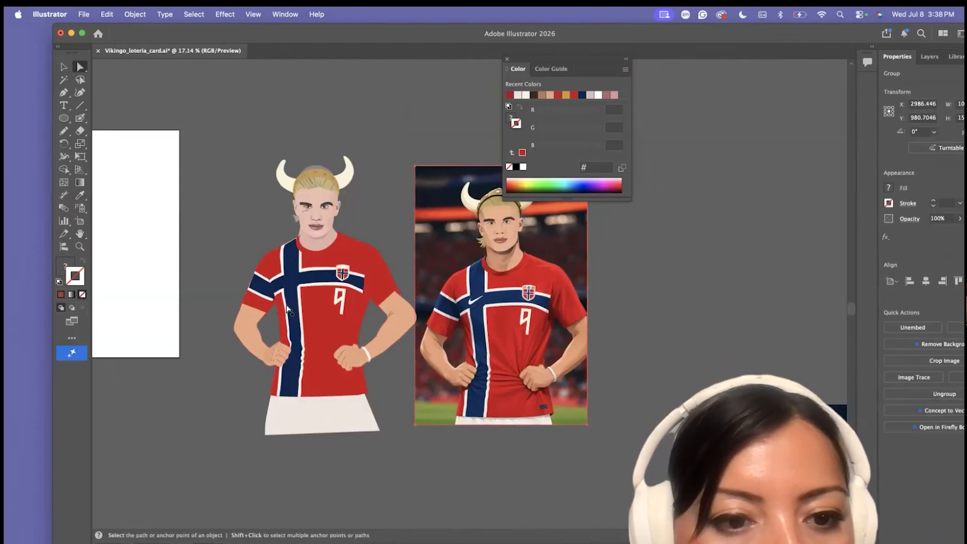
Duplicate the red shirt shape and erase across the sleeve to separate its lower cuff piece
{"action": "scroll", "coordinate": [286, 306], "scroll_direction": "up", "scroll_amount": 4}
{"action": "left_click", "coordinate": [332, 327]}
{"action": "left_click", "coordinate": [64, 67]}
{"action": "key", "text": "super+c"}
{"action": "key", "text": "super+v"}
{"action": "left_click", "coordinate": [80, 131]}
{"action": "scroll", "coordinate": [414, 330], "scroll_direction": "down", "scroll_amount": 5}
{"action": "mouse_move", "coordinate": [464, 350]}
{"action": "left_mouse_down"}
{"action": "mouse_move", "coordinate": [456, 254]}
{"action": "mouse_move", "coordinate": [431, 297]}
{"action": "mouse_move", "coordinate": [454, 302]}
{"action": "left_mouse_up"}
{"action": "left_click_drag", "start_coordinate": [399, 269], "coordinate": [364, 321]}
Delete the rest of the duplicated shirt and position the red cuff piece over the sleeve's end above the arm
{"action": "left_click", "coordinate": [64, 67]}
{"action": "scroll", "coordinate": [298, 321], "scroll_direction": "up", "scroll_amount": 5}
{"action": "left_click", "coordinate": [581, 433]}
{"action": "key", "text": "Delete"}
{"action": "scroll", "coordinate": [373, 323], "scroll_direction": "up", "scroll_amount": 8}
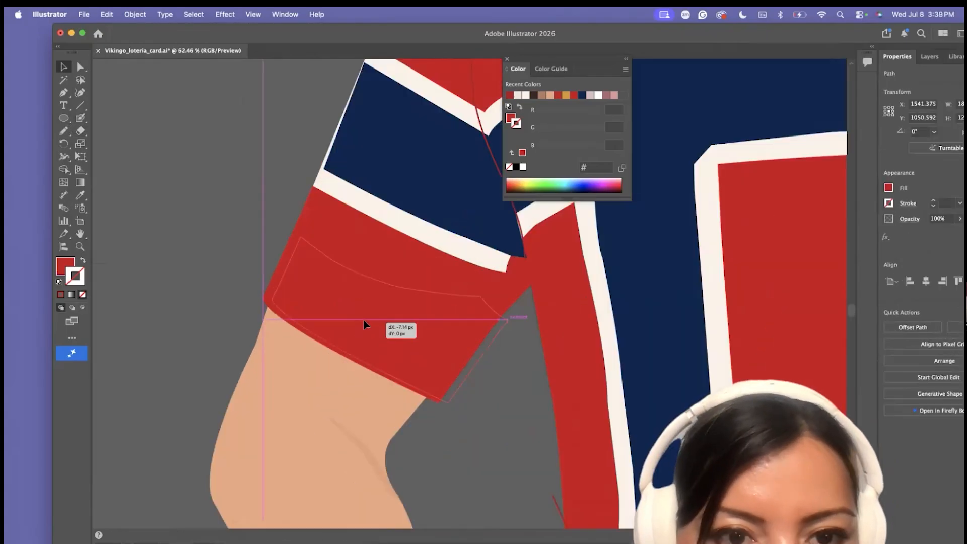
Adjust the anchor points around the navy sleeve band and the sleeve seam line so they meet the shirt's edges
{"action": "key", "text": "a"}
{"action": "scroll", "coordinate": [403, 353], "scroll_direction": "up", "scroll_amount": 5}
{"action": "left_click", "coordinate": [235, 255]}
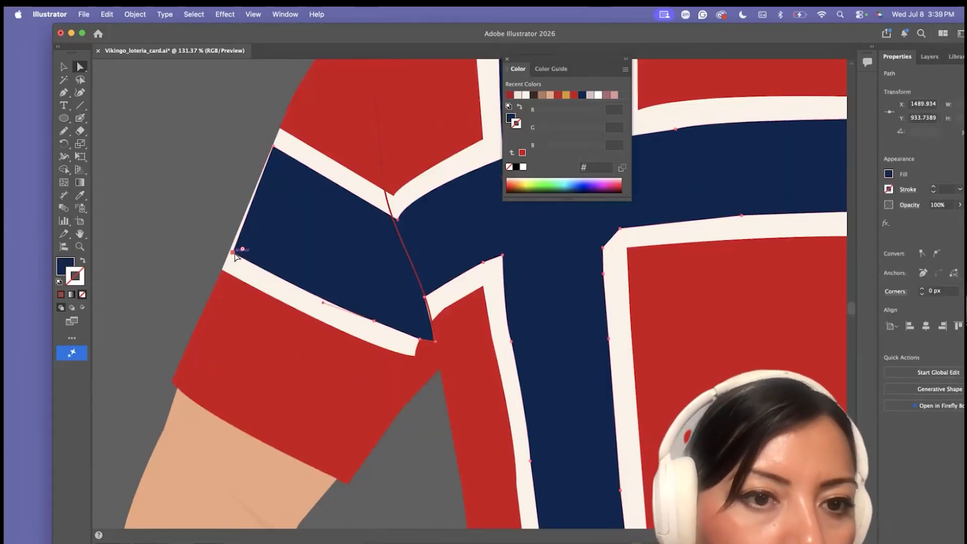
{"action": "scroll", "coordinate": [236, 256], "scroll_direction": "up", "scroll_amount": 3}
{"action": "left_click", "coordinate": [497, 464]}
{"action": "left_click_drag", "start_coordinate": [511, 468], "coordinate": [514, 502]}
{"action": "key", "text": "super+z"}
{"action": "scroll", "coordinate": [513, 501], "scroll_direction": "down", "scroll_amount": 2}
{"action": "left_click", "coordinate": [489, 348]}
{"action": "left_click_drag", "start_coordinate": [498, 411], "coordinate": [506, 443]}
Recolour the sleeve seam line a darker red and convert it to a filled shape with Outline Stroke
{"action": "double_click", "coordinate": [75, 276]}
{"action": "left_click", "coordinate": [406, 317]}
{"action": "left_click", "coordinate": [551, 263]}
{"action": "left_click", "coordinate": [136, 14]}
{"action": "left_click", "coordinate": [282, 393]}
Pull the outlined seam's anchor points apart to vary its width and add an extra anchor point on its edge
{"action": "scroll", "coordinate": [403, 312], "scroll_direction": "up", "scroll_amount": 2}
{"action": "left_click_drag", "start_coordinate": [390, 317], "coordinate": [397, 323]}
{"action": "left_click_drag", "start_coordinate": [364, 136], "coordinate": [355, 86]}
{"action": "key", "text": "p"}
{"action": "key", "text": "plus"}
{"action": "left_click", "coordinate": [383, 233]}
Move the seam's anchor points above the navy band so the fold swells and narrows toward the armpit
{"action": "key", "text": "a"}
{"action": "scroll", "coordinate": [402, 274], "scroll_direction": "up", "scroll_amount": 2}
{"action": "scroll", "coordinate": [402, 274], "scroll_direction": "up", "scroll_amount": 3}
{"action": "left_click_drag", "start_coordinate": [370, 230], "coordinate": [385, 232]}
{"action": "left_click_drag", "start_coordinate": [356, 139], "coordinate": [362, 139]}
{"action": "left_click_drag", "start_coordinate": [372, 302], "coordinate": [369, 303]}
{"action": "scroll", "coordinate": [424, 467], "scroll_direction": "up", "scroll_amount": 3}
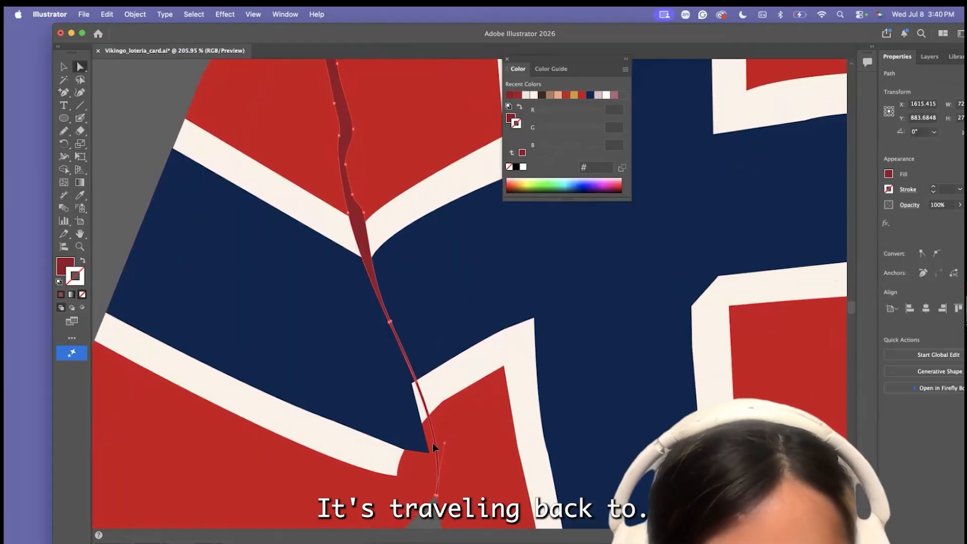
Reshape the shoulder end of the vertical navy stripe and its white border by moving their anchor points and handles
{"action": "scroll", "coordinate": [207, 198], "scroll_direction": "down", "scroll_amount": 1}
{"action": "scroll", "coordinate": [207, 198], "scroll_direction": "up", "scroll_amount": 5}
{"action": "left_click", "coordinate": [336, 152]}
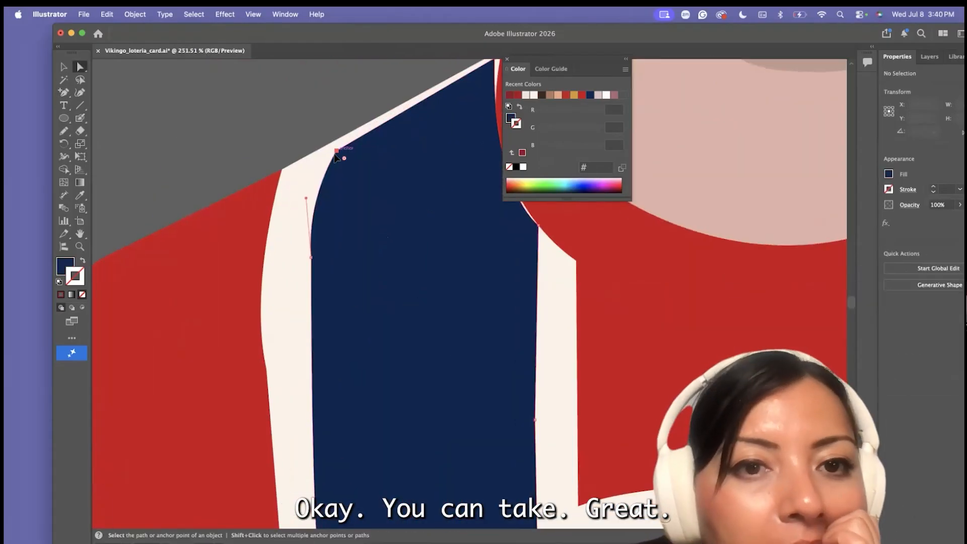
{"action": "left_click", "coordinate": [267, 370]}
{"action": "scroll", "coordinate": [295, 255], "scroll_direction": "up", "scroll_amount": 3}
{"action": "scroll", "coordinate": [296, 255], "scroll_direction": "right", "scroll_amount": 4}
{"action": "left_click_drag", "start_coordinate": [302, 201], "coordinate": [301, 191]}
{"action": "left_click_drag", "start_coordinate": [366, 151], "coordinate": [345, 133]}
{"action": "left_click_drag", "start_coordinate": [301, 190], "coordinate": [299, 168]}
Fit the remaining anchor points of the stripe and its border to the shirt's shoulder outline
{"action": "scroll", "coordinate": [299, 169], "scroll_direction": "left", "scroll_amount": 4}
{"action": "scroll", "coordinate": [299, 168], "scroll_direction": "down", "scroll_amount": 2}
{"action": "left_click_drag", "start_coordinate": [208, 255], "coordinate": [207, 241]}
{"action": "left_click_drag", "start_coordinate": [267, 223], "coordinate": [252, 215]}
{"action": "left_click_drag", "start_coordinate": [471, 308], "coordinate": [473, 312]}
{"action": "scroll", "coordinate": [465, 313], "scroll_direction": "down", "scroll_amount": 5}
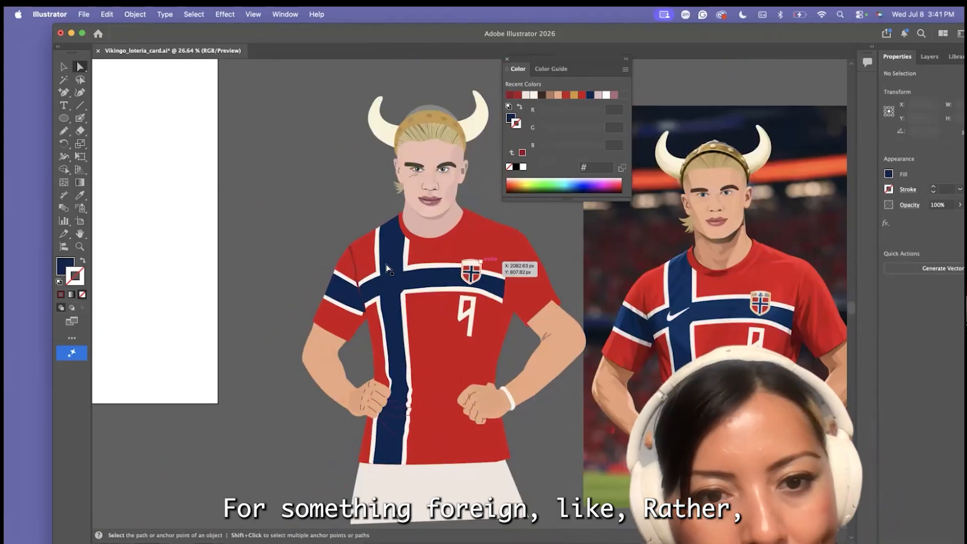
Sample the seam's dark red (930d21) as the stroke colour and extend the opposite sleeve's seam line to the armpit
{"action": "key", "text": "i"}
{"action": "left_click", "coordinate": [355, 259]}
{"action": "key", "text": "shift+x"}
{"action": "key", "text": "a"}
{"action": "scroll", "coordinate": [480, 301], "scroll_direction": "up", "scroll_amount": 3}
{"action": "left_click_drag", "start_coordinate": [530, 296], "coordinate": [541, 329]}
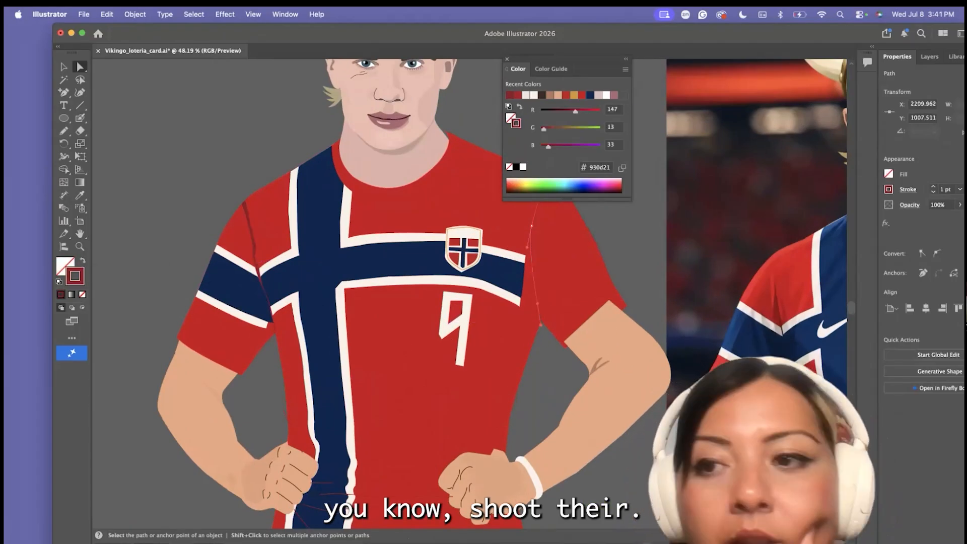
Outline the stroke of the opposite sleeve's seam and reshape its lower end to fit the armpit corner
{"action": "left_click_drag", "start_coordinate": [467, 34], "coordinate": [415, 33]}
{"action": "left_click", "coordinate": [135, 14]}
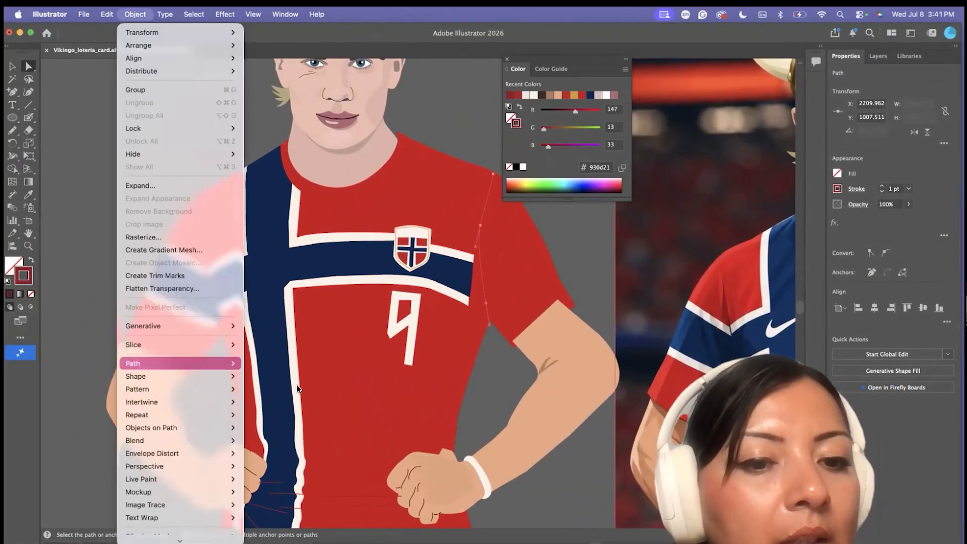
{"action": "left_click", "coordinate": [298, 390]}
{"action": "scroll", "coordinate": [484, 242], "scroll_direction": "up", "scroll_amount": 5}
{"action": "left_click_drag", "start_coordinate": [397, 260], "coordinate": [414, 225]}
{"action": "scroll", "coordinate": [423, 403], "scroll_direction": "up", "scroll_amount": 5}
{"action": "left_click_drag", "start_coordinate": [438, 510], "coordinate": [440, 418]}
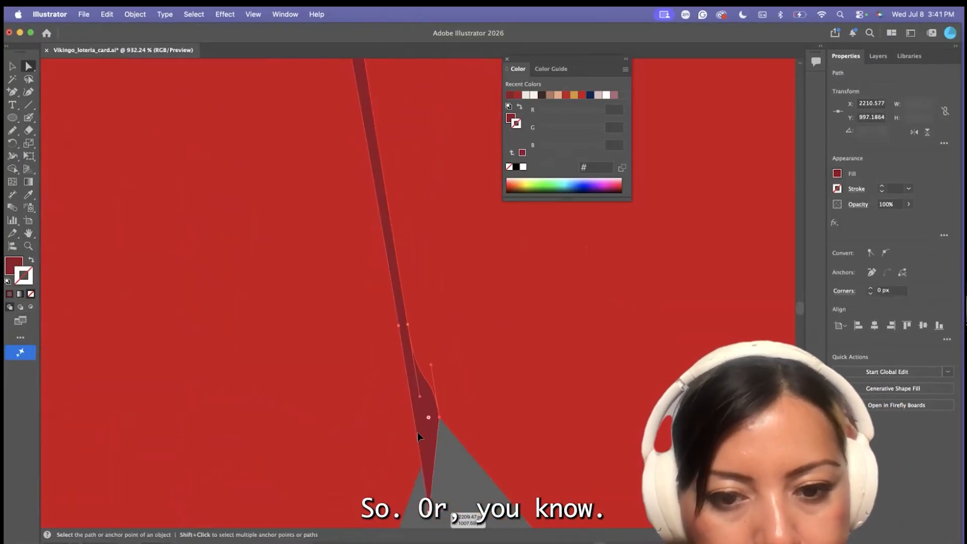
{"action": "left_click_drag", "start_coordinate": [399, 330], "coordinate": [391, 327]}
Add anchor points along the outlined seam's edge above the armpit and shift one to vary the fold's width
{"action": "left_click", "coordinate": [35, 94]}
{"action": "left_click", "coordinate": [407, 212]}
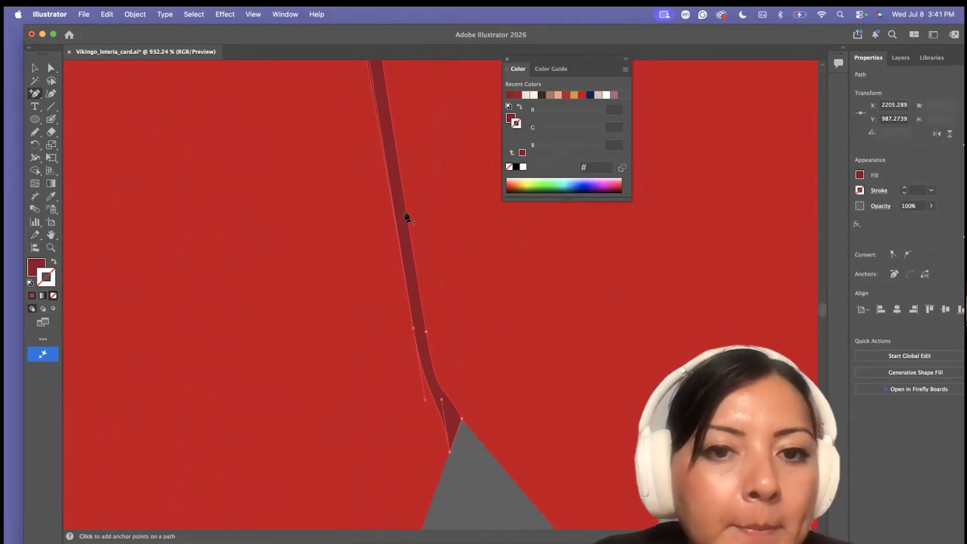
{"action": "left_click", "coordinate": [399, 169]}
{"action": "left_click", "coordinate": [393, 122]}
{"action": "key", "text": "a"}
{"action": "left_click_drag", "start_coordinate": [400, 169], "coordinate": [393, 171]}
{"action": "scroll", "coordinate": [404, 332], "scroll_direction": "down", "scroll_amount": 10}
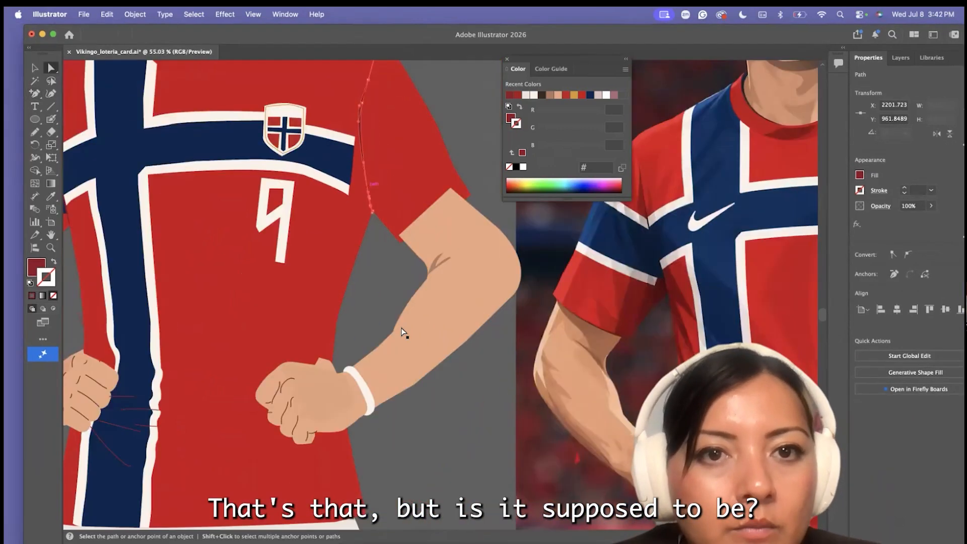
Adjust the shirt fold line above the braceleted fist, outline its stroke, and save the document
{"action": "left_click", "coordinate": [403, 333]}
{"action": "scroll", "coordinate": [408, 352], "scroll_direction": "down", "scroll_amount": 5}
{"action": "left_click", "coordinate": [415, 393]}
{"action": "scroll", "coordinate": [447, 317], "scroll_direction": "up", "scroll_amount": 5}
{"action": "left_click_drag", "start_coordinate": [400, 389], "coordinate": [395, 394]}
{"action": "left_click", "coordinate": [135, 14]}
{"action": "mouse_move", "coordinate": [138, 363]}
{"action": "left_click", "coordinate": [304, 395]}
{"action": "key", "text": "super+s"}
Reshape the outlined shirt folds above the braceleted fist so their lower ends meet the hand
{"action": "key", "text": "a"}
{"action": "scroll", "coordinate": [450, 282], "scroll_direction": "up", "scroll_amount": 5}
{"action": "left_click", "coordinate": [457, 305]}
{"action": "scroll", "coordinate": [443, 327], "scroll_direction": "down", "scroll_amount": 5}
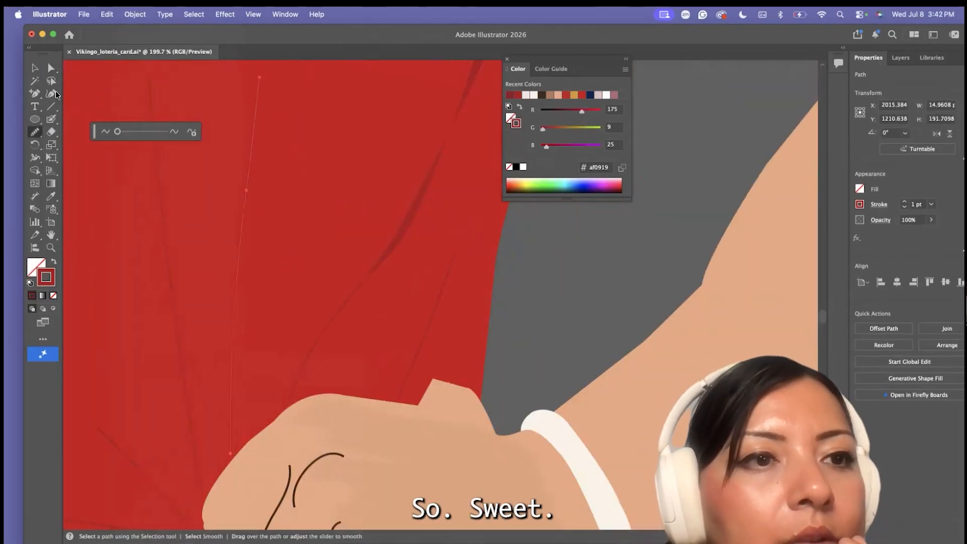
{"action": "left_click", "coordinate": [258, 97]}
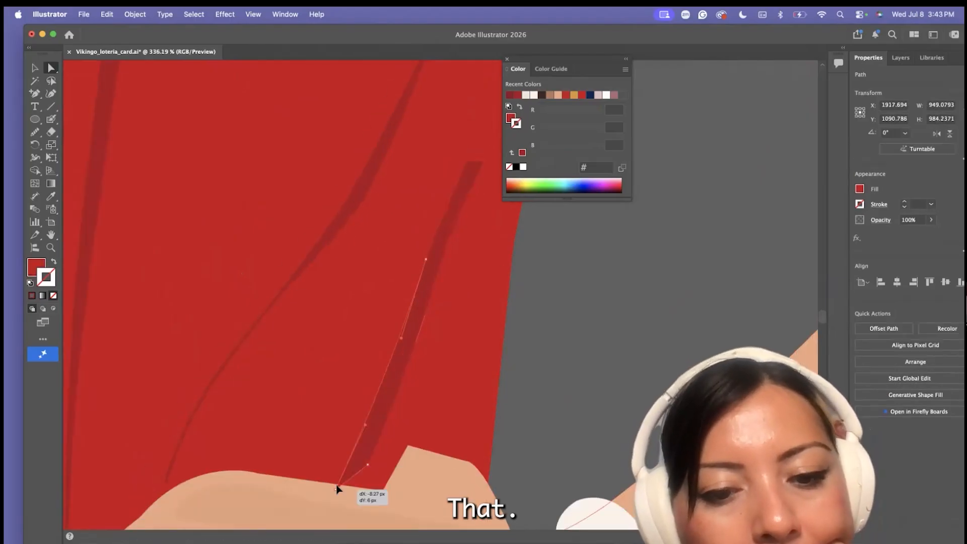
{"action": "left_click_drag", "start_coordinate": [336, 488], "coordinate": [339, 486]}
{"action": "scroll", "coordinate": [366, 473], "scroll_direction": "down", "scroll_amount": 4}
{"action": "scroll", "coordinate": [399, 101], "scroll_direction": "up", "scroll_amount": 4}
{"action": "left_click", "coordinate": [334, 416]}
{"action": "scroll", "coordinate": [325, 423], "scroll_direction": "down", "scroll_amount": 5}
{"action": "scroll", "coordinate": [322, 422], "scroll_direction": "down", "scroll_amount": 10}
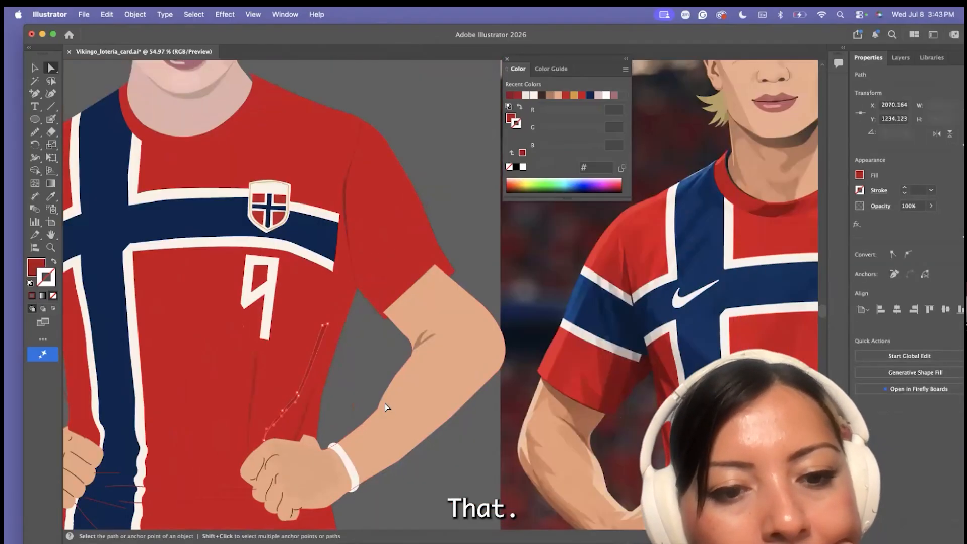
Adjust the next steep fold line above the fist, outline its stroke, and shape it into a tapered fold
{"action": "scroll", "coordinate": [385, 403], "scroll_direction": "down", "scroll_amount": 4}
{"action": "left_click_drag", "start_coordinate": [249, 332], "coordinate": [254, 343]}
{"action": "scroll", "coordinate": [250, 333], "scroll_direction": "up", "scroll_amount": 4}
{"action": "left_click_drag", "start_coordinate": [305, 403], "coordinate": [297, 409]}
{"action": "left_click", "coordinate": [135, 15]}
{"action": "mouse_move", "coordinate": [134, 362]}
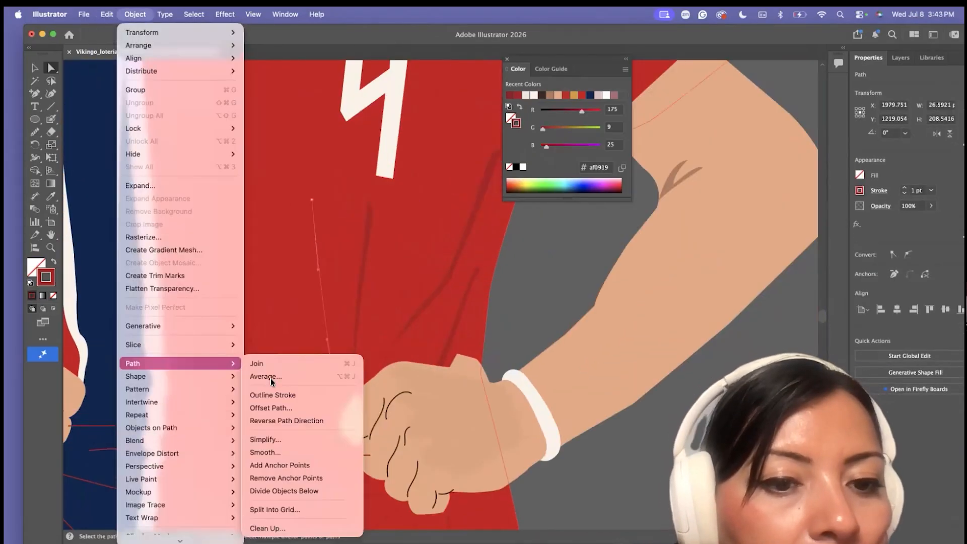
{"action": "left_click", "coordinate": [275, 396]}
{"action": "scroll", "coordinate": [333, 393], "scroll_direction": "up", "scroll_amount": 5}
{"action": "scroll", "coordinate": [346, 405], "scroll_direction": "down", "scroll_amount": 3}
{"action": "left_click_drag", "start_coordinate": [357, 492], "coordinate": [352, 494]}
Undo the last change to the diagonal fold line, then outline its stroke and widen its upper end
{"action": "scroll", "coordinate": [303, 210], "scroll_direction": "down", "scroll_amount": 4}
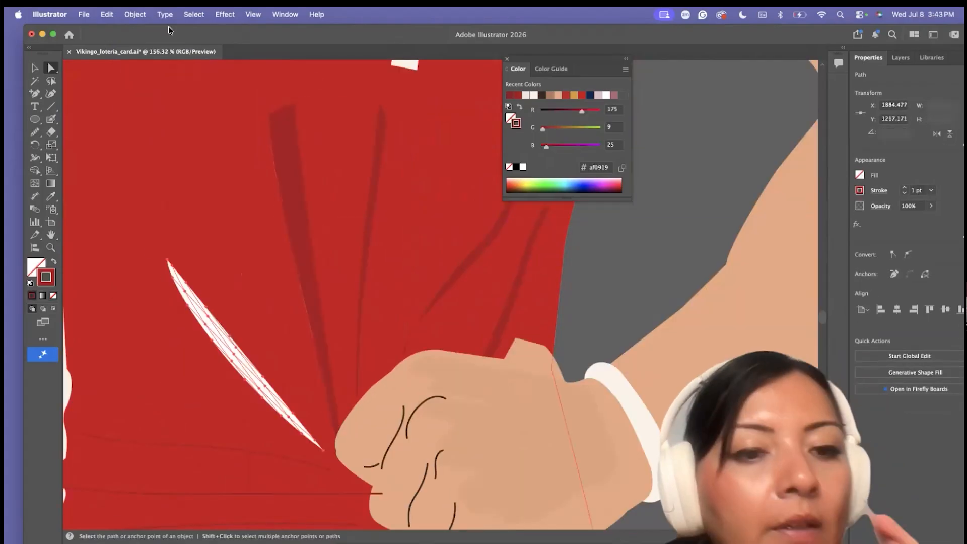
{"action": "key", "text": "super+z"}
{"action": "left_click", "coordinate": [135, 14]}
{"action": "mouse_move", "coordinate": [134, 363]}
{"action": "left_click", "coordinate": [275, 395]}
{"action": "scroll", "coordinate": [169, 258], "scroll_direction": "up", "scroll_amount": 5}
{"action": "left_click_drag", "start_coordinate": [169, 258], "coordinate": [182, 198]}
{"action": "scroll", "coordinate": [246, 320], "scroll_direction": "down", "scroll_amount": 10}
Outline the stroke of the fold line running from the fist toward the vertical stripe and widen its far end
{"action": "left_click", "coordinate": [247, 321]}
{"action": "left_click", "coordinate": [267, 316]}
{"action": "left_click", "coordinate": [135, 14]}
{"action": "left_click", "coordinate": [275, 395]}
{"action": "scroll", "coordinate": [234, 310], "scroll_direction": "up", "scroll_amount": 6}
{"action": "left_click_drag", "start_coordinate": [263, 304], "coordinate": [280, 265]}
{"action": "scroll", "coordinate": [273, 227], "scroll_direction": "down", "scroll_amount": 5}
Smooth the wavy edges of the white border along the vertical stripe with the Smooth tool
{"action": "left_click", "coordinate": [174, 196]}
{"action": "left_click", "coordinate": [35, 132]}
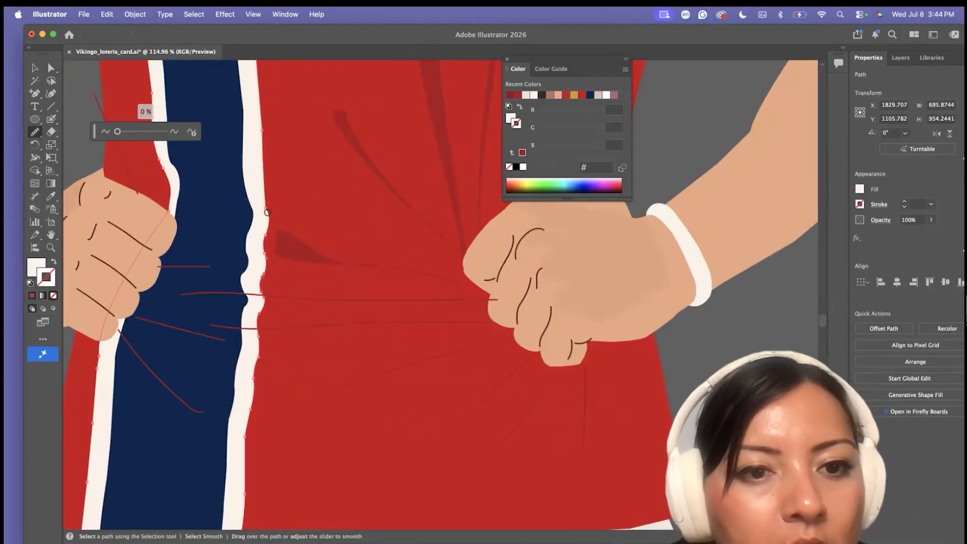
{"action": "left_click_drag", "start_coordinate": [100, 347], "coordinate": [97, 372]}
{"action": "scroll", "coordinate": [97, 372], "scroll_direction": "down", "scroll_amount": 8}
Smooth the wavy edge of the vertical navy stripe at waist level with the Smooth tool
{"action": "left_click", "coordinate": [51, 68]}
{"action": "left_click", "coordinate": [142, 302]}
{"action": "left_click", "coordinate": [35, 132]}
{"action": "left_click", "coordinate": [76, 158]}
{"action": "left_click_drag", "start_coordinate": [161, 267], "coordinate": [159, 350]}
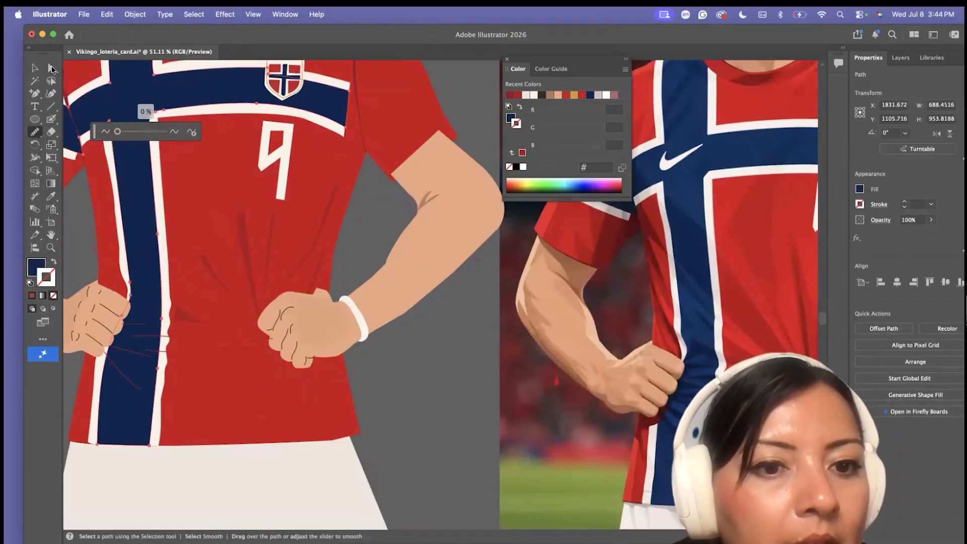
Move the end points of the remaining shirt fold lines so they meet the outline of the braceleted fist
{"action": "left_click", "coordinate": [51, 68]}
{"action": "scroll", "coordinate": [194, 325], "scroll_direction": "up", "scroll_amount": 6}
{"action": "left_click", "coordinate": [194, 325]}
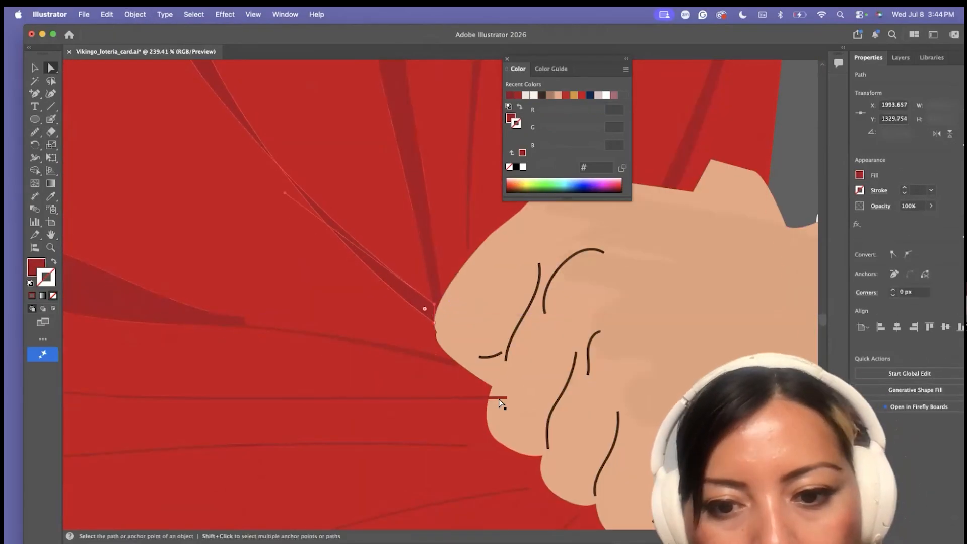
{"action": "left_click_drag", "start_coordinate": [470, 447], "coordinate": [493, 437]}
{"action": "scroll", "coordinate": [522, 449], "scroll_direction": "down", "scroll_amount": 2}
{"action": "left_click_drag", "start_coordinate": [523, 468], "coordinate": [536, 459]}
{"action": "scroll", "coordinate": [544, 443], "scroll_direction": "down", "scroll_amount": 4}
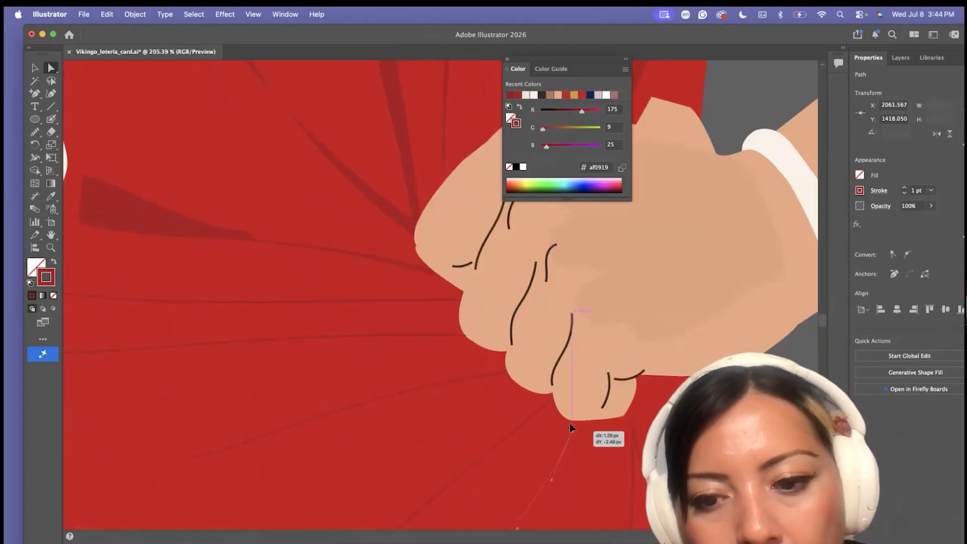
{"action": "left_click", "coordinate": [35, 132]}
{"action": "left_click", "coordinate": [75, 157]}
{"action": "scroll", "coordinate": [609, 420], "scroll_direction": "down", "scroll_amount": 10}
{"action": "left_click", "coordinate": [52, 68]}
{"action": "scroll", "coordinate": [398, 403], "scroll_direction": "right", "scroll_amount": 5}
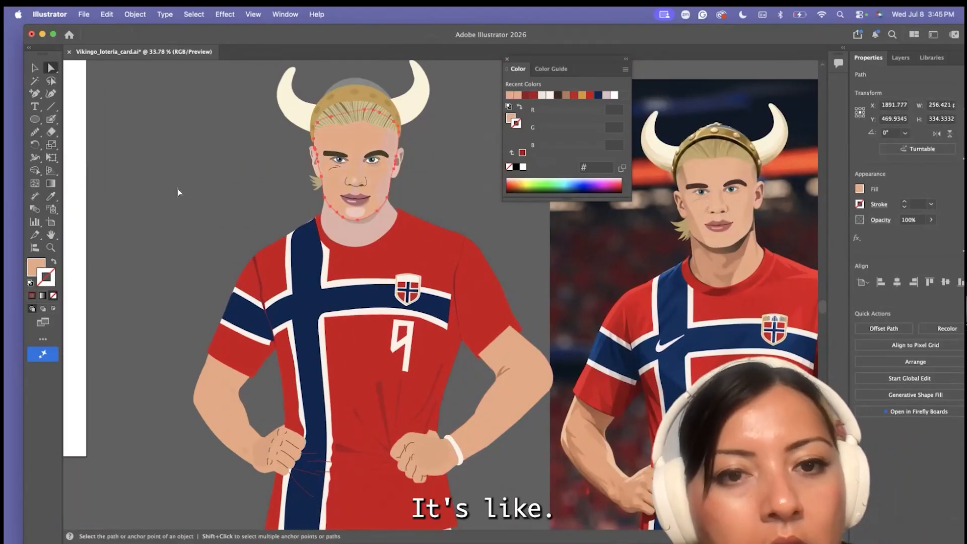
Undo the face's tan recolour and give the arms and hands the pink skin tone sampled from the neck
{"action": "key", "text": "super+z"}
{"action": "scroll", "coordinate": [180, 191], "scroll_direction": "down", "scroll_amount": 3}
{"action": "left_click", "coordinate": [185, 340]}
{"action": "left_click", "coordinate": [51, 196]}
{"action": "left_click", "coordinate": [299, 163]}
{"action": "left_click", "coordinate": [51, 68]}
{"action": "left_click", "coordinate": [404, 398]}
{"action": "left_click", "coordinate": [302, 171]}
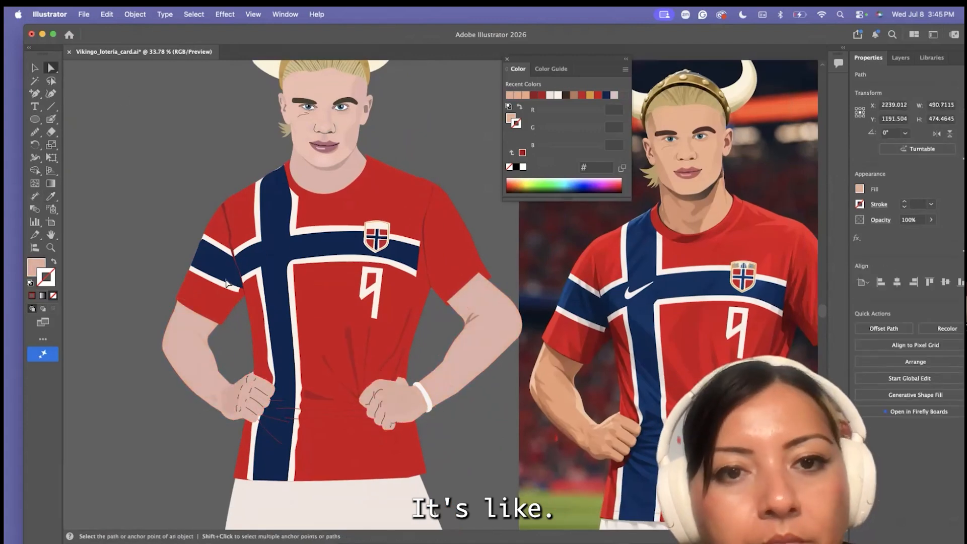
Redraw both sides of the neck's outline with the Pencil tool so they flare out toward the collar
{"action": "left_click", "coordinate": [395, 132]}
{"action": "scroll", "coordinate": [395, 132], "scroll_direction": "up", "scroll_amount": 3}
{"action": "scroll", "coordinate": [396, 132], "scroll_direction": "right", "scroll_amount": 3}
{"action": "left_click", "coordinate": [35, 132]}
{"action": "left_click", "coordinate": [35, 132]}
{"action": "left_click", "coordinate": [75, 144]}
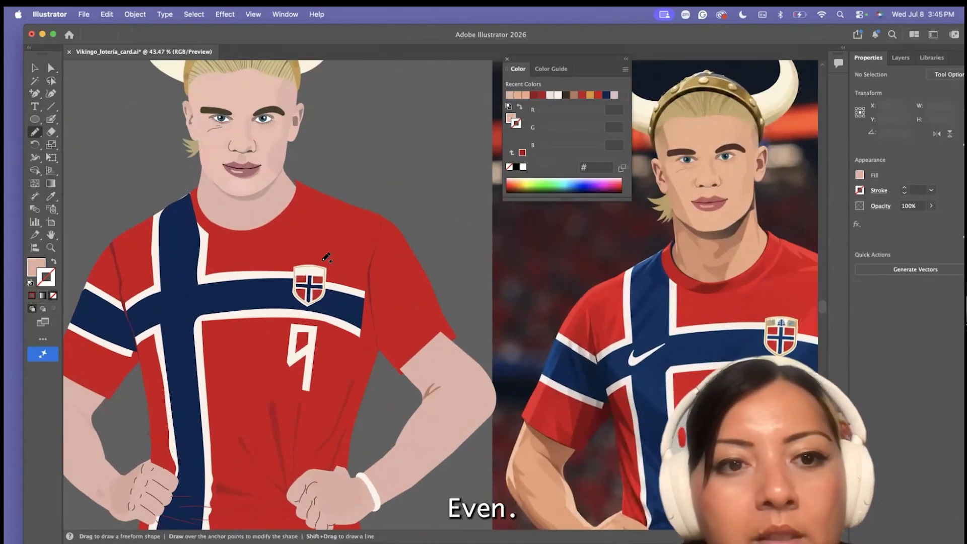
{"action": "left_click_drag", "start_coordinate": [285, 177], "coordinate": [296, 186]}
{"action": "left_click_drag", "start_coordinate": [203, 178], "coordinate": [197, 191]}
Adjust the navy stripe's anchor points and handles at the shoulder to follow the shirt's edge beside the collar
{"action": "left_click", "coordinate": [51, 68]}
{"action": "scroll", "coordinate": [192, 212], "scroll_direction": "up", "scroll_amount": 10}
{"action": "left_click", "coordinate": [311, 217]}
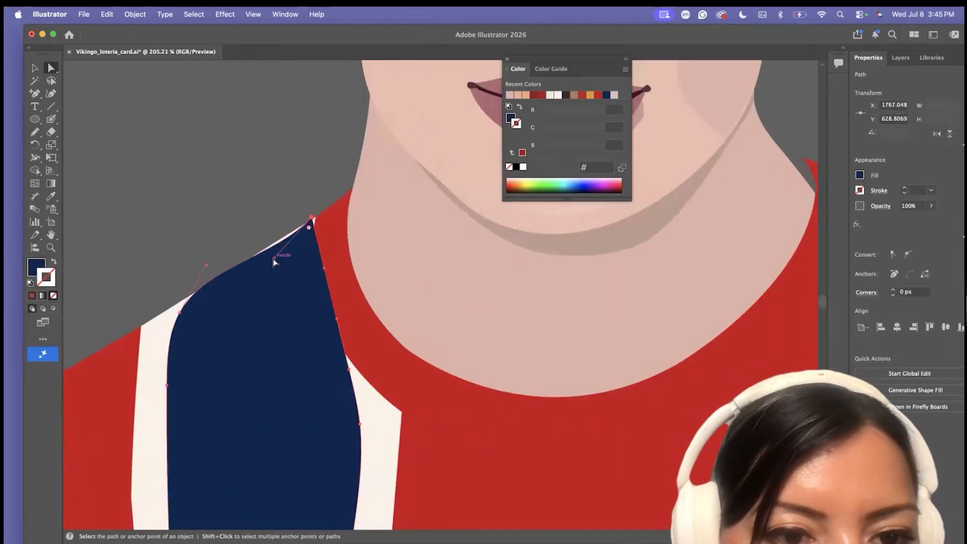
{"action": "left_click_drag", "start_coordinate": [329, 351], "coordinate": [320, 324]}
{"action": "left_click_drag", "start_coordinate": [312, 218], "coordinate": [316, 219]}
{"action": "scroll", "coordinate": [314, 219], "scroll_direction": "up", "scroll_amount": 5}
{"action": "left_click_drag", "start_coordinate": [228, 267], "coordinate": [214, 291]}
Move the red shirt's collar anchor points so the neckline fits against the neck on both sides
{"action": "scroll", "coordinate": [252, 348], "scroll_direction": "down", "scroll_amount": 8}
{"action": "left_click_drag", "start_coordinate": [335, 480], "coordinate": [320, 482]}
{"action": "left_click_drag", "start_coordinate": [358, 393], "coordinate": [366, 387]}
{"action": "scroll", "coordinate": [596, 298], "scroll_direction": "up", "scroll_amount": 4}
{"action": "scroll", "coordinate": [596, 298], "scroll_direction": "right", "scroll_amount": 3}
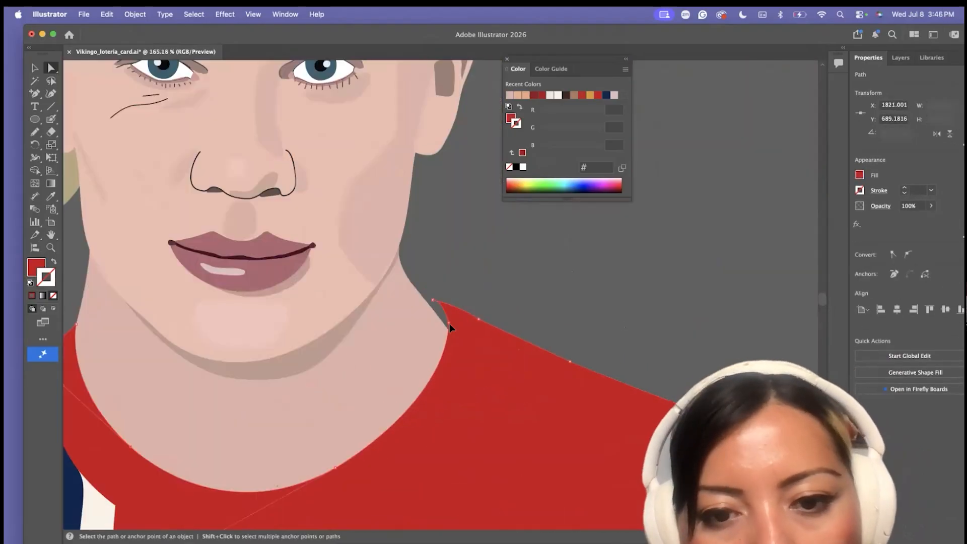
{"action": "left_click_drag", "start_coordinate": [445, 333], "coordinate": [484, 301]}
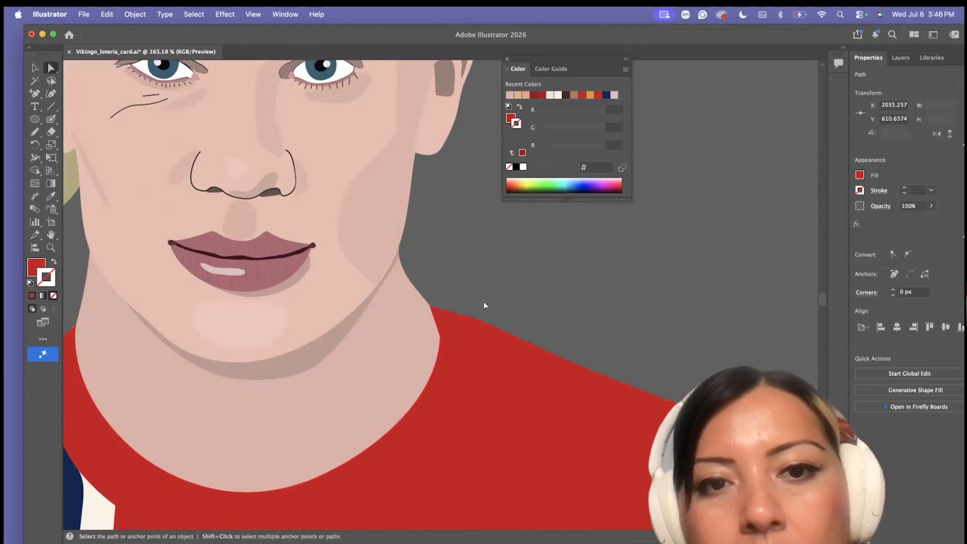
Erase the loose red shirt copy down to its sleeve piece and place that piece over the figure's sleeve
{"action": "scroll", "coordinate": [439, 157], "scroll_direction": "down", "scroll_amount": 10}
{"action": "scroll", "coordinate": [449, 324], "scroll_direction": "up", "scroll_amount": 8}
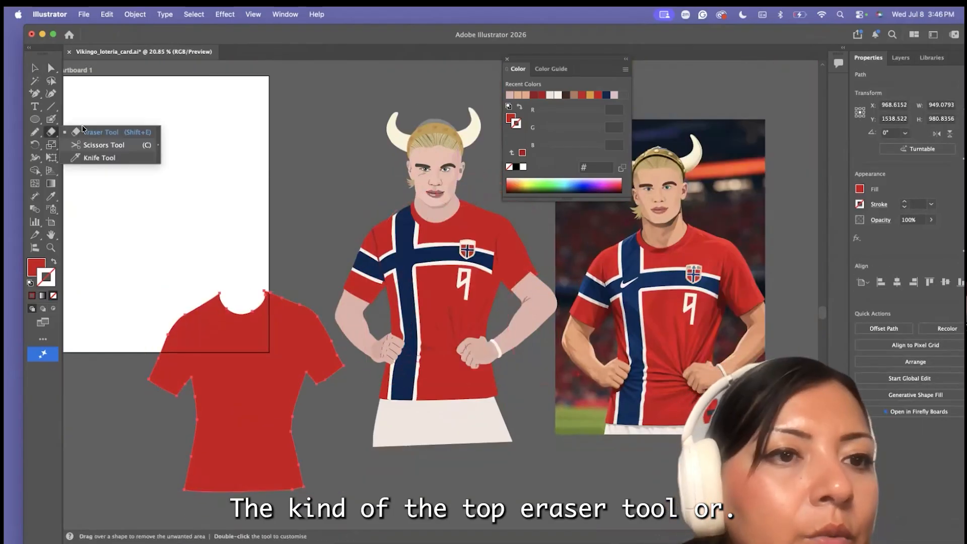
{"action": "left_click", "coordinate": [101, 128]}
{"action": "left_click_drag", "start_coordinate": [167, 413], "coordinate": [279, 306]}
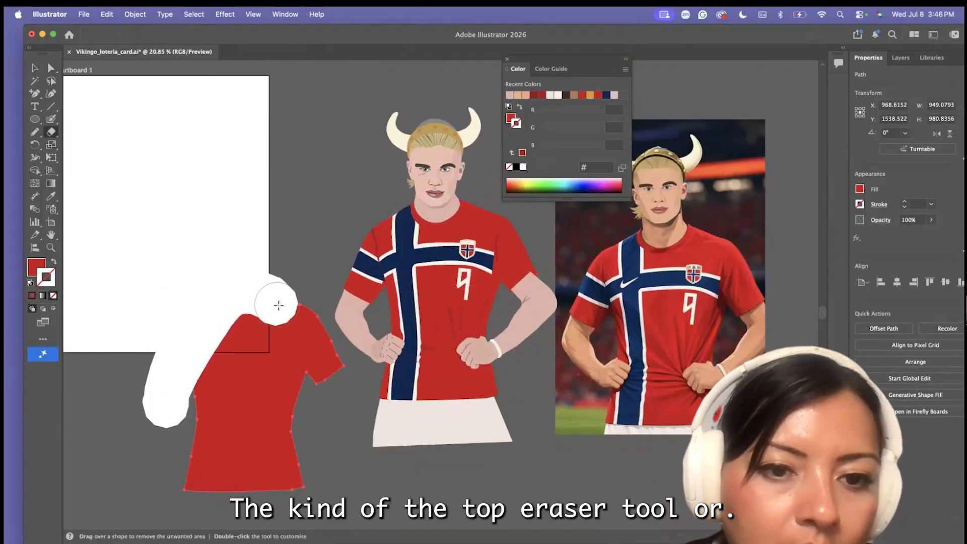
{"action": "mouse_move", "coordinate": [288, 445]}
{"action": "left_mouse_down"}
{"action": "mouse_move", "coordinate": [292, 328]}
{"action": "mouse_move", "coordinate": [345, 353]}
{"action": "left_mouse_up"}
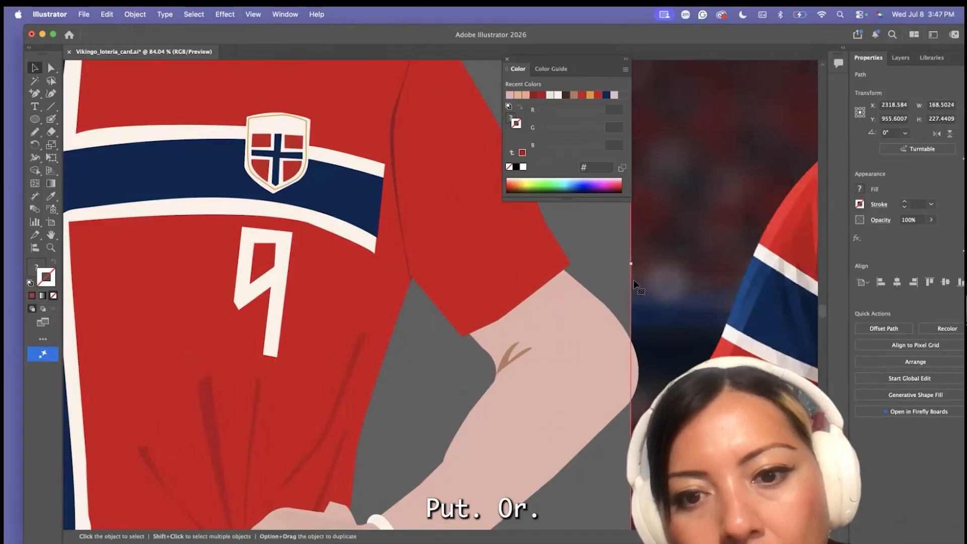
{"action": "scroll", "coordinate": [635, 286], "scroll_direction": "down", "scroll_amount": 10}
{"action": "left_click_drag", "start_coordinate": [524, 322], "coordinate": [544, 300]}
{"action": "left_click", "coordinate": [379, 490]}
Outline the fold strokes on the navy stripe beside the hand, fill them with #041428 and reshape them
{"action": "scroll", "coordinate": [380, 490], "scroll_direction": "down", "scroll_amount": 3}
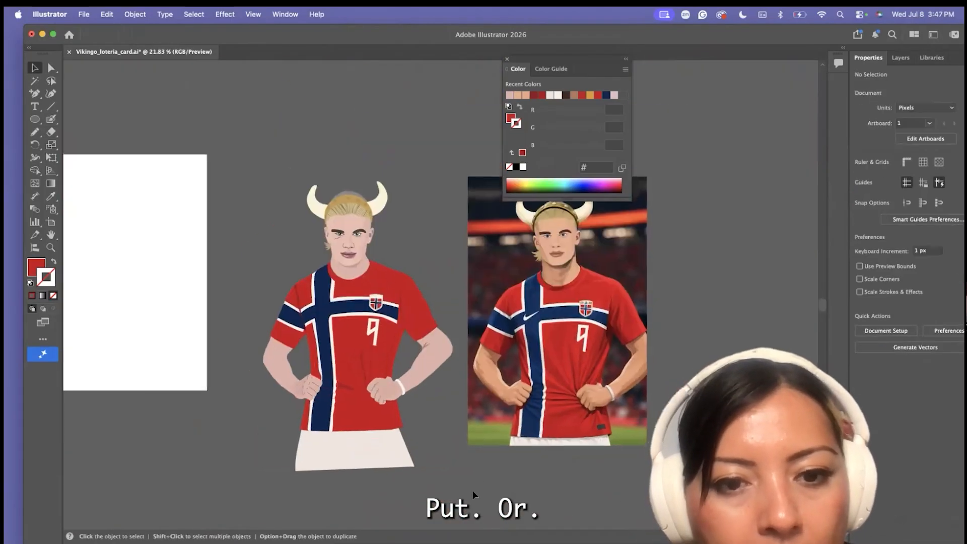
{"action": "scroll", "coordinate": [380, 490], "scroll_direction": "up", "scroll_amount": 2}
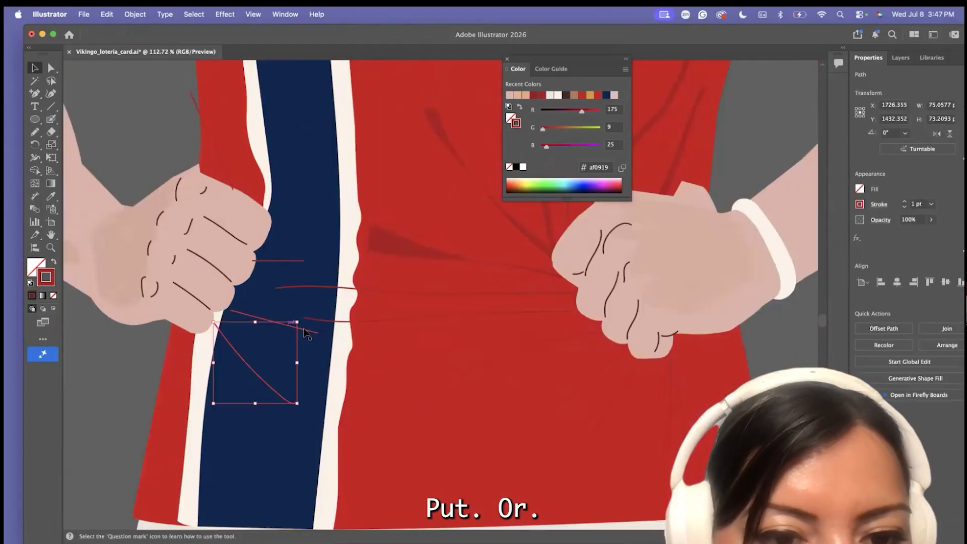
{"action": "left_click_drag", "start_coordinate": [266, 312], "coordinate": [266, 260]}
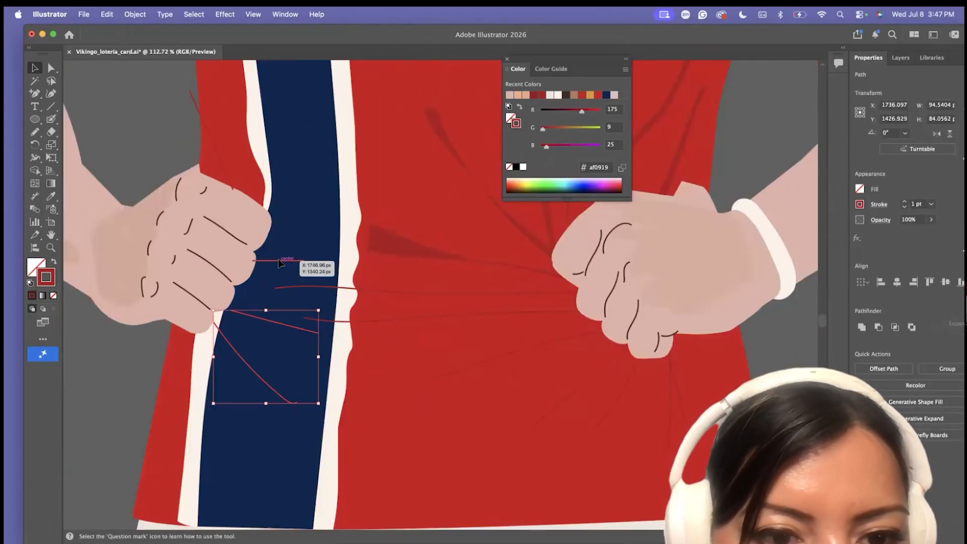
{"action": "left_click", "coordinate": [135, 14]}
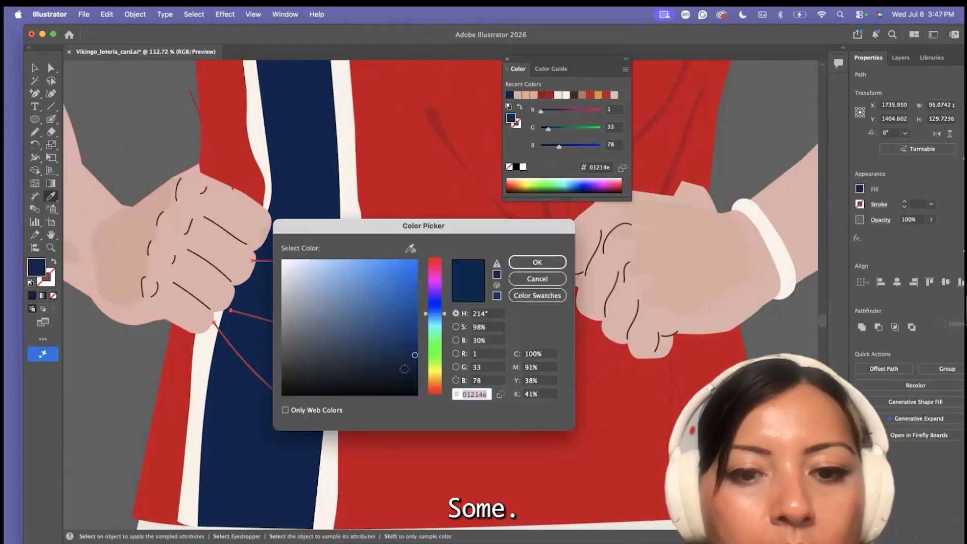
{"action": "left_click", "coordinate": [536, 262]}
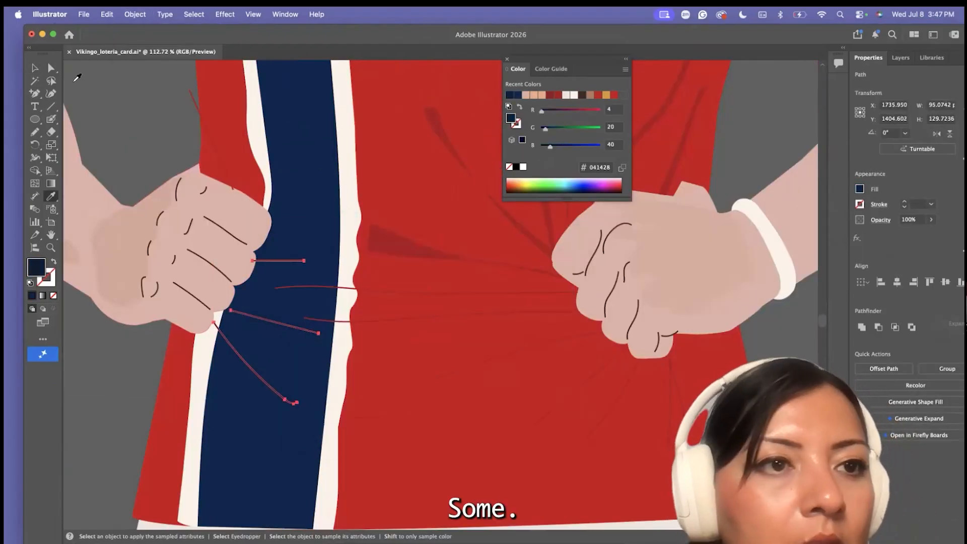
{"action": "left_click_drag", "start_coordinate": [194, 342], "coordinate": [178, 335]}
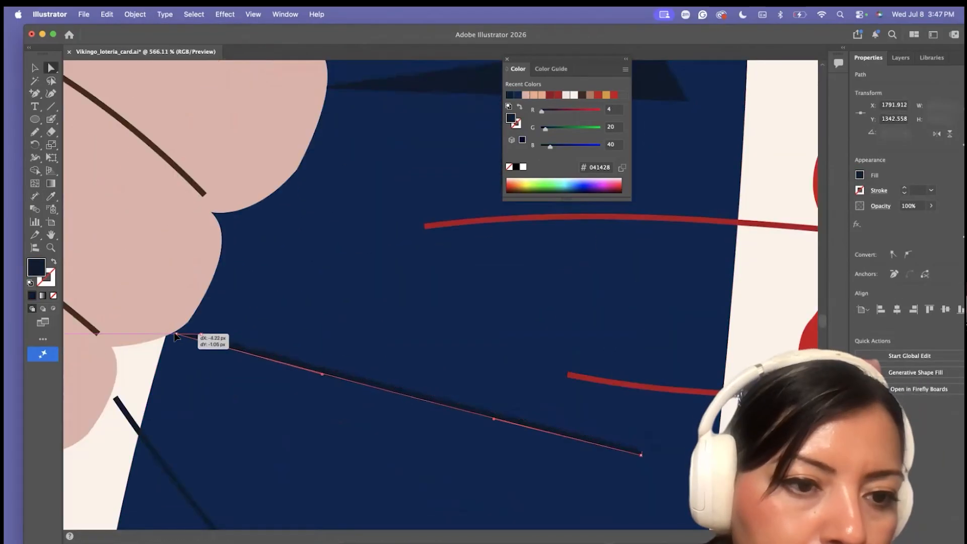
{"action": "left_click_drag", "start_coordinate": [605, 439], "coordinate": [614, 450]}
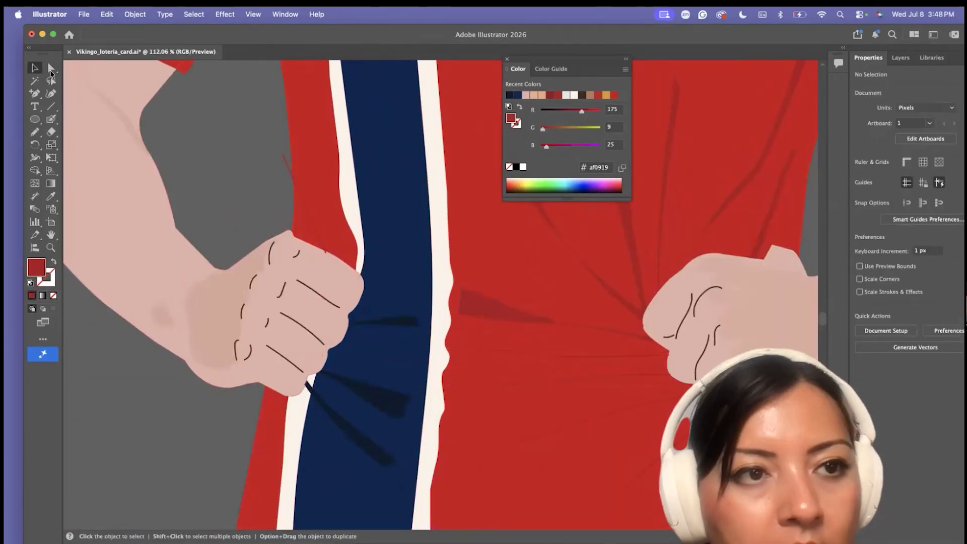
Outline the two horizontal waist fold strokes in dark red #af0919 and widen them into tapered shapes
{"action": "left_click", "coordinate": [51, 74]}
{"action": "left_click", "coordinate": [553, 356]}
{"action": "scroll", "coordinate": [552, 362], "scroll_direction": "up", "scroll_amount": 5}
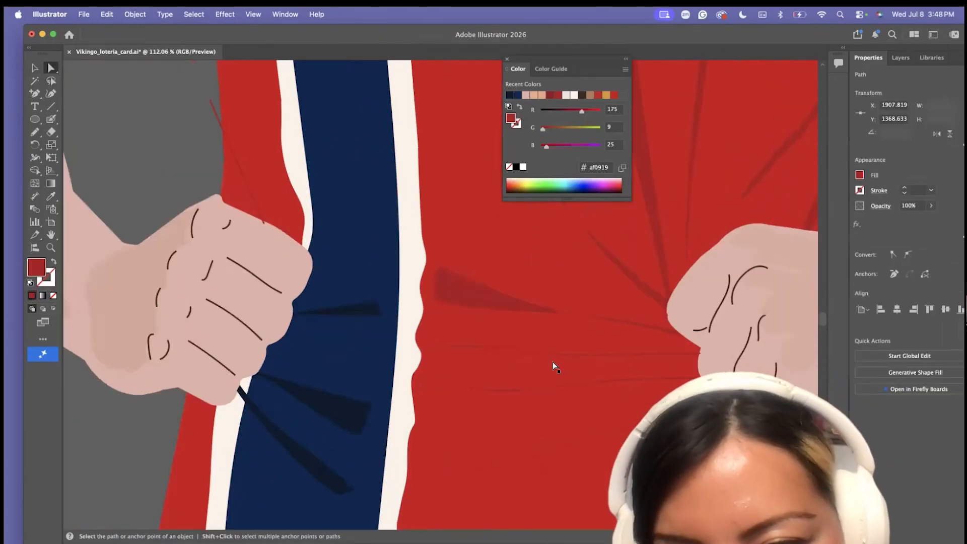
{"action": "left_click_drag", "start_coordinate": [473, 359], "coordinate": [458, 375]}
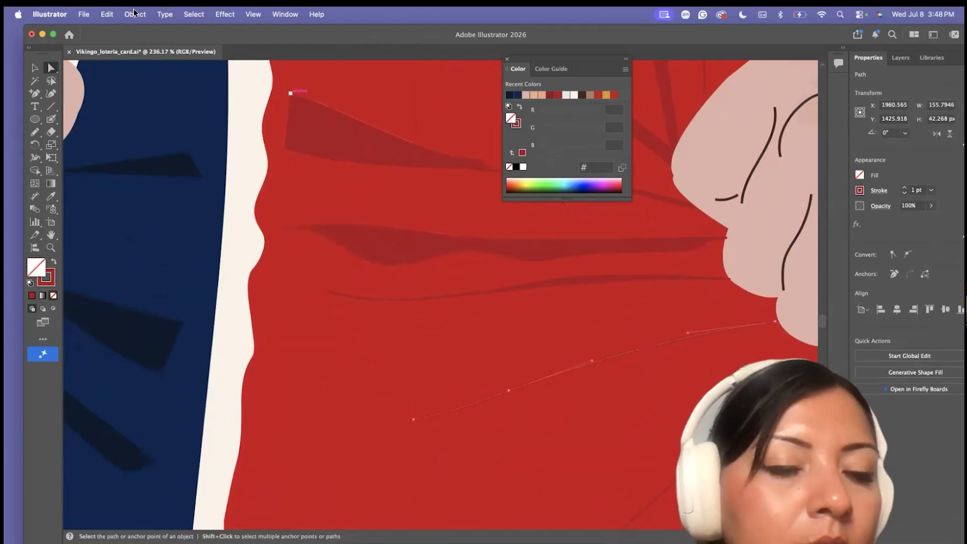
{"action": "left_click", "coordinate": [135, 15]}
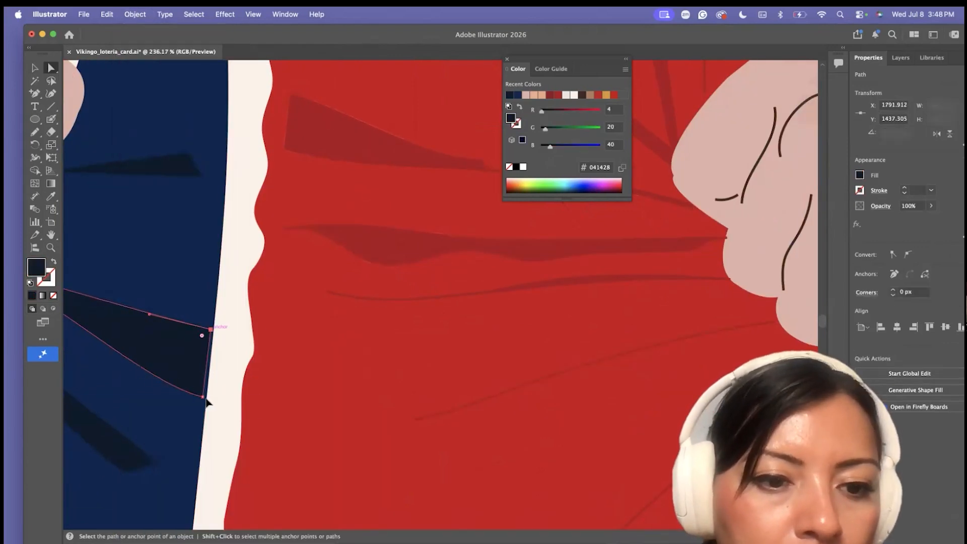
Reshape the folds around the fists and trace a dark red sleeve fold from the reference picture with the Pen tool
{"action": "left_click_drag", "start_coordinate": [276, 420], "coordinate": [264, 421]}
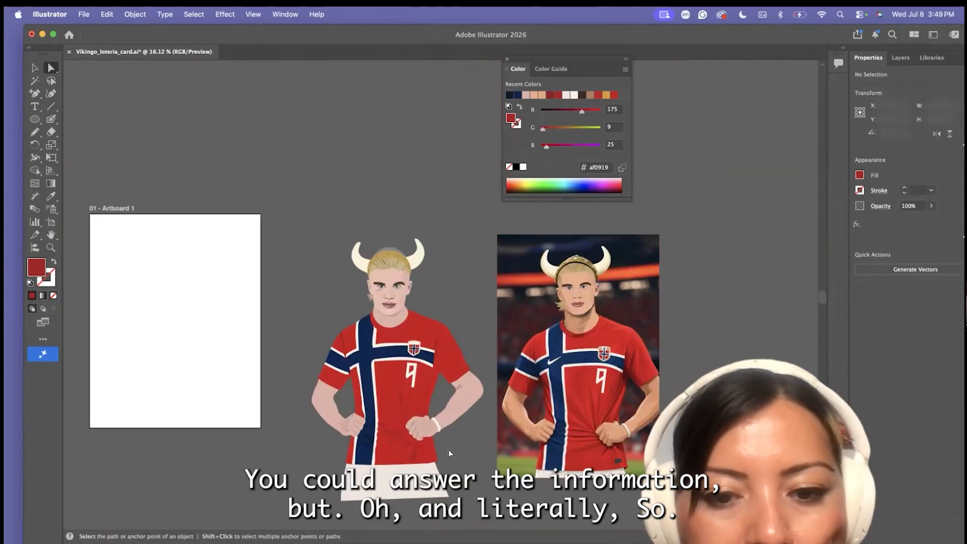
{"action": "left_click", "coordinate": [443, 358]}
{"action": "left_click", "coordinate": [35, 95]}
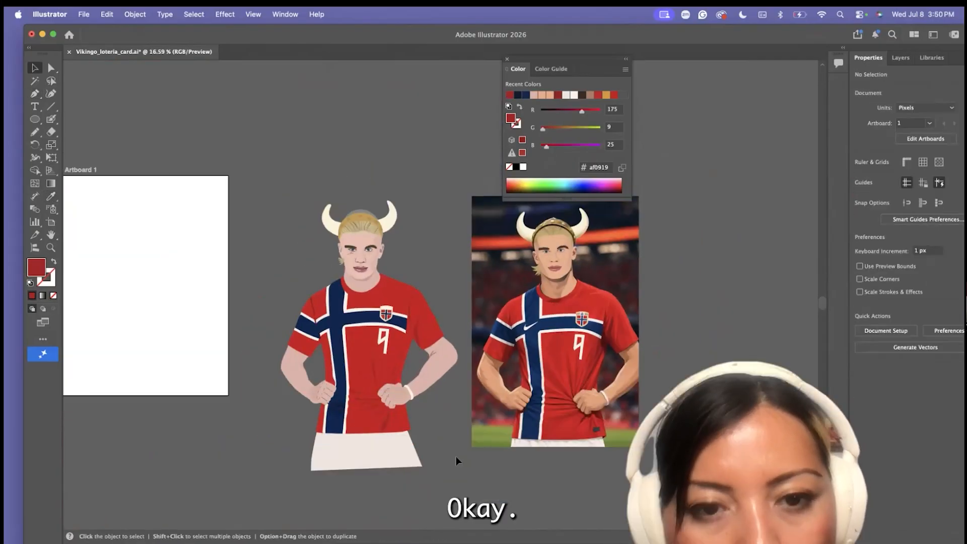
{"action": "key", "text": "super+minus"}
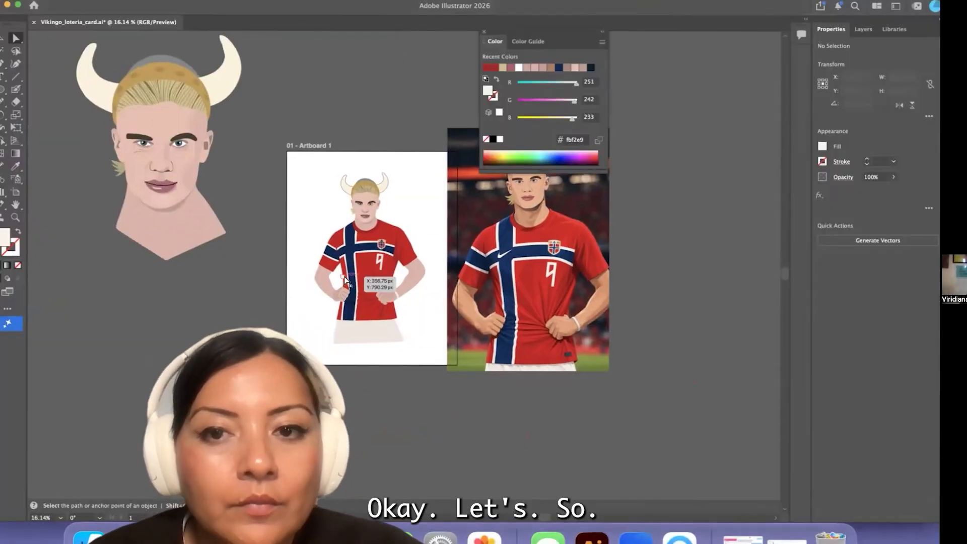
Move the end anchors of the dark navy folds by the fist to the edge of the white stripe
{"action": "scroll", "coordinate": [345, 277], "scroll_direction": "up", "scroll_amount": 5}
{"action": "scroll", "coordinate": [241, 326], "scroll_direction": "right", "scroll_amount": 3}
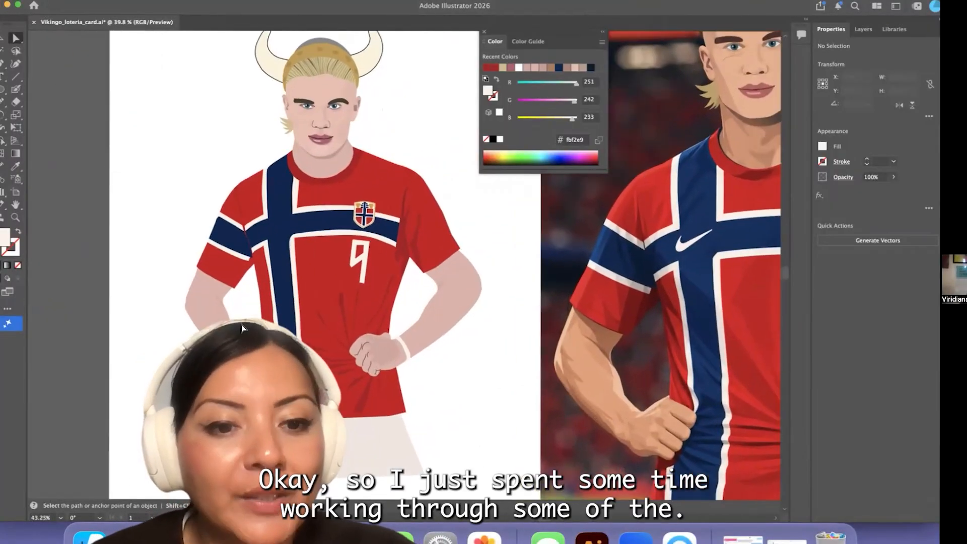
{"action": "scroll", "coordinate": [242, 325], "scroll_direction": "up", "scroll_amount": 4}
{"action": "scroll", "coordinate": [241, 326], "scroll_direction": "up", "scroll_amount": 6}
{"action": "left_click", "coordinate": [252, 324]}
{"action": "left_click_drag", "start_coordinate": [275, 348], "coordinate": [299, 313]}
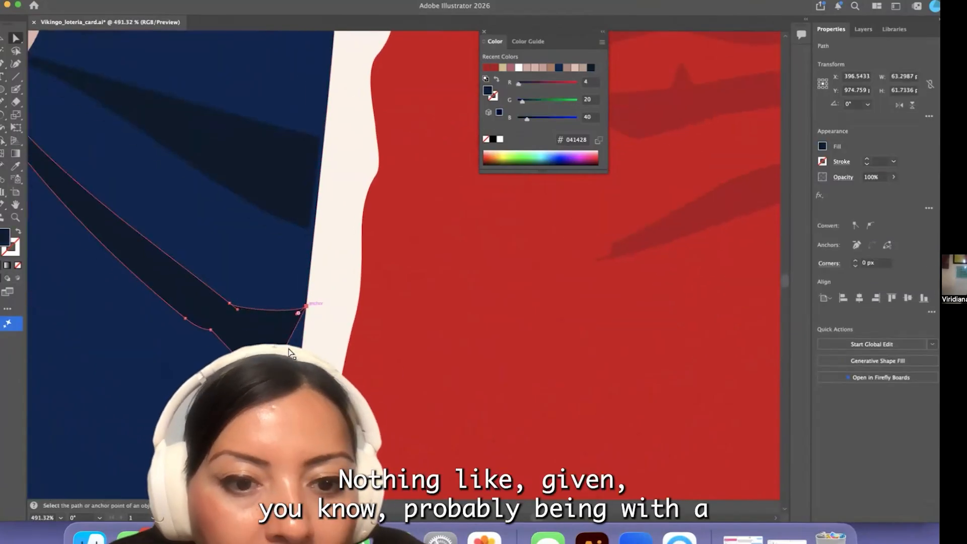
{"action": "left_click", "coordinate": [306, 227]}
Save the illustration file
{"action": "scroll", "coordinate": [276, 178], "scroll_direction": "down", "scroll_amount": 10}
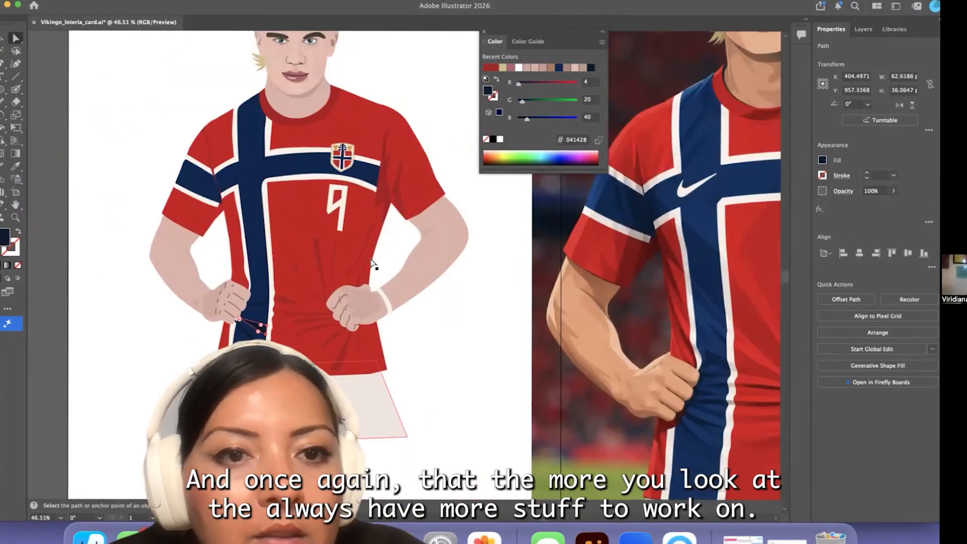
{"action": "scroll", "coordinate": [323, 99], "scroll_direction": "up", "scroll_amount": 8}
{"action": "left_click", "coordinate": [343, 264]}
{"action": "key", "text": "super+a"}
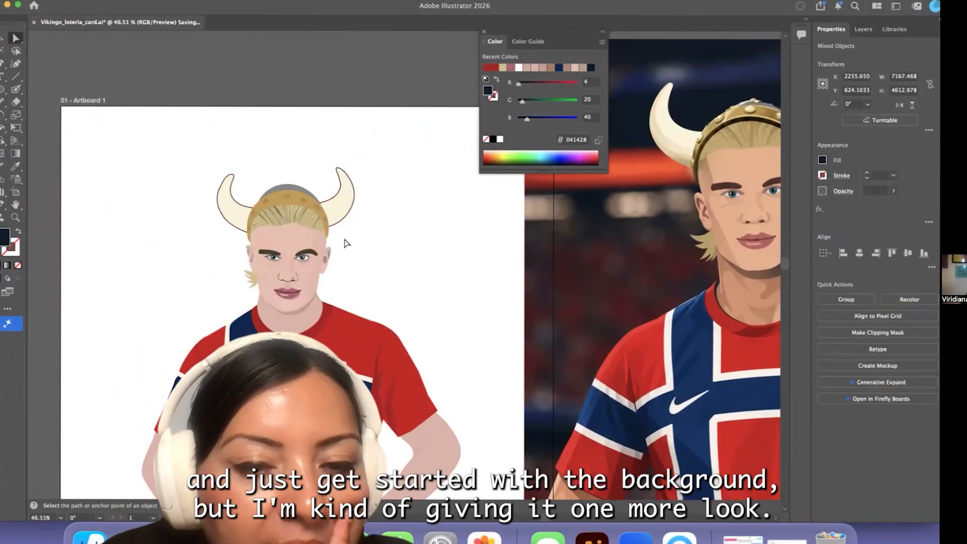
{"action": "left_click", "coordinate": [346, 244]}
{"action": "key", "text": "super+s"}
Examine the outlines and strokes of the helmet, face and neckline up close
{"action": "scroll", "coordinate": [345, 244], "scroll_direction": "up", "scroll_amount": 5}
{"action": "left_click", "coordinate": [278, 138]}
{"action": "left_click", "coordinate": [290, 357]}
{"action": "scroll", "coordinate": [290, 357], "scroll_direction": "down", "scroll_amount": 3}
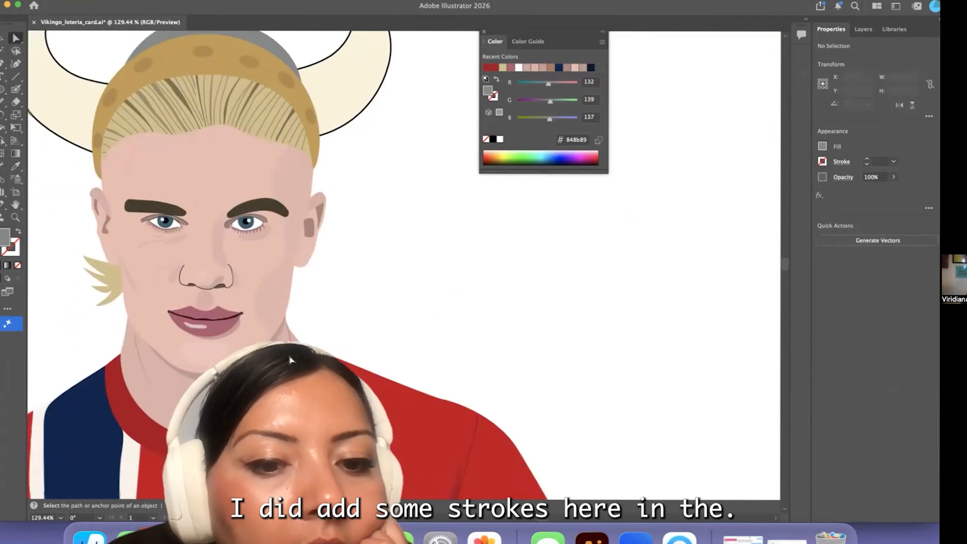
{"action": "left_click", "coordinate": [324, 328]}
{"action": "scroll", "coordinate": [322, 326], "scroll_direction": "down", "scroll_amount": 8}
{"action": "scroll", "coordinate": [322, 326], "scroll_direction": "down", "scroll_amount": 2}
Give the red shirt shape a 2 pt black stroke
{"action": "left_click", "coordinate": [336, 329]}
{"action": "left_click", "coordinate": [494, 97]}
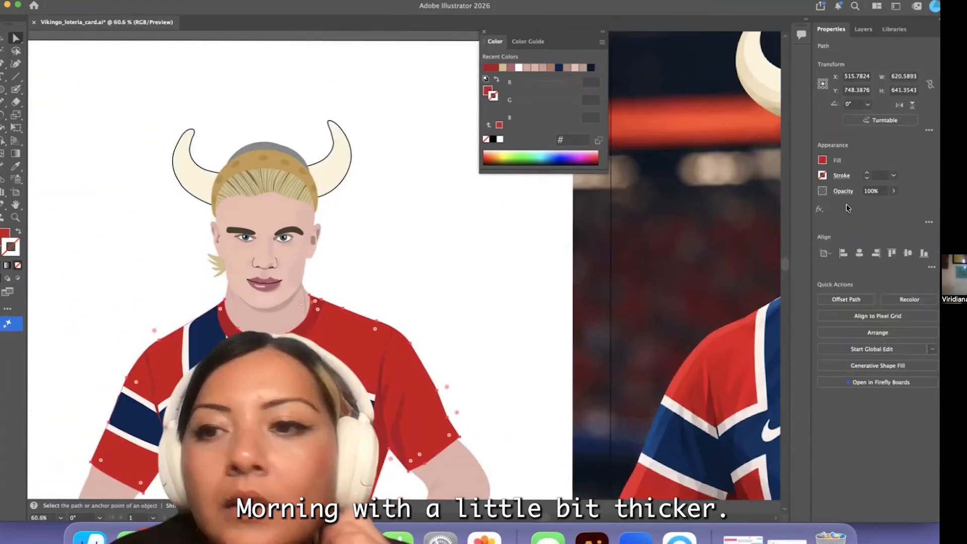
{"action": "left_click", "coordinate": [493, 139]}
{"action": "left_click", "coordinate": [383, 237]}
{"action": "left_click", "coordinate": [340, 332]}
{"action": "left_click", "coordinate": [867, 160]}
{"action": "left_click", "coordinate": [515, 260]}
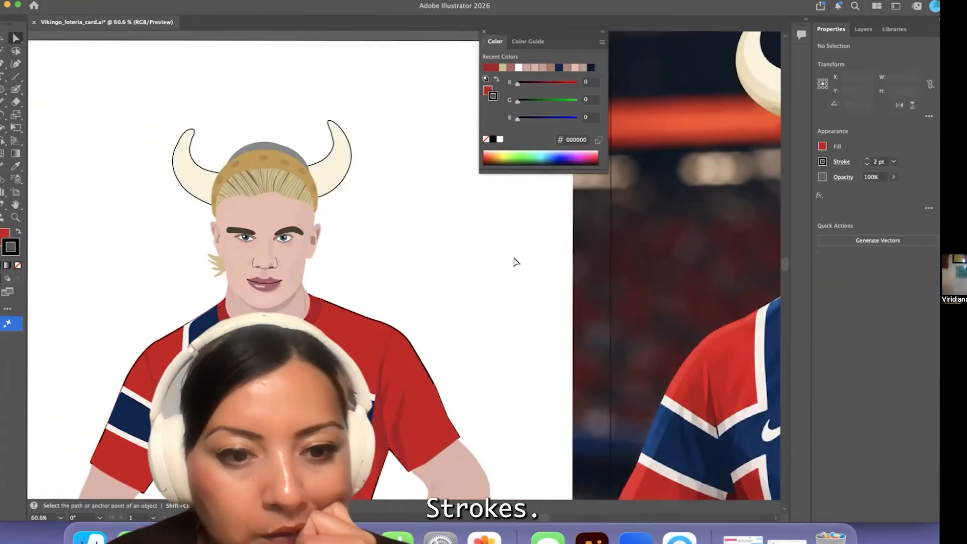
Adjust the outer anchors of the white and navy sleeve bands so they sit inside the shirt's black outline
{"action": "scroll", "coordinate": [515, 260], "scroll_direction": "down", "scroll_amount": 5}
{"action": "scroll", "coordinate": [146, 286], "scroll_direction": "up", "scroll_amount": 8}
{"action": "scroll", "coordinate": [147, 286], "scroll_direction": "up", "scroll_amount": 8}
{"action": "left_click", "coordinate": [275, 230]}
{"action": "scroll", "coordinate": [256, 216], "scroll_direction": "up", "scroll_amount": 6}
{"action": "left_click", "coordinate": [327, 158]}
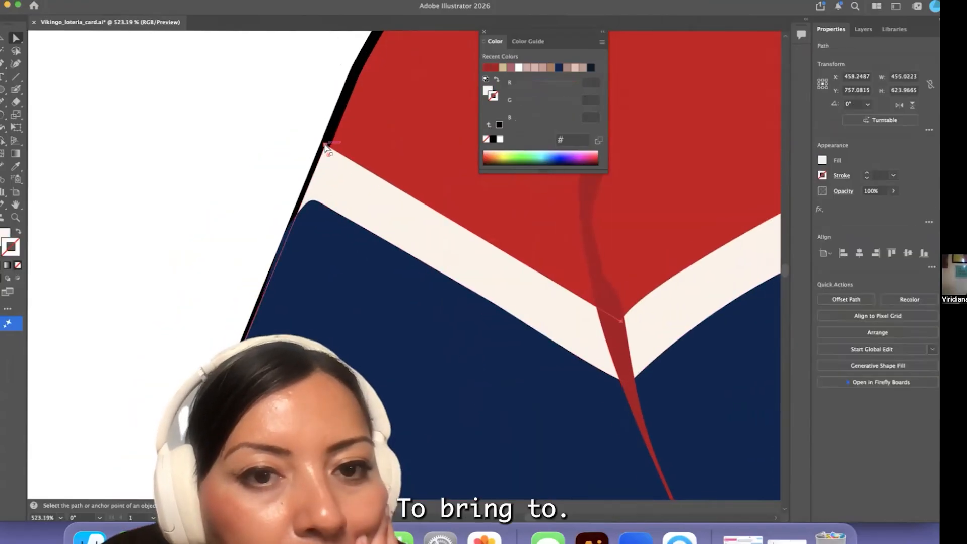
{"action": "left_click_drag", "start_coordinate": [260, 316], "coordinate": [260, 317]}
{"action": "left_click", "coordinate": [292, 243]}
{"action": "left_click", "coordinate": [316, 255]}
{"action": "left_click_drag", "start_coordinate": [293, 245], "coordinate": [292, 251]}
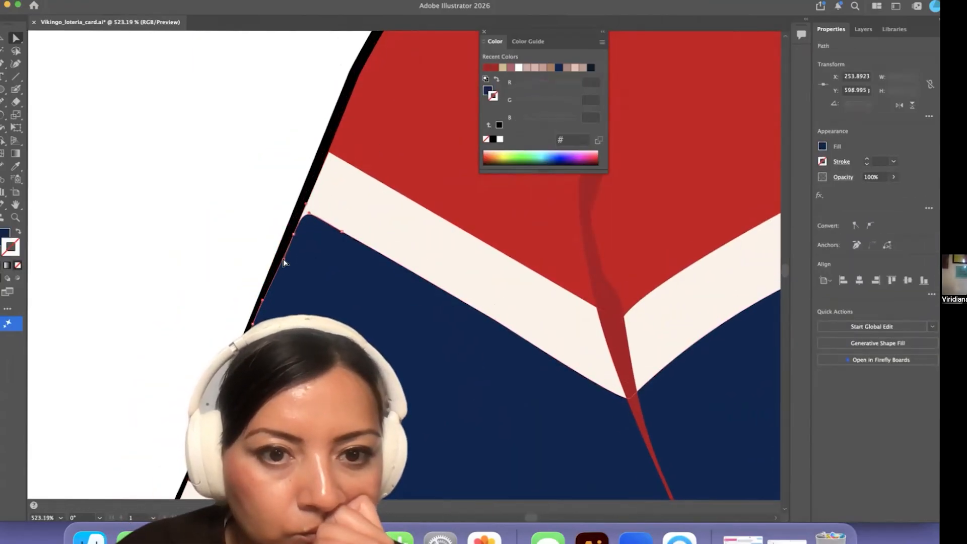
{"action": "left_click", "coordinate": [262, 247]}
Adjust the overlapping shapes' anchors further along the jersey so they keep within the black outline
{"action": "scroll", "coordinate": [262, 246], "scroll_direction": "down", "scroll_amount": 6}
{"action": "scroll", "coordinate": [428, 318], "scroll_direction": "right", "scroll_amount": 10}
{"action": "scroll", "coordinate": [547, 267], "scroll_direction": "up", "scroll_amount": 5}
{"action": "left_click", "coordinate": [535, 273]}
{"action": "left_click_drag", "start_coordinate": [538, 263], "coordinate": [518, 243]}
{"action": "scroll", "coordinate": [537, 263], "scroll_direction": "down", "scroll_amount": 5}
{"action": "scroll", "coordinate": [538, 263], "scroll_direction": "right", "scroll_amount": 2}
{"action": "left_click_drag", "start_coordinate": [591, 371], "coordinate": [589, 372]}
{"action": "left_click", "coordinate": [628, 363]}
{"action": "scroll", "coordinate": [629, 363], "scroll_direction": "down", "scroll_amount": 6}
Reshape the white and navy shoulder stripes' anchors beside the collar to uncover the shirt's black outline
{"action": "scroll", "coordinate": [313, 233], "scroll_direction": "up", "scroll_amount": 5}
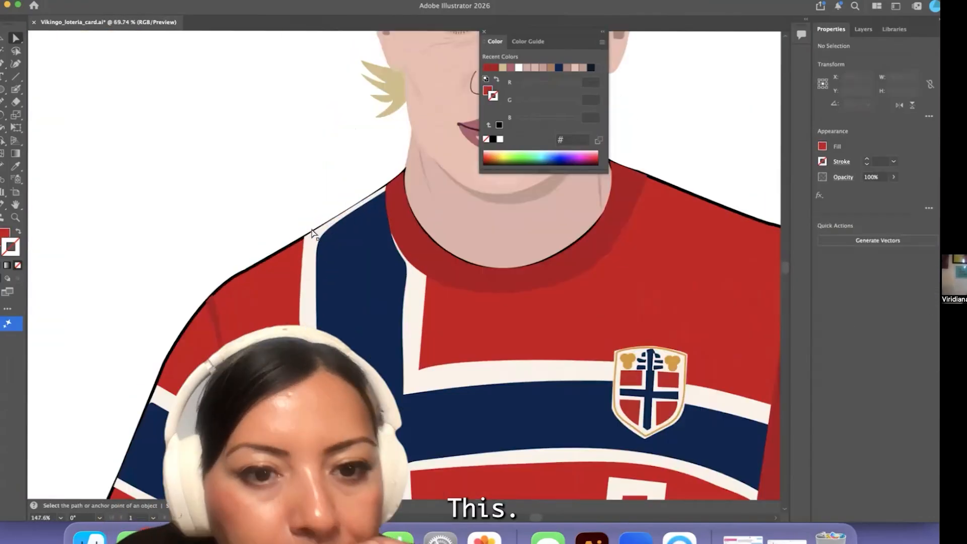
{"action": "scroll", "coordinate": [303, 242], "scroll_direction": "up", "scroll_amount": 4}
{"action": "left_click_drag", "start_coordinate": [294, 259], "coordinate": [291, 262]}
{"action": "left_click", "coordinate": [302, 261]}
{"action": "scroll", "coordinate": [319, 261], "scroll_direction": "down", "scroll_amount": 6}
{"action": "scroll", "coordinate": [306, 244], "scroll_direction": "up", "scroll_amount": 5}
{"action": "left_click", "coordinate": [289, 222]}
{"action": "scroll", "coordinate": [288, 220], "scroll_direction": "up", "scroll_amount": 3}
{"action": "left_click", "coordinate": [320, 150]}
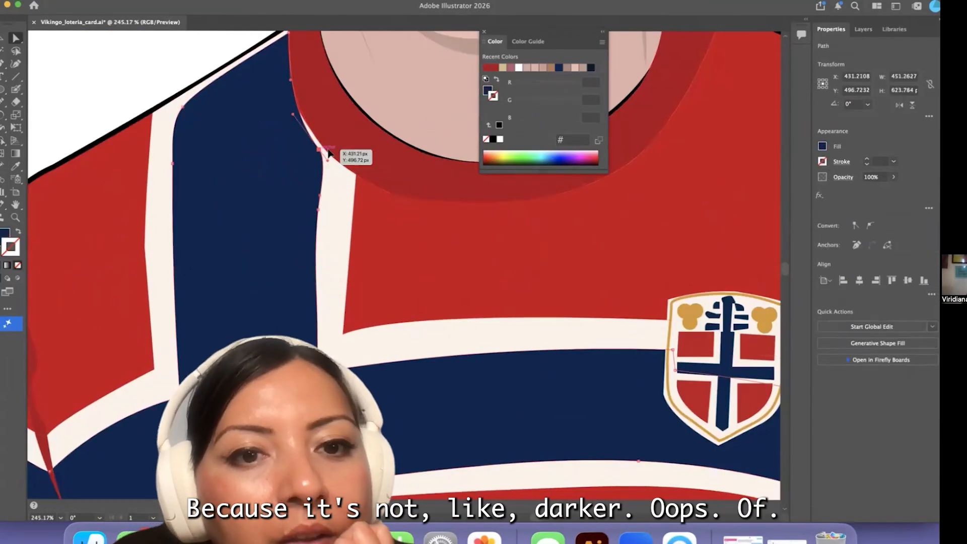
Move the red sleeve piece's outer cuff corner inside the shirt's black outline
{"action": "scroll", "coordinate": [347, 160], "scroll_direction": "down", "scroll_amount": 5}
{"action": "left_click_drag", "start_coordinate": [2, 102], "coordinate": [49, 127]}
{"action": "key", "text": "a"}
{"action": "left_click", "coordinate": [161, 274]}
{"action": "scroll", "coordinate": [186, 289], "scroll_direction": "down", "scroll_amount": 3}
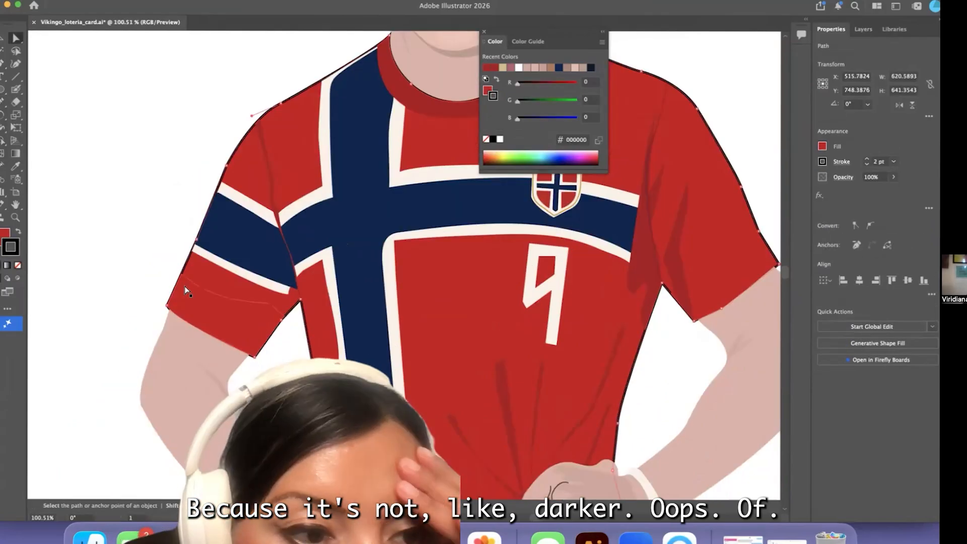
{"action": "scroll", "coordinate": [186, 291], "scroll_direction": "up", "scroll_amount": 4}
{"action": "left_click", "coordinate": [176, 268]}
{"action": "scroll", "coordinate": [177, 282], "scroll_direction": "up", "scroll_amount": 5}
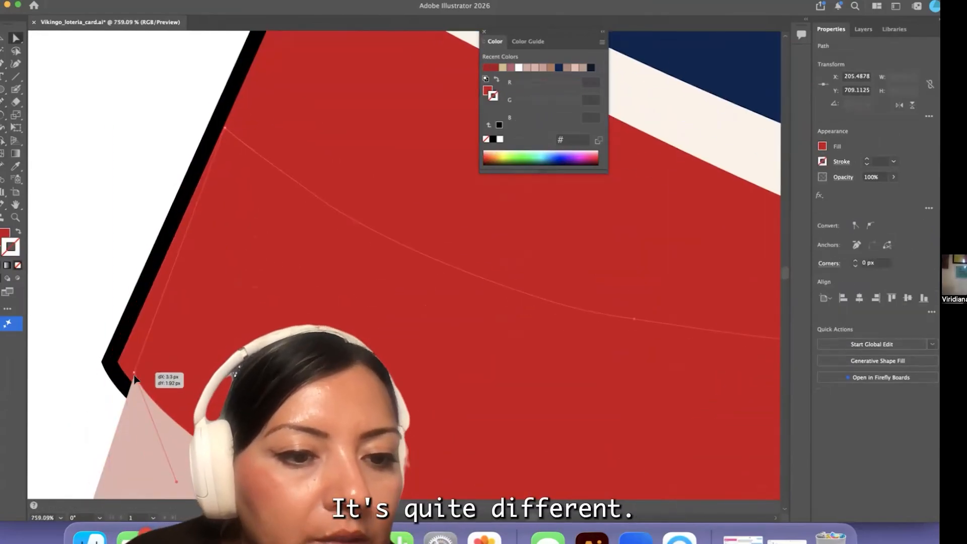
Draw an unfilled 2 pt black line with the Pen tool along the cuff of the navy-banded sleeve
{"action": "scroll", "coordinate": [110, 323], "scroll_direction": "down", "scroll_amount": 1}
{"action": "left_click", "coordinate": [19, 267]}
{"action": "key", "text": "super+z"}
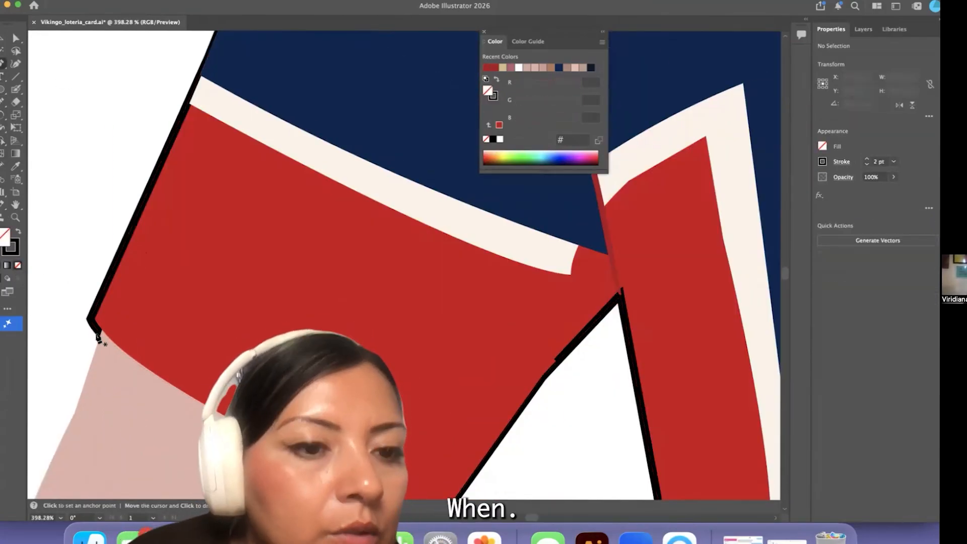
{"action": "left_click", "coordinate": [97, 333]}
{"action": "scroll", "coordinate": [101, 330], "scroll_direction": "down", "scroll_amount": 5}
{"action": "left_click_drag", "start_coordinate": [318, 349], "coordinate": [419, 387]}
{"action": "left_click", "coordinate": [420, 396]}
{"action": "scroll", "coordinate": [420, 406], "scroll_direction": "down", "scroll_amount": 5}
{"action": "key", "text": "v"}
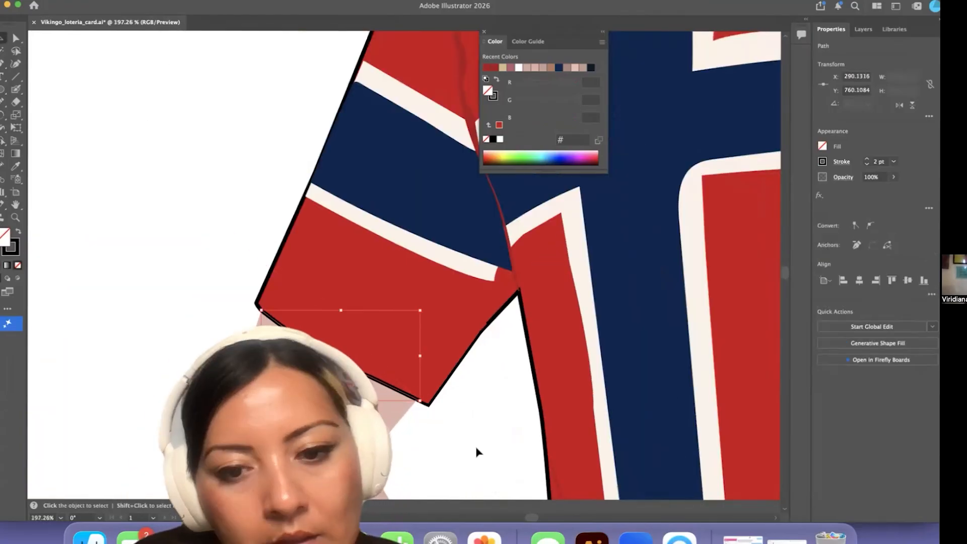
{"action": "left_click", "coordinate": [477, 452]}
Adjust the red sleeve's inner cuff corner anchor so it lines up with the black outline
{"action": "scroll", "coordinate": [438, 446], "scroll_direction": "up", "scroll_amount": 5}
{"action": "scroll", "coordinate": [433, 433], "scroll_direction": "down", "scroll_amount": 4}
{"action": "left_click", "coordinate": [424, 386]}
{"action": "left_click", "coordinate": [16, 38]}
{"action": "left_click", "coordinate": [432, 397]}
{"action": "scroll", "coordinate": [435, 403], "scroll_direction": "up", "scroll_amount": 5}
{"action": "left_click", "coordinate": [427, 424]}
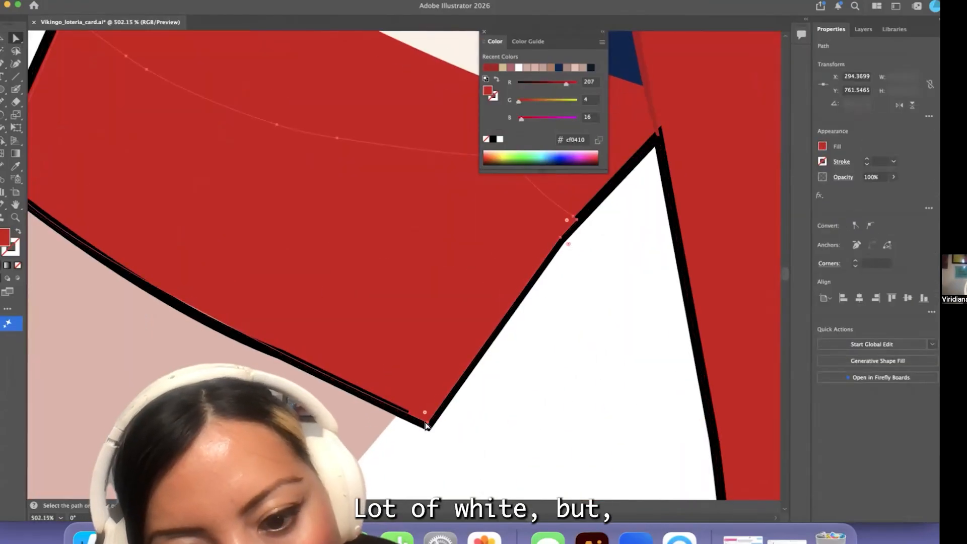
{"action": "left_click_drag", "start_coordinate": [421, 421], "coordinate": [420, 422]}
{"action": "left_click", "coordinate": [514, 327]}
Move the cuff line's outer end anchor so it joins the sleeve outline
{"action": "scroll", "coordinate": [509, 259], "scroll_direction": "down", "scroll_amount": 5}
{"action": "scroll", "coordinate": [299, 265], "scroll_direction": "down", "scroll_amount": 5}
{"action": "scroll", "coordinate": [298, 264], "scroll_direction": "up", "scroll_amount": 7}
{"action": "left_click", "coordinate": [301, 234]}
{"action": "scroll", "coordinate": [302, 234], "scroll_direction": "up", "scroll_amount": 4}
{"action": "left_click_drag", "start_coordinate": [303, 232], "coordinate": [307, 236]}
{"action": "scroll", "coordinate": [237, 396], "scroll_direction": "down", "scroll_amount": 6}
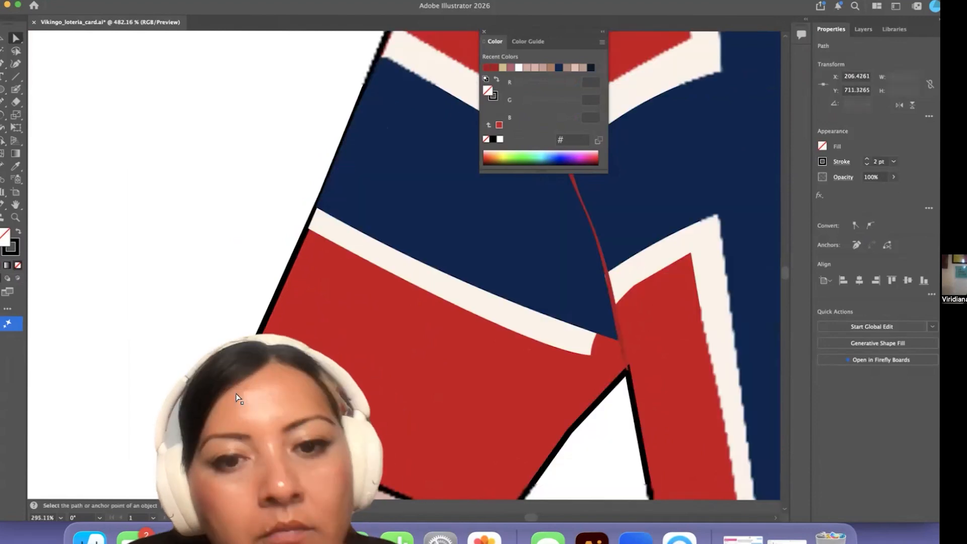
Draw a 2 pt black line with the Pen tool along the cuff of the plain red sleeve
{"action": "scroll", "coordinate": [483, 331], "scroll_direction": "up", "scroll_amount": 4}
{"action": "key", "text": "p"}
{"action": "left_click_drag", "start_coordinate": [723, 153], "coordinate": [724, 153]}
{"action": "left_click", "coordinate": [16, 38]}
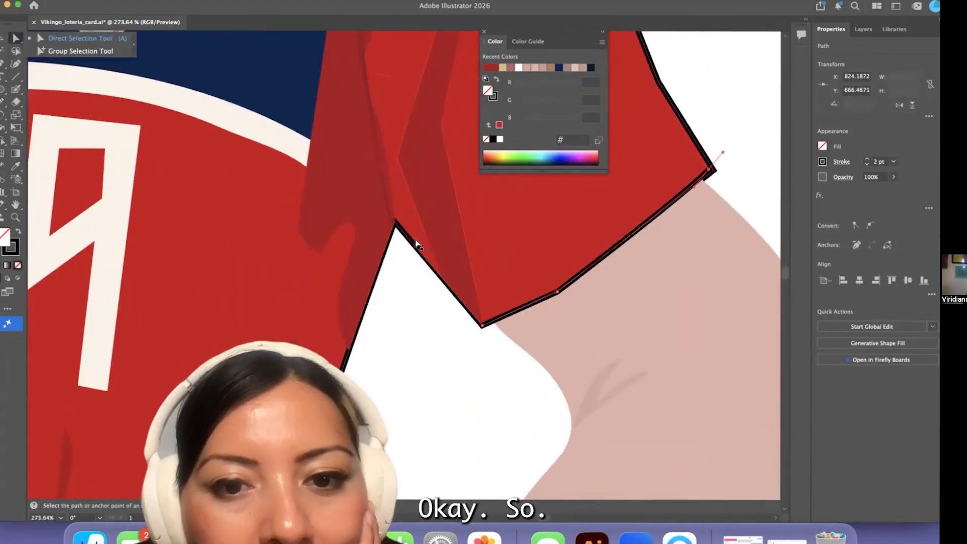
Move the plain red sleeve piece's anchors between armpit and cuff so it fits within the black outline
{"action": "left_click", "coordinate": [418, 244]}
{"action": "scroll", "coordinate": [418, 248], "scroll_direction": "up", "scroll_amount": 6}
{"action": "left_click_drag", "start_coordinate": [422, 247], "coordinate": [508, 356]}
{"action": "scroll", "coordinate": [593, 451], "scroll_direction": "down", "scroll_amount": 2}
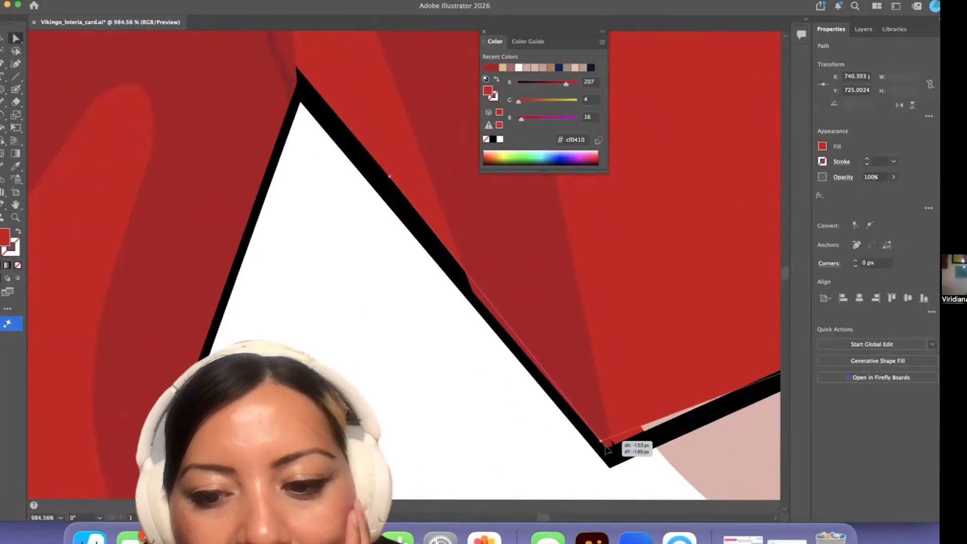
{"action": "left_click_drag", "start_coordinate": [608, 450], "coordinate": [607, 450]}
{"action": "left_click", "coordinate": [520, 464]}
Adjust the navy shoulder stripe's top corner anchor where it meets the collar
{"action": "scroll", "coordinate": [520, 464], "scroll_direction": "down", "scroll_amount": 10}
{"action": "scroll", "coordinate": [403, 378], "scroll_direction": "up", "scroll_amount": 5}
{"action": "left_click", "coordinate": [454, 301]}
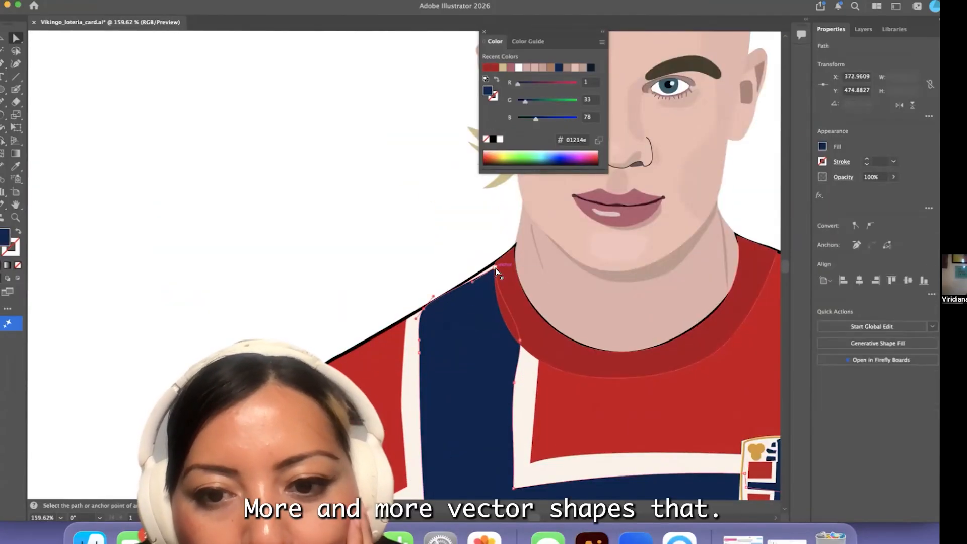
{"action": "scroll", "coordinate": [418, 262], "scroll_direction": "down", "scroll_amount": 10}
{"action": "left_click", "coordinate": [418, 429]}
Select all of the figure's artwork on the artboard and group it
{"action": "scroll", "coordinate": [419, 429], "scroll_direction": "right", "scroll_amount": 2}
{"action": "key", "text": "v"}
{"action": "left_click_drag", "start_coordinate": [353, 202], "coordinate": [493, 410]}
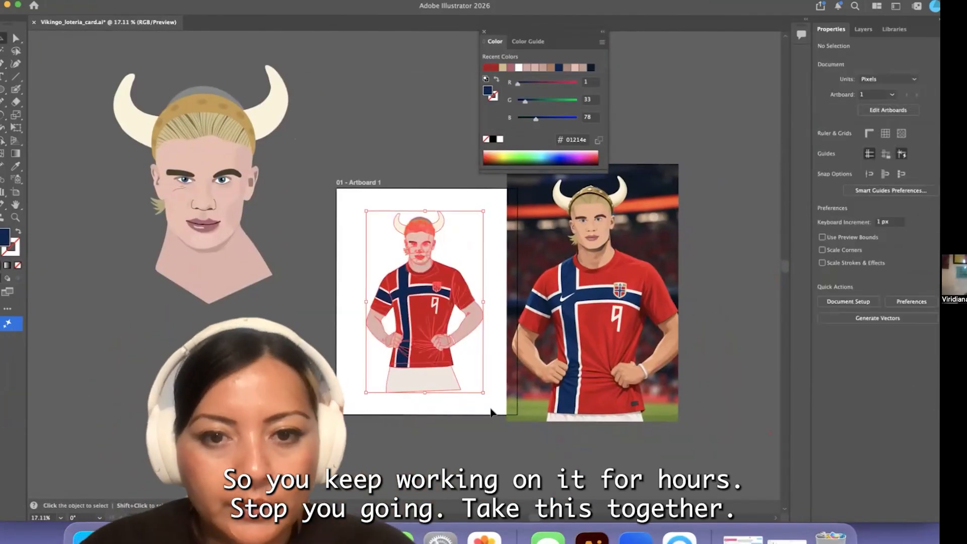
{"action": "key", "text": "super+g"}
Copy and paste the grouped figure, placing the copies off the artboard
{"action": "left_click_drag", "start_coordinate": [254, 312], "coordinate": [189, 292]}
{"action": "key", "text": "super+c"}
{"action": "key", "text": "super+v"}
{"action": "left_click", "coordinate": [108, 0]}
{"action": "left_click", "coordinate": [276, 364]}
{"action": "scroll", "coordinate": [391, 218], "scroll_direction": "down", "scroll_amount": 3}
{"action": "mouse_move", "coordinate": [392, 218]}
{"action": "left_mouse_down"}
{"action": "mouse_move", "coordinate": [306, 274]}
{"action": "mouse_move", "coordinate": [268, 176]}
{"action": "left_mouse_up"}
{"action": "scroll", "coordinate": [307, 274], "scroll_direction": "down", "scroll_amount": 2}
Draw a rectangle about 871 by 1195 px on the artboard and fill it with gold sampled from the helmet
{"action": "key", "text": "super+a"}
{"action": "left_click_drag", "start_coordinate": [2, 90], "coordinate": [45, 90]}
{"action": "left_click_drag", "start_coordinate": [239, 280], "coordinate": [329, 403]}
{"action": "key", "text": "i"}
{"action": "scroll", "coordinate": [281, 202], "scroll_direction": "up", "scroll_amount": 5}
{"action": "left_click", "coordinate": [76, 191]}
{"action": "scroll", "coordinate": [315, 131], "scroll_direction": "down", "scroll_amount": 5}
Centre the gold rectangle horizontally and vertically on the artboard and move the reference picture farther away from it
{"action": "key", "text": "v"}
{"action": "left_click", "coordinate": [860, 240]}
{"action": "left_click", "coordinate": [908, 239]}
{"action": "left_click_drag", "start_coordinate": [287, 7], "coordinate": [256, 6]}
{"action": "left_click_drag", "start_coordinate": [554, 6], "coordinate": [572, 6]}
{"action": "left_click_drag", "start_coordinate": [434, 281], "coordinate": [528, 262]}
{"action": "left_click", "coordinate": [348, 282]}
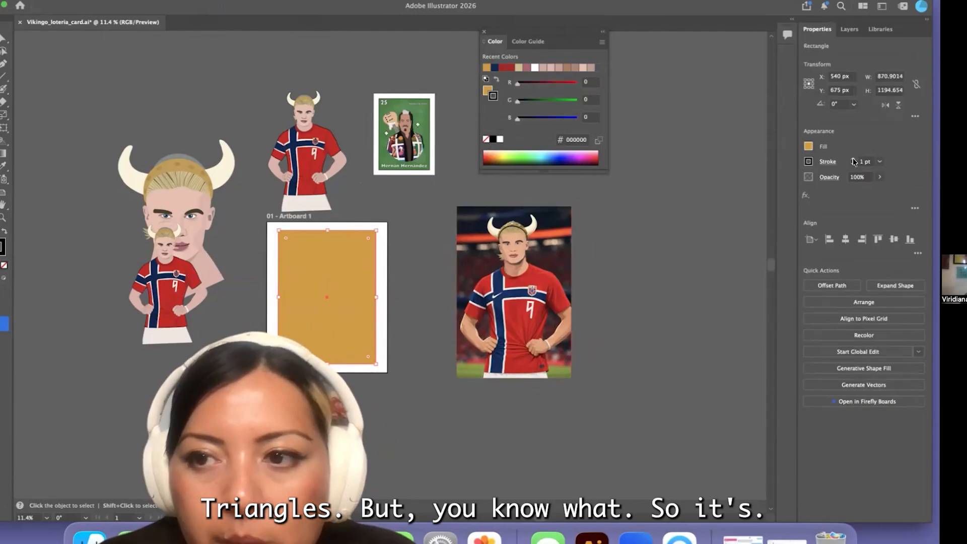
Move the grouped figure from above the artboard onto the gold rectangle
{"action": "left_click", "coordinate": [421, 207]}
{"action": "left_click_drag", "start_coordinate": [326, 129], "coordinate": [342, 274]}
{"action": "left_click", "coordinate": [329, 389]}
Fill the background rectangle with navy sampled from the jersey's stripe and leave it without a stroke
{"action": "scroll", "coordinate": [330, 385], "scroll_direction": "up", "scroll_amount": 5}
{"action": "left_click", "coordinate": [242, 302]}
{"action": "left_click", "coordinate": [4, 51]}
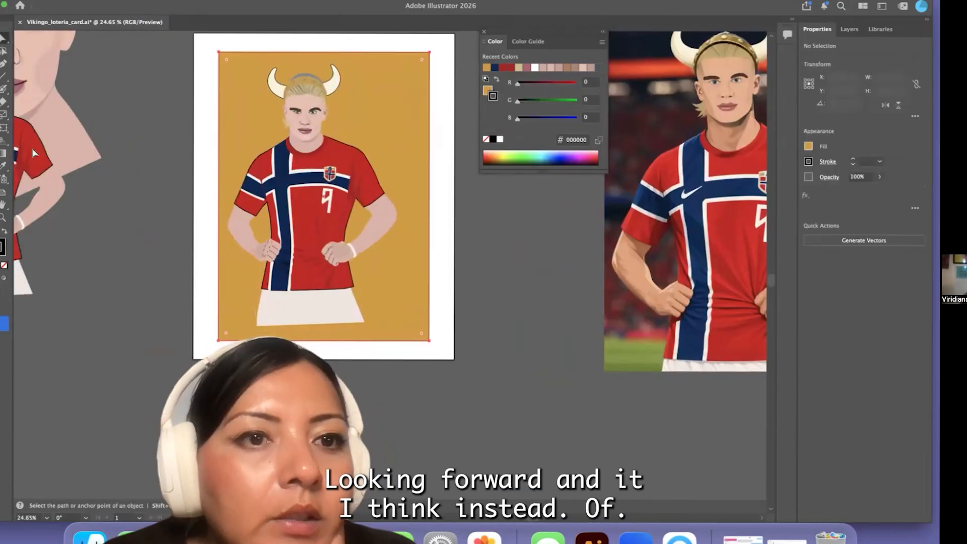
{"action": "left_click", "coordinate": [3, 166]}
{"action": "left_click", "coordinate": [284, 194]}
{"action": "left_click", "coordinate": [315, 199]}
{"action": "scroll", "coordinate": [338, 187], "scroll_direction": "up", "scroll_amount": 5}
{"action": "scroll", "coordinate": [337, 187], "scroll_direction": "down", "scroll_amount": 7}
{"action": "left_click", "coordinate": [298, 171]}
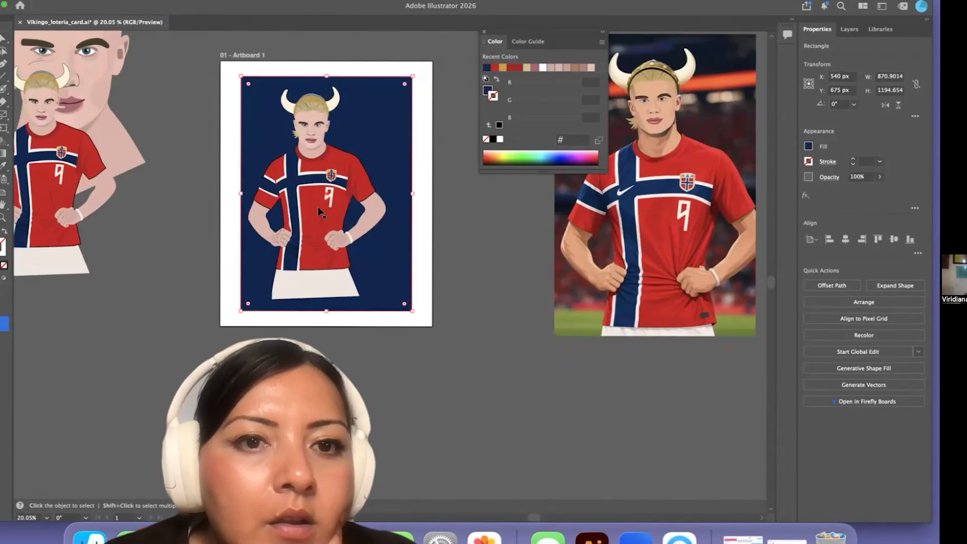
Switch to the web browser and search for "noway soccer team branding"
{"action": "key", "text": "super+Tab"}
{"action": "left_click", "coordinate": [275, 45]}
{"action": "type", "text": "noway soccer team brandin"}
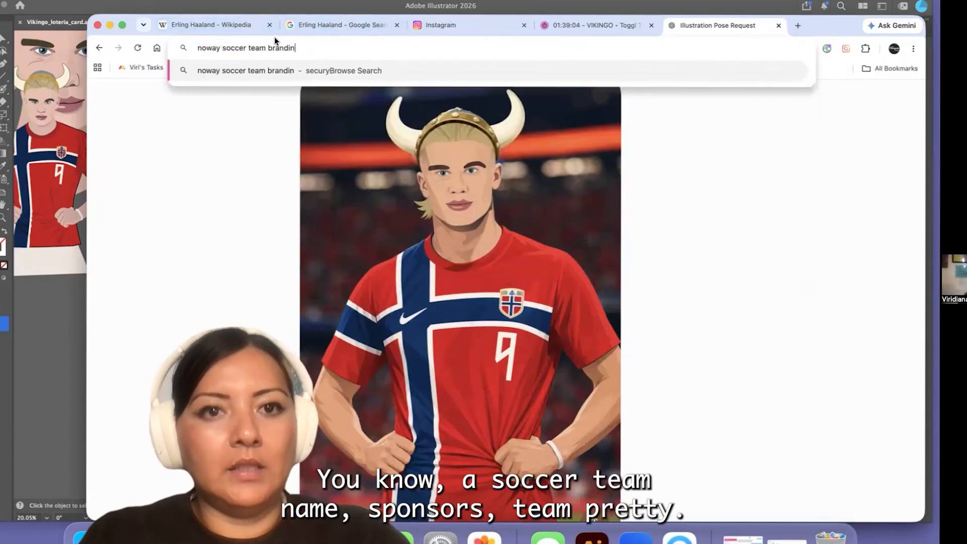
{"action": "type", "text": "g"}
{"action": "key", "text": "Return"}
Examine the image results for the Norway team's branding colours and return to Illustrator
{"action": "scroll", "coordinate": [416, 252], "scroll_direction": "down", "scroll_amount": 8}
{"action": "scroll", "coordinate": [416, 252], "scroll_direction": "up", "scroll_amount": 7}
{"action": "left_click", "coordinate": [273, 121]}
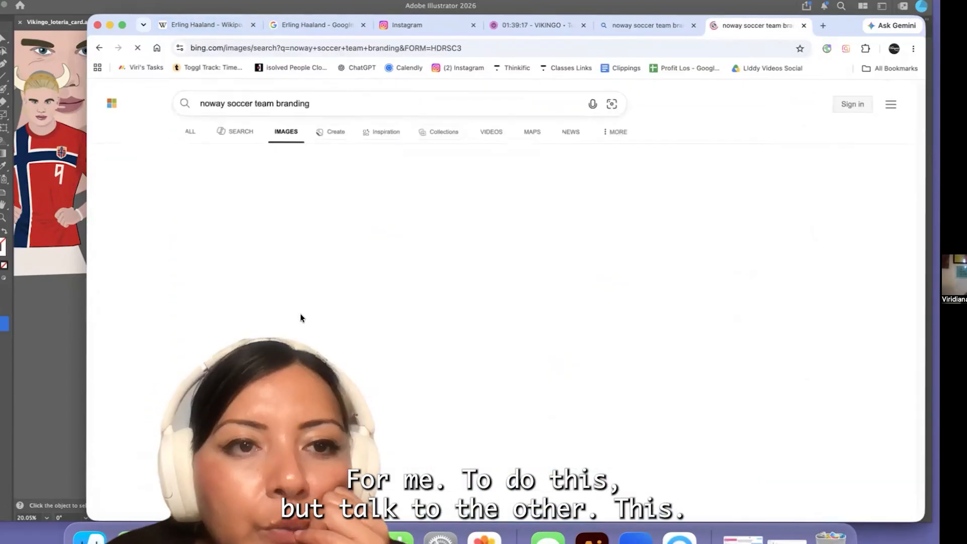
{"action": "scroll", "coordinate": [578, 318], "scroll_direction": "down", "scroll_amount": 5}
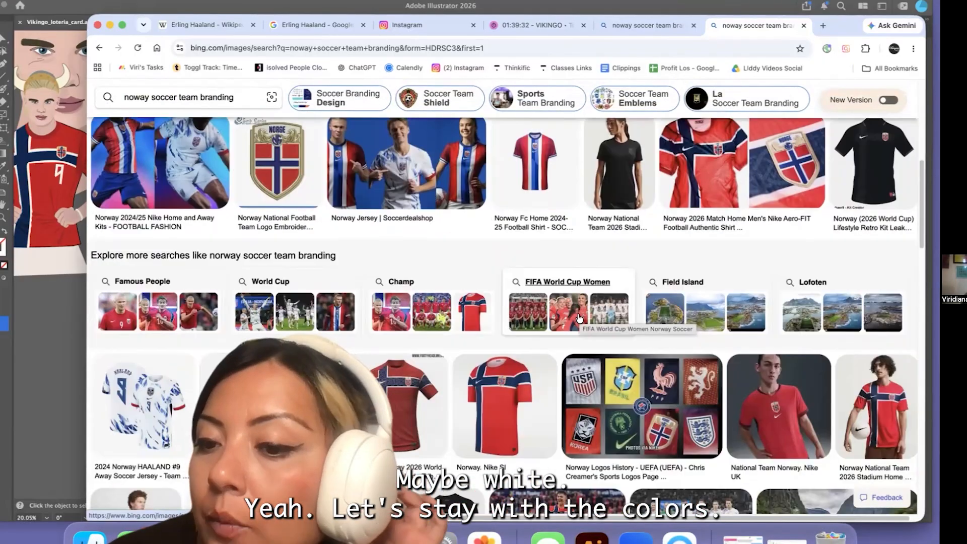
{"action": "scroll", "coordinate": [579, 318], "scroll_direction": "down", "scroll_amount": 4}
{"action": "key", "text": "super+Tab"}
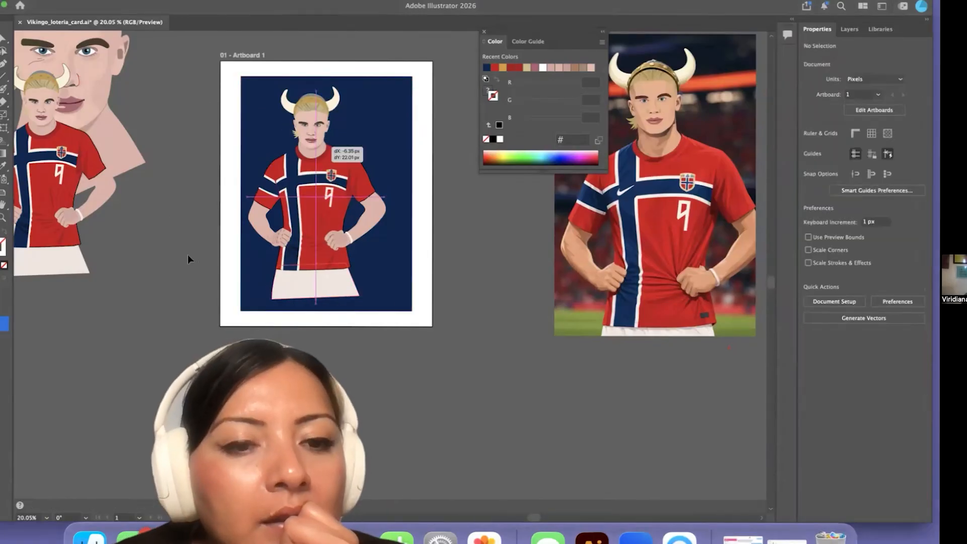
Move the figure off the artboard's lower corner, widen the navy rectangle to about 976 px and centre it on the artboard
{"action": "left_click_drag", "start_coordinate": [315, 217], "coordinate": [204, 353]}
{"action": "left_click", "coordinate": [332, 262]}
{"action": "left_click_drag", "start_coordinate": [419, 195], "coordinate": [433, 195]}
{"action": "left_click_drag", "start_coordinate": [241, 194], "coordinate": [232, 194]}
{"action": "left_click", "coordinate": [846, 239]}
{"action": "left_click", "coordinate": [894, 239]}
{"action": "left_click_drag", "start_coordinate": [326, 76], "coordinate": [326, 193]}
{"action": "scroll", "coordinate": [366, 346], "scroll_direction": "down", "scroll_amount": 10}
{"action": "key", "text": "super+z"}
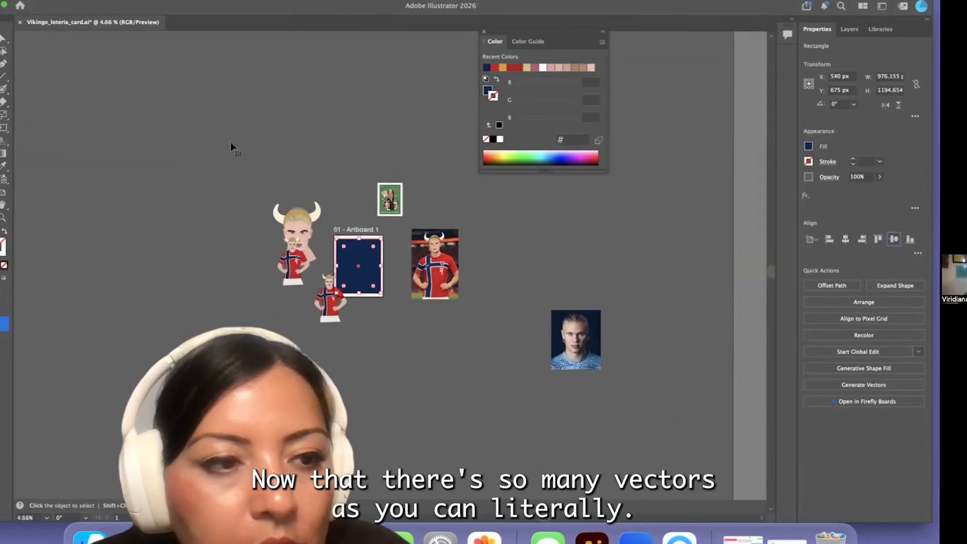
Set the navy rectangle's width to 1080 px and its height to 1350 px
{"action": "left_click_drag", "start_coordinate": [252, 6], "coordinate": [197, 55]}
{"action": "double_click", "coordinate": [836, 125]}
{"action": "type", "text": "1080"}
{"action": "double_click", "coordinate": [835, 139]}
{"action": "type", "text": "1350"}
{"action": "key", "text": "Return"}
Scale the navy rectangle down proportionally to about 920 by 1149 px and centre it on the artboard
{"action": "left_click_drag", "start_coordinate": [282, 55], "coordinate": [420, 42]}
{"action": "left_click_drag", "start_coordinate": [416, 271], "coordinate": [424, 280]}
{"action": "left_click_drag", "start_coordinate": [353, 41], "coordinate": [320, 6]}
{"action": "left_click", "coordinate": [819, 260]}
{"action": "left_click", "coordinate": [867, 260]}
Draw an ellipse around the off-artboard figure and adjust its sides until it measures about 922 by 1109 px
{"action": "scroll", "coordinate": [329, 290], "scroll_direction": "up", "scroll_amount": 8}
{"action": "key", "text": "super+a"}
{"action": "mouse_move", "coordinate": [3, 90]}
{"action": "left_mouse_down"}
{"action": "mouse_move", "coordinate": [50, 104]}
{"action": "mouse_move", "coordinate": [51, 117]}
{"action": "left_mouse_up"}
{"action": "key", "text": "super+shift+a"}
{"action": "left_click_drag", "start_coordinate": [268, 286], "coordinate": [365, 382]}
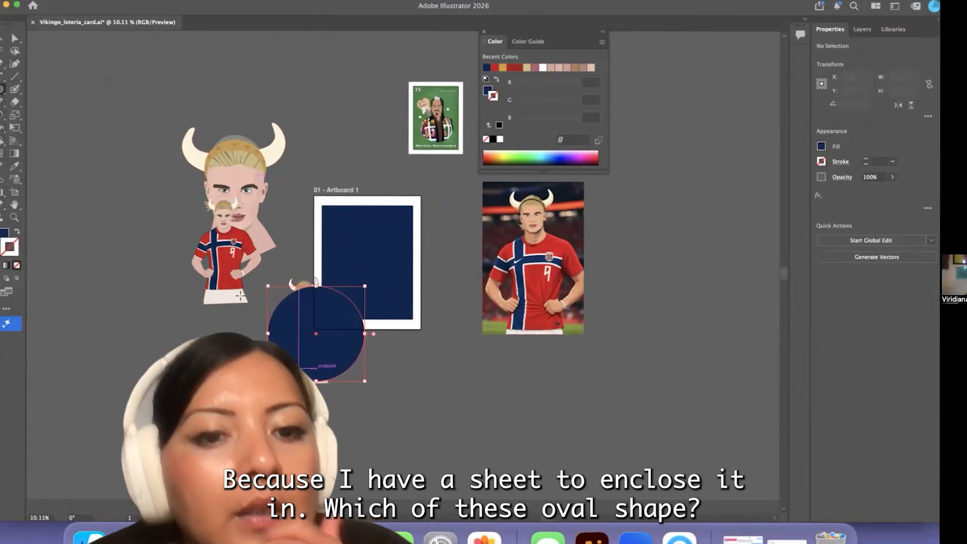
{"action": "left_click_drag", "start_coordinate": [333, 342], "coordinate": [317, 339]}
{"action": "left_click_drag", "start_coordinate": [304, 270], "coordinate": [304, 258]}
{"action": "left_click_drag", "start_coordinate": [304, 366], "coordinate": [305, 368]}
{"action": "left_click_drag", "start_coordinate": [353, 313], "coordinate": [351, 313]}
{"action": "left_click_drag", "start_coordinate": [256, 313], "coordinate": [260, 313]}
Try to crop the figure inside the ellipse with a clipping mask, adjusting the artwork's position within it
{"action": "left_click", "coordinate": [257, 343]}
{"action": "left_click", "coordinate": [107, 1]}
{"action": "mouse_move", "coordinate": [325, 389]}
{"action": "left_mouse_down"}
{"action": "mouse_move", "coordinate": [294, 347]}
{"action": "mouse_move", "coordinate": [368, 289]}
{"action": "mouse_move", "coordinate": [314, 399]}
{"action": "left_mouse_up"}
{"action": "mouse_move", "coordinate": [131, 452]}
{"action": "left_click", "coordinate": [243, 453]}
{"action": "scroll", "coordinate": [315, 404], "scroll_direction": "up", "scroll_amount": 5}
{"action": "double_click", "coordinate": [383, 359]}
{"action": "left_click_drag", "start_coordinate": [383, 359], "coordinate": [382, 374]}
{"action": "double_click", "coordinate": [493, 389]}
{"action": "scroll", "coordinate": [493, 389], "scroll_direction": "down", "scroll_amount": 3}
{"action": "scroll", "coordinate": [197, 230], "scroll_direction": "down", "scroll_amount": 3}
Release the clipping mask, move the ellipse away from the figure and fill it with the sampled skin tone
{"action": "left_click", "coordinate": [107, 1]}
{"action": "left_click", "coordinate": [324, 432]}
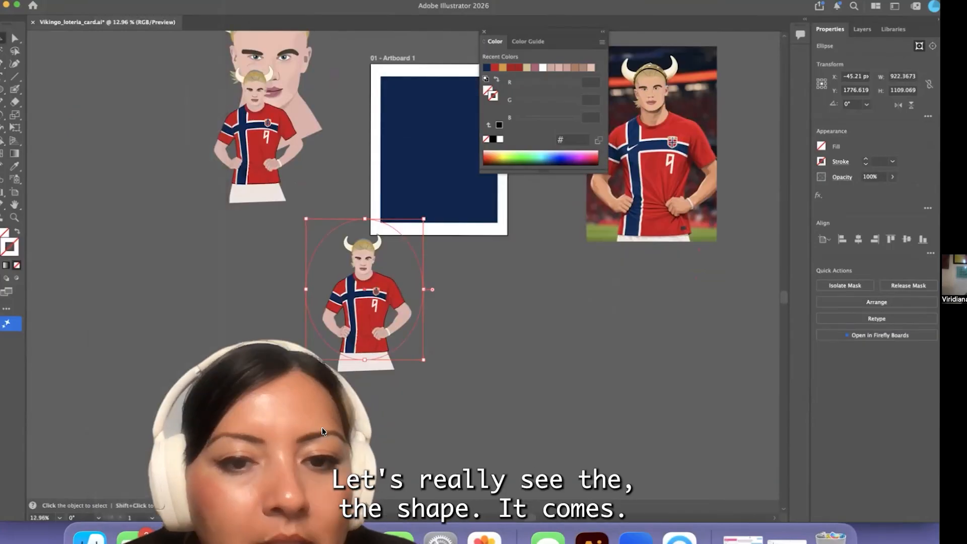
{"action": "left_click", "coordinate": [396, 230]}
{"action": "left_click_drag", "start_coordinate": [396, 229], "coordinate": [227, 247]}
{"action": "key", "text": "i"}
{"action": "left_click", "coordinate": [302, 119]}
Duplicate the figure beside itself and unite the original's shapes into a single black silhouette
{"action": "key", "text": "v"}
{"action": "left_click", "coordinate": [374, 299]}
{"action": "left_click_drag", "start_coordinate": [374, 298], "coordinate": [529, 311]}
{"action": "left_click", "coordinate": [377, 303]}
{"action": "left_click", "coordinate": [107, 1]}
{"action": "left_click", "coordinate": [149, 9]}
{"action": "left_click", "coordinate": [823, 299]}
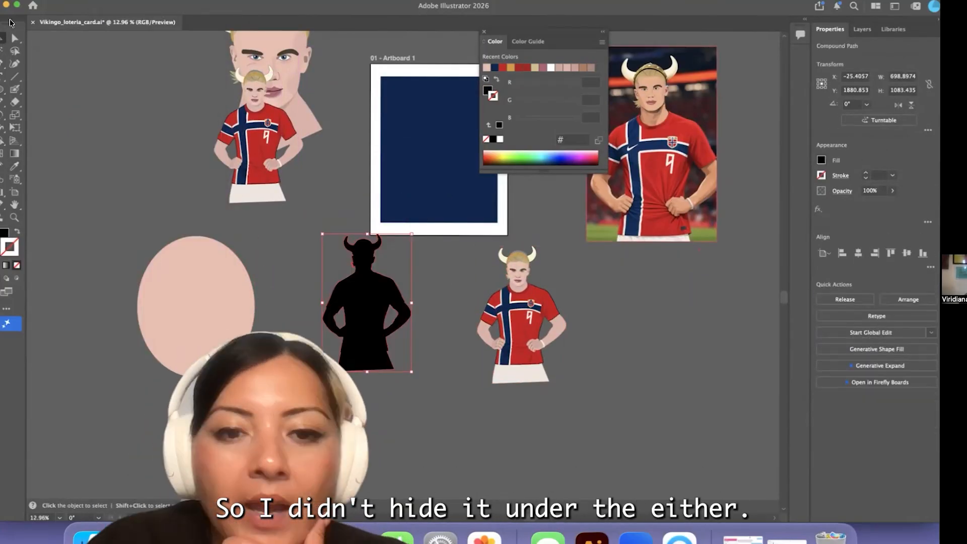
Offset the silhouette's path by 30 px with round joins and fill the enlarged silhouette with white
{"action": "left_click", "coordinate": [106, 1]}
{"action": "mouse_move", "coordinate": [111, 335]}
{"action": "left_click", "coordinate": [247, 379]}
{"action": "type", "text": "30"}
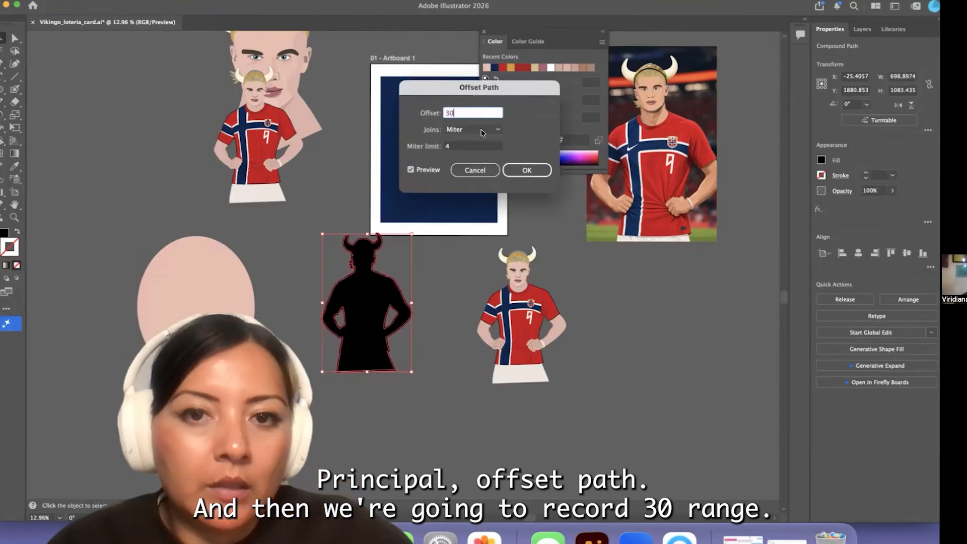
{"action": "left_click", "coordinate": [476, 132]}
{"action": "left_click", "coordinate": [466, 154]}
{"action": "key", "text": "Return"}
{"action": "left_click", "coordinate": [14, 167]}
{"action": "left_click", "coordinate": [375, 151]}
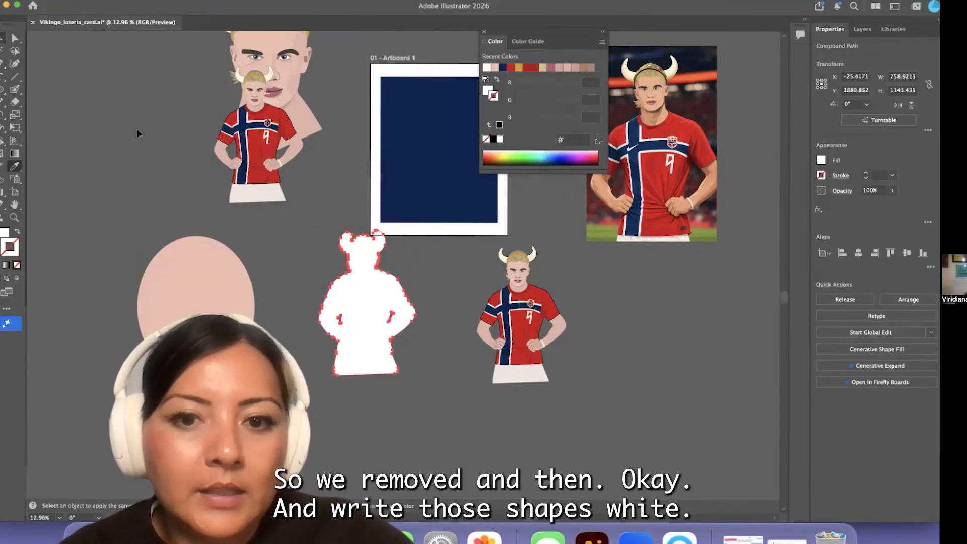
Place the figure copy over the white silhouette and group the two
{"action": "left_click", "coordinate": [2, 38]}
{"action": "scroll", "coordinate": [478, 328], "scroll_direction": "right", "scroll_amount": 2}
{"action": "left_click", "coordinate": [479, 329]}
{"action": "left_click_drag", "start_coordinate": [416, 394], "coordinate": [297, 282]}
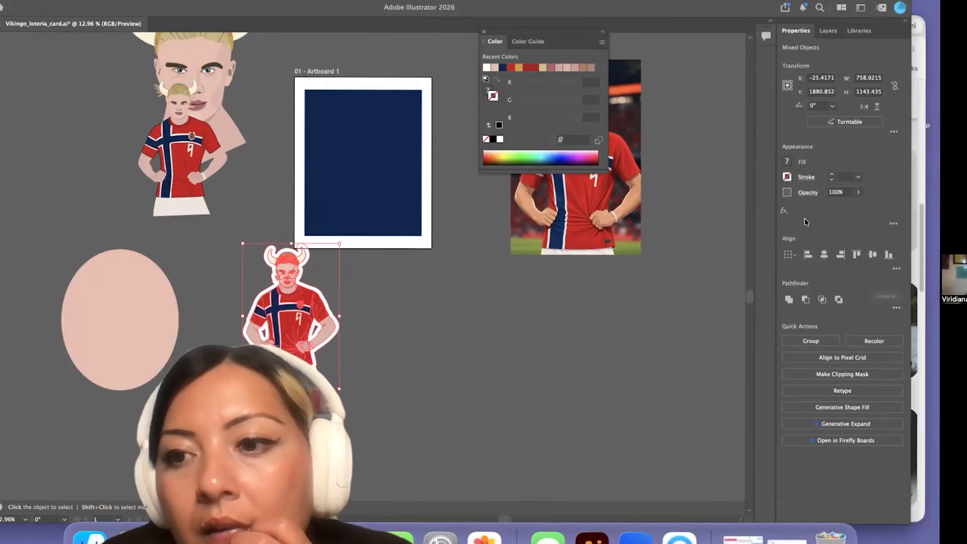
{"action": "key", "text": "super+g"}
{"action": "mouse_move", "coordinate": [366, 329]}
{"action": "left_mouse_down"}
{"action": "mouse_move", "coordinate": [444, 219]}
{"action": "mouse_move", "coordinate": [441, 202]}
{"action": "mouse_move", "coordinate": [376, 328]}
{"action": "left_mouse_up"}
Ungroup the figure from its white silhouette, move it aside and place another copy of it nearby
{"action": "left_click", "coordinate": [316, 180]}
{"action": "scroll", "coordinate": [316, 180], "scroll_direction": "up", "scroll_amount": 3}
{"action": "scroll", "coordinate": [566, 386], "scroll_direction": "down", "scroll_amount": 1}
{"action": "left_click", "coordinate": [114, 1]}
{"action": "left_click", "coordinate": [129, 75]}
{"action": "left_click", "coordinate": [277, 262]}
{"action": "left_click_drag", "start_coordinate": [334, 292], "coordinate": [465, 306]}
{"action": "key", "text": "super+v"}
{"action": "left_click", "coordinate": [474, 348]}
Offset the selected figure copy's paths by 15 px and unite the result into one silhouette
{"action": "left_click", "coordinate": [113, 1]}
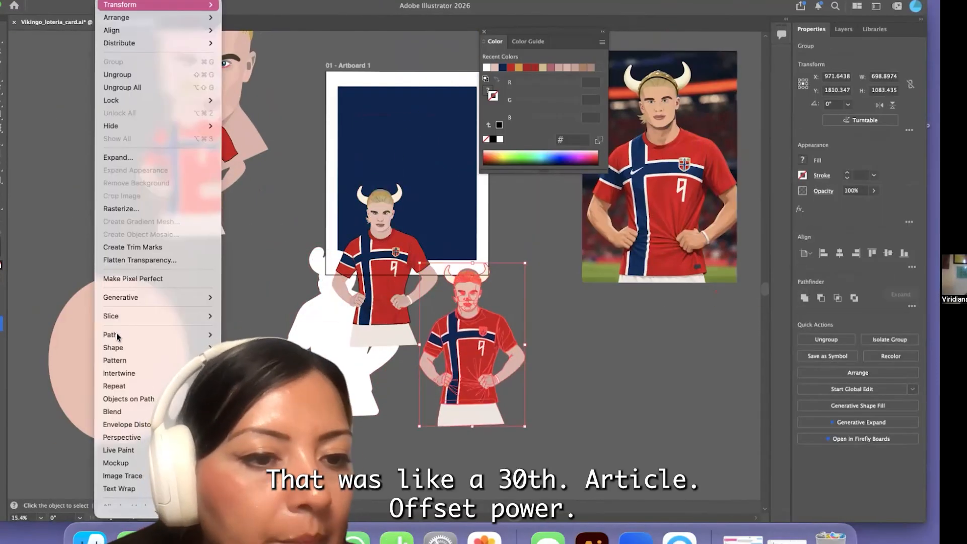
{"action": "mouse_move", "coordinate": [151, 335]}
{"action": "left_click", "coordinate": [252, 382]}
{"action": "type", "text": "15"}
{"action": "key", "text": "Return"}
{"action": "left_click", "coordinate": [804, 298]}
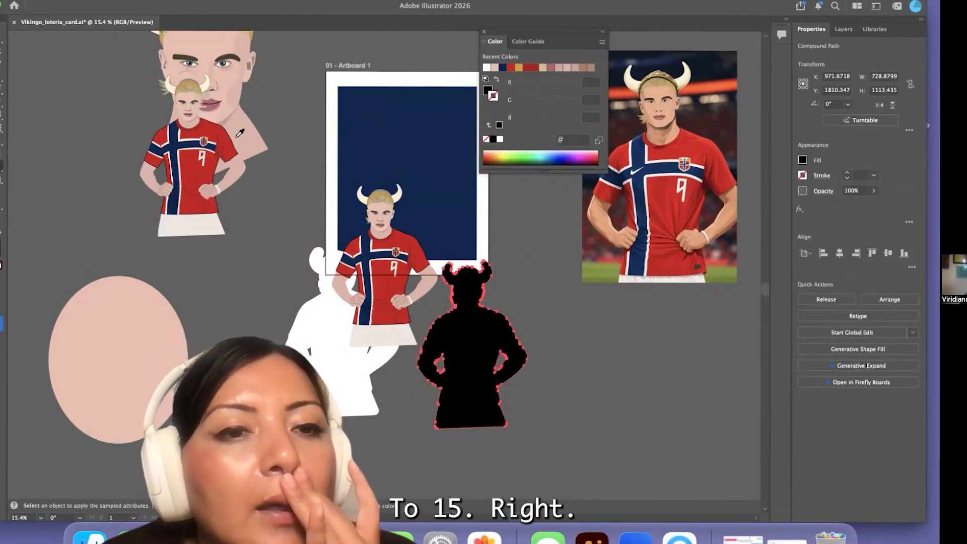
Fill the smaller silhouette with sampled gold and move it onto the white silhouette
{"action": "left_click", "coordinate": [368, 256]}
{"action": "scroll", "coordinate": [403, 257], "scroll_direction": "up", "scroll_amount": 5}
{"action": "left_click", "coordinate": [375, 246]}
{"action": "left_click_drag", "start_coordinate": [323, 6], "coordinate": [412, 6]}
{"action": "key", "text": "v"}
{"action": "left_click_drag", "start_coordinate": [560, 362], "coordinate": [344, 339]}
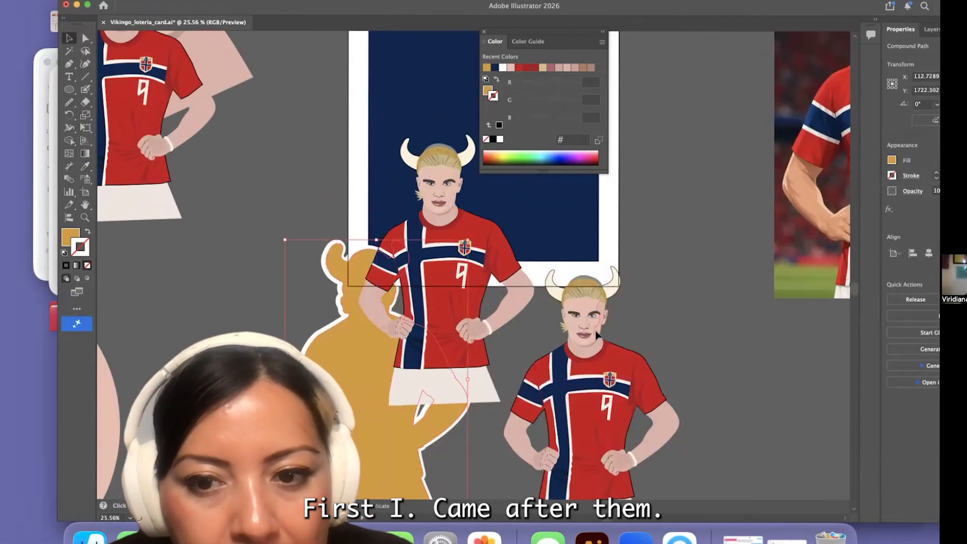
Move the figure onto the gold and white silhouettes and align the stacked pieces with each other
{"action": "scroll", "coordinate": [585, 328], "scroll_direction": "down", "scroll_amount": 5}
{"action": "double_click", "coordinate": [587, 363]}
{"action": "double_click", "coordinate": [537, 368]}
{"action": "scroll", "coordinate": [489, 355], "scroll_direction": "up", "scroll_amount": 5}
{"action": "left_click", "coordinate": [391, 305]}
{"action": "scroll", "coordinate": [378, 334], "scroll_direction": "down", "scroll_amount": 8}
{"action": "left_click_drag", "start_coordinate": [453, 263], "coordinate": [417, 318]}
{"action": "left_click_drag", "start_coordinate": [466, 423], "coordinate": [348, 322]}
{"action": "left_click_drag", "start_coordinate": [412, 6], "coordinate": [316, 6]}
{"action": "left_click", "coordinate": [809, 253]}
{"action": "left_click", "coordinate": [373, 297]}
{"action": "scroll", "coordinate": [322, 297], "scroll_direction": "up", "scroll_amount": 8}
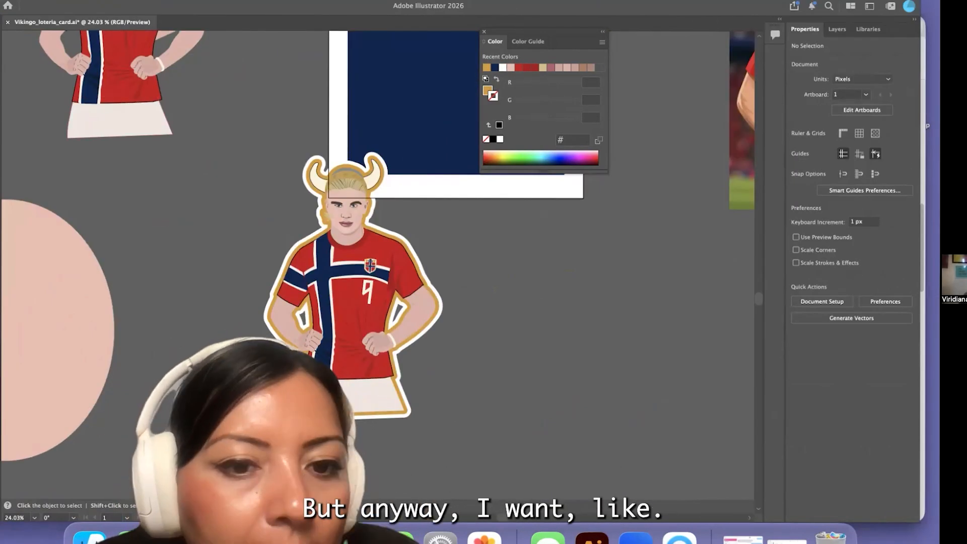
Recolour the gold inner outline around the figure with navy sampled from the artwork
{"action": "left_click", "coordinate": [325, 355]}
{"action": "key", "text": "i"}
{"action": "left_click", "coordinate": [412, 280]}
{"action": "scroll", "coordinate": [453, 282], "scroll_direction": "down", "scroll_amount": 3}
Fill the artboard's background rectangle with gold sampled from the helmet
{"action": "left_click", "coordinate": [11, 38]}
{"action": "left_click", "coordinate": [285, 202]}
{"action": "scroll", "coordinate": [285, 202], "scroll_direction": "down", "scroll_amount": 8}
{"action": "left_click", "coordinate": [376, 156]}
{"action": "key", "text": "i"}
{"action": "scroll", "coordinate": [344, 242], "scroll_direction": "up", "scroll_amount": 7}
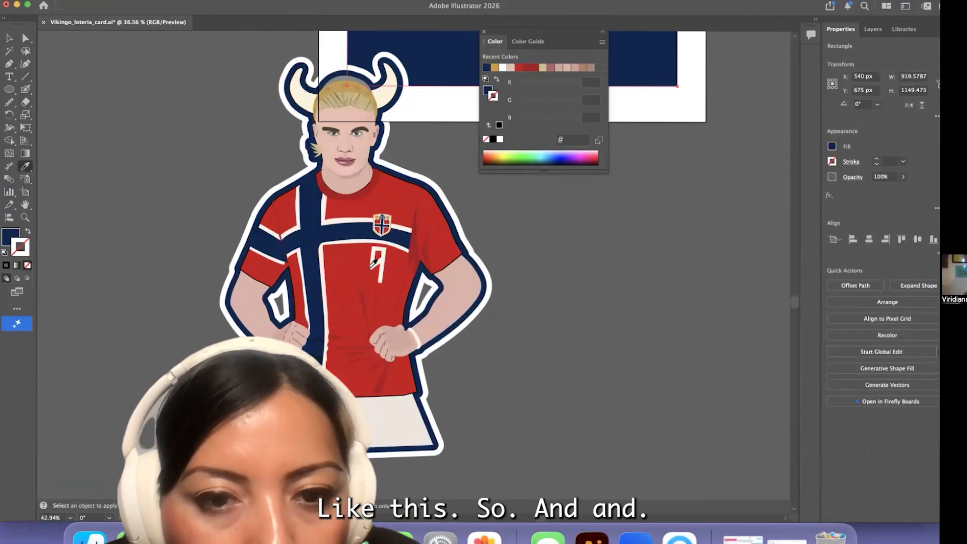
{"action": "left_click", "coordinate": [347, 94]}
Move the outlined figure onto the artboard and position it in the middle of the background rectangle
{"action": "scroll", "coordinate": [270, 174], "scroll_direction": "down", "scroll_amount": 6}
{"action": "left_click_drag", "start_coordinate": [272, 248], "coordinate": [310, 164]}
{"action": "scroll", "coordinate": [346, 193], "scroll_direction": "up", "scroll_amount": 3}
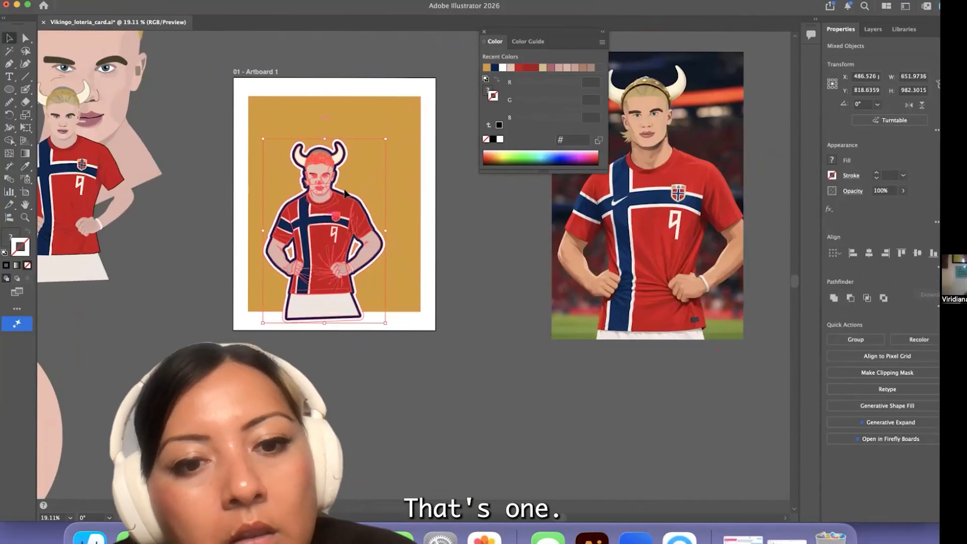
{"action": "scroll", "coordinate": [351, 348], "scroll_direction": "down", "scroll_amount": 2}
{"action": "scroll", "coordinate": [328, 298], "scroll_direction": "up", "scroll_amount": 3}
{"action": "scroll", "coordinate": [350, 306], "scroll_direction": "up", "scroll_amount": 6}
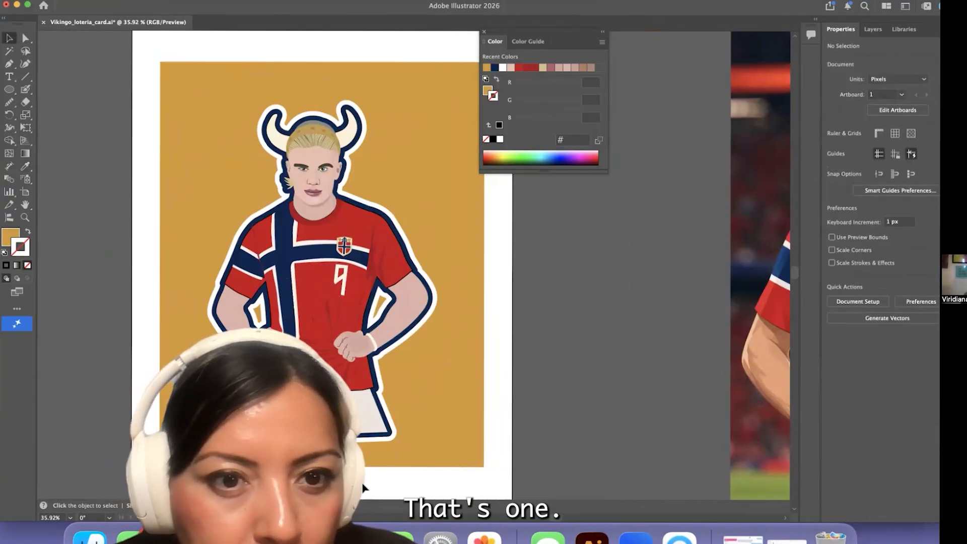
Change the background rectangle's fill from gold to the navy of the inner outline
{"action": "scroll", "coordinate": [364, 489], "scroll_direction": "down", "scroll_amount": 4}
{"action": "left_click", "coordinate": [376, 467]}
{"action": "key", "text": "i"}
{"action": "left_click", "coordinate": [323, 348]}
Recolour the white outer outline around the figure with the sampled helmet gold
{"action": "key", "text": "a"}
{"action": "scroll", "coordinate": [262, 346], "scroll_direction": "up", "scroll_amount": 6}
{"action": "left_click", "coordinate": [353, 287]}
{"action": "key", "text": "i"}
{"action": "left_click", "coordinate": [450, 164]}
{"action": "scroll", "coordinate": [504, 292], "scroll_direction": "down", "scroll_amount": 5}
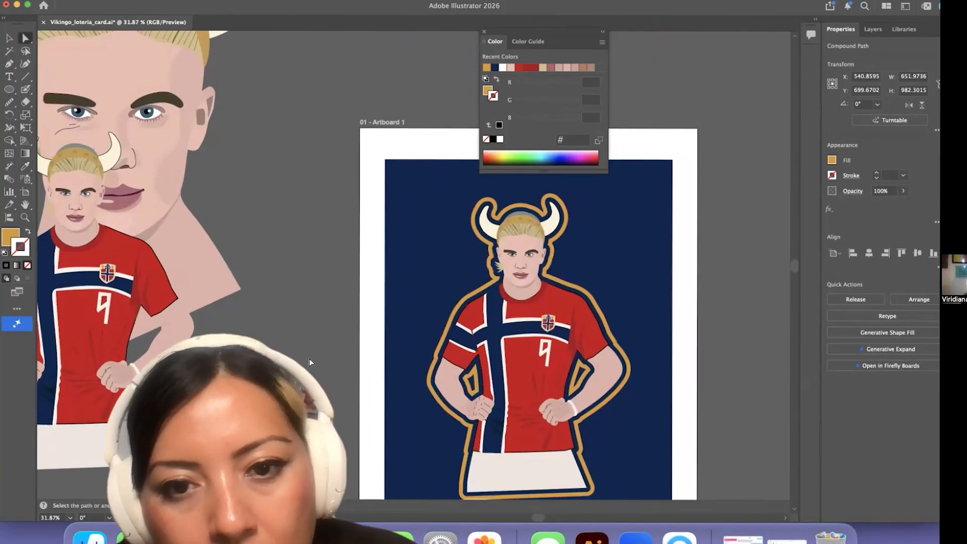
Try an off-white fill on the outline around the figure
{"action": "left_click", "coordinate": [311, 363]}
{"action": "left_click", "coordinate": [565, 348]}
{"action": "key", "text": "i"}
{"action": "left_click", "coordinate": [588, 393]}
{"action": "scroll", "coordinate": [200, 217], "scroll_direction": "down", "scroll_amount": 3}
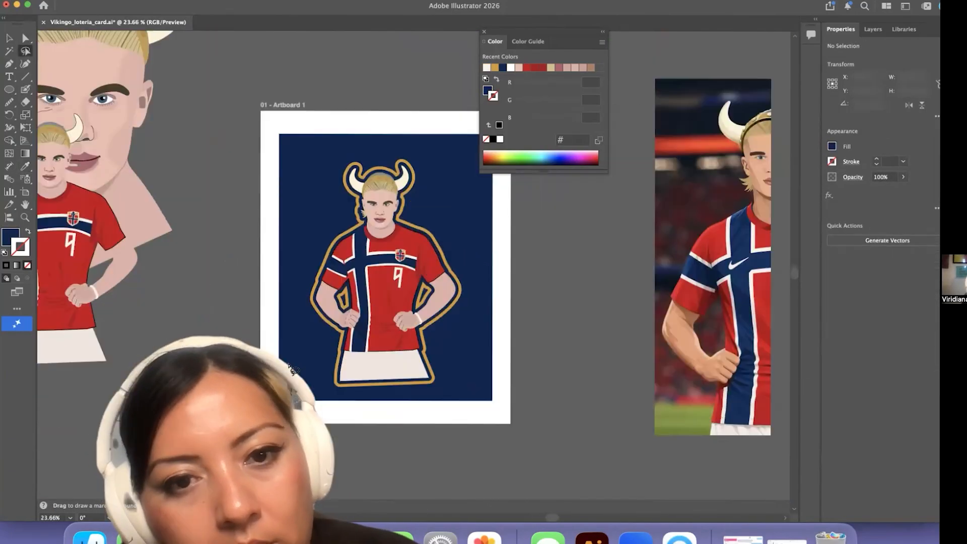
Try different colours for the drop shadow of the figure group on the navy background
{"action": "left_click", "coordinate": [375, 272]}
{"action": "left_click_drag", "start_coordinate": [595, 6], "coordinate": [514, 7]}
{"action": "left_click", "coordinate": [751, 210]}
{"action": "left_click", "coordinate": [718, 318]}
{"action": "scroll", "coordinate": [350, 190], "scroll_direction": "down", "scroll_amount": 4}
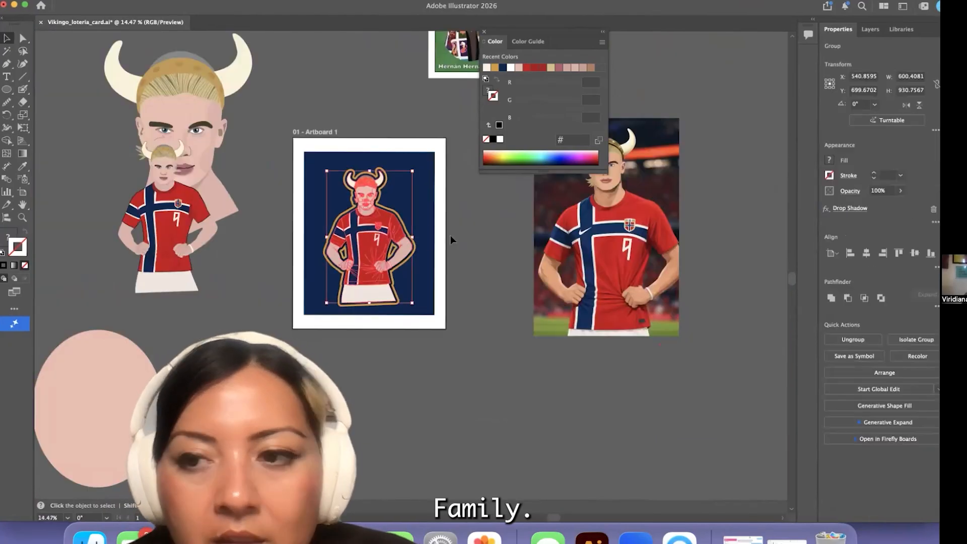
{"action": "left_click", "coordinate": [857, 208]}
{"action": "left_click", "coordinate": [642, 261]}
{"action": "left_click", "coordinate": [260, 233]}
{"action": "left_click", "coordinate": [510, 234]}
{"action": "left_click", "coordinate": [642, 260]}
{"action": "left_click", "coordinate": [266, 367]}
{"action": "left_click", "coordinate": [514, 234]}
{"action": "left_click", "coordinate": [703, 285]}
{"action": "left_click", "coordinate": [452, 403]}
Try moving the figure group off its gold outline
{"action": "scroll", "coordinate": [451, 404], "scroll_direction": "up", "scroll_amount": 5}
{"action": "scroll", "coordinate": [452, 404], "scroll_direction": "down", "scroll_amount": 5}
{"action": "left_click_drag", "start_coordinate": [383, 257], "coordinate": [354, 388]}
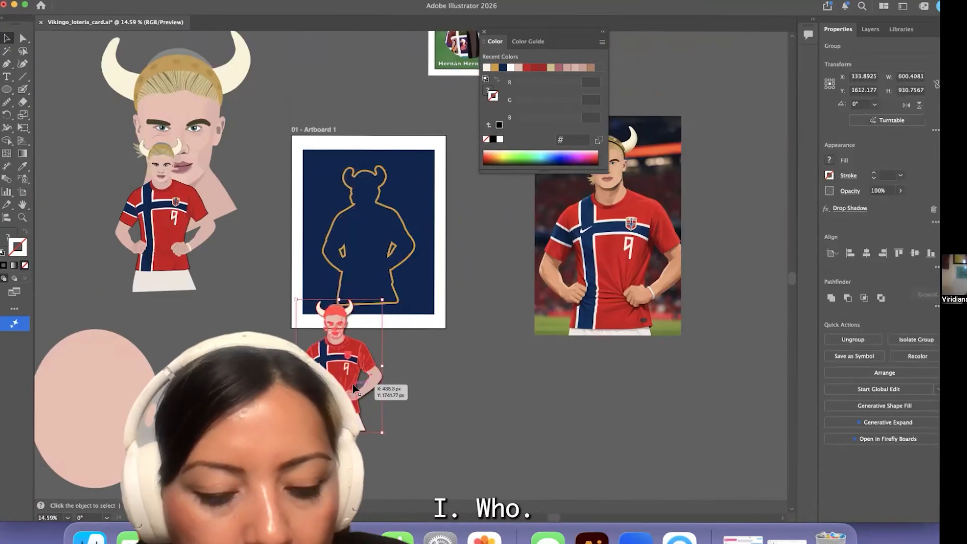
{"action": "key", "text": "super+z"}
Remove the drop shadow effect from the figure group
{"action": "scroll", "coordinate": [348, 276], "scroll_direction": "up", "scroll_amount": 4}
{"action": "left_click_drag", "start_coordinate": [673, 8], "coordinate": [591, 10]}
{"action": "left_click", "coordinate": [851, 210]}
{"action": "scroll", "coordinate": [232, 236], "scroll_direction": "up", "scroll_amount": 4}
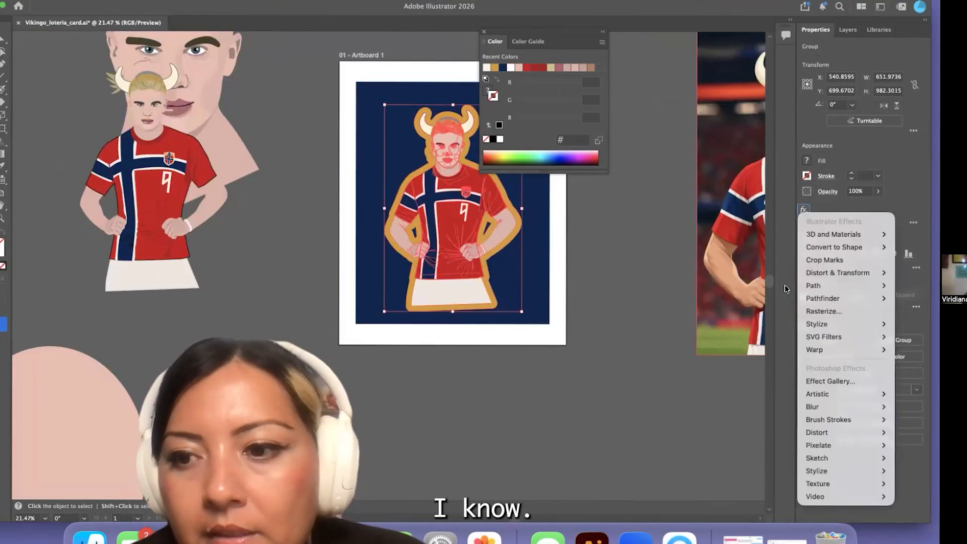
{"action": "left_click", "coordinate": [745, 318]}
{"action": "left_click", "coordinate": [702, 295]}
Place the pink ellipse over the figure on the artboard and bring it in front of all artwork
{"action": "left_click", "coordinate": [179, 394]}
{"action": "left_click_drag", "start_coordinate": [179, 394], "coordinate": [414, 224]}
{"action": "left_click", "coordinate": [107, 1]}
{"action": "left_click", "coordinate": [252, 4]}
{"action": "key", "text": "super+z"}
{"action": "left_click", "coordinate": [107, 1]}
{"action": "left_click", "coordinate": [252, 18]}
{"action": "scroll", "coordinate": [449, 275], "scroll_direction": "up", "scroll_amount": 1}
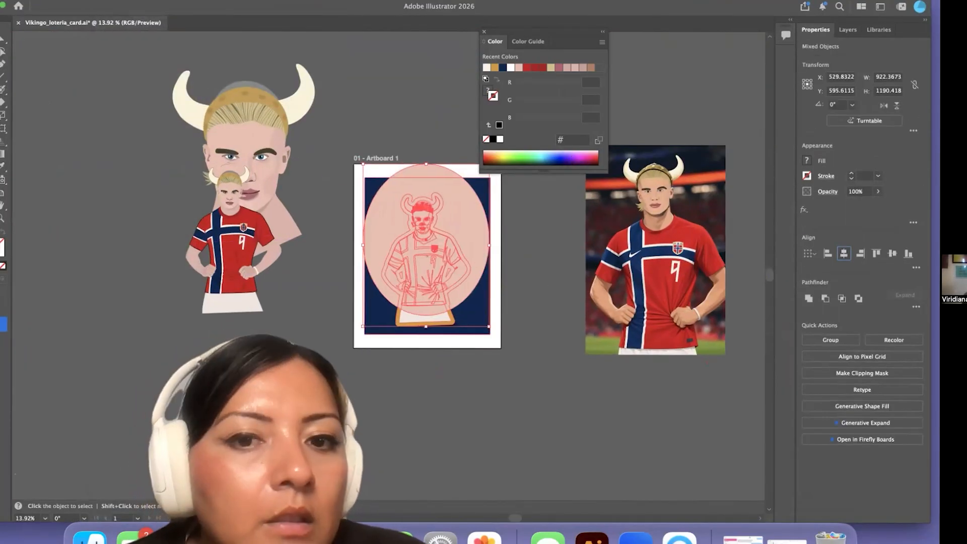
Try clipping the outlined figure with the pink ellipse as a clipping mask
{"action": "left_click", "coordinate": [106, 1]}
{"action": "left_click", "coordinate": [244, 454]}
{"action": "left_click_drag", "start_coordinate": [457, 279], "coordinate": [457, 286]}
{"action": "left_click", "coordinate": [437, 381]}
{"action": "scroll", "coordinate": [437, 381], "scroll_direction": "up", "scroll_amount": 9}
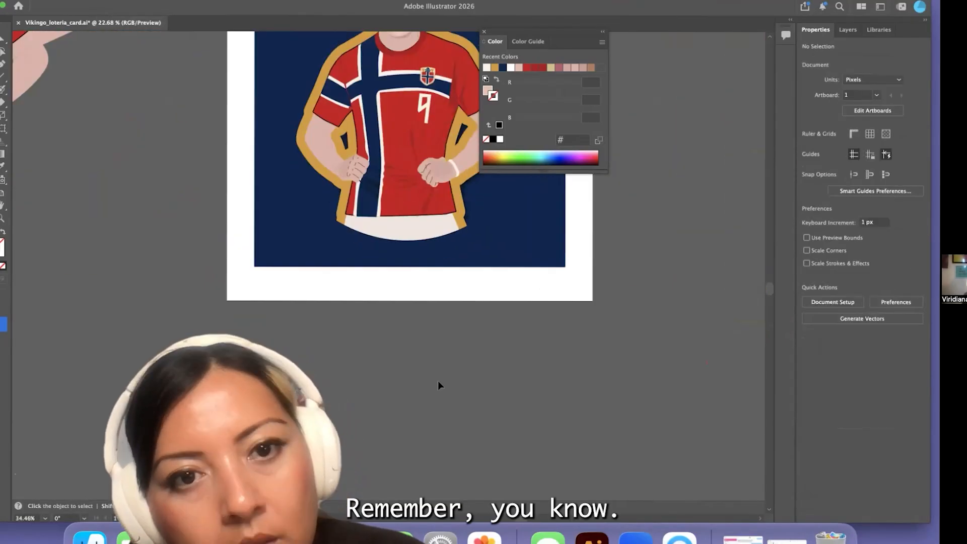
{"action": "scroll", "coordinate": [438, 381], "scroll_direction": "up", "scroll_amount": 5}
{"action": "scroll", "coordinate": [285, 235], "scroll_direction": "up", "scroll_amount": 4}
{"action": "left_click", "coordinate": [295, 316]}
{"action": "key", "text": "super+z"}
{"action": "key", "text": "super+z"}
Lock the background rectangle and move the outlined figure off the artboard beside the reference photo
{"action": "scroll", "coordinate": [437, 302], "scroll_direction": "down", "scroll_amount": 8}
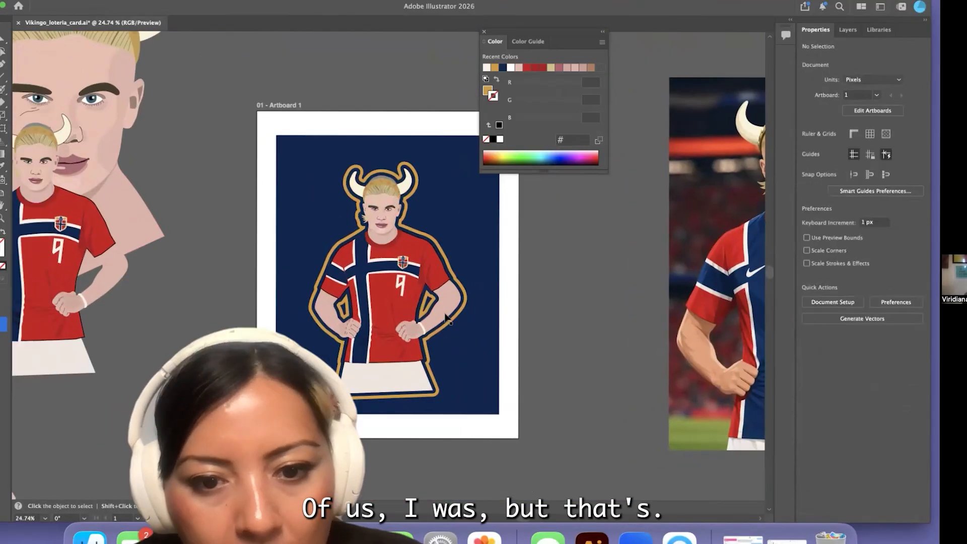
{"action": "left_click", "coordinate": [385, 313]}
{"action": "left_click_drag", "start_coordinate": [464, 398], "coordinate": [459, 403]}
{"action": "scroll", "coordinate": [410, 303], "scroll_direction": "down", "scroll_amount": 4}
{"action": "left_click", "coordinate": [459, 274]}
{"action": "left_click", "coordinate": [106, 1]}
{"action": "left_click", "coordinate": [248, 101]}
{"action": "left_click_drag", "start_coordinate": [335, 255], "coordinate": [351, 277]}
{"action": "left_click", "coordinate": [352, 233]}
{"action": "left_click", "coordinate": [107, 1]}
{"action": "left_click", "coordinate": [249, 102]}
{"action": "left_click_drag", "start_coordinate": [325, 194], "coordinate": [456, 378]}
{"action": "left_click_drag", "start_coordinate": [395, 292], "coordinate": [537, 361]}
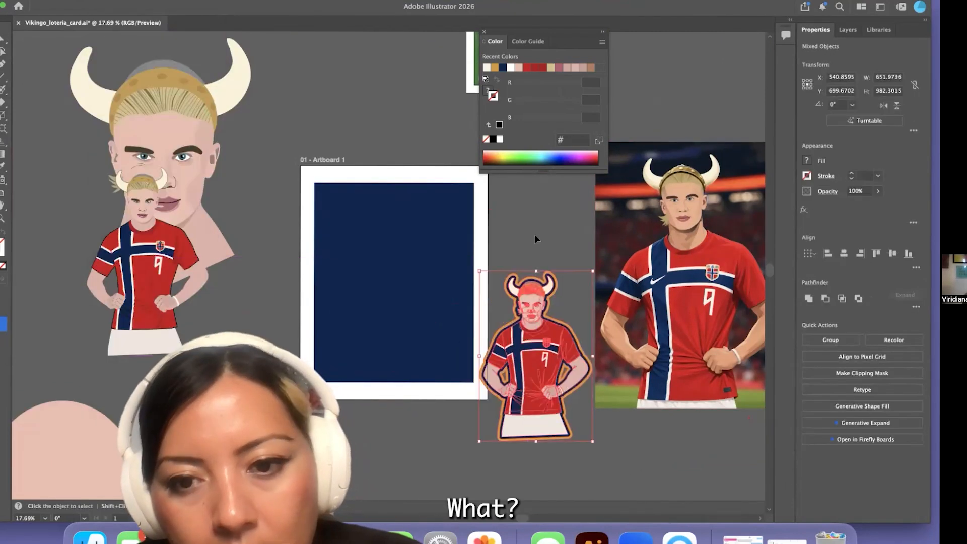
Paste the silhouette shape onto the navy background and fill it with the sampled jersey red
{"action": "key", "text": "super+v"}
{"action": "left_click", "coordinate": [176, 228]}
{"action": "key", "text": "v"}
Group the outlined figure and place it over the red silhouette on the artboard
{"action": "left_click_drag", "start_coordinate": [472, 268], "coordinate": [585, 429]}
{"action": "left_click", "coordinate": [107, 1]}
{"action": "left_click", "coordinate": [118, 63]}
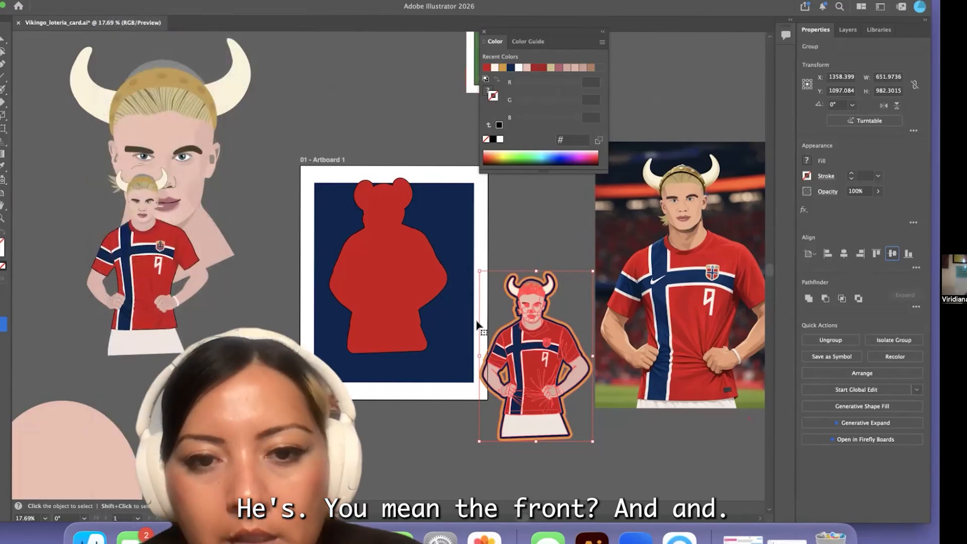
{"action": "left_click_drag", "start_coordinate": [538, 368], "coordinate": [390, 277]}
{"action": "scroll", "coordinate": [390, 277], "scroll_direction": "up", "scroll_amount": 5}
{"action": "left_click", "coordinate": [481, 227], "text": "shift"}
{"action": "scroll", "coordinate": [481, 227], "scroll_direction": "down", "scroll_amount": 5}
{"action": "left_click_drag", "start_coordinate": [463, 307], "coordinate": [462, 302]}
{"action": "left_click", "coordinate": [636, 341]}
Recolour the gold outline around the figure with white
{"action": "scroll", "coordinate": [565, 315], "scroll_direction": "up", "scroll_amount": 5}
{"action": "left_click", "coordinate": [295, 187]}
{"action": "key", "text": "a"}
{"action": "left_click", "coordinate": [115, 166]}
{"action": "scroll", "coordinate": [131, 167], "scroll_direction": "down", "scroll_amount": 2}
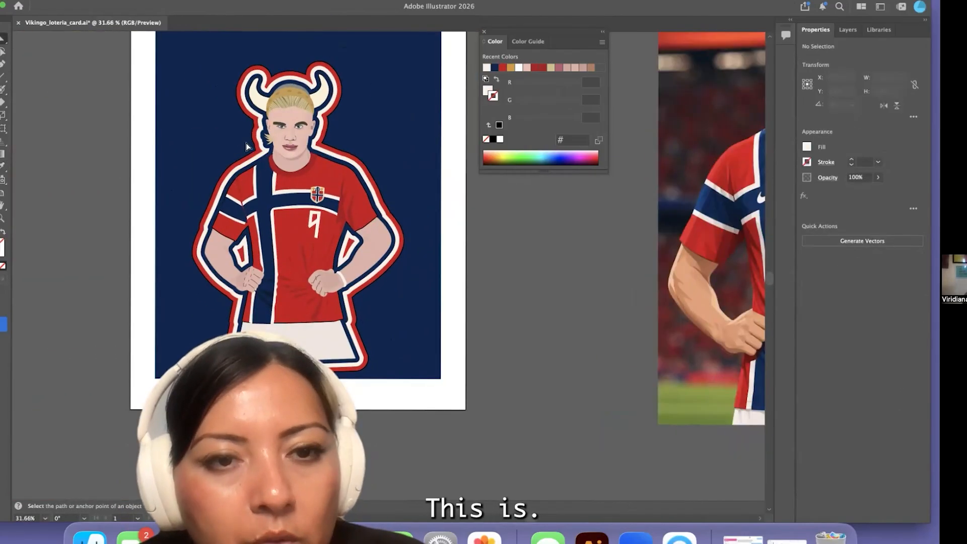
Add an unfilled, black-stroked copy of the outline shape and position it over the outlined figure
{"action": "scroll", "coordinate": [244, 144], "scroll_direction": "left", "scroll_amount": 3}
{"action": "scroll", "coordinate": [332, 78], "scroll_direction": "up", "scroll_amount": 5}
{"action": "left_click", "coordinate": [333, 80]}
{"action": "left_click", "coordinate": [746, 174]}
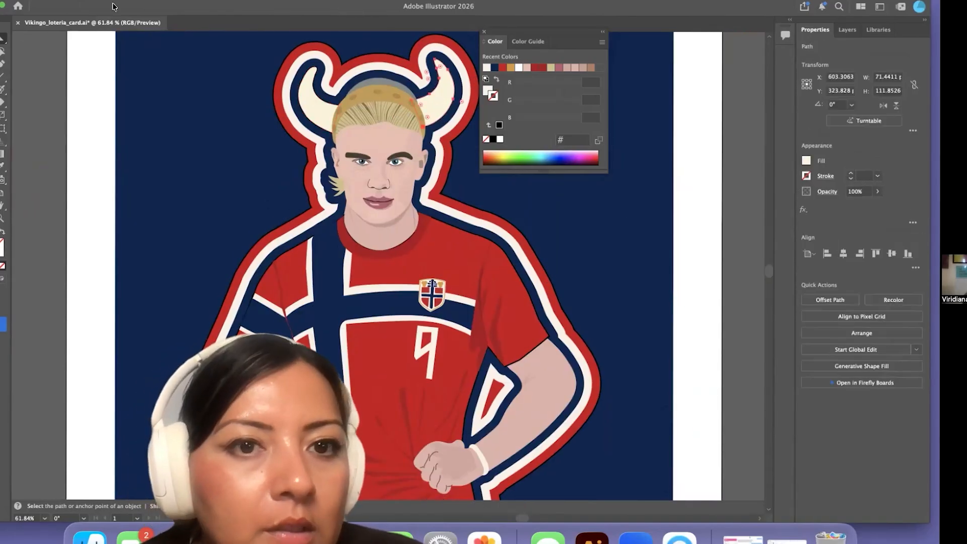
{"action": "left_click_drag", "start_coordinate": [115, 6], "coordinate": [185, 7]}
{"action": "scroll", "coordinate": [412, 233], "scroll_direction": "down", "scroll_amount": 5}
{"action": "double_click", "coordinate": [413, 233]}
{"action": "left_click", "coordinate": [200, 281]}
{"action": "double_click", "coordinate": [200, 281]}
{"action": "left_click_drag", "start_coordinate": [398, 252], "coordinate": [448, 247], "text": "alt"}
{"action": "mouse_move", "coordinate": [458, 16]}
{"action": "left_mouse_down"}
{"action": "mouse_move", "coordinate": [344, 11]}
{"action": "mouse_move", "coordinate": [409, 11]}
{"action": "left_mouse_up"}
{"action": "left_click", "coordinate": [898, 173]}
{"action": "left_click", "coordinate": [898, 172]}
{"action": "left_click_drag", "start_coordinate": [445, 130], "coordinate": [397, 139]}
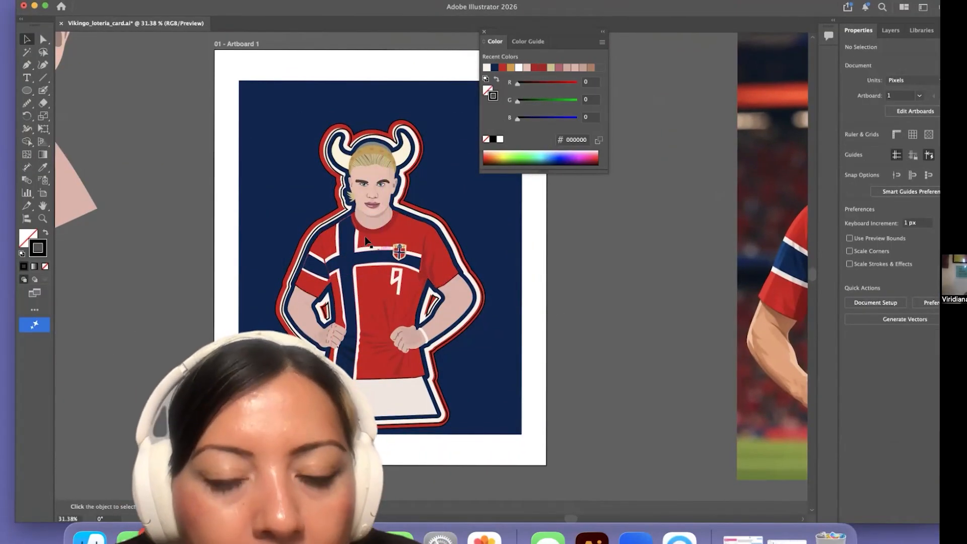
Centre the outlined figure vertically with its surrounding outline shapes
{"action": "scroll", "coordinate": [365, 242], "scroll_direction": "down", "scroll_amount": 1}
{"action": "left_click", "coordinate": [366, 243]}
{"action": "left_click_drag", "start_coordinate": [429, 7], "coordinate": [320, 8]}
{"action": "left_click", "coordinate": [828, 254]}
{"action": "left_click", "coordinate": [826, 256]}
{"action": "left_click", "coordinate": [530, 284]}
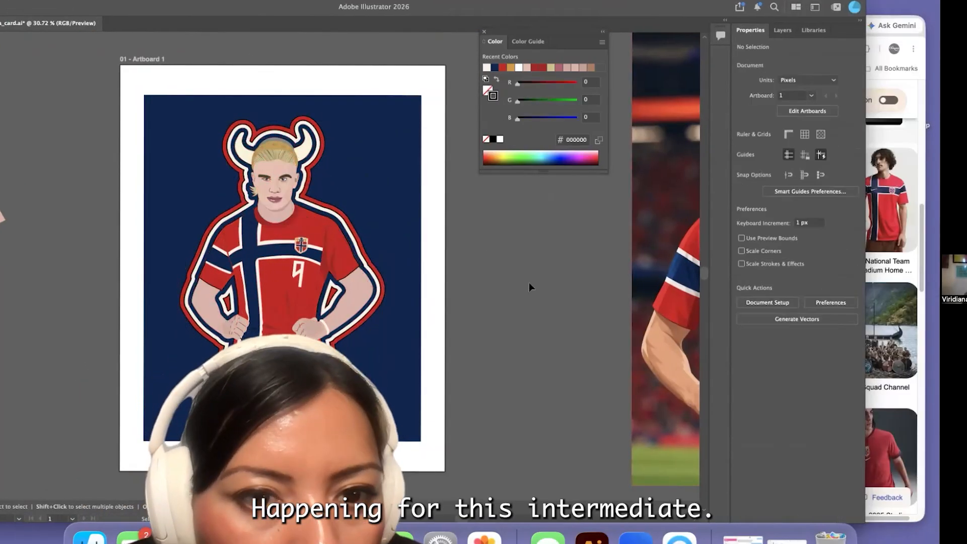
Move the black-stroked compound outline out of the figure and off the artboard
{"action": "left_click_drag", "start_coordinate": [429, 7], "coordinate": [472, 7]}
{"action": "double_click", "coordinate": [322, 349]}
{"action": "left_click_drag", "start_coordinate": [320, 260], "coordinate": [564, 306], "text": "alt"}
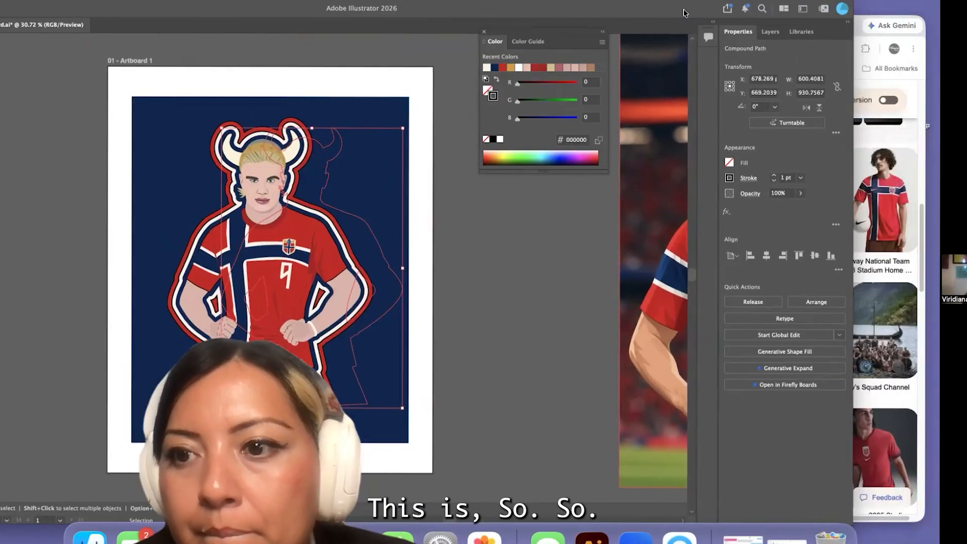
{"action": "left_click_drag", "start_coordinate": [306, 205], "coordinate": [285, 204]}
{"action": "key", "text": "super+f"}
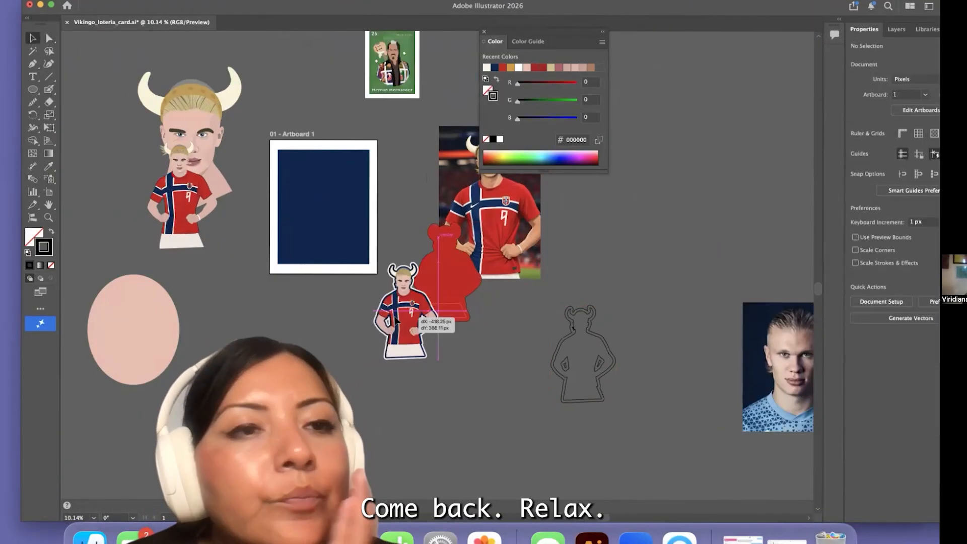
{"action": "left_click_drag", "start_coordinate": [329, 221], "coordinate": [327, 223]}
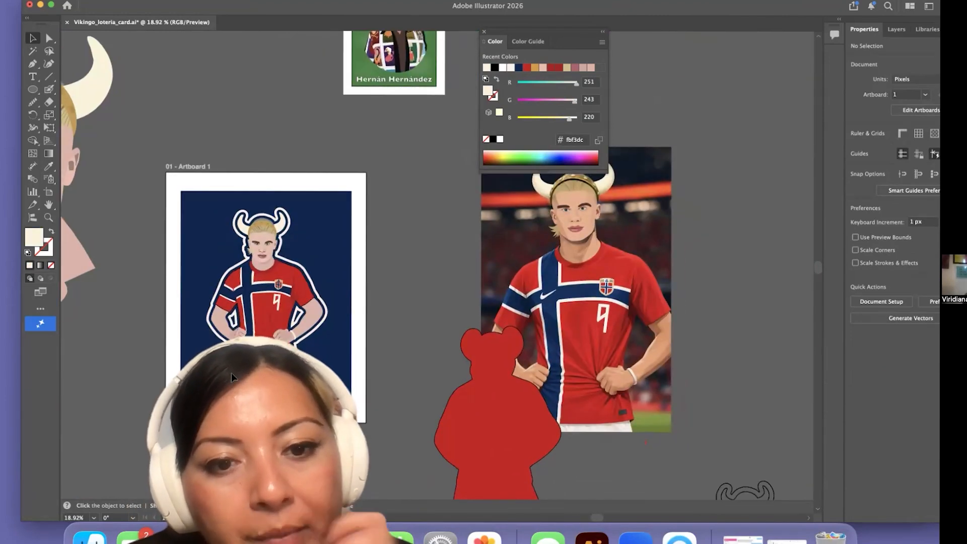
Delete the two arm-gap shapes from the black-stroked compound outline around the figure
{"action": "scroll", "coordinate": [232, 377], "scroll_direction": "down", "scroll_amount": 2}
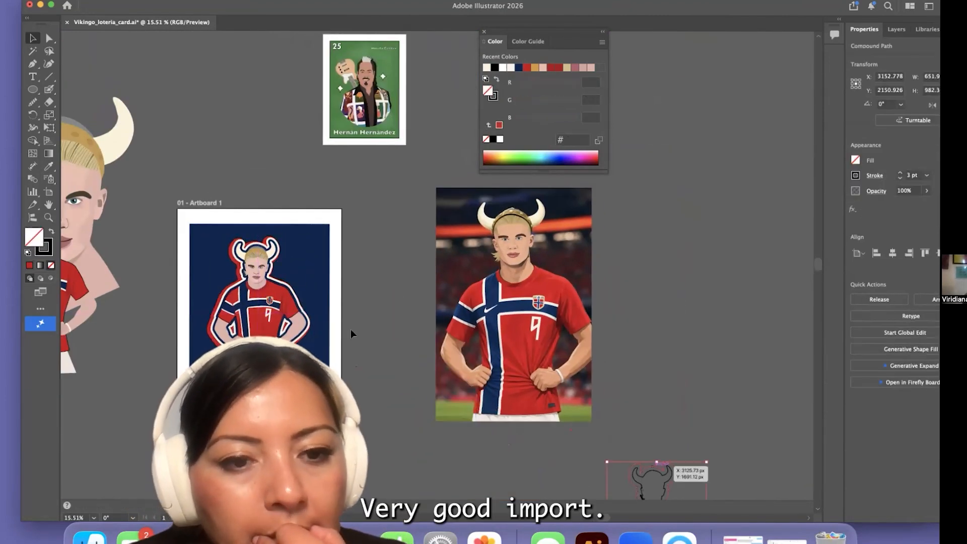
{"action": "left_click_drag", "start_coordinate": [256, 244], "coordinate": [257, 246]}
{"action": "scroll", "coordinate": [224, 348], "scroll_direction": "up", "scroll_amount": 12}
{"action": "left_click_drag", "start_coordinate": [274, 319], "coordinate": [271, 317]}
{"action": "double_click", "coordinate": [295, 202]}
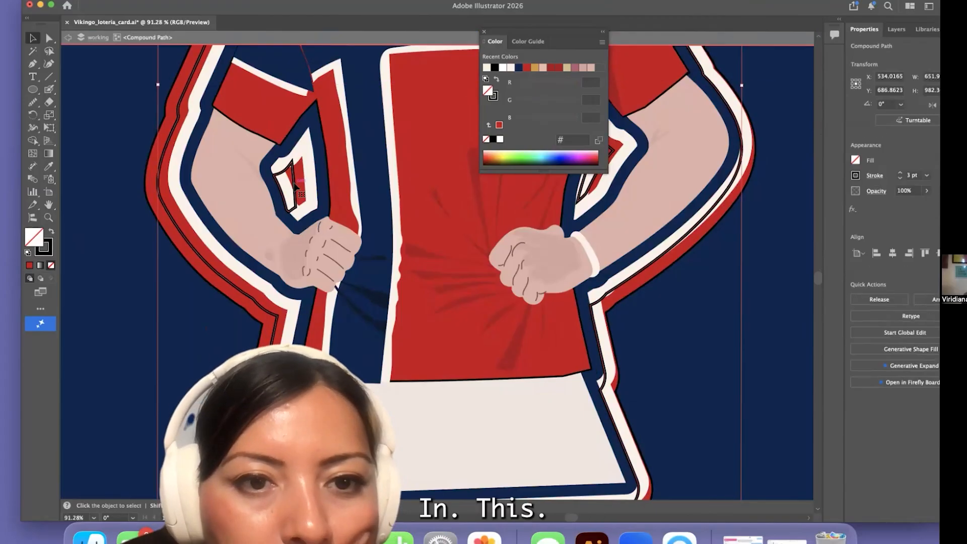
{"action": "left_click", "coordinate": [295, 202]}
{"action": "key", "text": "Delete"}
{"action": "left_click", "coordinate": [586, 196]}
{"action": "key", "text": "Delete"}
{"action": "double_click", "coordinate": [131, 347]}
Nudge the red silhouette into place behind the figure's white outline
{"action": "scroll", "coordinate": [131, 352], "scroll_direction": "down", "scroll_amount": 6}
{"action": "scroll", "coordinate": [448, 362], "scroll_direction": "down", "scroll_amount": 4}
{"action": "left_click_drag", "start_coordinate": [355, 223], "coordinate": [537, 262]}
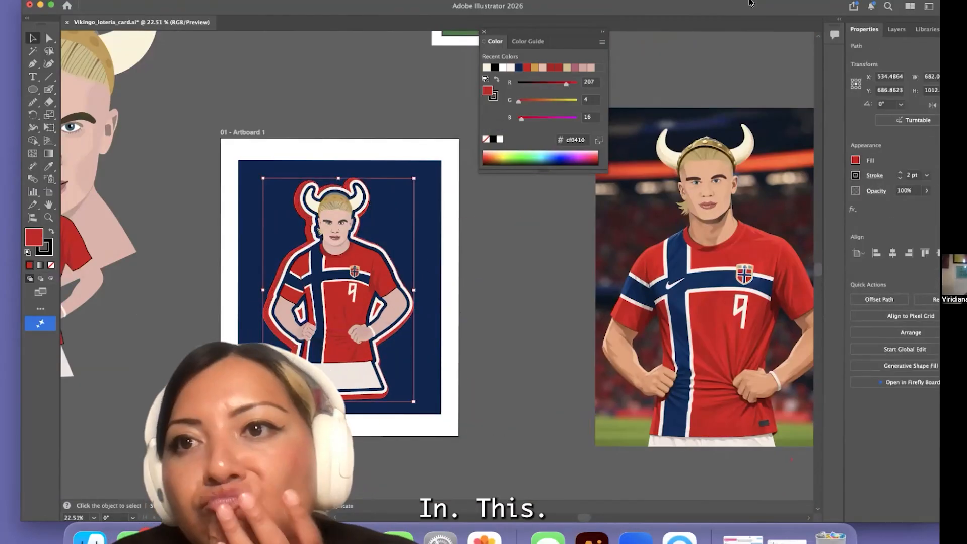
{"action": "left_click_drag", "start_coordinate": [751, 2], "coordinate": [678, 3]}
{"action": "left_click_drag", "start_coordinate": [267, 256], "coordinate": [271, 253]}
{"action": "left_click", "coordinate": [620, 242]}
{"action": "scroll", "coordinate": [388, 202], "scroll_direction": "down", "scroll_amount": 4}
{"action": "scroll", "coordinate": [323, 247], "scroll_direction": "left", "scroll_amount": 2}
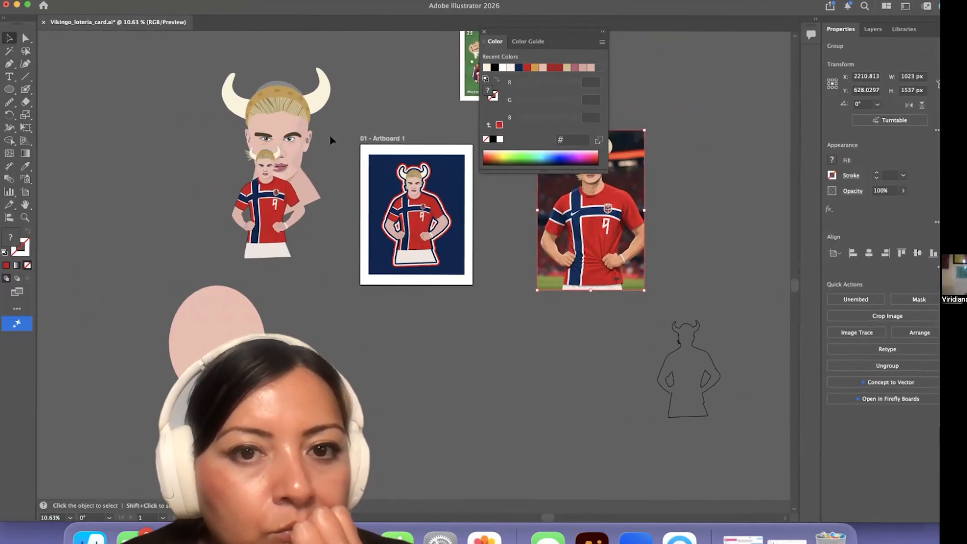
Recolour the spare portrait and figure beside the artboard with the gold sampled from the jersey crest
{"action": "left_click_drag", "start_coordinate": [199, 60], "coordinate": [327, 268]}
{"action": "key", "text": "i"}
{"action": "scroll", "coordinate": [426, 210], "scroll_direction": "up", "scroll_amount": 6}
{"action": "left_click", "coordinate": [422, 190]}
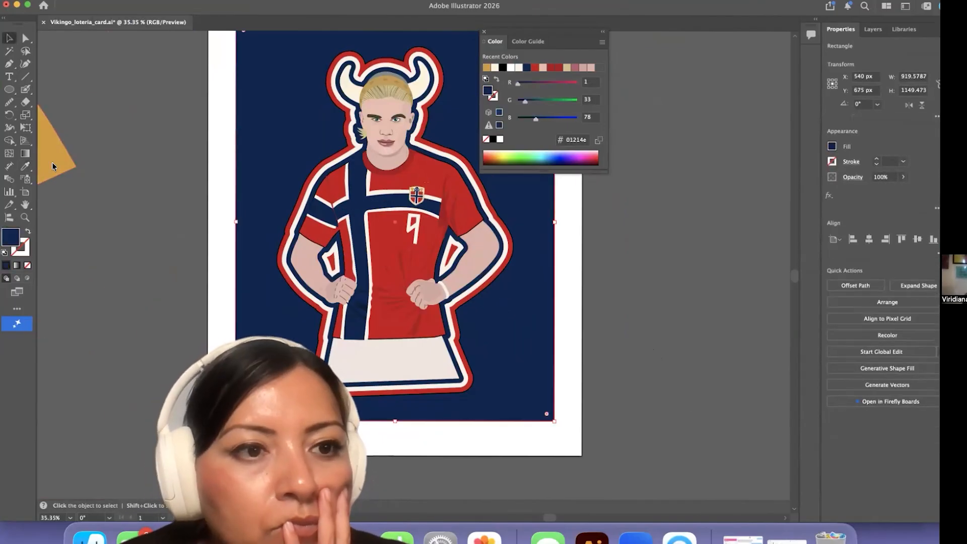
Fill the card's background rectangle with the gold sampled from the recoloured spare artwork
{"action": "key", "text": "i"}
{"action": "left_click", "coordinate": [54, 167]}
{"action": "key", "text": "v"}
{"action": "left_click", "coordinate": [173, 211]}
{"action": "scroll", "coordinate": [169, 234], "scroll_direction": "down", "scroll_amount": 4}
{"action": "left_click_drag", "start_coordinate": [786, 6], "coordinate": [735, 6]}
Shrink the figure group slightly and apply a black Normal drop shadow with 75% opacity, 7 px X and Y offsets and 5 px blur
{"action": "left_click", "coordinate": [366, 146]}
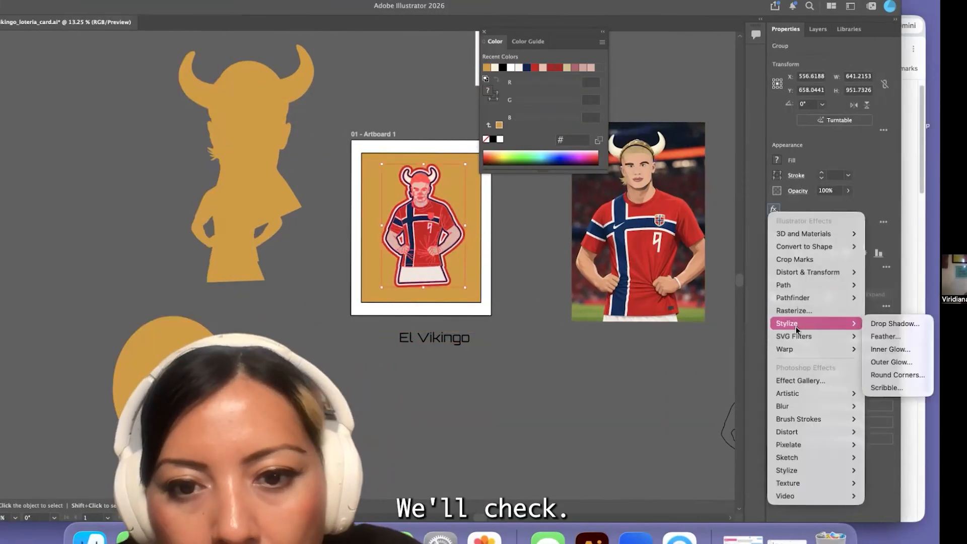
{"action": "left_click", "coordinate": [890, 319]}
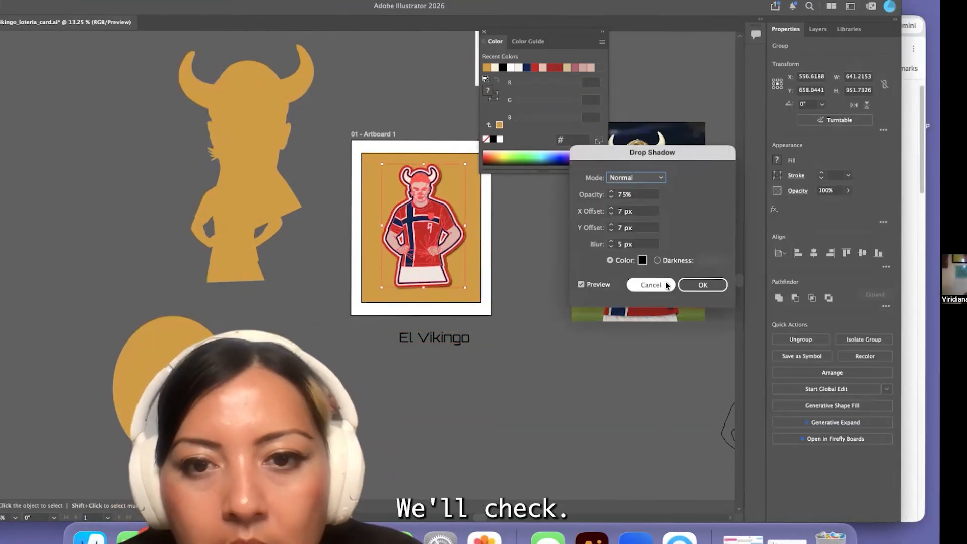
{"action": "key", "text": "Return"}
Place the title El Vikingo below the figure on the card and style it in Abolition Regular, 117 pt, with tracking 100
{"action": "left_click_drag", "start_coordinate": [449, 337], "coordinate": [438, 299]}
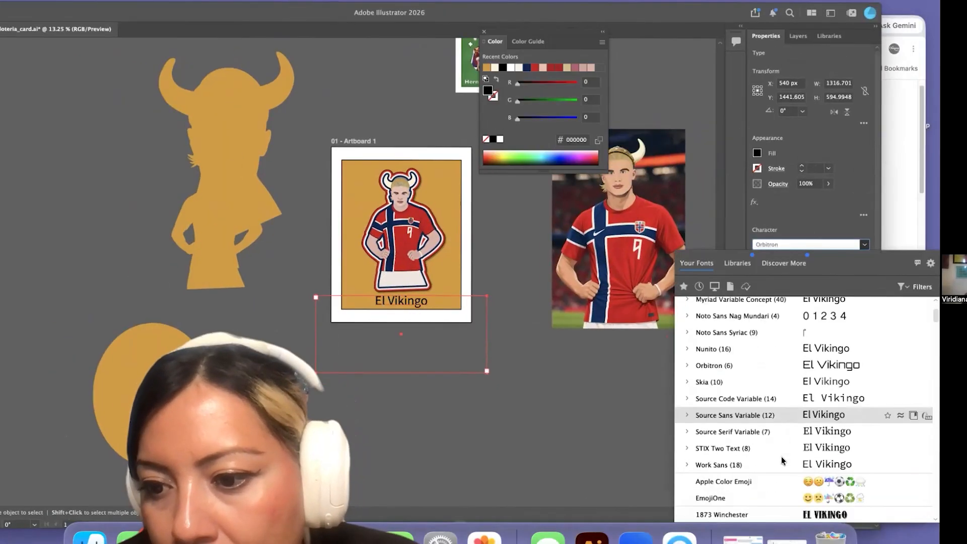
{"action": "left_click", "coordinate": [776, 514]}
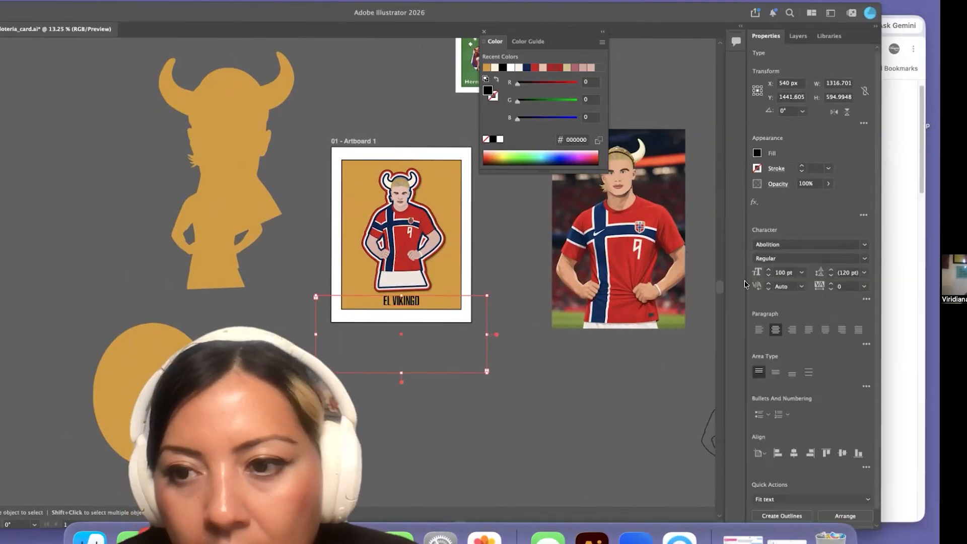
{"action": "left_click", "coordinate": [427, 318]}
{"action": "left_click", "coordinate": [865, 287]}
{"action": "left_click", "coordinate": [880, 439]}
Scale the figure group down a little more and centre it horizontally on the card
{"action": "left_click", "coordinate": [419, 227]}
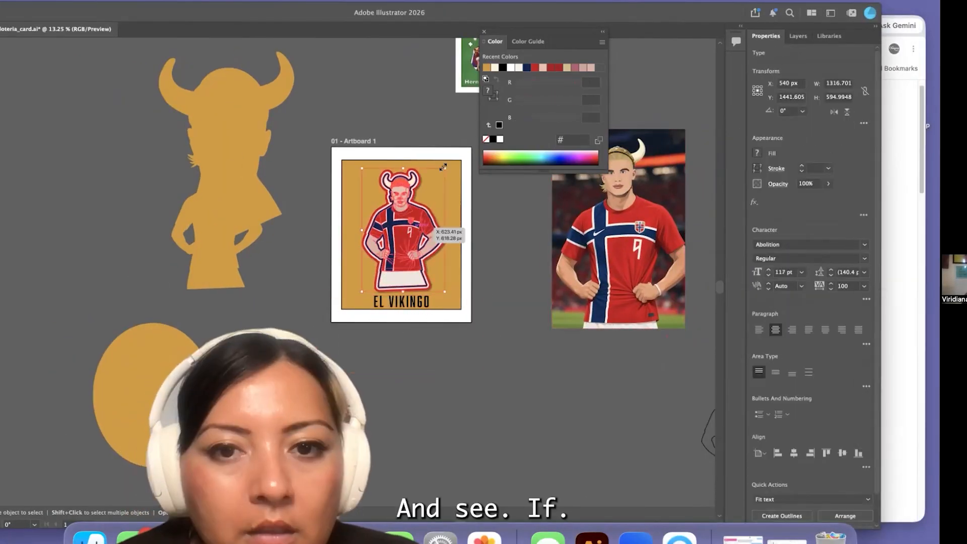
{"action": "left_click_drag", "start_coordinate": [443, 167], "coordinate": [439, 178]}
{"action": "left_click", "coordinate": [795, 260]}
{"action": "left_click", "coordinate": [428, 396]}
Duplicate the title, change the copy to 2026 and place it in the card's upper-left corner
{"action": "left_click_drag", "start_coordinate": [411, 306], "coordinate": [349, 246]}
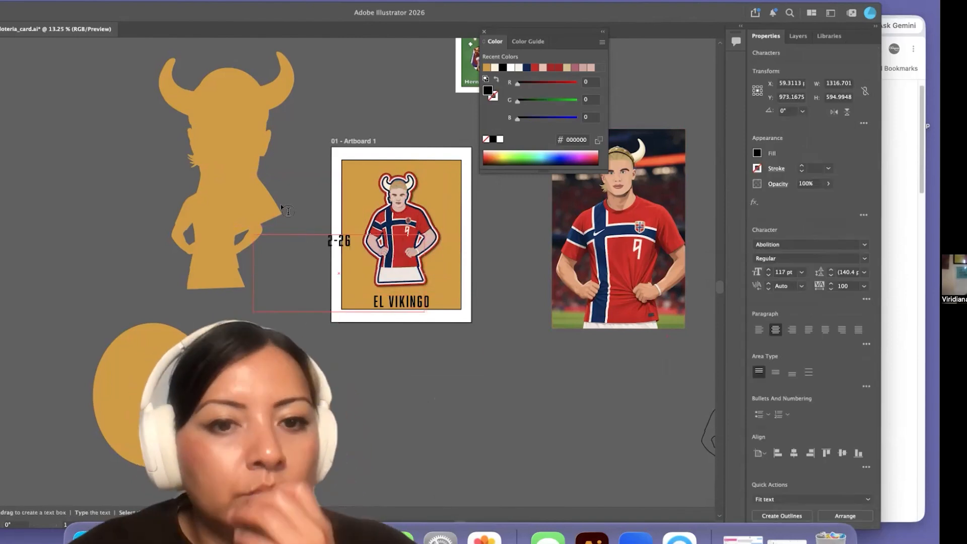
{"action": "left_click_drag", "start_coordinate": [302, 12], "coordinate": [355, 12]}
{"action": "left_click", "coordinate": [4, 45]}
{"action": "left_click_drag", "start_coordinate": [392, 241], "coordinate": [412, 172]}
{"action": "left_click", "coordinate": [370, 250]}
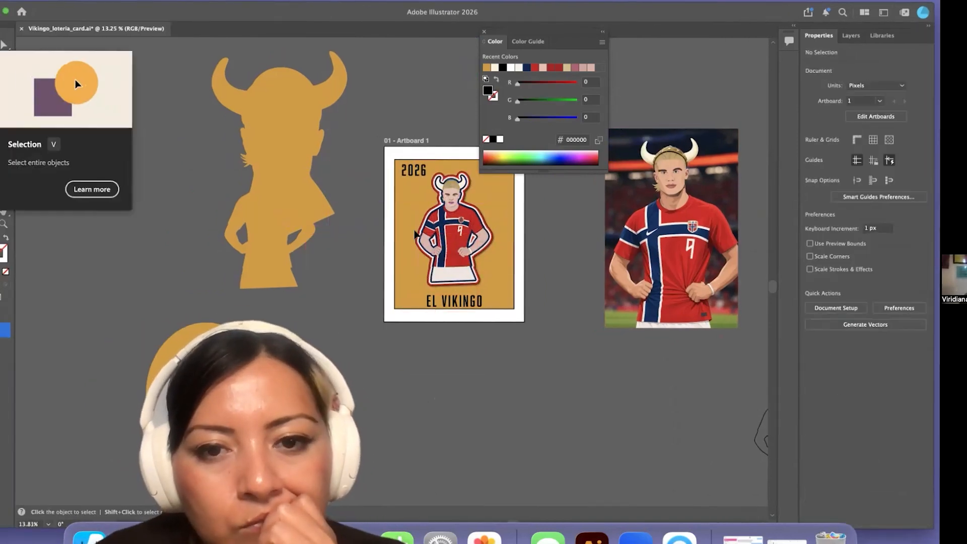
Switch to Finder, browse the personal brand folder and open the branding PDF in Illustrator
{"action": "scroll", "coordinate": [461, 181], "scroll_direction": "up", "scroll_amount": 10}
{"action": "scroll", "coordinate": [339, 96], "scroll_direction": "down", "scroll_amount": 10}
{"action": "left_click", "coordinate": [142, 263]}
{"action": "left_click", "coordinate": [90, 538]}
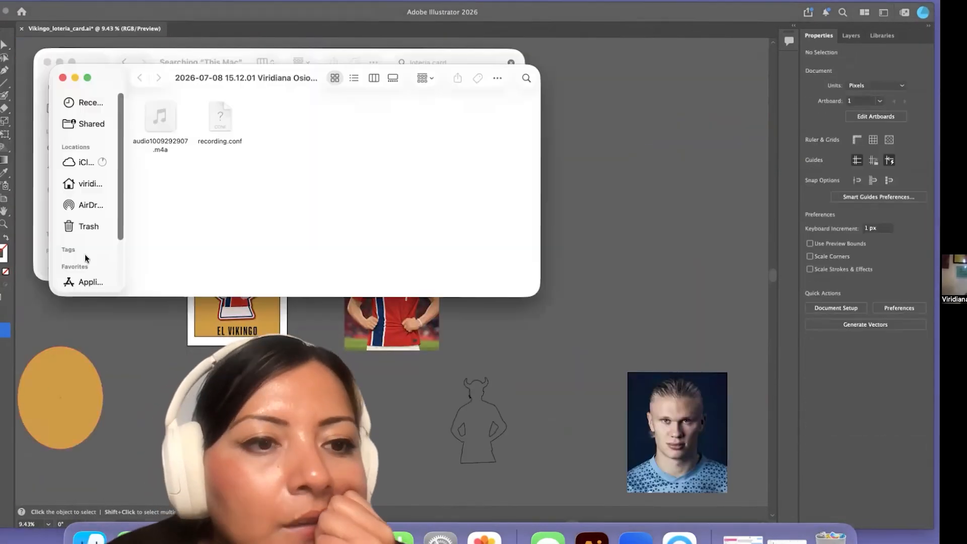
{"action": "scroll", "coordinate": [84, 259], "scroll_direction": "down", "scroll_amount": 3}
{"action": "left_click", "coordinate": [86, 256]}
{"action": "scroll", "coordinate": [323, 243], "scroll_direction": "down", "scroll_amount": 10}
{"action": "scroll", "coordinate": [322, 243], "scroll_direction": "down", "scroll_amount": 5}
{"action": "double_click", "coordinate": [486, 157]}
{"action": "scroll", "coordinate": [325, 212], "scroll_direction": "down", "scroll_amount": 10}
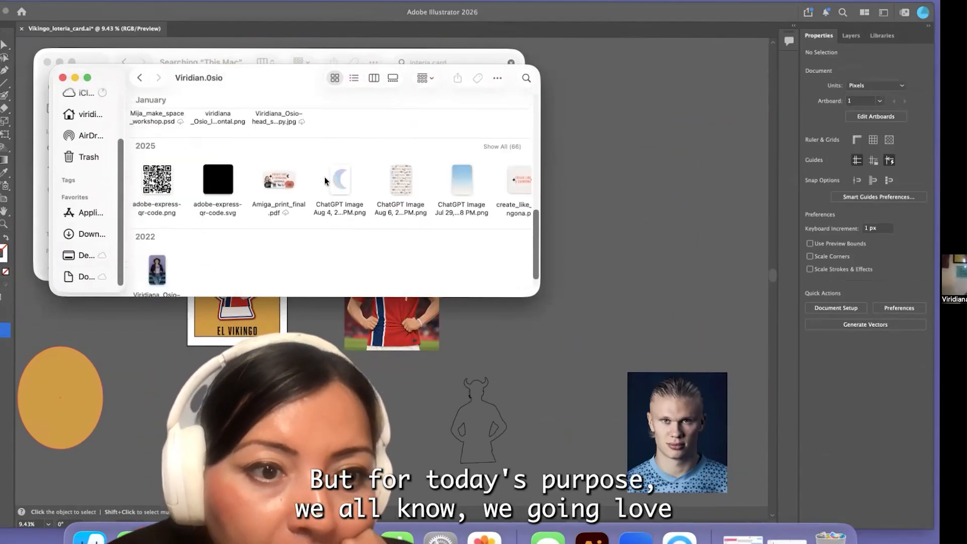
{"action": "scroll", "coordinate": [325, 179], "scroll_direction": "up", "scroll_amount": 10}
{"action": "double_click", "coordinate": [461, 132]}
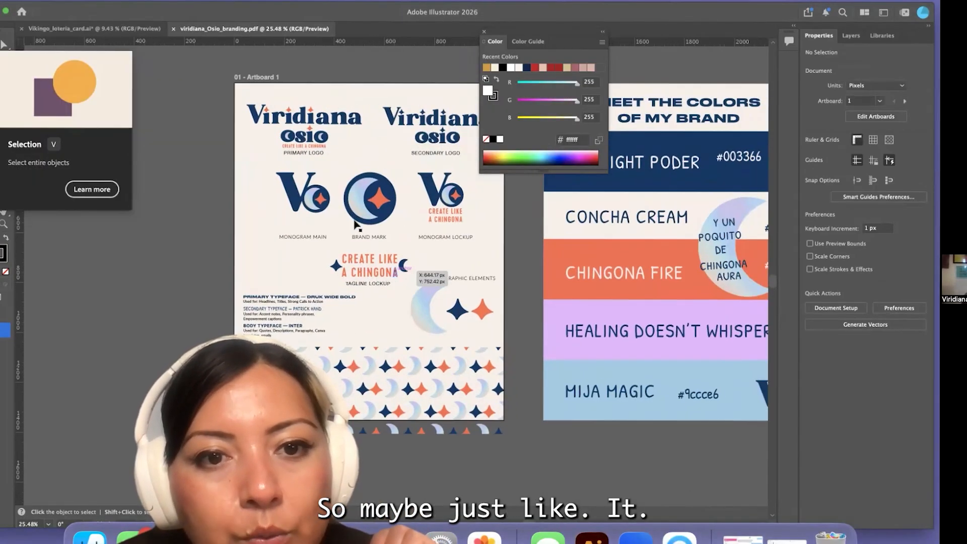
Move the main monogram off the branding artboard into the empty space beside it and separate its parts
{"action": "left_click_drag", "start_coordinate": [318, 205], "coordinate": [222, 270]}
{"action": "scroll", "coordinate": [222, 271], "scroll_direction": "left", "scroll_amount": 2}
{"action": "left_click", "coordinate": [110, 2]}
{"action": "left_click", "coordinate": [216, 190]}
{"action": "scroll", "coordinate": [244, 289], "scroll_direction": "up", "scroll_amount": 5}
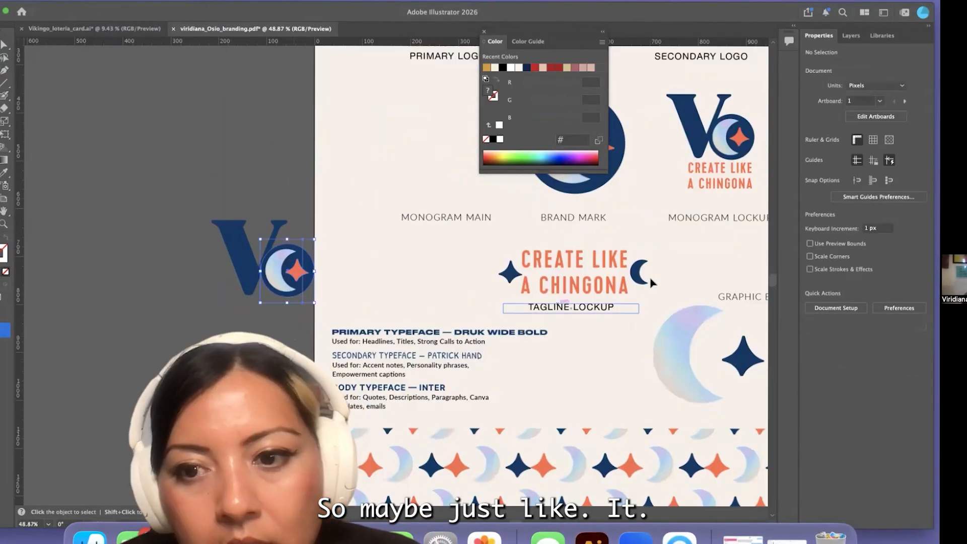
Move the solid navy crescent from the tagline lockup onto the monogram's circle, covering the gradient moon
{"action": "double_click", "coordinate": [640, 281]}
{"action": "left_click_drag", "start_coordinate": [640, 280], "coordinate": [254, 303]}
{"action": "scroll", "coordinate": [281, 278], "scroll_direction": "up", "scroll_amount": 5}
{"action": "left_click_drag", "start_coordinate": [272, 276], "coordinate": [271, 287]}
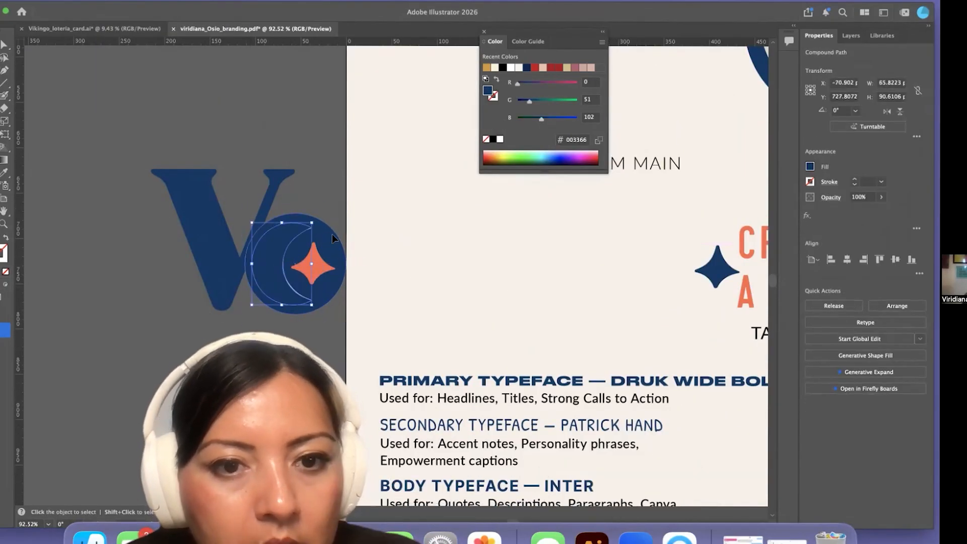
Send the monogram's navy circle to the back, behind the crescent
{"action": "left_click", "coordinate": [319, 229]}
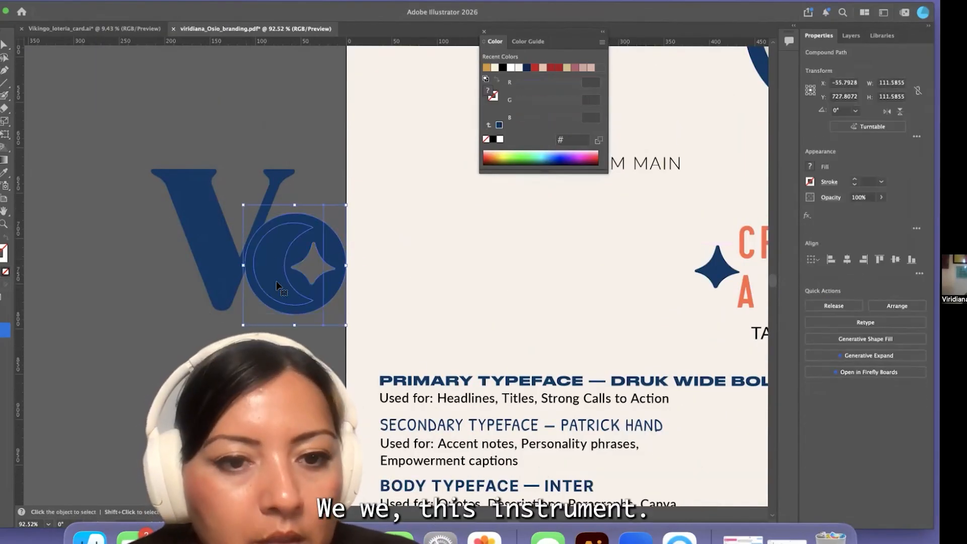
{"action": "left_click", "coordinate": [334, 294]}
{"action": "left_click", "coordinate": [99, 1]}
{"action": "mouse_move", "coordinate": [108, 17]}
{"action": "left_click", "coordinate": [270, 58]}
Combine the monogram's crescent and circle into a compound path and delete the leftover moon piece
{"action": "left_click", "coordinate": [272, 270], "text": "shift"}
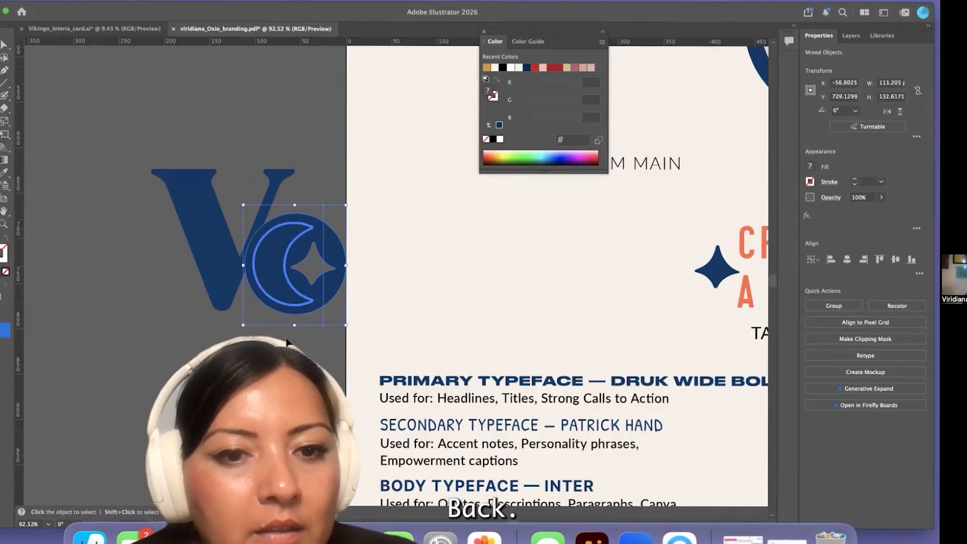
{"action": "left_click", "coordinate": [341, 258], "text": "shift"}
{"action": "key", "text": "super+8"}
{"action": "left_click", "coordinate": [274, 265]}
{"action": "key", "text": "Delete"}
Copy the finished monogram into Vikingo_loteria_card.ai and place it in black in the card's upper-right corner
{"action": "scroll", "coordinate": [275, 262], "scroll_direction": "down", "scroll_amount": 5}
{"action": "left_click_drag", "start_coordinate": [204, 204], "coordinate": [302, 302]}
{"action": "left_click", "coordinate": [109, 29]}
{"action": "key", "text": "super+v"}
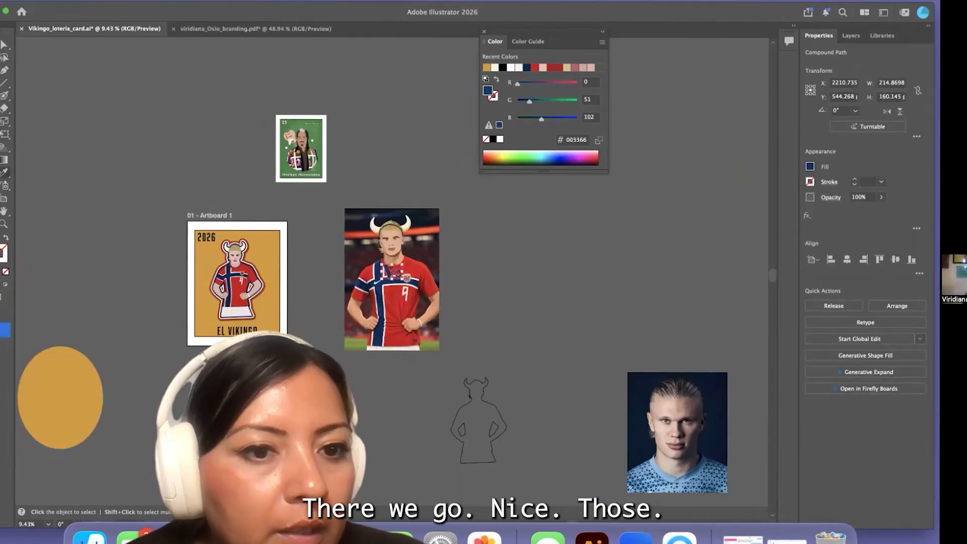
{"action": "scroll", "coordinate": [399, 283], "scroll_direction": "up", "scroll_amount": 3}
{"action": "left_click_drag", "start_coordinate": [210, 216], "coordinate": [211, 217]}
{"action": "scroll", "coordinate": [211, 217], "scroll_direction": "up", "scroll_amount": 3}
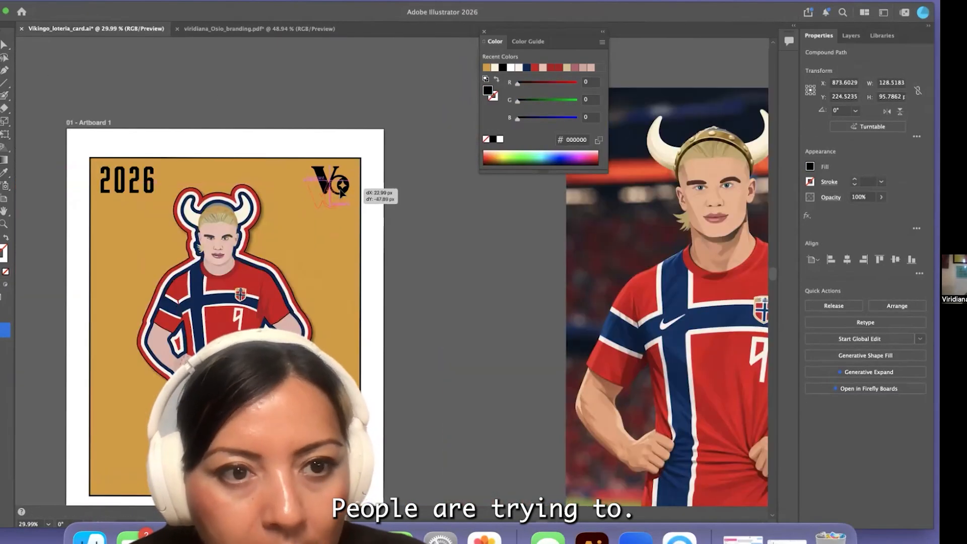
{"action": "left_click_drag", "start_coordinate": [340, 190], "coordinate": [341, 191]}
{"action": "left_click", "coordinate": [409, 243]}
{"action": "scroll", "coordinate": [409, 242], "scroll_direction": "down", "scroll_amount": 3}
Save a copy of the card on the Desktop as the Illustrator file Vikingo_loteria_card copy.ai
{"action": "left_click", "coordinate": [56, 1]}
{"action": "left_click", "coordinate": [116, 126]}
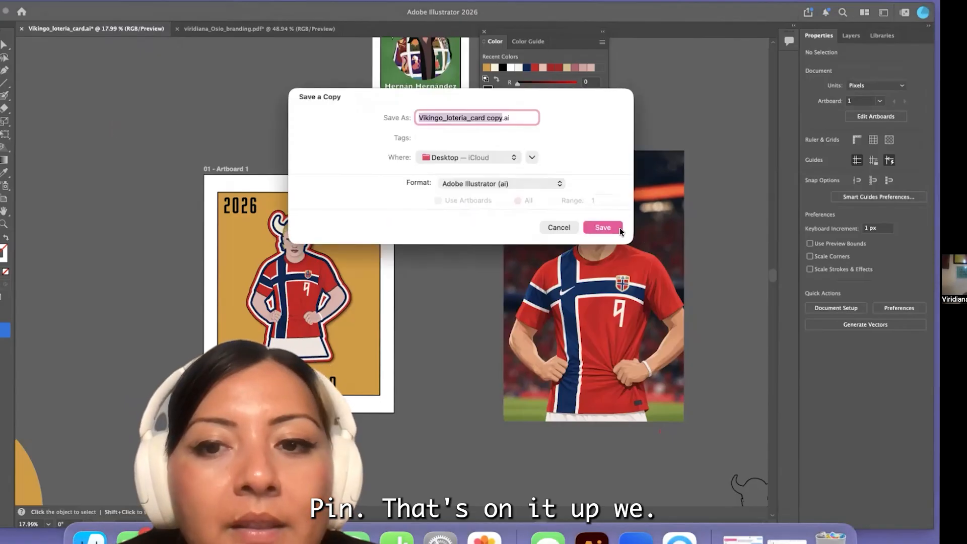
{"action": "left_click", "coordinate": [620, 229]}
{"action": "left_click", "coordinate": [57, 2]}
{"action": "left_click", "coordinate": [245, 276]}
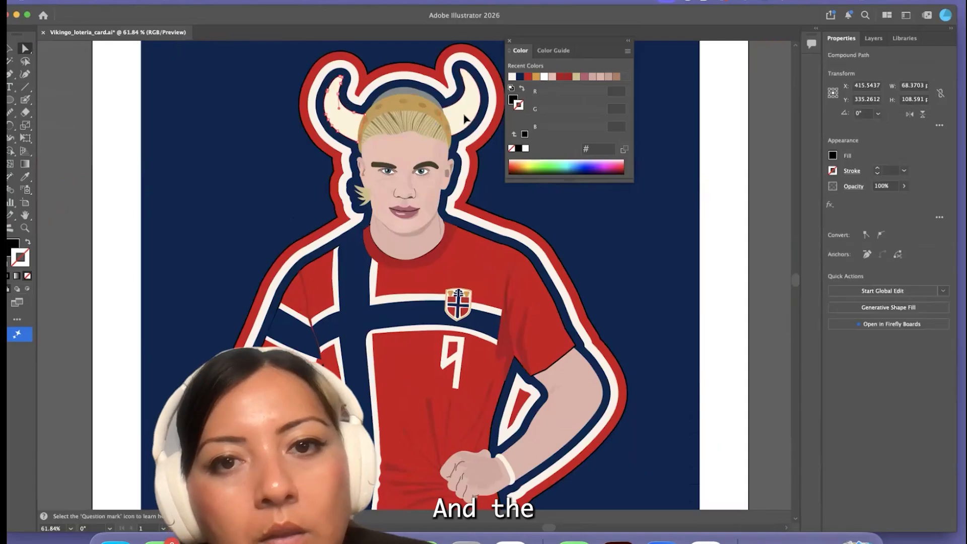
Isolate the figure's group on the card, move the duplicate figure out of it and delete it
{"action": "left_click", "coordinate": [454, 137]}
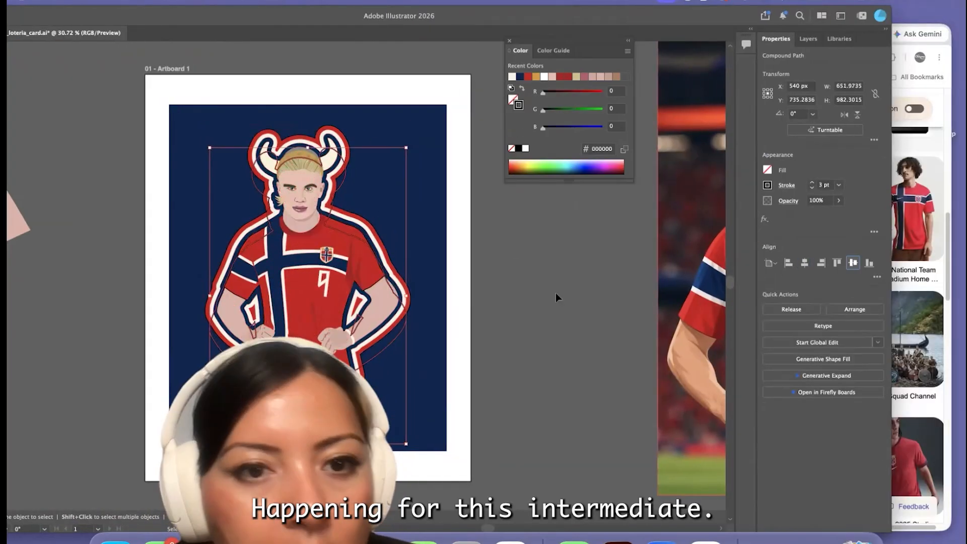
{"action": "left_click", "coordinate": [556, 292]}
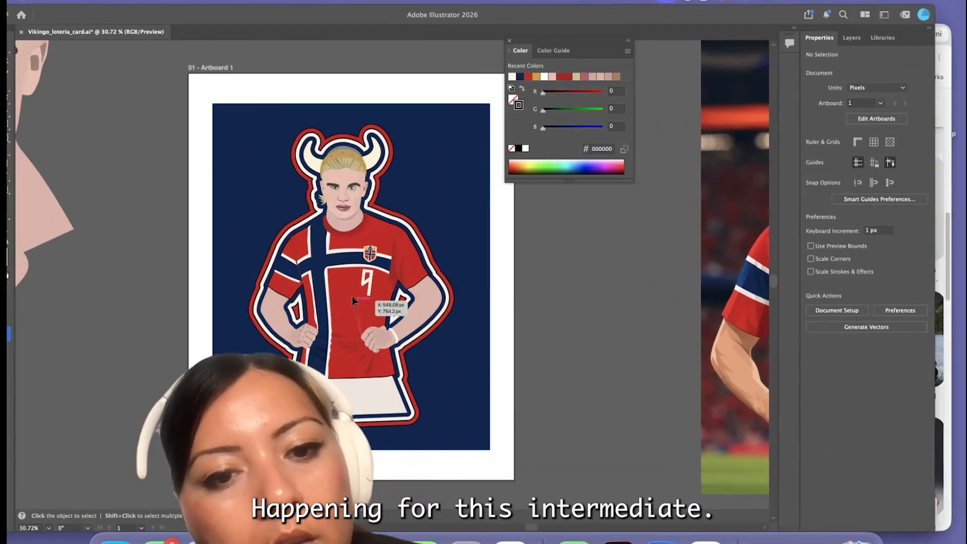
{"action": "double_click", "coordinate": [352, 297]}
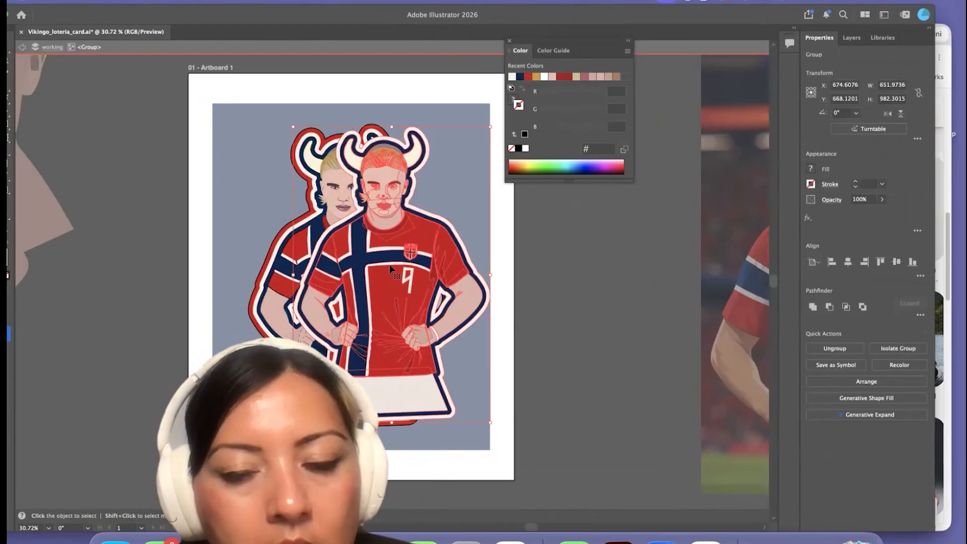
{"action": "left_click_drag", "start_coordinate": [390, 269], "coordinate": [589, 313]}
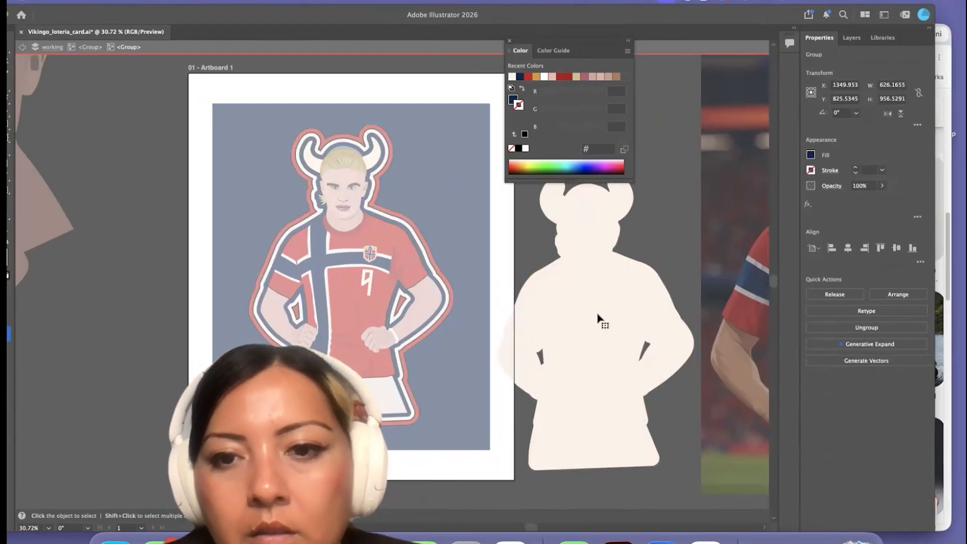
{"action": "key", "text": "Delete"}
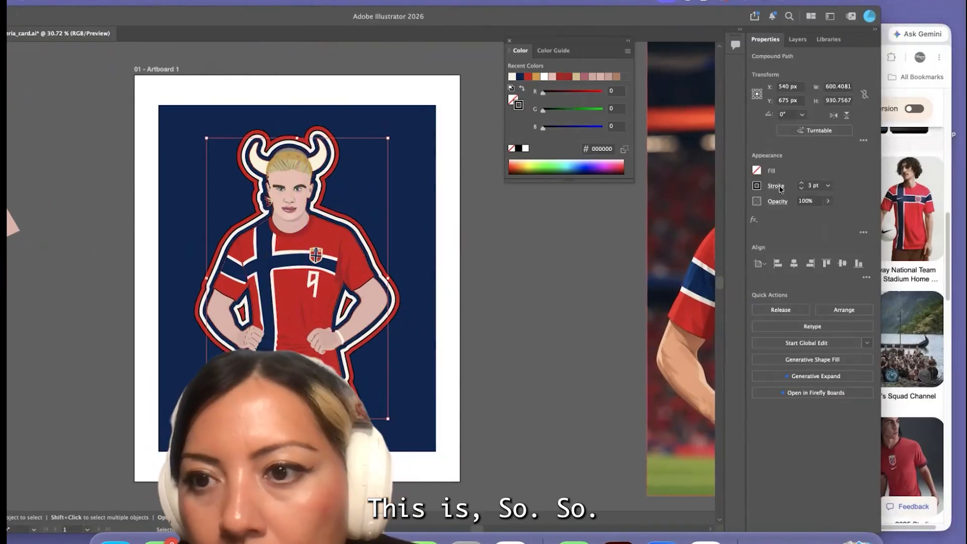
{"action": "left_click", "coordinate": [561, 316]}
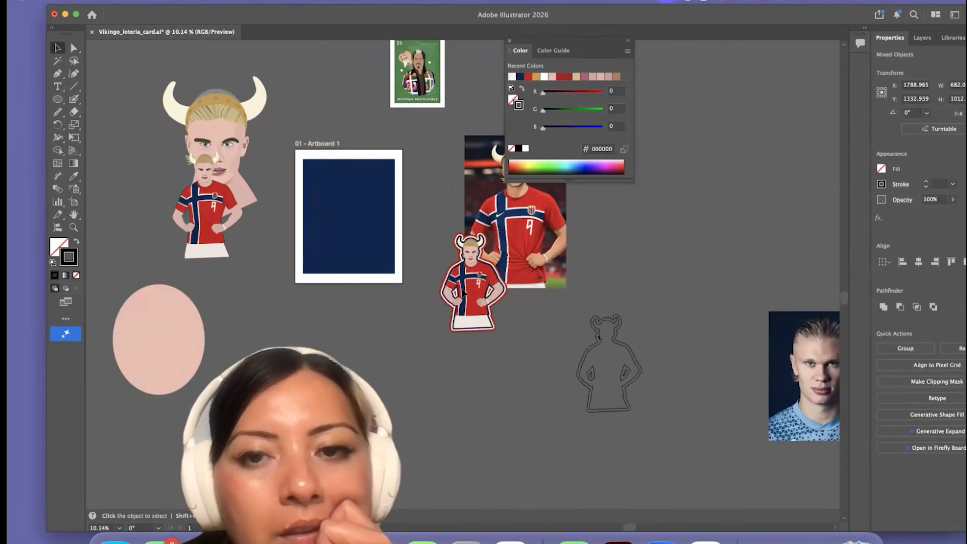
Move the outlined figure back onto the card and fill its horns with cream #fbf3dc
{"action": "left_click_drag", "start_coordinate": [463, 292], "coordinate": [362, 271]}
{"action": "left_click_drag", "start_coordinate": [373, 226], "coordinate": [374, 228]}
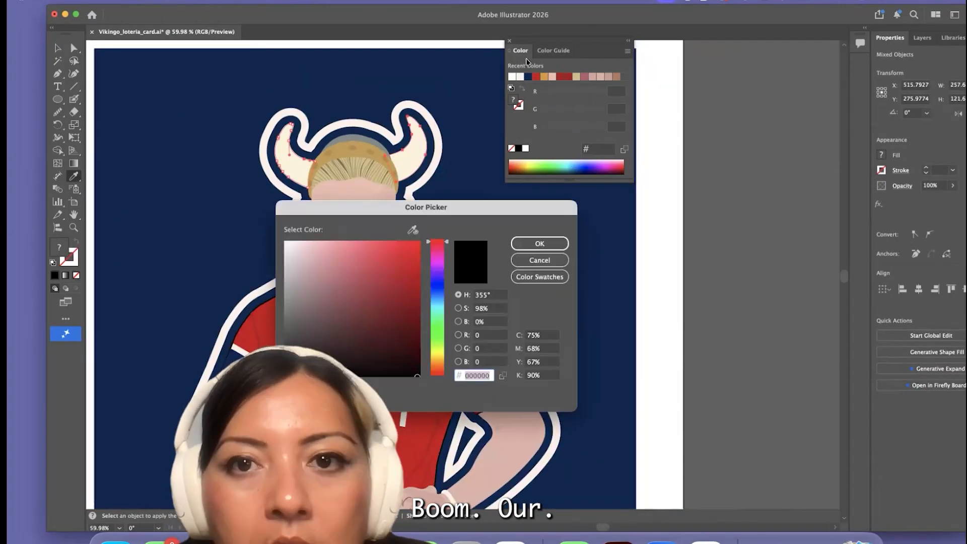
{"action": "left_click", "coordinate": [550, 242]}
{"action": "left_click", "coordinate": [296, 163]}
{"action": "key", "text": "v"}
{"action": "scroll", "coordinate": [149, 201], "scroll_direction": "down", "scroll_amount": 4}
{"action": "left_click", "coordinate": [148, 200]}
{"action": "scroll", "coordinate": [147, 200], "scroll_direction": "down", "scroll_amount": 5}
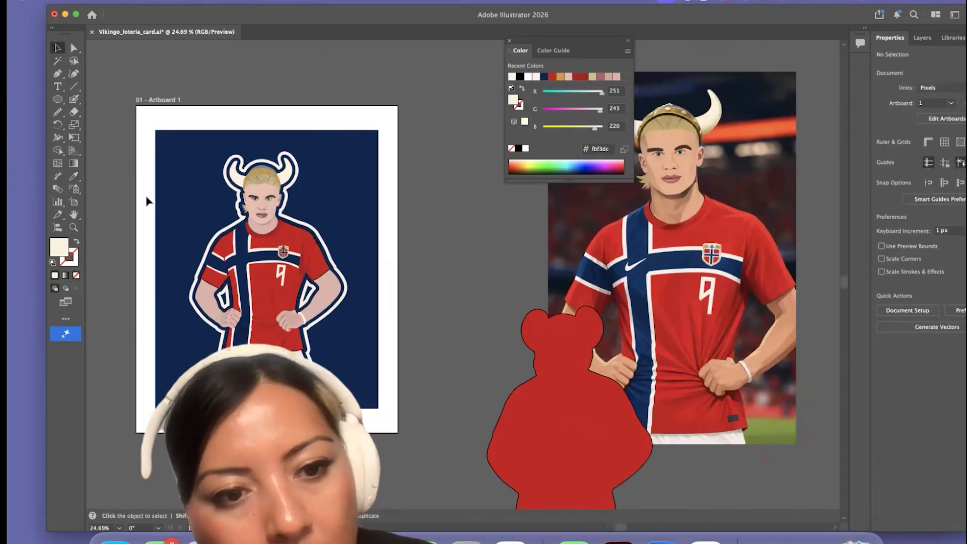
Place the solid red silhouette behind the figure on the card as an outer border
{"action": "scroll", "coordinate": [217, 332], "scroll_direction": "down", "scroll_amount": 5}
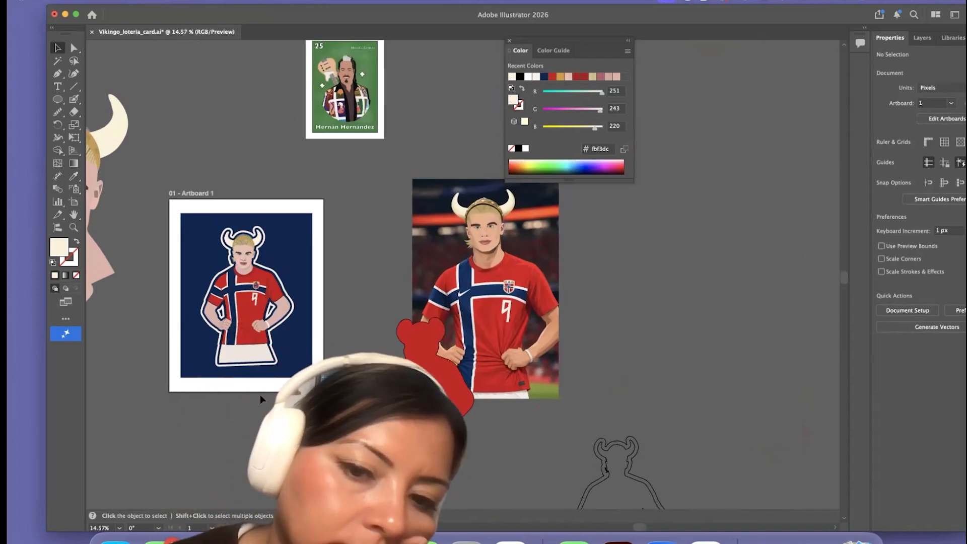
{"action": "scroll", "coordinate": [260, 399], "scroll_direction": "up", "scroll_amount": 5}
{"action": "scroll", "coordinate": [260, 395], "scroll_direction": "down", "scroll_amount": 6}
{"action": "scroll", "coordinate": [258, 388], "scroll_direction": "up", "scroll_amount": 4}
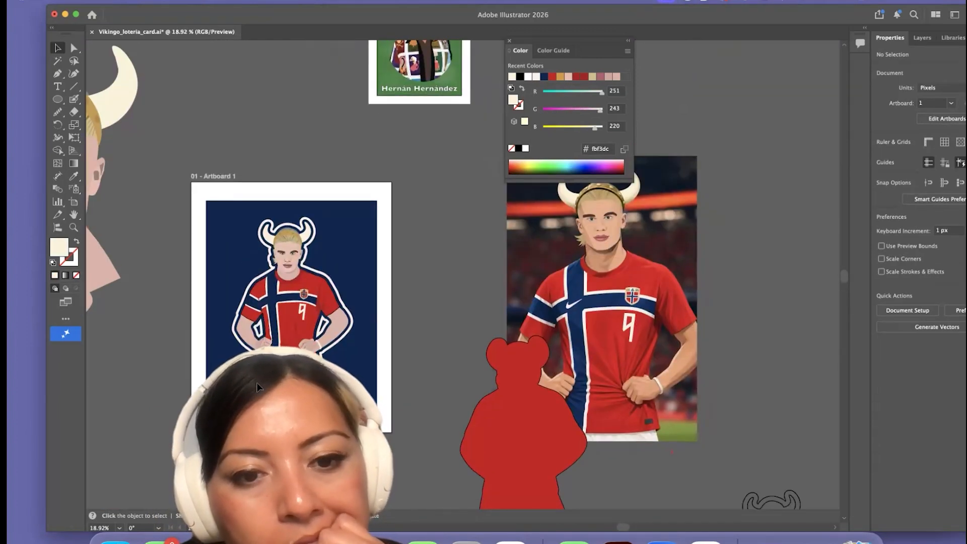
{"action": "scroll", "coordinate": [257, 387], "scroll_direction": "down", "scroll_amount": 2}
{"action": "left_click_drag", "start_coordinate": [512, 444], "coordinate": [319, 343]}
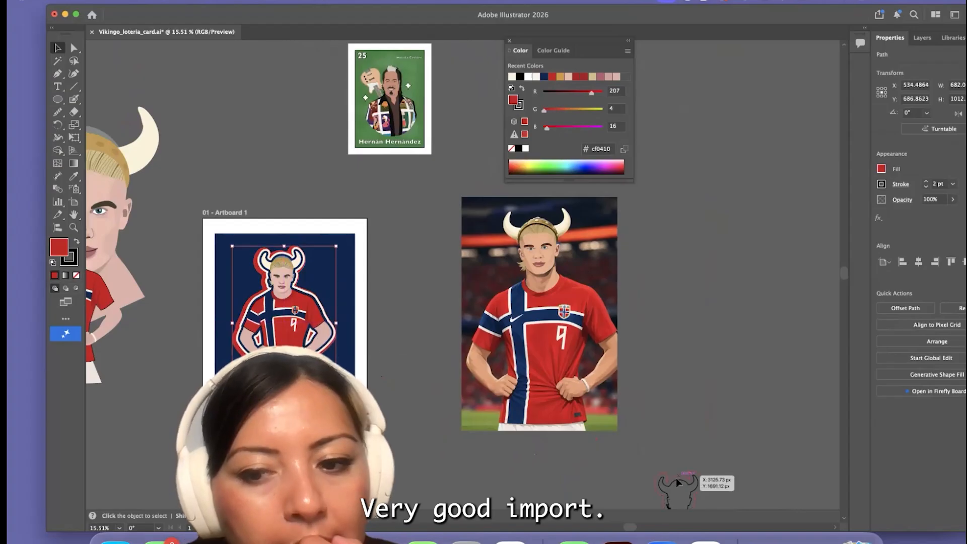
Place the black silhouette outline over the figure on the card and line it up with the figure's white border
{"action": "left_click_drag", "start_coordinate": [283, 256], "coordinate": [283, 255]}
{"action": "scroll", "coordinate": [222, 387], "scroll_direction": "up", "scroll_amount": 5}
{"action": "scroll", "coordinate": [307, 323], "scroll_direction": "up", "scroll_amount": 5}
{"action": "left_click_drag", "start_coordinate": [307, 323], "coordinate": [294, 325]}
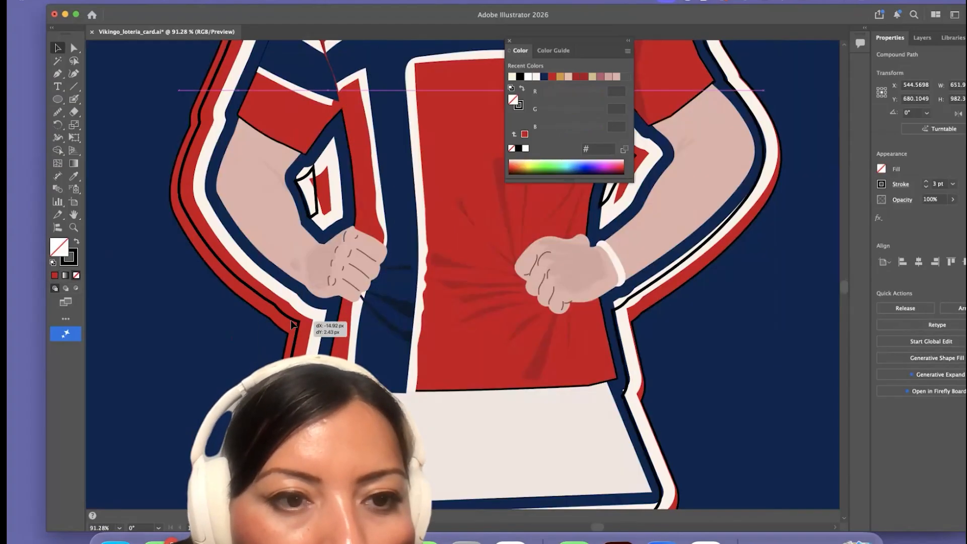
Isolate the black outline and delete its two inner shapes in the gaps between the arms and torso
{"action": "double_click", "coordinate": [320, 201]}
{"action": "left_click", "coordinate": [320, 202]}
{"action": "key", "text": "Delete"}
{"action": "left_click", "coordinate": [639, 160]}
{"action": "key", "text": "Delete"}
{"action": "double_click", "coordinate": [163, 377]}
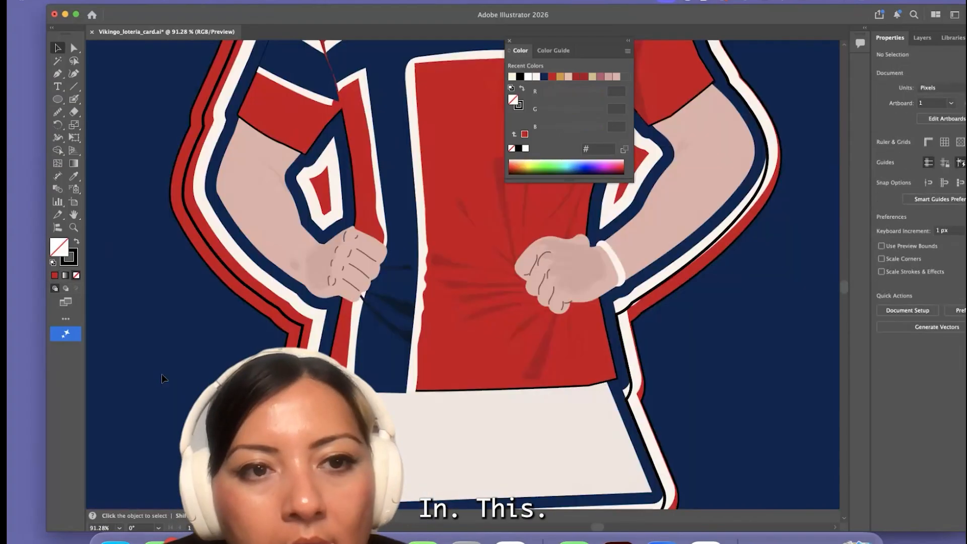
Centre the red silhouette behind the figure on the card
{"action": "scroll", "coordinate": [164, 376], "scroll_direction": "down", "scroll_amount": 5}
{"action": "scroll", "coordinate": [436, 365], "scroll_direction": "down", "scroll_amount": 3}
{"action": "left_click_drag", "start_coordinate": [391, 243], "coordinate": [563, 278]}
{"action": "left_click", "coordinate": [321, 261]}
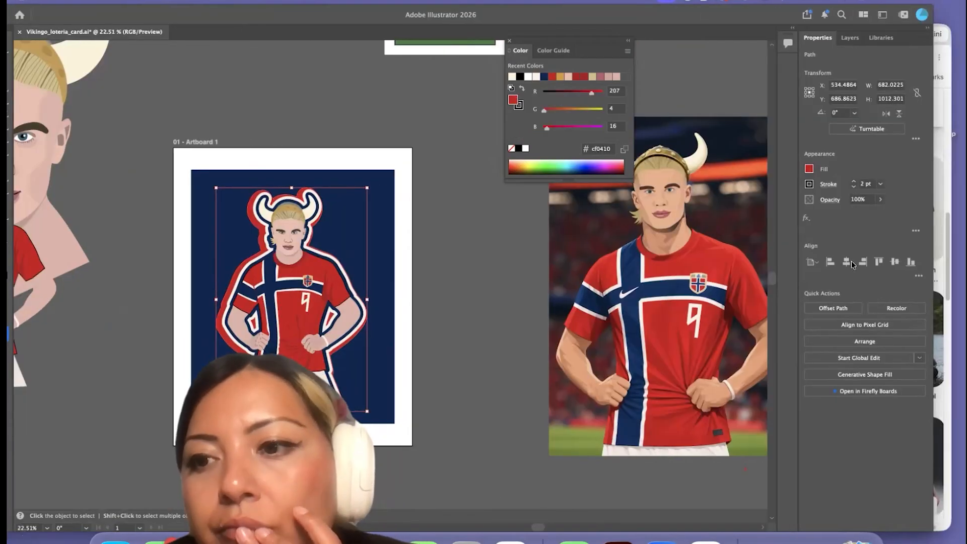
{"action": "scroll", "coordinate": [416, 171], "scroll_direction": "down", "scroll_amount": 4}
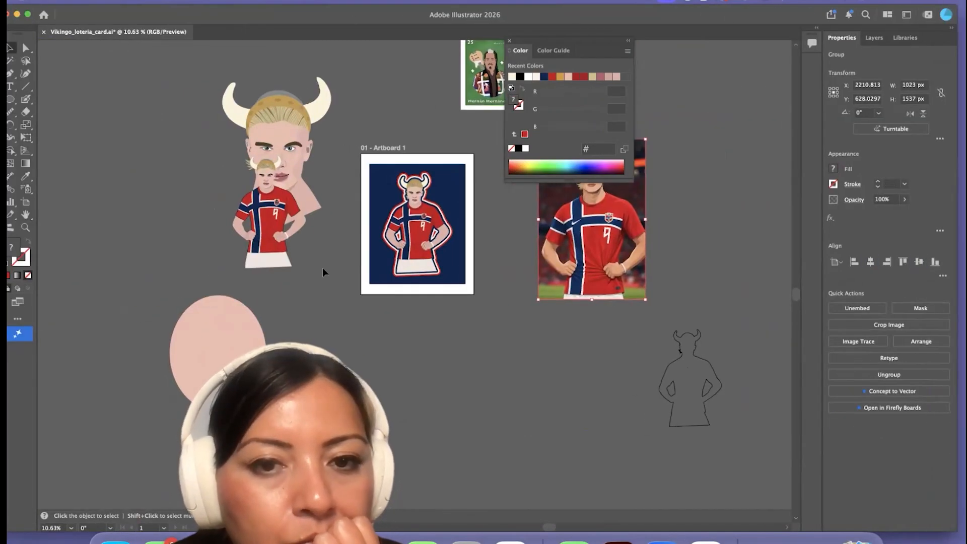
Recolour the loose artwork beside the card and the card background with gold #db9c2d using the Eyedropper
{"action": "left_click", "coordinate": [403, 272]}
{"action": "left_click_drag", "start_coordinate": [361, 280], "coordinate": [242, 151]}
{"action": "key", "text": "i"}
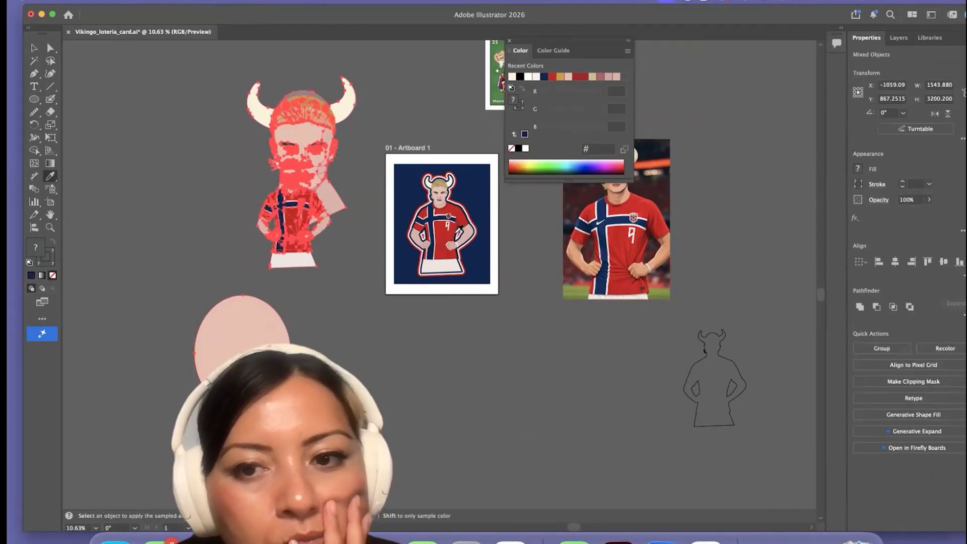
{"action": "scroll", "coordinate": [451, 220], "scroll_direction": "up", "scroll_amount": 6}
{"action": "left_click", "coordinate": [446, 201]}
{"action": "left_click", "coordinate": [282, 151], "text": "super"}
{"action": "left_click", "coordinate": [87, 168]}
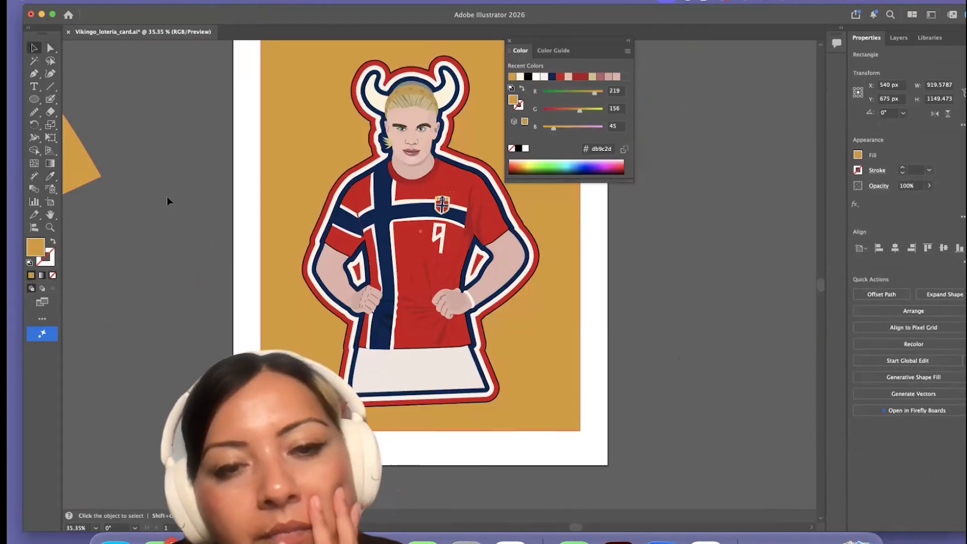
Give the gold card background a 4 pt black stroke
{"action": "scroll", "coordinate": [242, 320], "scroll_direction": "down", "scroll_amount": 4}
{"action": "left_click_drag", "start_coordinate": [140, 69], "coordinate": [220, 12]}
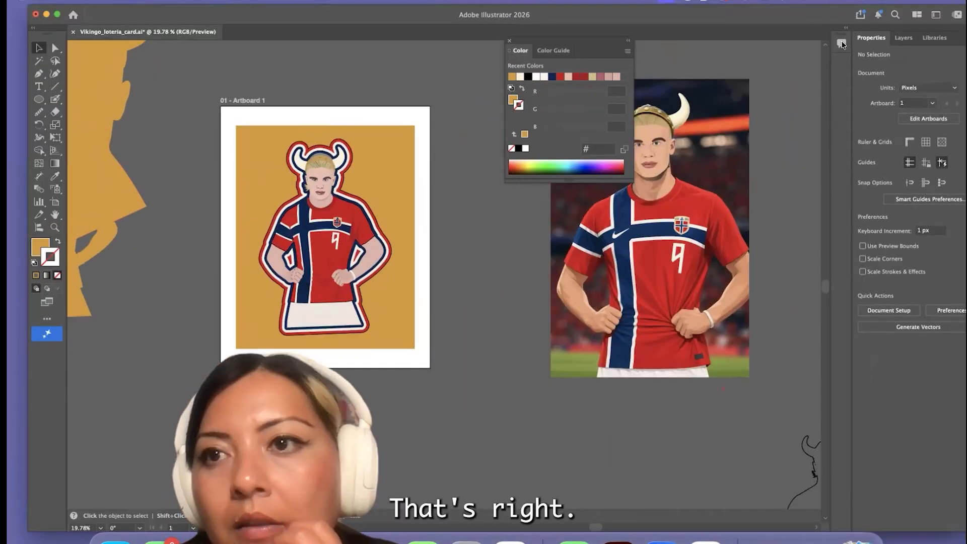
{"action": "left_click_drag", "start_coordinate": [834, 16], "coordinate": [782, 16]}
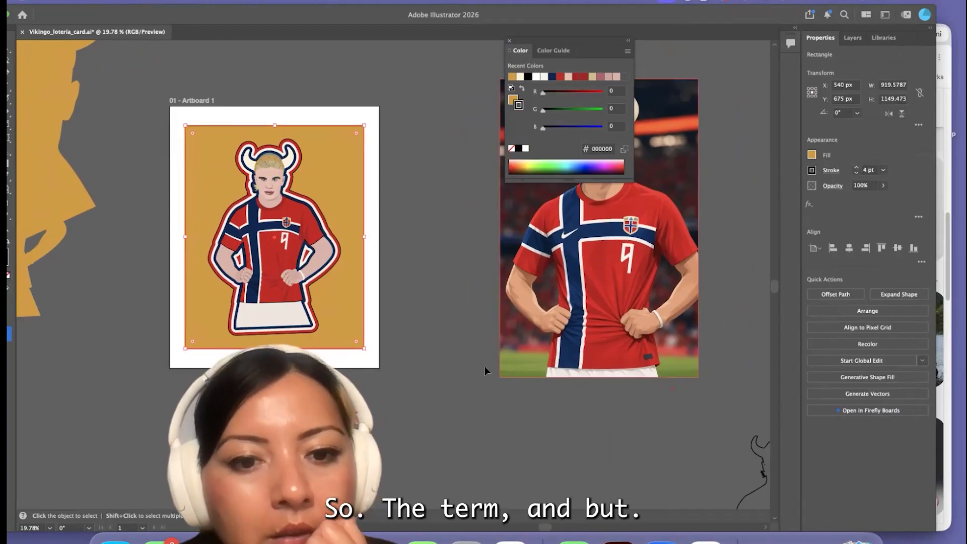
Switch to the browser, open the Instagram post about Erling Haaland and select the words el vikingo in its caption
{"action": "scroll", "coordinate": [485, 372], "scroll_direction": "left", "scroll_amount": 4}
{"action": "left_click", "coordinate": [695, 211]}
{"action": "left_click", "coordinate": [945, 151]}
{"action": "left_click", "coordinate": [440, 36]}
{"action": "scroll", "coordinate": [730, 211], "scroll_direction": "right", "scroll_amount": 3}
{"action": "left_click_drag", "start_coordinate": [784, 206], "coordinate": [724, 204]}
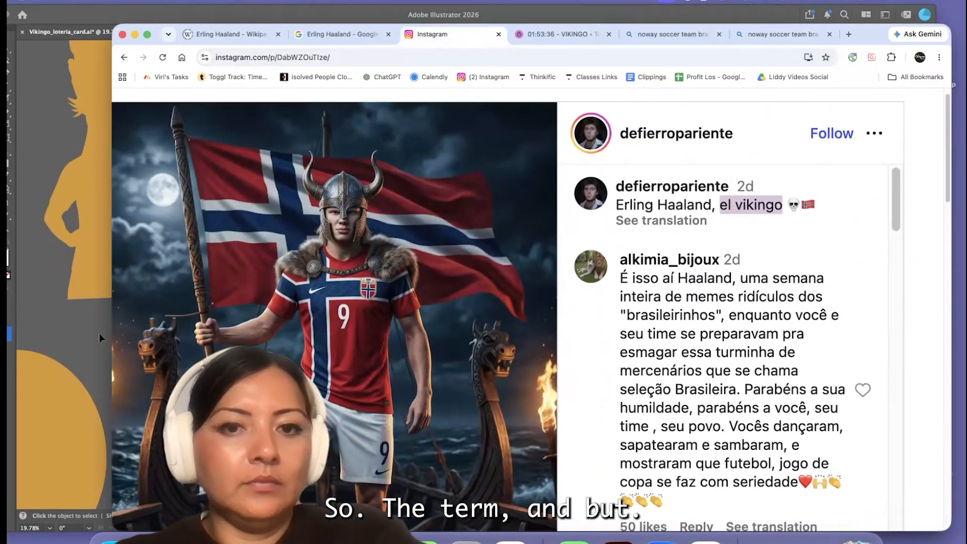
Return to Illustrator, draw a text area about 1317 × 595 px below the card and replace its placeholder text with el vikingo
{"action": "left_click", "coordinate": [100, 333]}
{"action": "left_click_drag", "start_coordinate": [178, 35], "coordinate": [223, 35]}
{"action": "left_click", "coordinate": [34, 87]}
{"action": "left_click_drag", "start_coordinate": [325, 373], "coordinate": [582, 490]}
{"action": "key", "text": "BackSpace"}
{"action": "left_click_drag", "start_coordinate": [382, 32], "coordinate": [331, 36]}
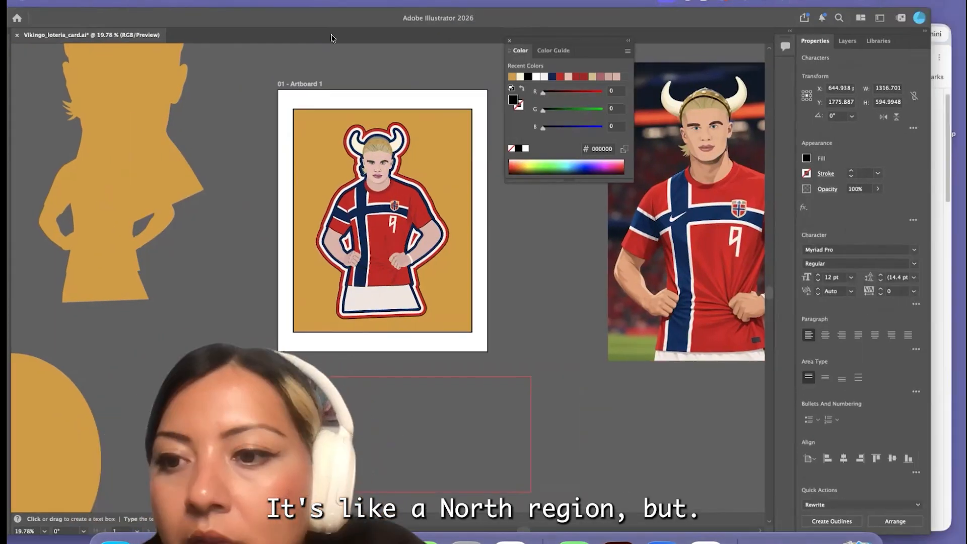
{"action": "left_click_drag", "start_coordinate": [498, 21], "coordinate": [424, 20]}
Set the title in Orbitron Regular, centred, and raise its size to 61 pt
{"action": "left_click", "coordinate": [841, 249]}
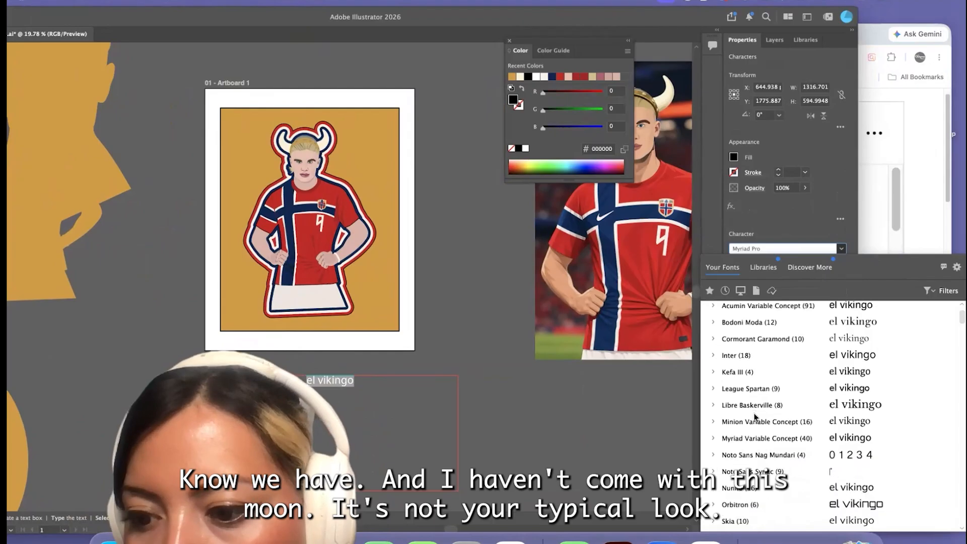
{"action": "left_click", "coordinate": [740, 505]}
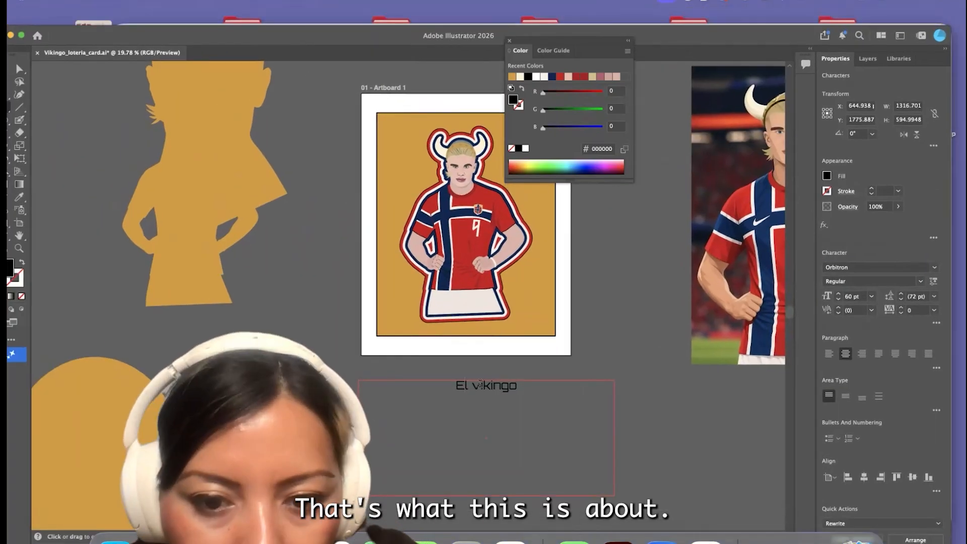
{"action": "left_click", "coordinate": [784, 276]}
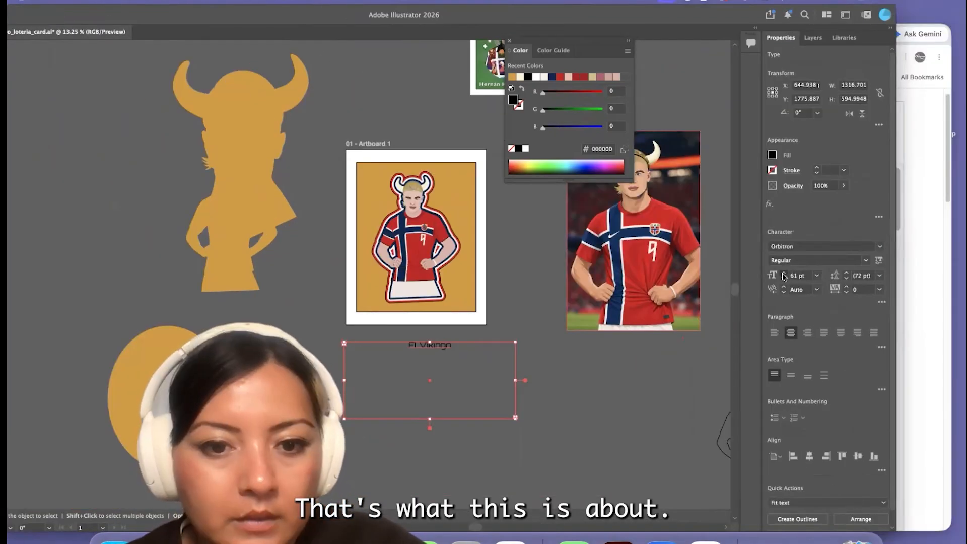
Lock the gold card background rectangle
{"action": "left_click", "coordinate": [457, 304]}
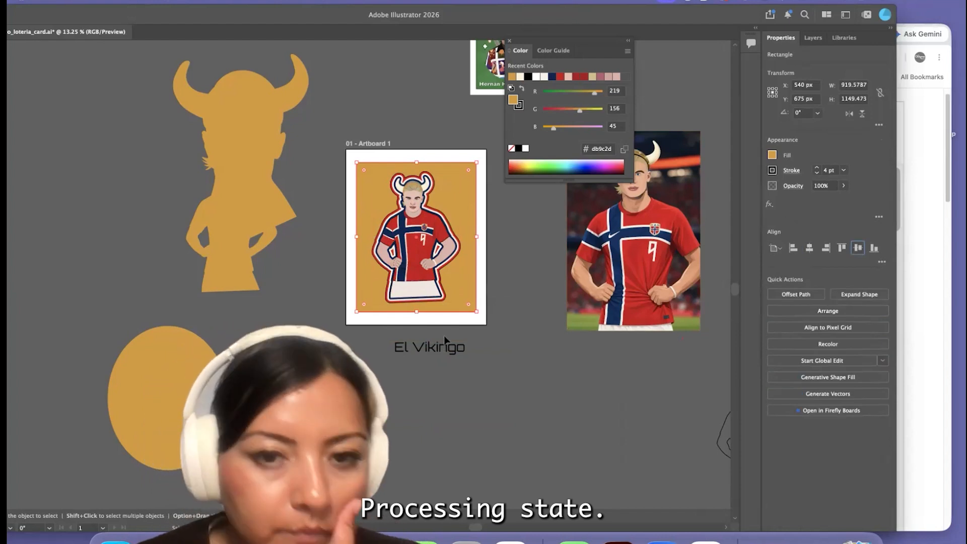
{"action": "left_click", "coordinate": [360, 168]}
{"action": "left_click", "coordinate": [131, 1]}
{"action": "mouse_move", "coordinate": [162, 110]}
{"action": "left_click", "coordinate": [272, 110]}
Group all parts of the outlined figure on the card
{"action": "left_click_drag", "start_coordinate": [449, 297], "coordinate": [379, 182]}
{"action": "left_click", "coordinate": [131, 1]}
{"action": "left_click", "coordinate": [147, 71]}
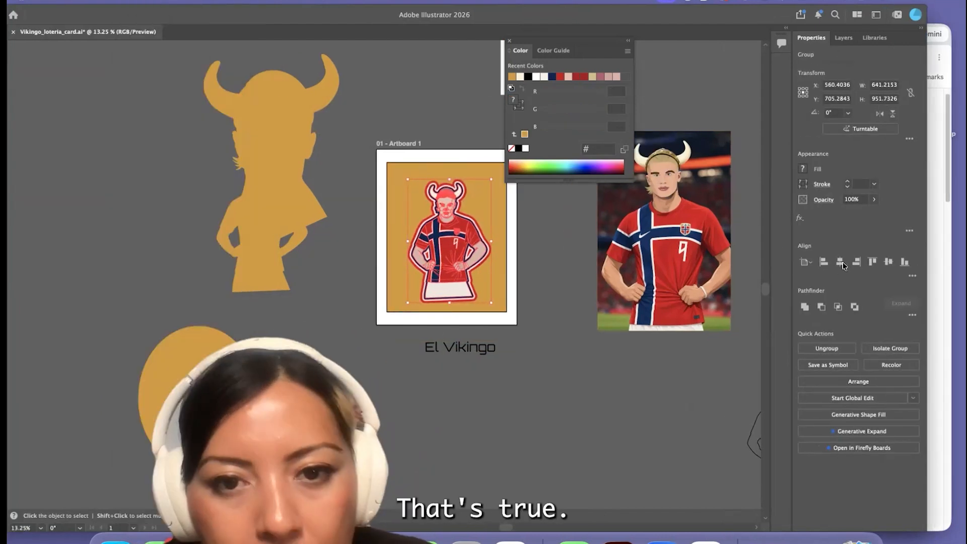
Add a drop shadow to the figure group in Normal mode with 50% opacity
{"action": "left_click", "coordinate": [800, 218]}
{"action": "left_click", "coordinate": [917, 331]}
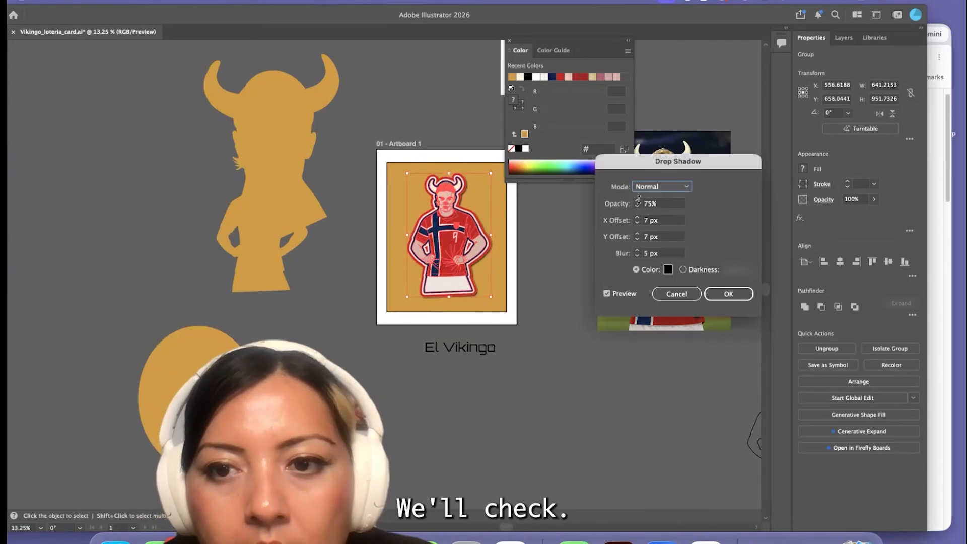
{"action": "type", "text": "50"}
{"action": "key", "text": "Return"}
Place the El Vikingo title inside the gold card's lower edge and shift the figure slightly upward above it
{"action": "left_click", "coordinate": [474, 355]}
{"action": "left_click_drag", "start_coordinate": [456, 228], "coordinate": [457, 225]}
{"action": "left_click", "coordinate": [550, 262]}
{"action": "left_click", "coordinate": [449, 304]}
Set the El Vikingo title in Abolition Regular at 117 pt with a tracking of 100
{"action": "left_click_drag", "start_coordinate": [604, 14], "coordinate": [585, 22]}
{"action": "left_click", "coordinate": [891, 253]}
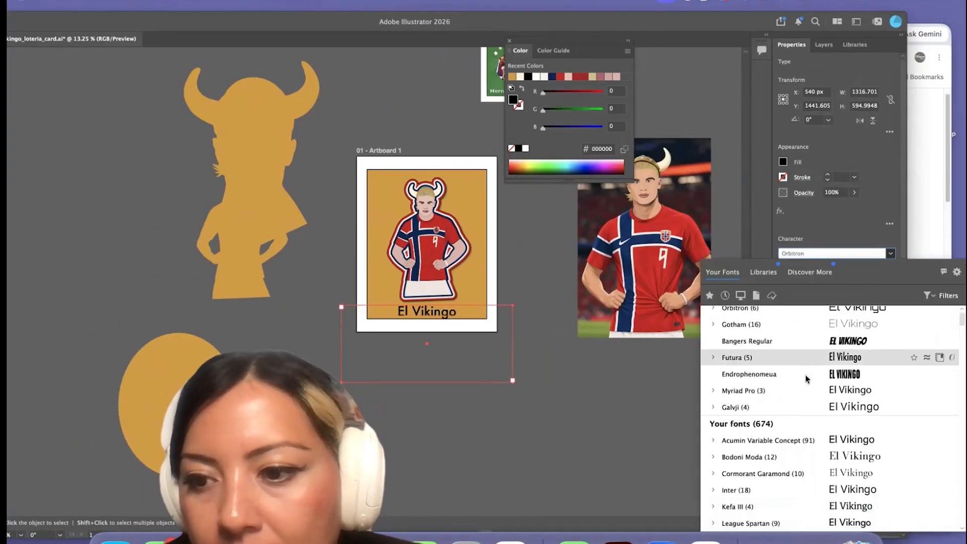
{"action": "scroll", "coordinate": [807, 393], "scroll_direction": "down", "scroll_amount": 10}
{"action": "left_click", "coordinate": [806, 449]}
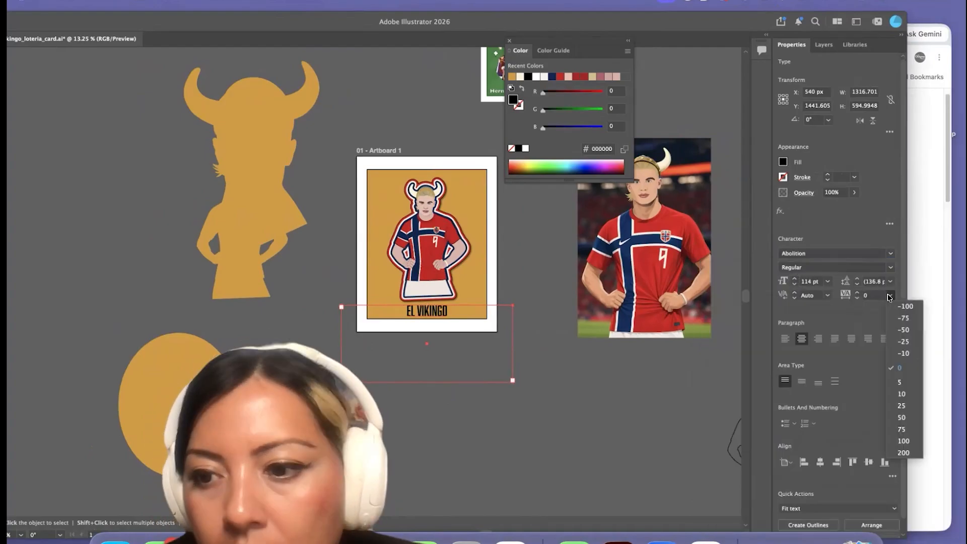
{"action": "left_click", "coordinate": [554, 357]}
{"action": "left_click", "coordinate": [428, 312]}
{"action": "left_click", "coordinate": [795, 279]}
{"action": "left_click", "coordinate": [794, 279]}
{"action": "left_click", "coordinate": [794, 279]}
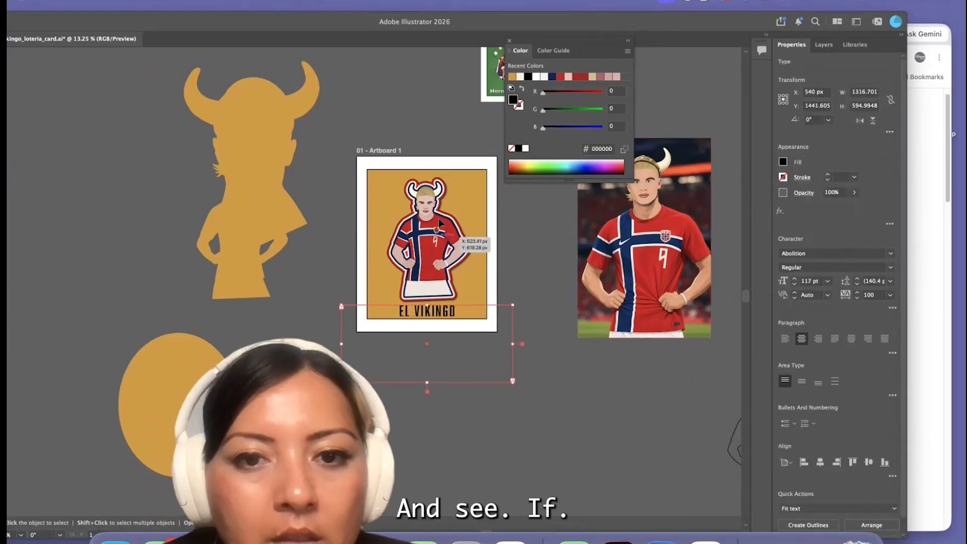
Nudge the figure group upward to leave more space above the title
{"action": "left_click", "coordinate": [440, 223]}
{"action": "key", "text": "shift+Up"}
{"action": "key", "text": "shift+Up"}
{"action": "key", "text": "shift+Up"}
{"action": "key", "text": "shift+Up"}
{"action": "left_click", "coordinate": [454, 401]}
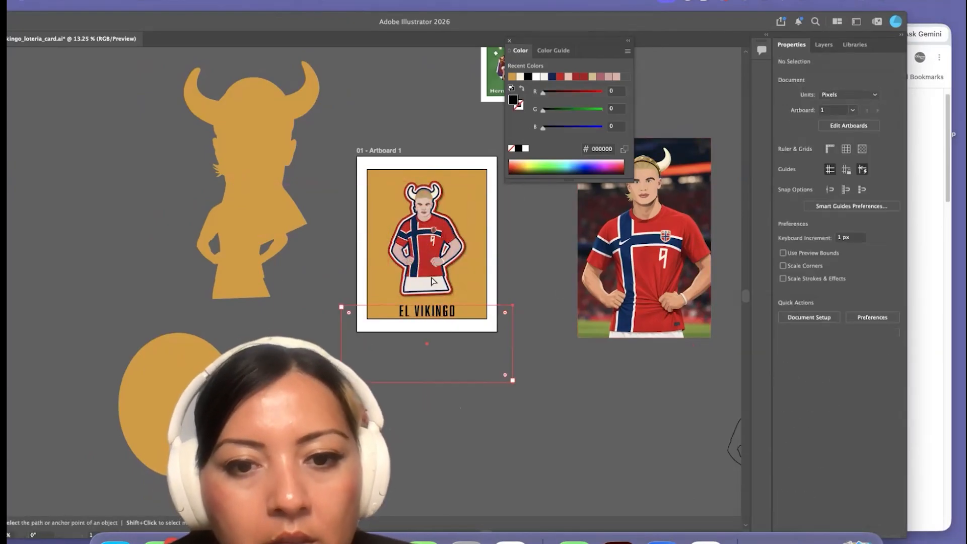
Duplicate the title, change the copy's text to 2026, and place it in the gold card's upper-left corner
{"action": "left_click_drag", "start_coordinate": [419, 311], "coordinate": [355, 250], "text": "alt"}
{"action": "double_click", "coordinate": [355, 250]}
{"action": "double_click", "coordinate": [355, 251]}
{"action": "type", "text": "2026"}
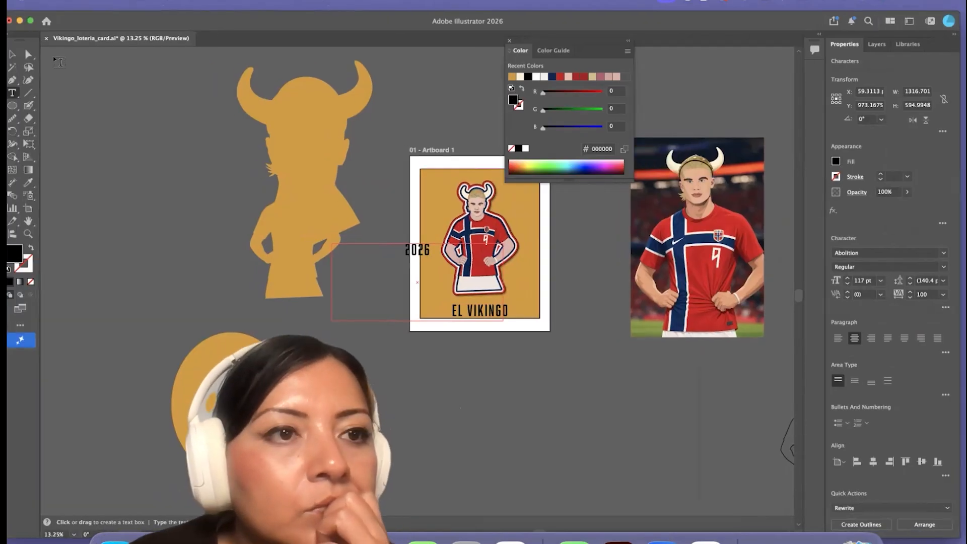
{"action": "key", "text": "Escape"}
{"action": "left_click_drag", "start_coordinate": [440, 179], "coordinate": [440, 178]}
{"action": "left_click", "coordinate": [358, 338]}
{"action": "scroll", "coordinate": [441, 249], "scroll_direction": "up", "scroll_amount": 10}
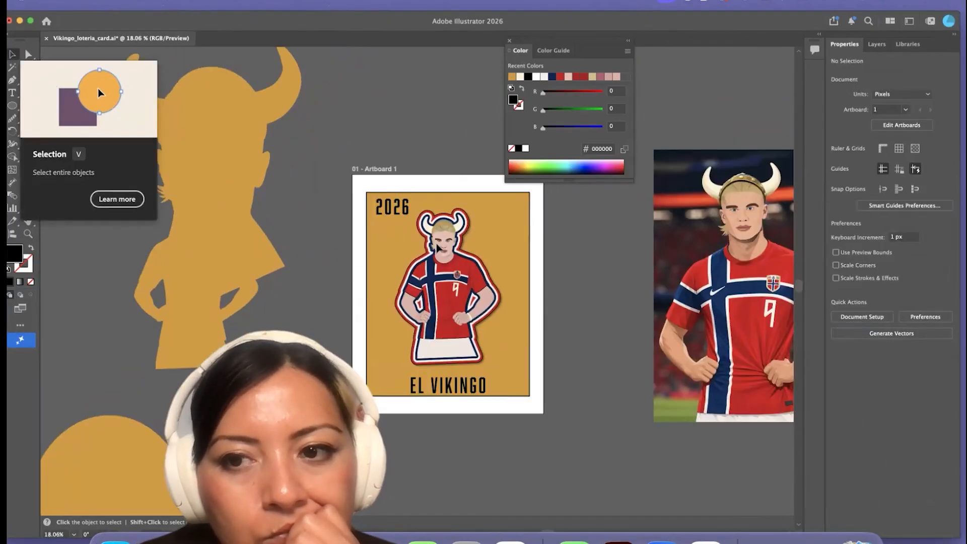
Delete the spare gold figure silhouette and the leftover head artwork beside the artboard
{"action": "scroll", "coordinate": [273, 265], "scroll_direction": "down", "scroll_amount": 8}
{"action": "left_click", "coordinate": [156, 282]}
{"action": "key", "text": "Delete"}
{"action": "left_click", "coordinate": [165, 273]}
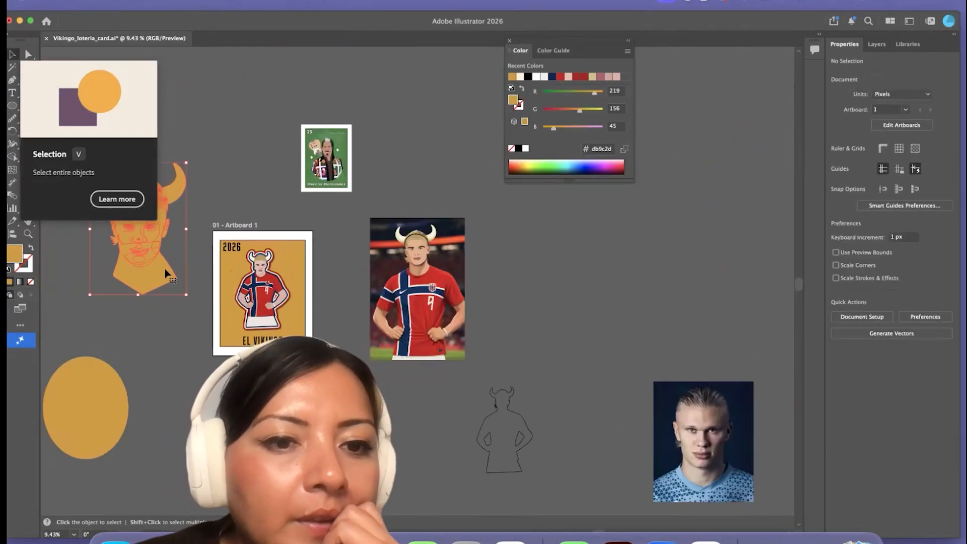
{"action": "key", "text": "Delete"}
Switch to Finder and open the branding PDF from the personal brand folder on the Desktop
{"action": "left_click", "coordinate": [115, 541]}
{"action": "scroll", "coordinate": [111, 265], "scroll_direction": "down", "scroll_amount": 3}
{"action": "left_click", "coordinate": [110, 265]}
{"action": "scroll", "coordinate": [335, 251], "scroll_direction": "down", "scroll_amount": 10}
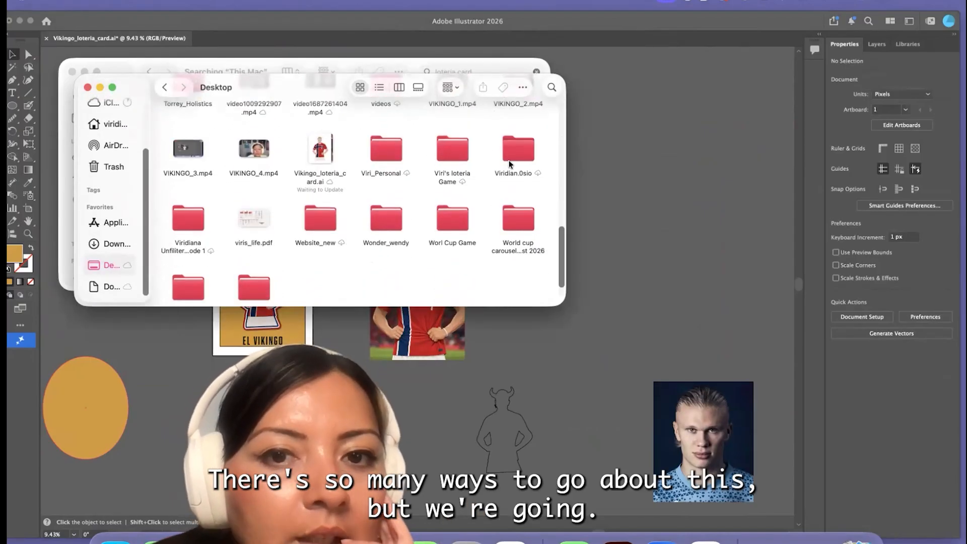
{"action": "double_click", "coordinate": [511, 162]}
{"action": "scroll", "coordinate": [473, 232], "scroll_direction": "down", "scroll_amount": 6}
{"action": "scroll", "coordinate": [351, 223], "scroll_direction": "down", "scroll_amount": 3}
{"action": "scroll", "coordinate": [352, 191], "scroll_direction": "up", "scroll_amount": 9}
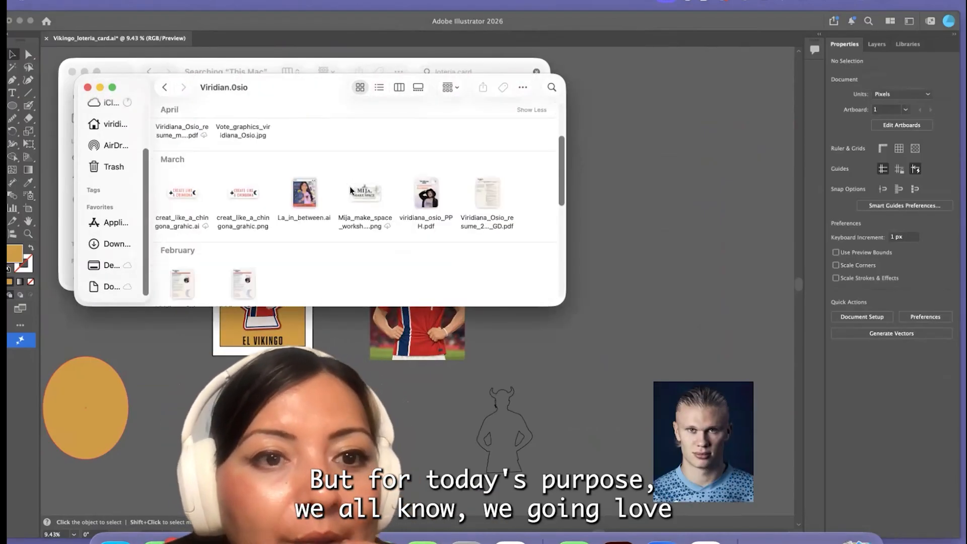
{"action": "double_click", "coordinate": [488, 144]}
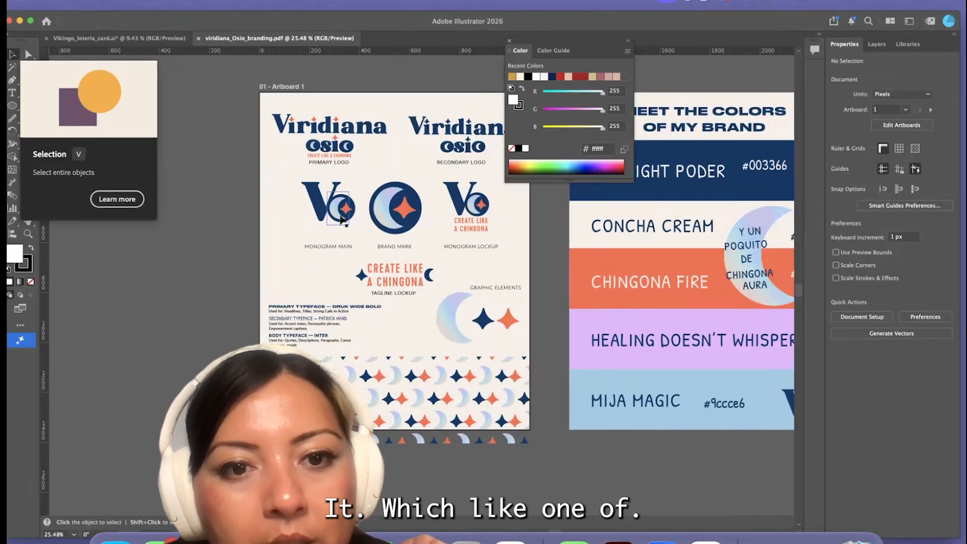
Move the main monogram off the first branding artboard onto the empty canvas and ungroup it
{"action": "left_click_drag", "start_coordinate": [341, 219], "coordinate": [245, 287]}
{"action": "scroll", "coordinate": [245, 286], "scroll_direction": "left", "scroll_amount": 3}
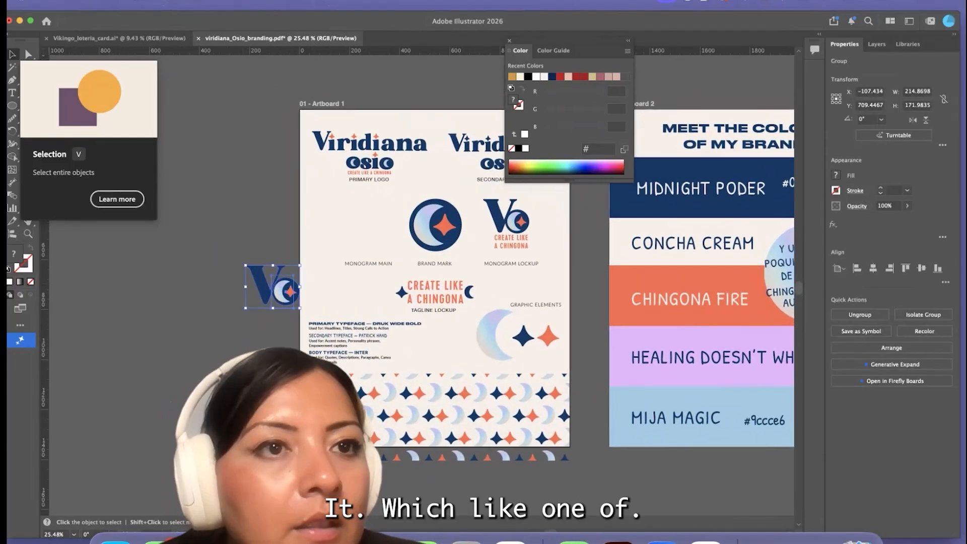
{"action": "key", "text": "super+shift+g"}
{"action": "left_click", "coordinate": [251, 292]}
{"action": "scroll", "coordinate": [257, 292], "scroll_direction": "up", "scroll_amount": 5}
Isolate the tagline lockup group and select its navy crescent for reuse in the monogram
{"action": "left_click", "coordinate": [313, 289]}
{"action": "double_click", "coordinate": [668, 290]}
{"action": "left_click", "coordinate": [668, 290]}
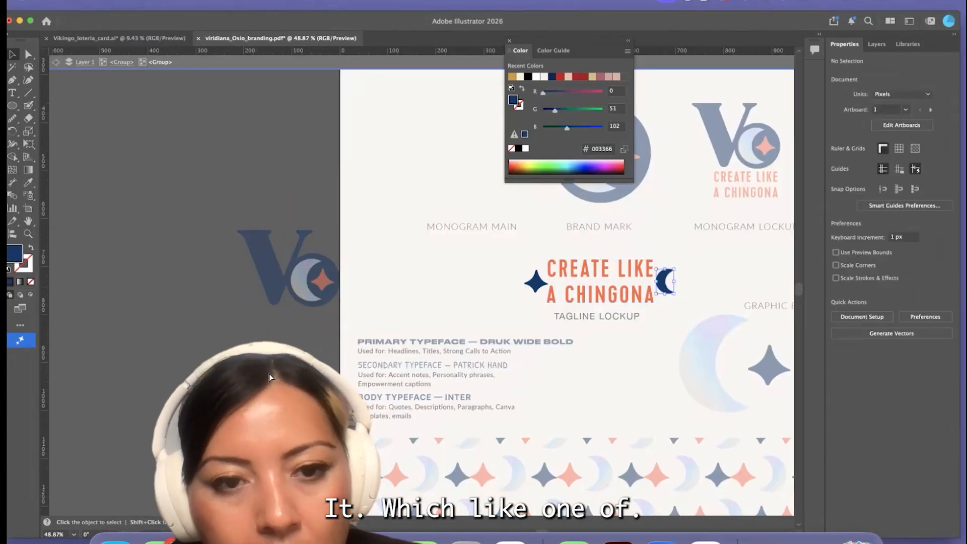
Leave the isolated group, select the monogram's moon-and-star emblem and ungroup it
{"action": "double_click", "coordinate": [307, 285]}
{"action": "left_click", "coordinate": [307, 286]}
{"action": "scroll", "coordinate": [306, 285], "scroll_direction": "up", "scroll_amount": 5}
{"action": "left_click", "coordinate": [133, 2]}
{"action": "left_click", "coordinate": [152, 84]}
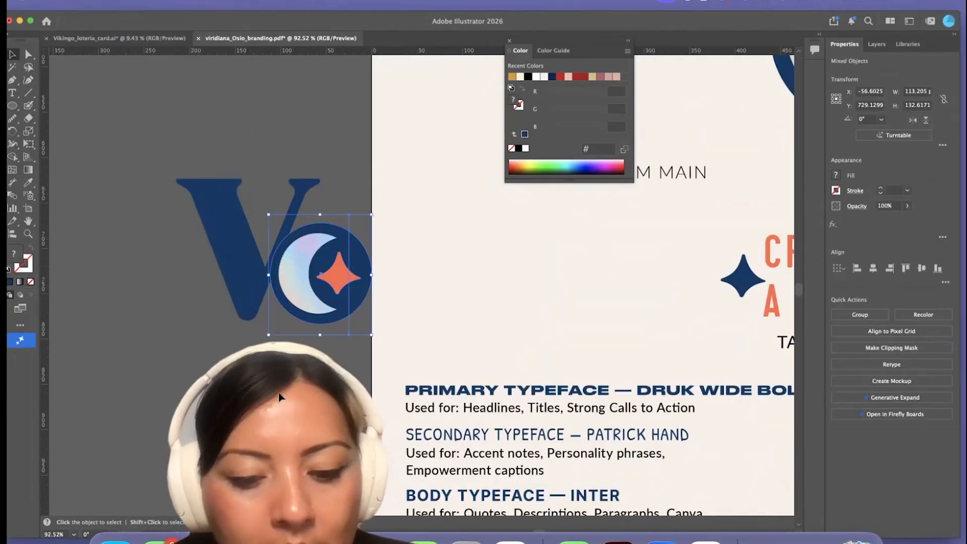
Paste the navy crescent and fit it over the gradient moon inside the monogram's circle
{"action": "left_click", "coordinate": [279, 397]}
{"action": "key", "text": "super+v"}
{"action": "left_click_drag", "start_coordinate": [413, 292], "coordinate": [311, 262]}
{"action": "left_click_drag", "start_coordinate": [297, 298], "coordinate": [299, 299]}
{"action": "left_click", "coordinate": [315, 243]}
{"action": "left_click", "coordinate": [331, 320]}
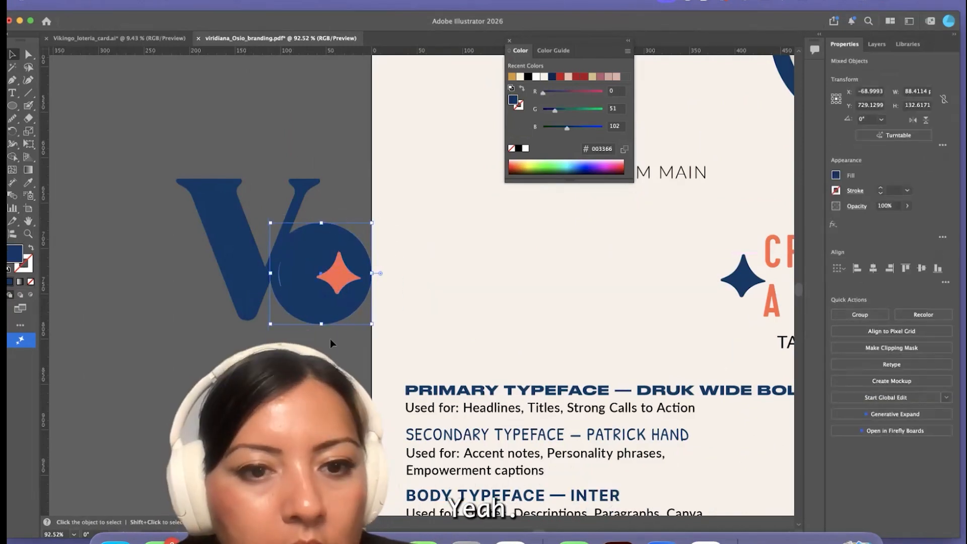
Delete the orange star from the monogram's circle
{"action": "left_click", "coordinate": [339, 275]}
{"action": "key", "text": "Delete"}
{"action": "left_click", "coordinate": [310, 320]}
{"action": "left_click", "coordinate": [301, 300], "text": "shift"}
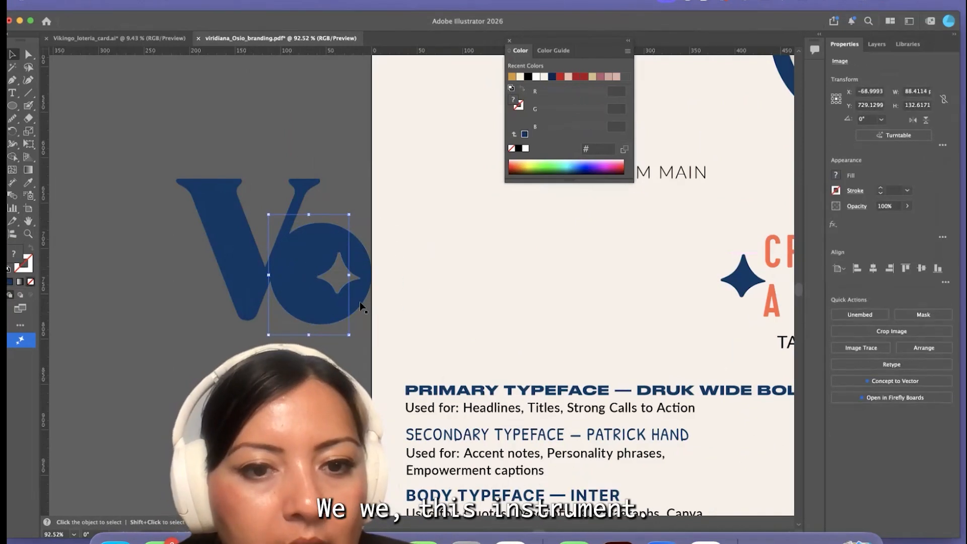
Send the monogram's navy circle to the back and subtract the crescent from it with Minus Front
{"action": "left_click", "coordinate": [361, 306]}
{"action": "left_click", "coordinate": [133, 1]}
{"action": "mouse_move", "coordinate": [152, 26]}
{"action": "left_click", "coordinate": [272, 64]}
{"action": "left_click", "coordinate": [382, 272]}
{"action": "left_click", "coordinate": [360, 304], "text": "shift"}
{"action": "left_click", "coordinate": [856, 313]}
Delete the gradient moon image and unite the monogram's letter and circle into one shape
{"action": "left_click", "coordinate": [299, 275]}
{"action": "key", "text": "Delete"}
{"action": "scroll", "coordinate": [300, 273], "scroll_direction": "down", "scroll_amount": 5}
{"action": "left_click_drag", "start_coordinate": [329, 313], "coordinate": [346, 320]}
{"action": "left_click", "coordinate": [840, 314]}
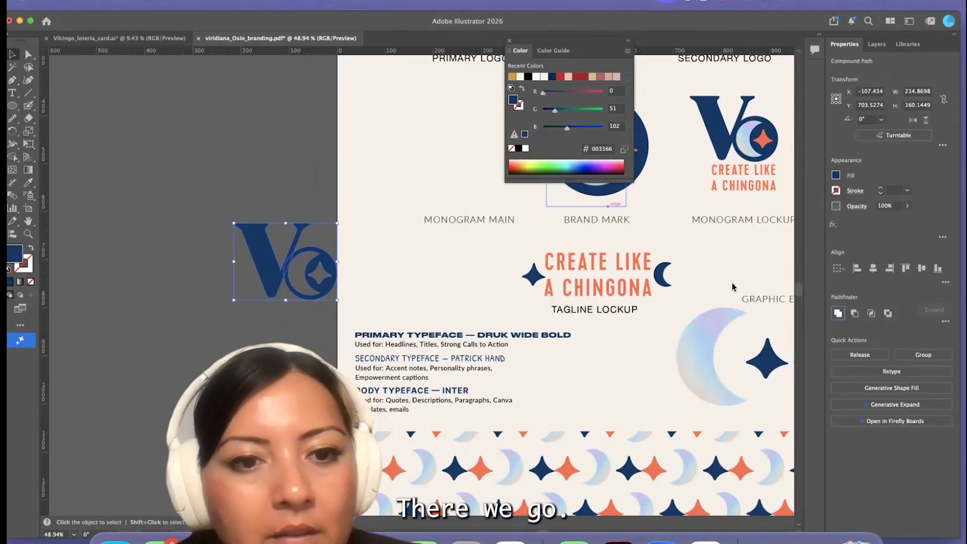
Copy the united monogram into the Vikingo_loteria_card.ai document and fill it with black
{"action": "key", "text": "super+c"}
{"action": "left_click", "coordinate": [135, 39]}
{"action": "key", "text": "super+v"}
{"action": "left_click", "coordinate": [518, 149]}
Scale the monogram down to about 129 by 96 px and place it in the gold card's upper-right corner
{"action": "scroll", "coordinate": [423, 310], "scroll_direction": "up", "scroll_amount": 4}
{"action": "left_click_drag", "start_coordinate": [419, 272], "coordinate": [235, 220]}
{"action": "scroll", "coordinate": [234, 220], "scroll_direction": "up", "scroll_amount": 6}
{"action": "left_click_drag", "start_coordinate": [272, 192], "coordinate": [247, 211]}
{"action": "scroll", "coordinate": [250, 214], "scroll_direction": "left", "scroll_amount": 5}
{"action": "left_click_drag", "start_coordinate": [361, 213], "coordinate": [367, 203]}
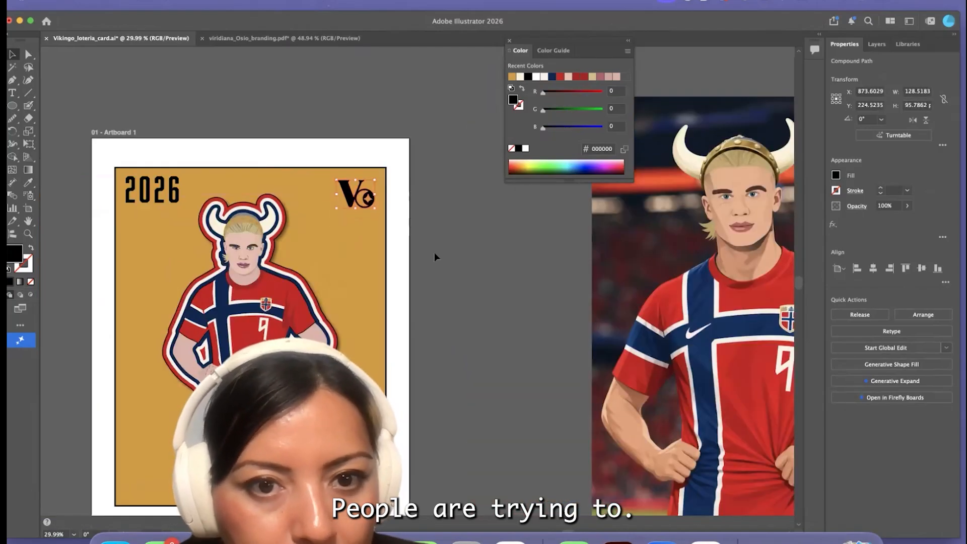
Deselect the monogram and save the Vikingo_loteria_card document
{"action": "left_click", "coordinate": [436, 256]}
{"action": "scroll", "coordinate": [436, 256], "scroll_direction": "down", "scroll_amount": 5}
{"action": "left_click", "coordinate": [84, 1]}
{"action": "left_click", "coordinate": [130, 136]}
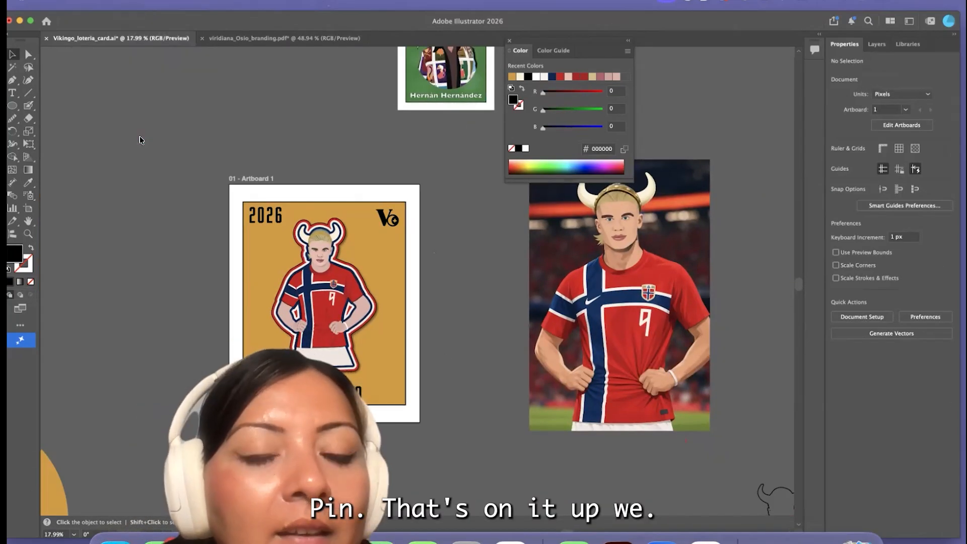
{"action": "key", "text": "Return"}
Export the card with Save for Web using the JPEG High preset at 1080 by 1350 px
{"action": "left_click", "coordinate": [85, 1]}
{"action": "mouse_move", "coordinate": [136, 257]}
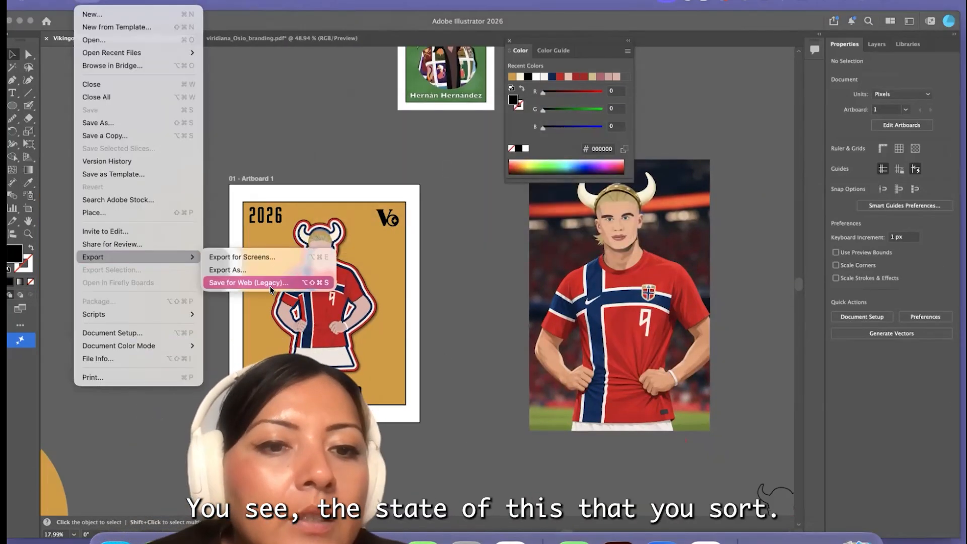
{"action": "left_click", "coordinate": [247, 282]}
{"action": "left_click", "coordinate": [812, 43]}
{"action": "left_click", "coordinate": [811, 149]}
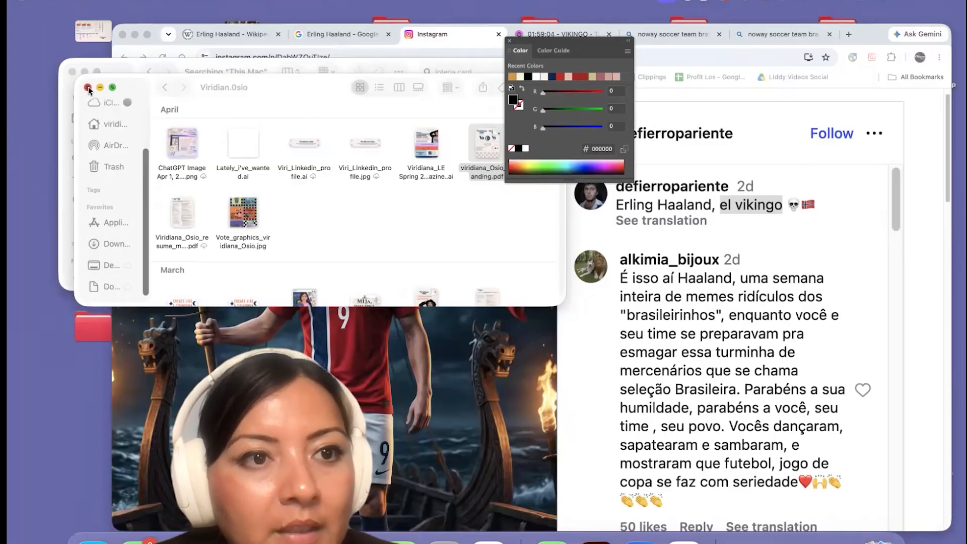
Close the Finder window, show the desktop and open the exported card image to review it
{"action": "left_click", "coordinate": [89, 87]}
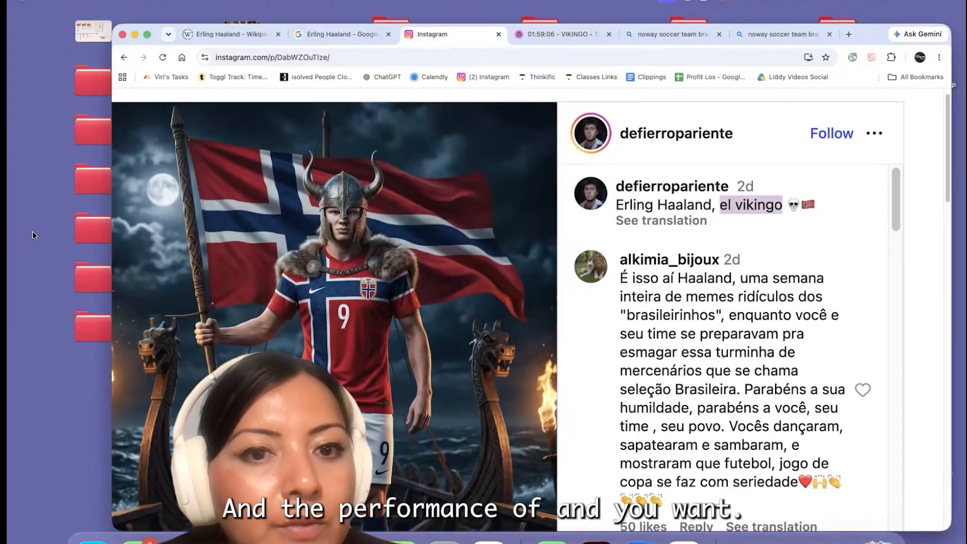
{"action": "left_click", "coordinate": [33, 231]}
{"action": "left_click", "coordinate": [241, 326]}
{"action": "double_click", "coordinate": [241, 326]}
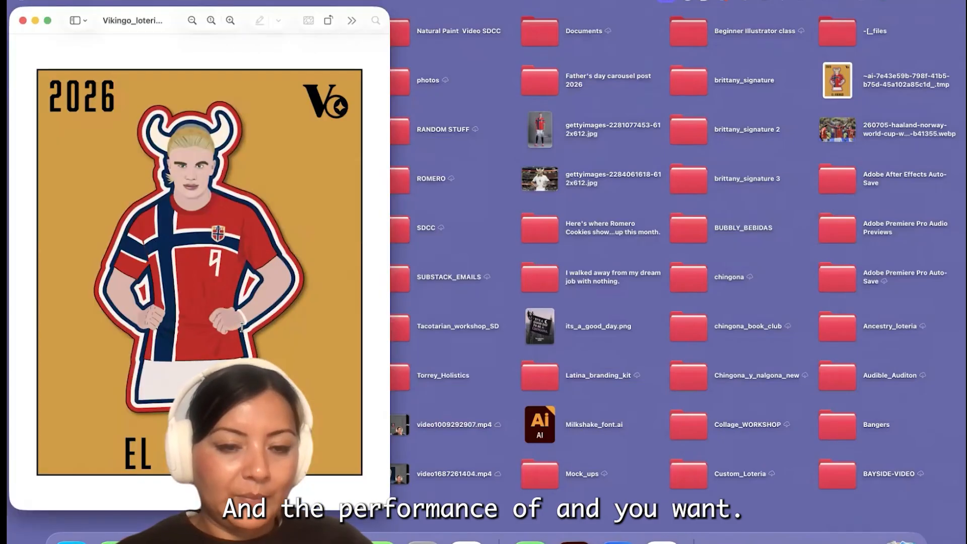